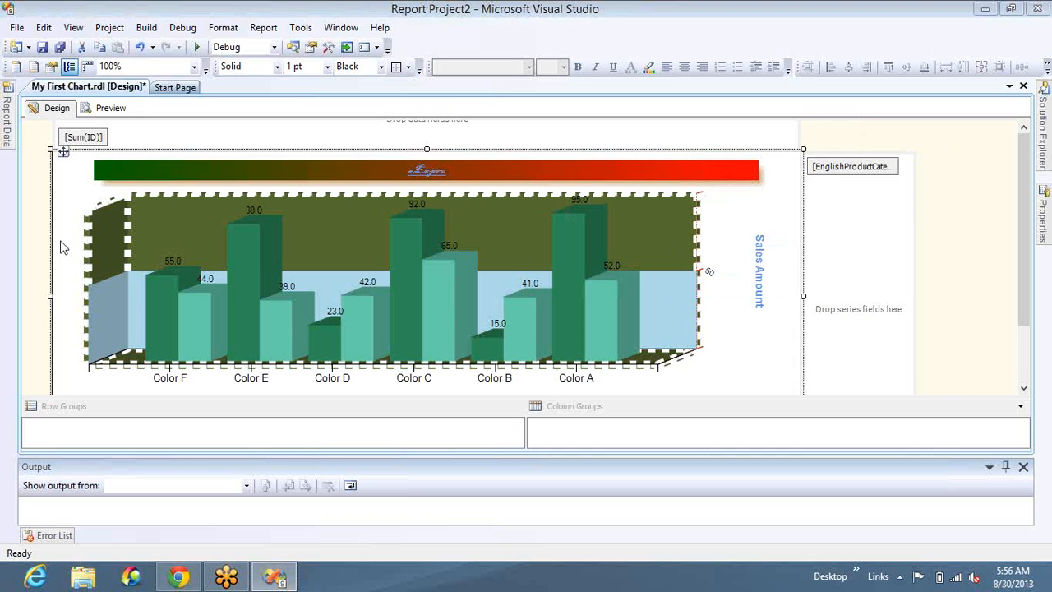
- Cut the chart from the report body and insert an empty list in its place
key(Escape)
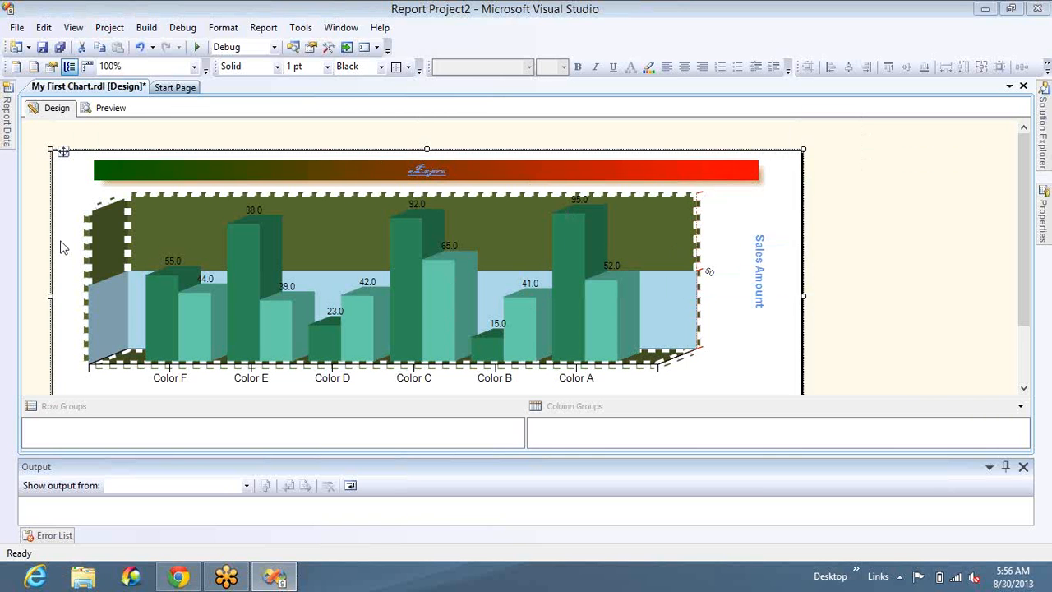
key(ctrl+x)
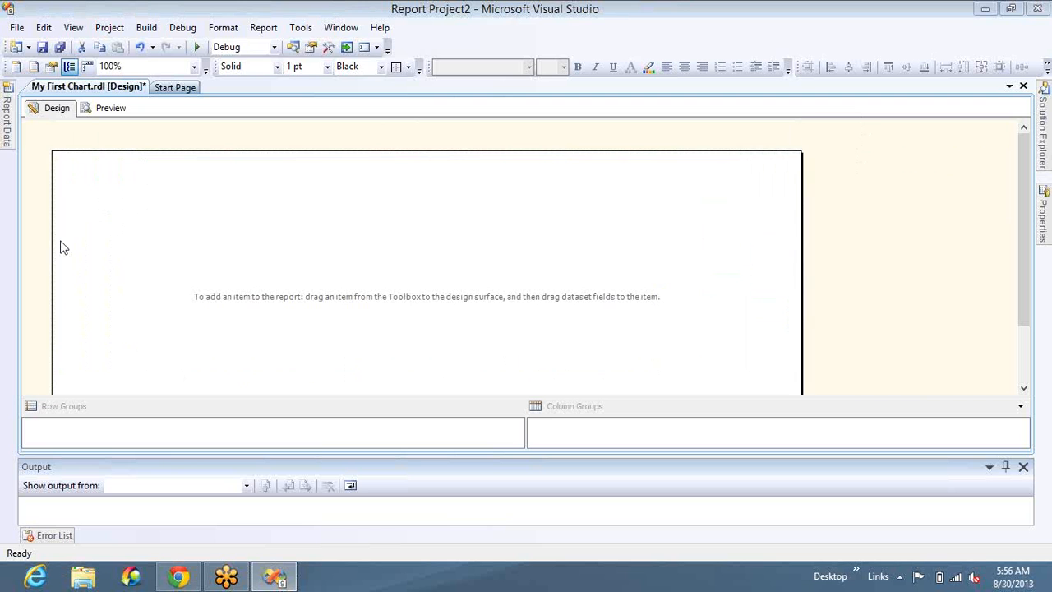
right_click(62, 245)
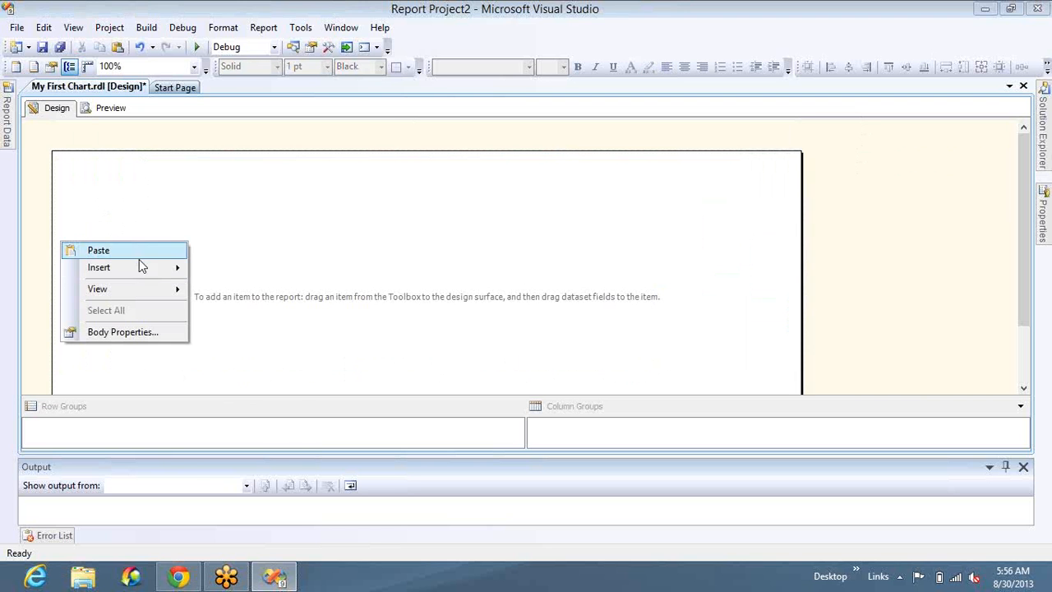
mouse_move(140, 264)
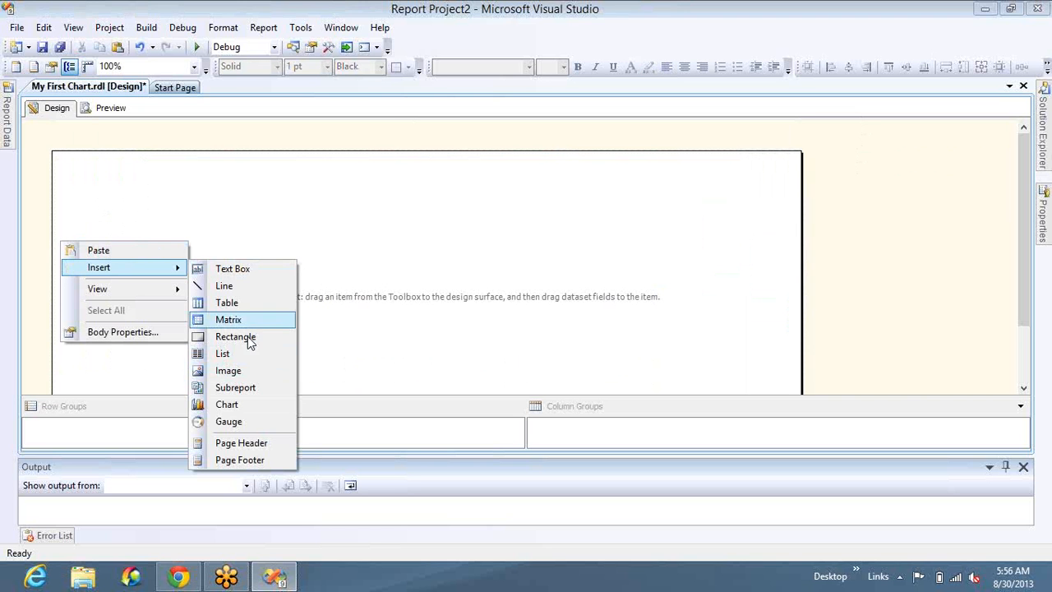
click(240, 360)
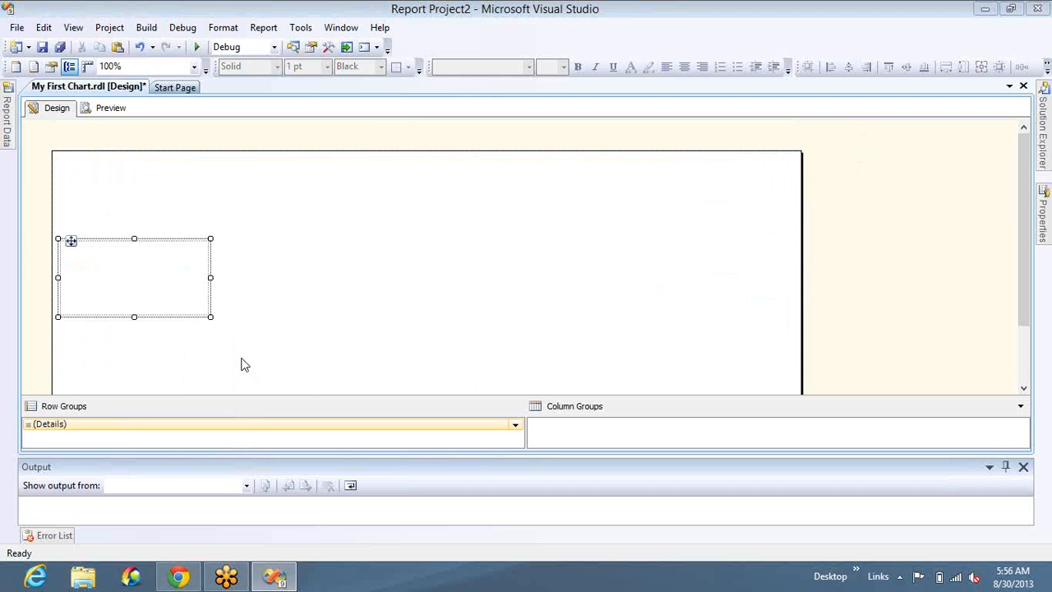
- Move the list into the upper-left corner of the report body
key(Up)
key(Up)
key(Up)
key(Up)
key(Up)
key(Up)
key(Up)
key(Up)
key(Up)
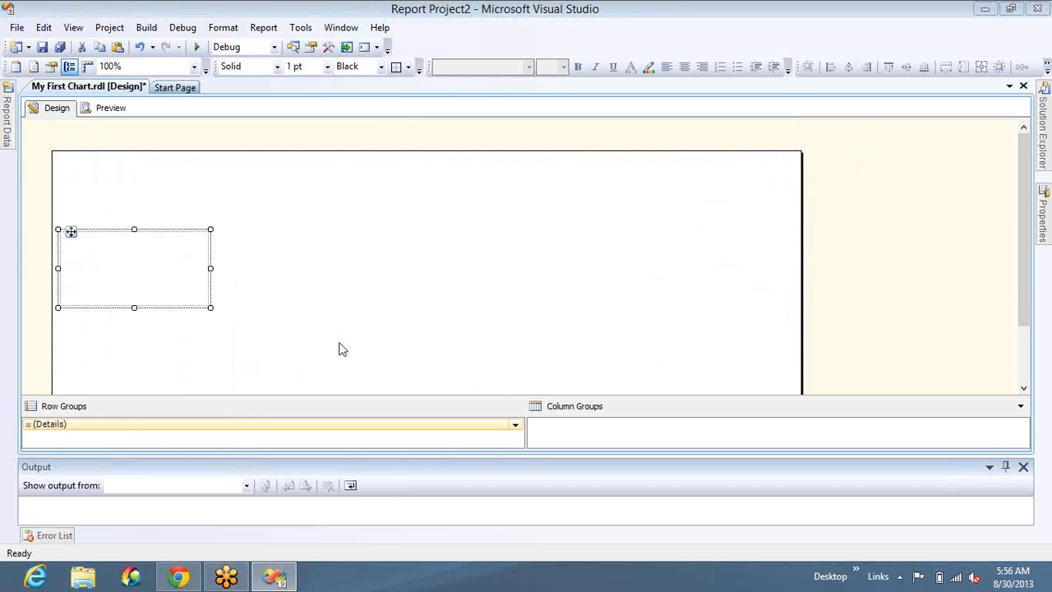
key(Left)
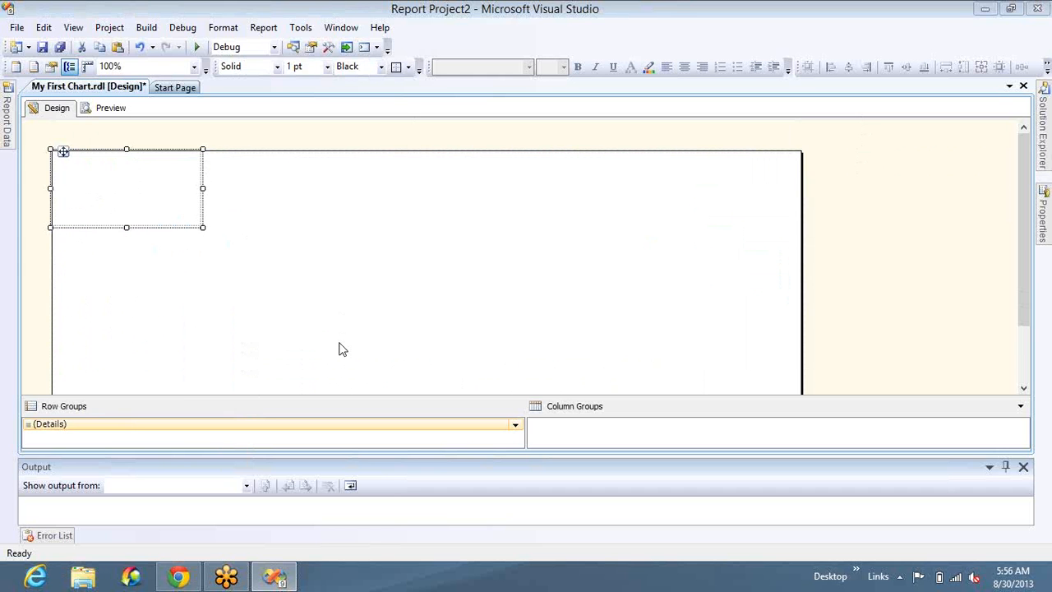
- Try to paste the cut chart into the list, and preview the report before returning to the design
key(ctrl+v)
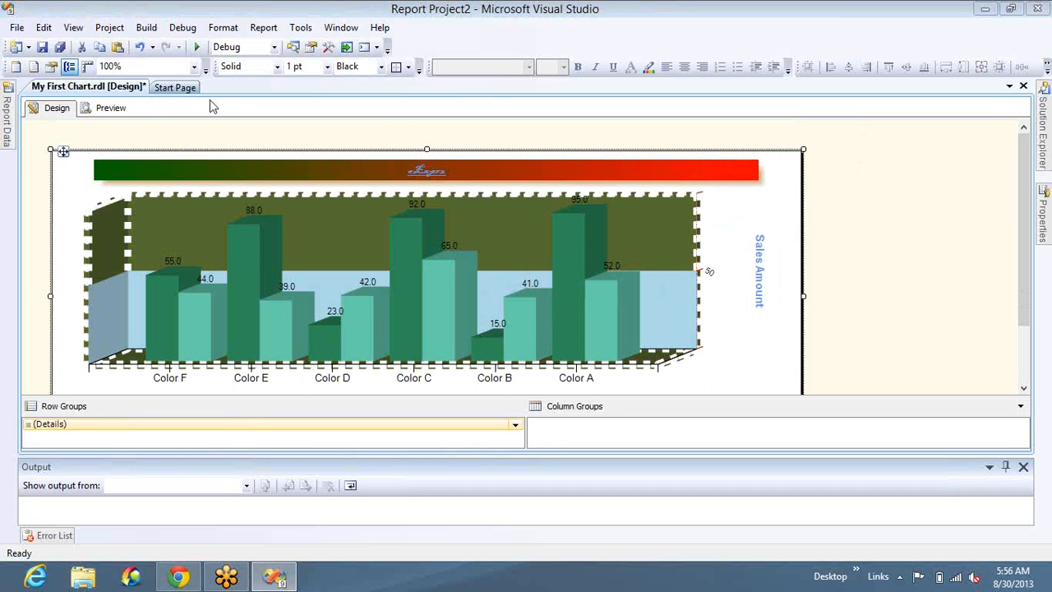
click(126, 112)
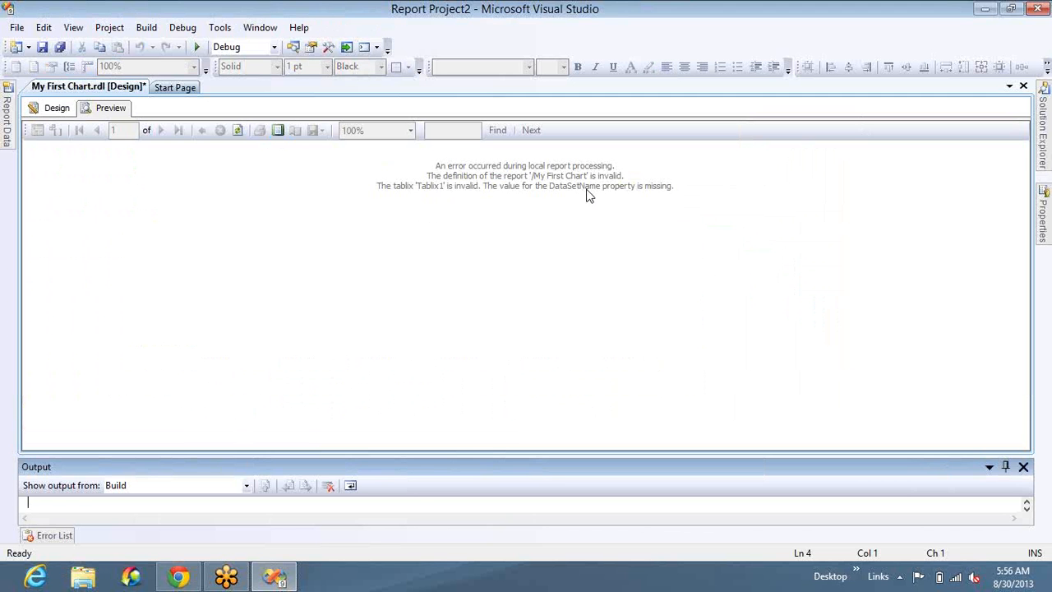
click(52, 111)
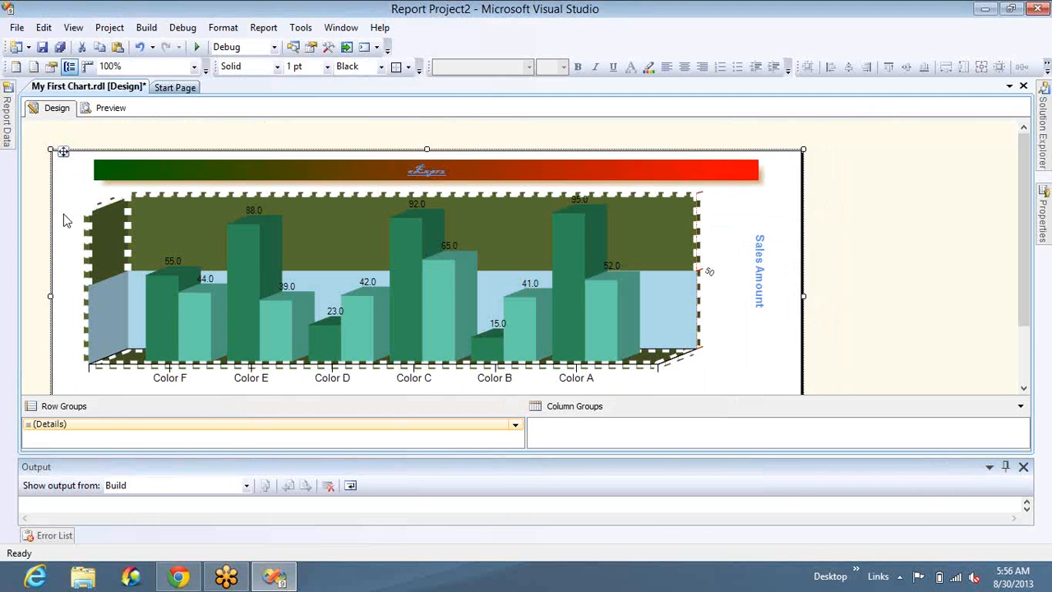
click(64, 213)
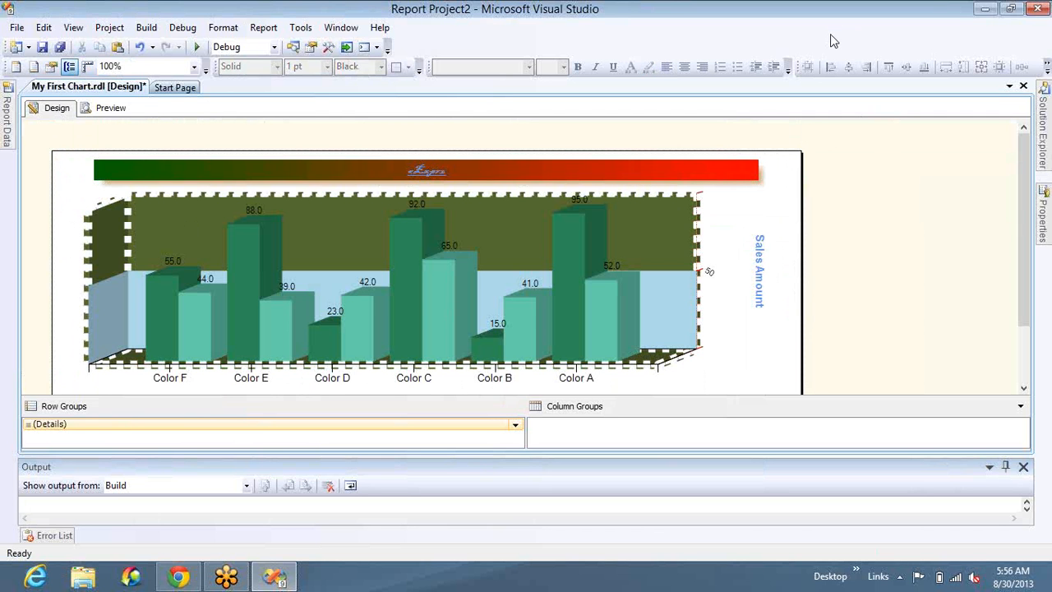
- Close the Solution Explorer and keep the Properties window permanently docked beside the report design
click(293, 48)
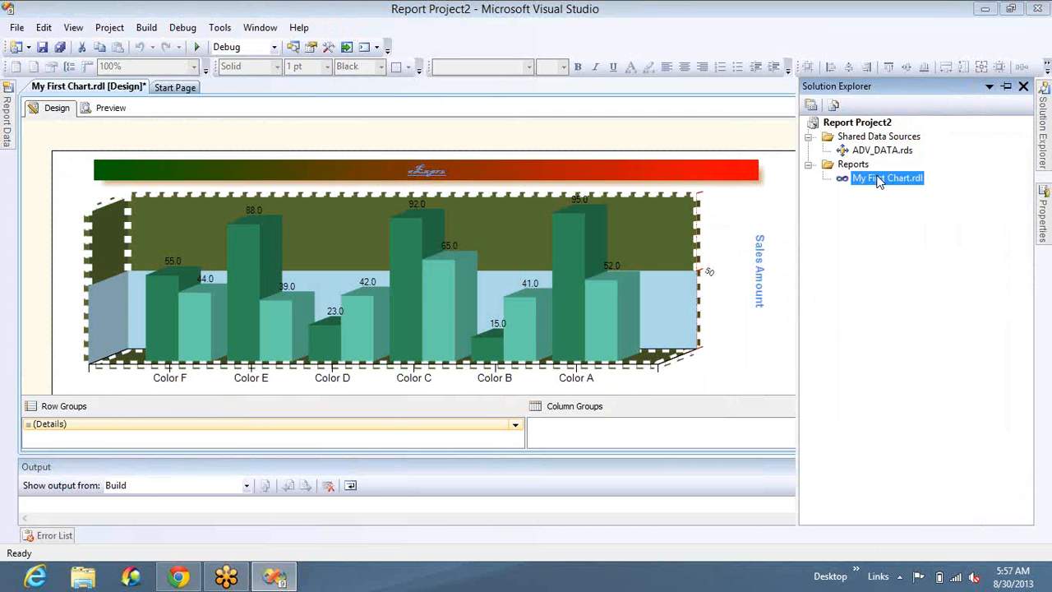
click(1029, 89)
click(1024, 86)
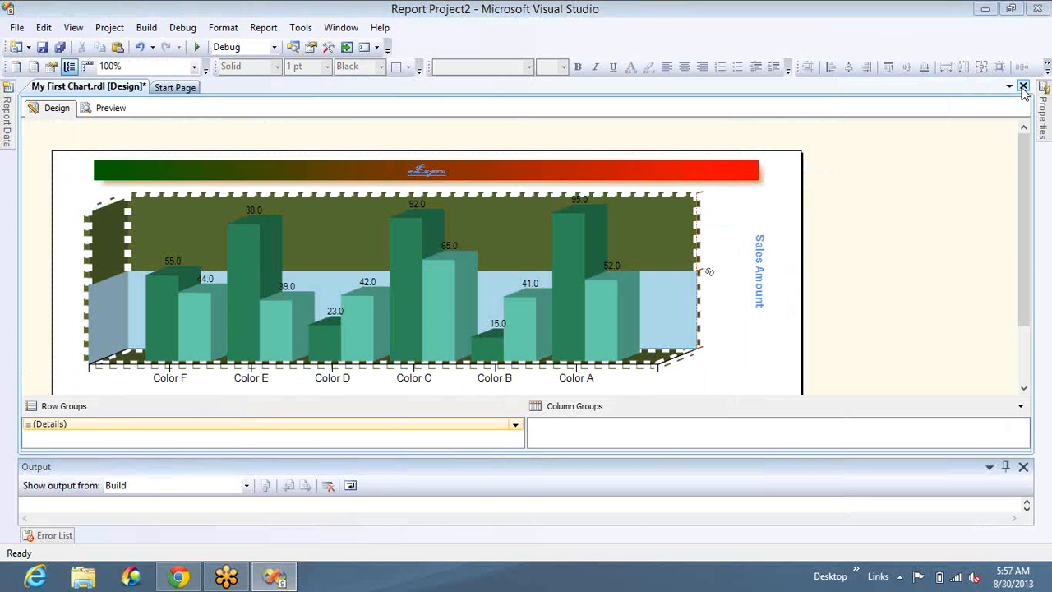
click(310, 48)
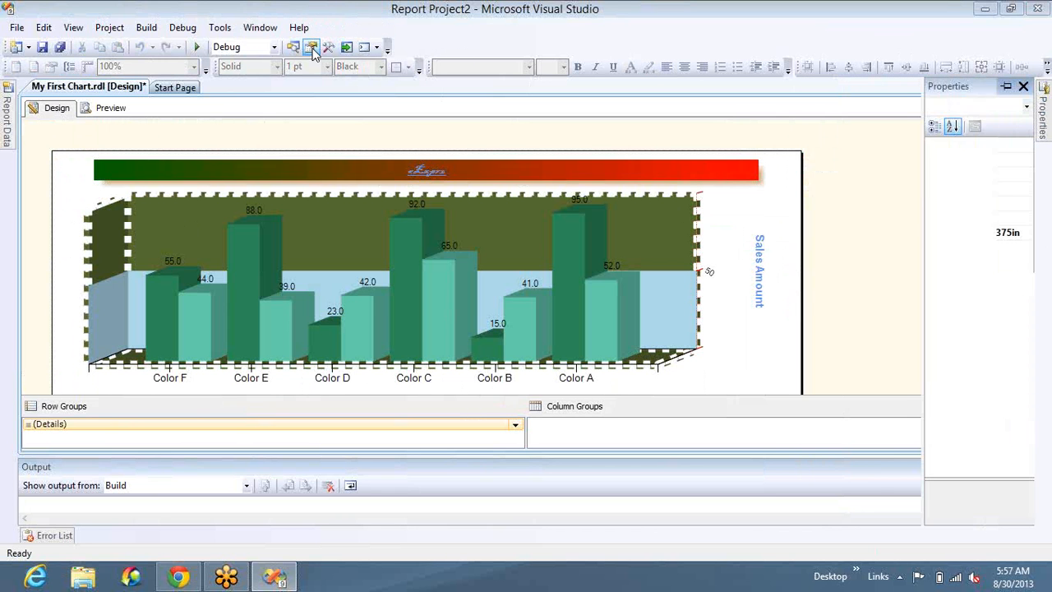
click(567, 281)
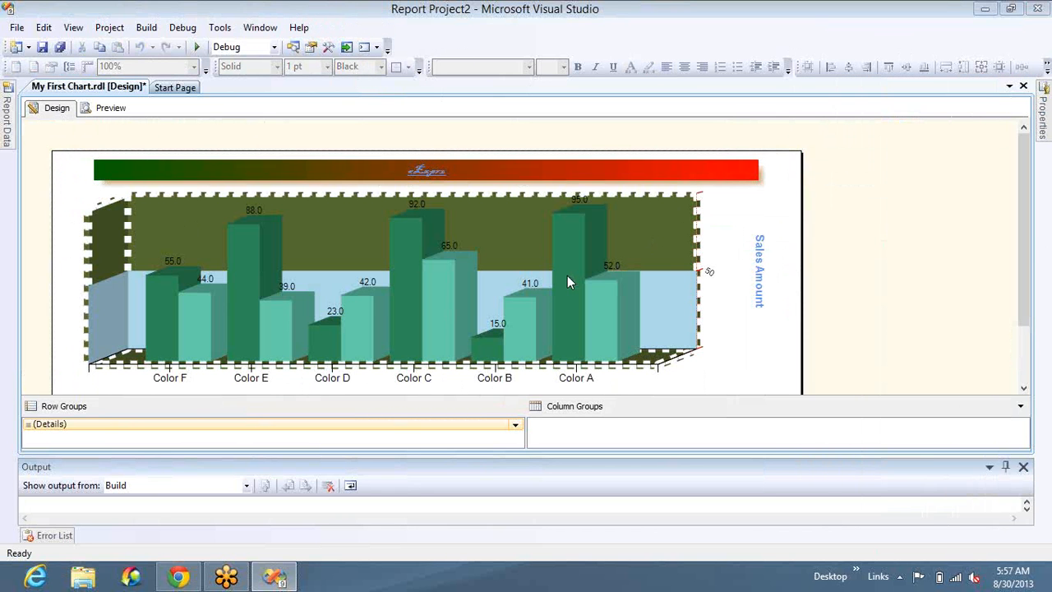
click(607, 294)
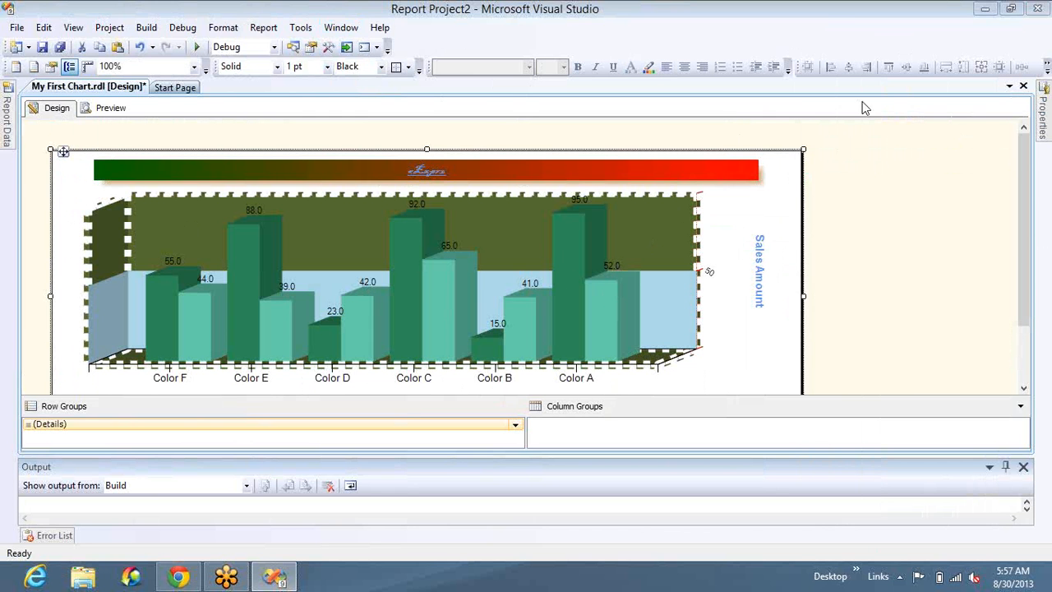
click(310, 47)
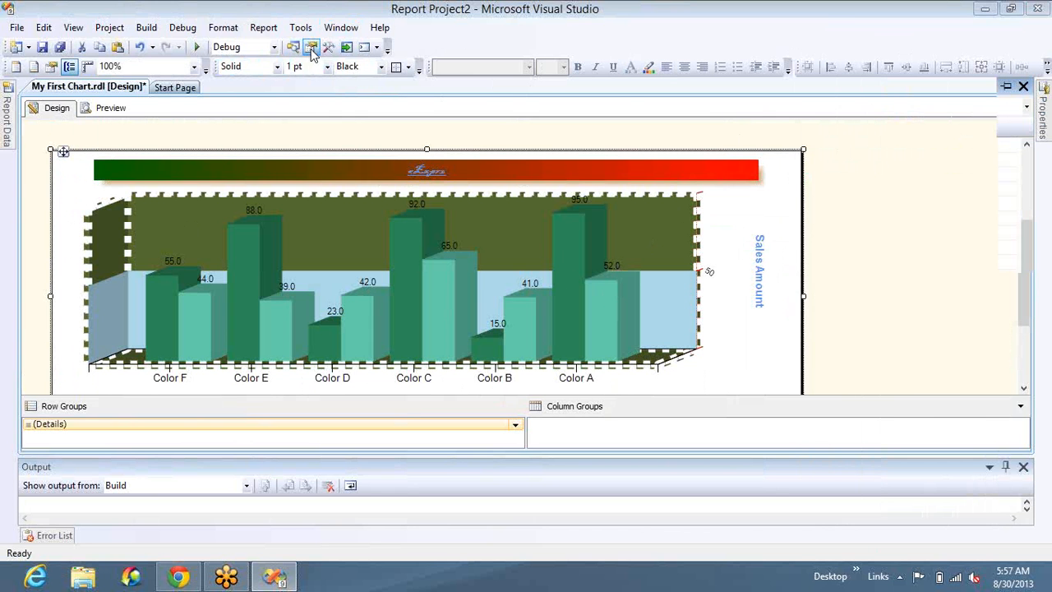
click(1007, 86)
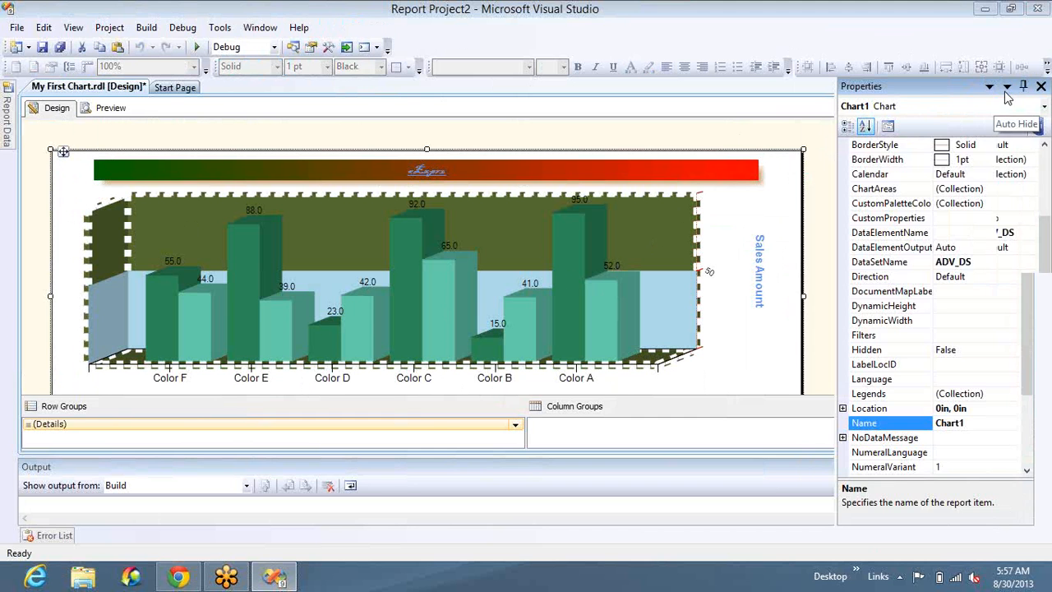
- Select Tablix1 by name to locate the list behind the chart, and delete the chart covering it
click(578, 271)
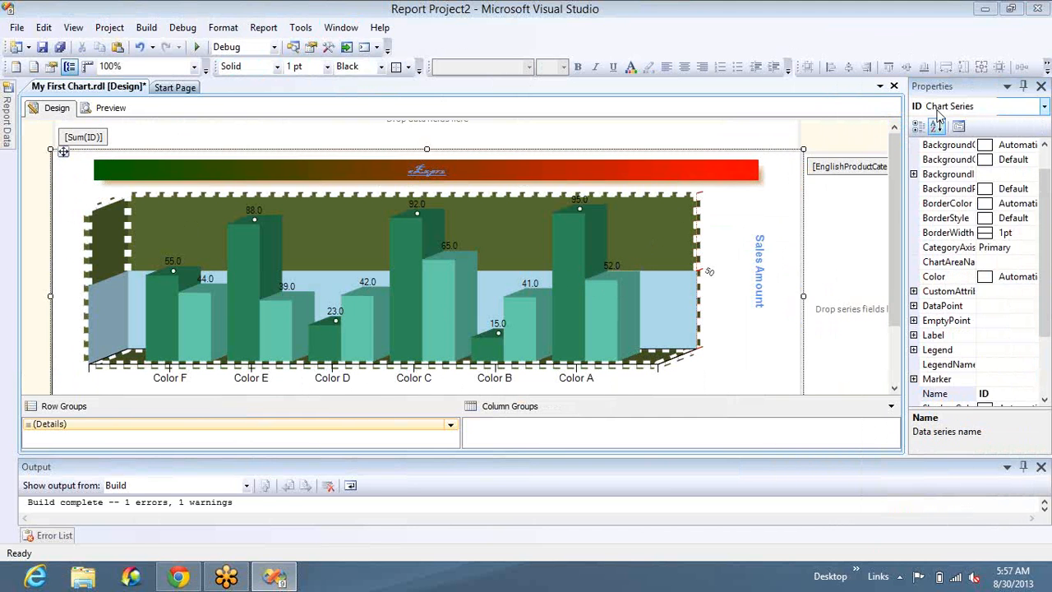
click(855, 160)
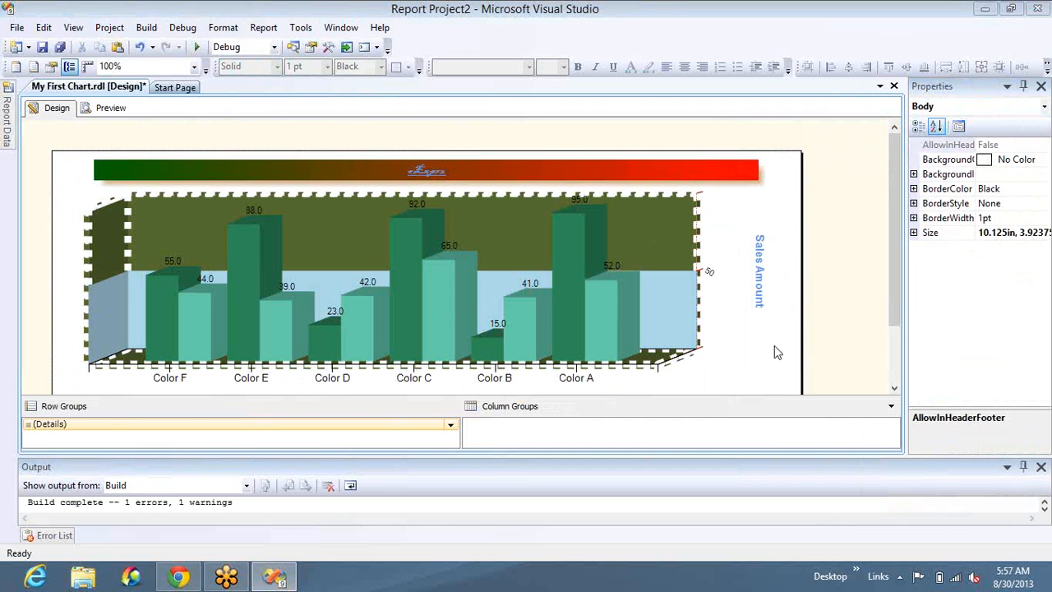
mouse_move(893, 295)
mouse_down()
mouse_move(907, 360)
mouse_move(900, 298)
mouse_up()
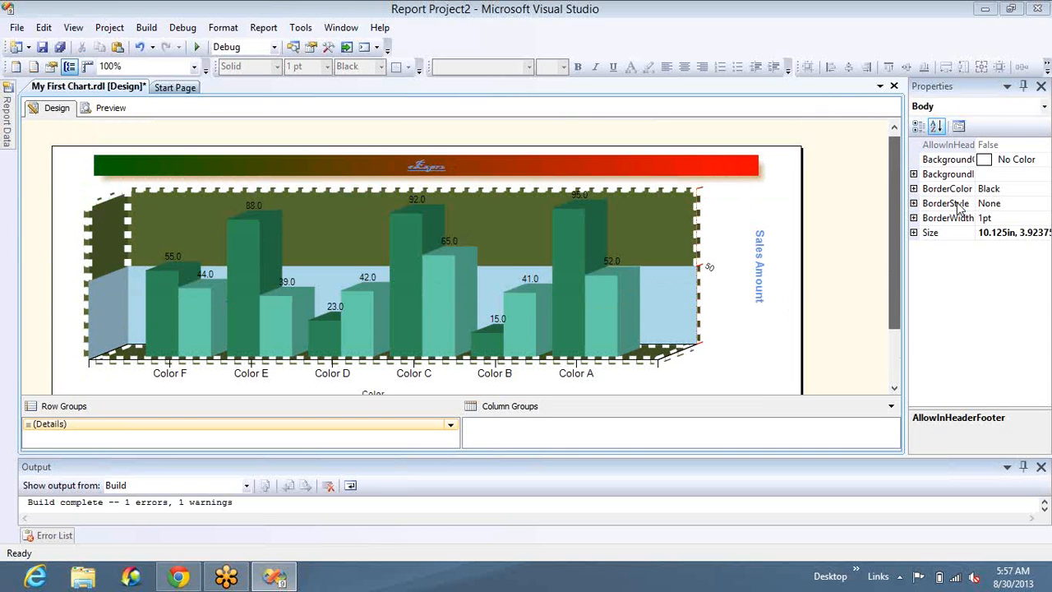
click(1010, 106)
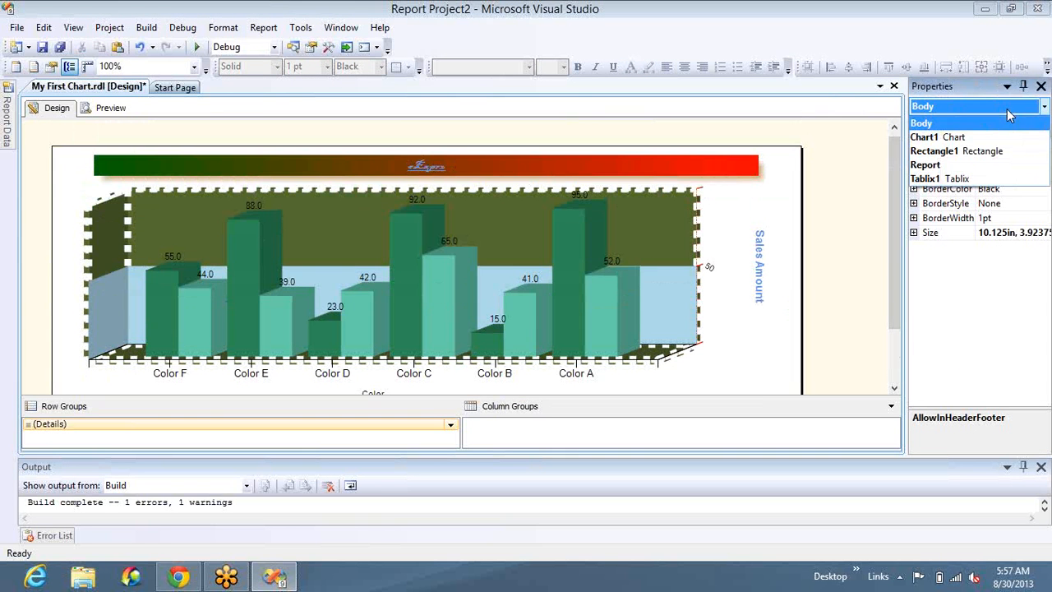
click(968, 179)
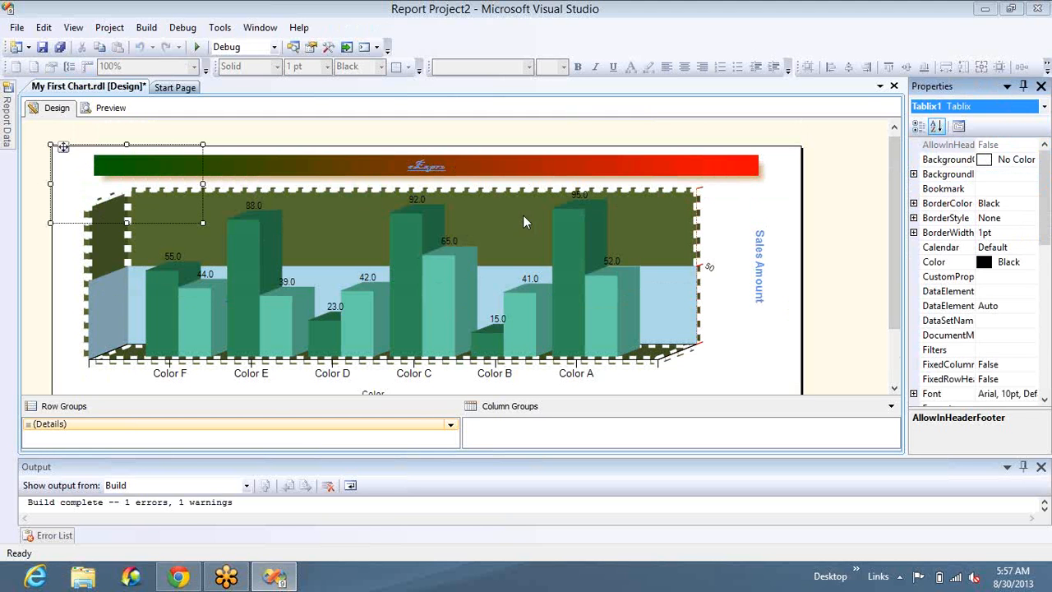
click(363, 206)
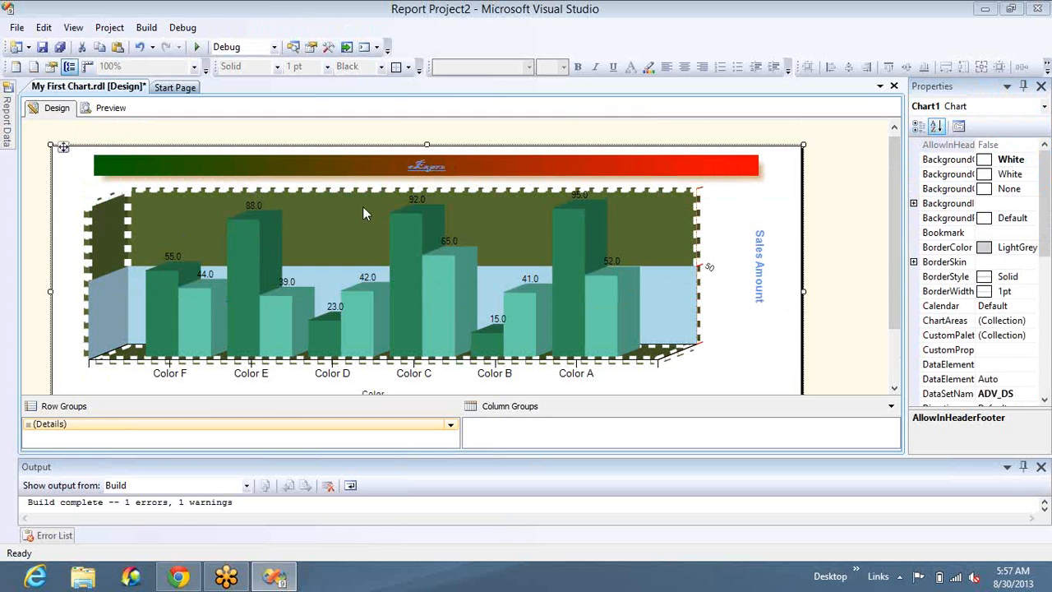
key(Delete)
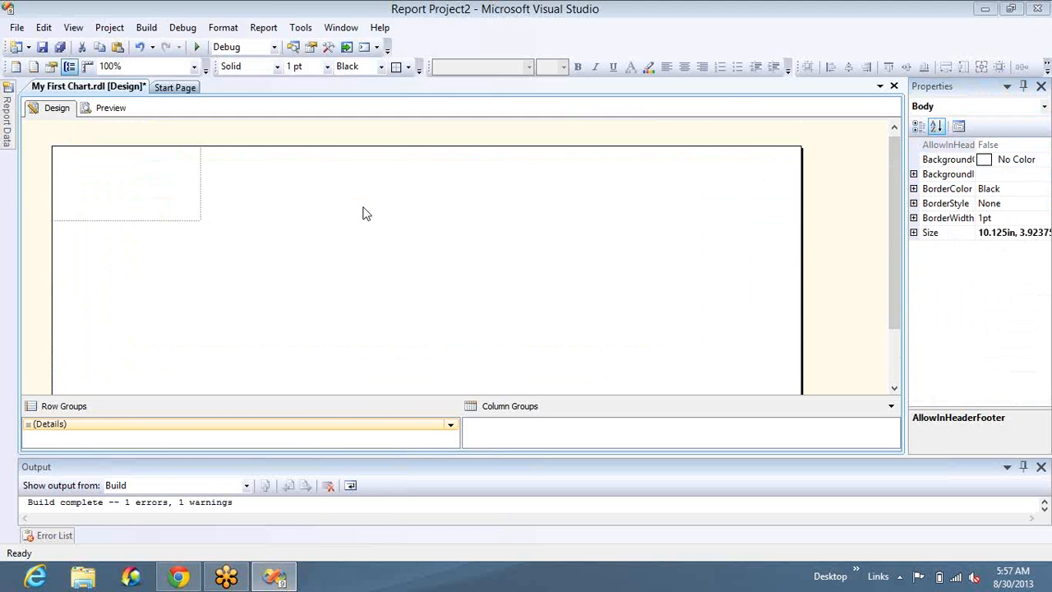
- Enlarge the empty list to nearly the full width of the report body and paste the chart inside it
click(184, 193)
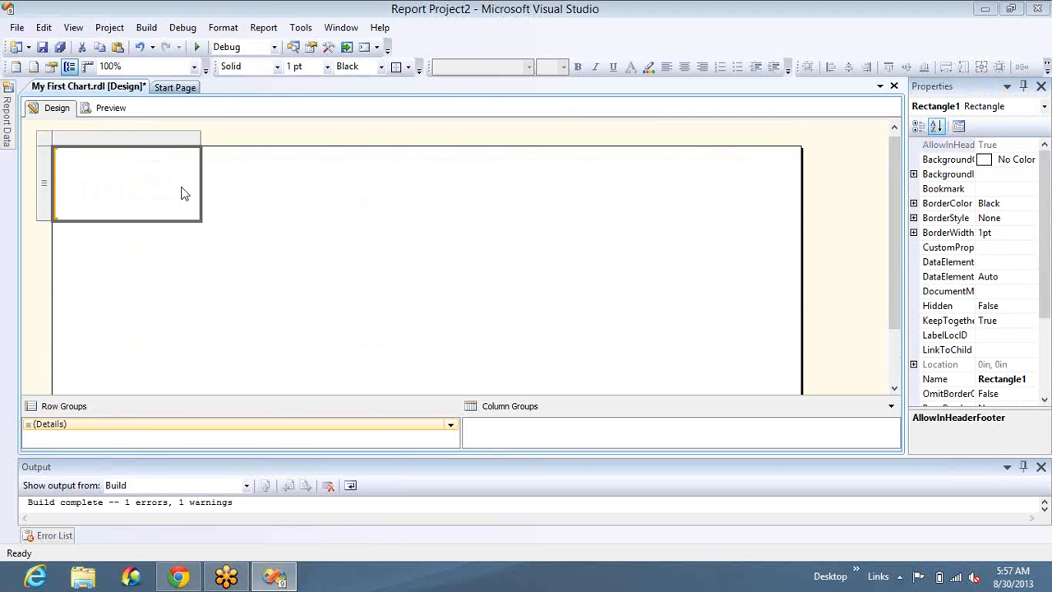
click(46, 138)
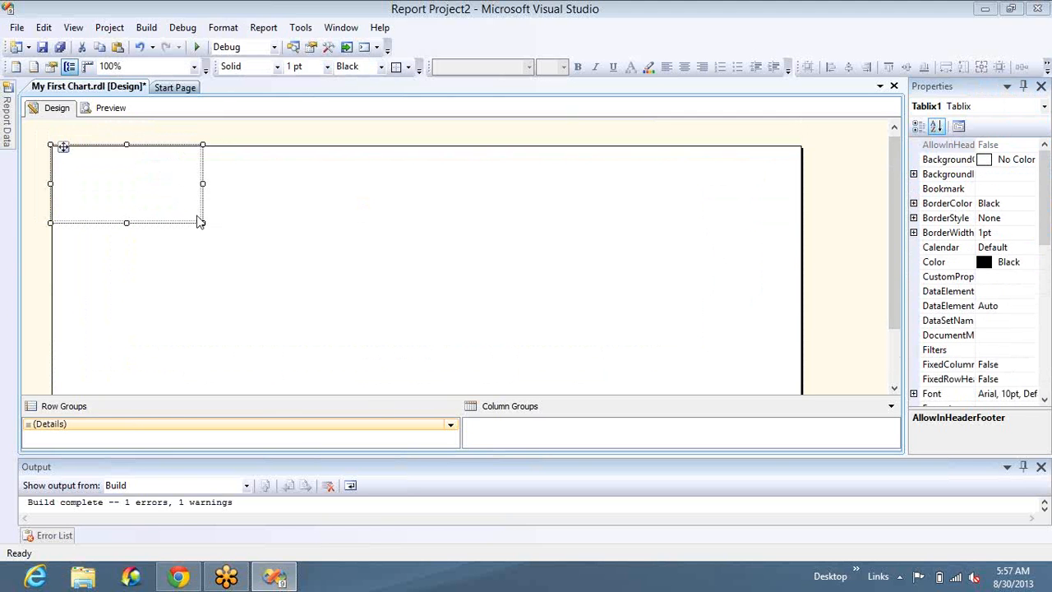
drag(203, 224, 735, 343)
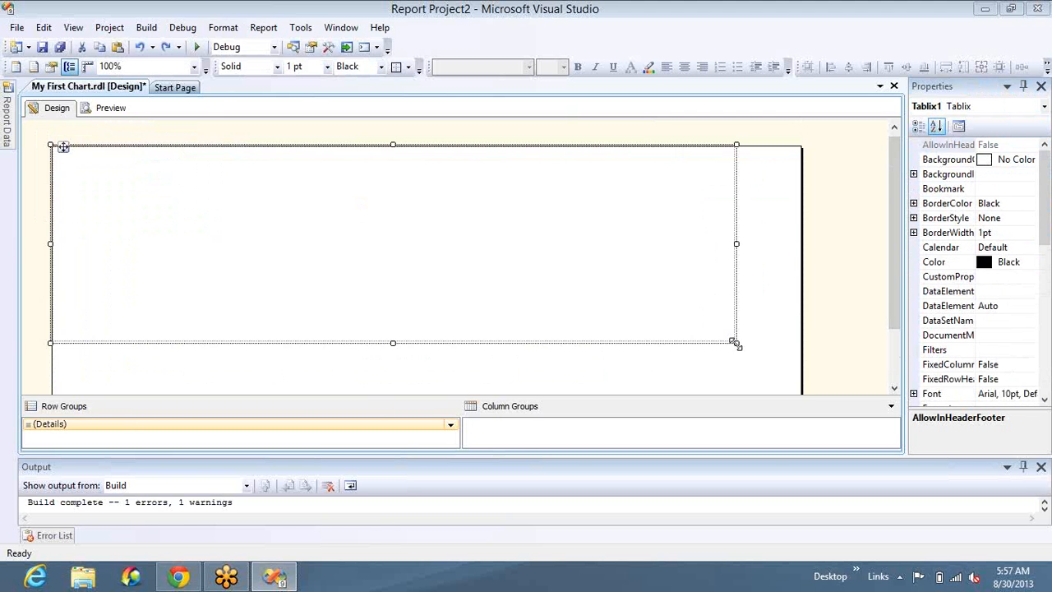
right_click(477, 223)
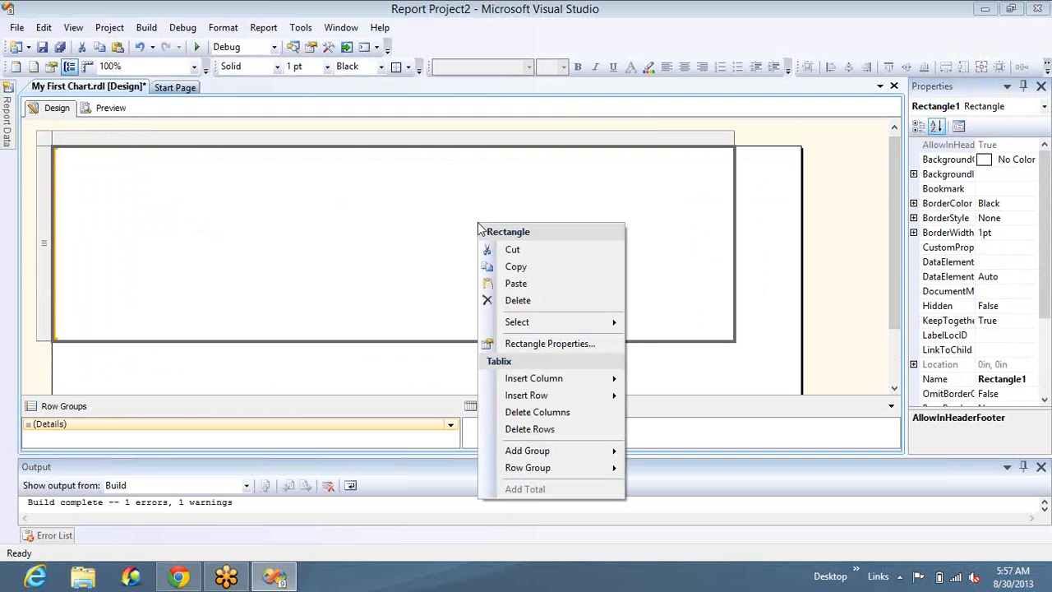
click(519, 286)
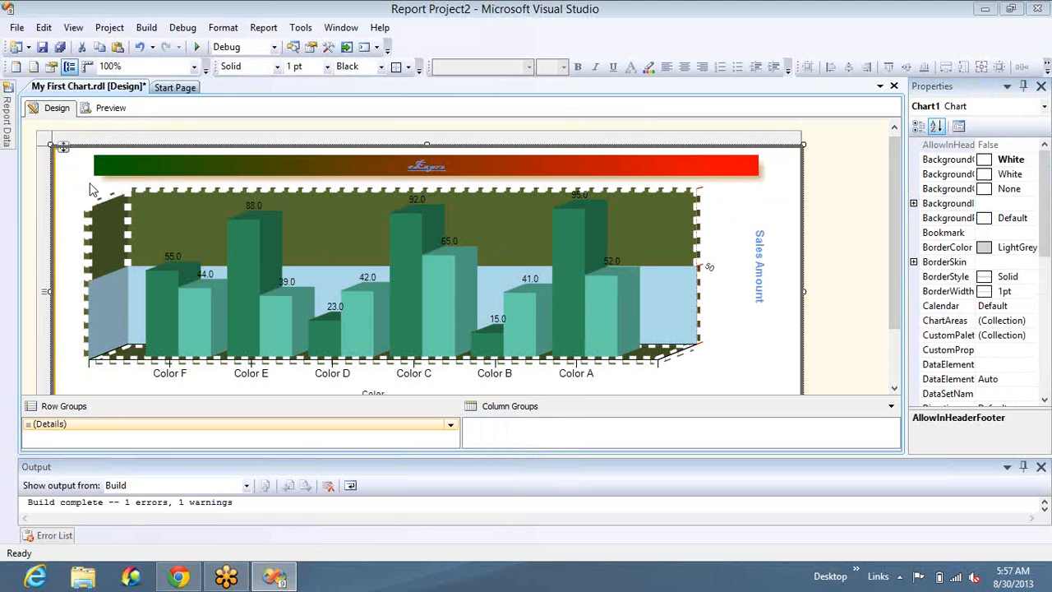
- Examine how the chart is nested by selecting the list, its rectangle and the chart in turn
click(135, 206)
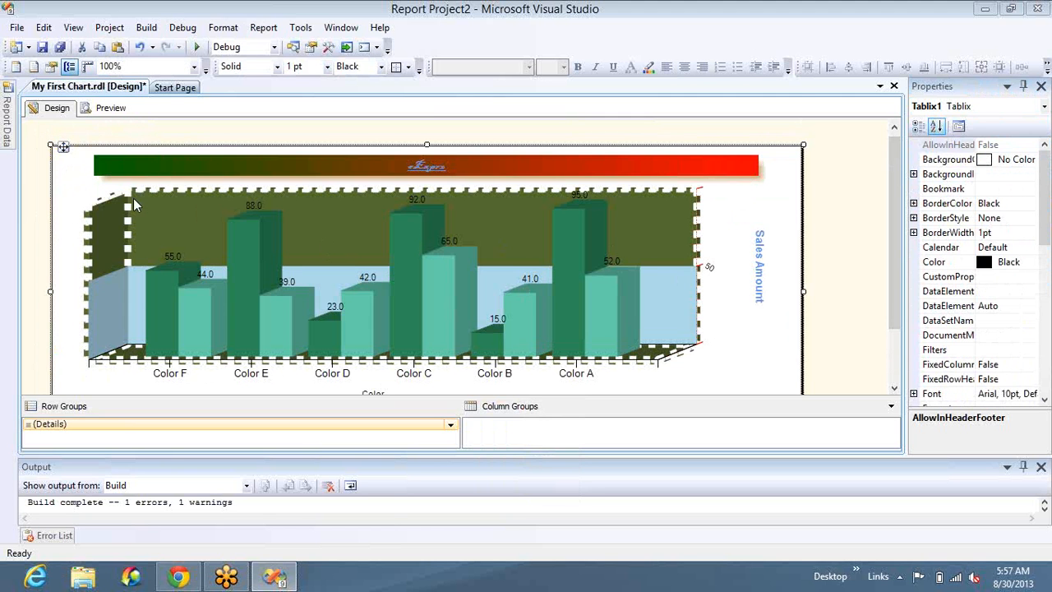
click(162, 223)
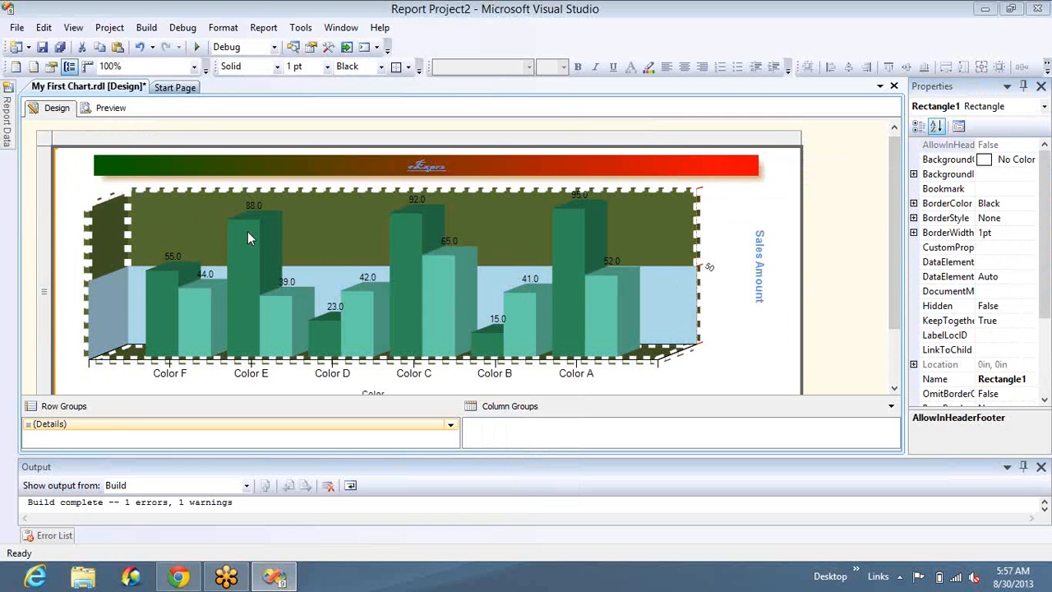
click(188, 237)
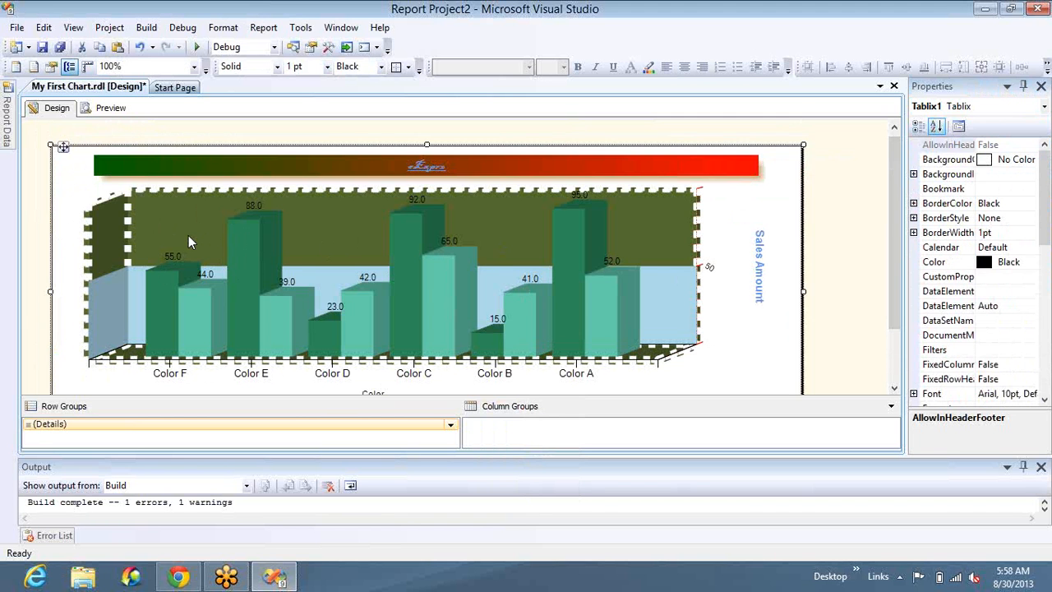
click(288, 253)
click(264, 258)
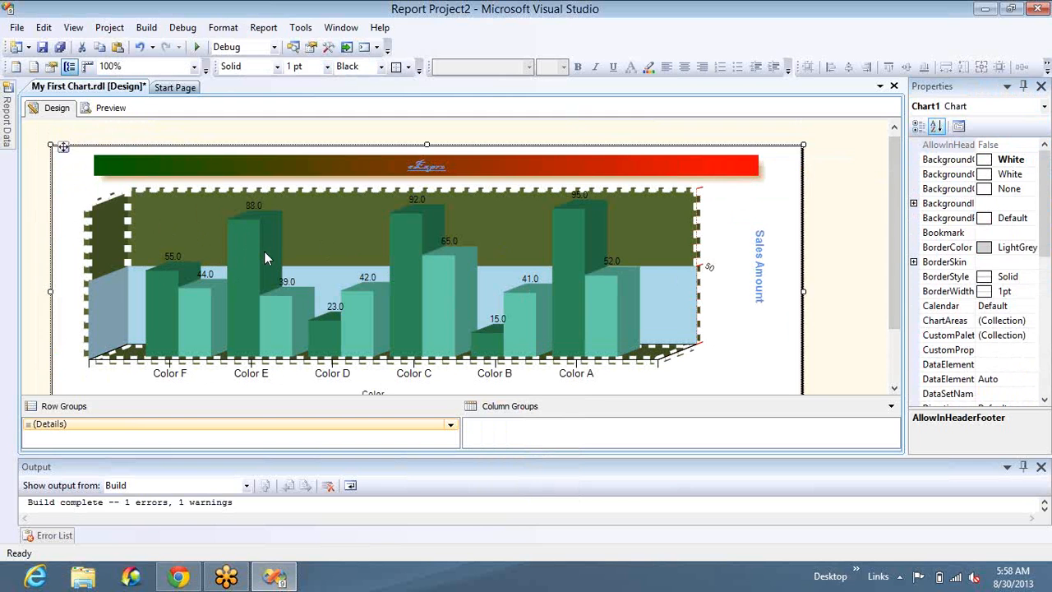
click(264, 259)
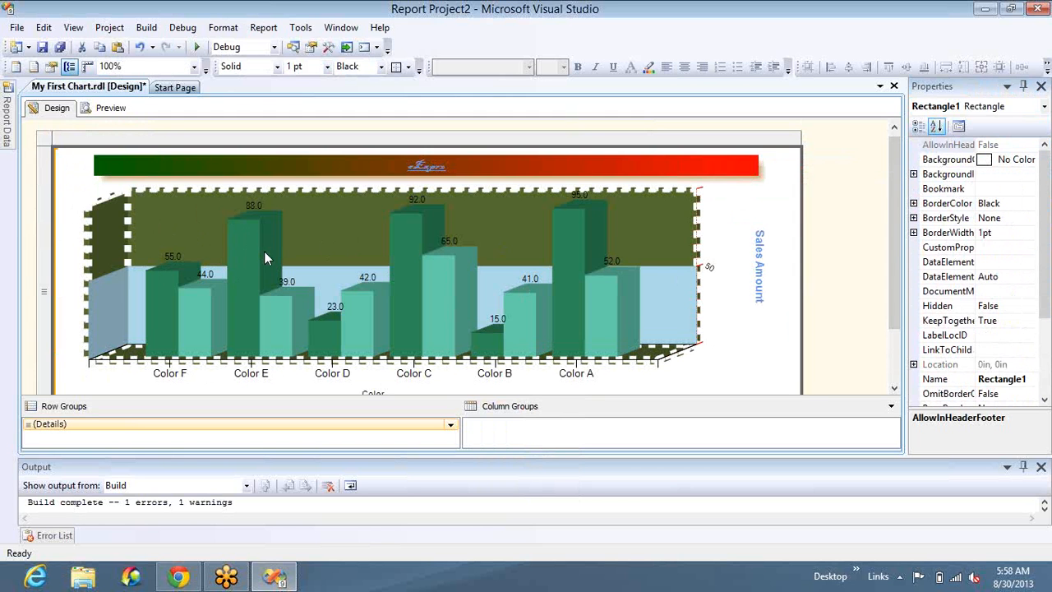
- Select the Tablix1 list that holds the chart and set its dataset name to ADV_DS
click(264, 258)
click(317, 251)
click(317, 252)
click(317, 257)
click(319, 257)
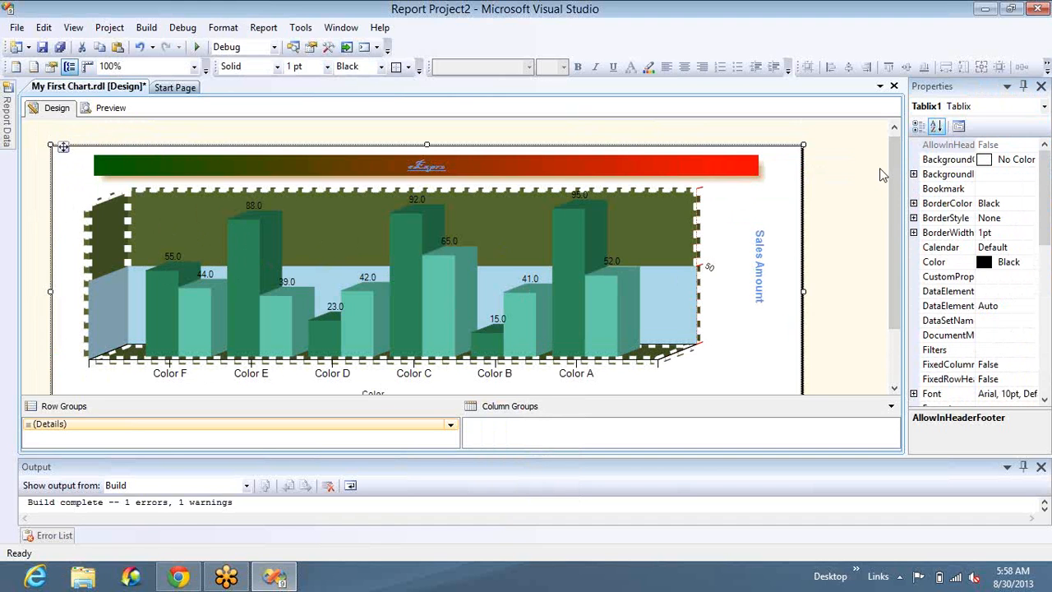
click(999, 321)
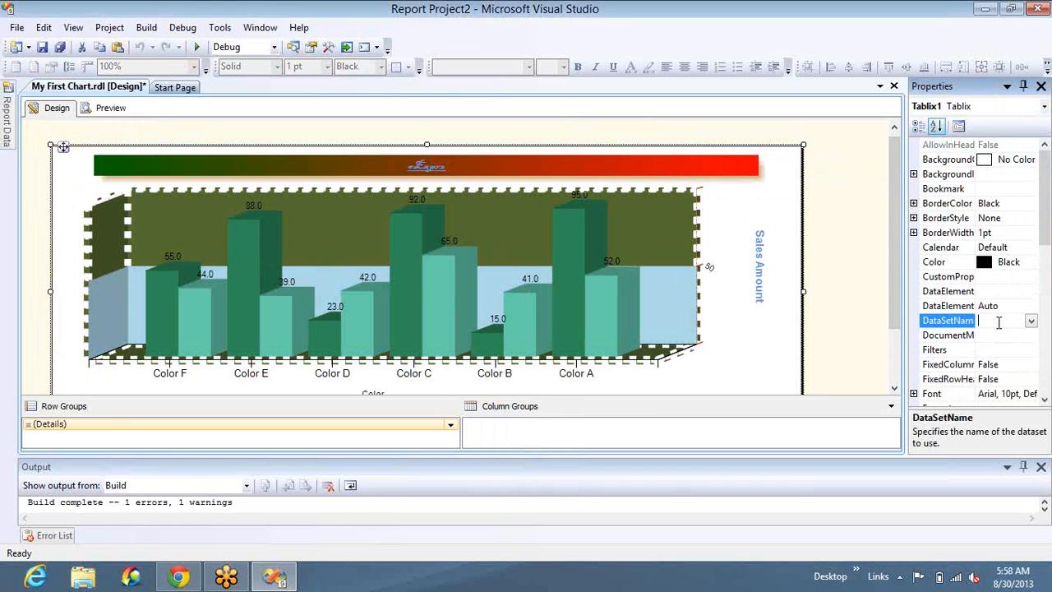
click(1031, 322)
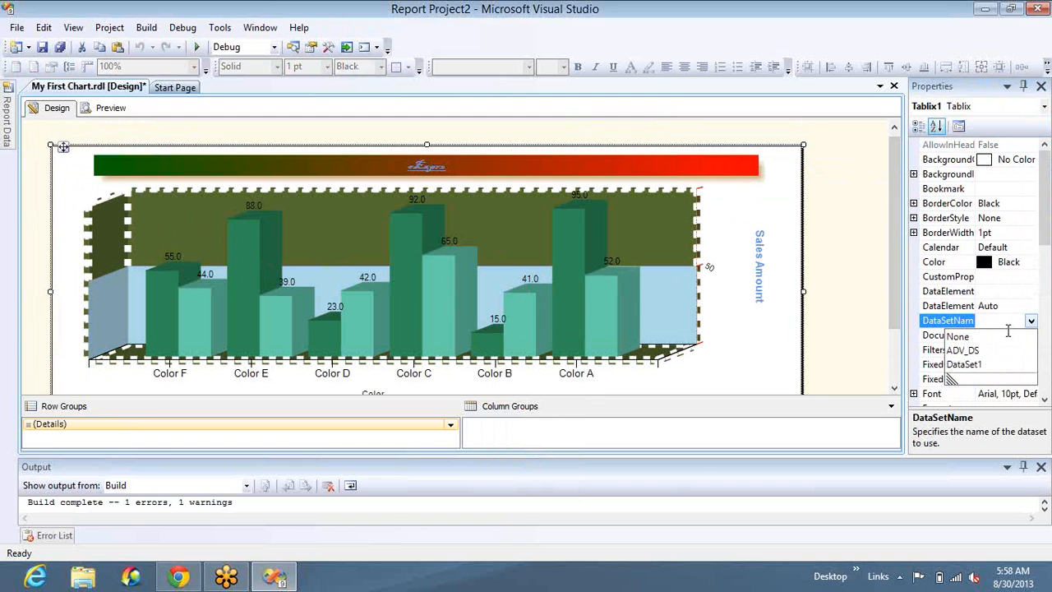
click(964, 350)
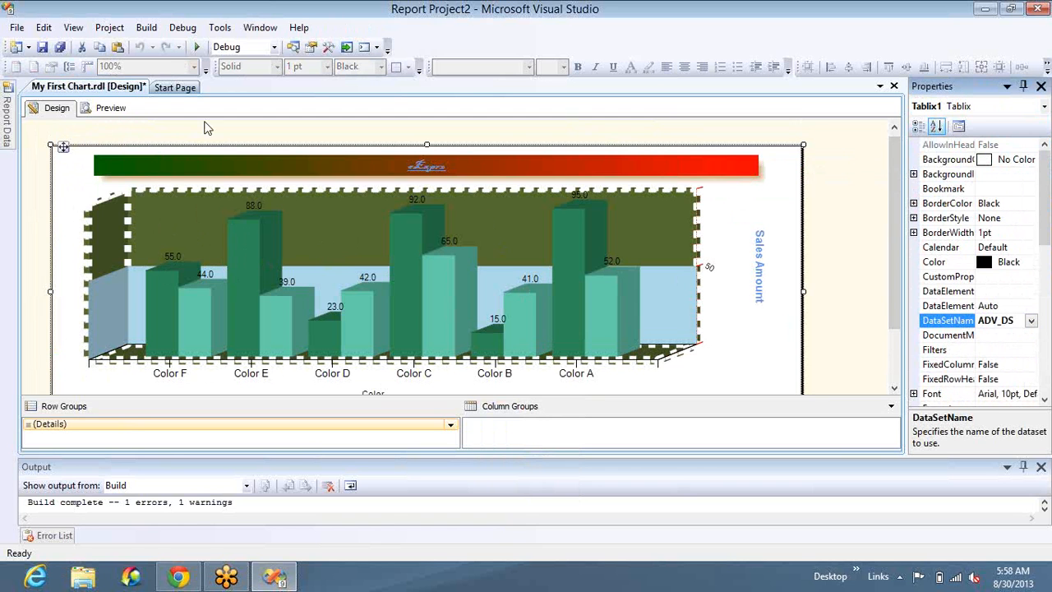
- Preview the report with the list bound to its dataset, and return to the design view
click(98, 112)
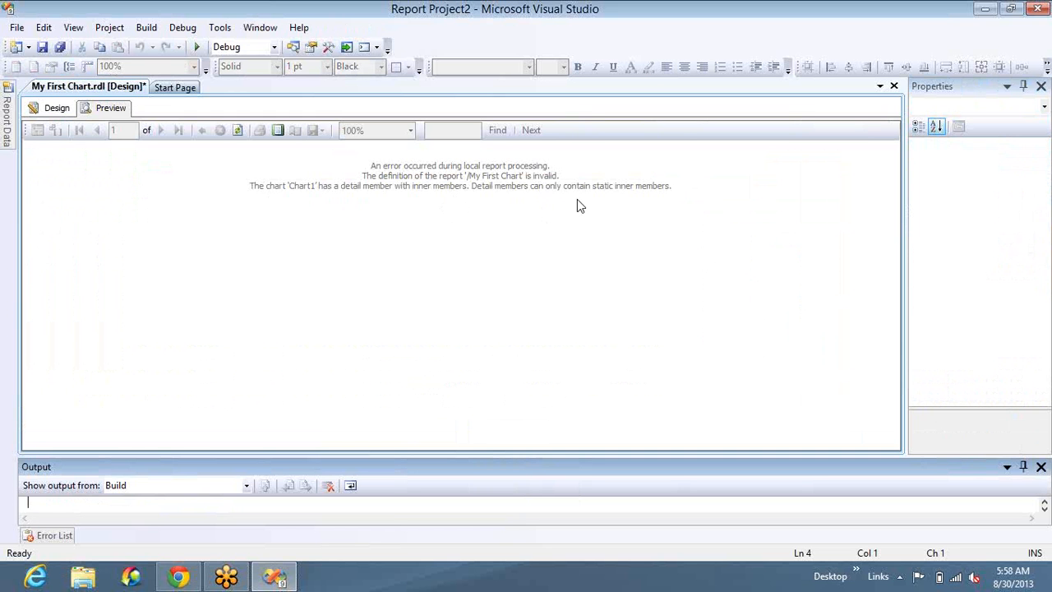
click(37, 115)
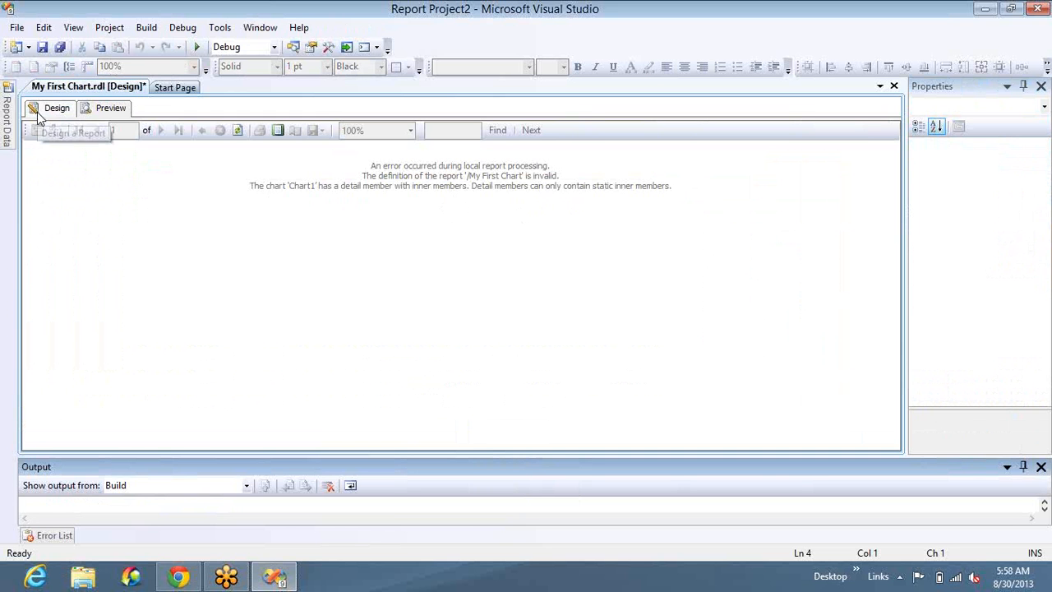
key(super)
key(super)
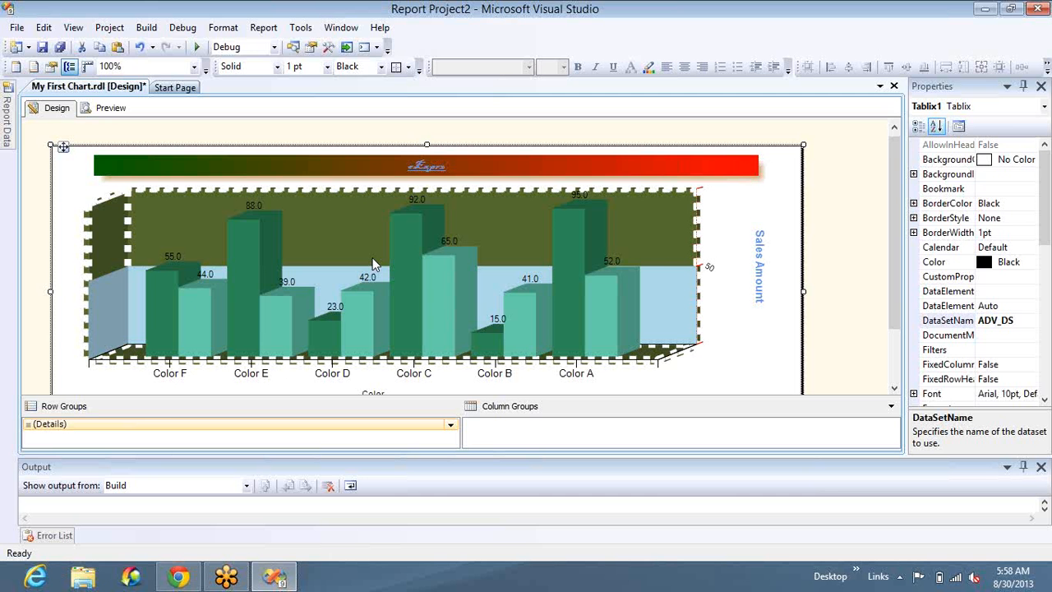
- Select the chart's data series and examine the fields assigned to its values, series and categories
click(280, 234)
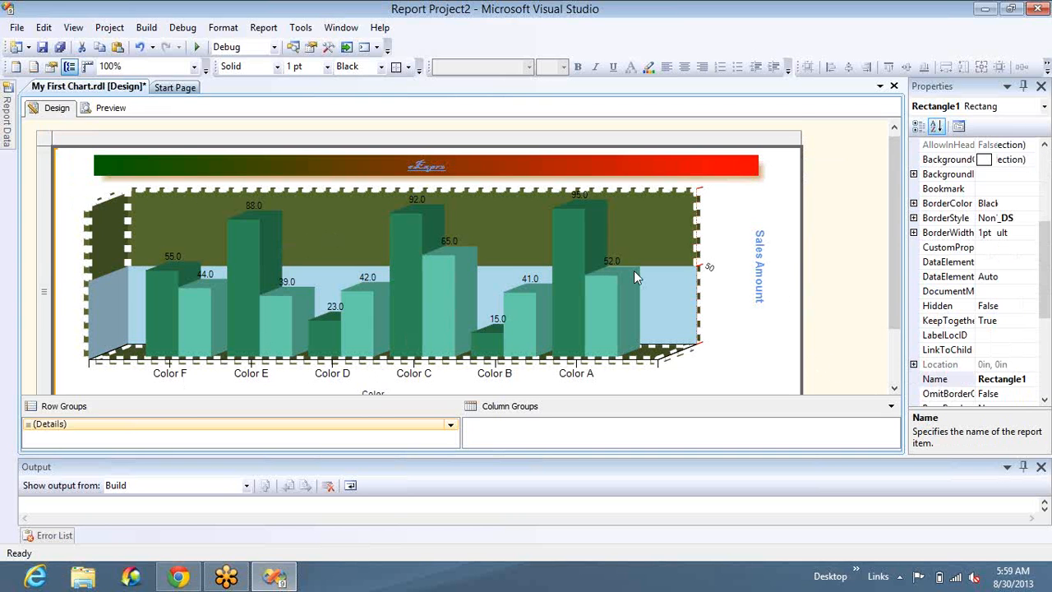
click(634, 271)
click(634, 270)
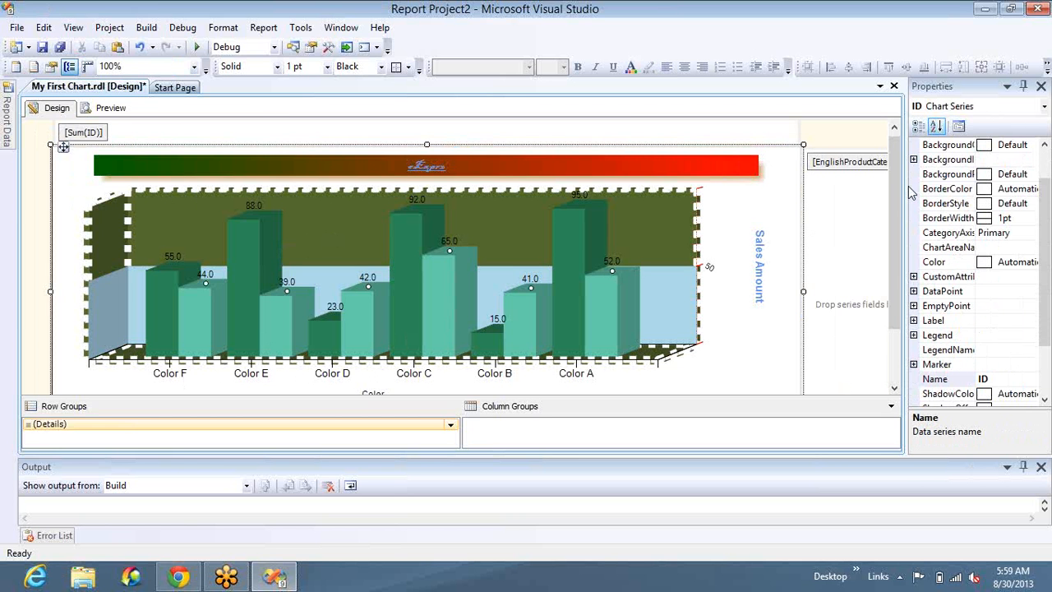
drag(901, 198, 905, 257)
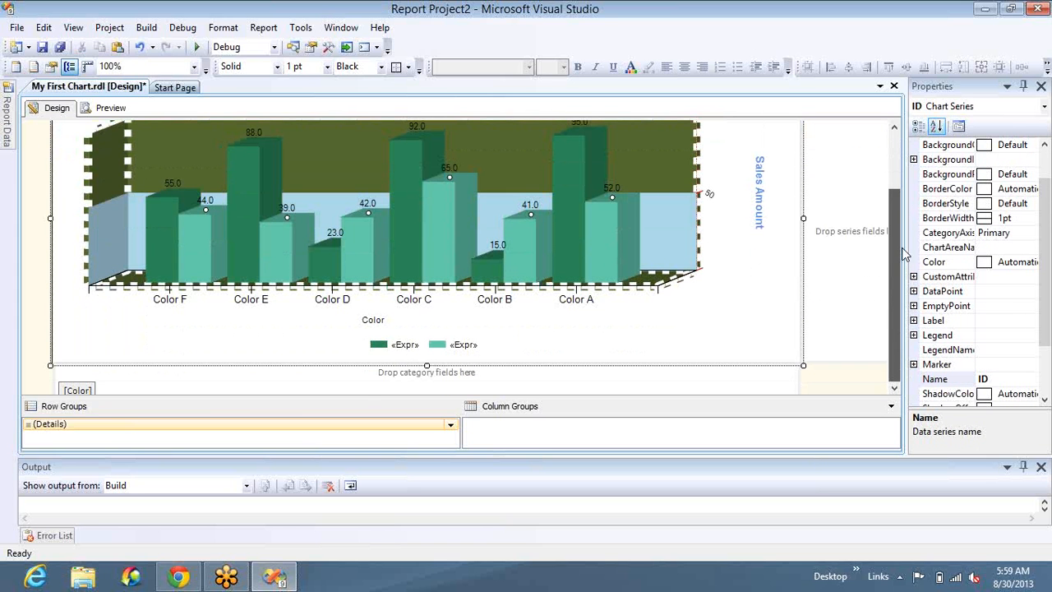
drag(904, 255, 905, 191)
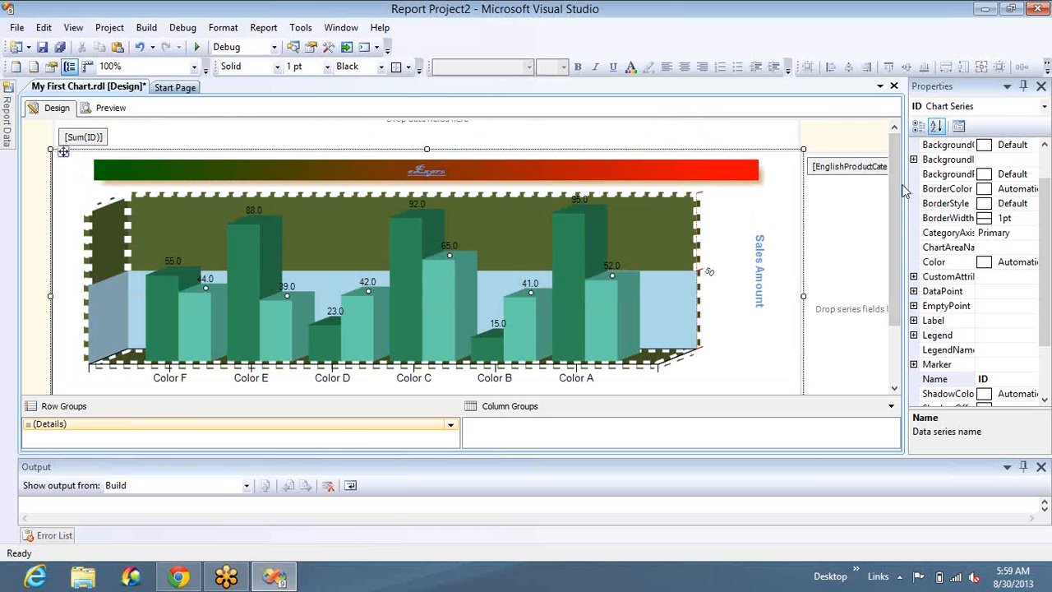
double_click(342, 428)
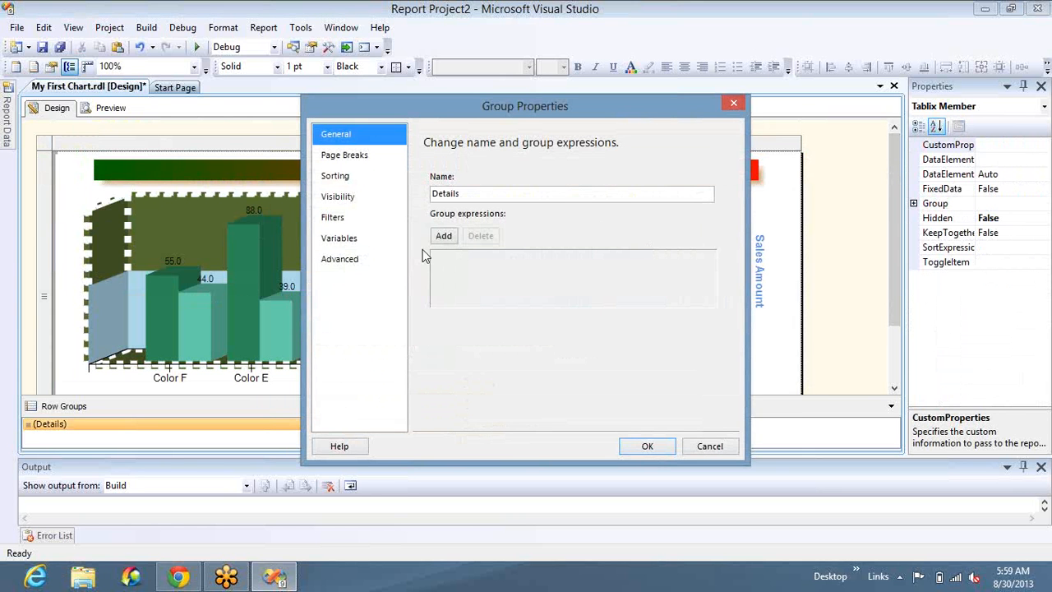
click(441, 237)
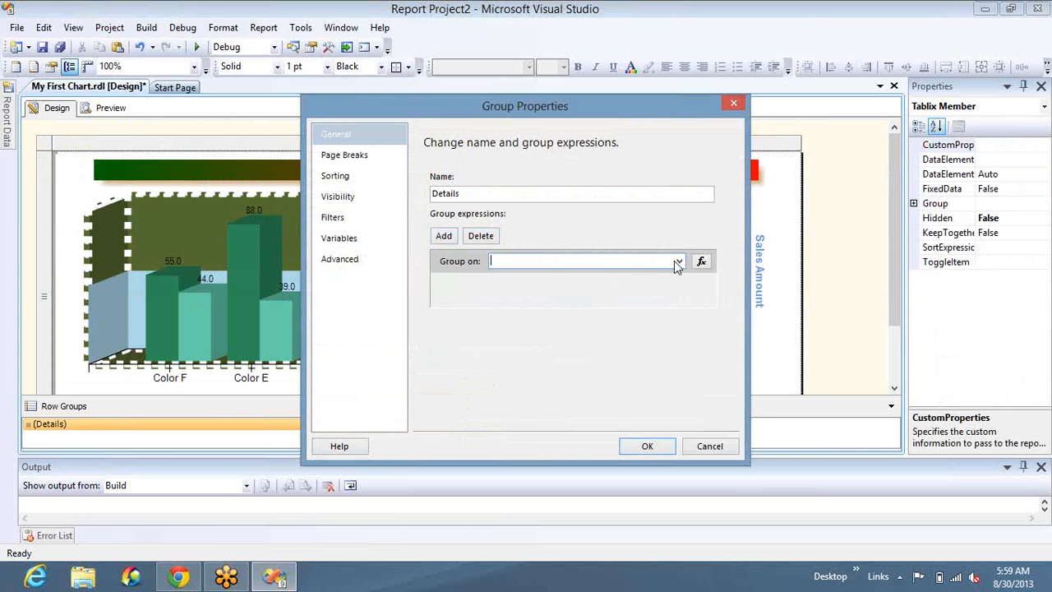
click(680, 261)
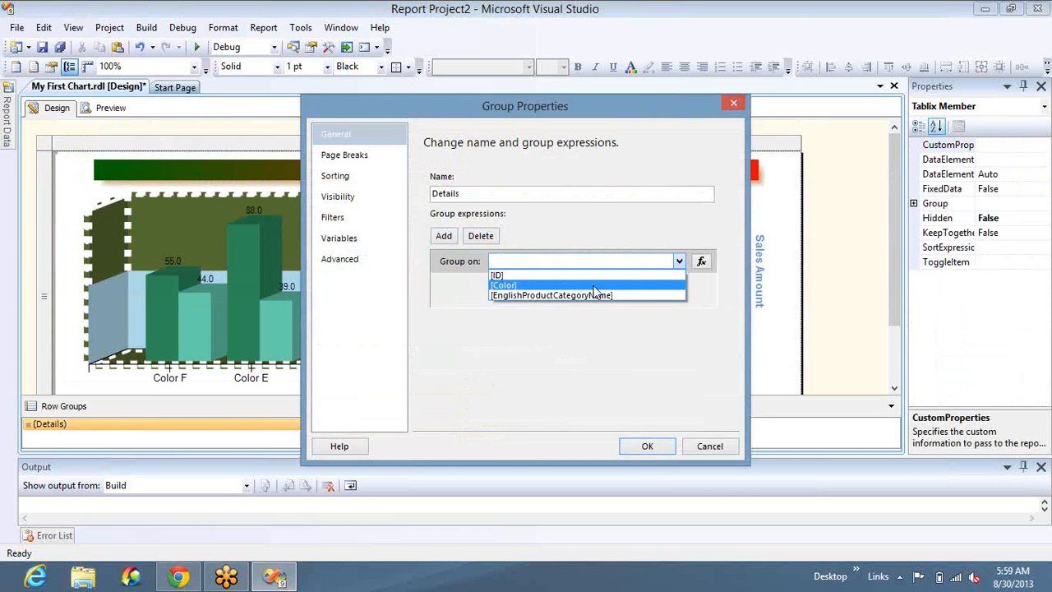
click(709, 447)
click(709, 447)
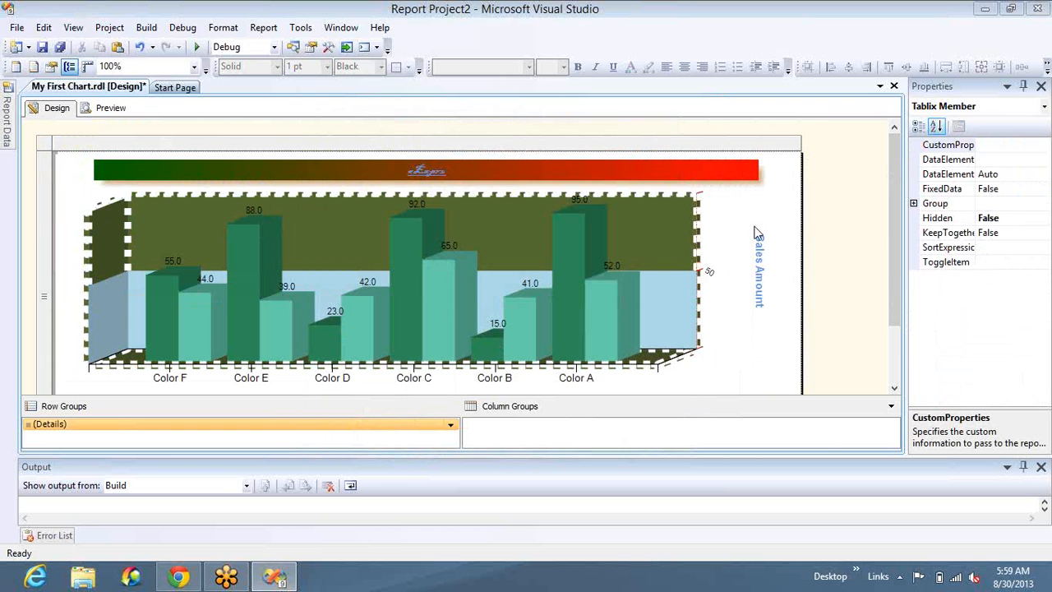
- Remove the EnglishProductCategoryName series group from the chart
click(767, 234)
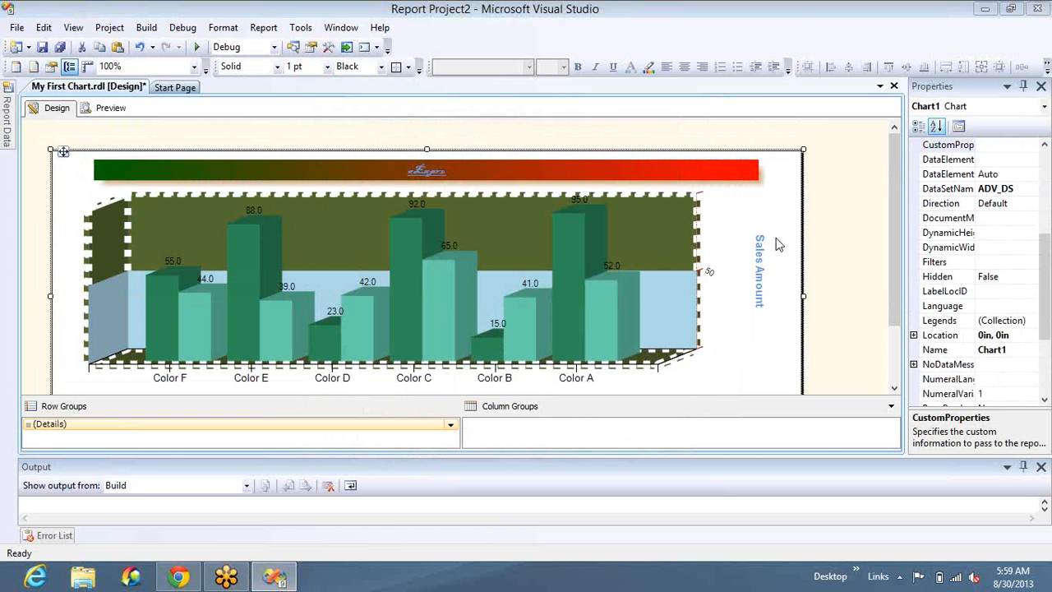
click(568, 266)
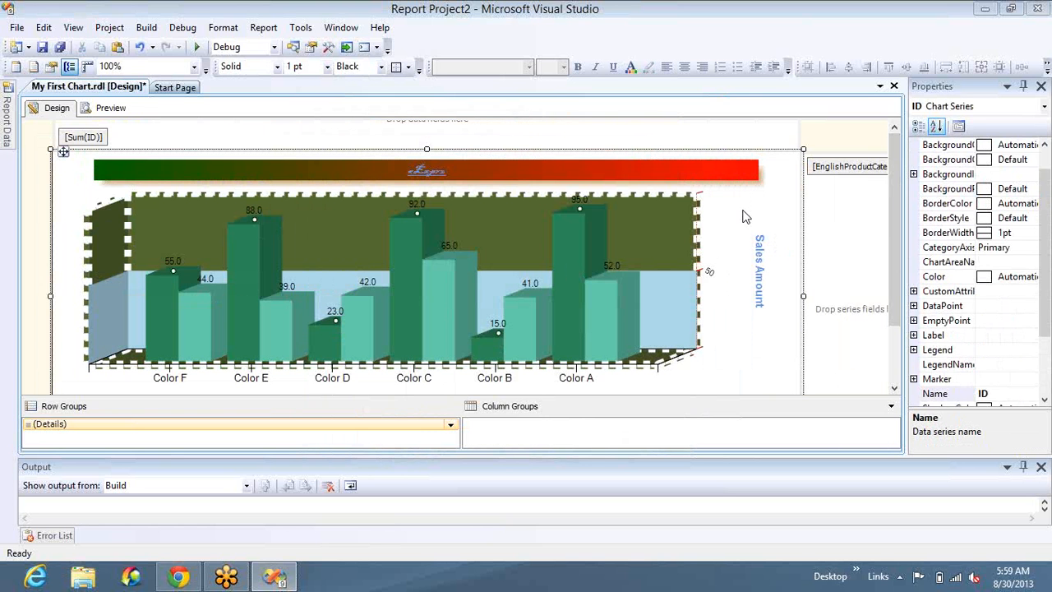
click(829, 170)
key(Delete)
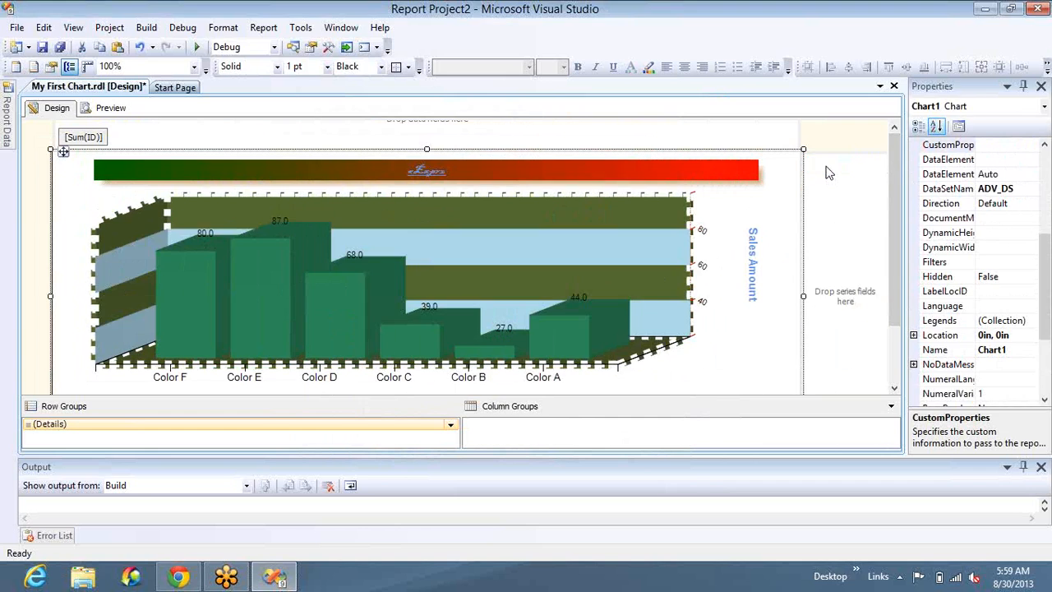
key(super)
key(alt+Tab)
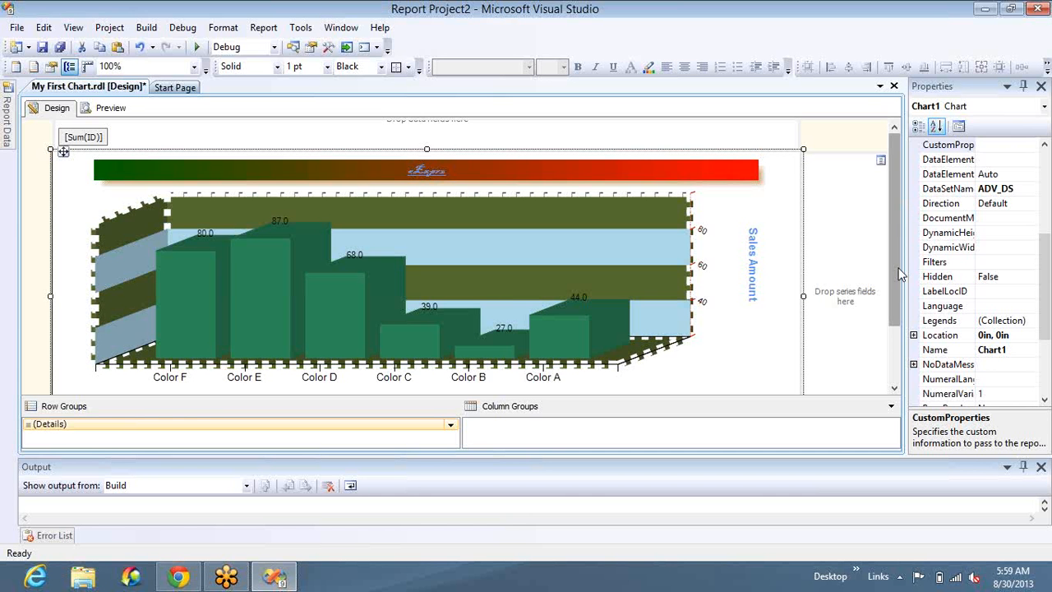
- Add a group expression on [EnglishProductCategoryName] to the list's Details row group
scroll(900, 271, down, 3)
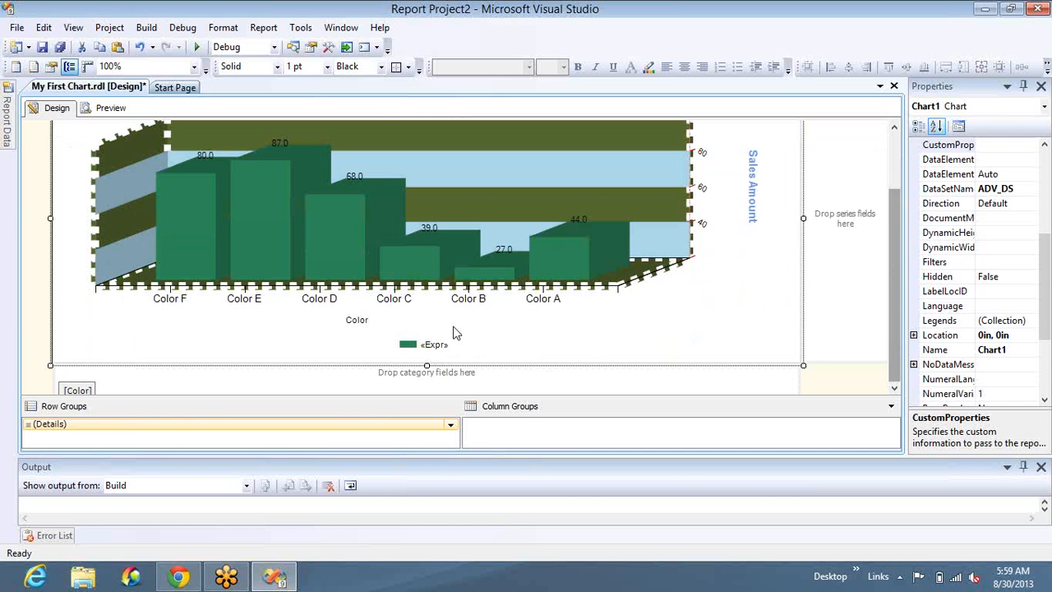
double_click(220, 433)
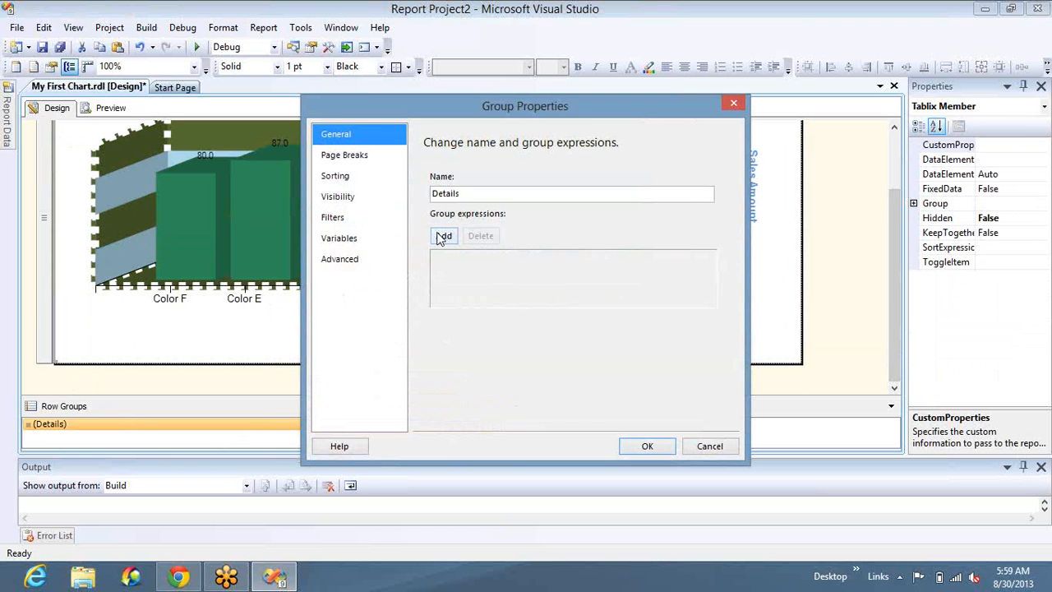
click(444, 236)
click(678, 263)
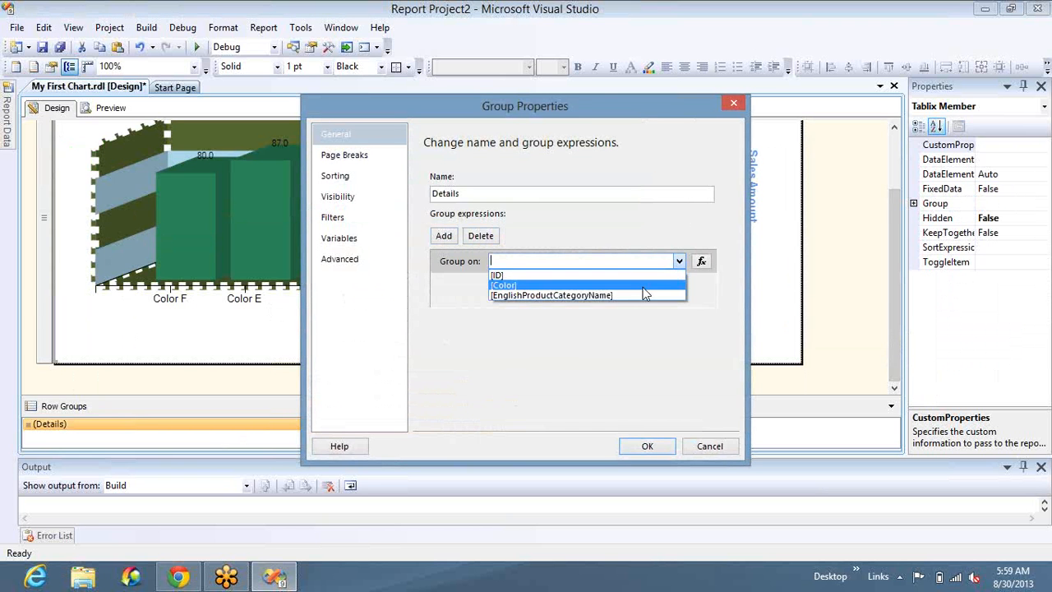
click(645, 296)
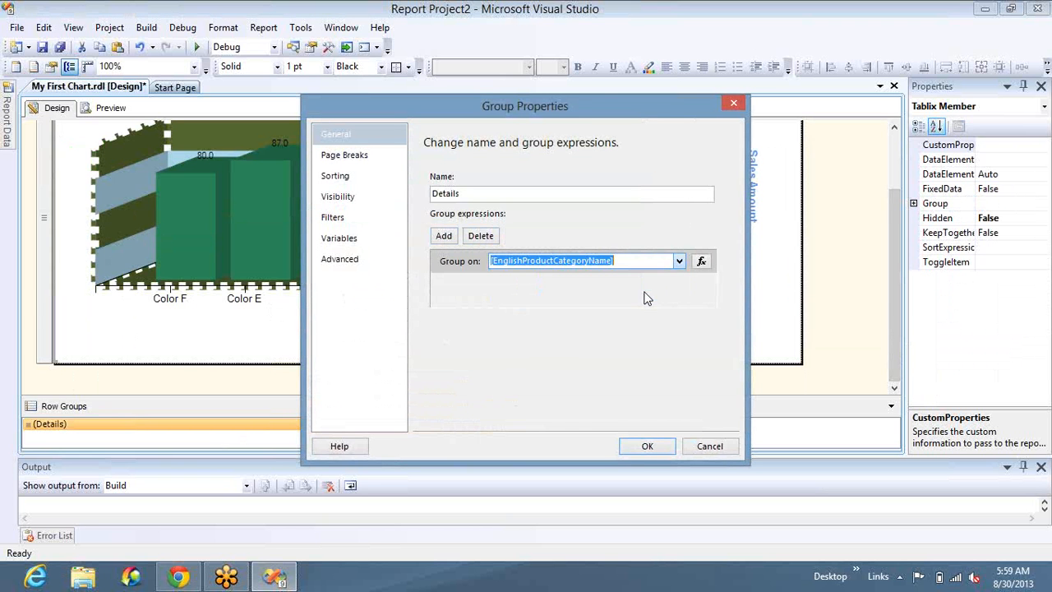
click(646, 447)
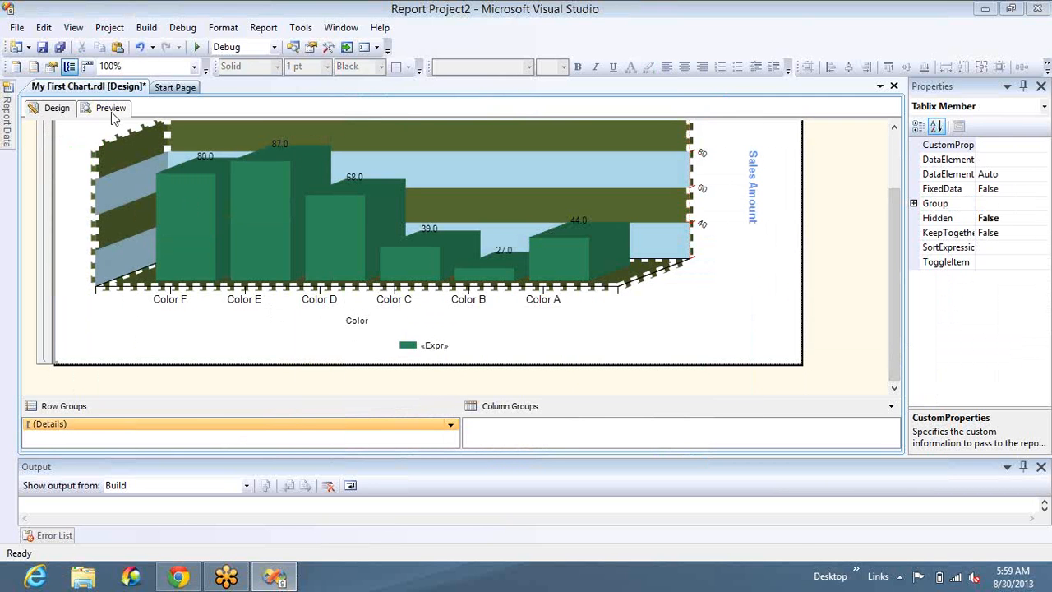
- Preview the grouped report and close the Output window to give the preview more room
click(111, 109)
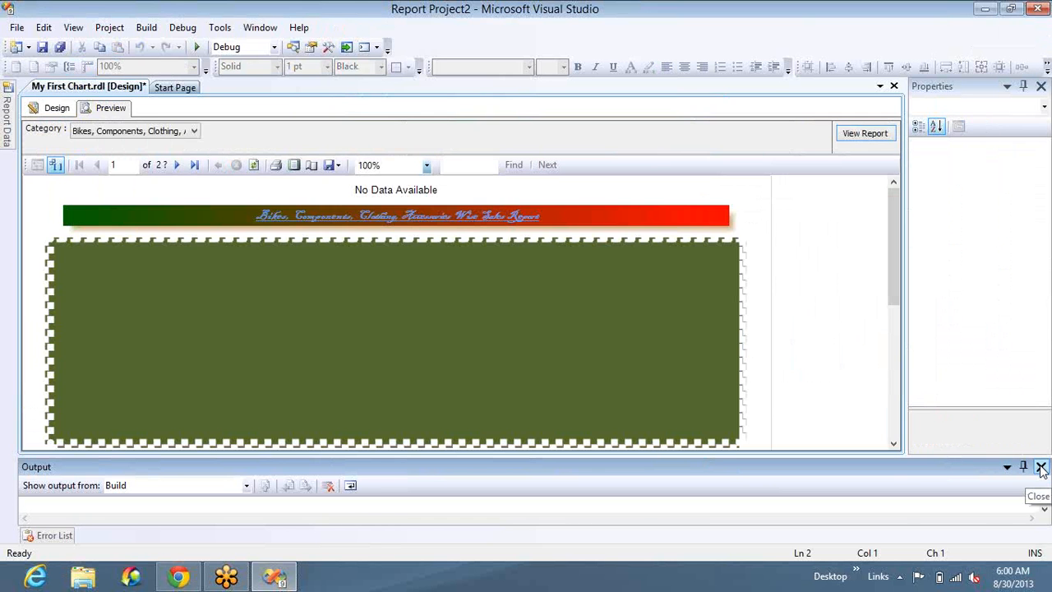
click(1041, 466)
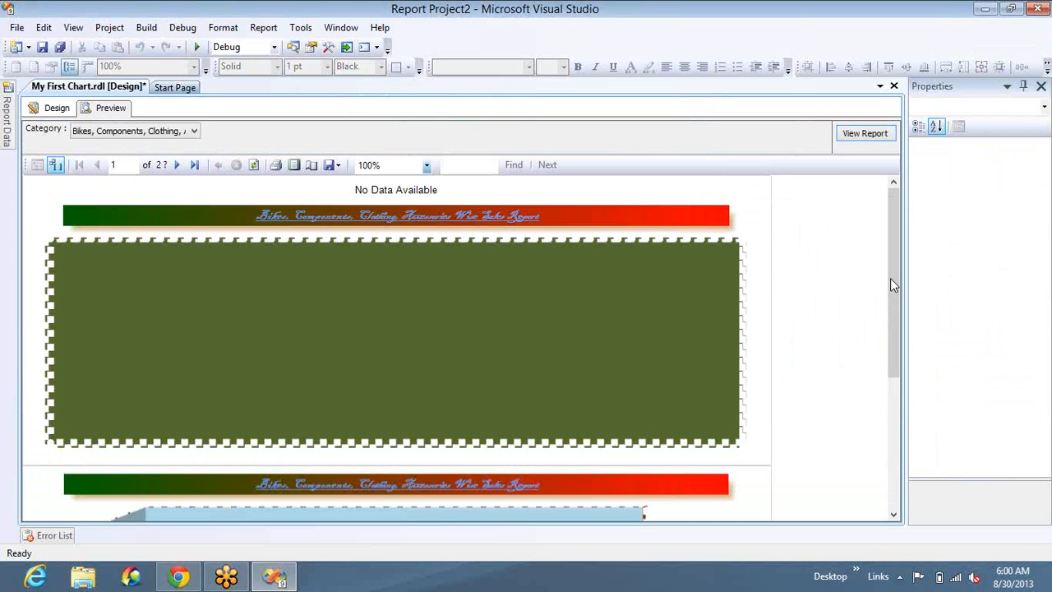
scroll(893, 291, down, 3)
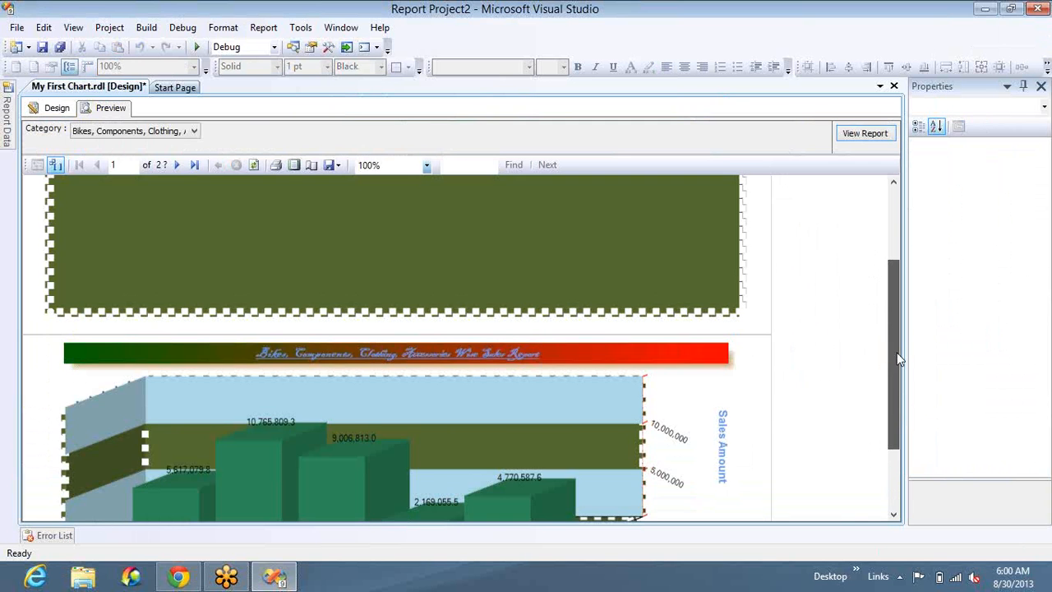
- Examine the charts repeated for each product category on both pages of the report preview
scroll(895, 270, up, 3)
scroll(903, 387, down, 5)
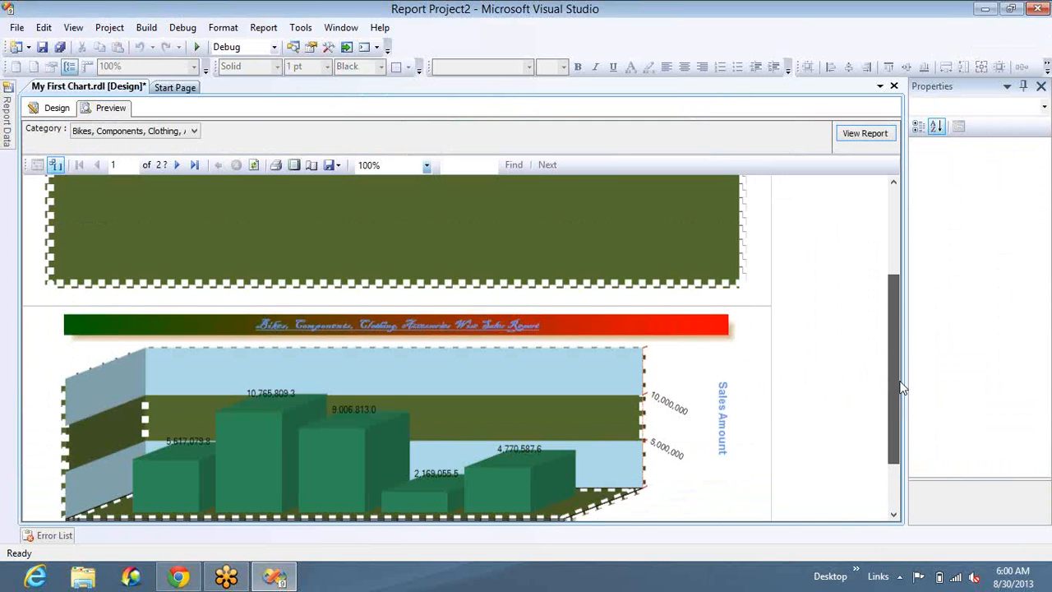
scroll(888, 329, up, 3)
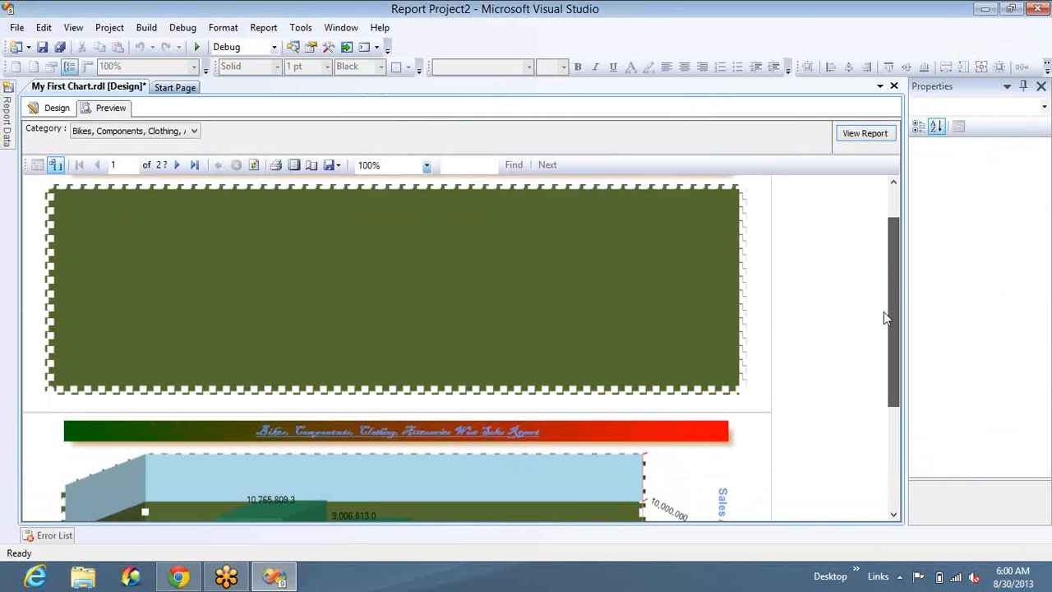
scroll(885, 263, up, 2)
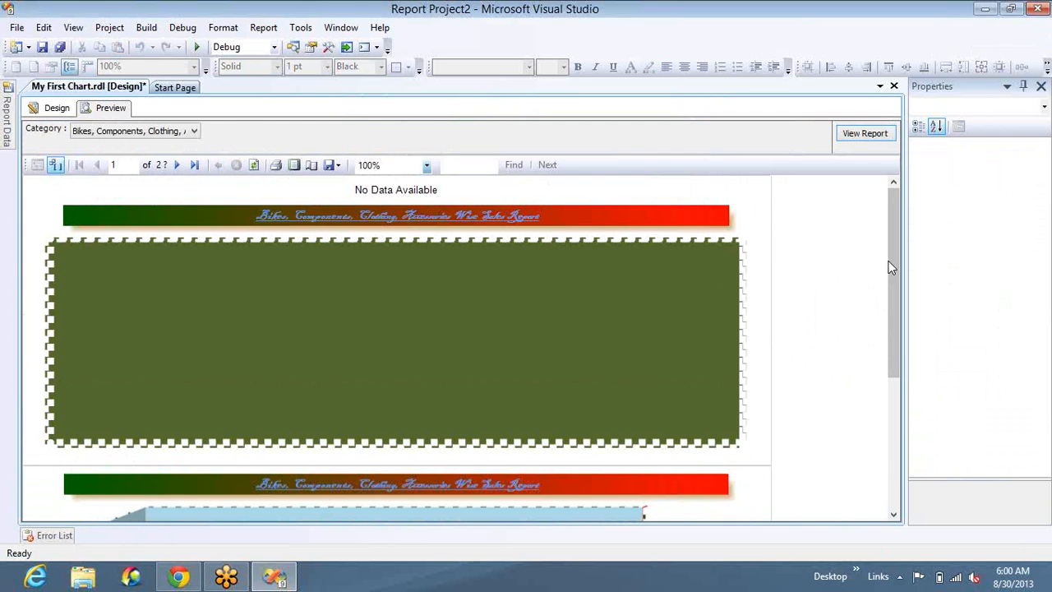
scroll(890, 262, down, 3)
drag(902, 360, 902, 259)
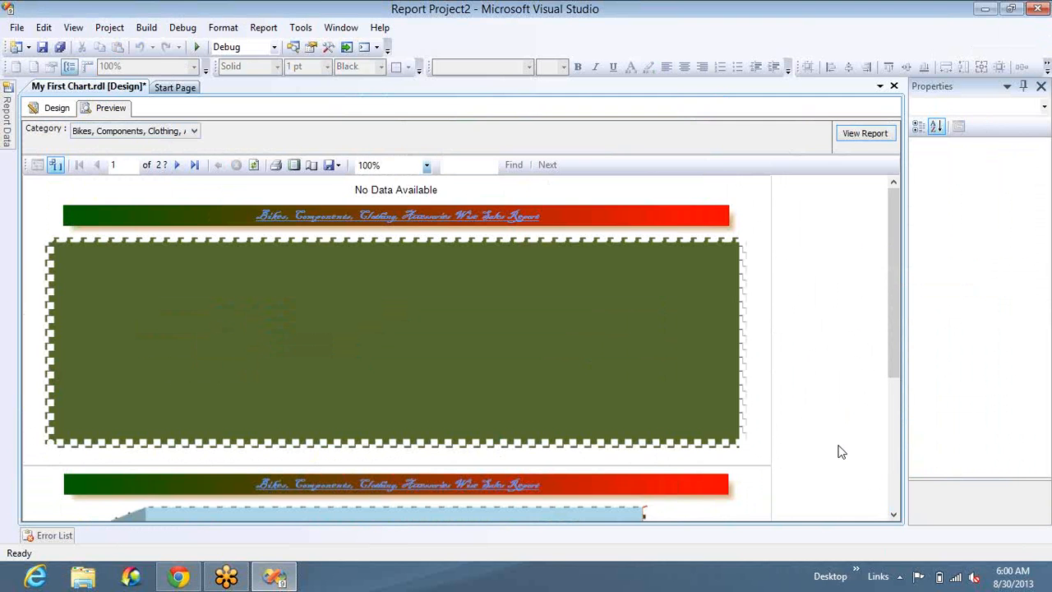
click(896, 464)
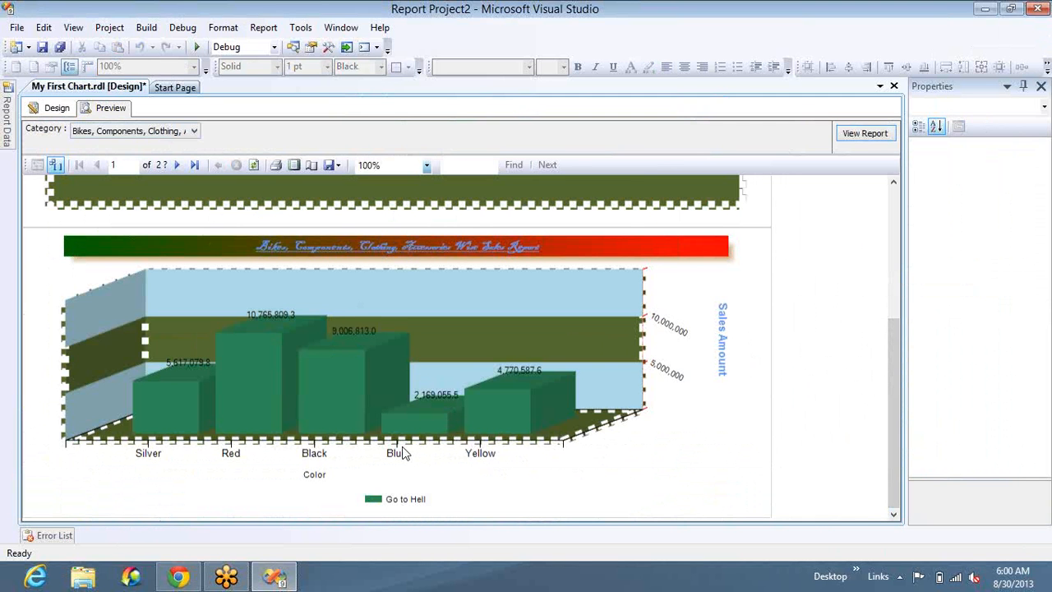
click(171, 169)
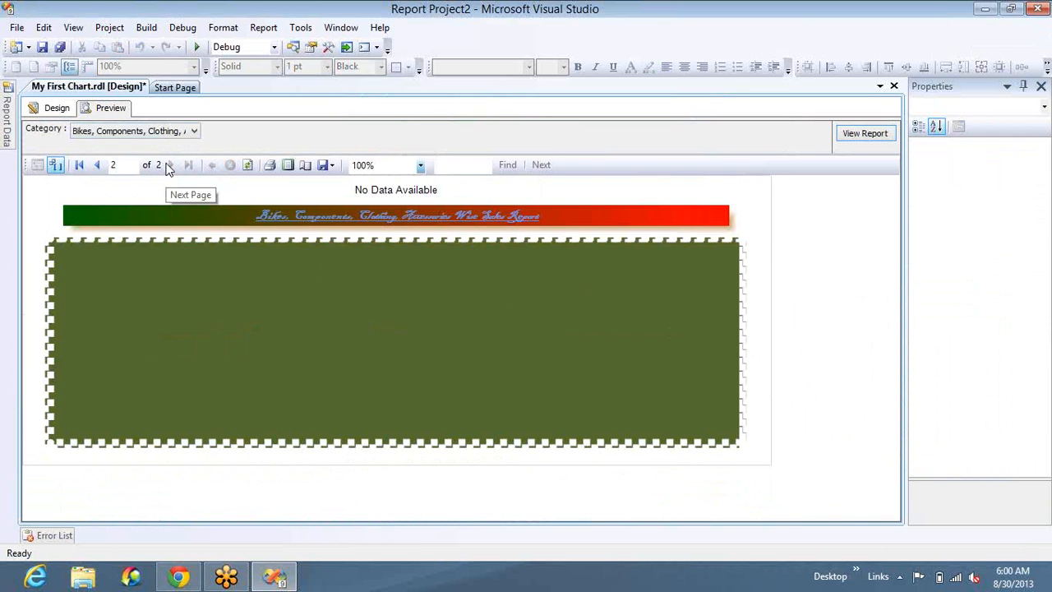
click(97, 167)
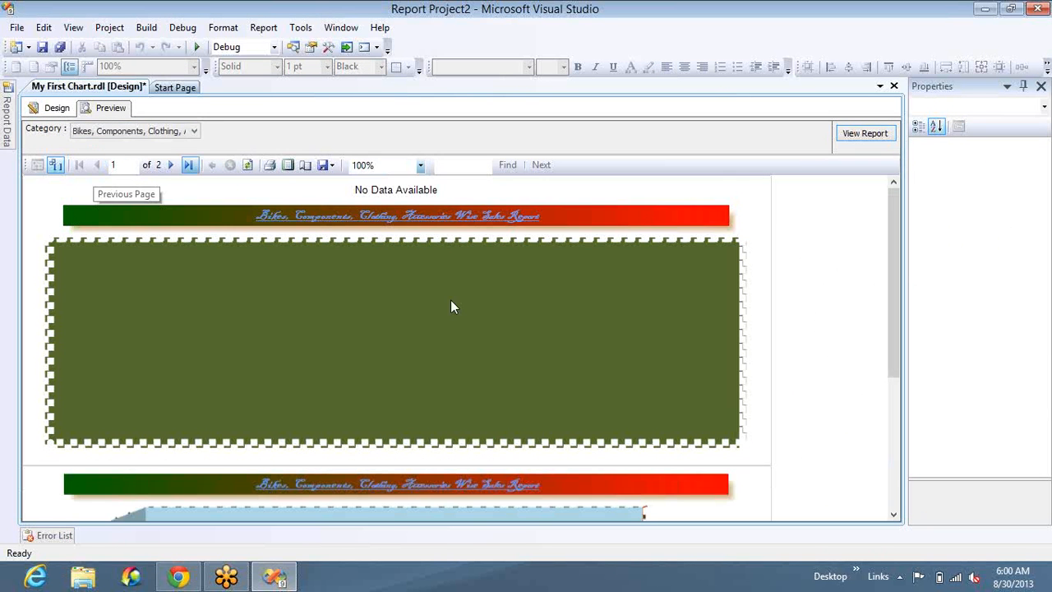
click(895, 494)
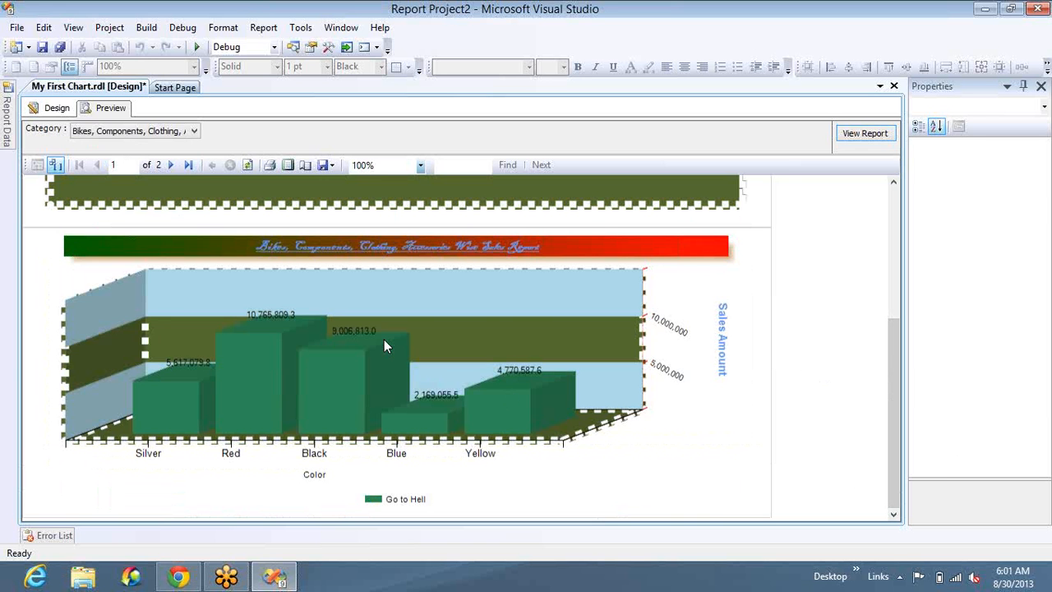
- Delete the filter that limits the chart to Bikes from the chart's properties in the report design
click(55, 109)
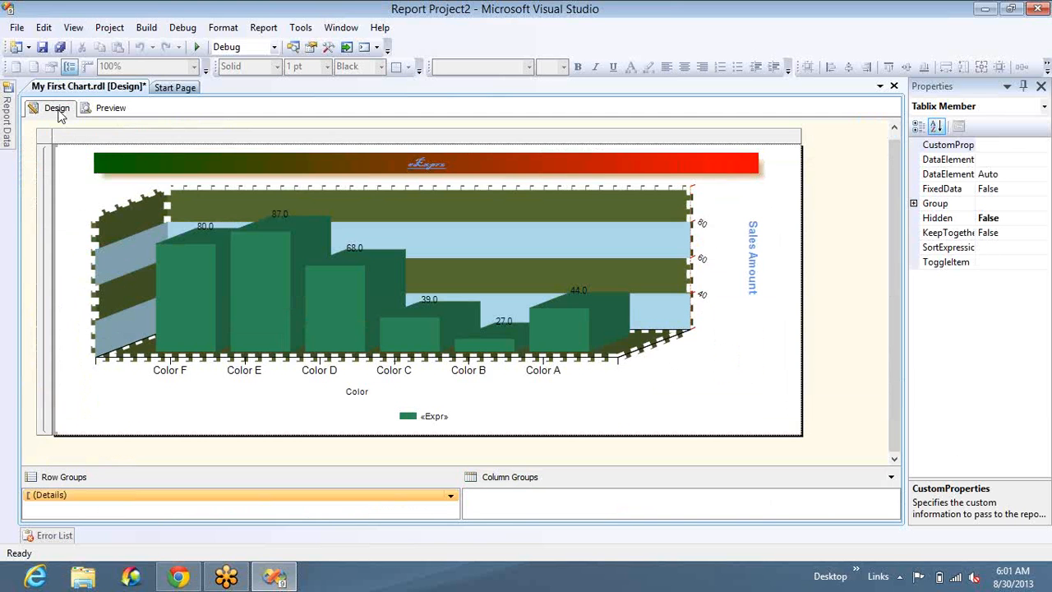
click(340, 316)
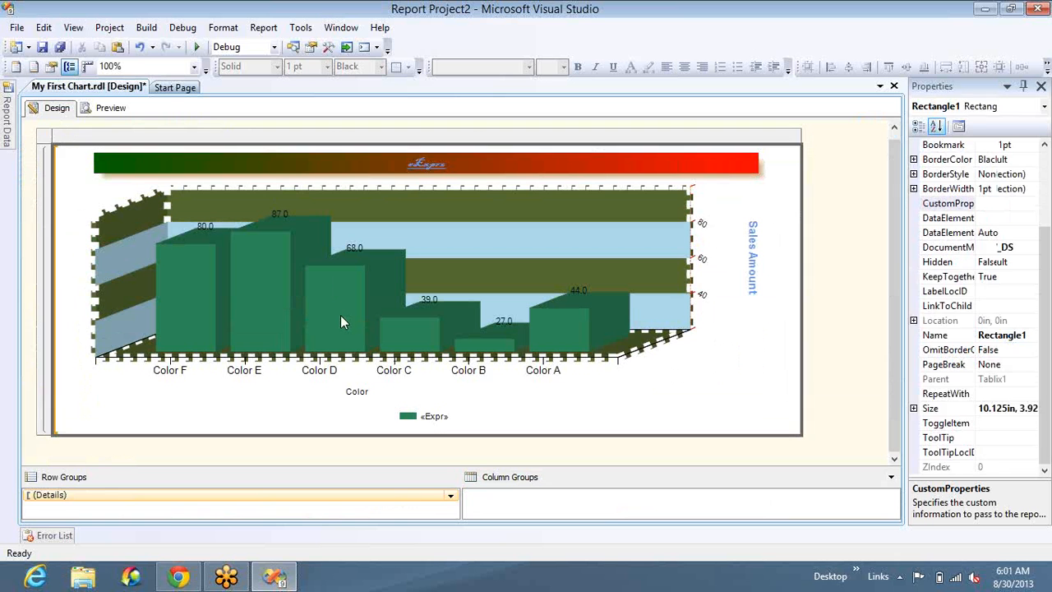
click(340, 321)
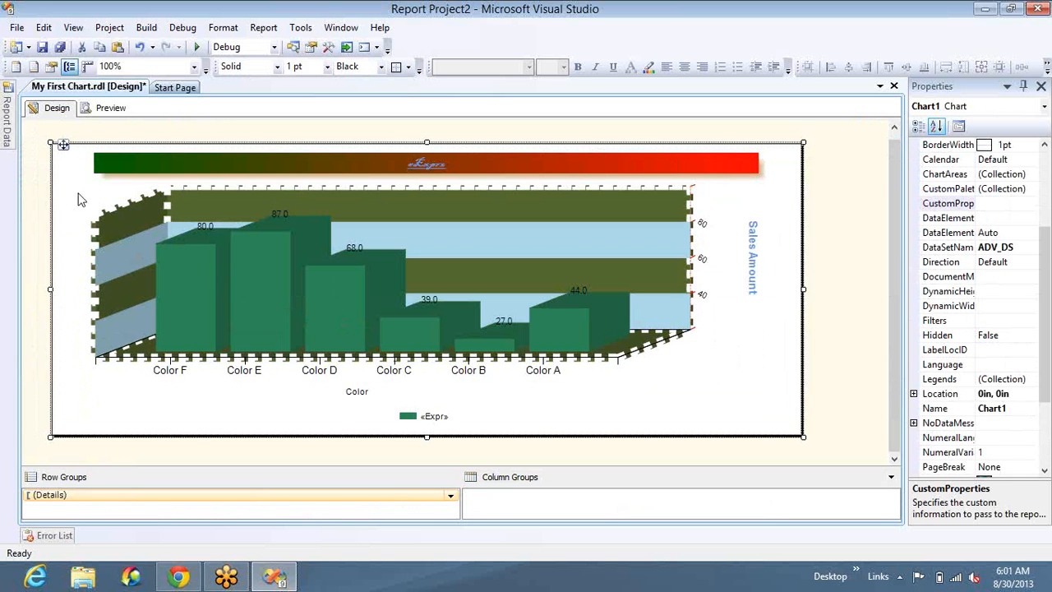
right_click(118, 219)
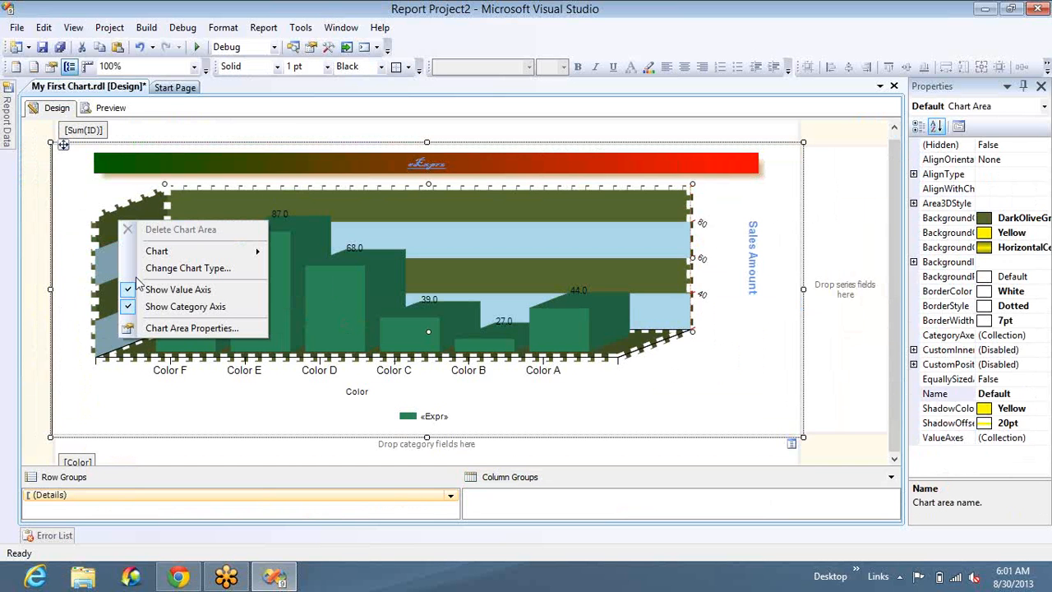
click(70, 213)
right_click(87, 233)
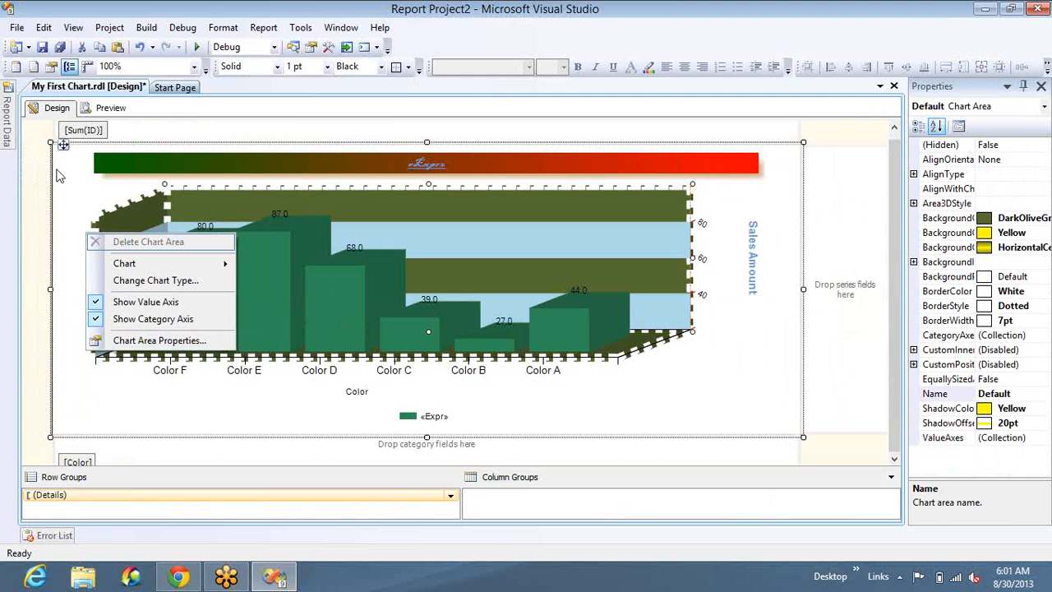
click(58, 171)
right_click(58, 171)
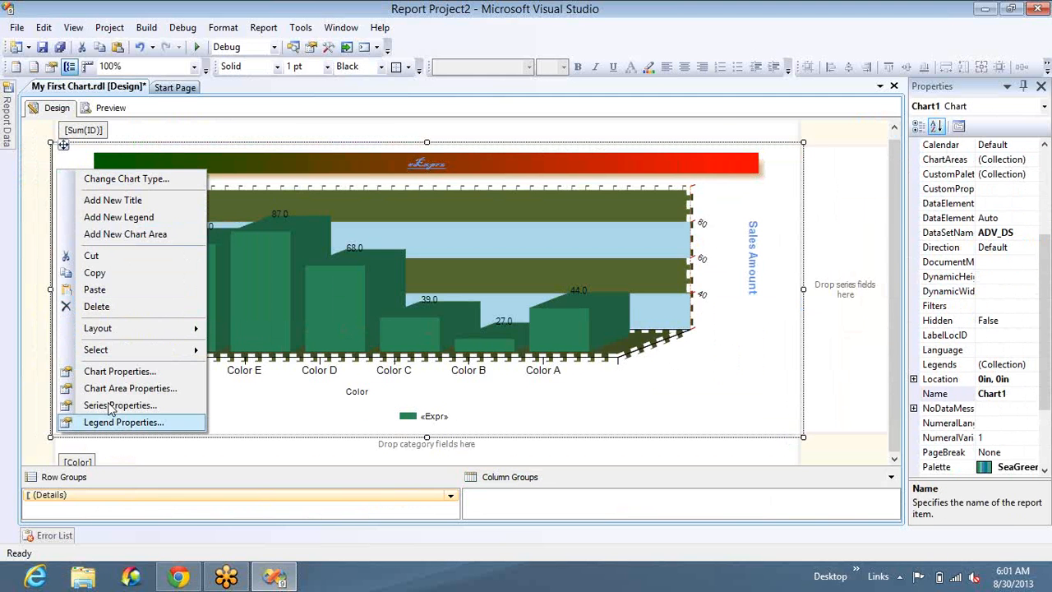
click(105, 372)
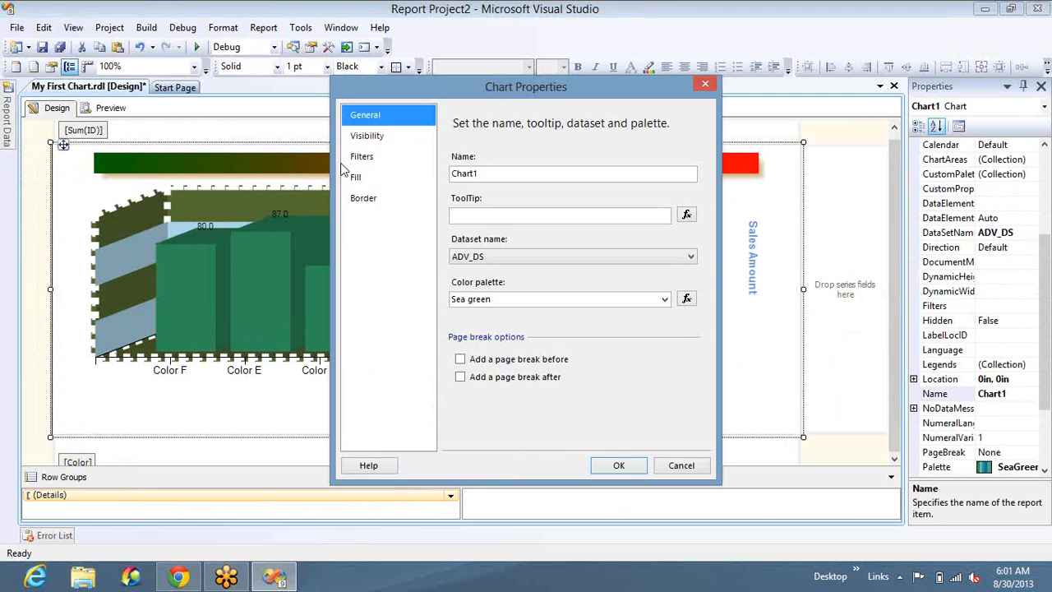
click(362, 169)
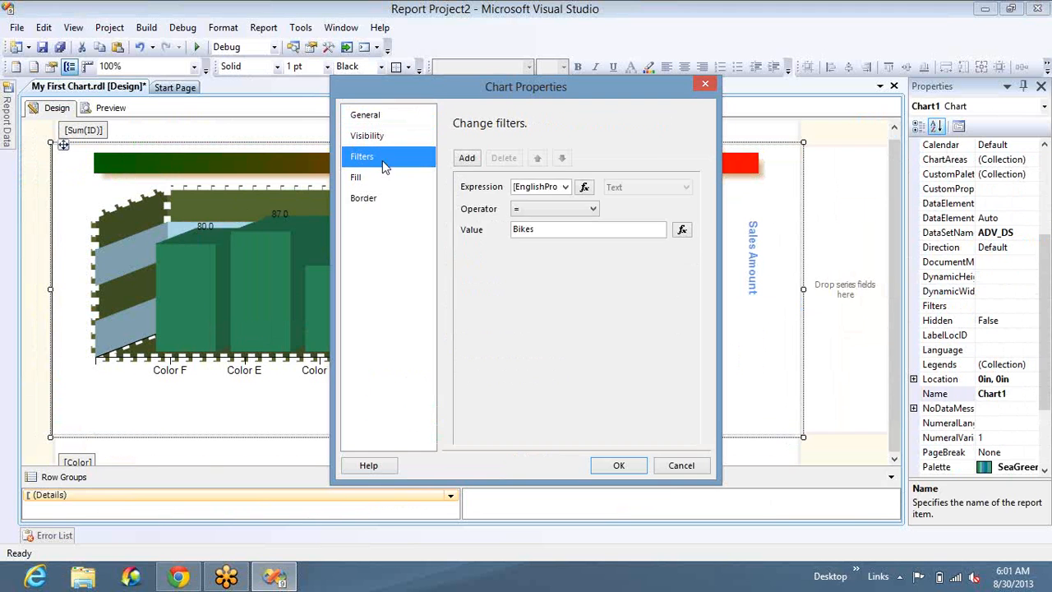
click(490, 196)
click(505, 159)
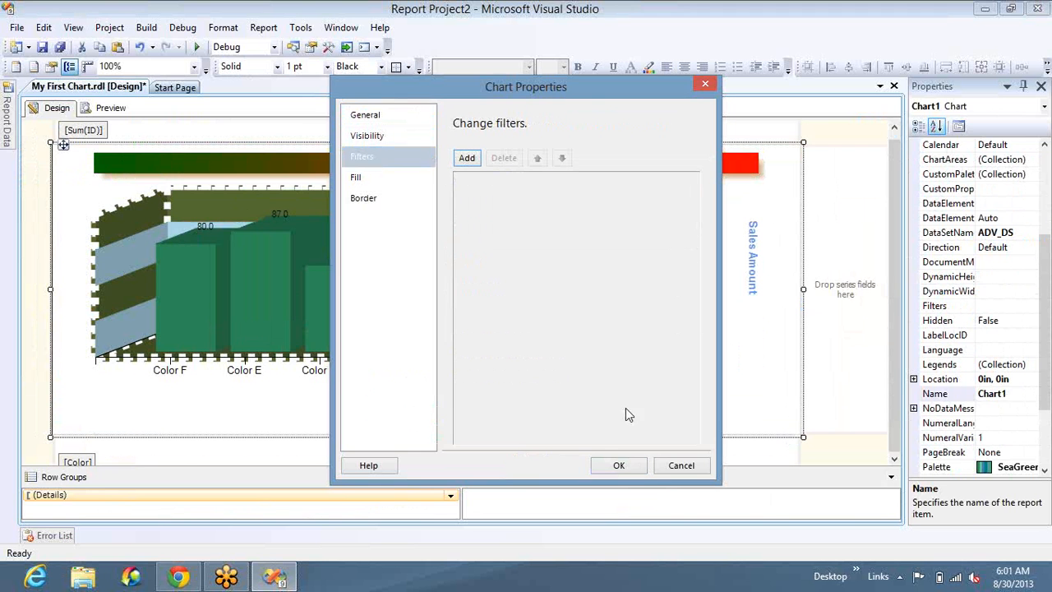
click(616, 466)
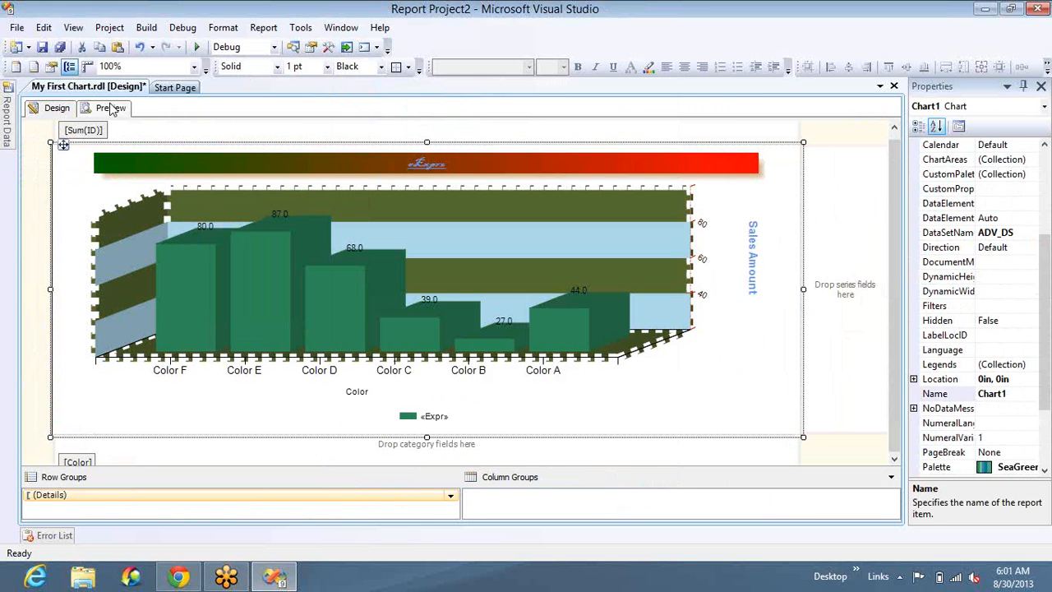
- Preview the report and examine the charts for each product category on both pages
click(111, 108)
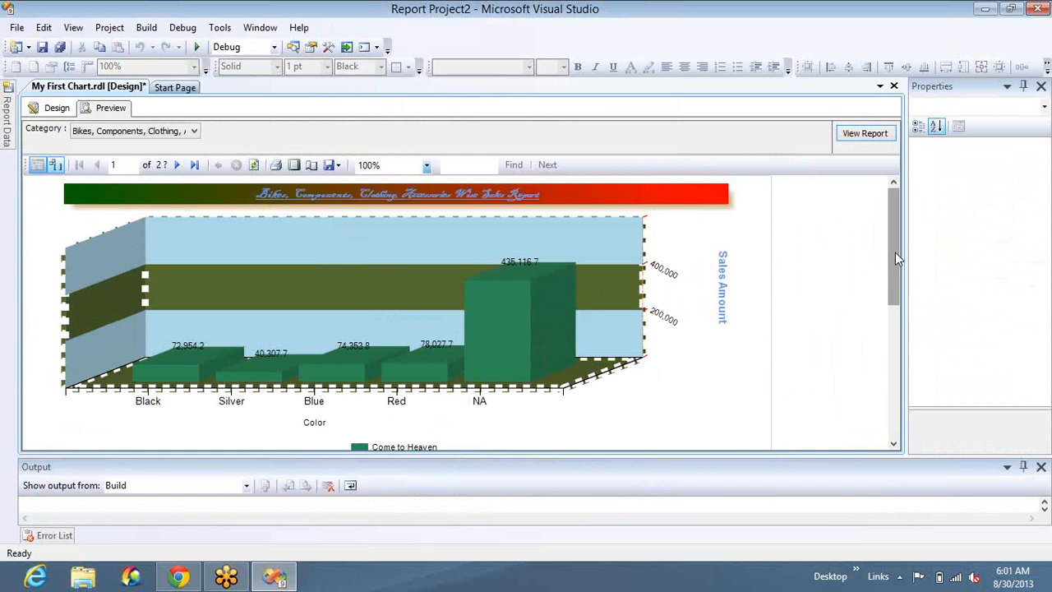
drag(896, 256, 899, 400)
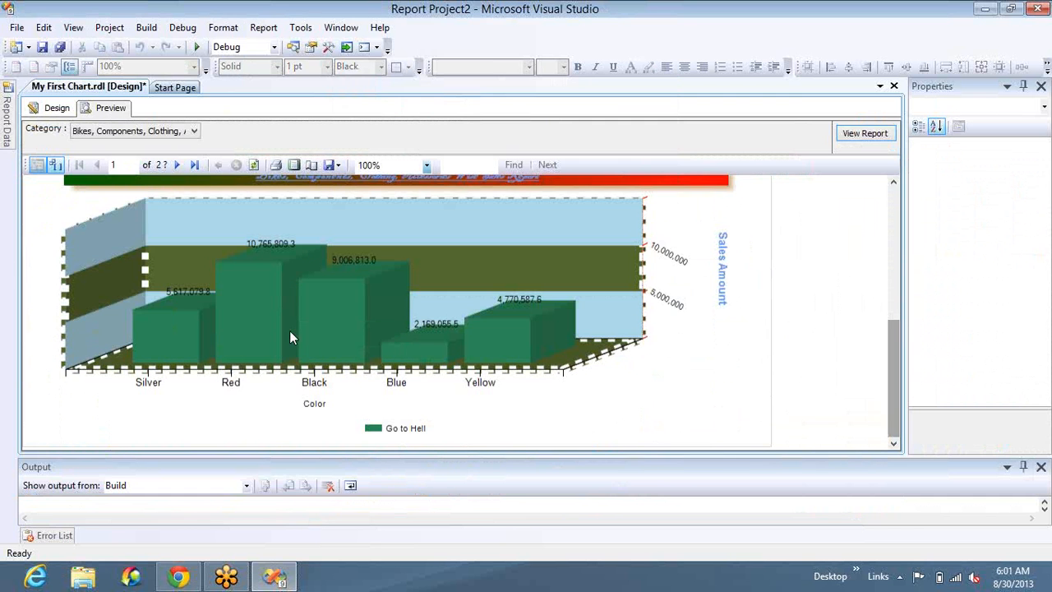
click(175, 165)
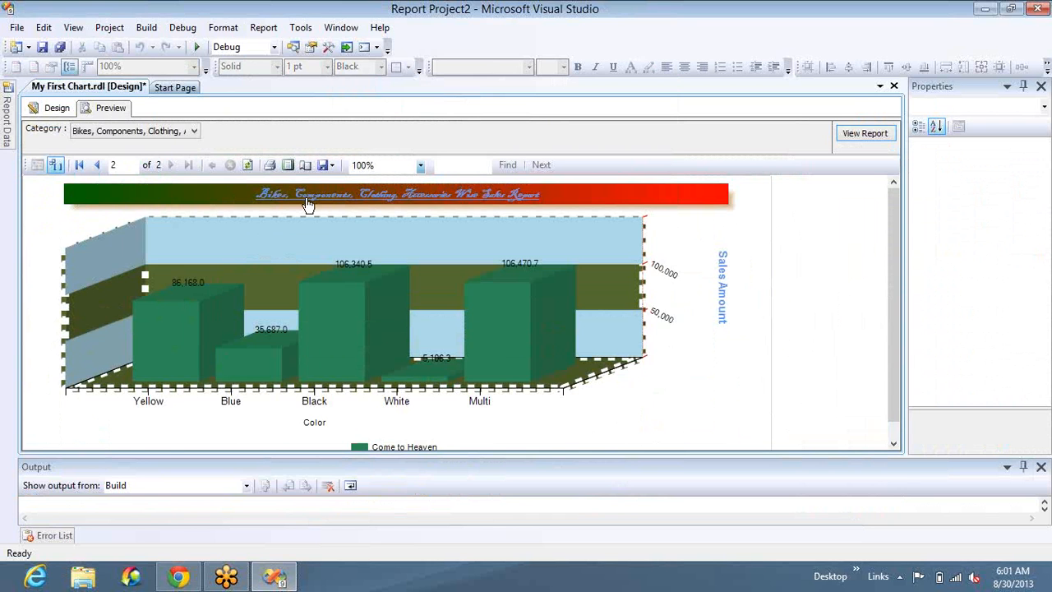
- Return to the report design and remove the chart from the list, leaving the list's rectangle empty
click(56, 110)
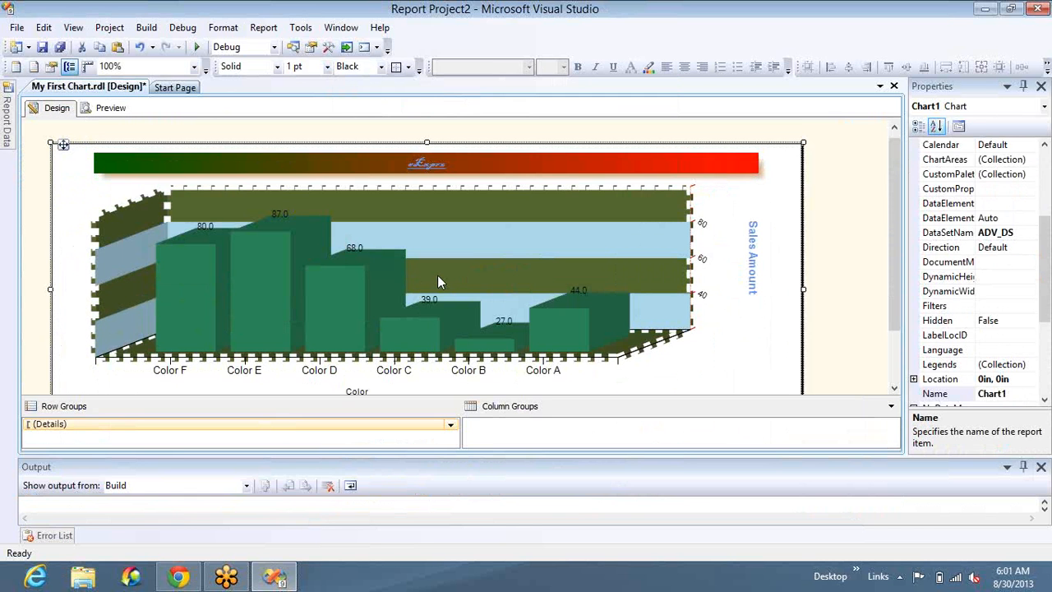
click(439, 277)
click(439, 280)
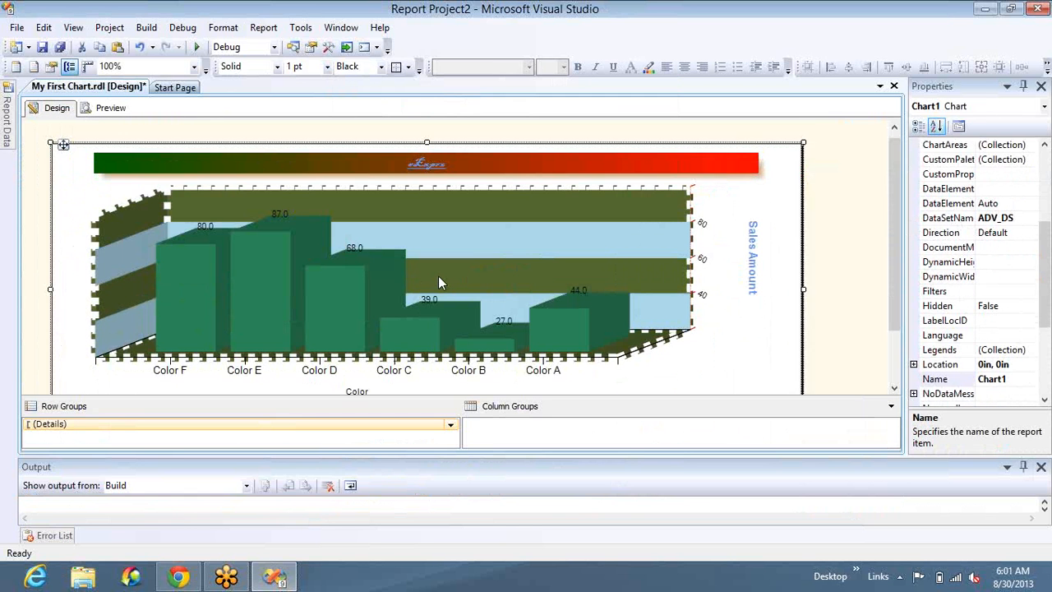
key(Delete)
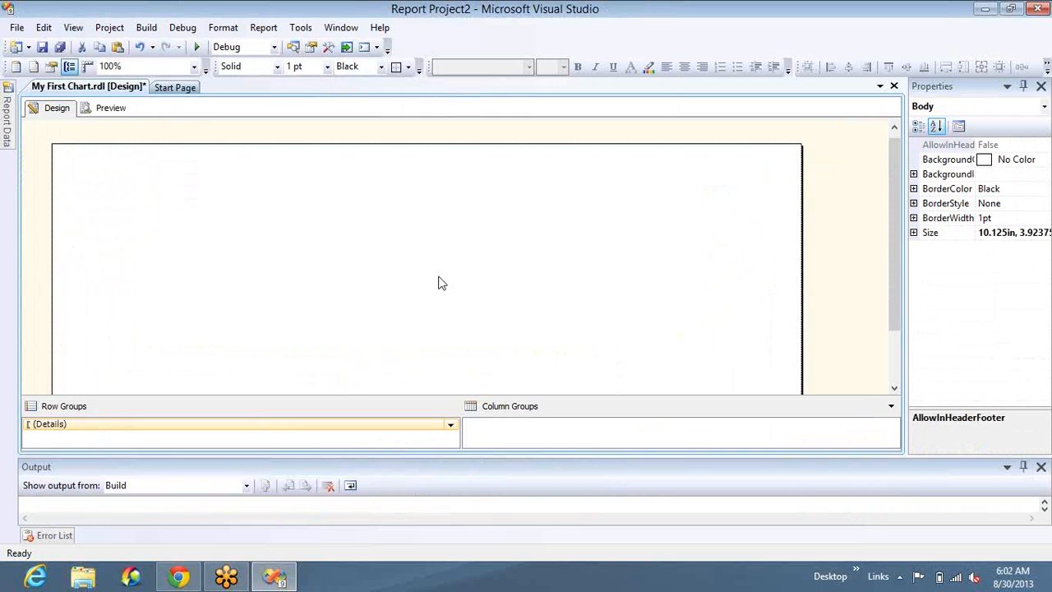
click(338, 239)
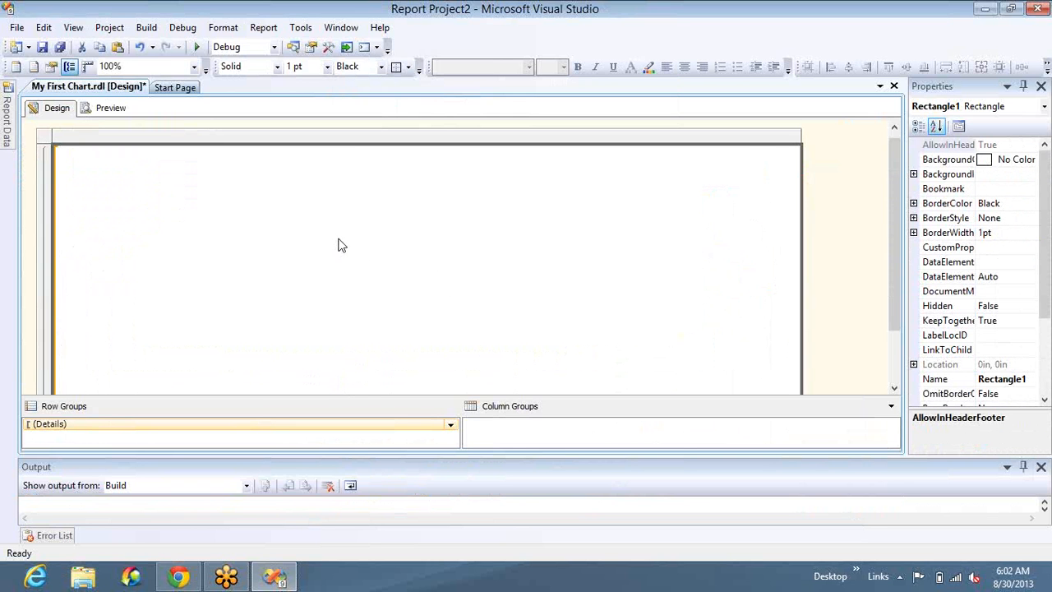
right_click(220, 187)
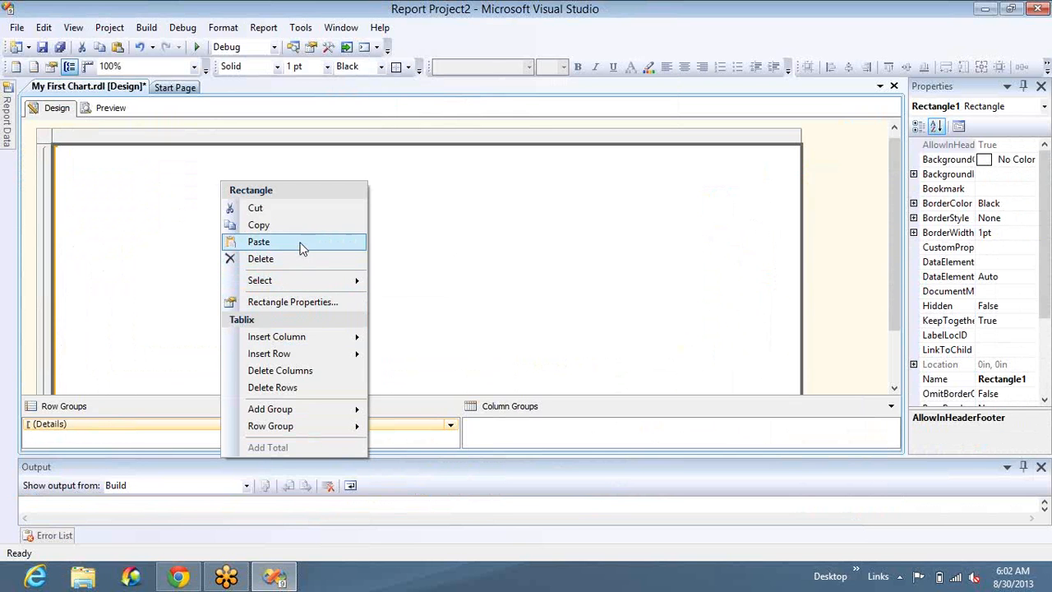
- Extend the report body downward to make room for a chart below the empty list
click(896, 217)
scroll(903, 322, down, 2)
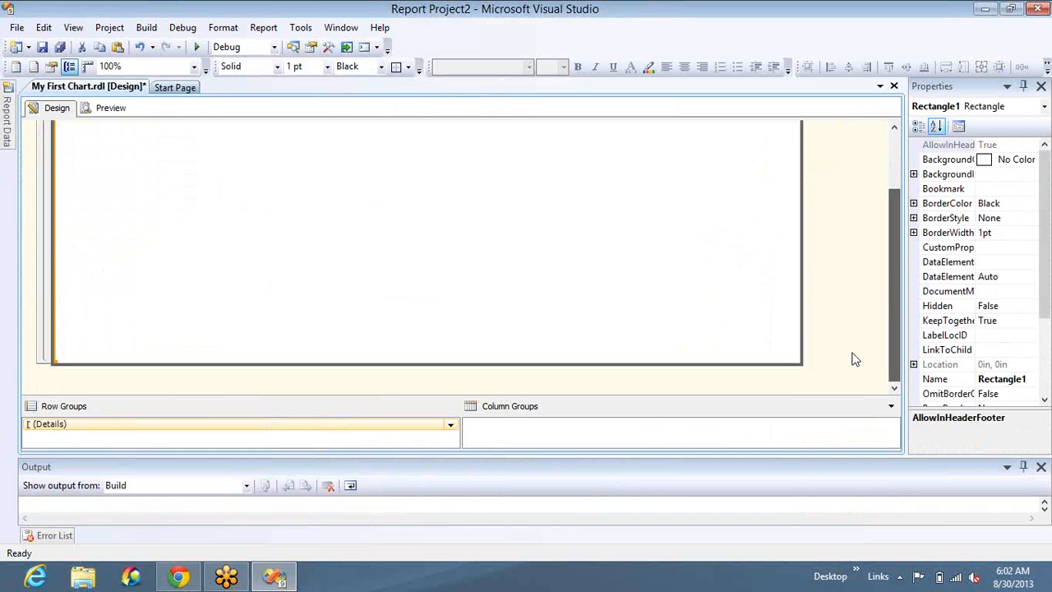
click(504, 373)
drag(504, 364, 505, 531)
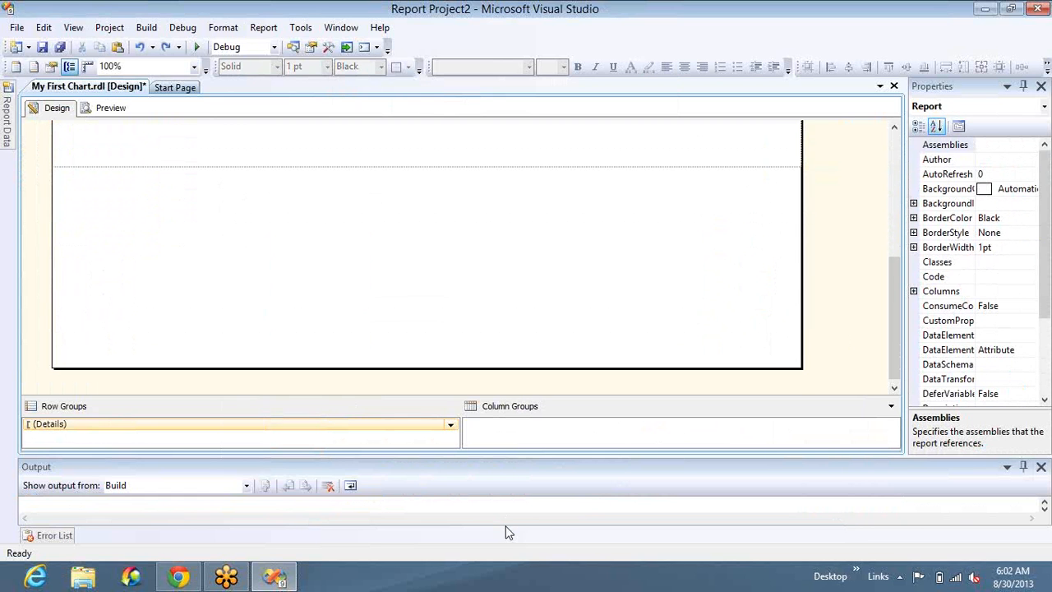
- Paste the chart into the report body outside the list and move it down into the space below
click(380, 313)
key(ctrl+v)
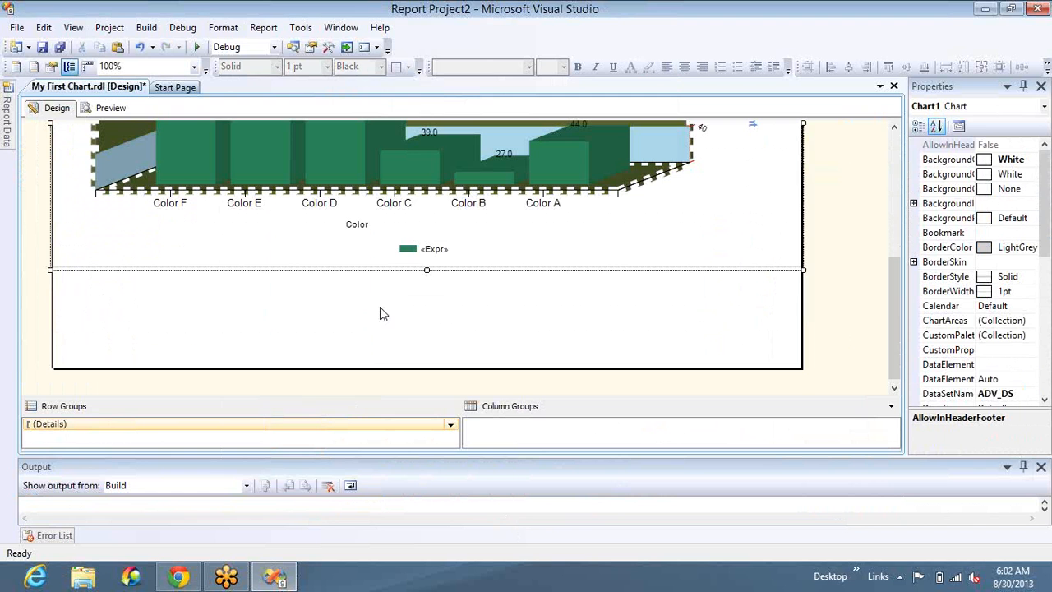
key(Down)
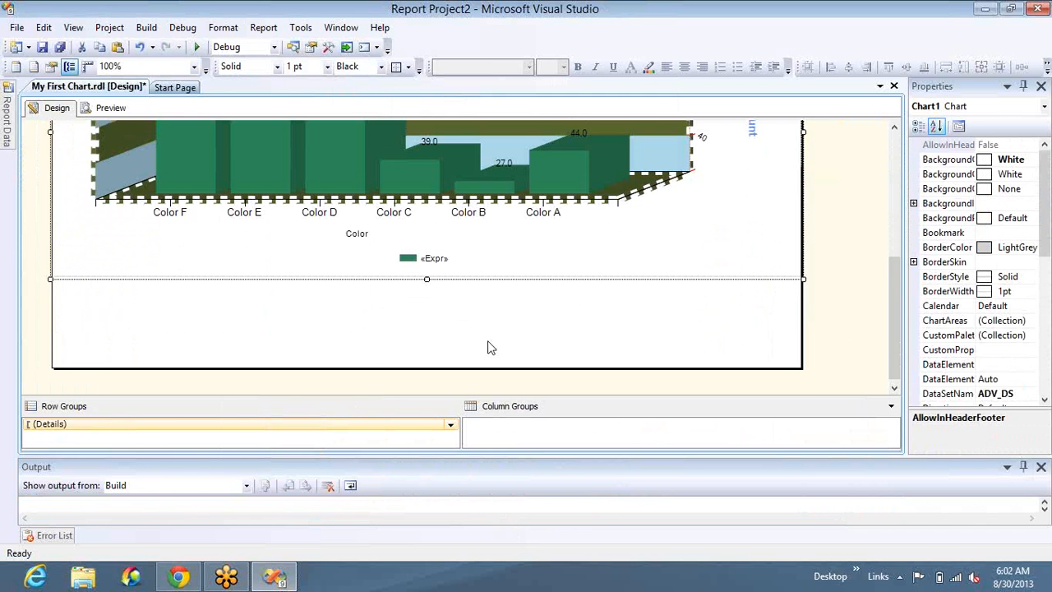
scroll(487, 348, up, 5)
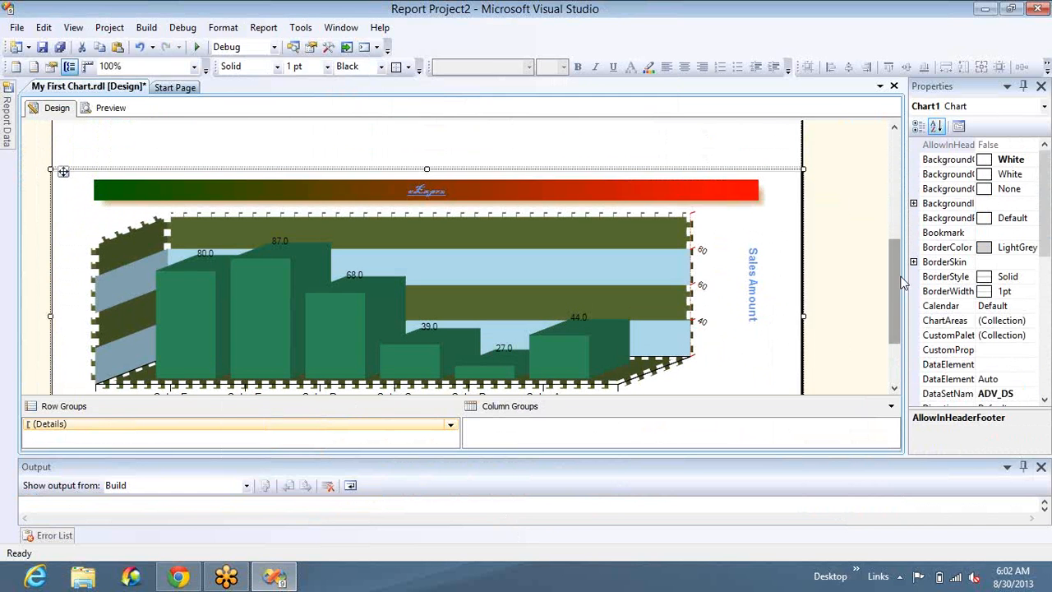
drag(902, 282, 905, 204)
click(554, 160)
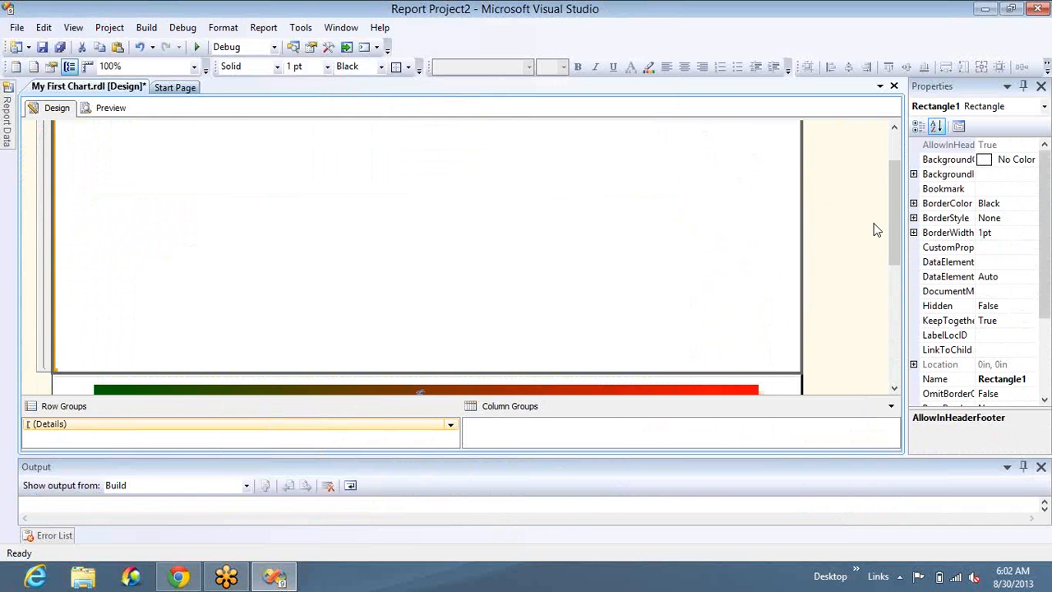
drag(896, 222, 904, 341)
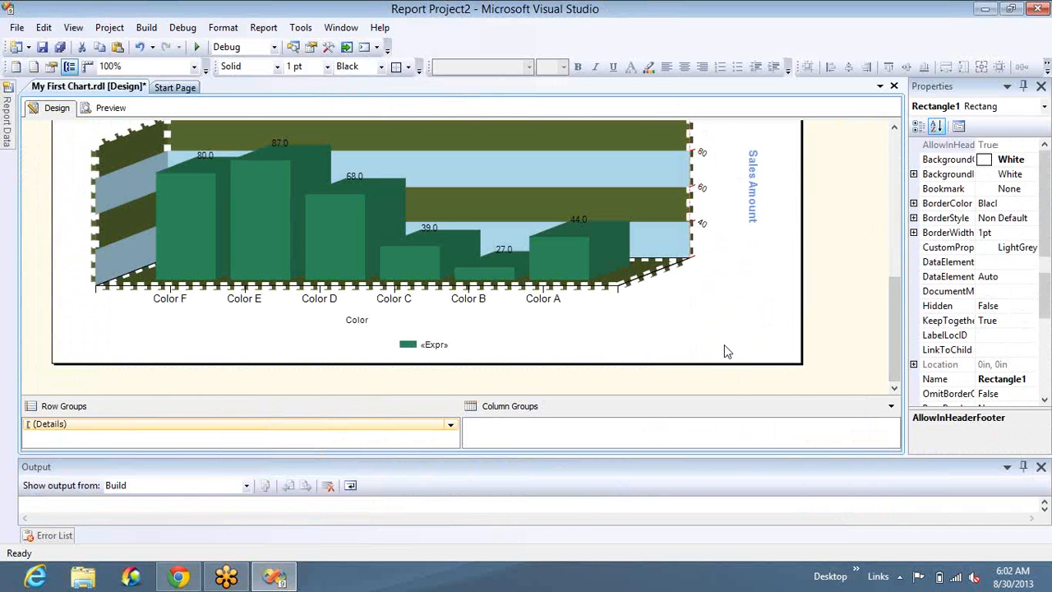
right_click(725, 345)
click(637, 371)
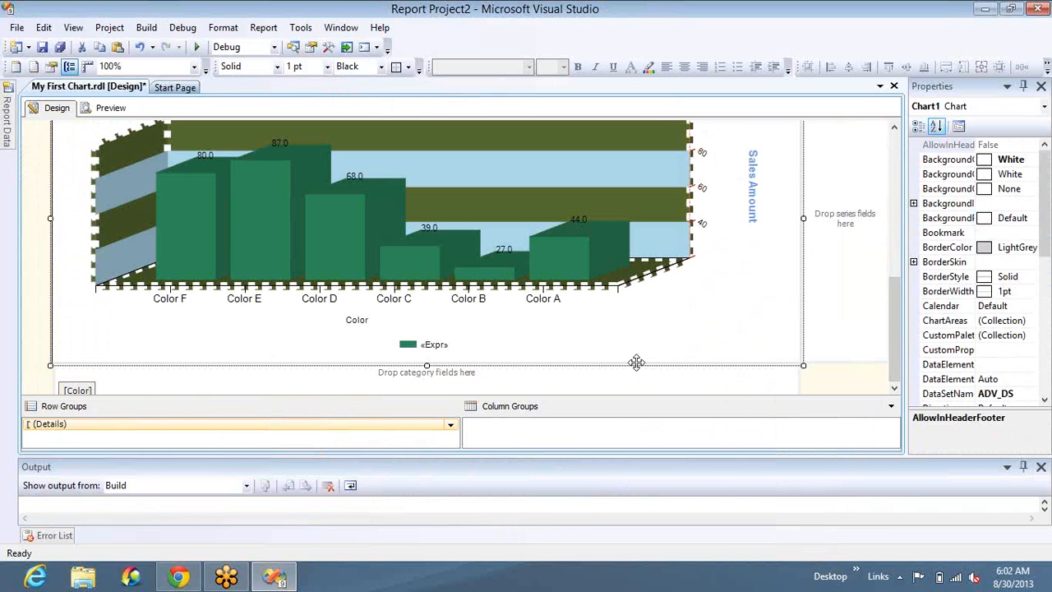
click(635, 367)
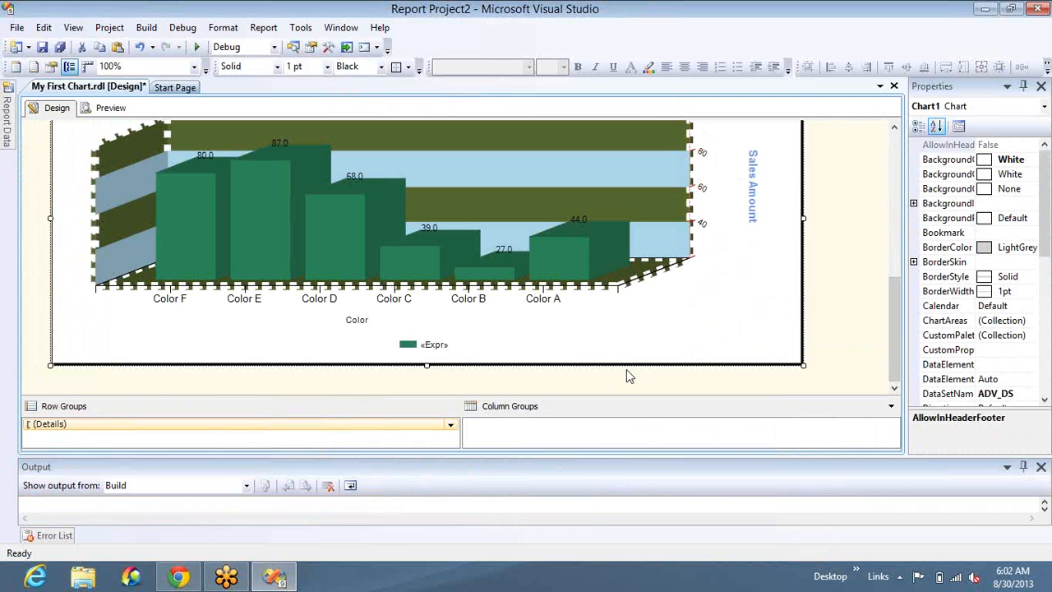
- Set the report's page height to 15in in its PageSize property
click(626, 370)
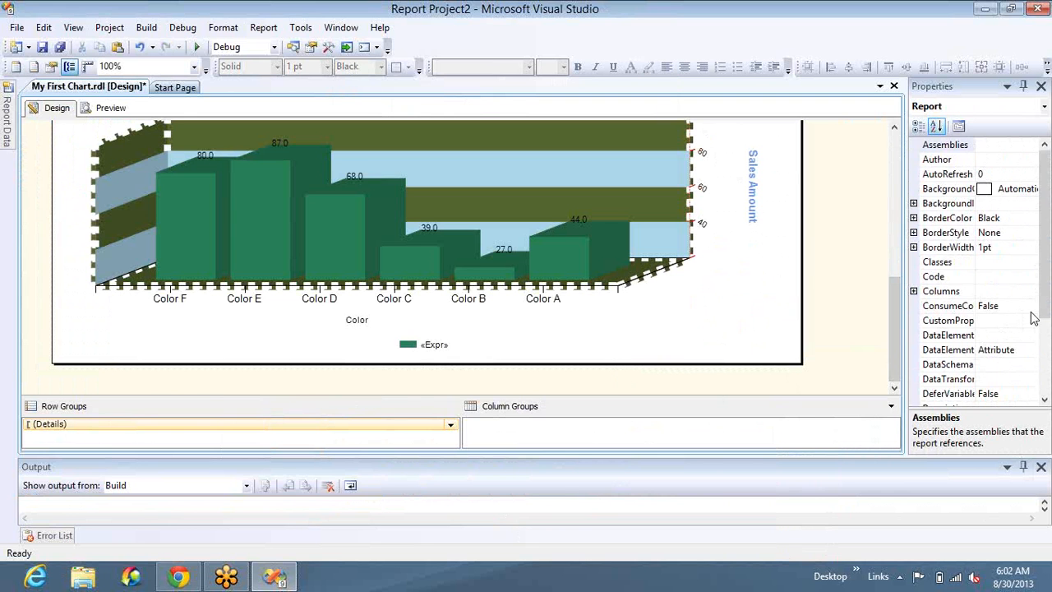
scroll(1034, 321, down, 3)
click(914, 364)
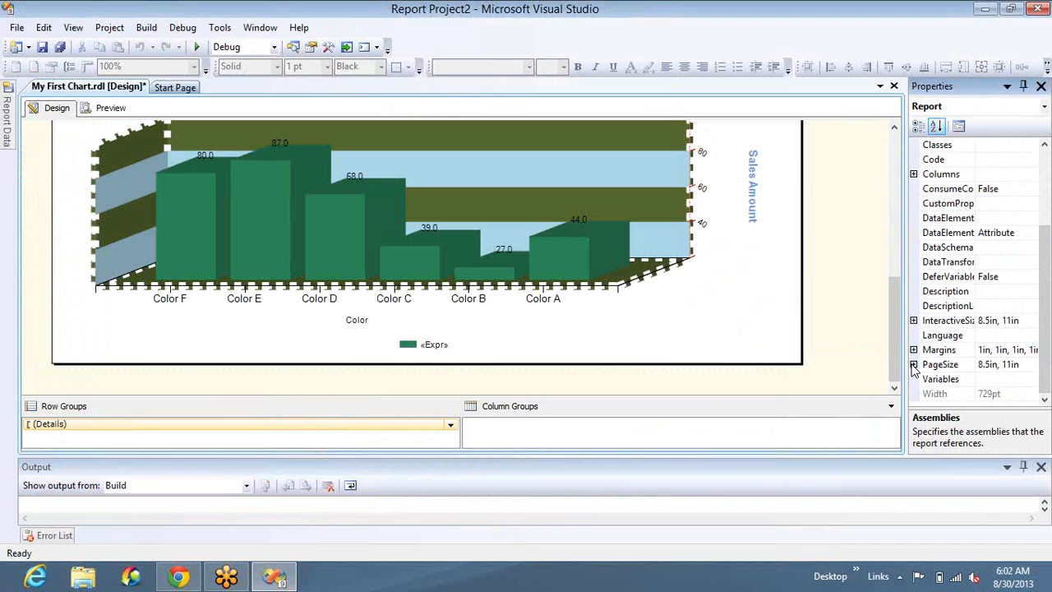
click(913, 364)
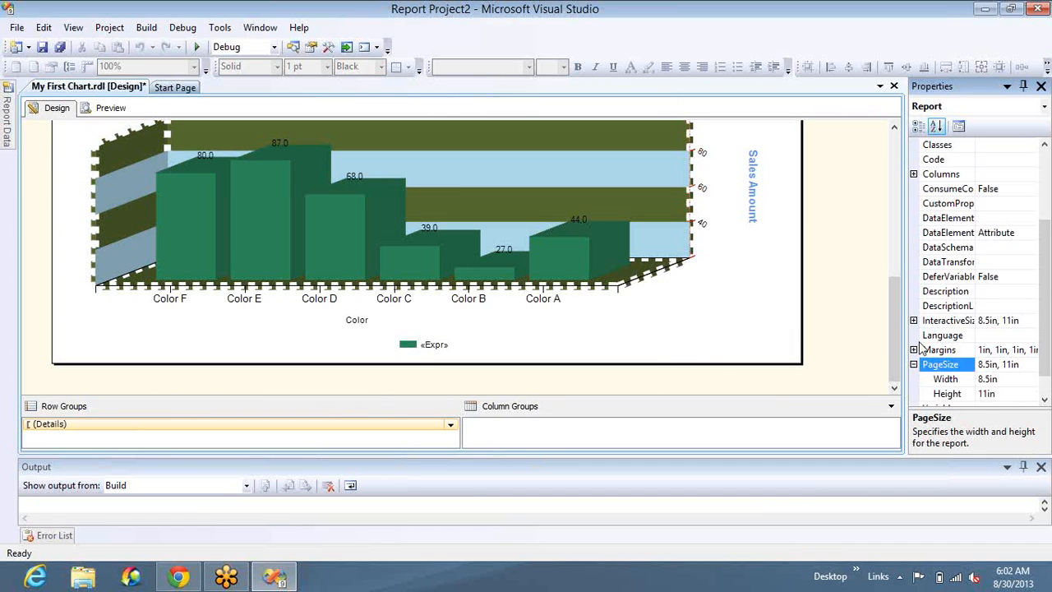
click(988, 393)
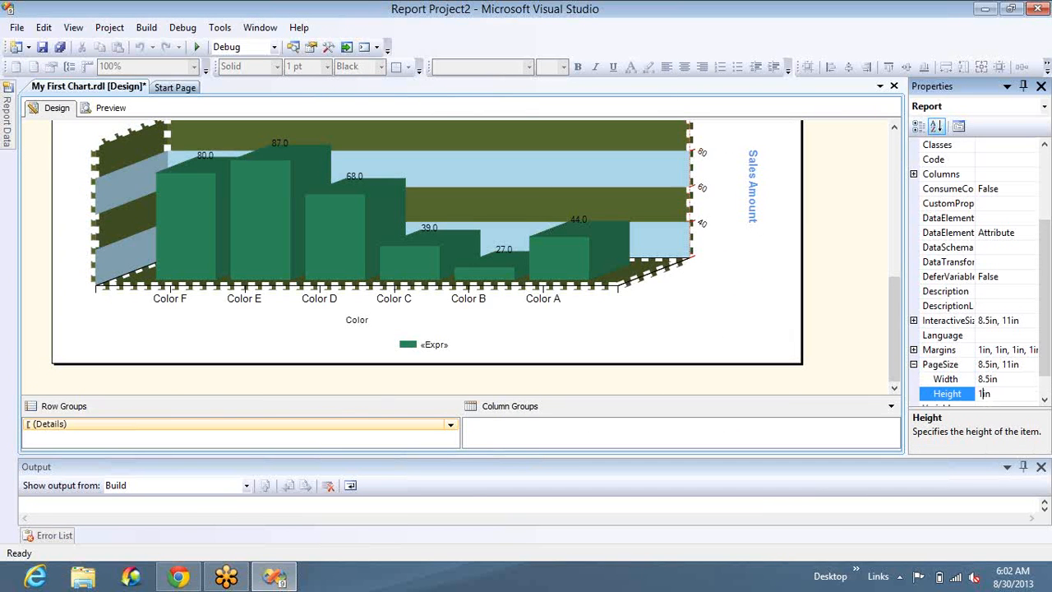
text(5)
key(Return)
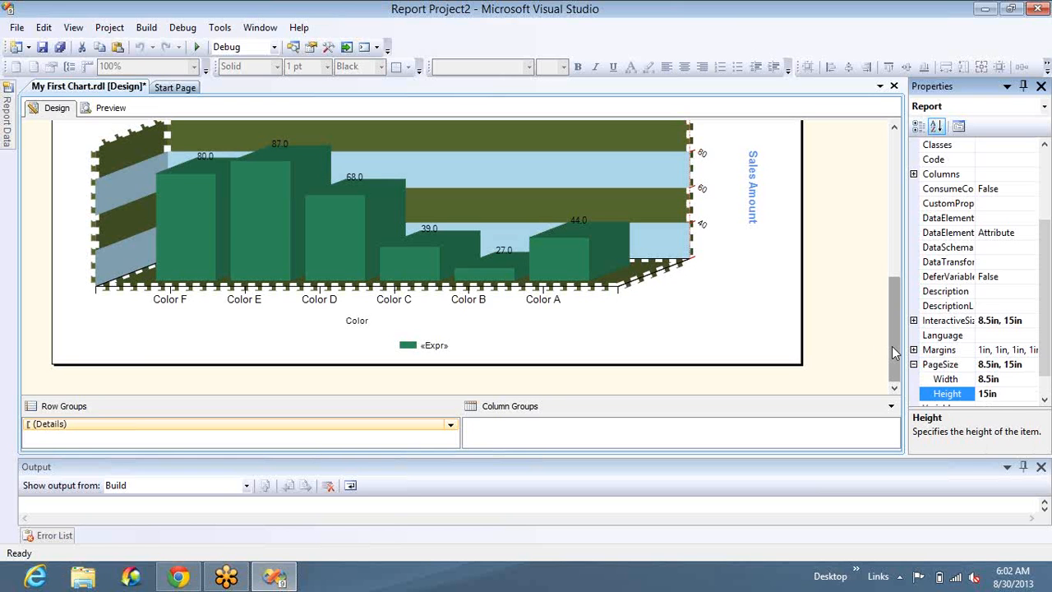
- Set the report body's height to 10.90813in in its Size property
click(610, 306)
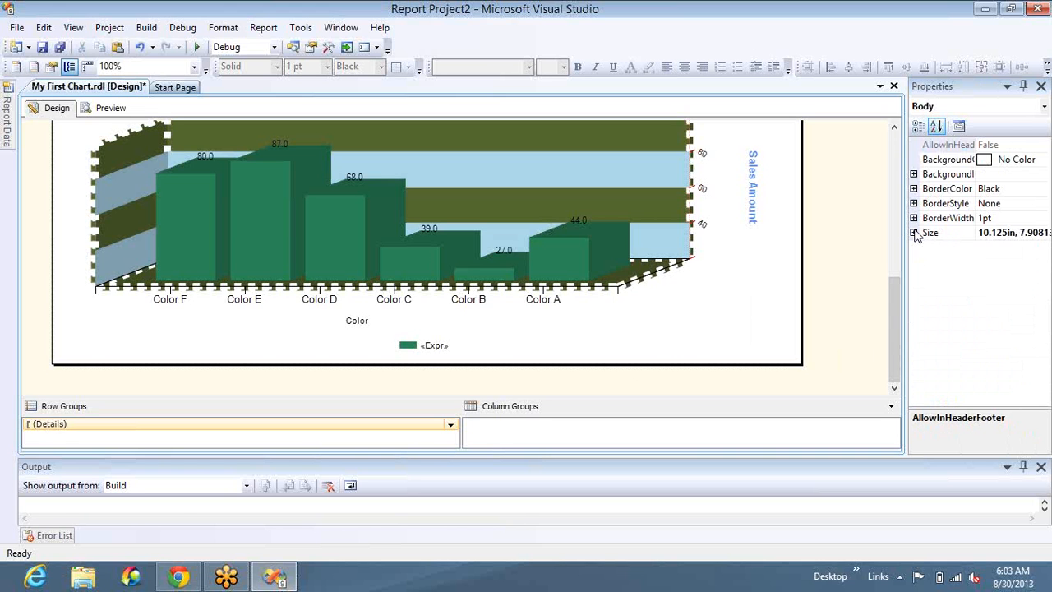
click(915, 233)
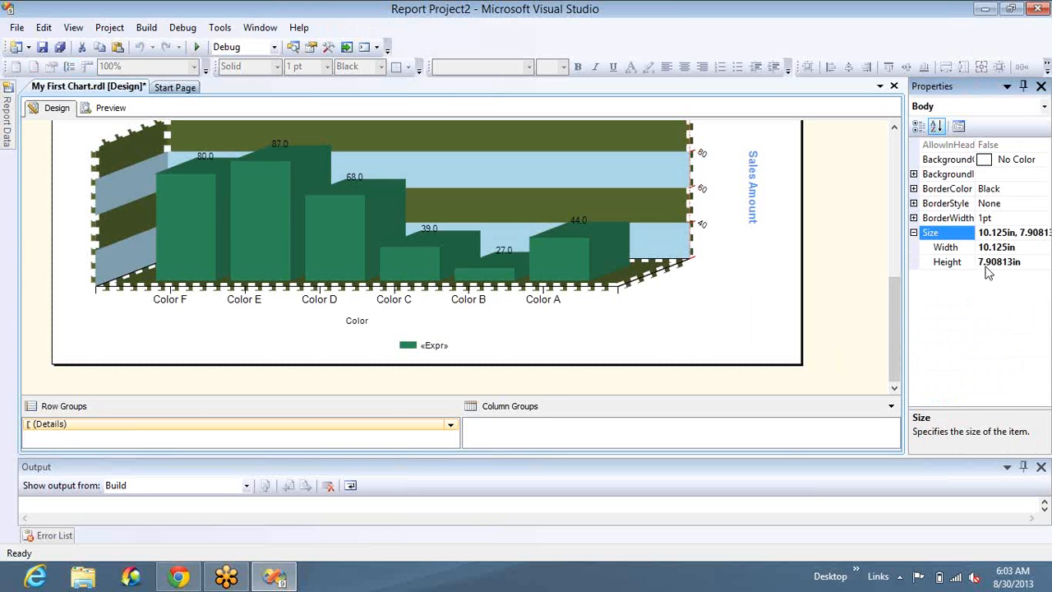
click(986, 265)
key(BackSpace)
text(10)
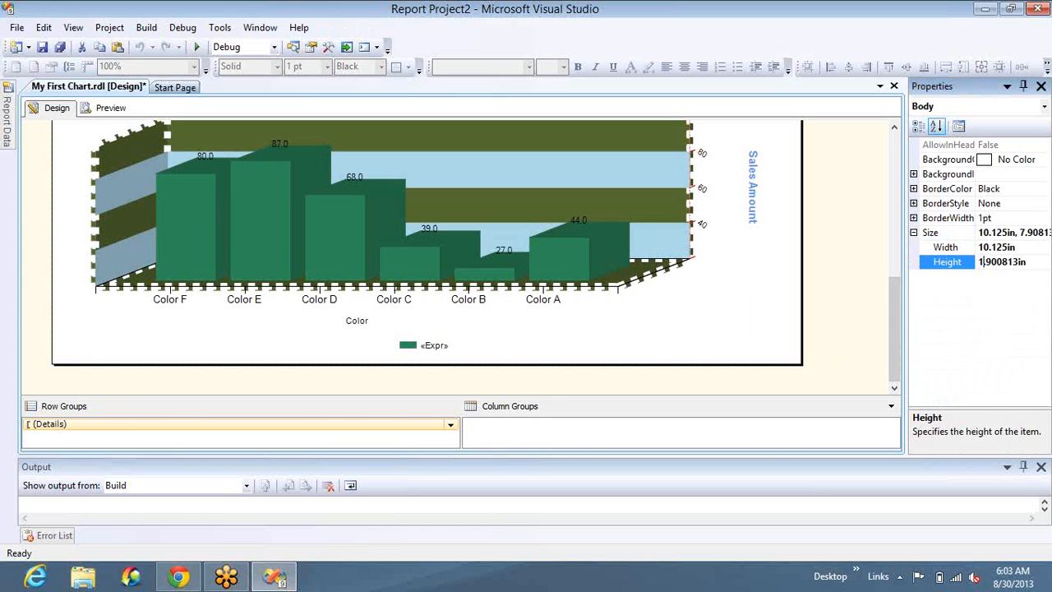
key(Return)
click(897, 304)
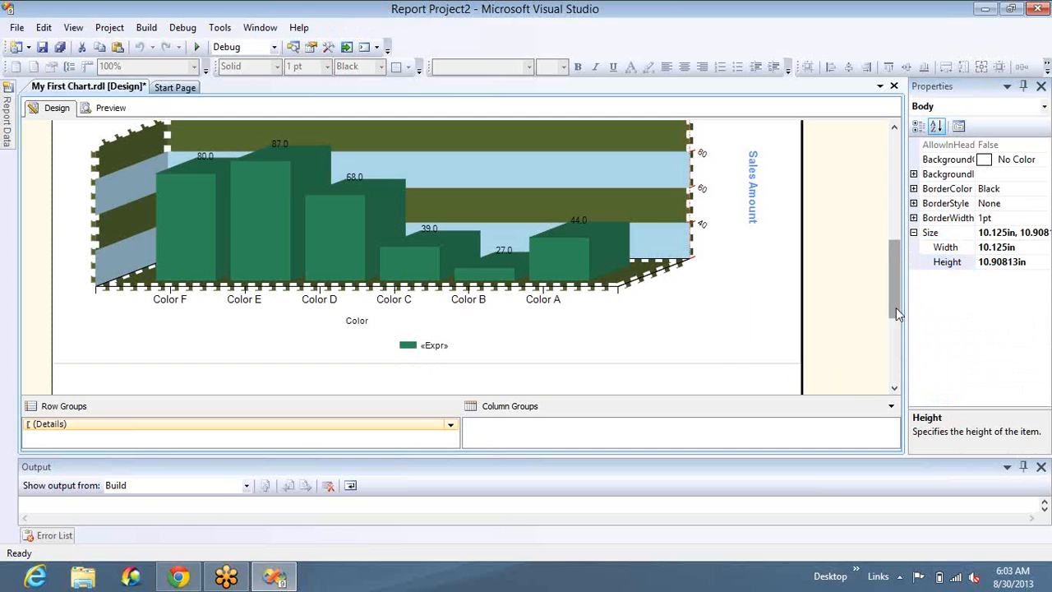
- Insert a text box in the empty body space below the chart, then cut and paste it into the list's rectangle
scroll(488, 262, down, 5)
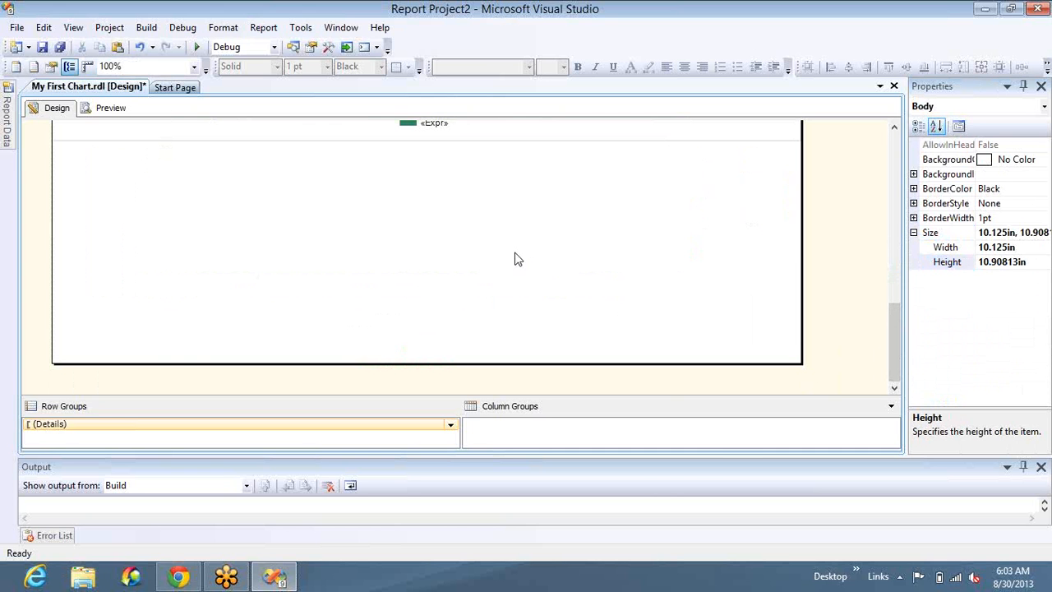
right_click(517, 261)
mouse_move(567, 278)
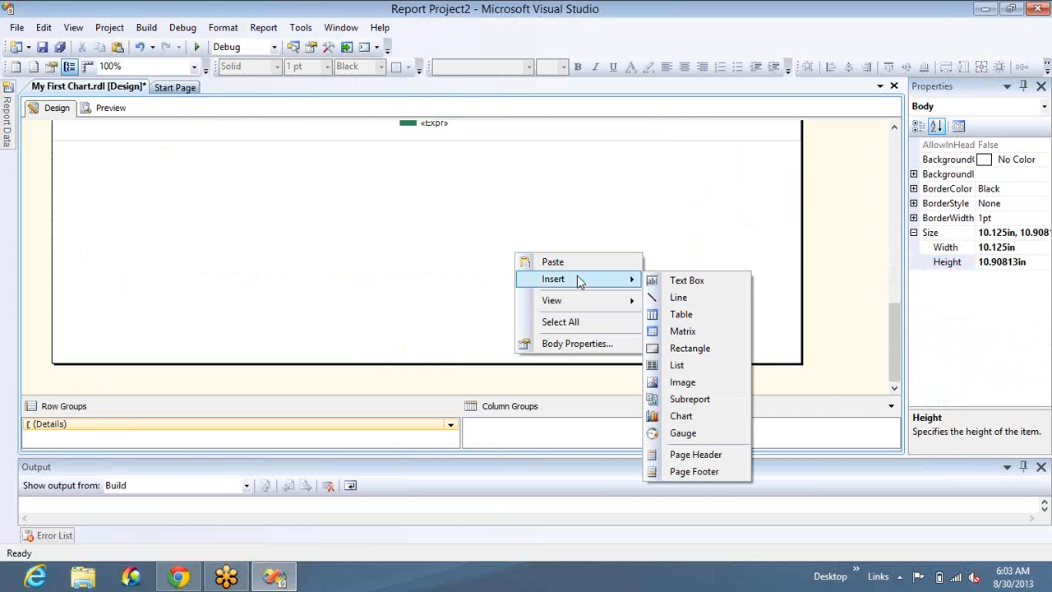
click(651, 281)
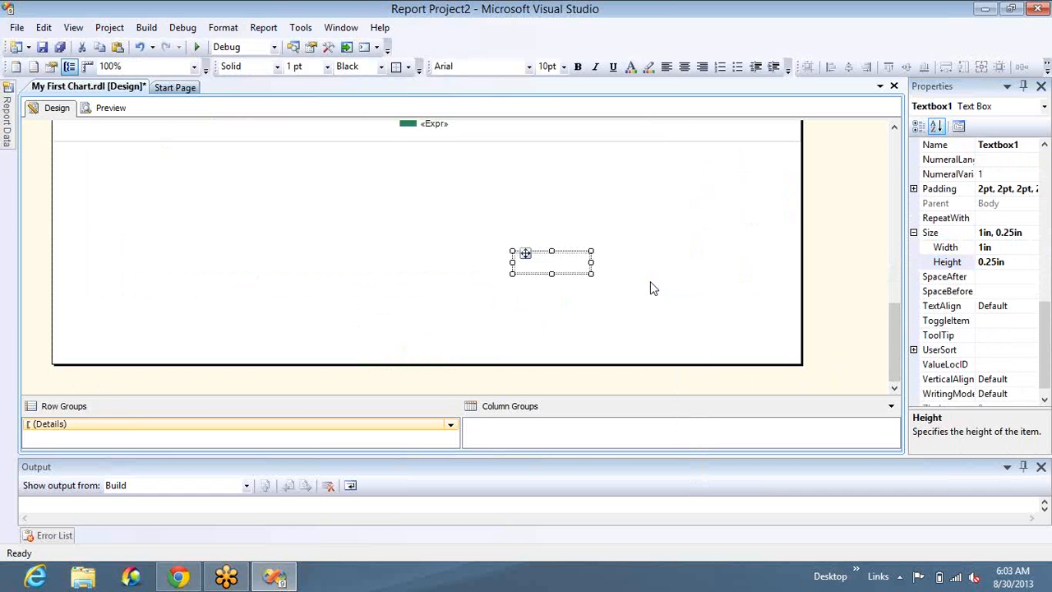
click(793, 226)
click(894, 163)
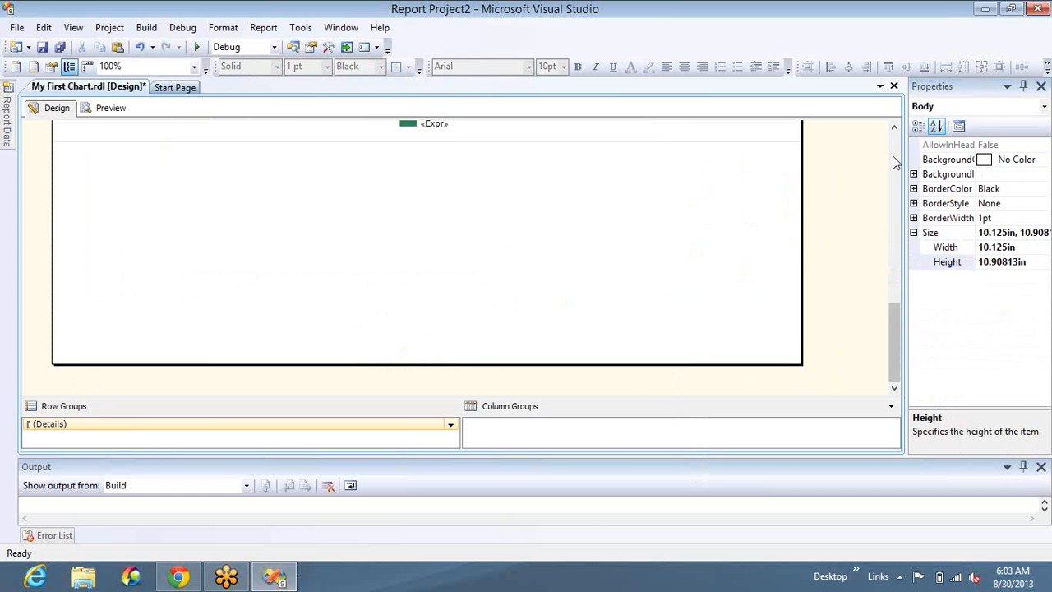
right_click(519, 273)
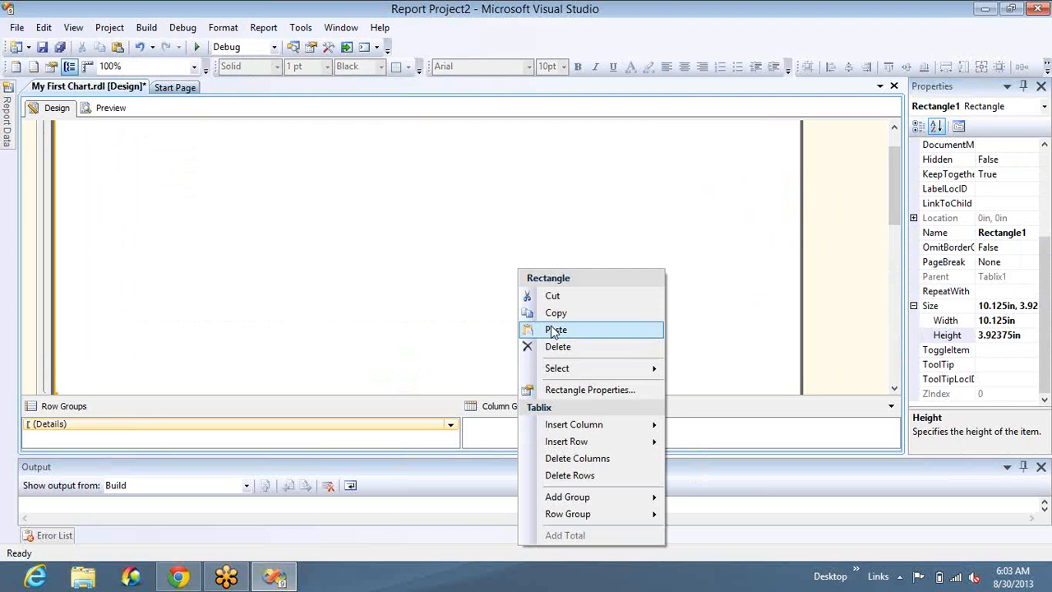
click(555, 330)
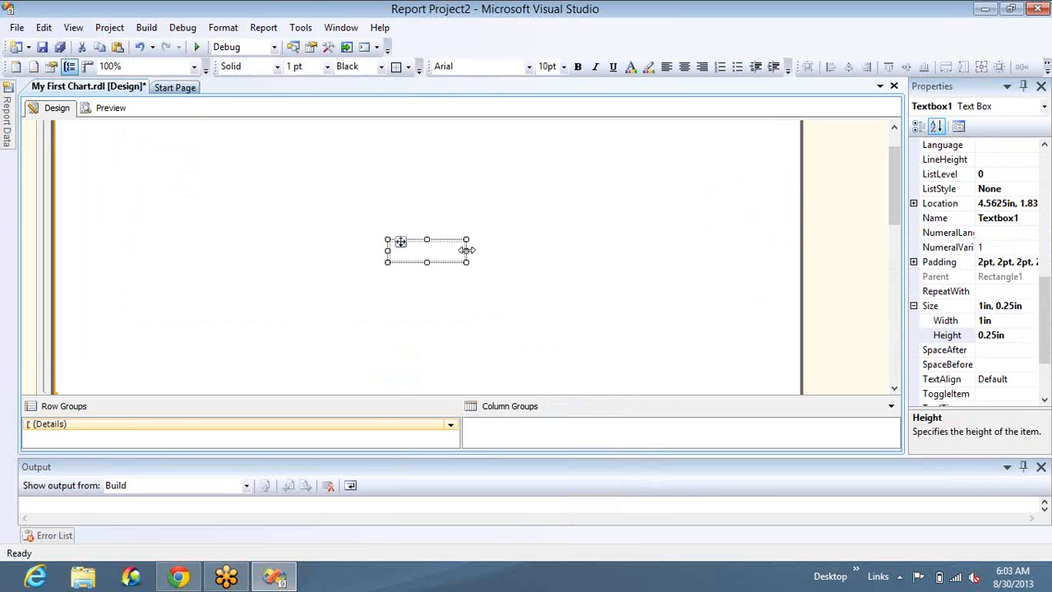
- Widen the text box in the list to about 2.55in and assign the Color field to it
click(531, 261)
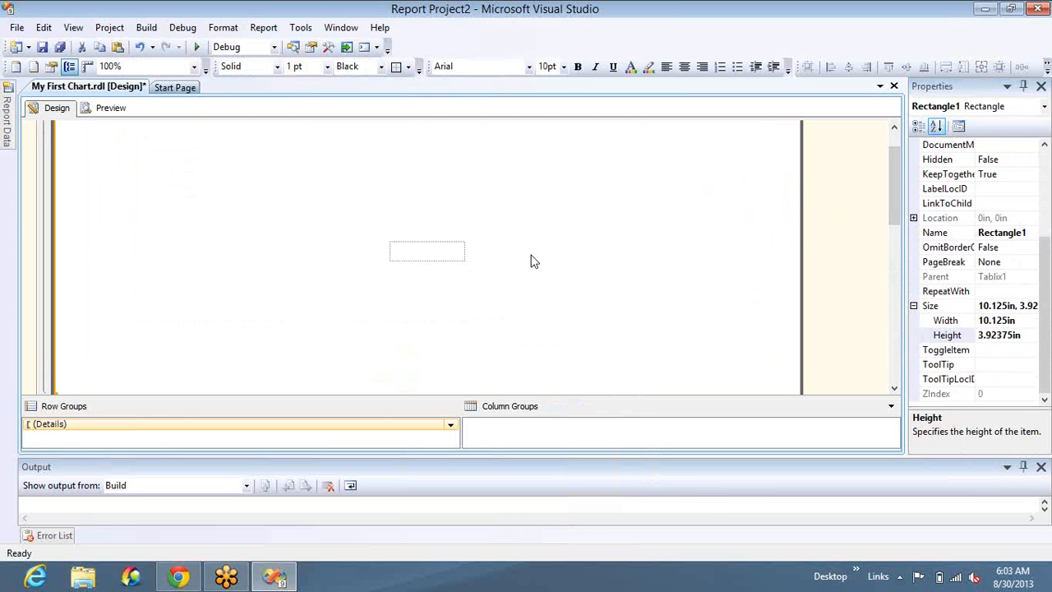
click(461, 248)
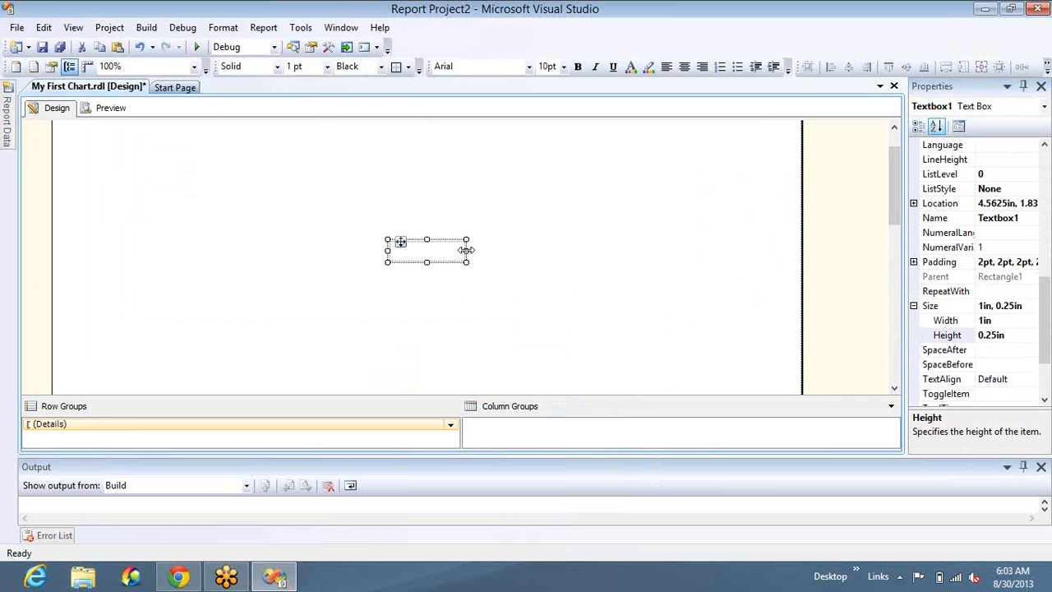
drag(466, 250, 580, 250)
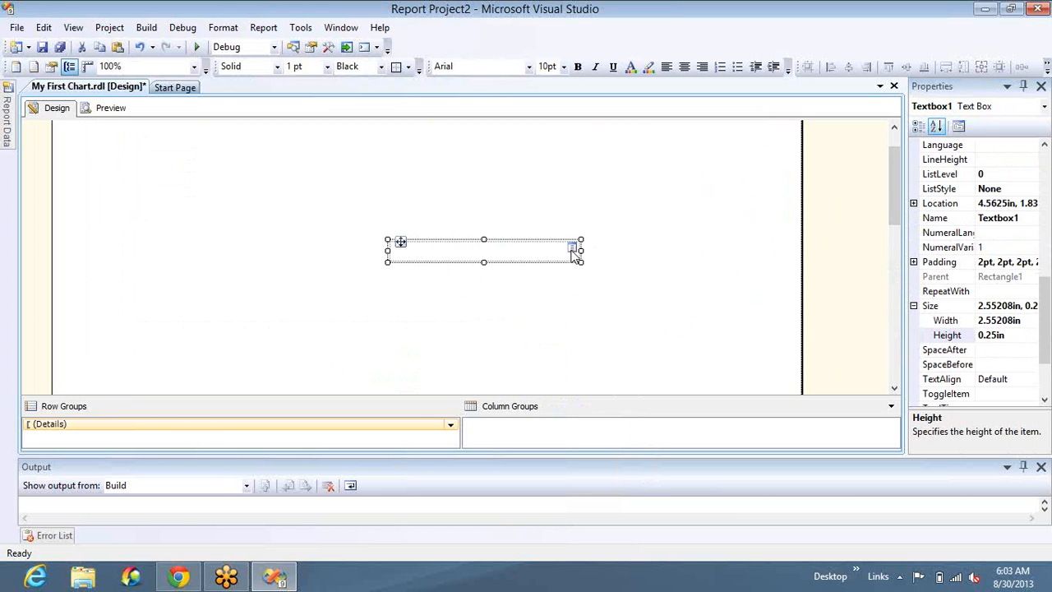
click(574, 248)
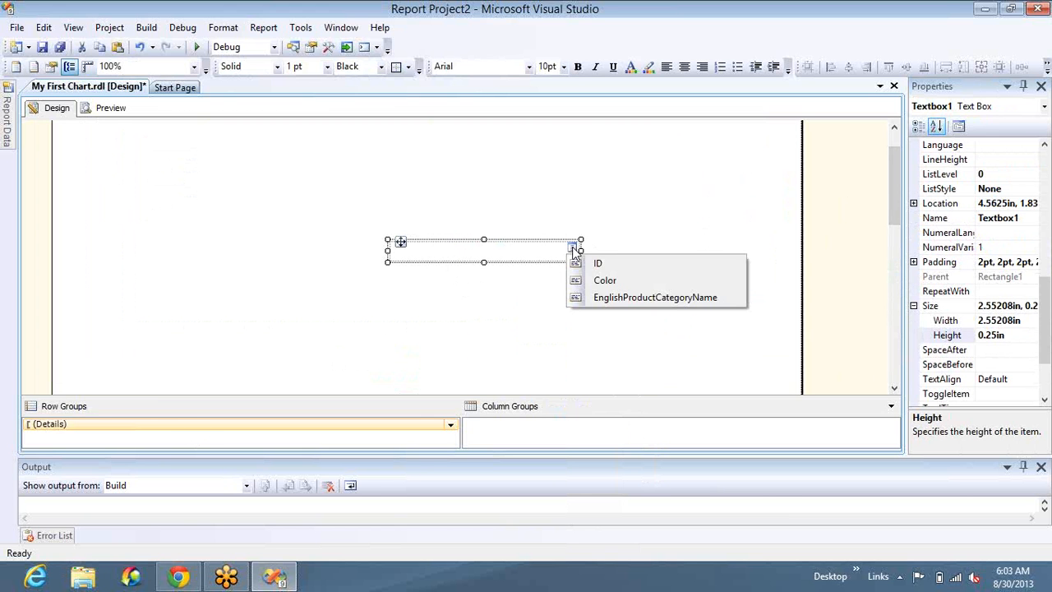
click(600, 282)
- Paste a second text box into the list's rectangle and move it just below the Color text box
right_click(473, 286)
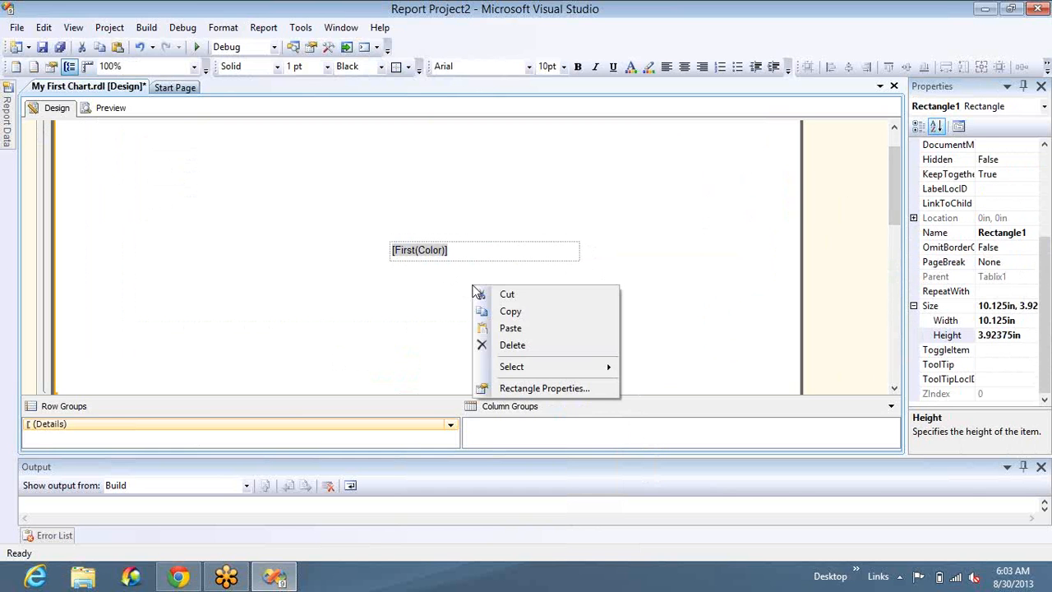
click(511, 329)
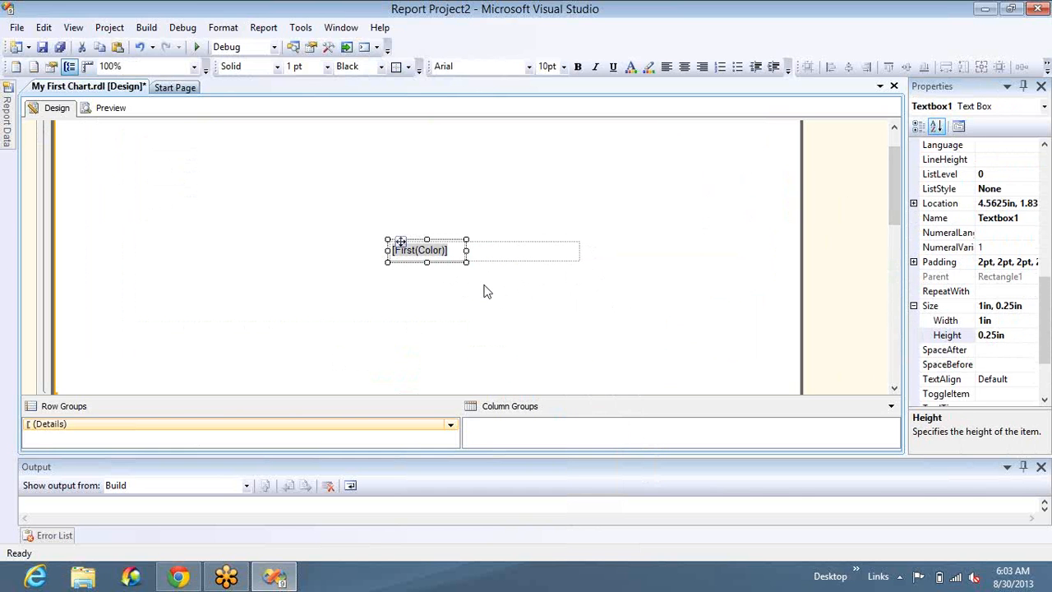
click(484, 291)
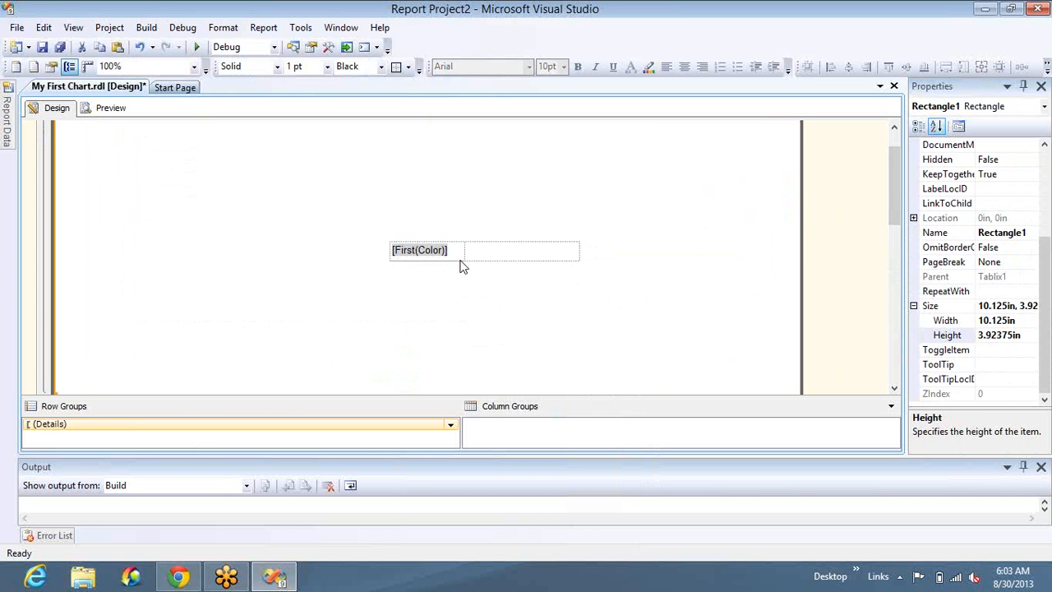
click(458, 254)
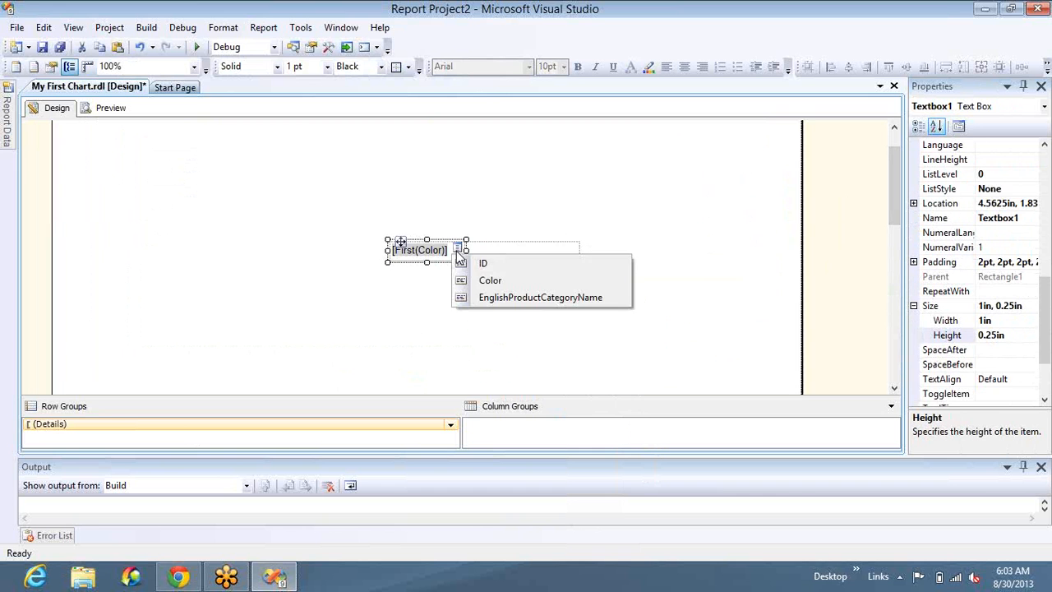
key(Escape)
key(Down)
key(Down)
key(Down)
- Widen the second text box to 2.625in and assign the ID field to it
key(shift+Right)
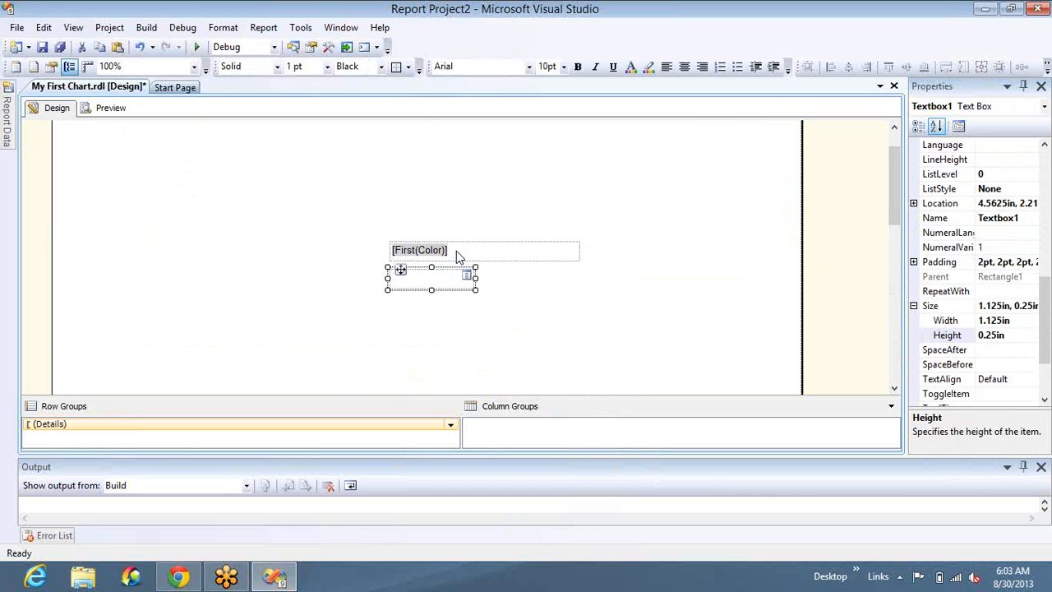
key(shift+Right)
key(shift+Right)
key(shift+Right)
key(shift+Right)
key(shift+Right)
key(shift+Right)
key(shift+Right)
key(shift+Right)
key(shift+Right)
key(shift+Right)
key(shift+Right)
key(shift+Right)
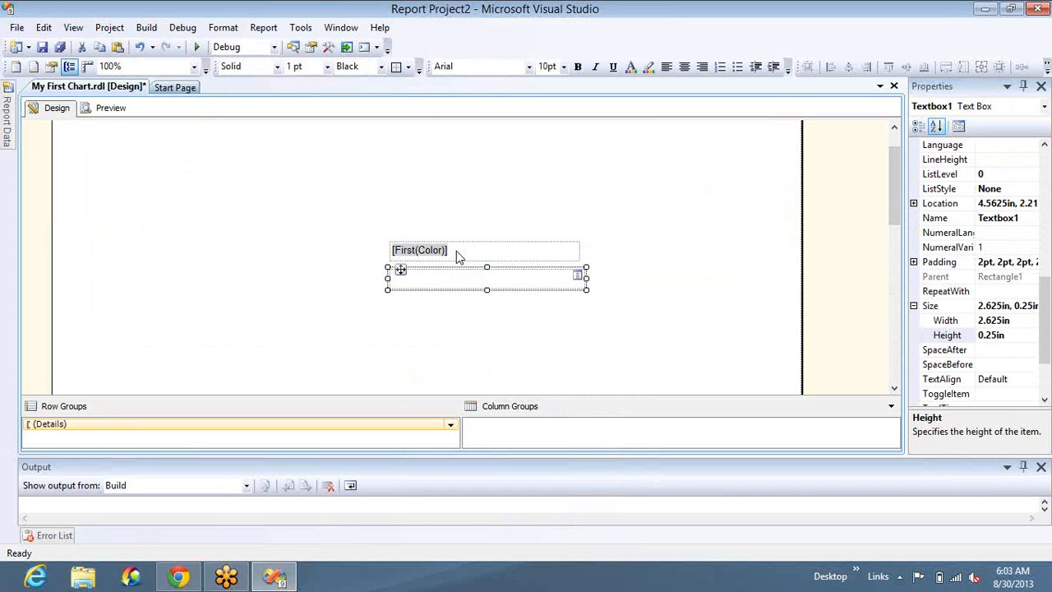
click(580, 278)
click(606, 289)
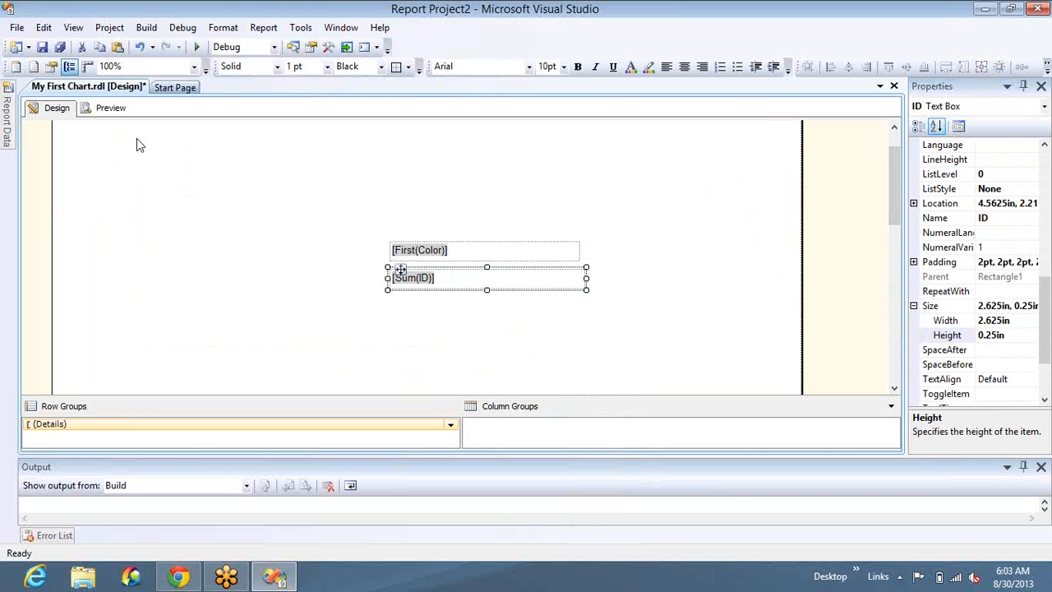
- Preview the report and examine the list's color and ID values down to the chart below them
click(120, 115)
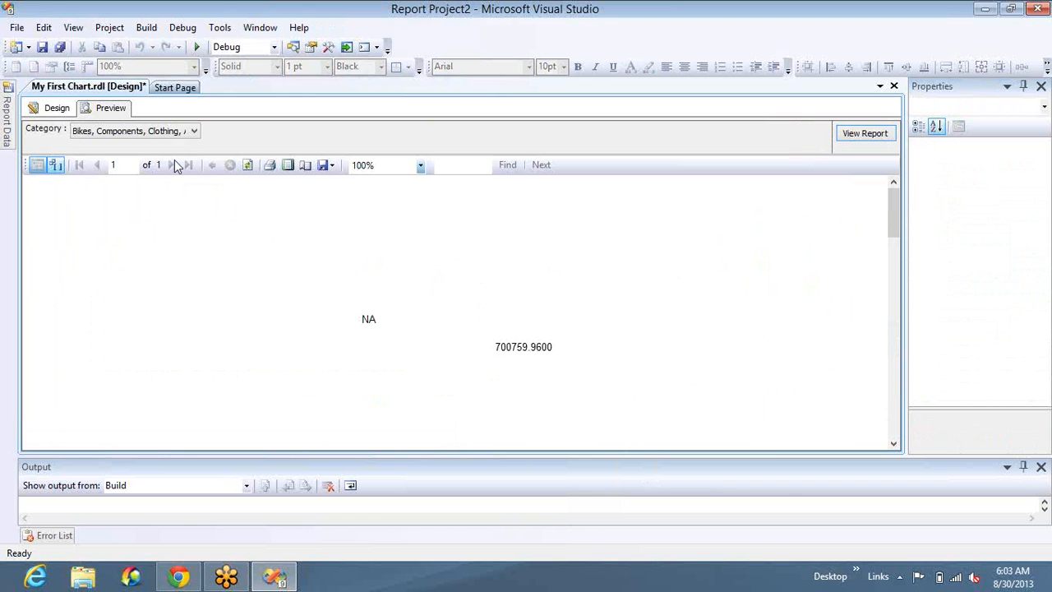
click(894, 444)
click(895, 444)
click(895, 444)
click(894, 443)
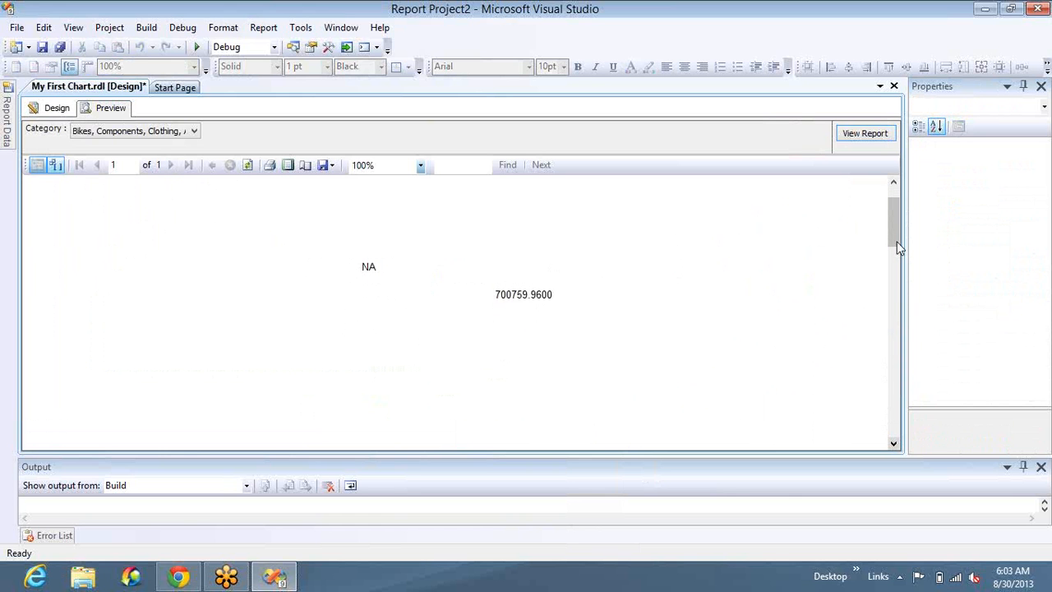
drag(897, 241, 911, 384)
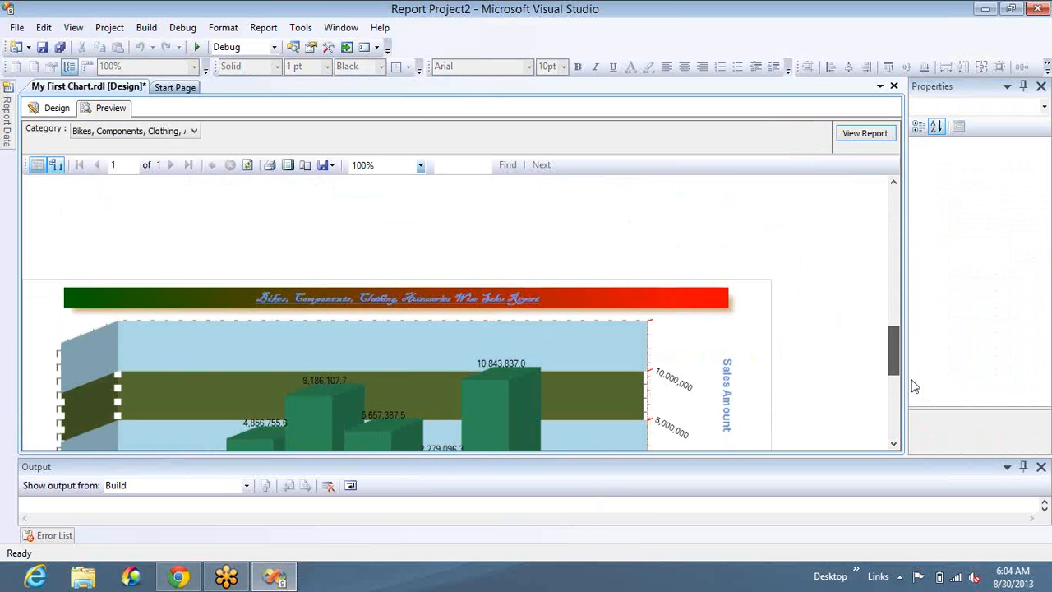
- Remove the EnglishProductCategoryName group expression from the list's Details row group and preview the report
click(54, 111)
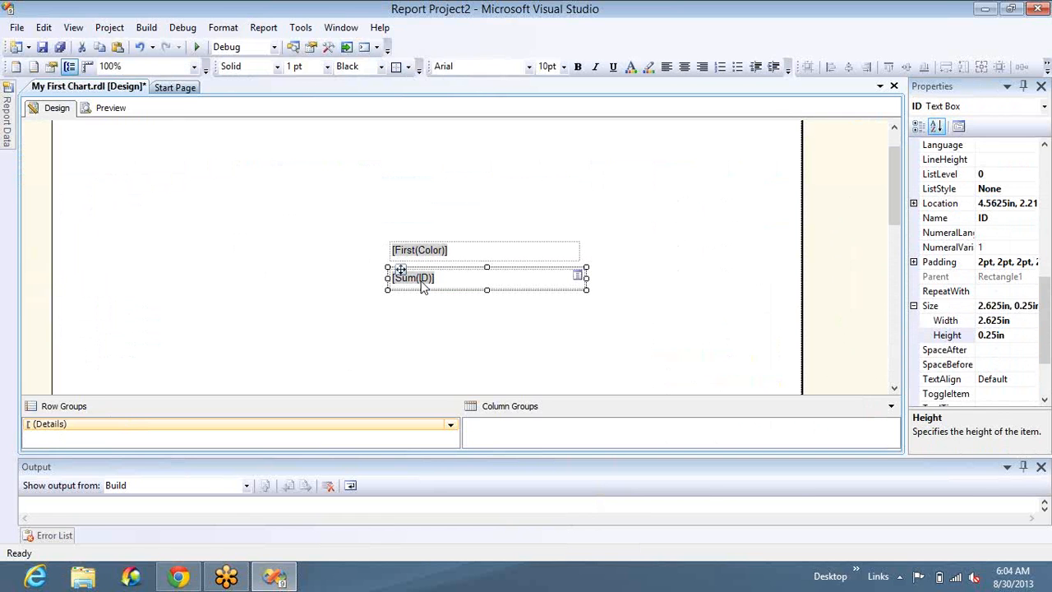
double_click(325, 428)
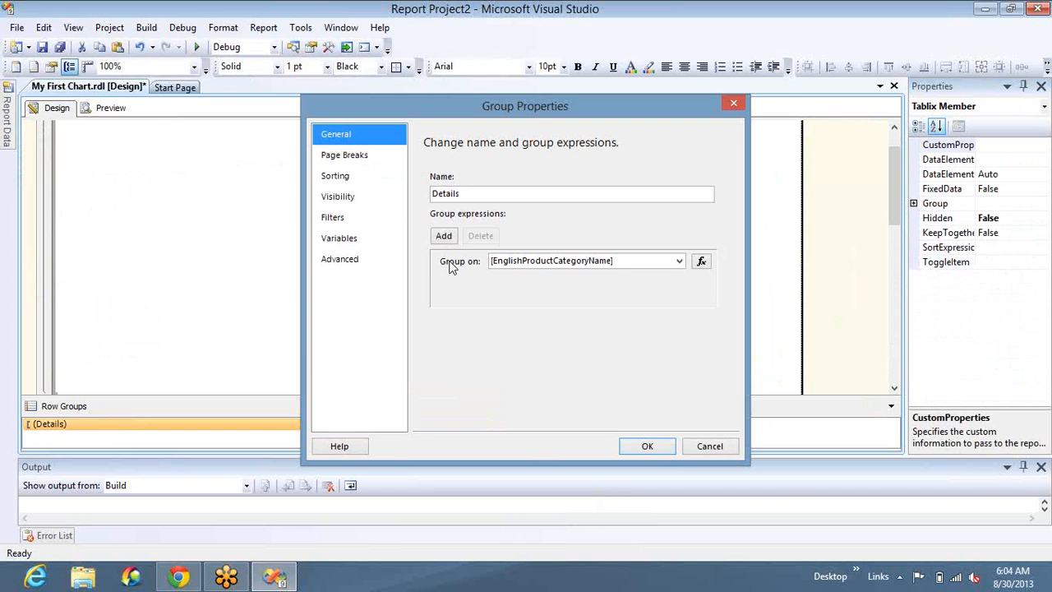
click(451, 264)
click(481, 236)
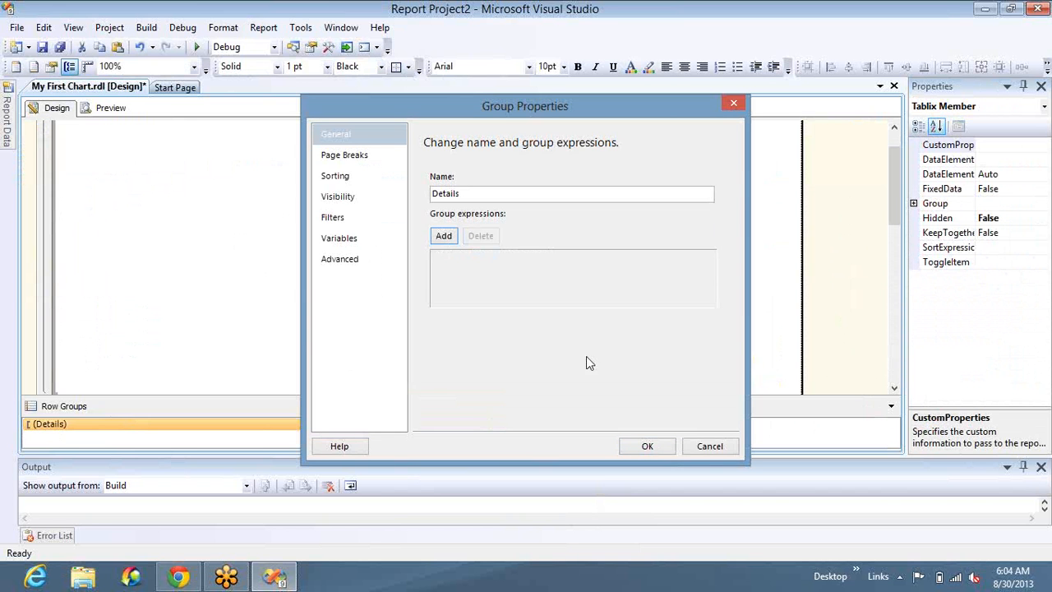
key(Return)
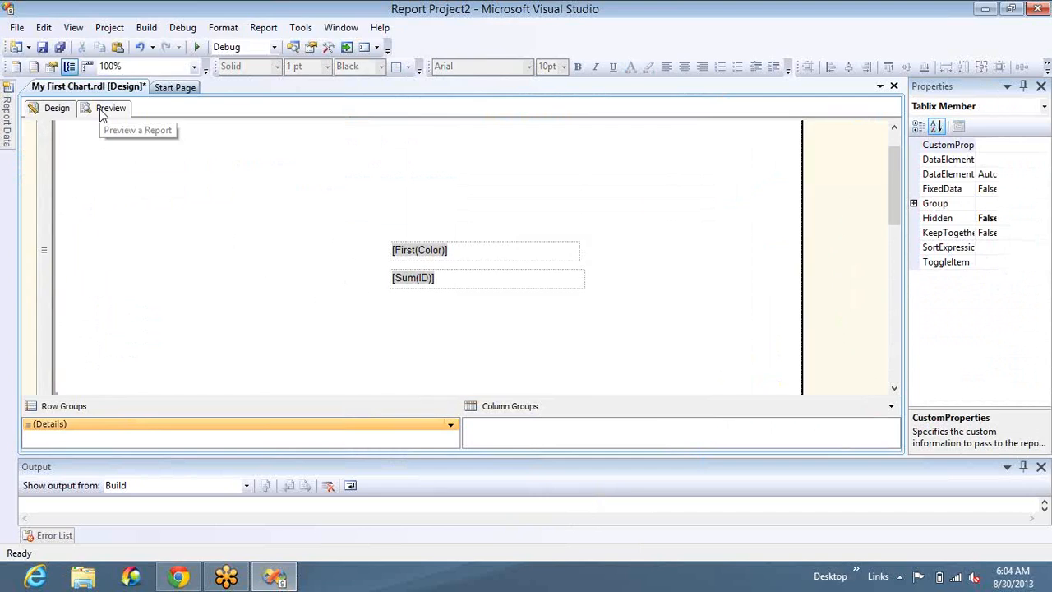
key(super)
key(super)
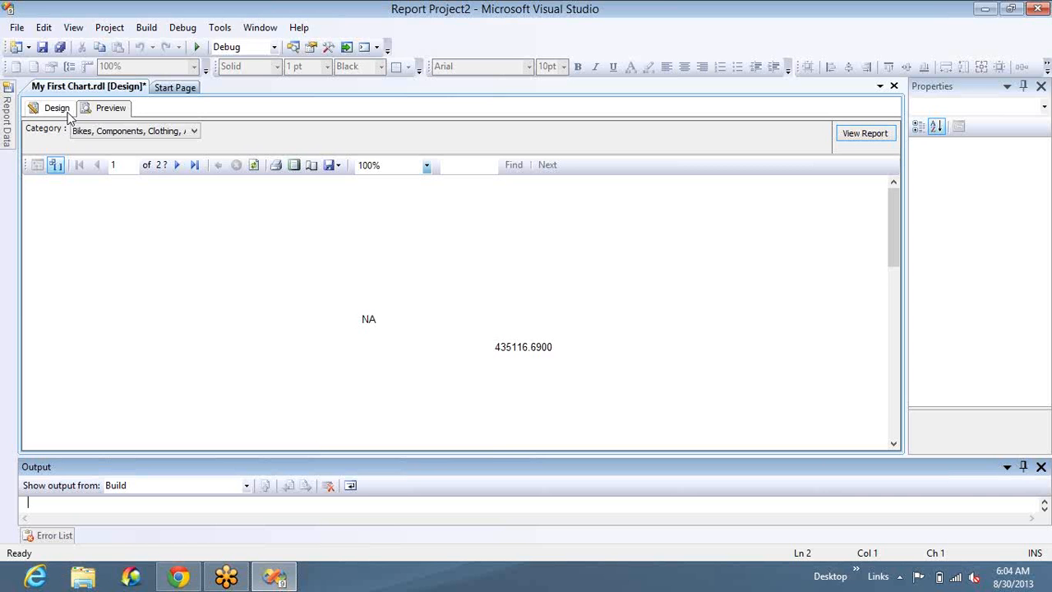
- Return to the design and reassign the Color and ID fields to the two list text boxes, replacing their aggregate expressions
click(69, 115)
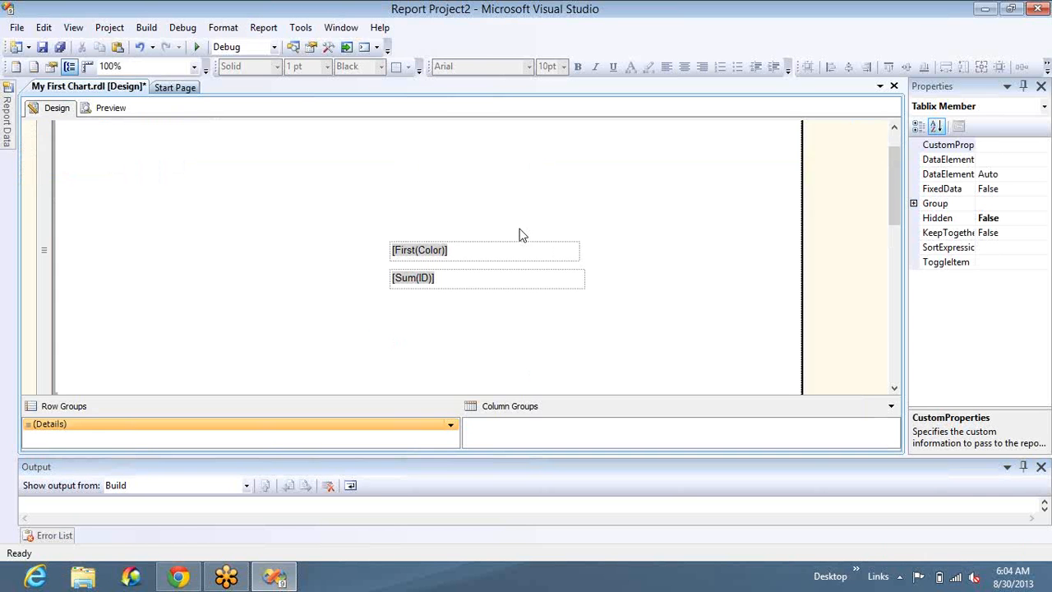
click(574, 249)
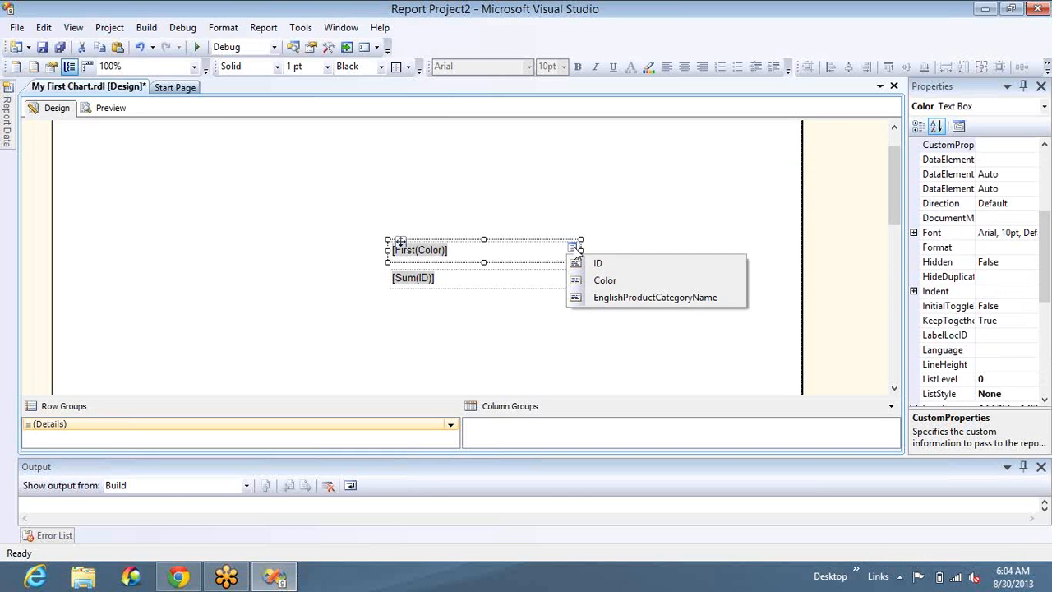
click(605, 281)
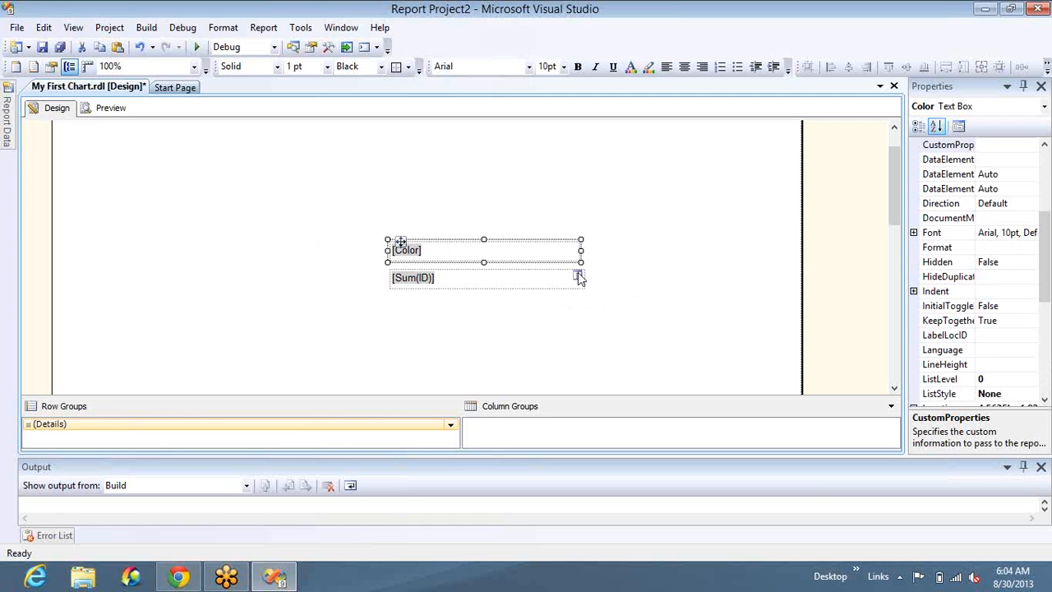
click(579, 277)
click(604, 288)
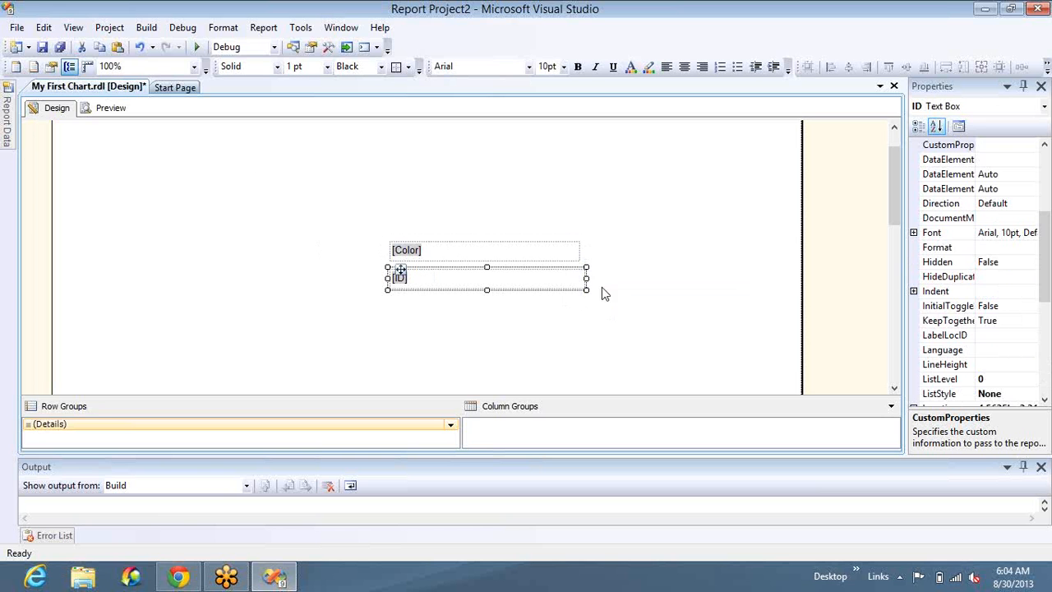
- Preview the ungrouped list and go to the report's second page
click(107, 108)
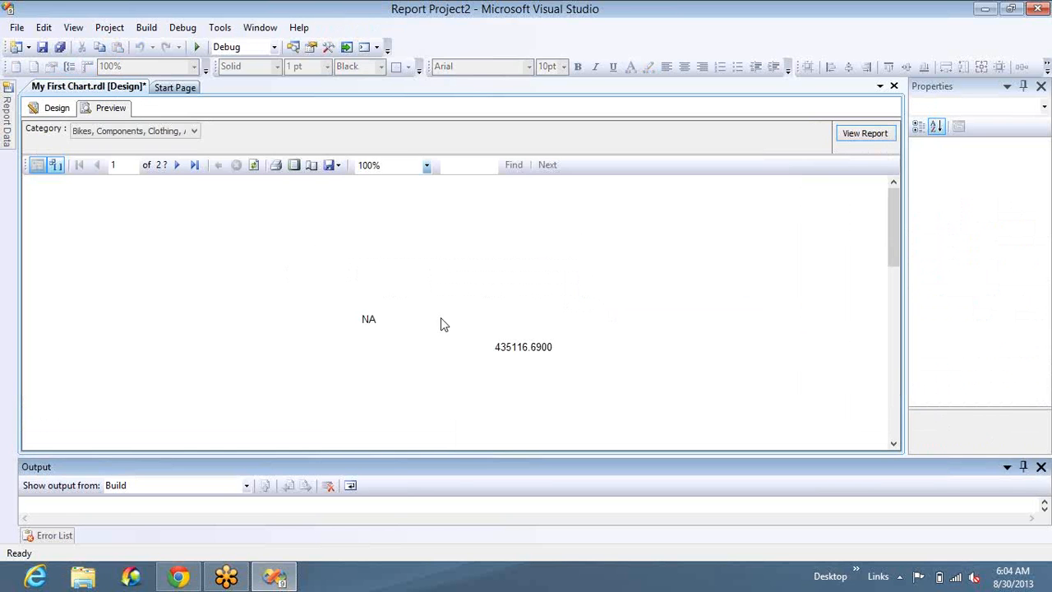
click(177, 165)
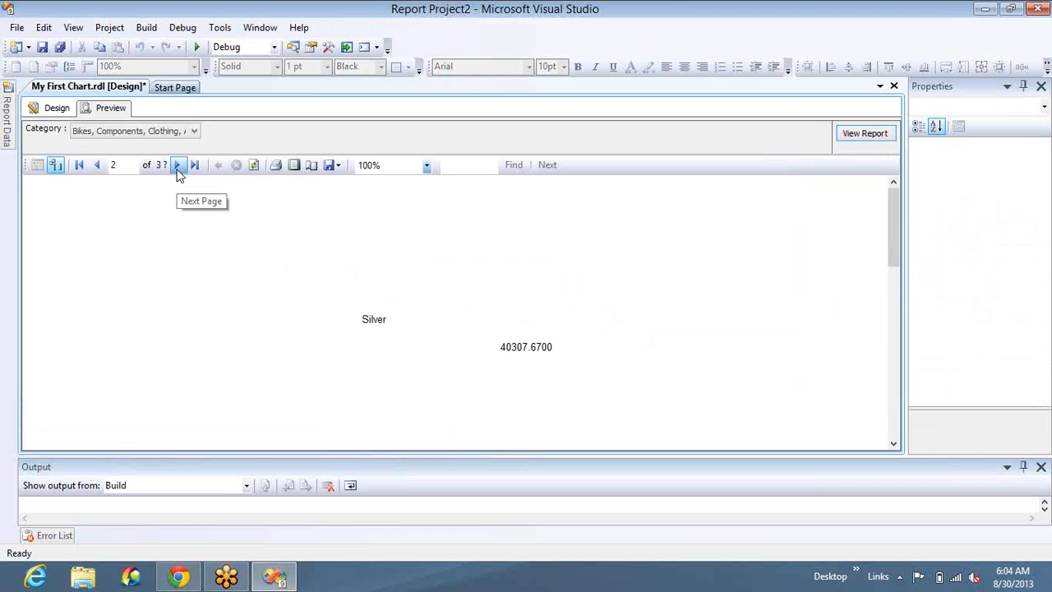
- Go to the report's last page and examine the list records down to the chart below them
click(178, 165)
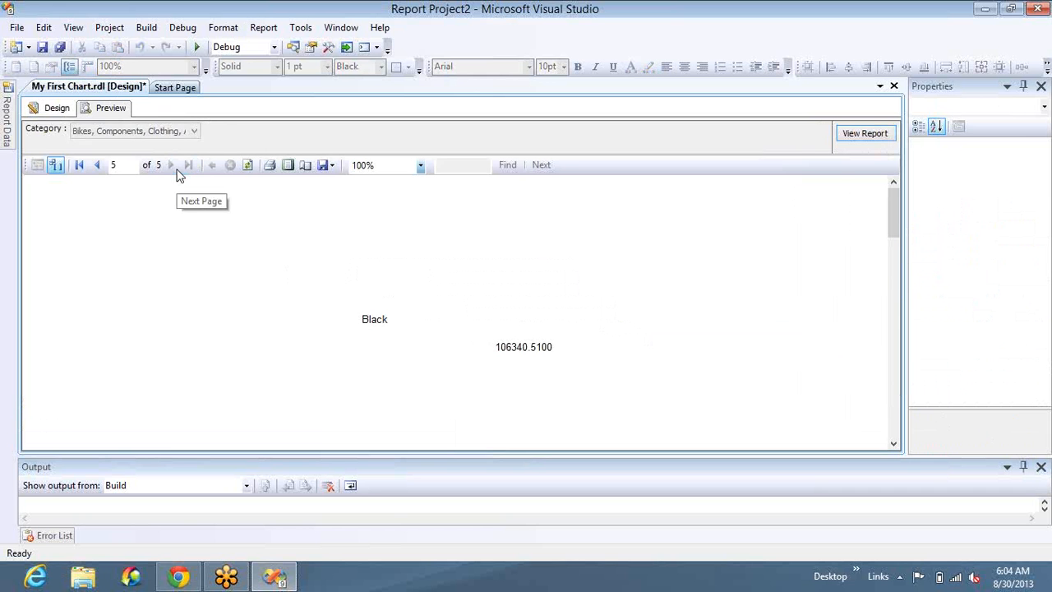
click(897, 444)
click(897, 444)
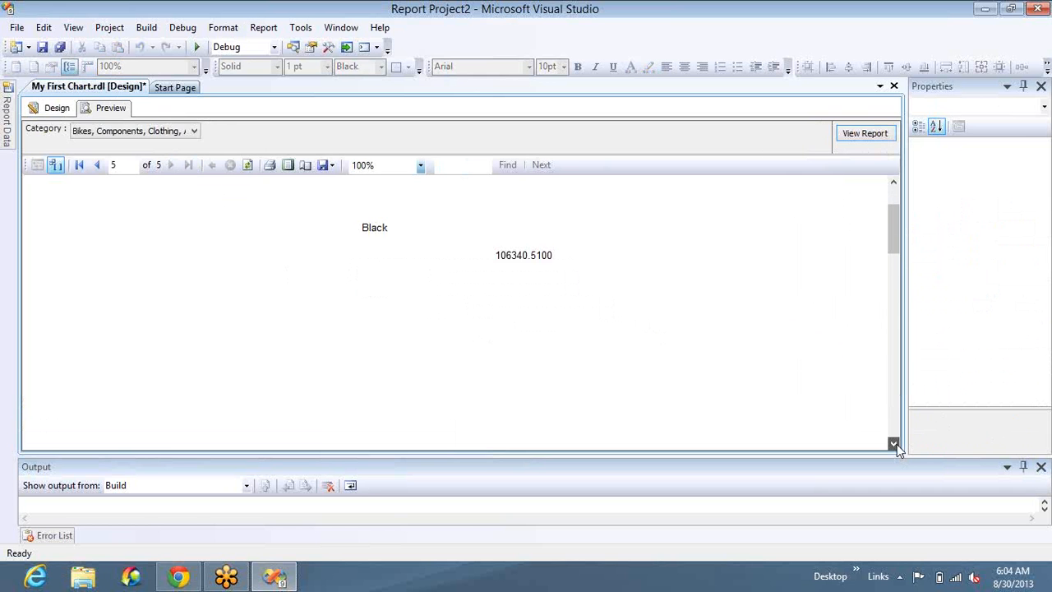
click(897, 444)
click(897, 444)
click(897, 444)
click(897, 444)
click(897, 444)
click(897, 444)
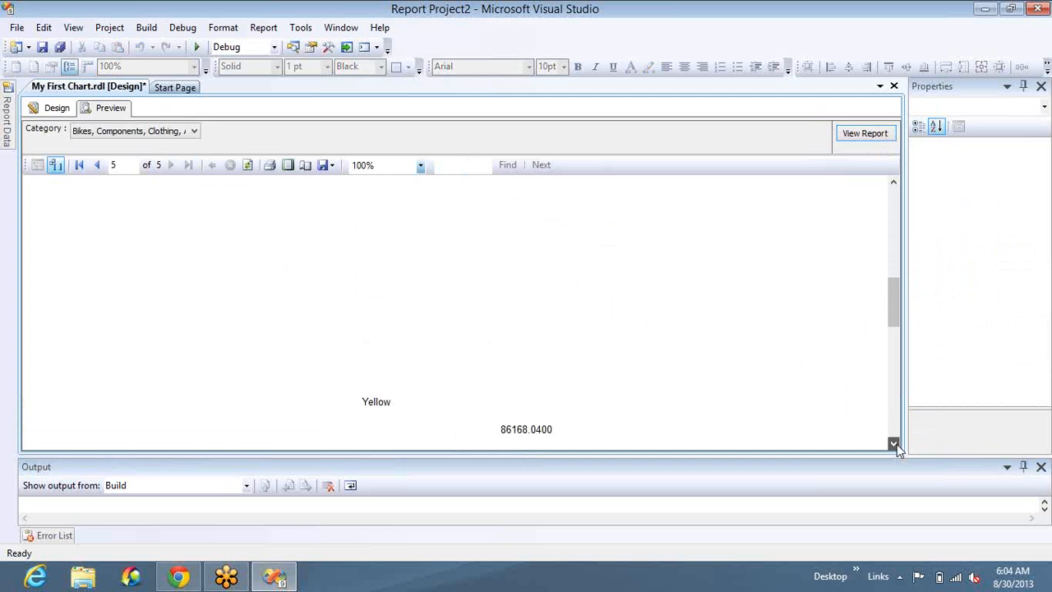
click(897, 444)
click(897, 444)
click(897, 444)
click(897, 444)
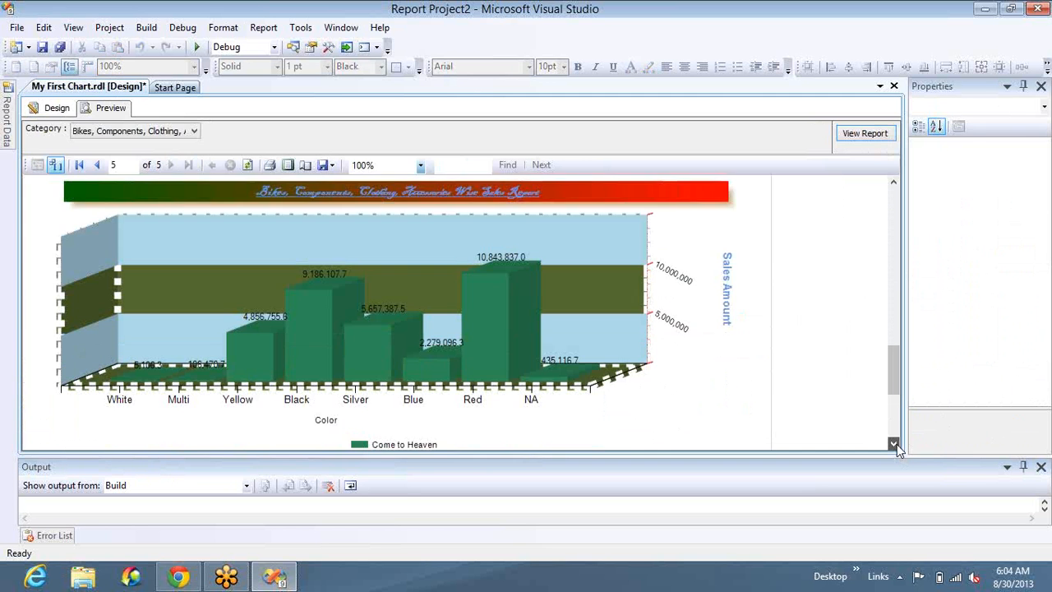
click(897, 444)
- Return to the design and undo the recent list grouping, text box and layout edits back to the chart inside the list
click(57, 108)
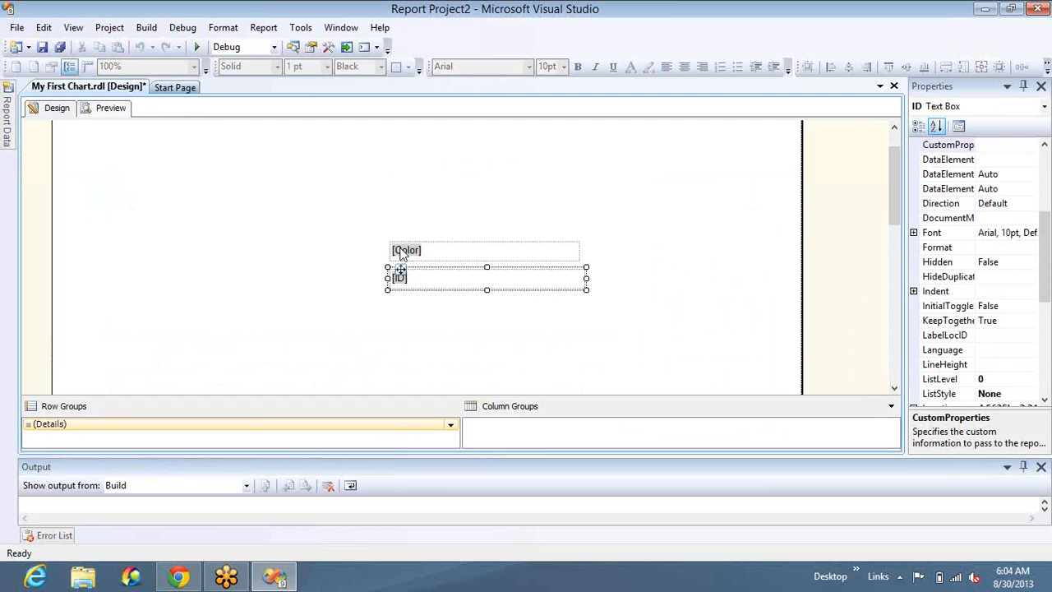
key(ctrl+z)
key(ctrl+z)
key(ctrl+z)
key(ctrl+z)
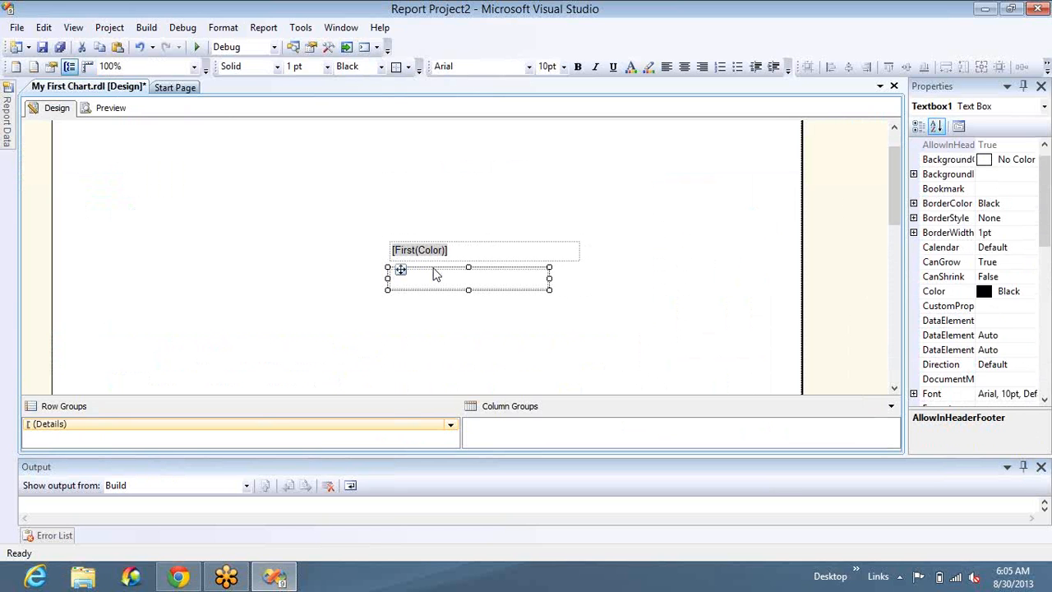
key(ctrl+z)
key(ctrl+z)
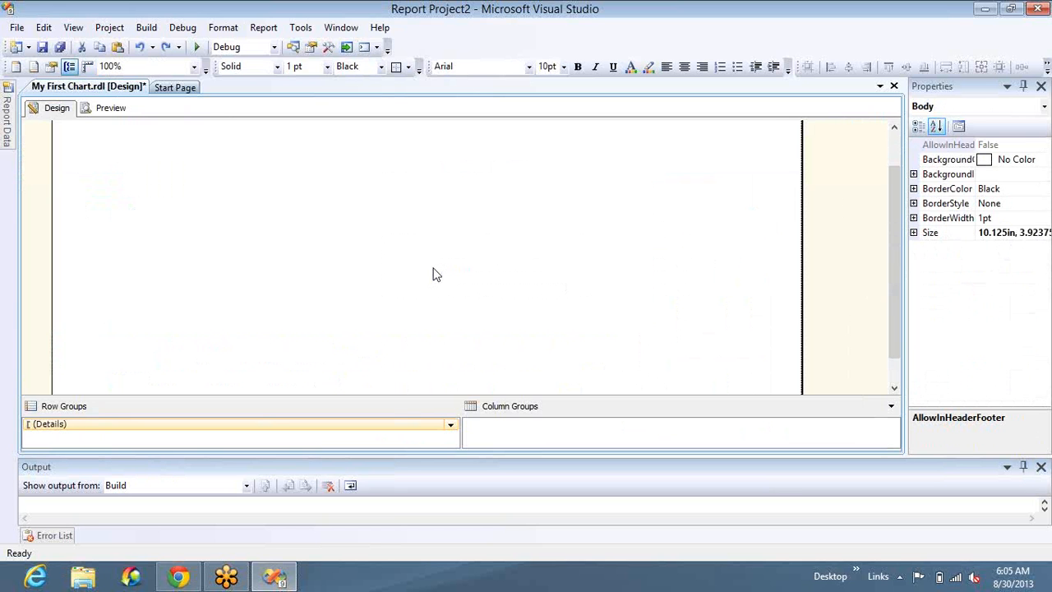
- Preview the report with the chart in the list and check both of its pages
click(110, 110)
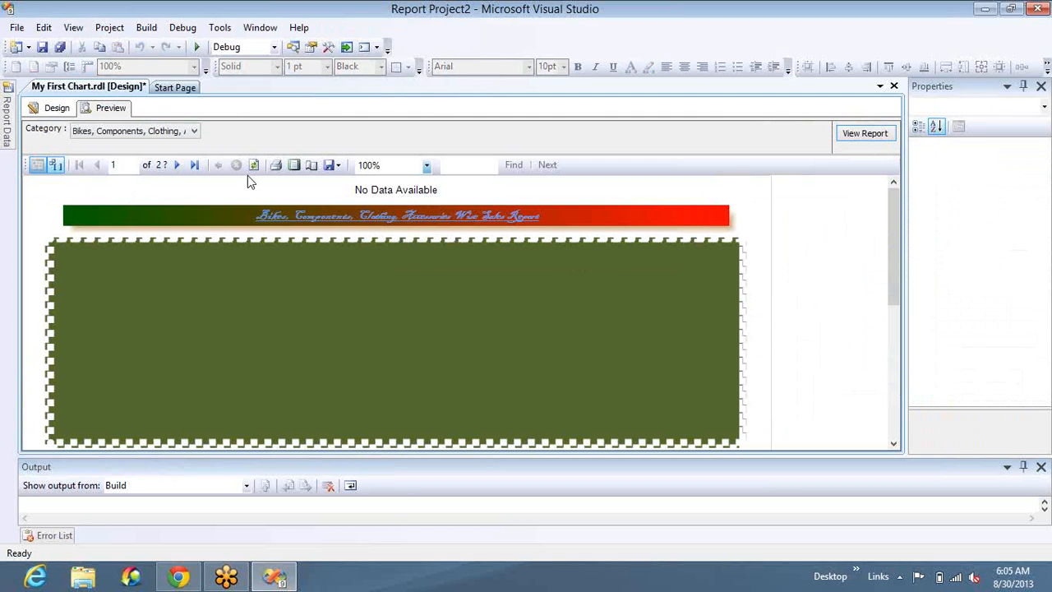
click(175, 167)
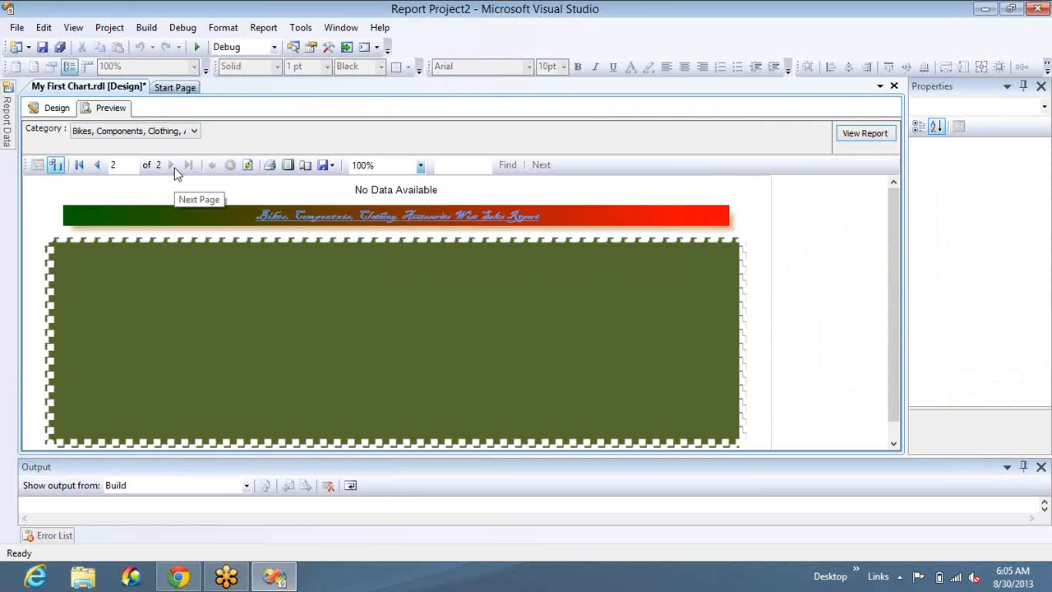
click(98, 167)
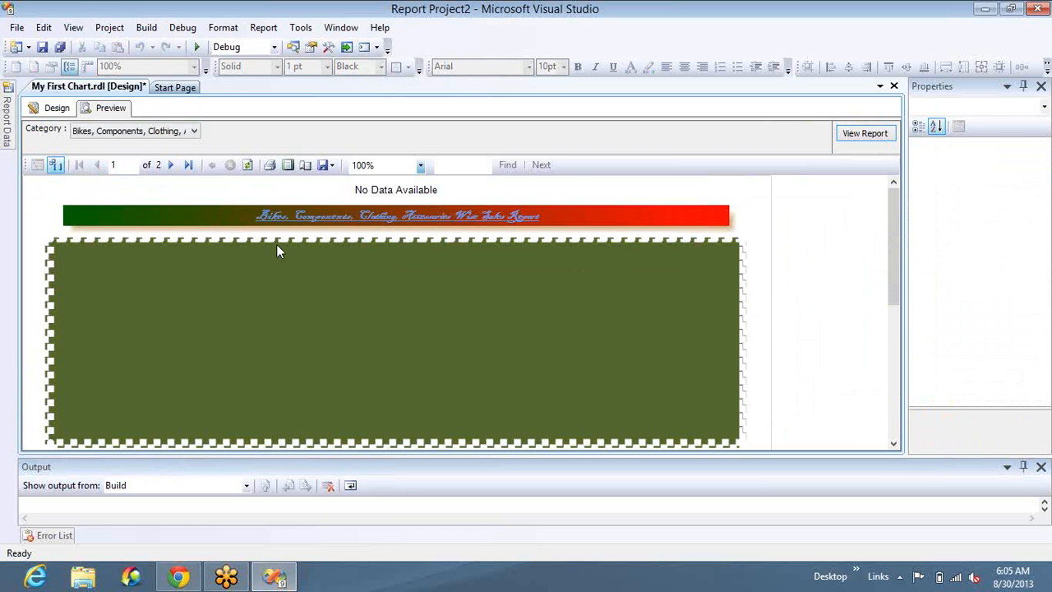
- Return to the design and replace the chart's Color category field with EnglishProductCategoryName
click(50, 108)
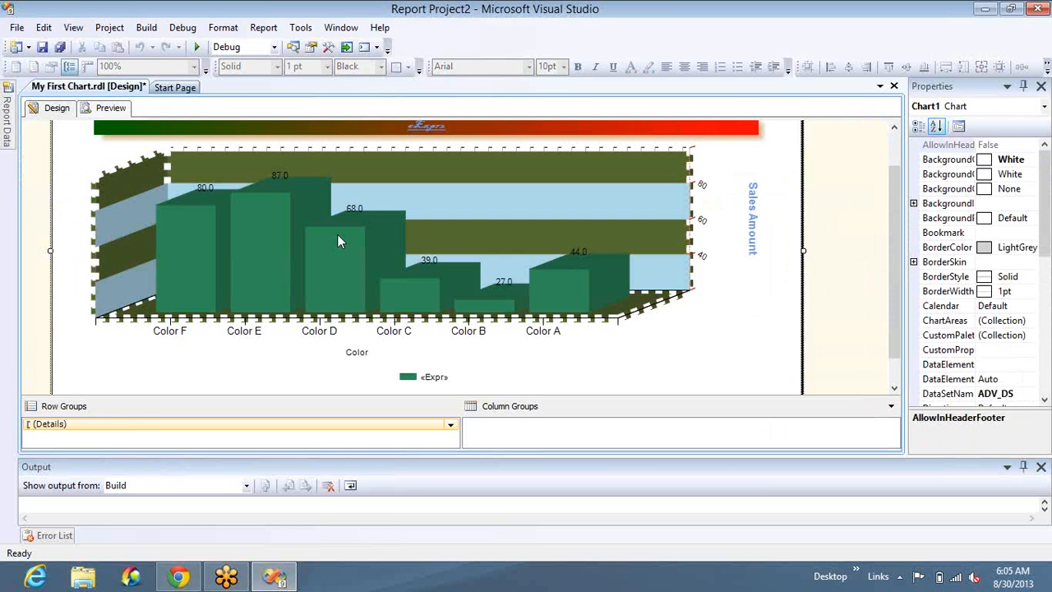
click(355, 355)
click(355, 354)
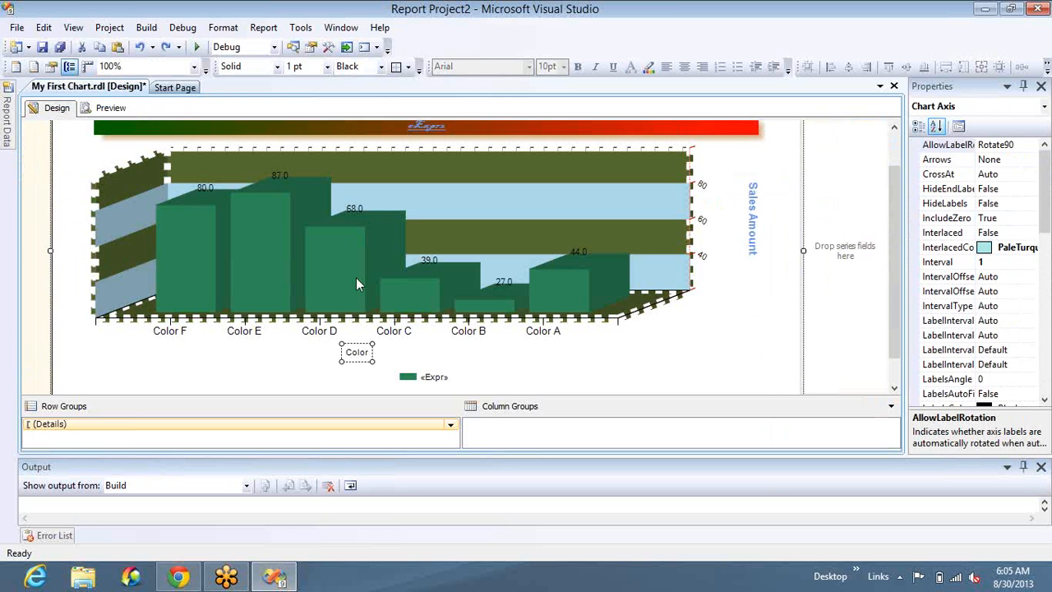
click(356, 284)
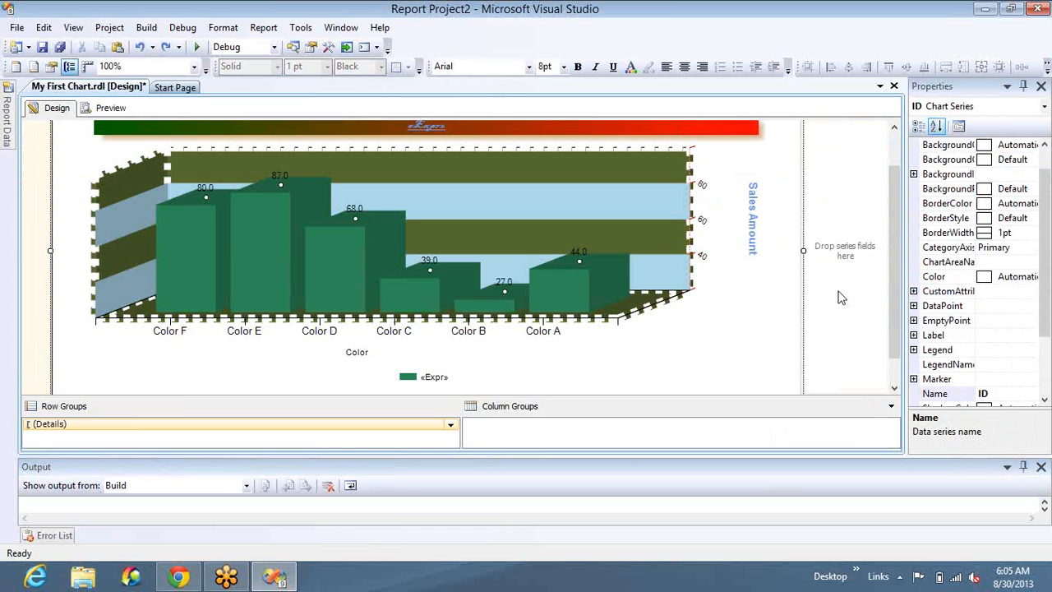
scroll(712, 371, down, 1)
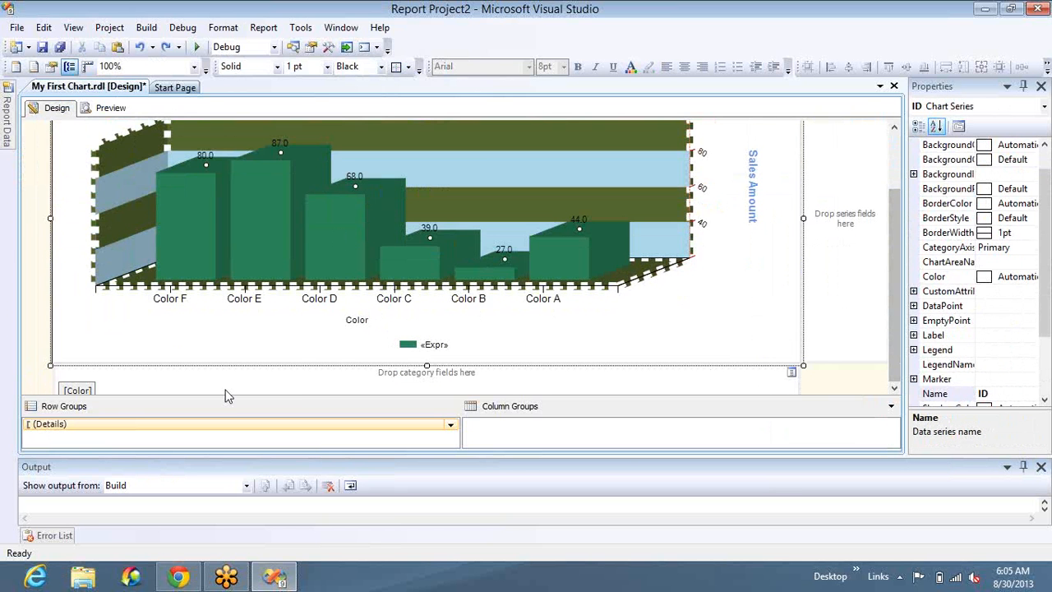
click(89, 390)
click(89, 389)
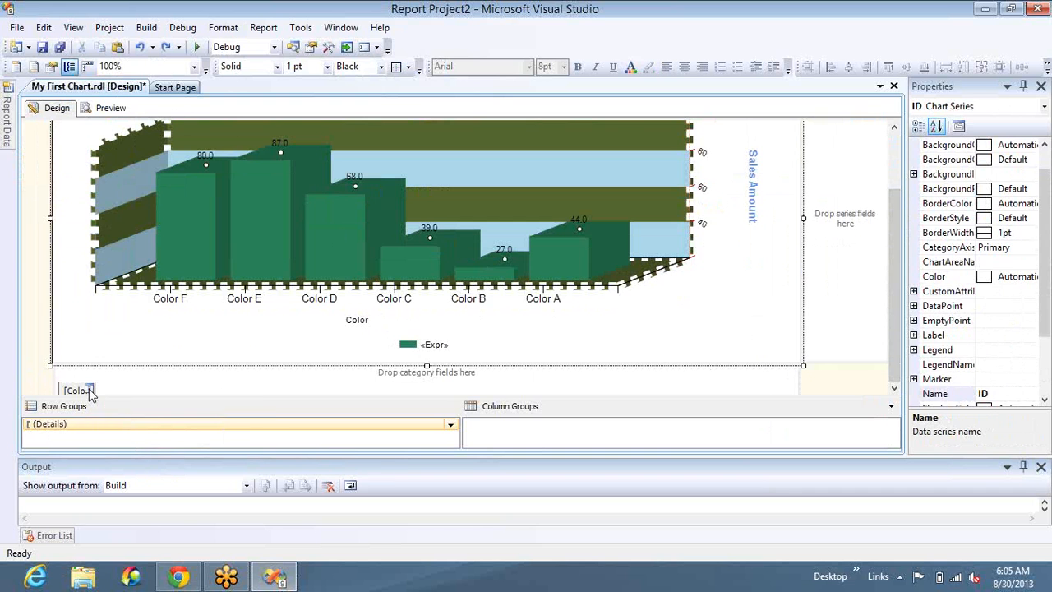
click(70, 391)
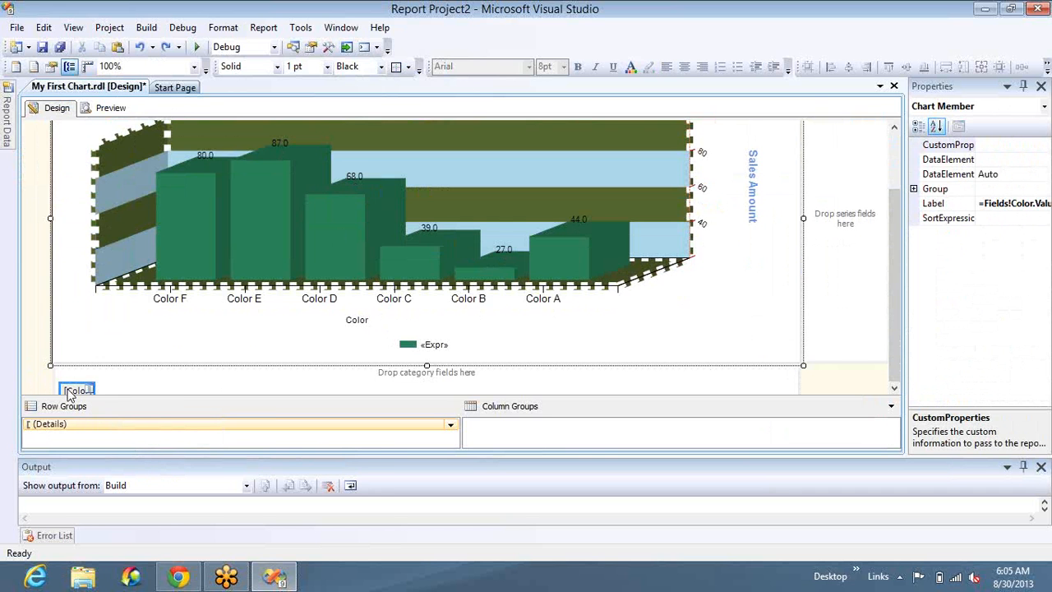
key(Delete)
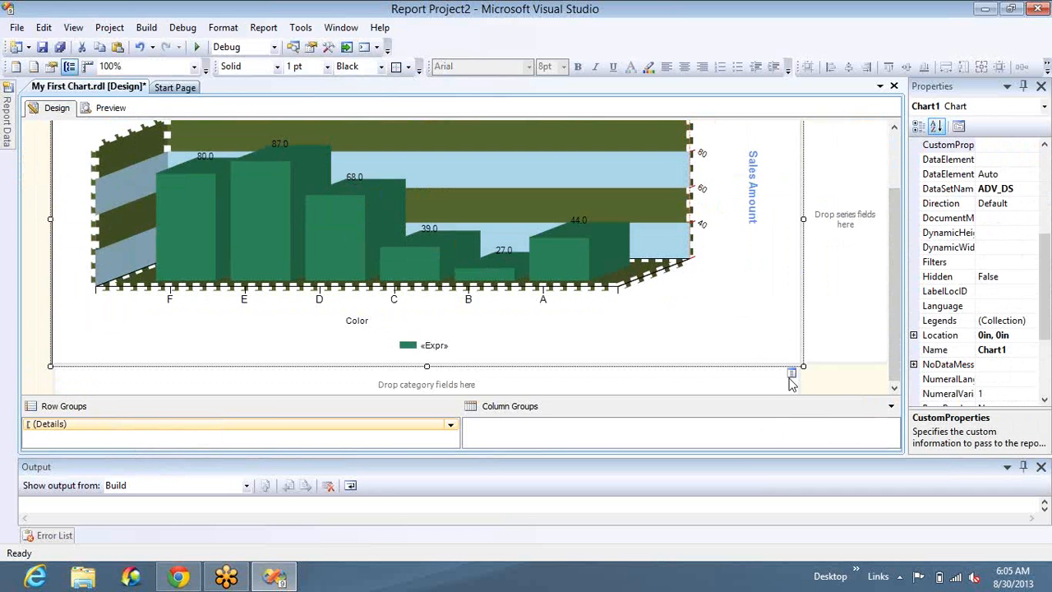
click(791, 375)
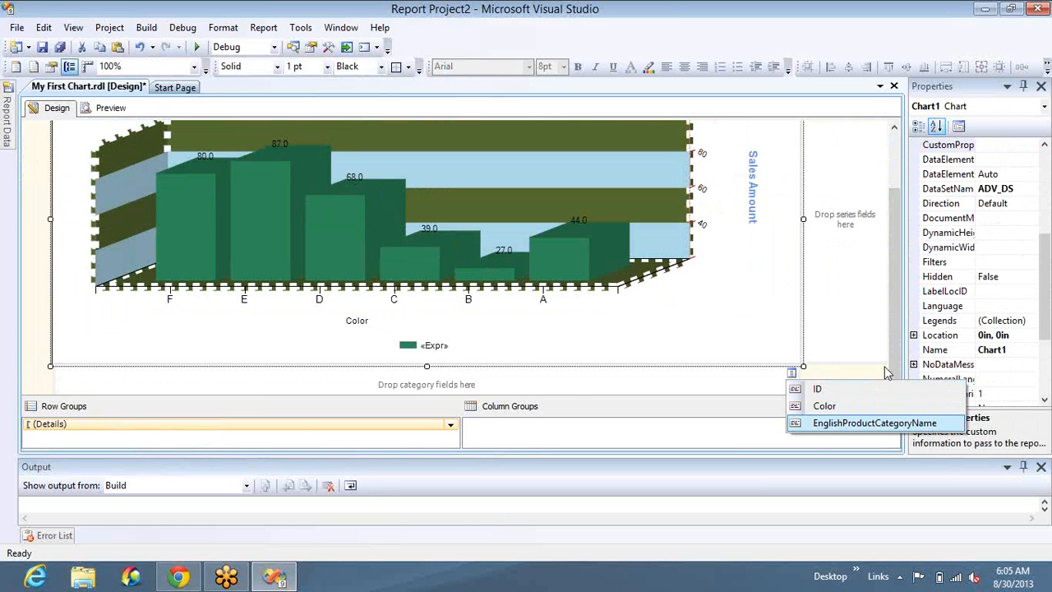
click(822, 423)
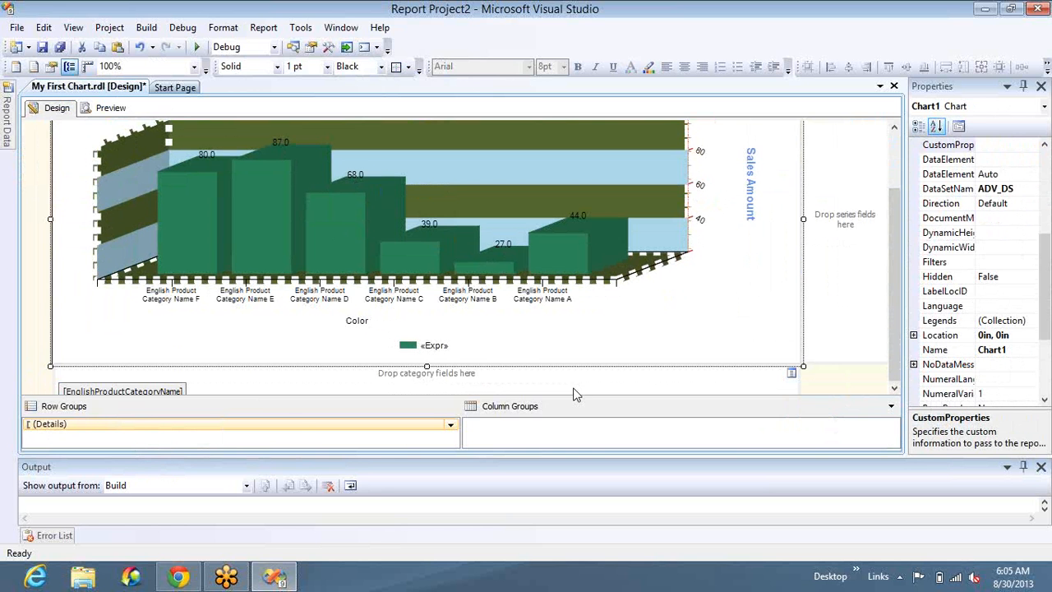
- Change the group expression of the list's Details row group to Color
double_click(294, 427)
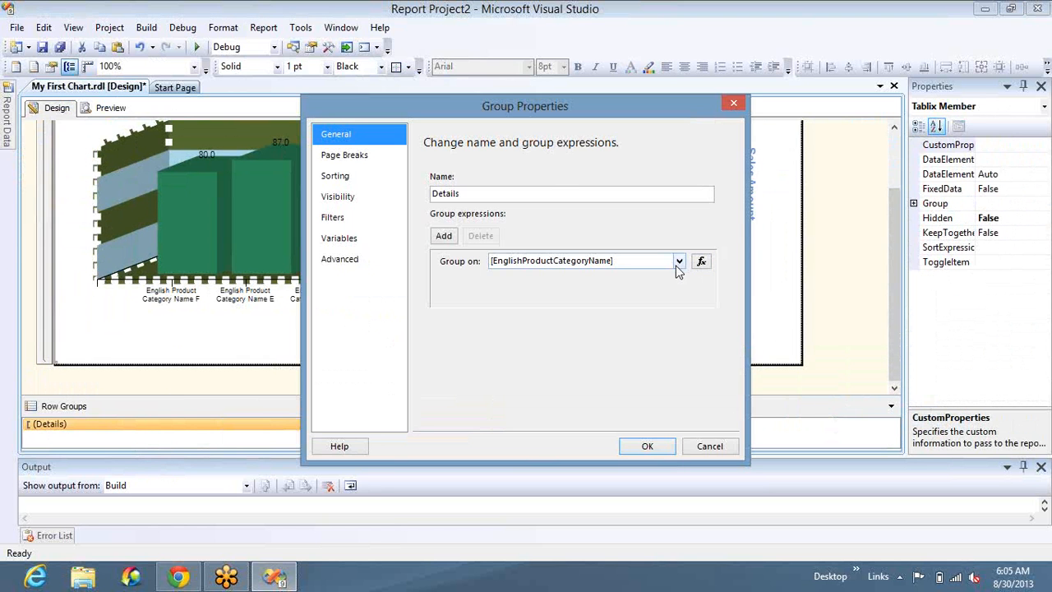
click(679, 260)
click(662, 282)
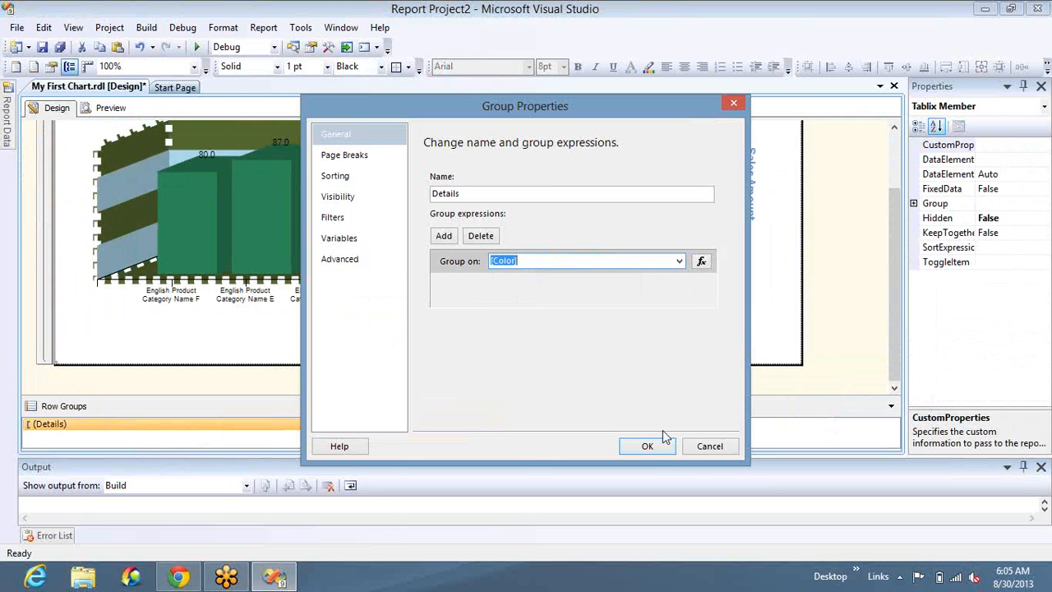
click(648, 447)
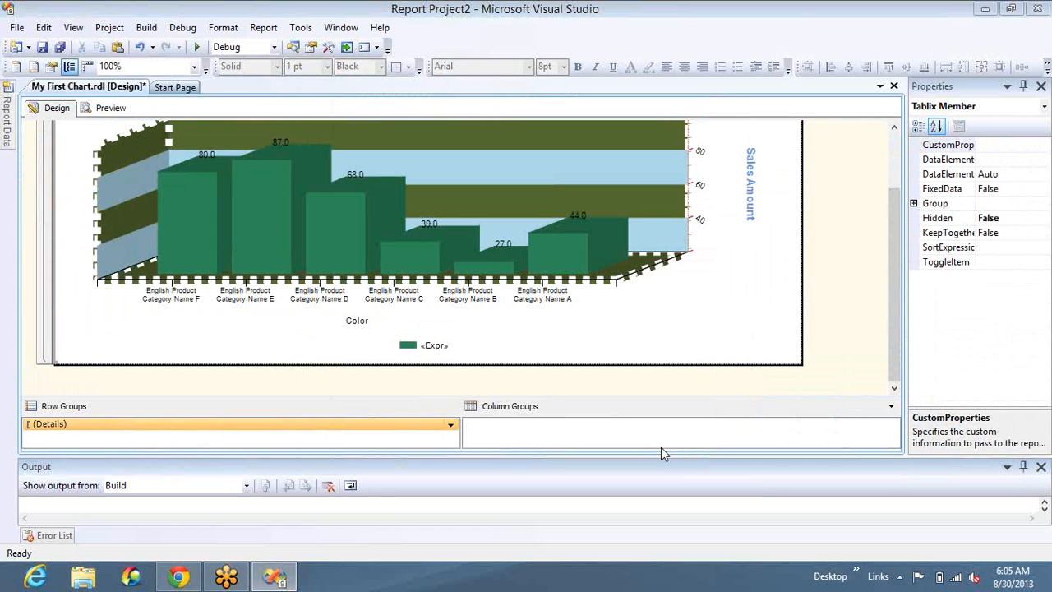
- Delete the English product category filter for Bikes from the chart's properties
right_click(122, 316)
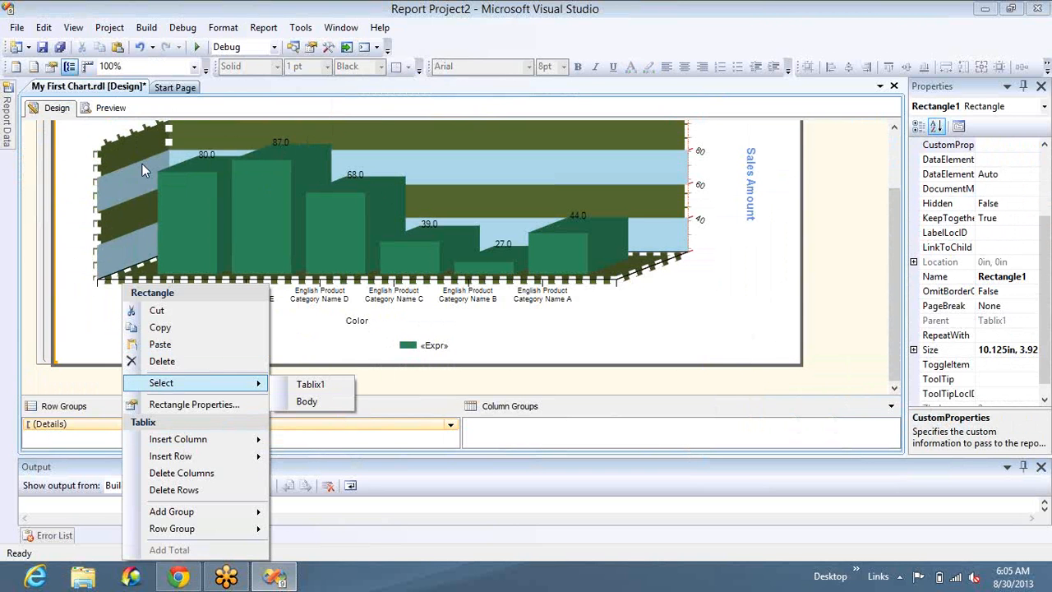
click(111, 139)
right_click(105, 137)
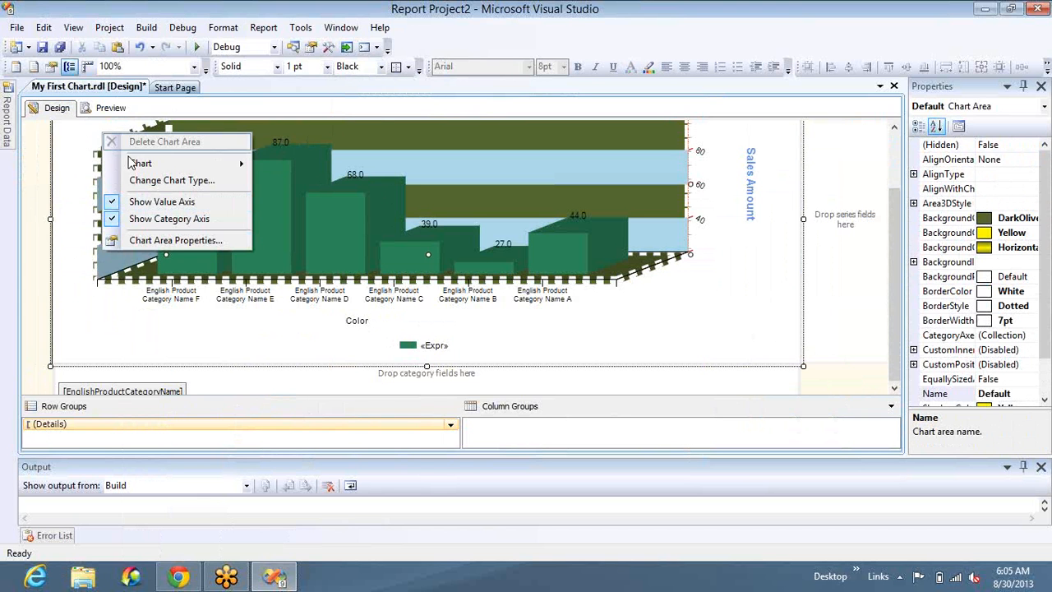
mouse_move(136, 163)
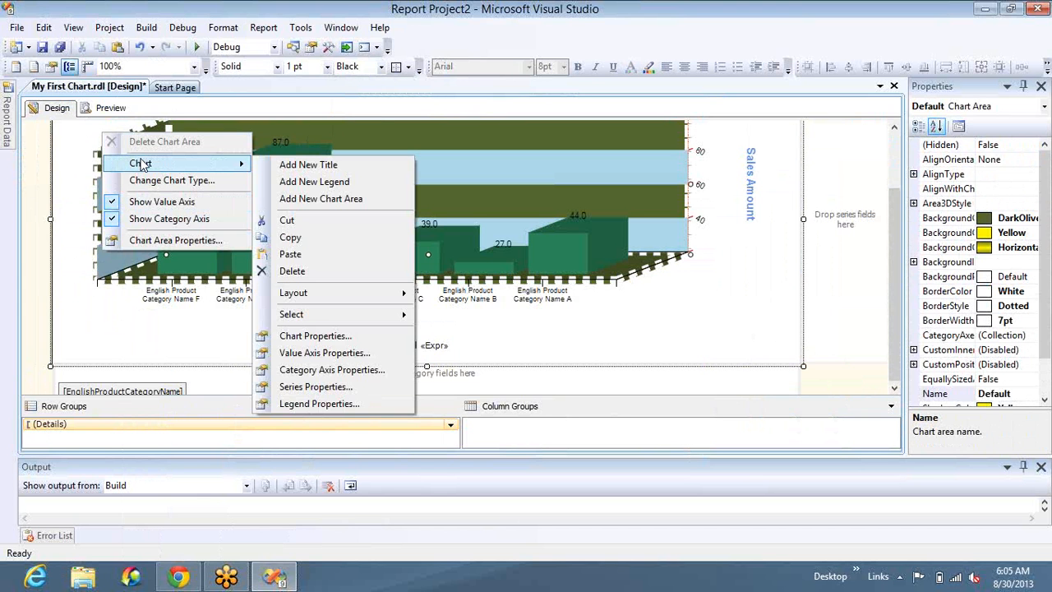
click(282, 337)
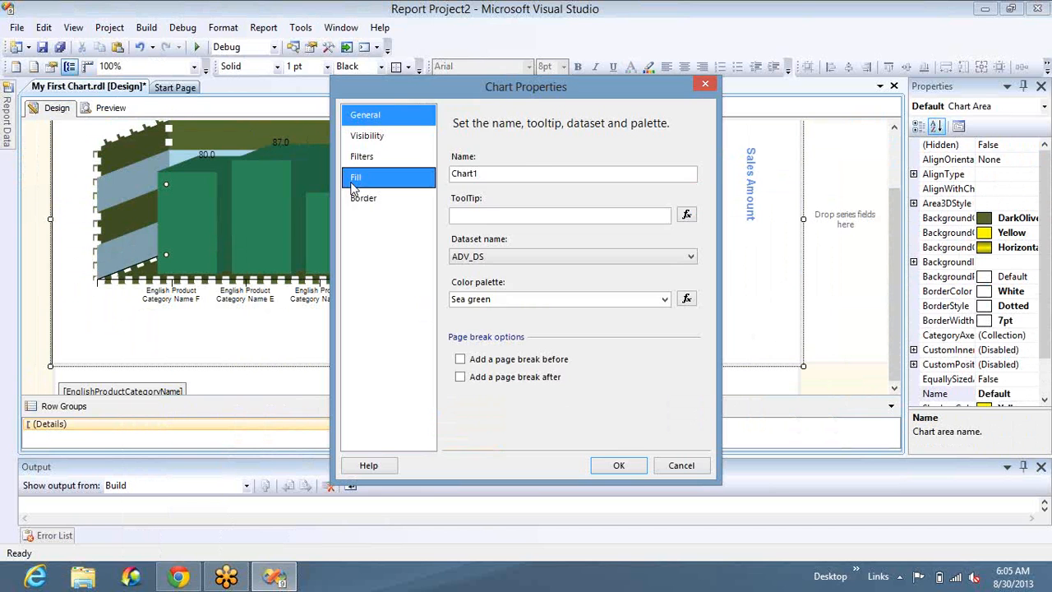
click(356, 176)
click(361, 164)
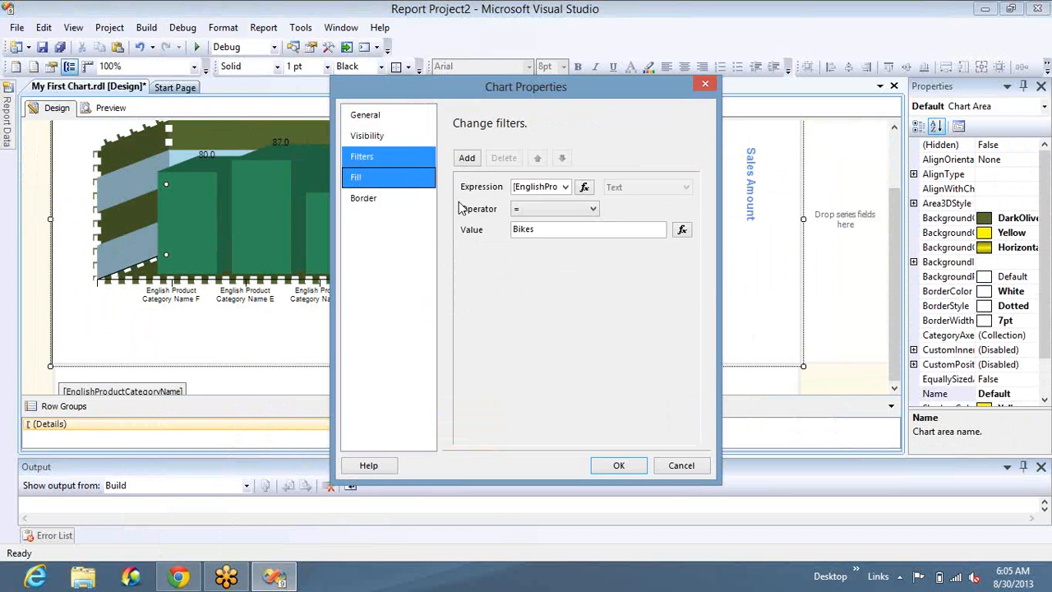
click(499, 158)
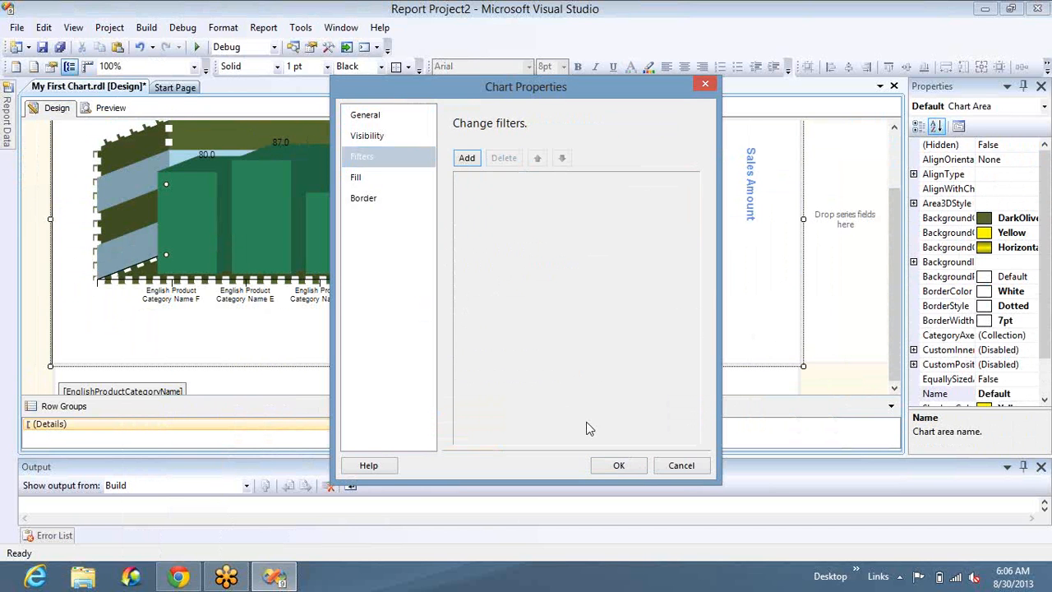
click(617, 466)
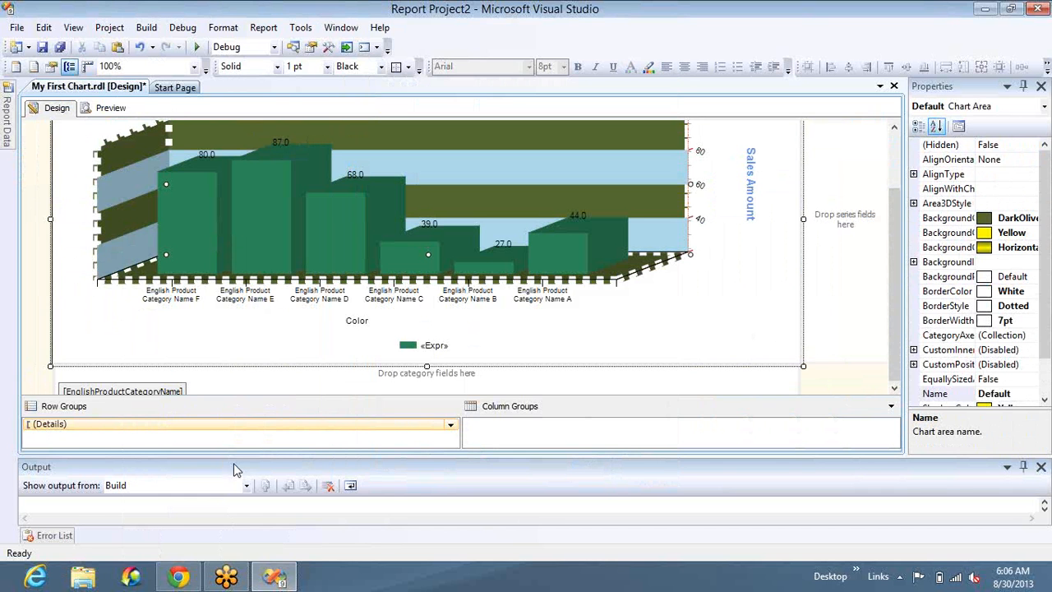
- Preview the report and examine the charts repeated for each color on the first page
click(111, 108)
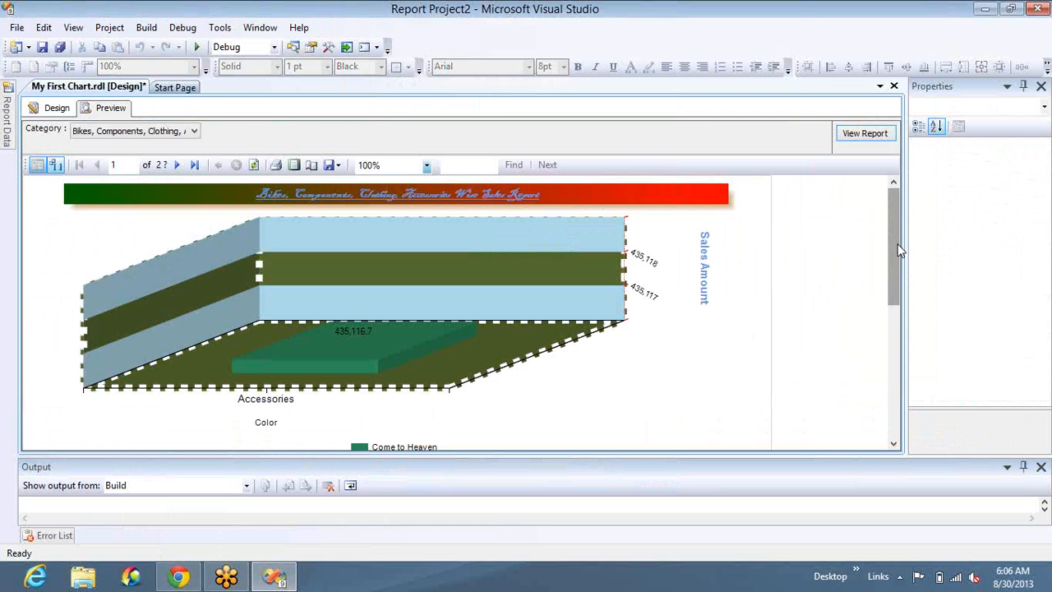
scroll(901, 259, down, 1)
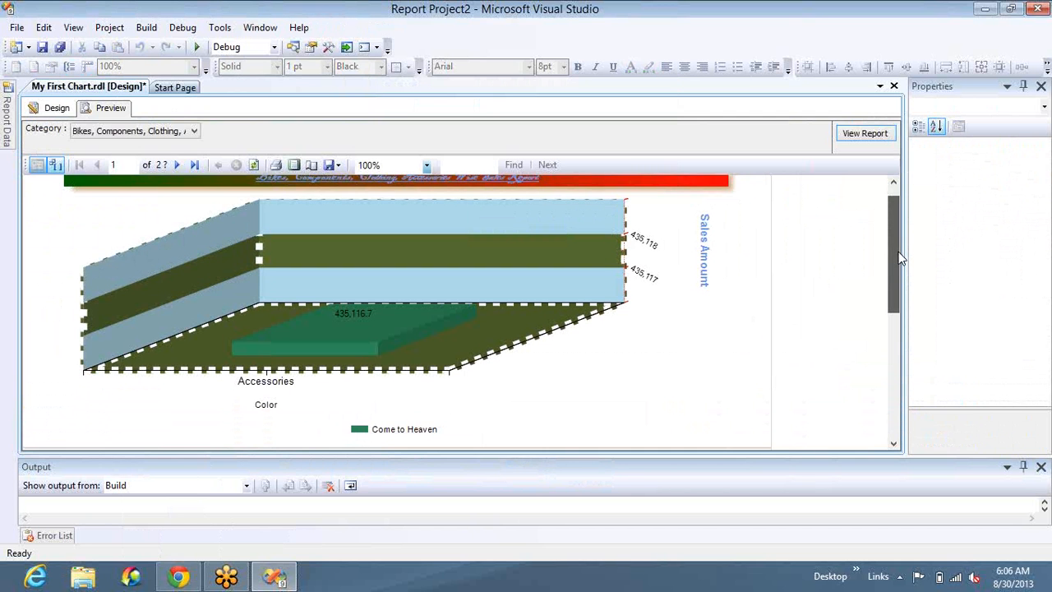
scroll(900, 259, down, 5)
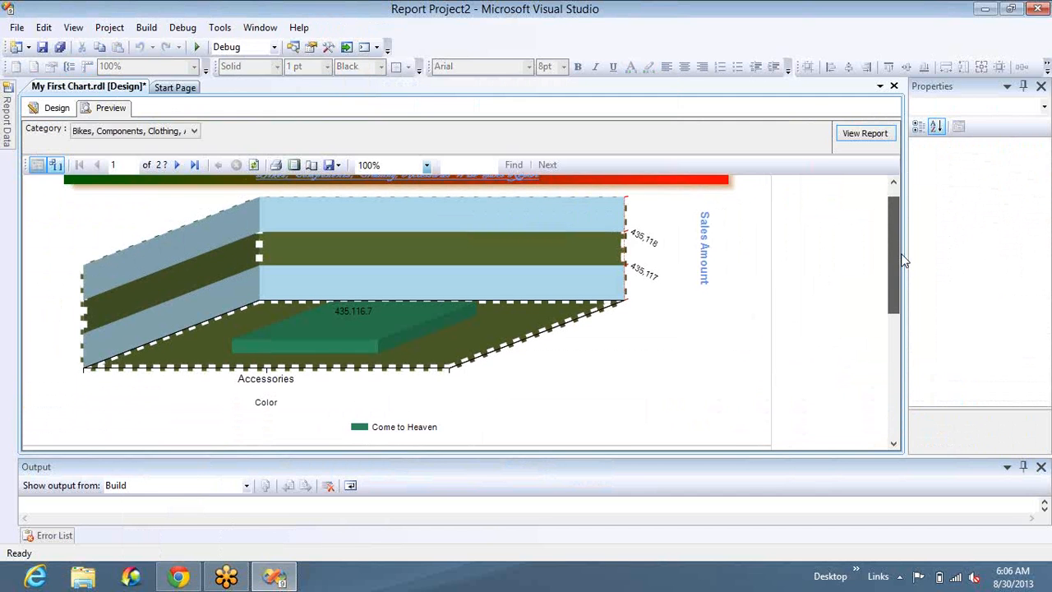
scroll(905, 322, down, 7)
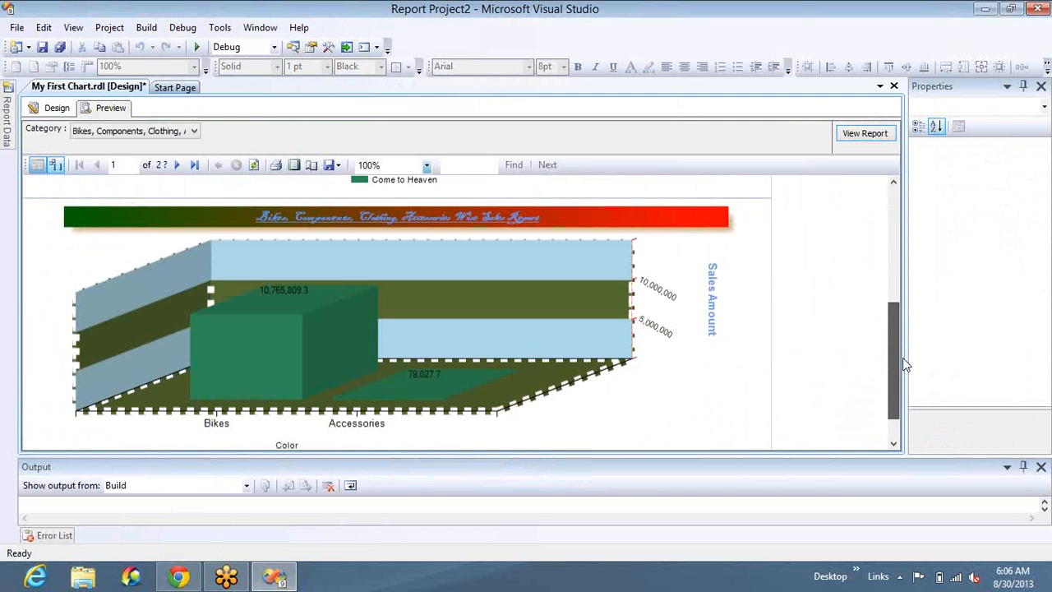
scroll(904, 366, down, 1)
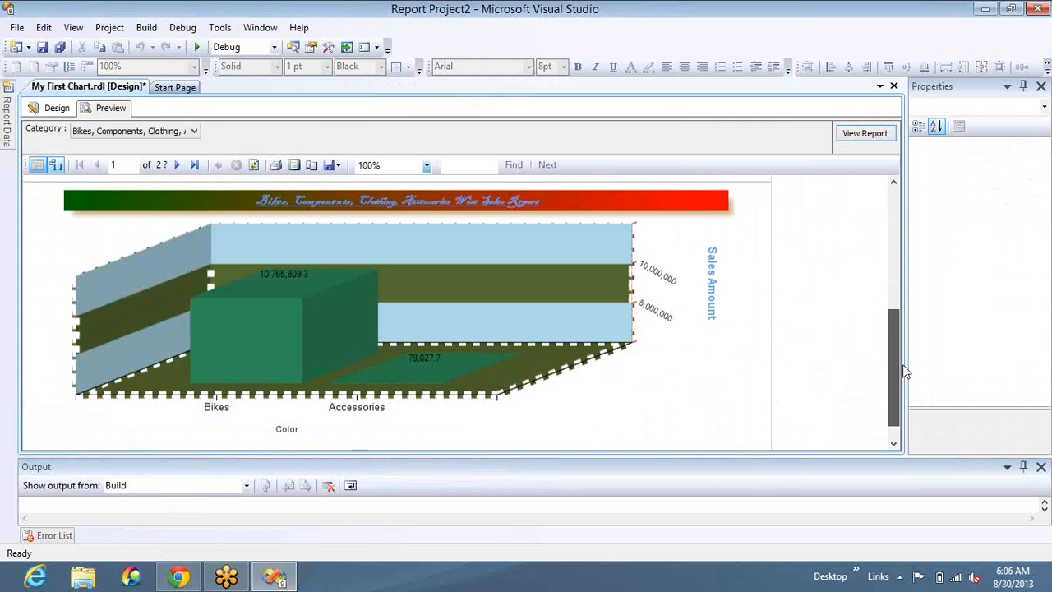
drag(903, 364, 912, 489)
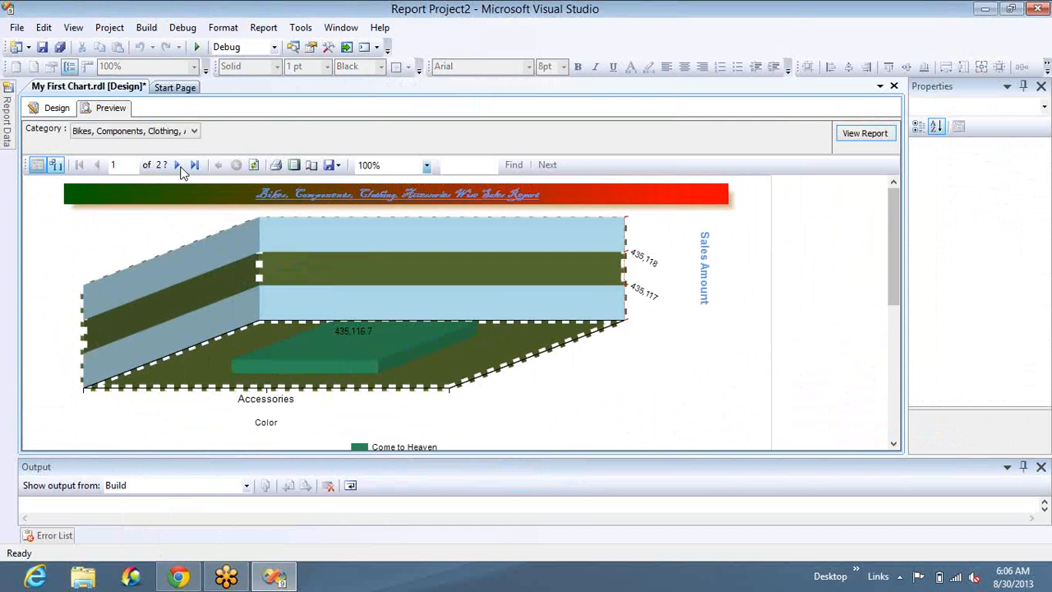
- Examine the charts for the other colors on pages 2 and 3 of the report preview
click(177, 166)
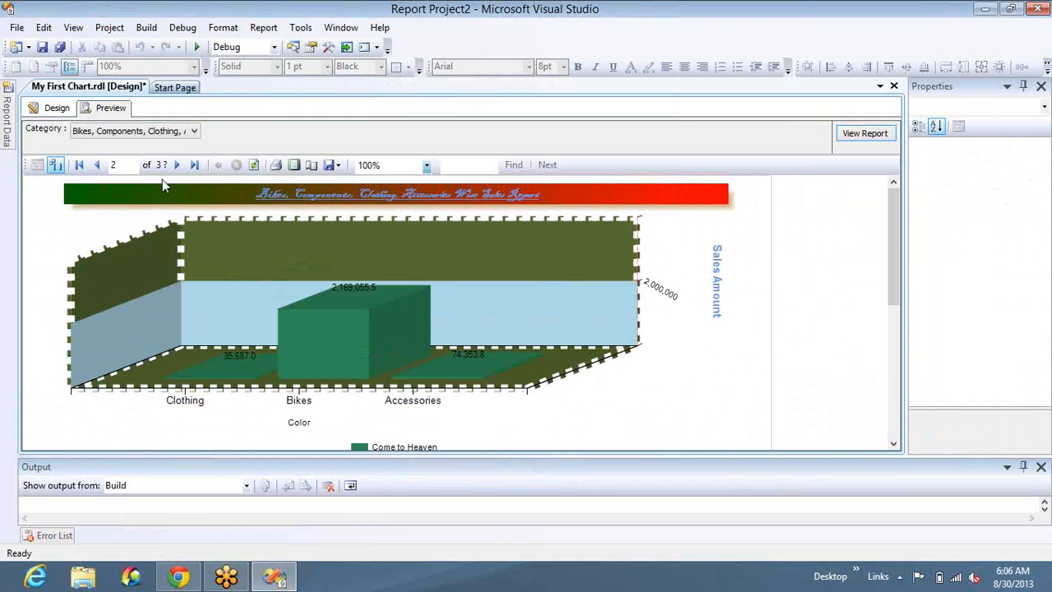
click(176, 165)
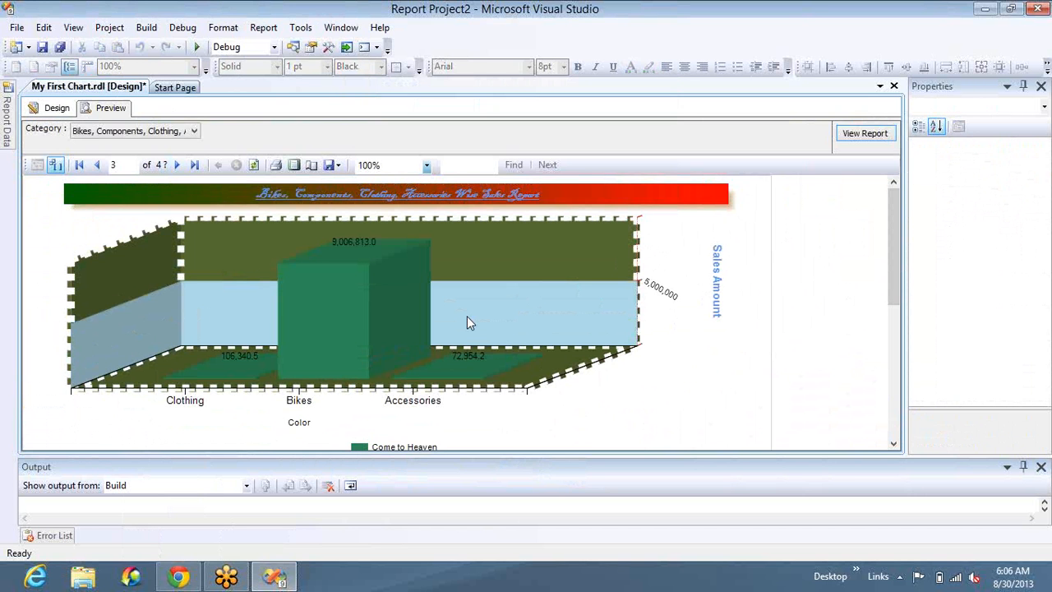
- Return to the design and delete the list together with its chart from the report body
click(51, 108)
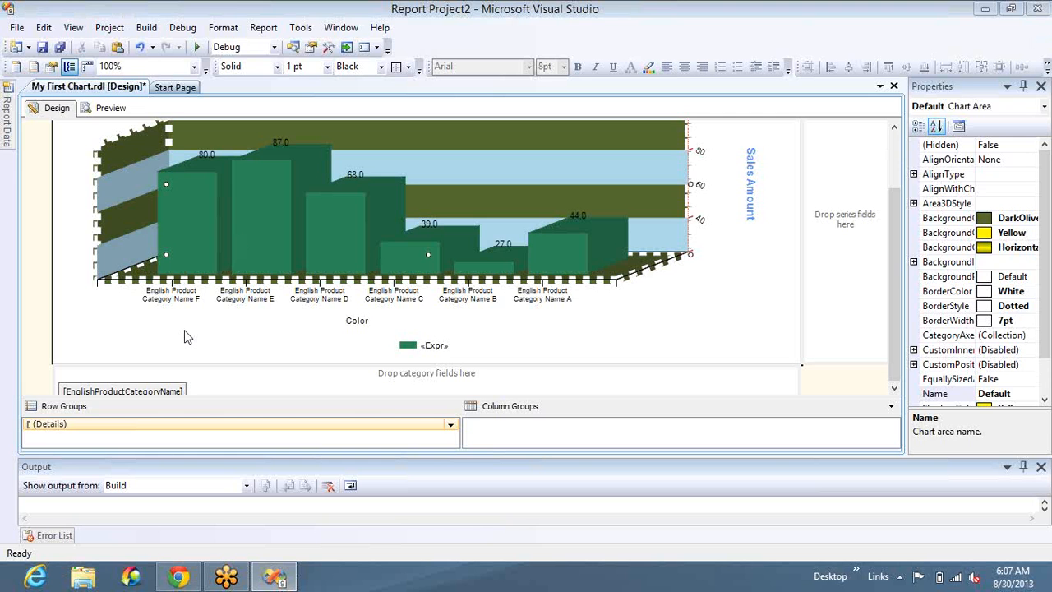
key(Escape)
key(Escape)
key(Escape)
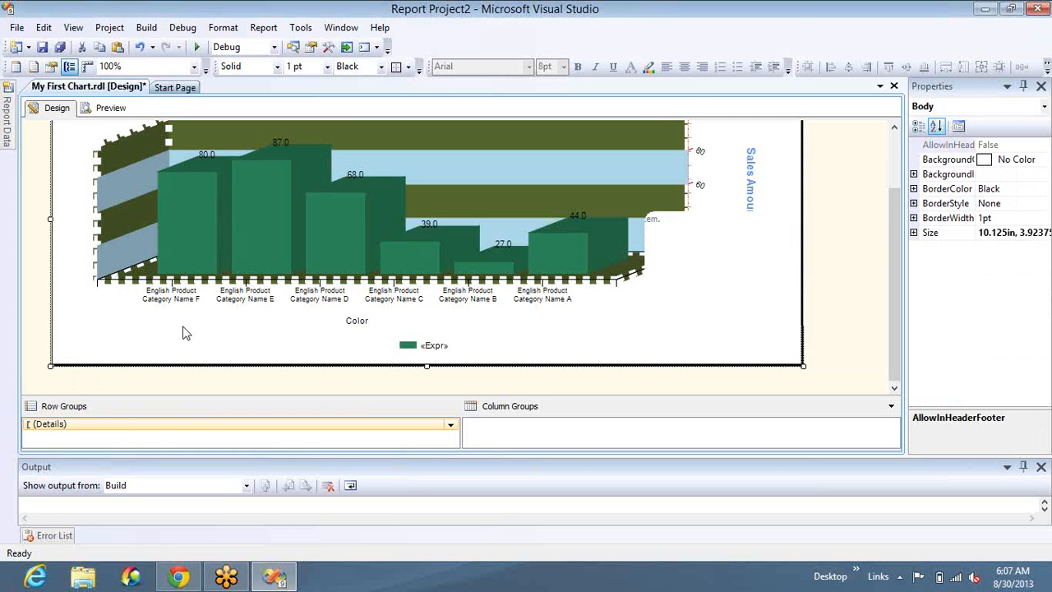
key(Delete)
- Insert a new chart of the plain Column type into the empty report body
right_click(183, 323)
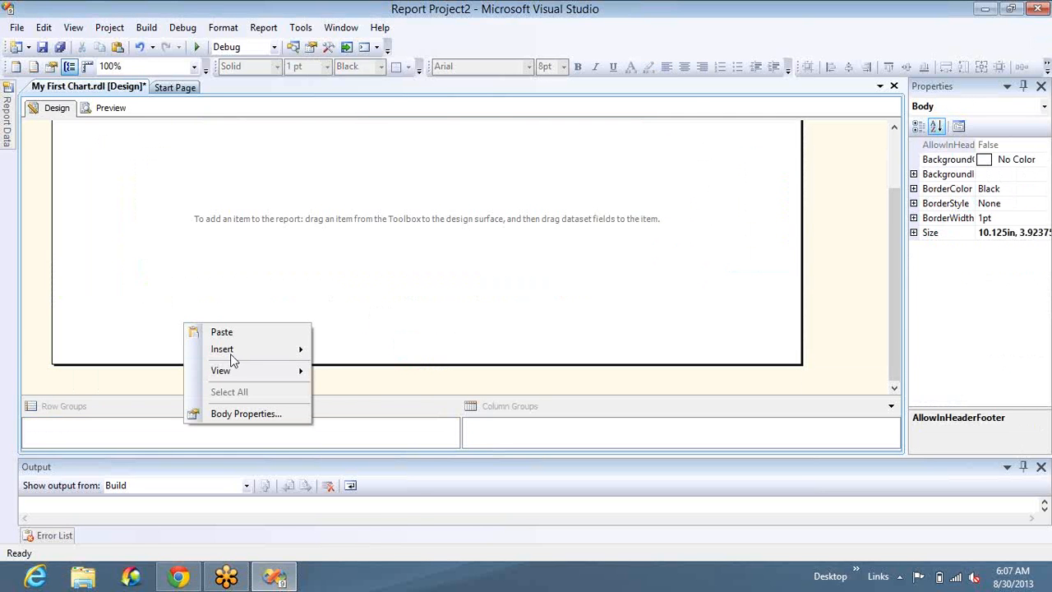
mouse_move(231, 354)
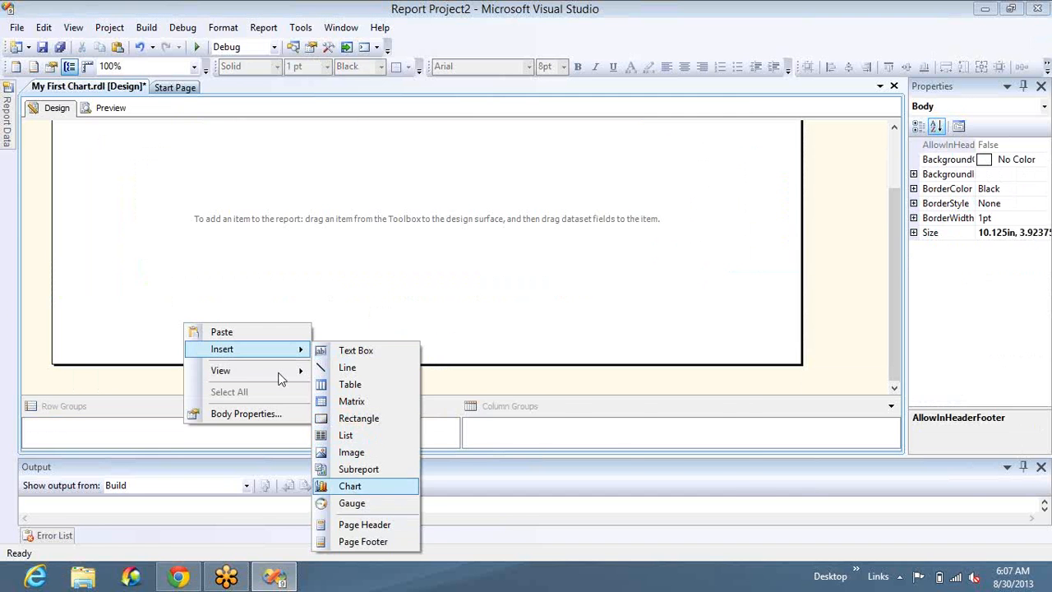
click(353, 489)
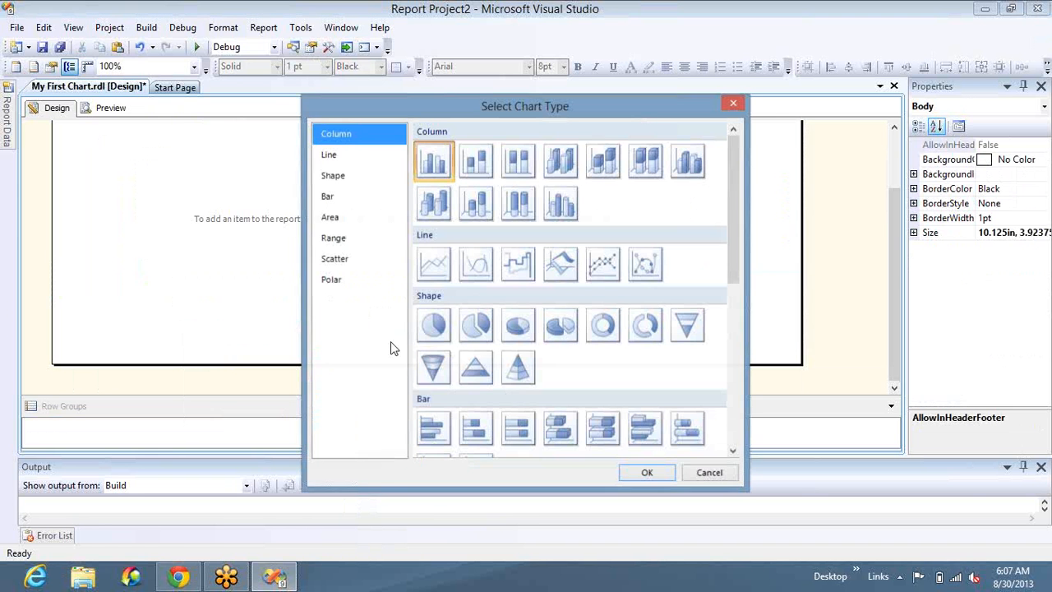
double_click(434, 162)
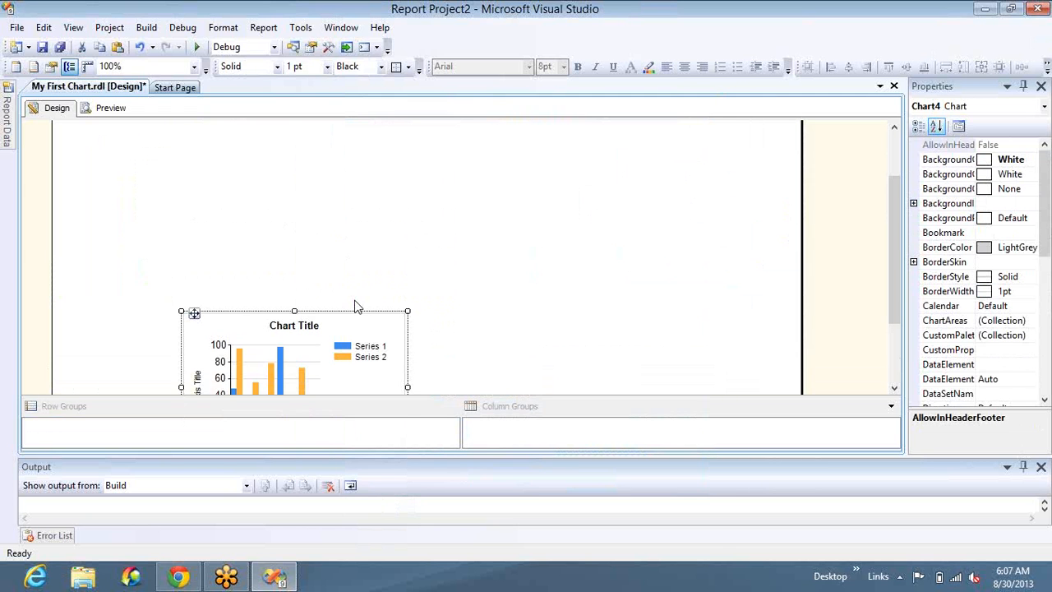
- Move the new chart to the upper-left corner of the report body, at location 0in, 0in
key(Up)
key(Up)
key(Up)
key(Up)
key(Up)
key(Up)
key(Up)
key(Up)
key(Up)
key(Up)
key(Up)
key(Up)
key(Up)
key(Up)
key(Up)
key(Up)
key(Up)
key(Up)
key(Up)
key(Up)
key(Left)
key(Left)
key(Left)
key(Left)
key(Left)
key(Left)
key(Left)
key(Left)
key(Left)
key(Left)
key(Left)
key(Left)
key(Left)
key(Left)
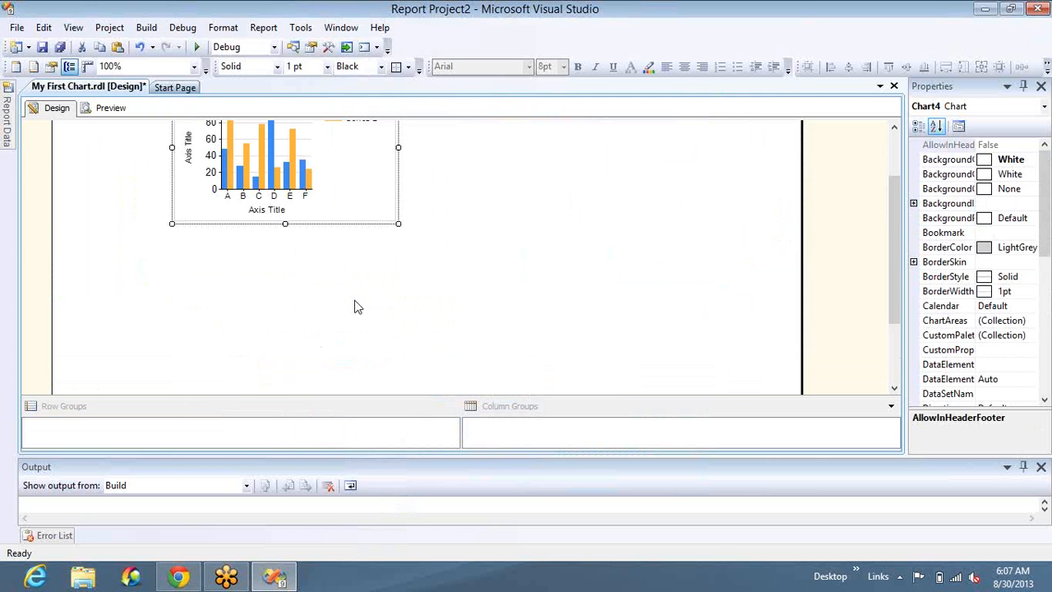
- Widen the new chart so it spans the full 10.125in width of the report body
key(shift+Right)
key(shift+Right)
key(shift+Right)
key(shift+Right)
key(shift+Right)
key(shift+Right)
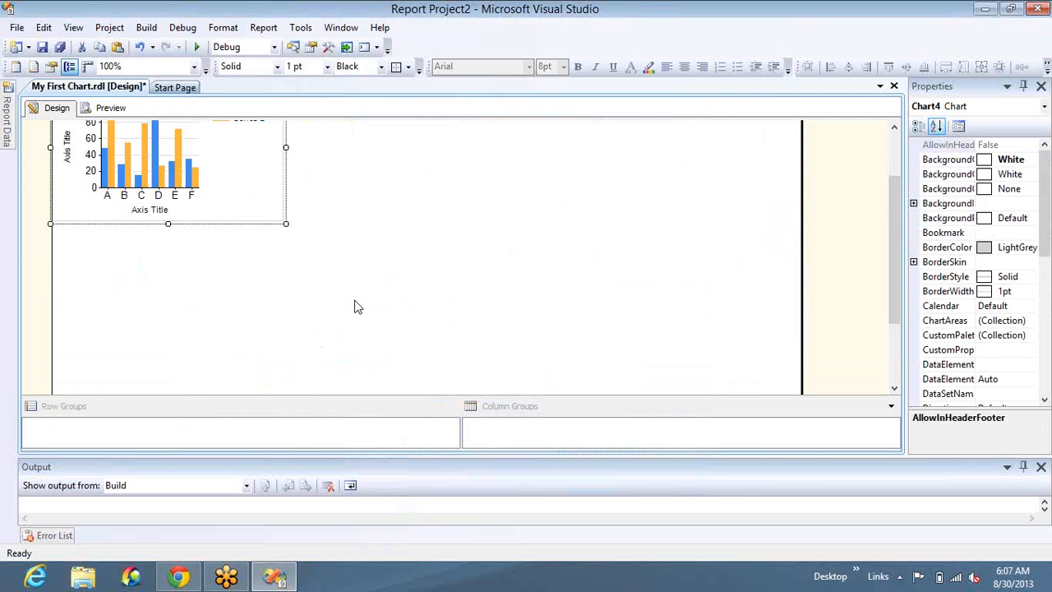
key(shift+Right)
key(shift+Right)
key(shift+Right)
key(shift+Right)
key(shift+Right)
key(shift+Right)
key(shift+Right)
key(shift+Right)
key(shift+Right)
key(shift+Right)
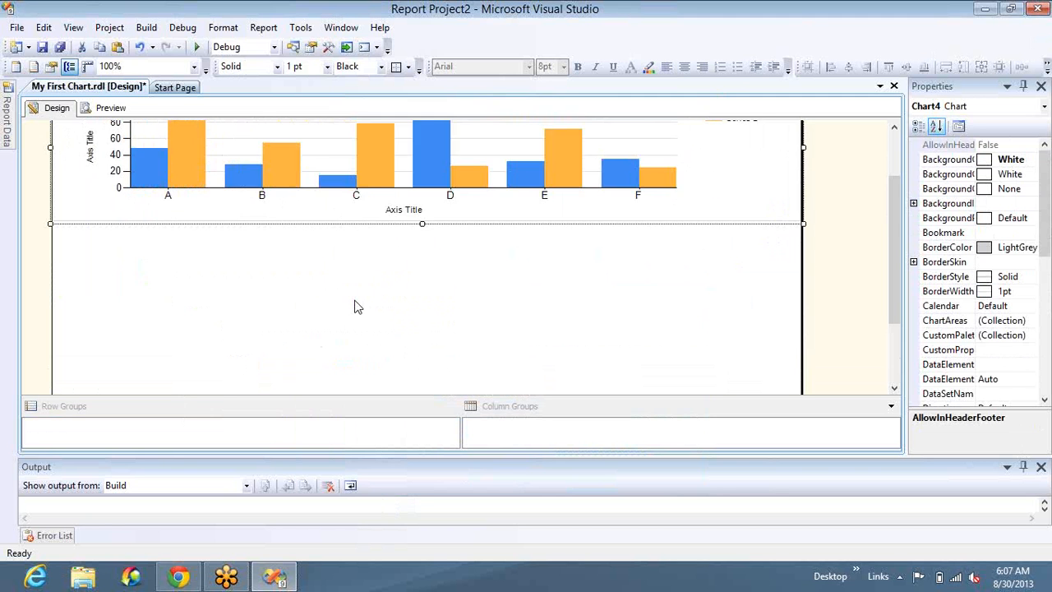
- Stretch the new chart downward to make it much taller
key(shift+Down)
key(shift+Down)
key(shift+Down)
key(shift+Down)
key(shift+Down)
key(shift+Down)
key(shift+Down)
key(shift+Down)
key(shift+Down)
key(shift+Down)
key(shift+Down)
key(shift+Down)
key(shift+Down)
key(shift+Down)
key(shift+Down)
key(shift+Down)
key(shift+Down)
key(shift+Down)
key(shift+Down)
key(shift+Down)
key(shift+Down)
key(shift+Down)
key(shift+Down)
key(shift+Down)
key(shift+Down)
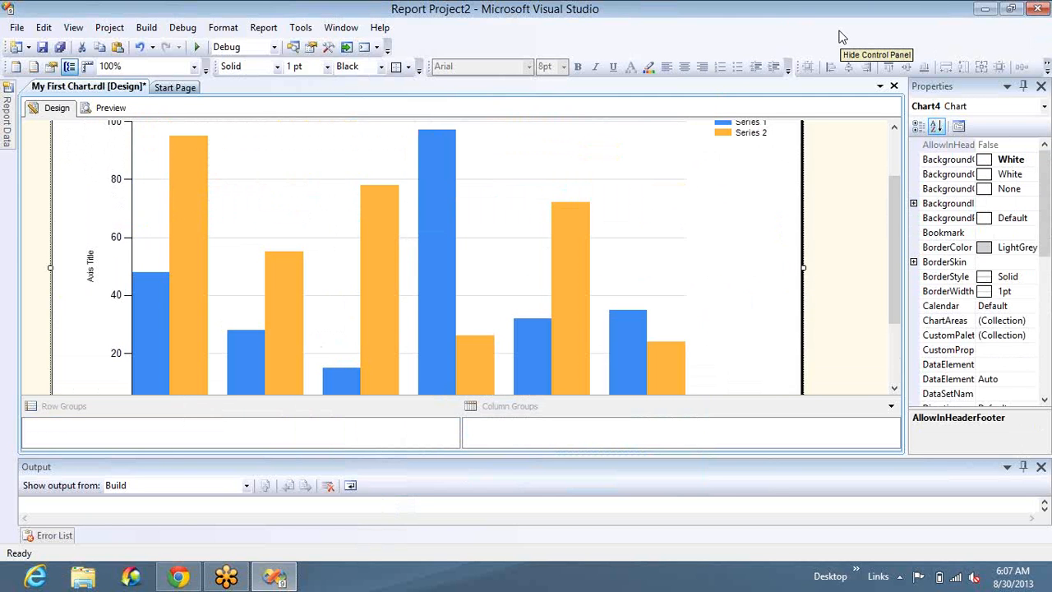
- Close the Output window to give the report design area more room
click(840, 37)
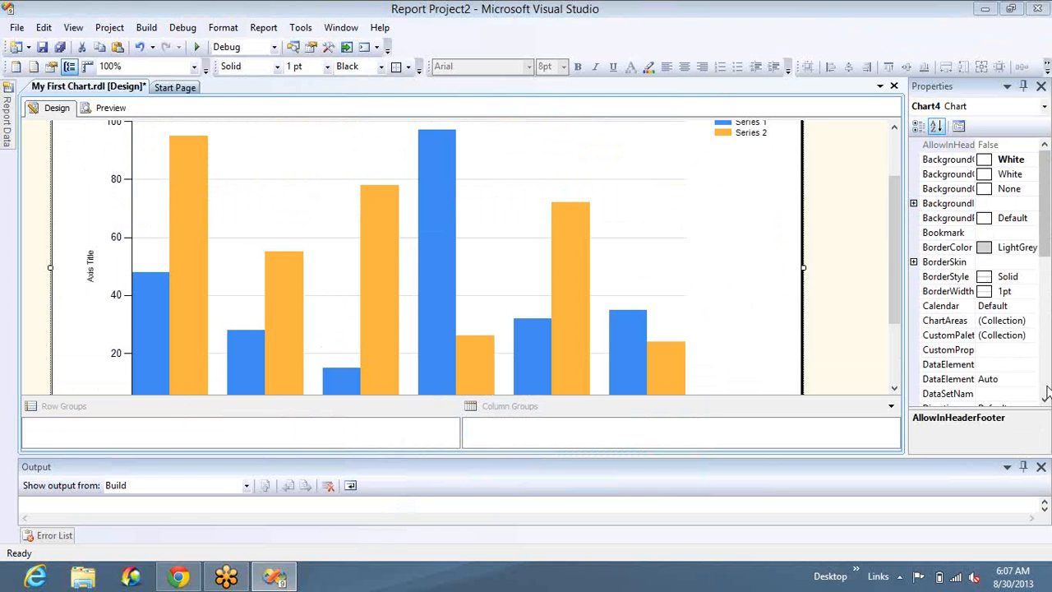
click(1045, 388)
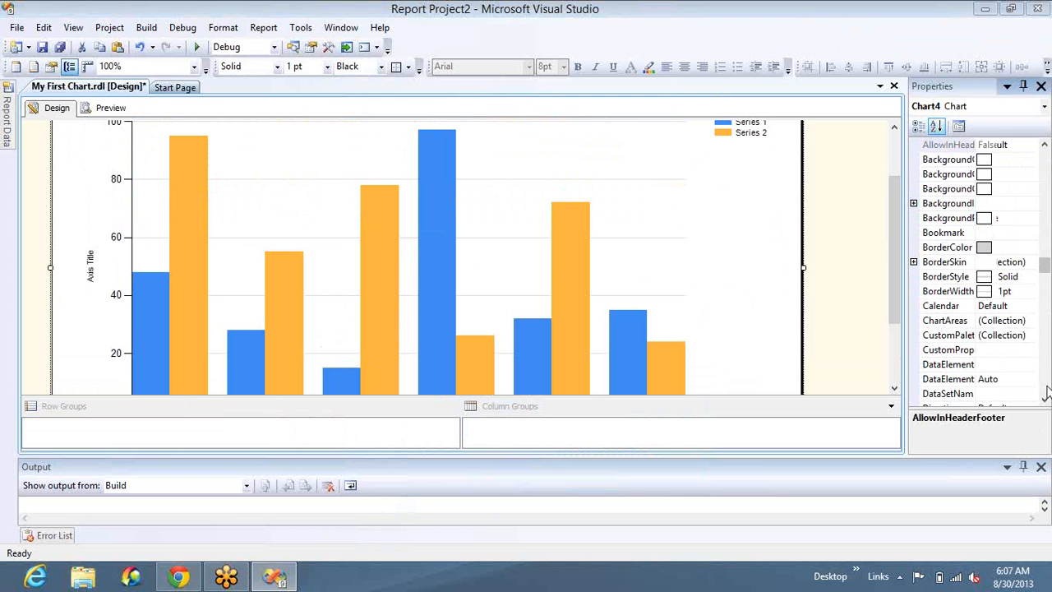
click(618, 261)
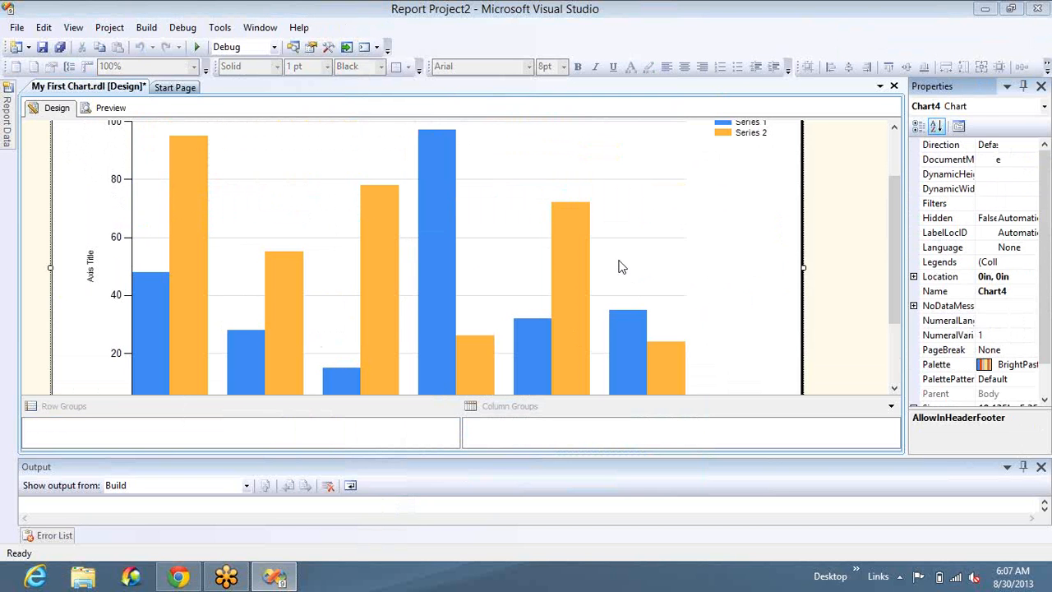
click(1041, 466)
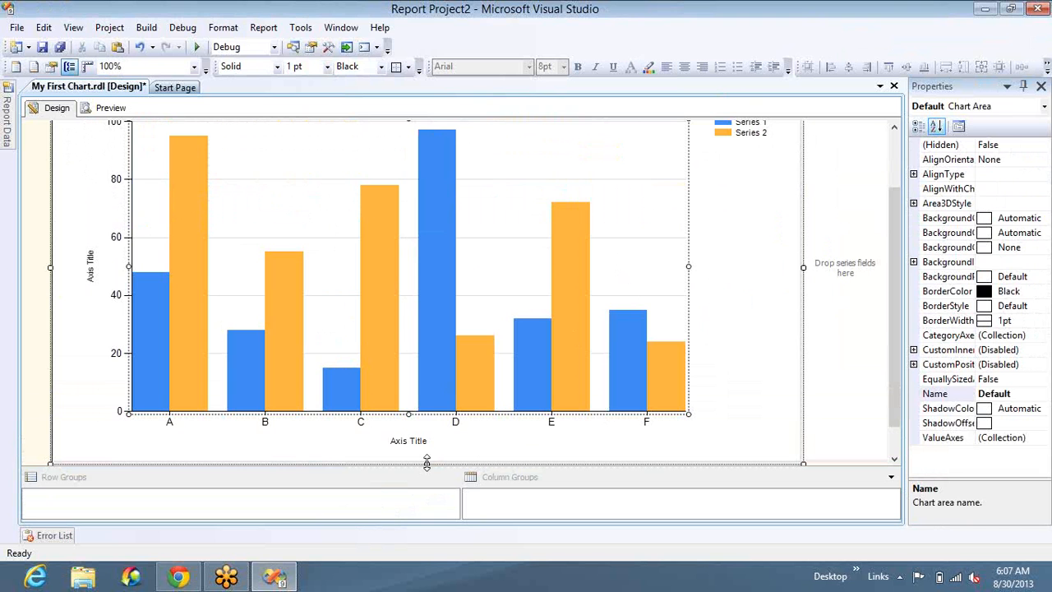
- Shorten the chart and reduce the report body's height to fit it
drag(427, 463, 427, 282)
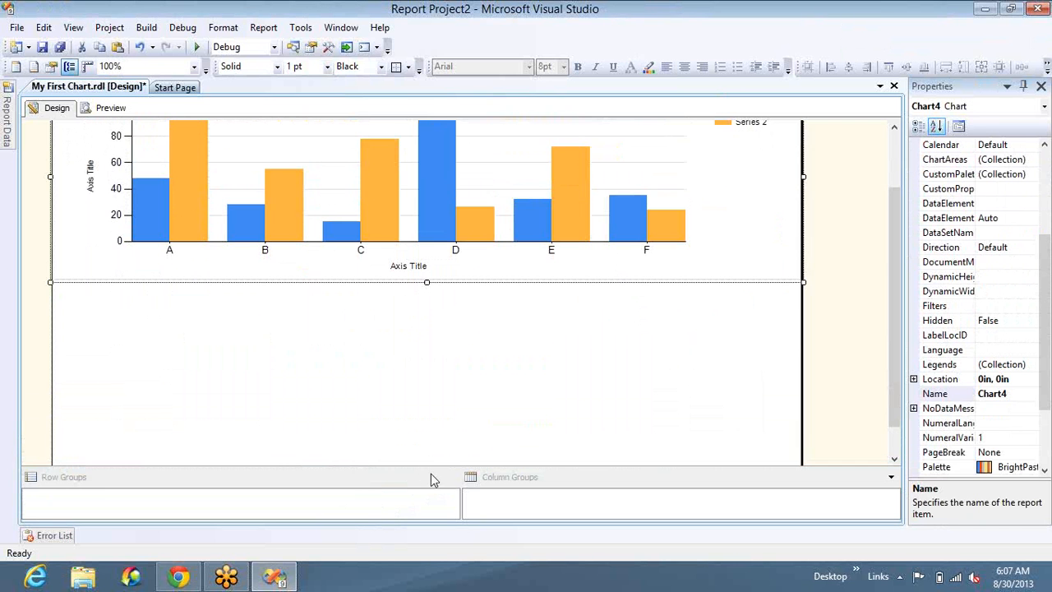
click(896, 456)
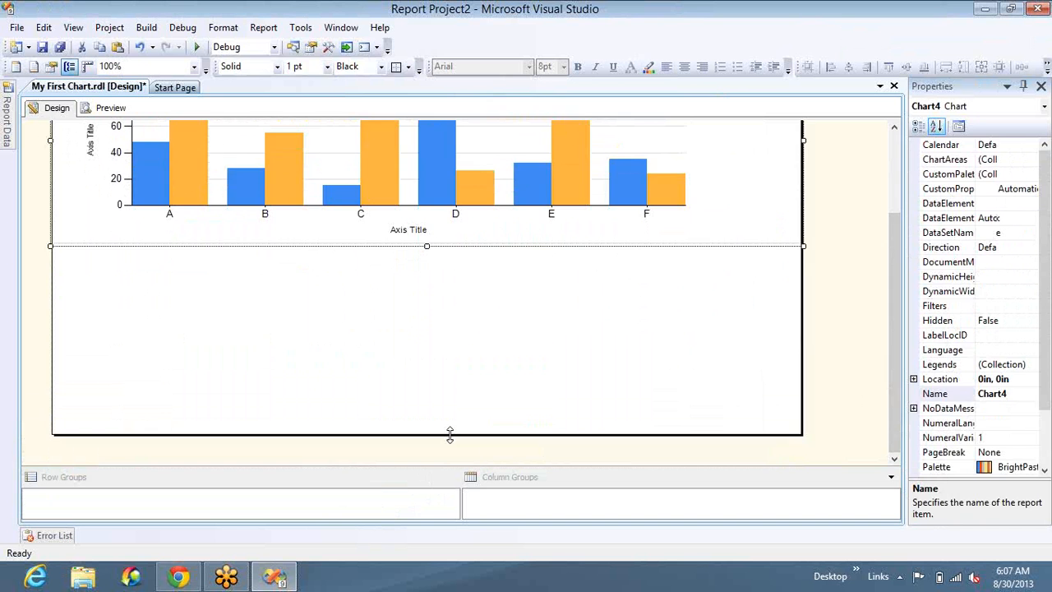
drag(450, 436, 449, 324)
- Open the chart's vertical axis title for editing
click(464, 232)
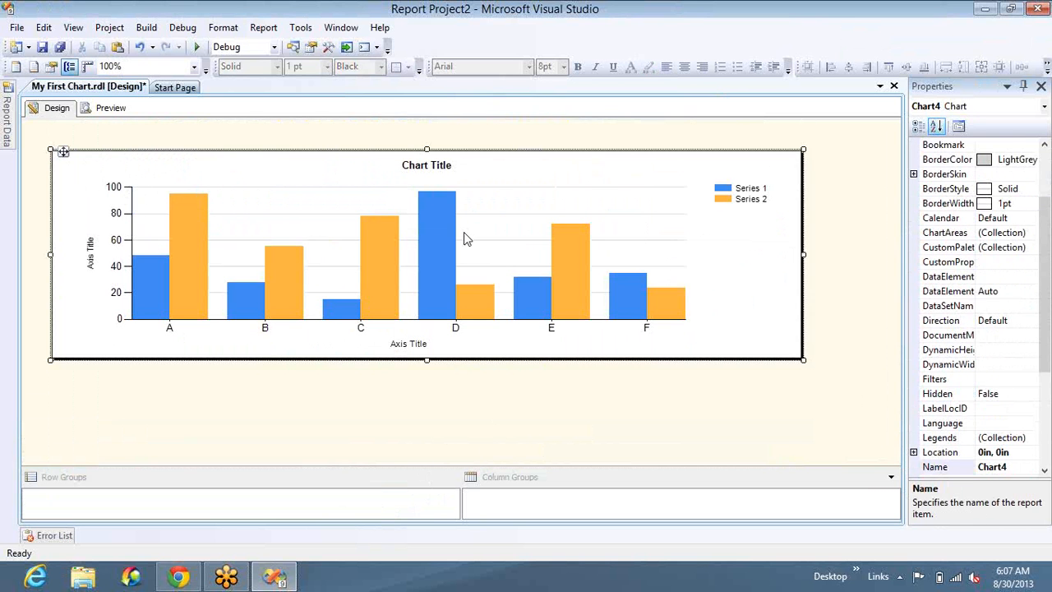
click(450, 230)
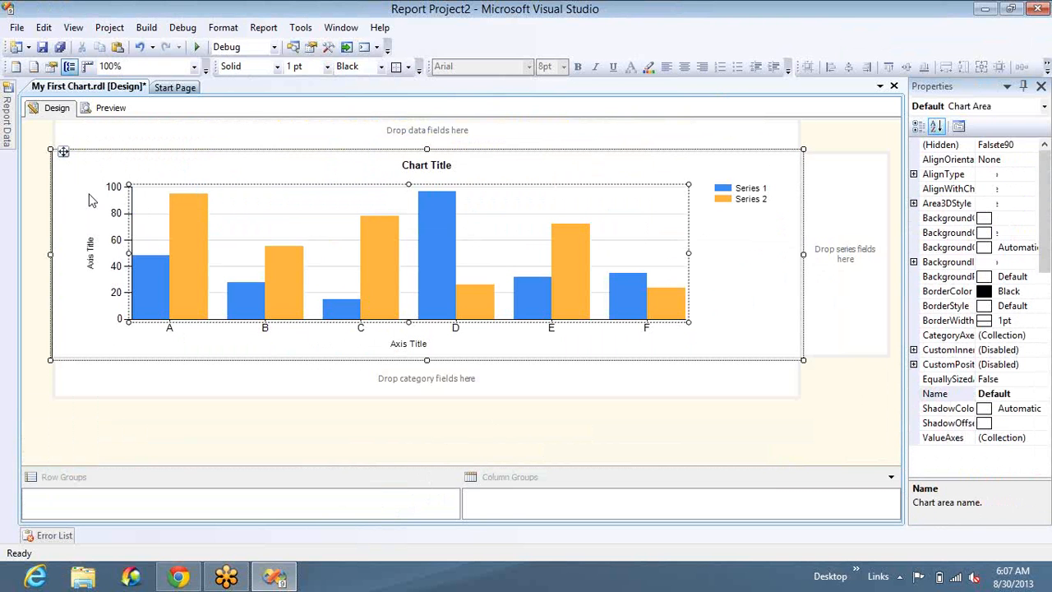
double_click(91, 241)
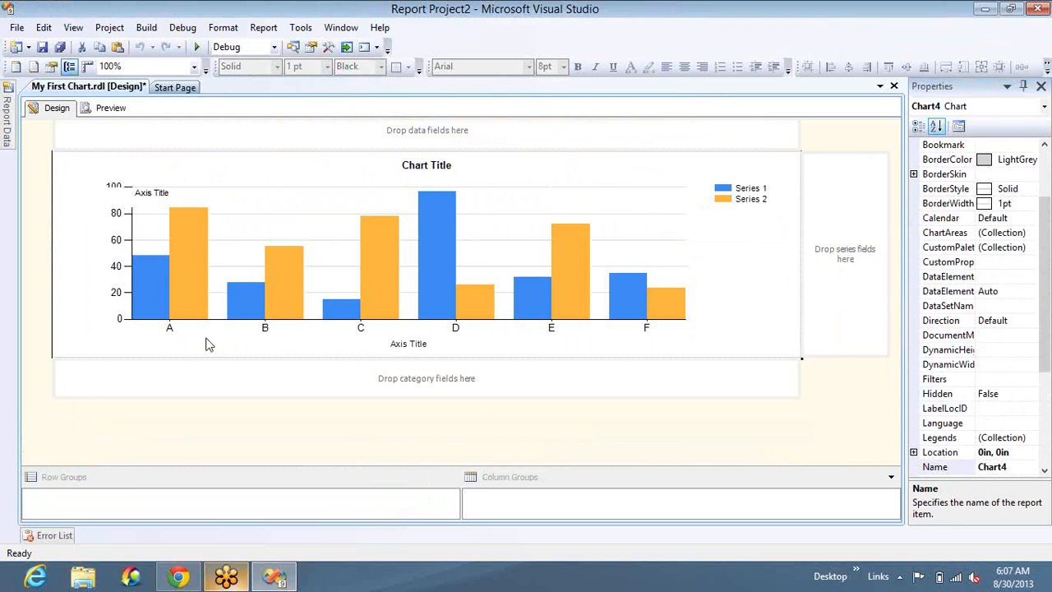
- Show the Solution Explorer and open the ADV_DS dataset's query in the Query Designer
click(292, 47)
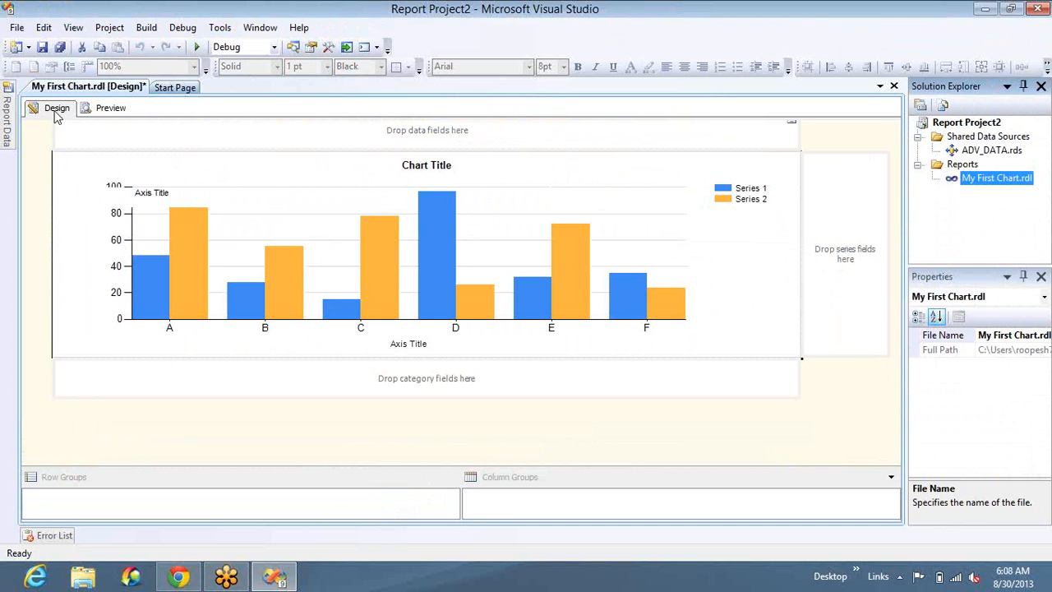
click(6, 123)
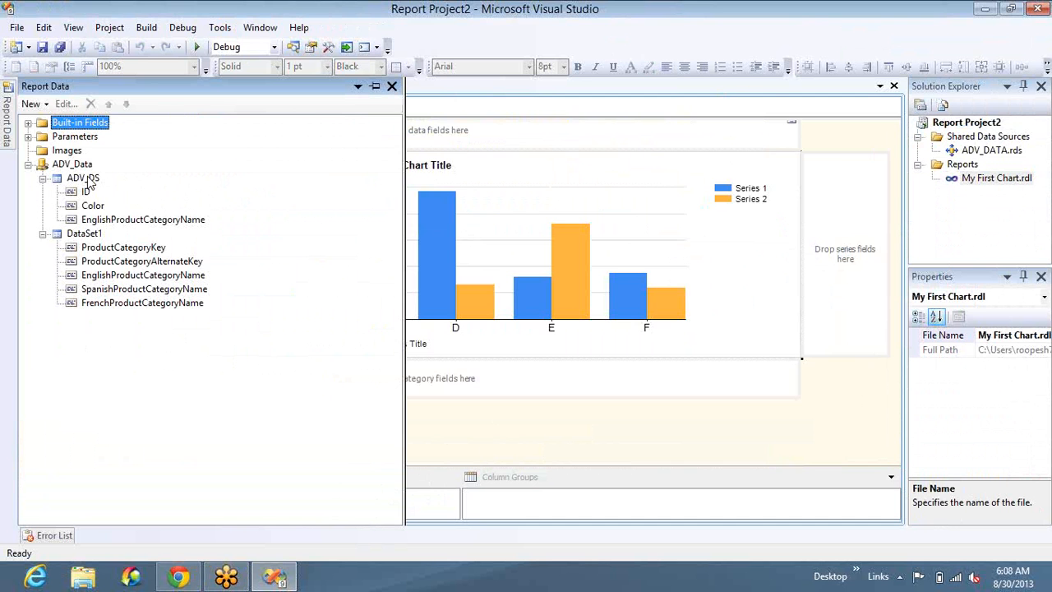
double_click(83, 178)
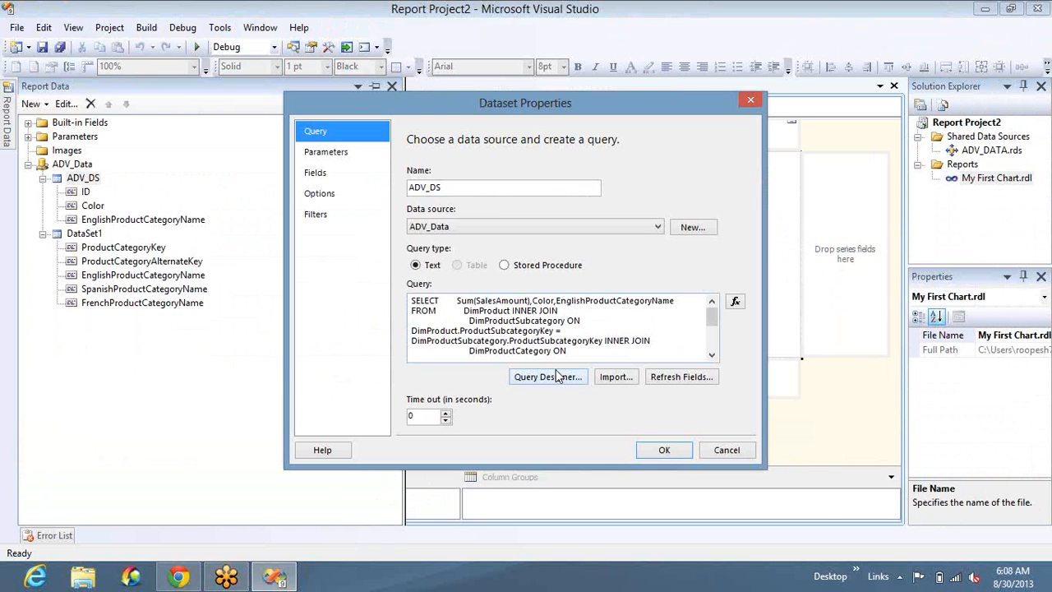
click(549, 376)
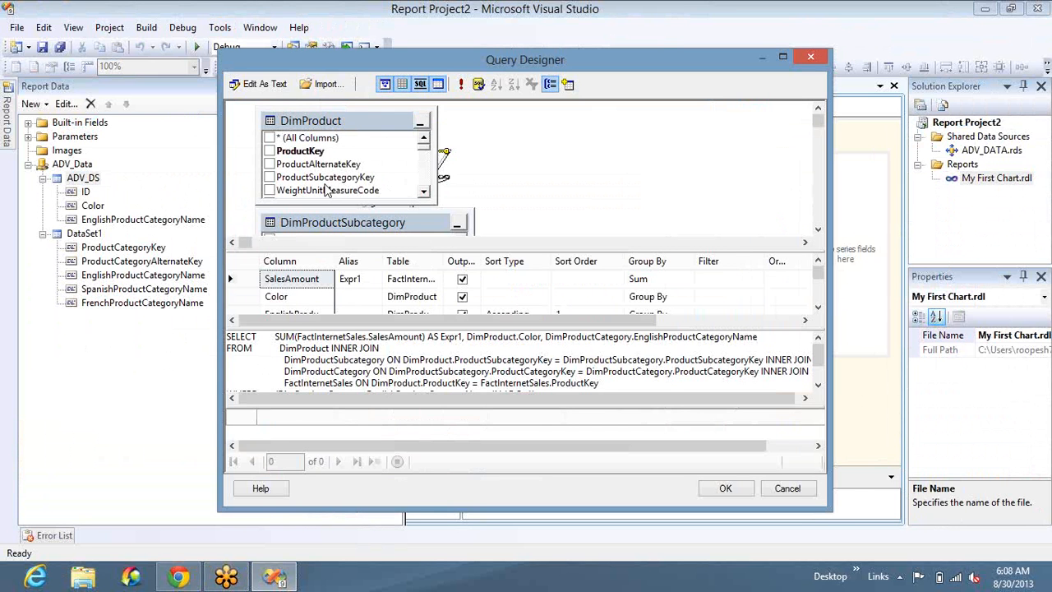
- Remove all column expressions from the SELECT clause of the ADV_DS query
click(348, 343)
key(shift+End)
key(Delete)
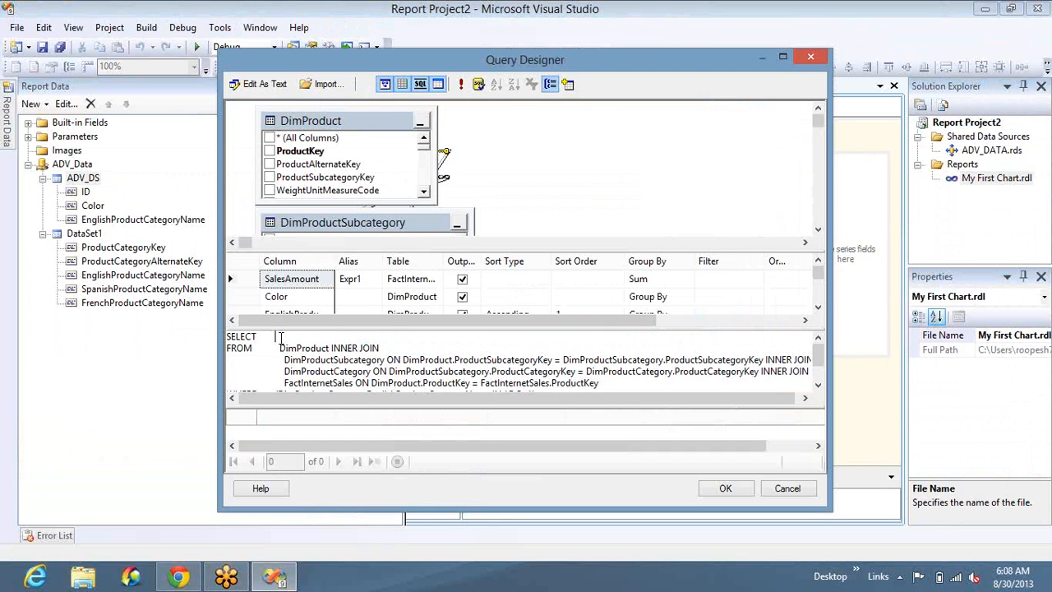
- Delete the query's WHERE, GROUP BY and ORDER BY clauses, keeping only the empty SELECT and the joined tables in FROM
key(Down)
key(Down)
key(Down)
key(Down)
key(Down)
key(Down)
key(Down)
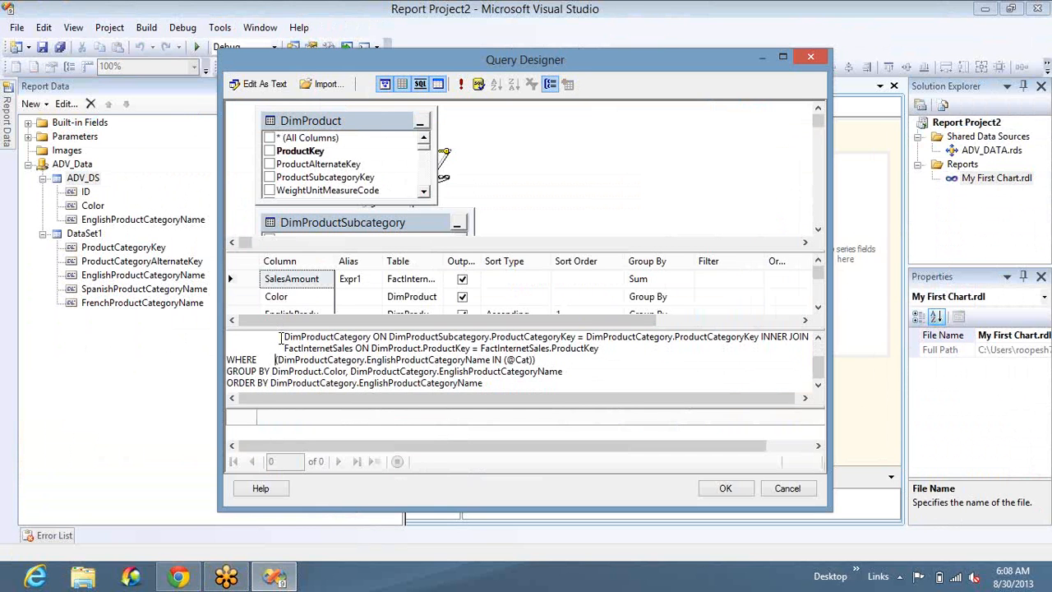
key(ctrl+shift+End)
key(Delete)
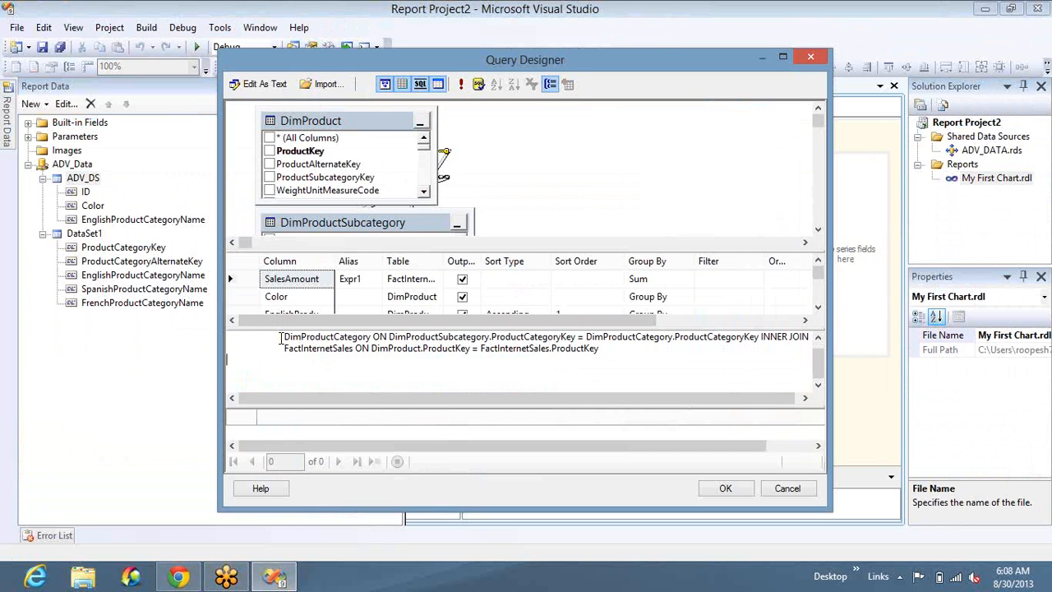
key(Up)
key(Up)
key(Up)
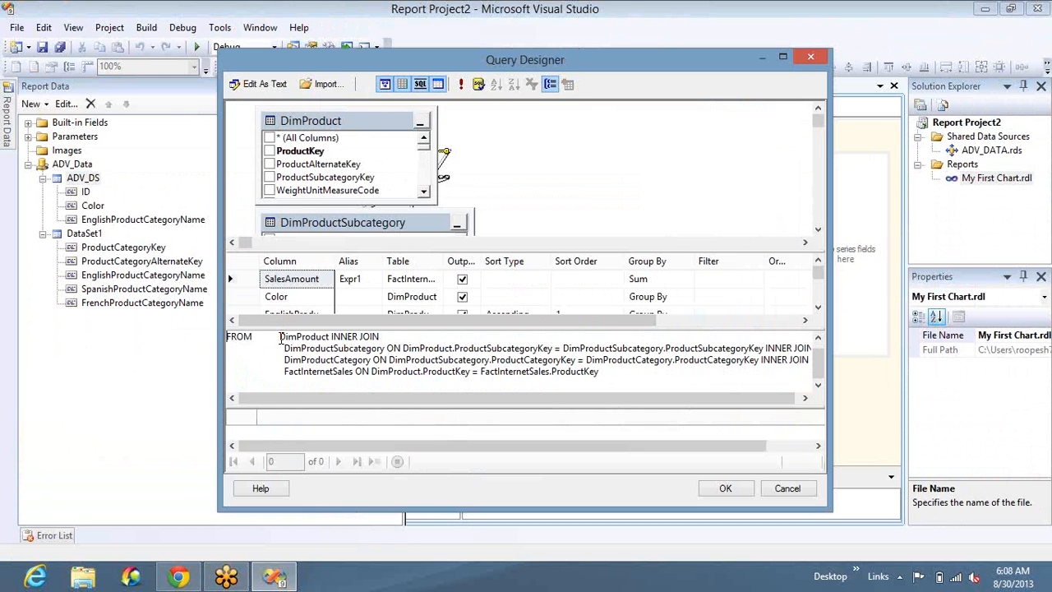
text(SELECT)
key(Return)
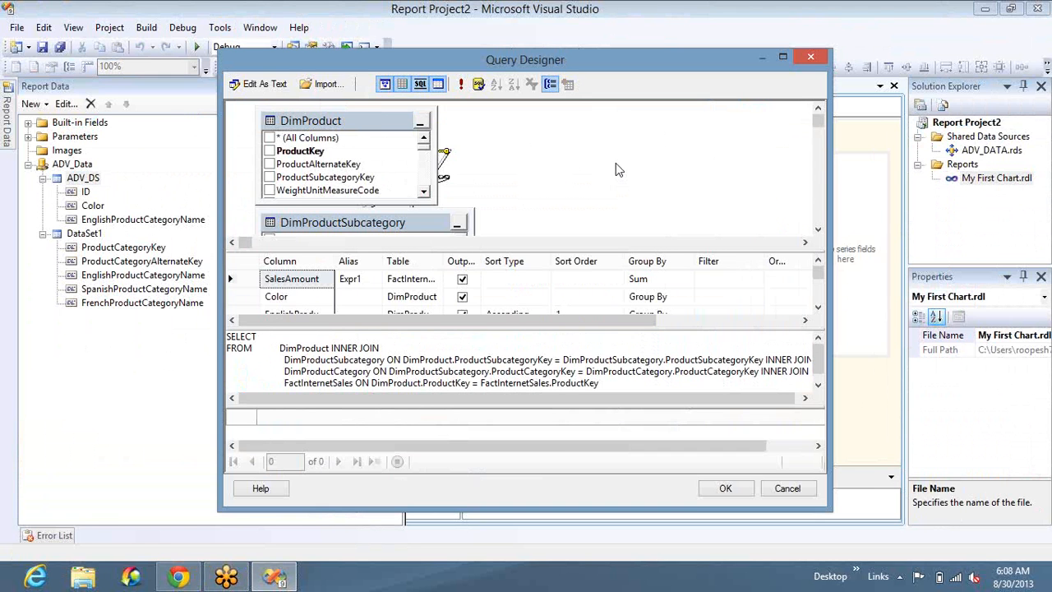
click(819, 233)
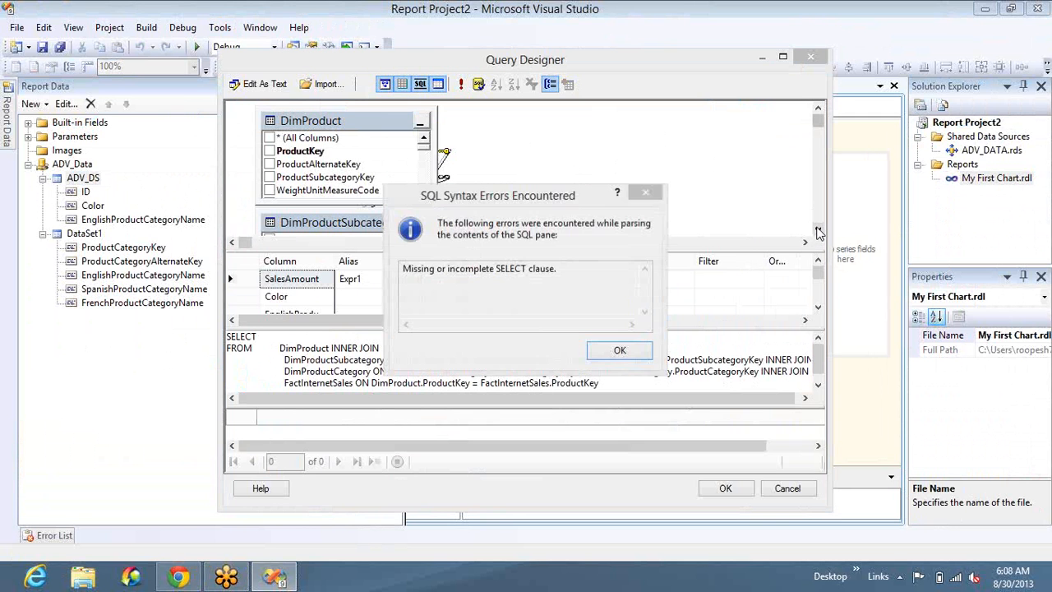
click(620, 352)
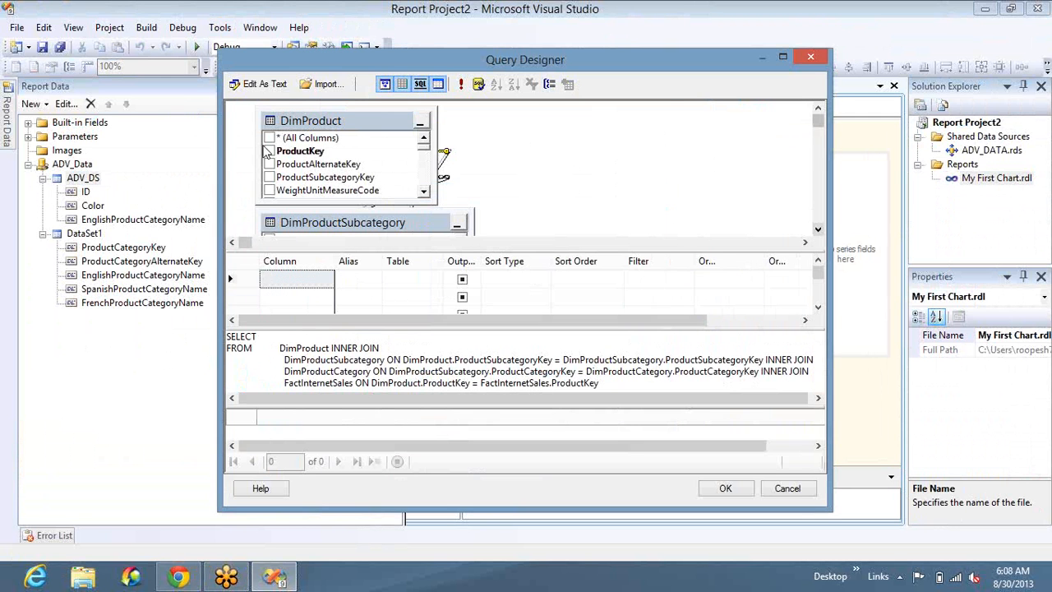
- Add the SalesAmount and TaxAmt columns of FactInternetSales to the ADV_DS query output
click(819, 230)
click(818, 230)
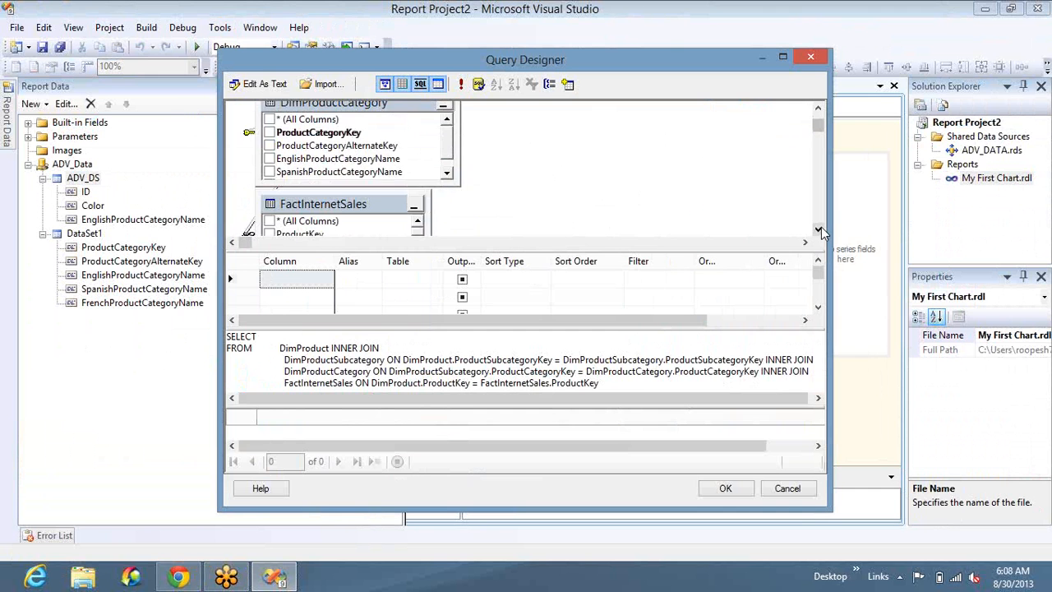
click(819, 231)
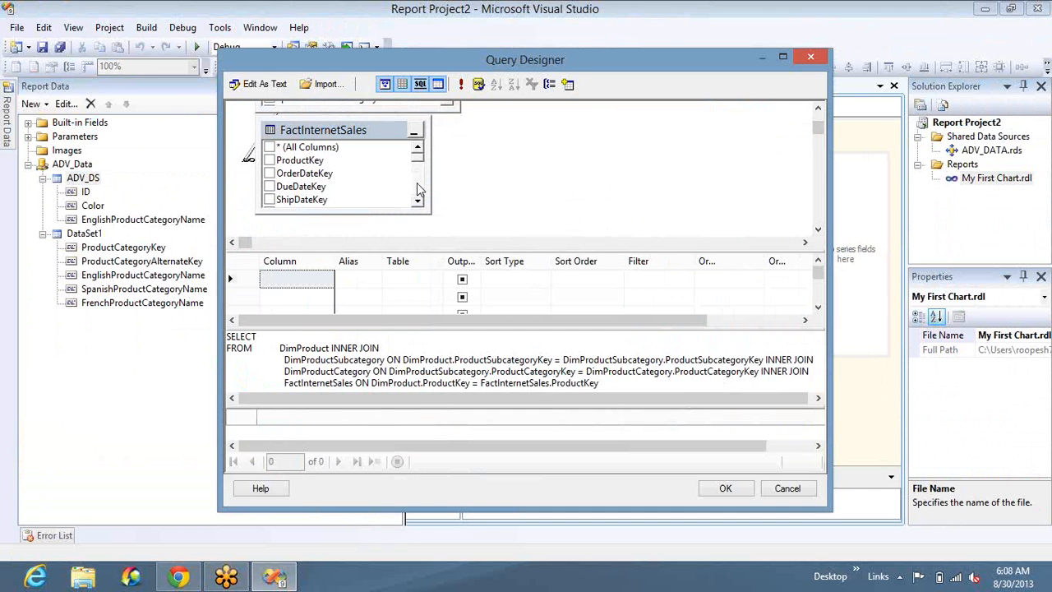
scroll(418, 189, down, 4)
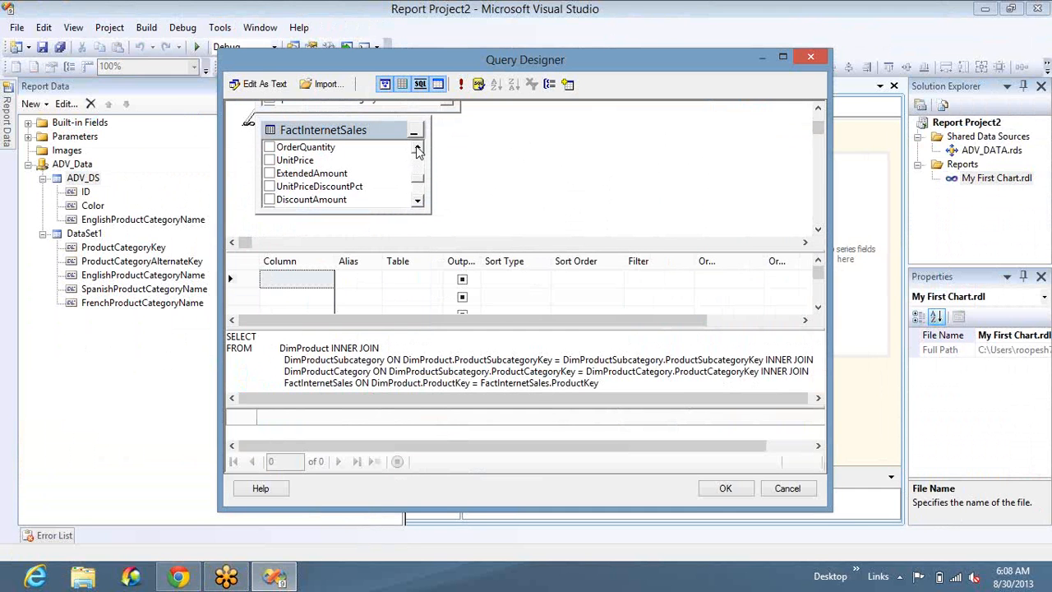
scroll(416, 198, down, 1)
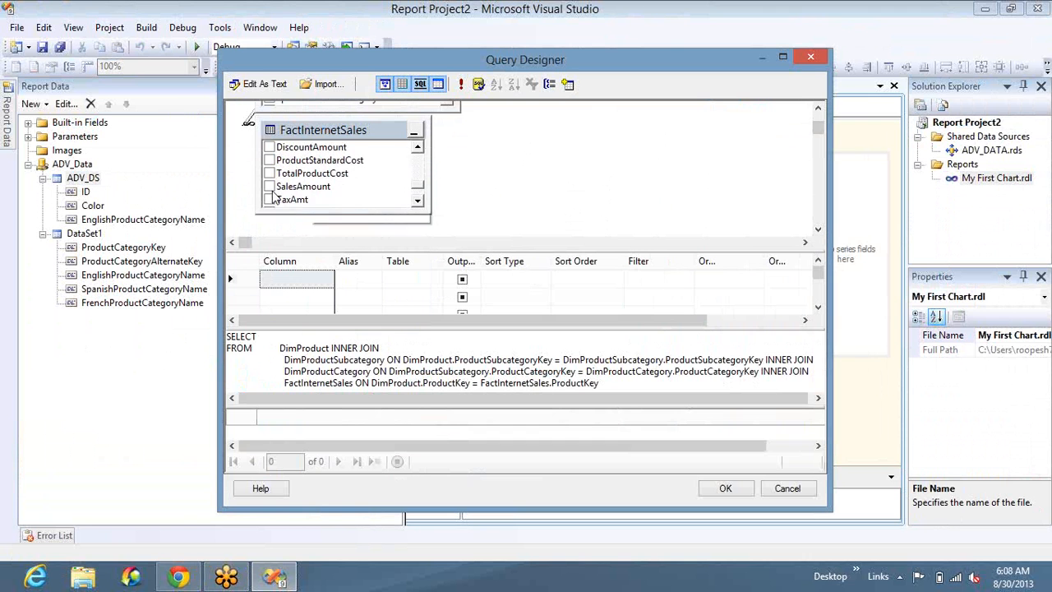
click(270, 187)
click(269, 200)
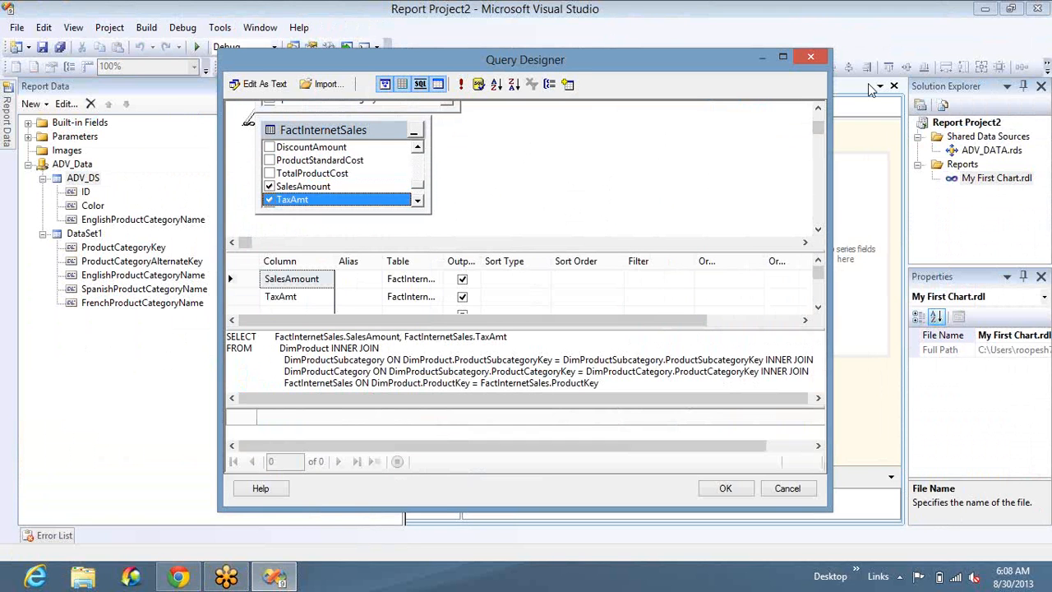
- Add EnglishProductSubcategoryName from DimProductSubcategory and EnglishProductCategoryName from DimProductCategory to the query output
scroll(818, 119, up, 2)
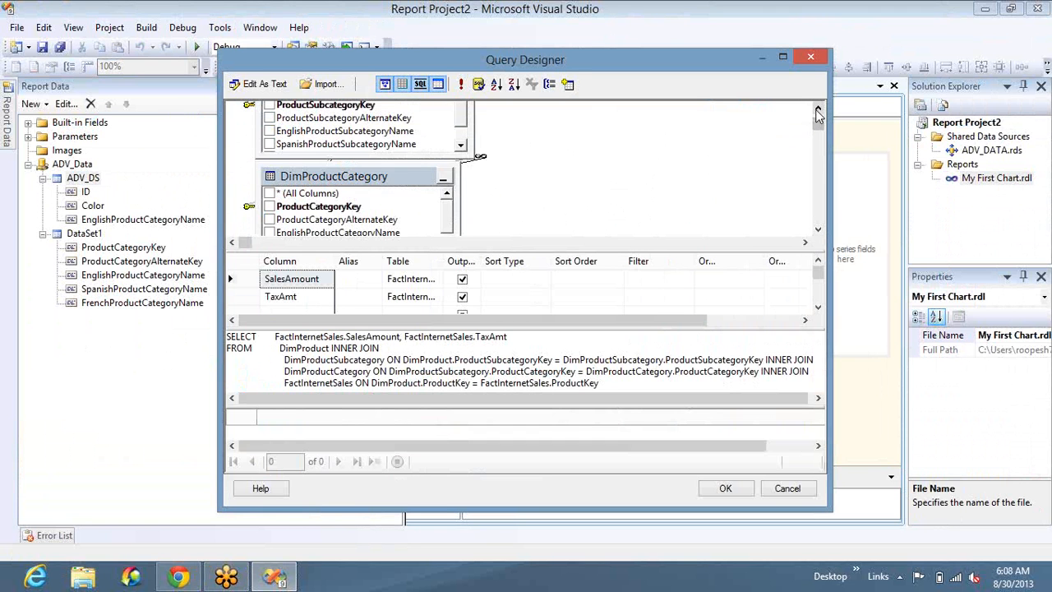
click(269, 130)
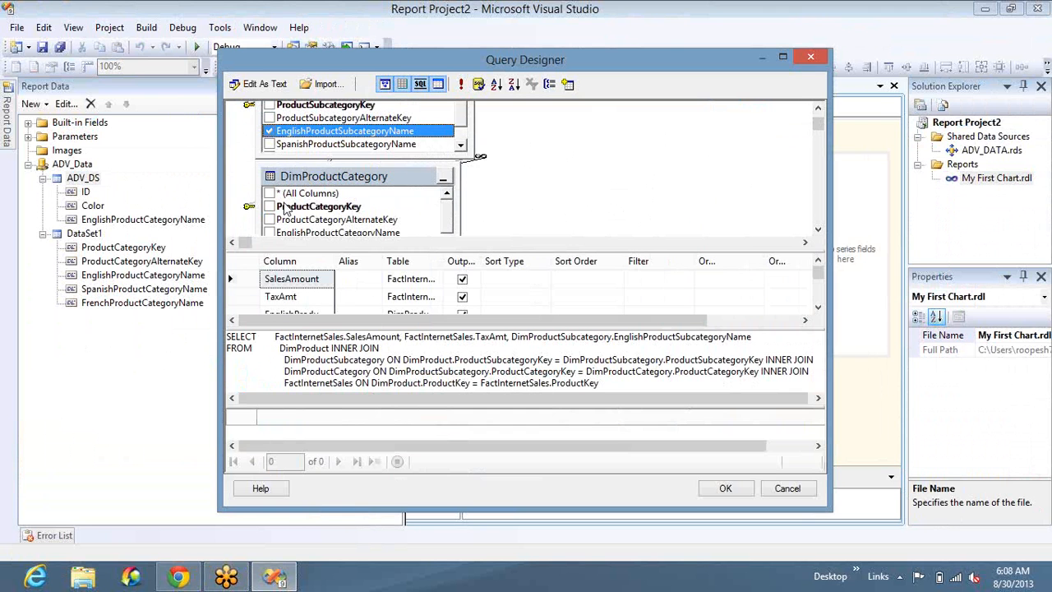
click(269, 233)
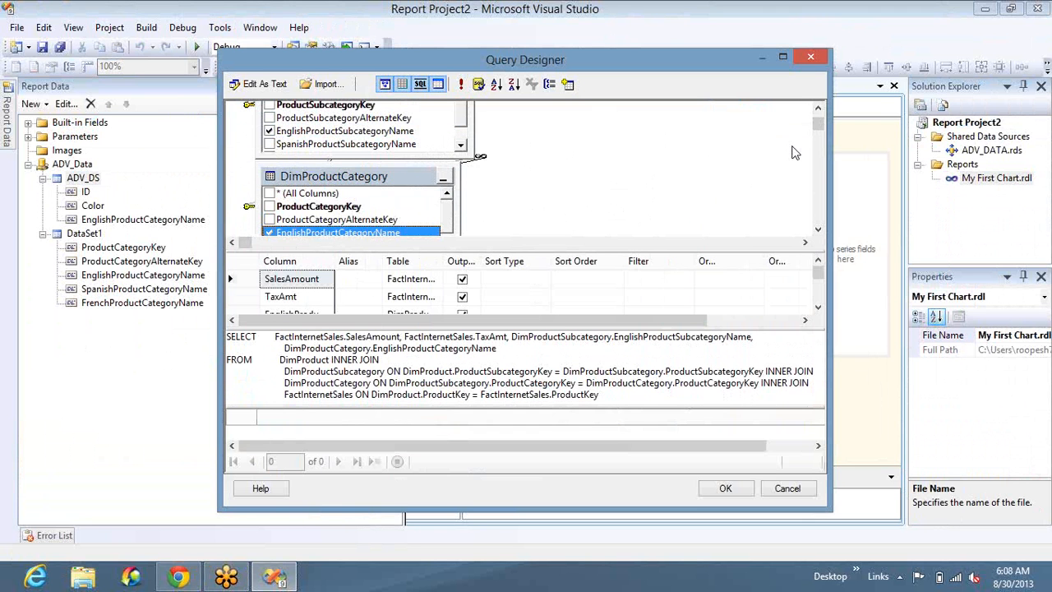
- Add EnglishProductName and Color from DimProduct to the query output and save the ADV_DS dataset
click(818, 109)
click(818, 109)
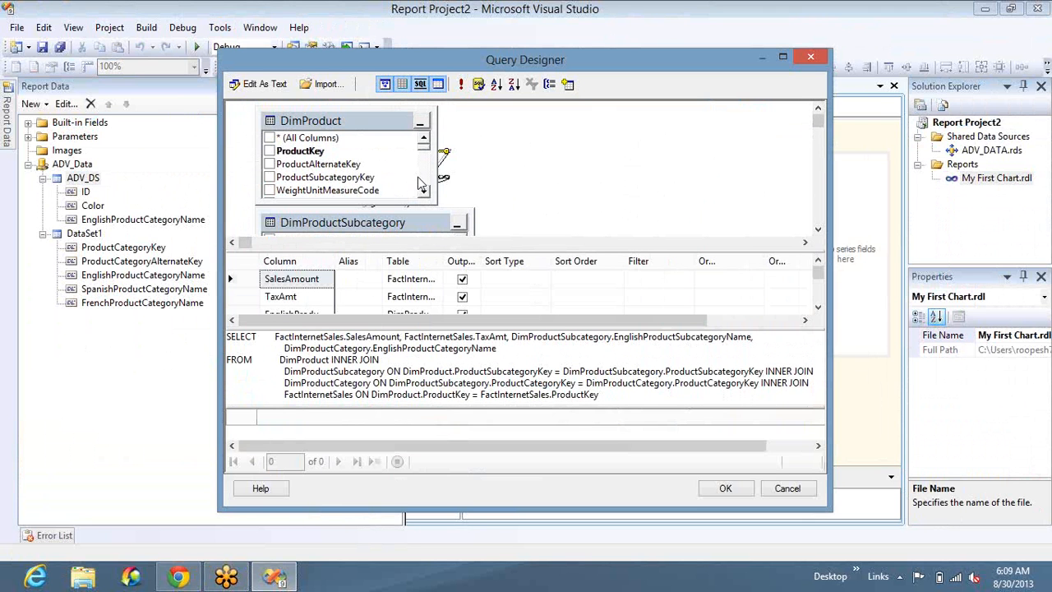
scroll(426, 181, down, 2)
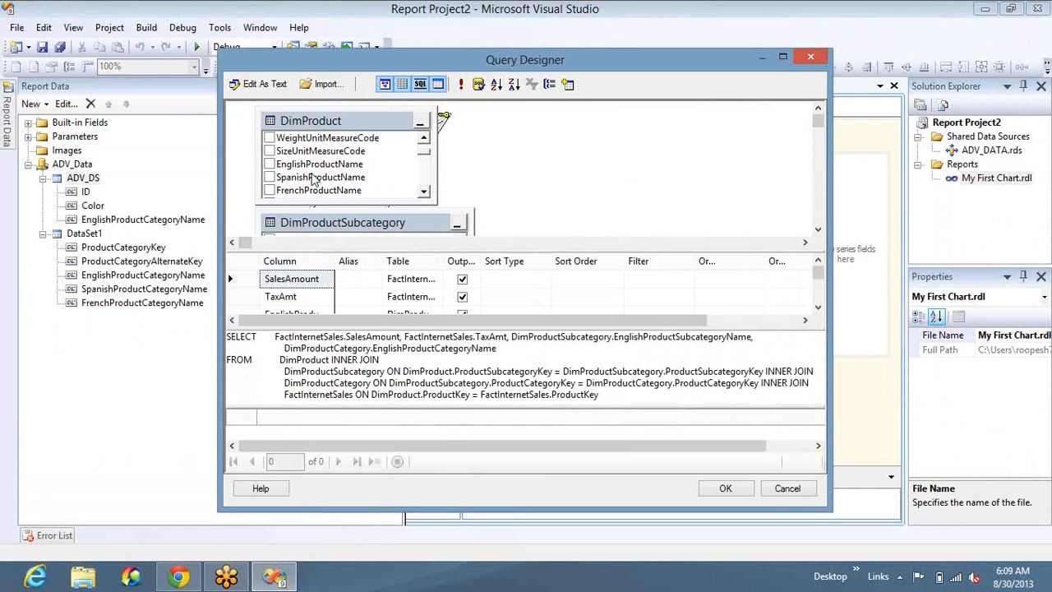
click(269, 164)
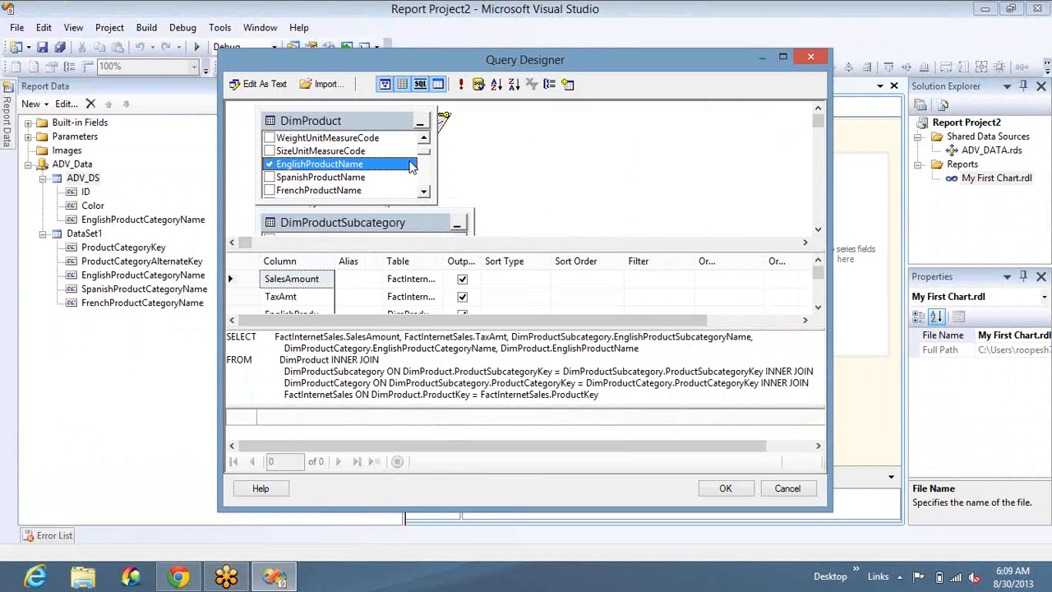
scroll(426, 181, down, 2)
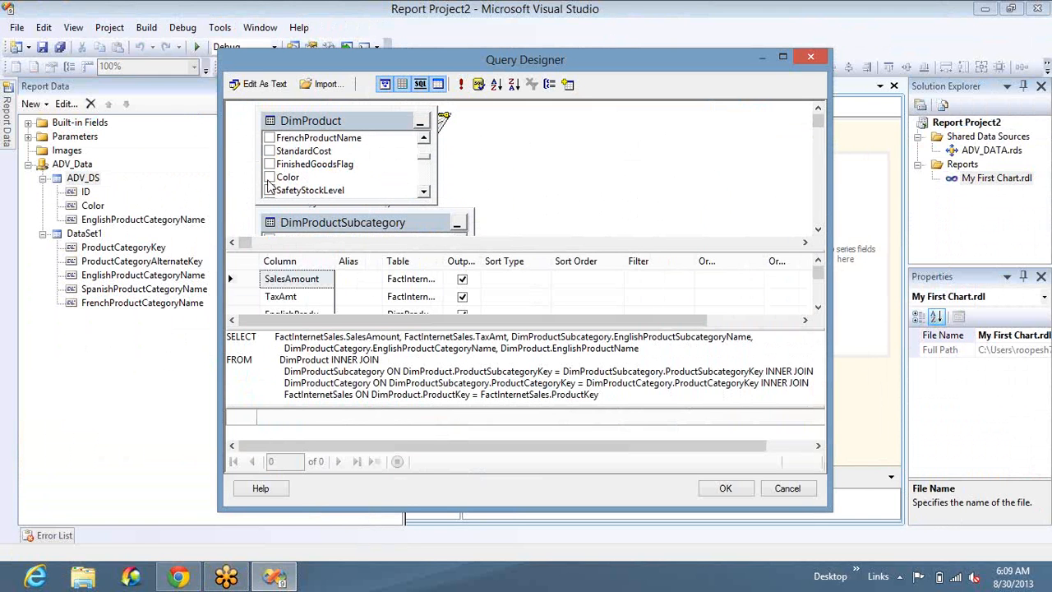
click(269, 177)
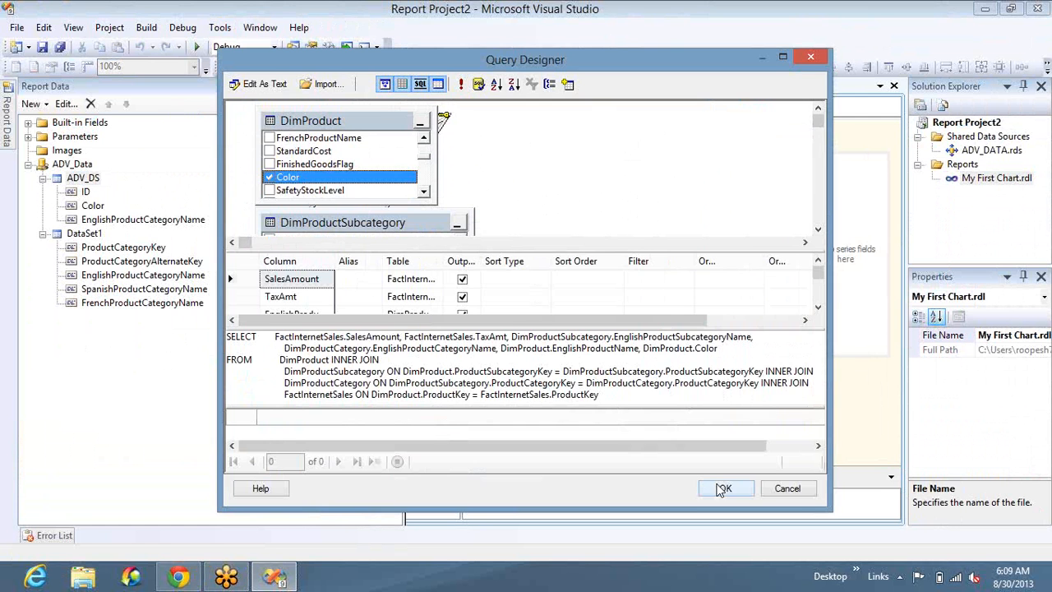
click(723, 490)
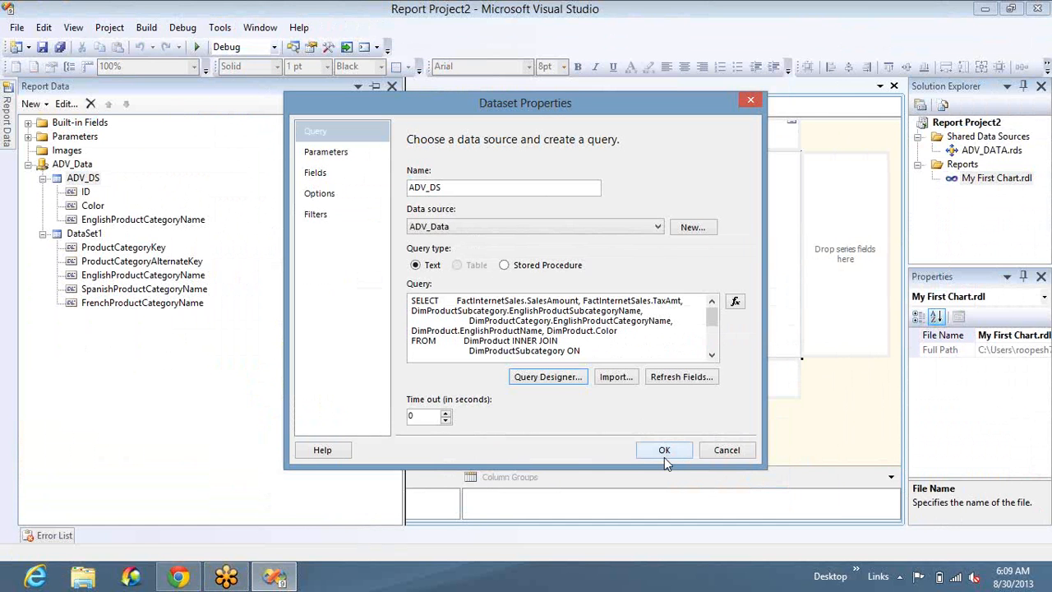
click(665, 451)
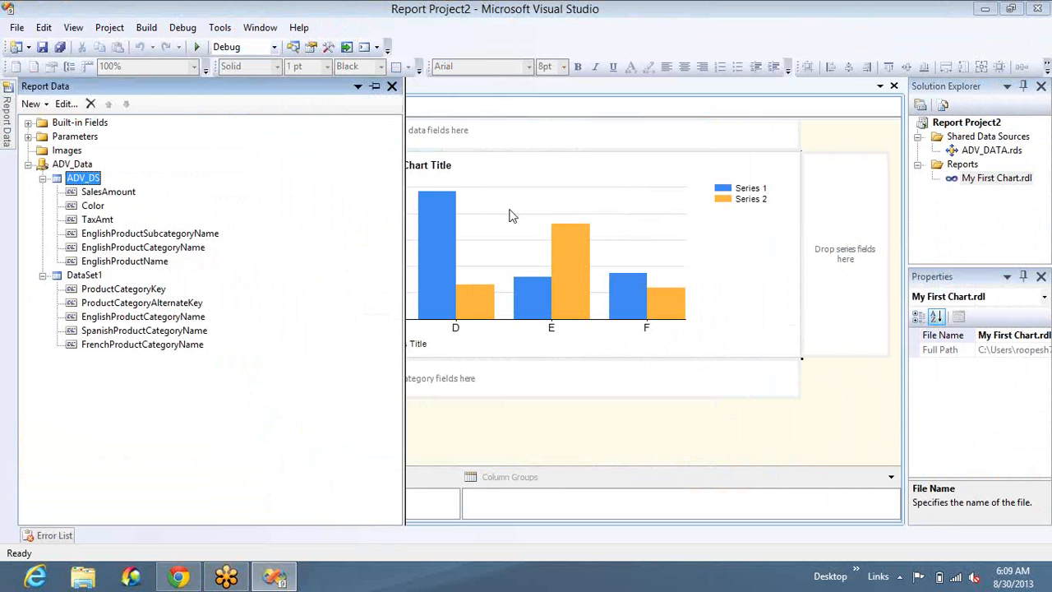
- Add SalesAmount and TaxAmt from ADV_DS to the chart as data fields
click(792, 125)
mouse_move(826, 135)
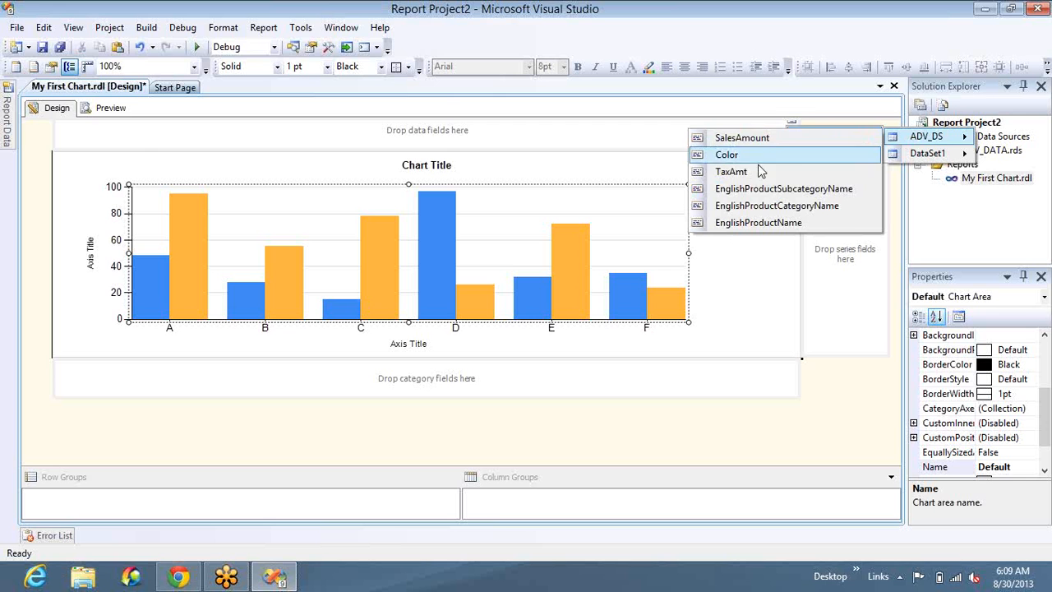
click(759, 140)
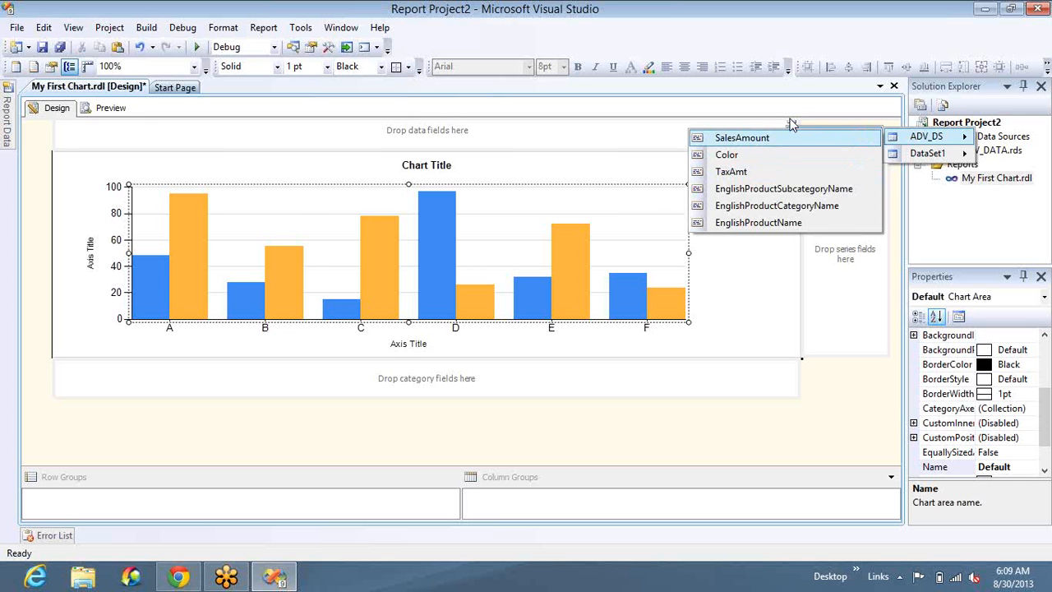
click(792, 125)
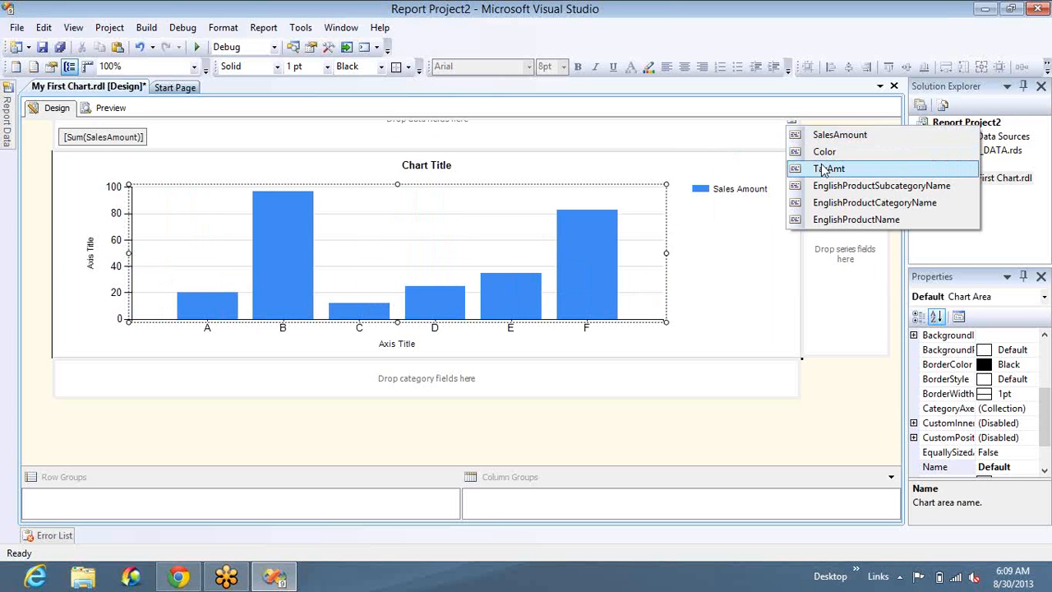
click(824, 168)
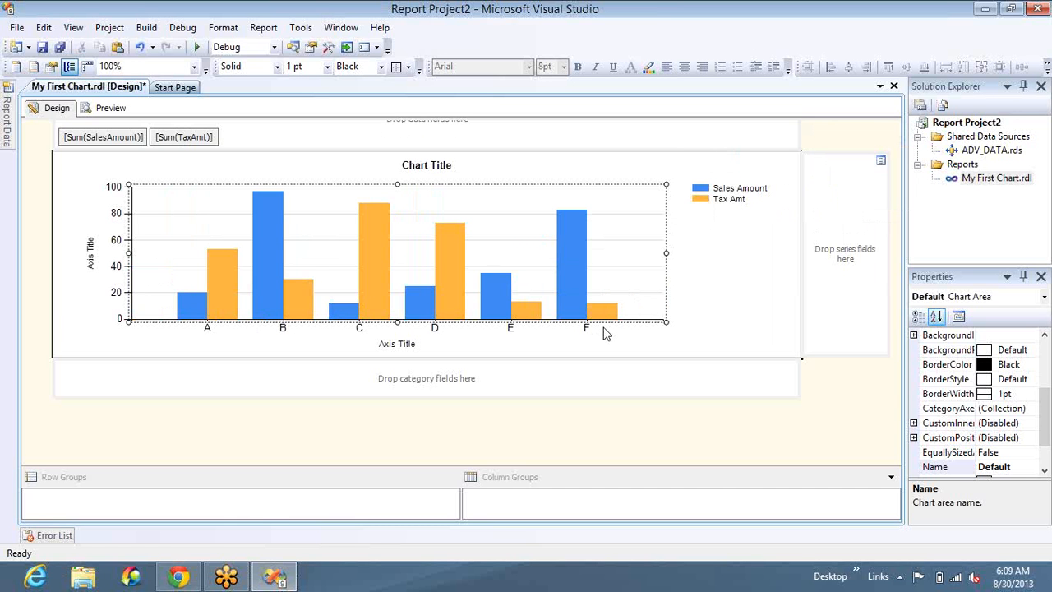
- Add Color as the chart's category field and preview the report
click(792, 365)
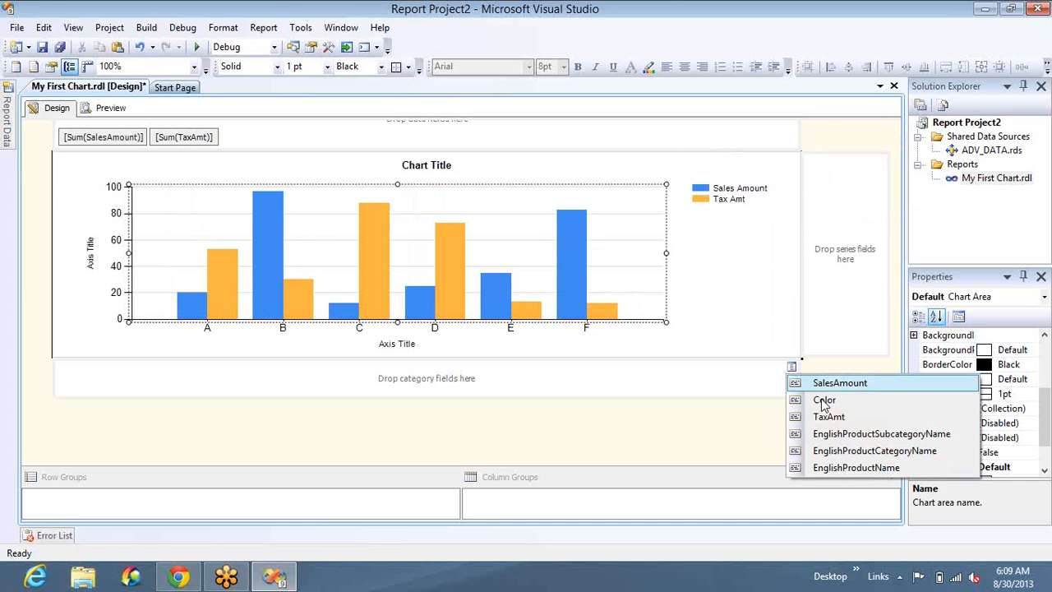
click(825, 403)
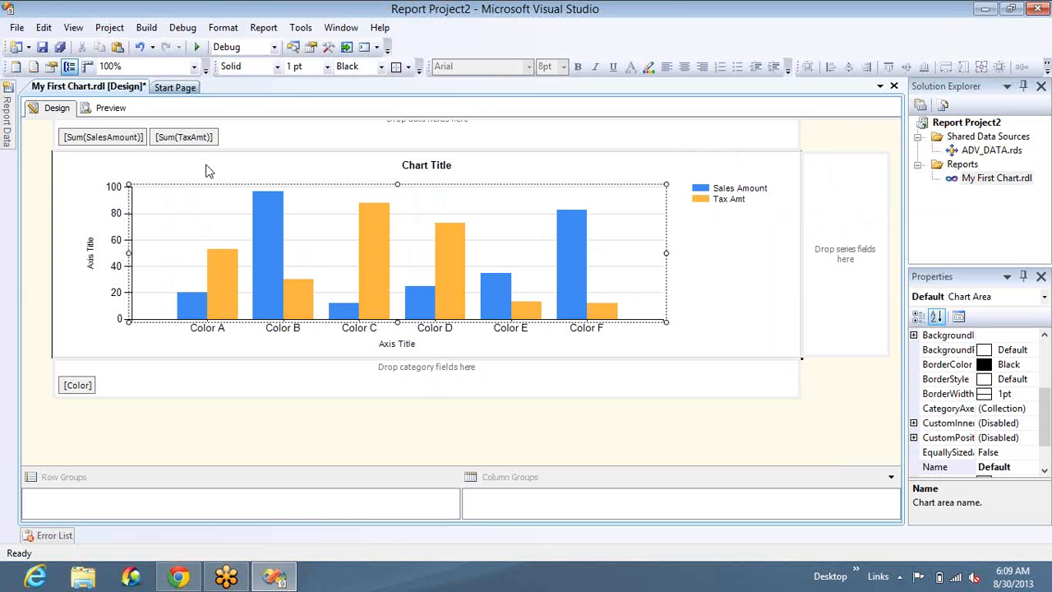
click(115, 114)
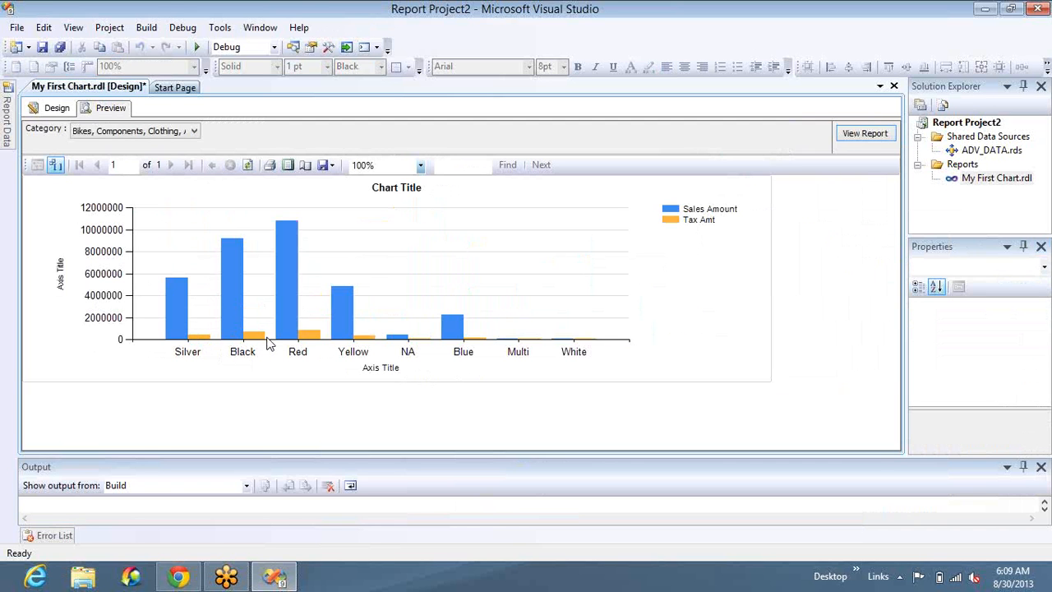
- Change the chart type to Stacked Column in the report design and preview the report
click(33, 111)
right_click(320, 232)
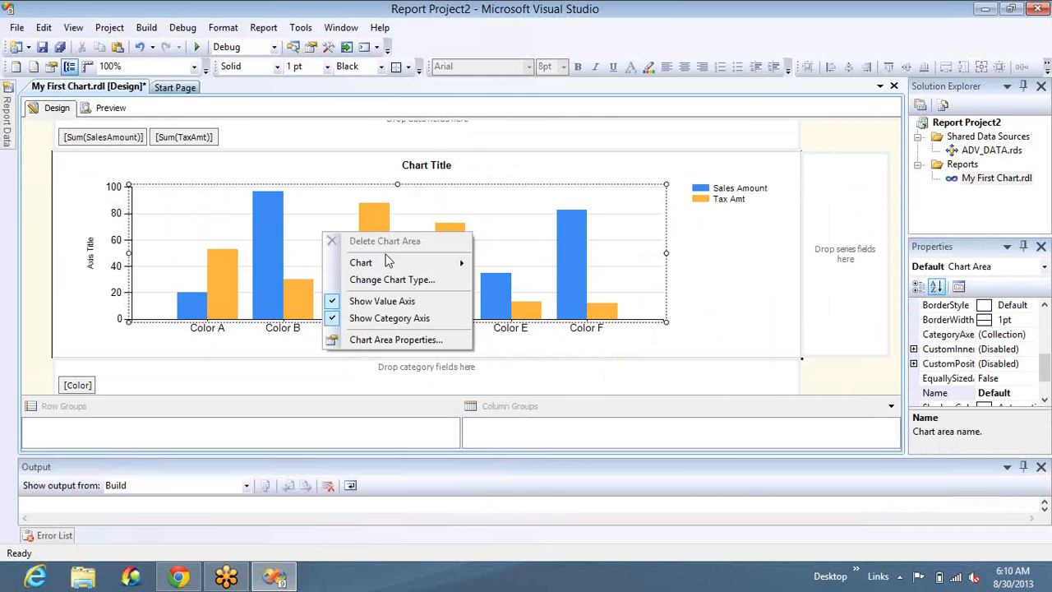
click(411, 279)
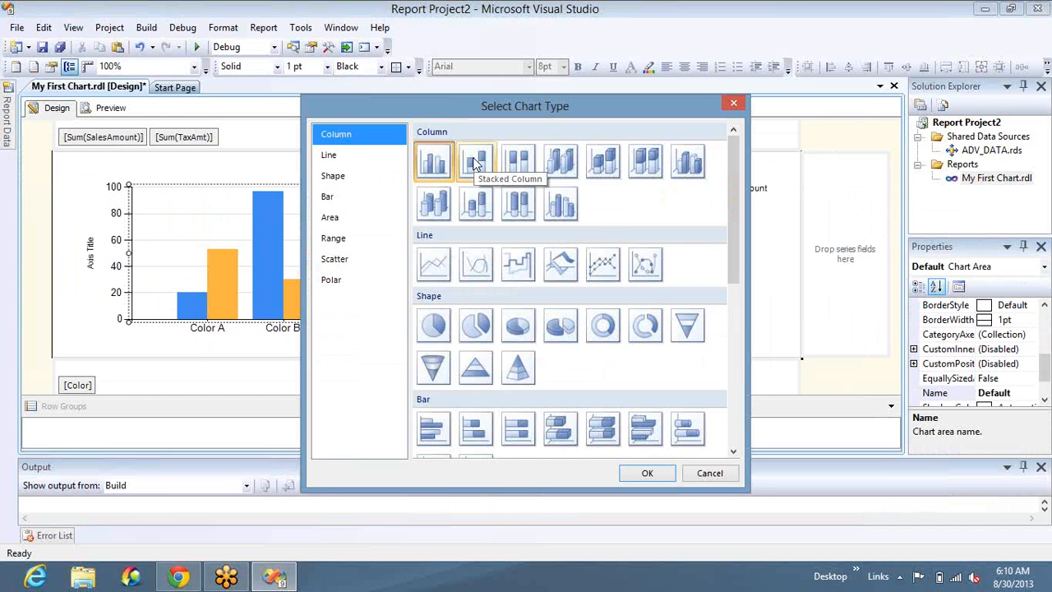
click(476, 163)
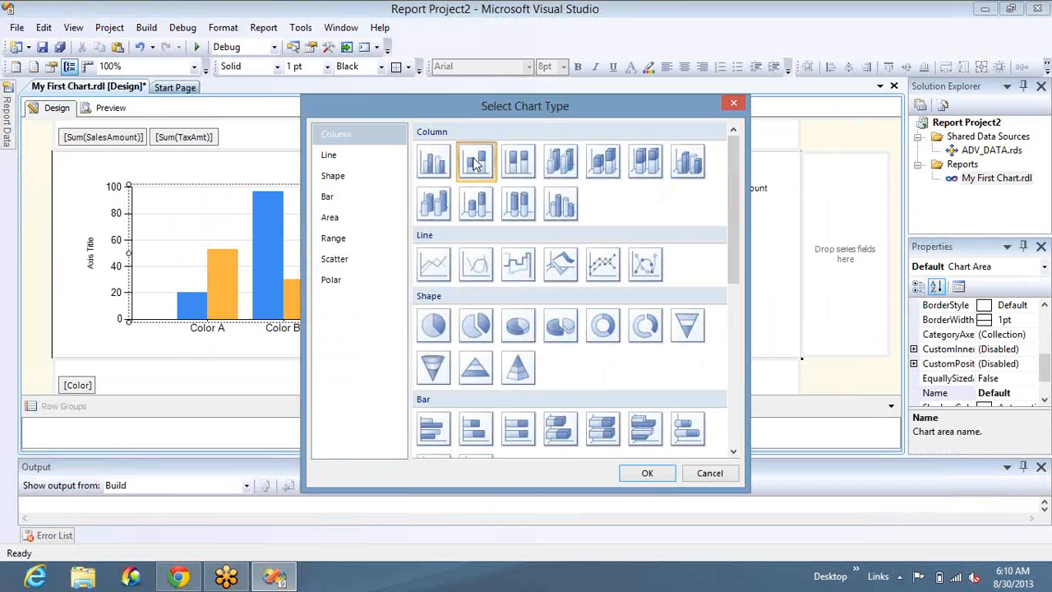
click(655, 481)
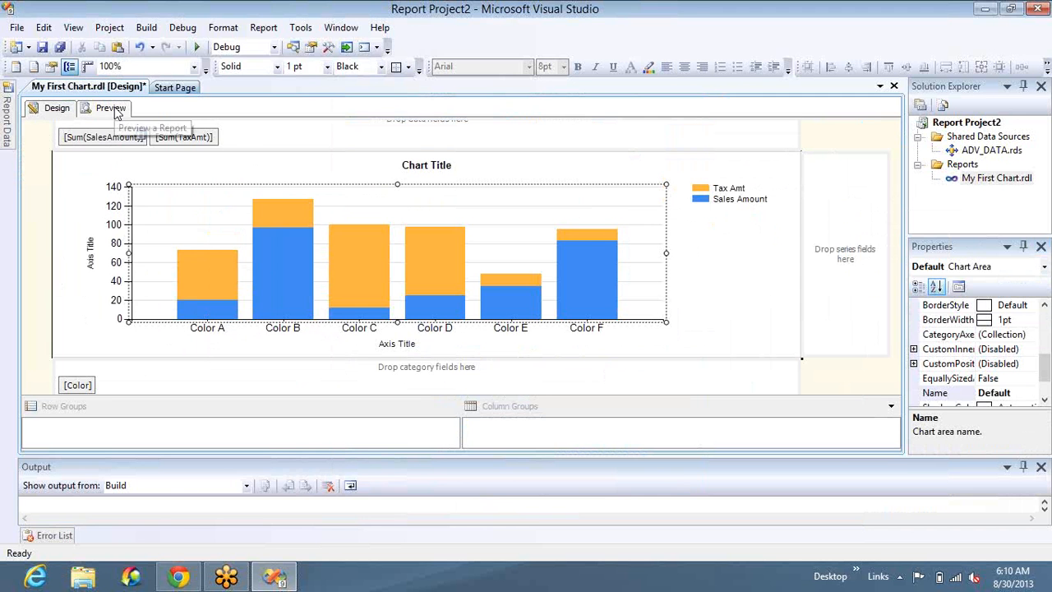
click(116, 114)
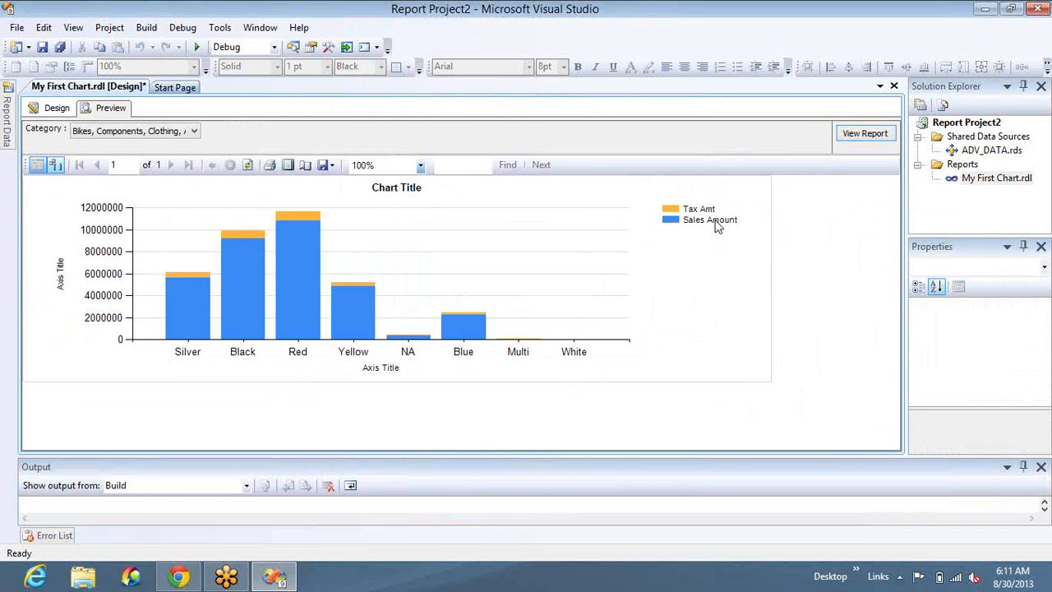
- Change the chart type to 100% stacked column in the report design and preview the report
click(56, 110)
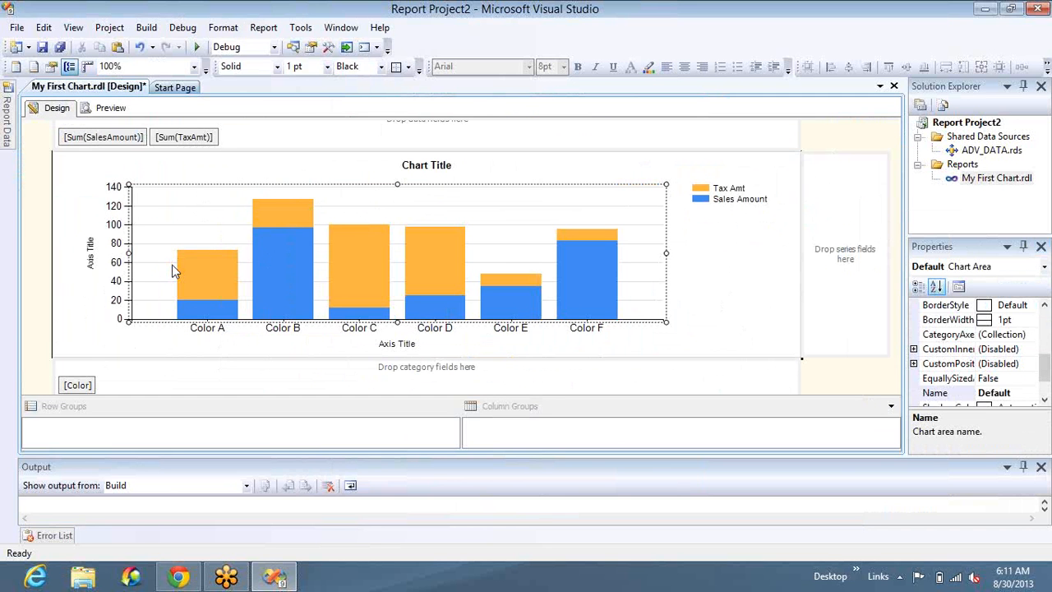
right_click(236, 224)
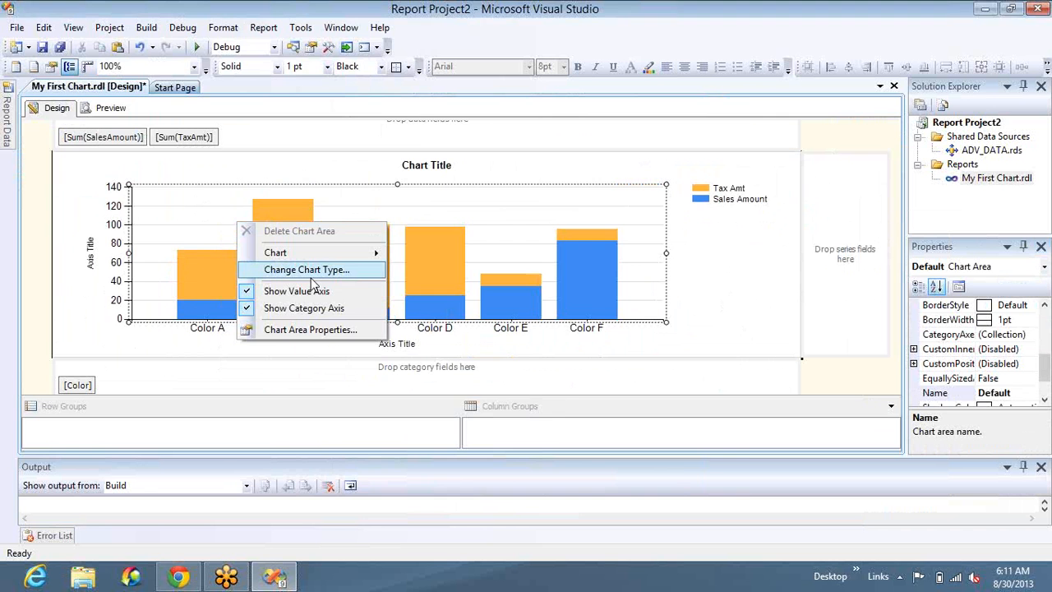
click(310, 271)
click(518, 161)
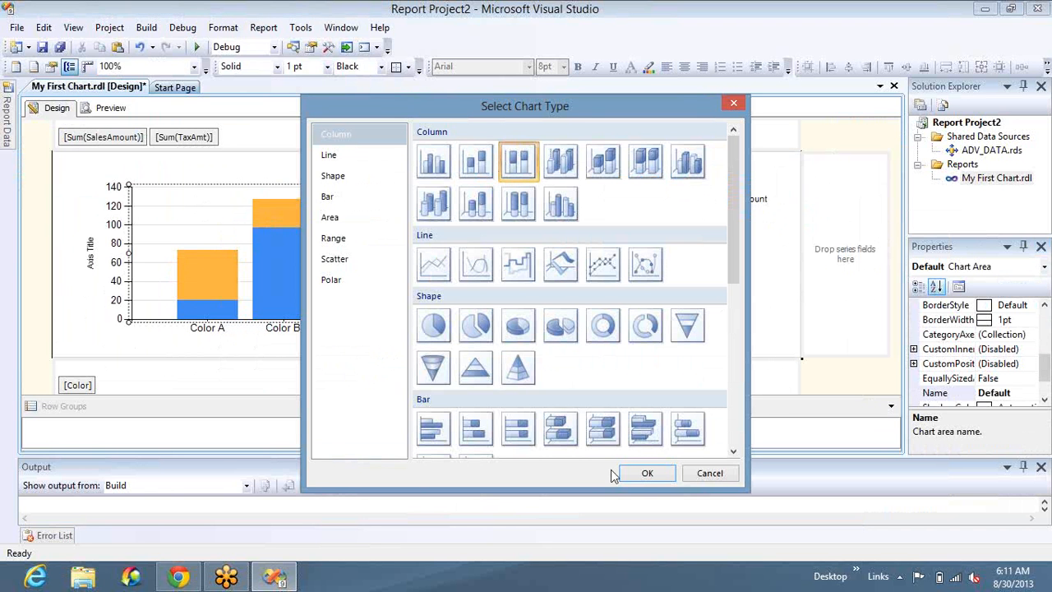
click(647, 474)
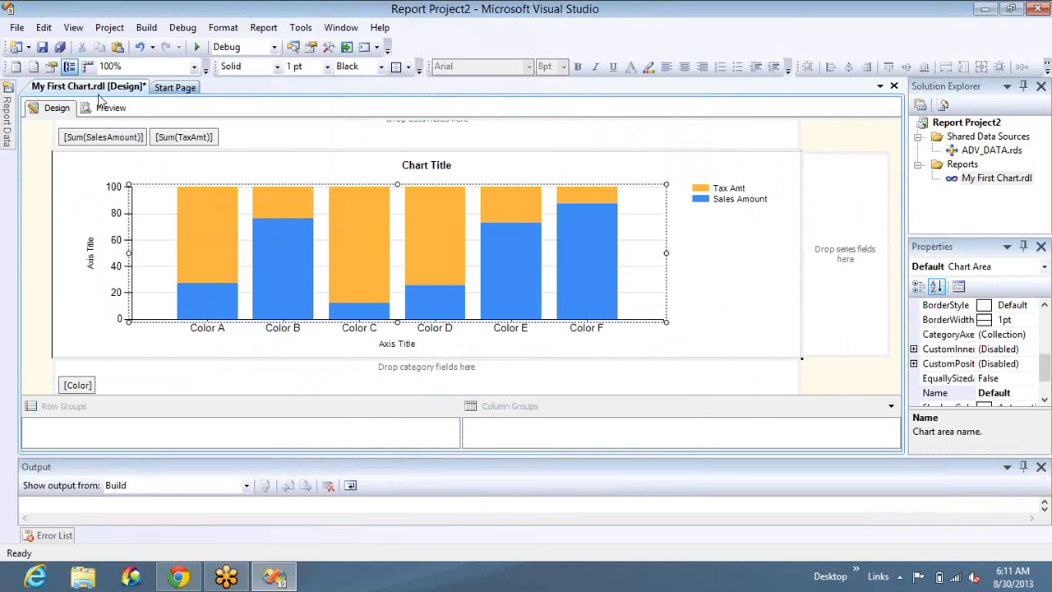
click(107, 109)
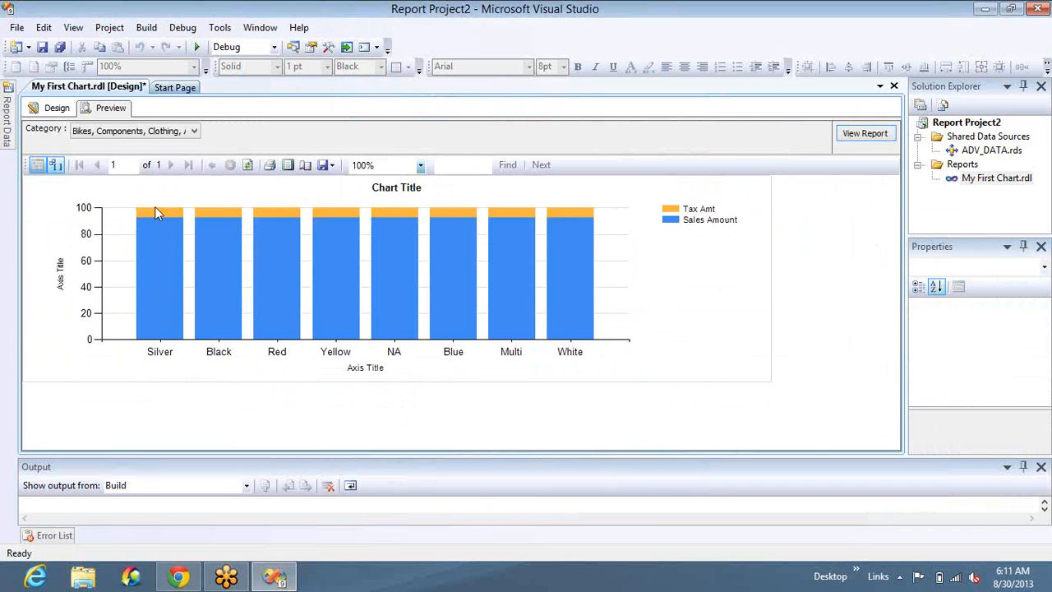
- Return to the report design and delete the Sum(TaxAmt) data field from the chart
click(57, 113)
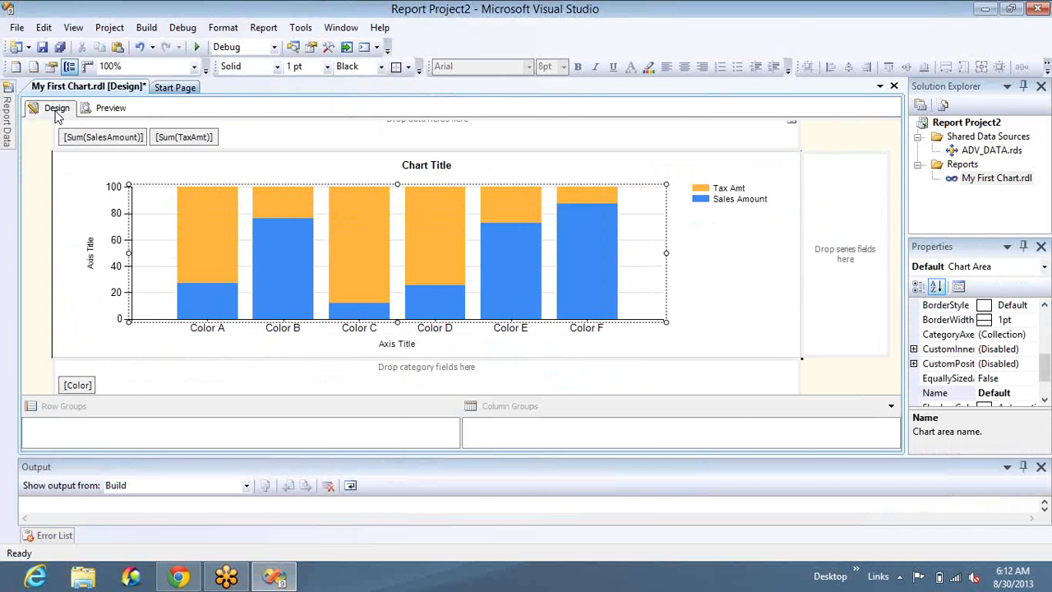
click(173, 138)
key(Delete)
key(super)
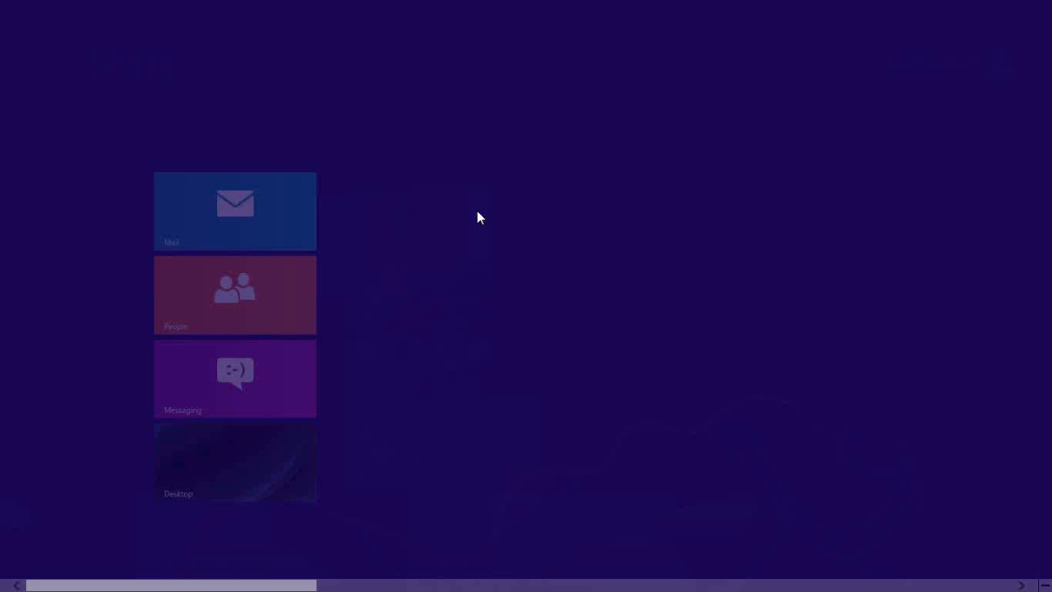
key(super)
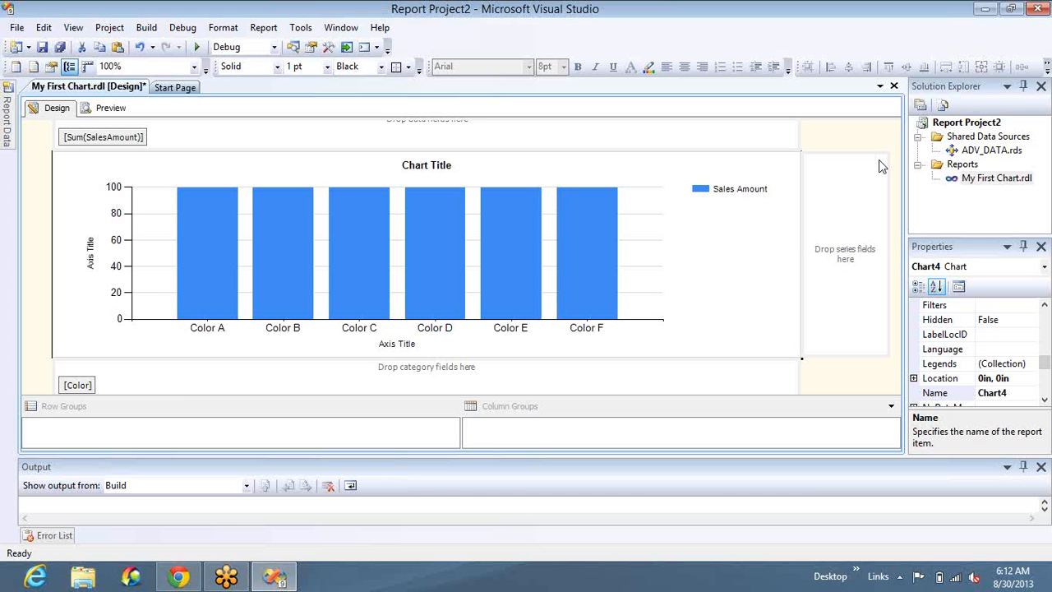
- Add EnglishProductCategoryName as the chart's series field and preview the report
click(881, 160)
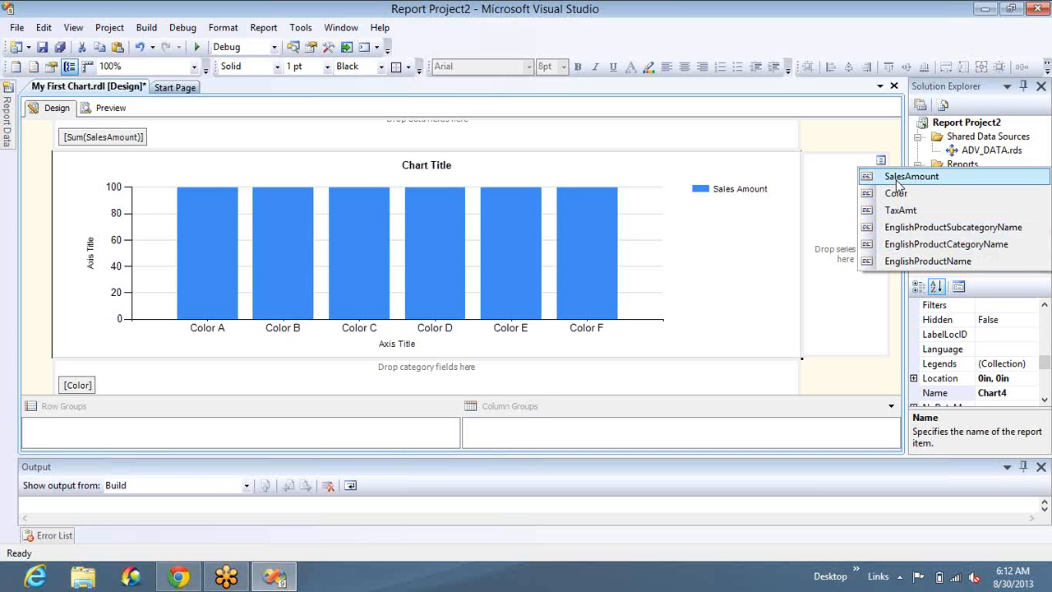
click(899, 245)
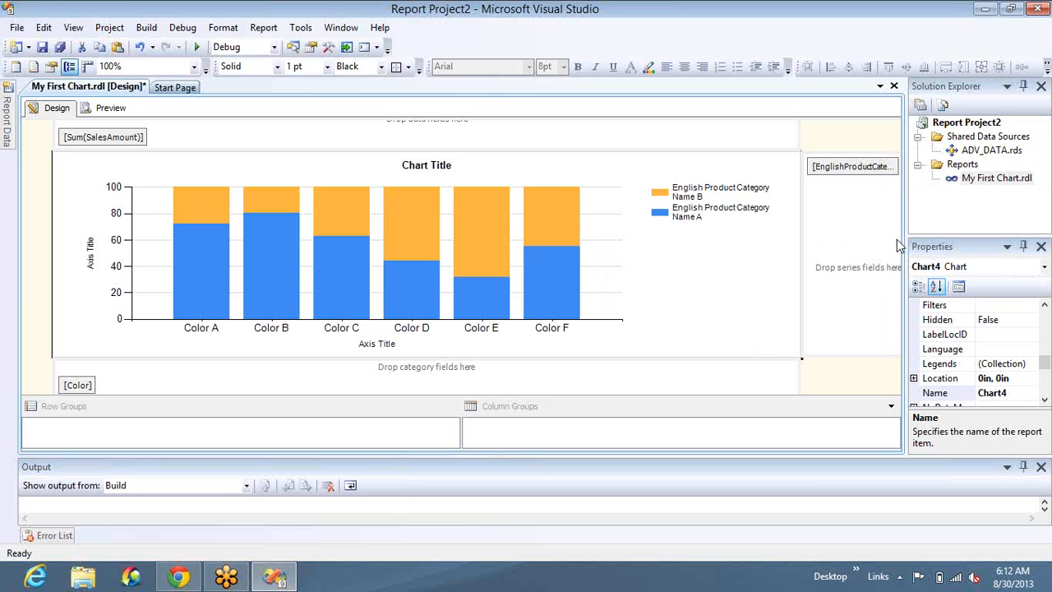
click(109, 110)
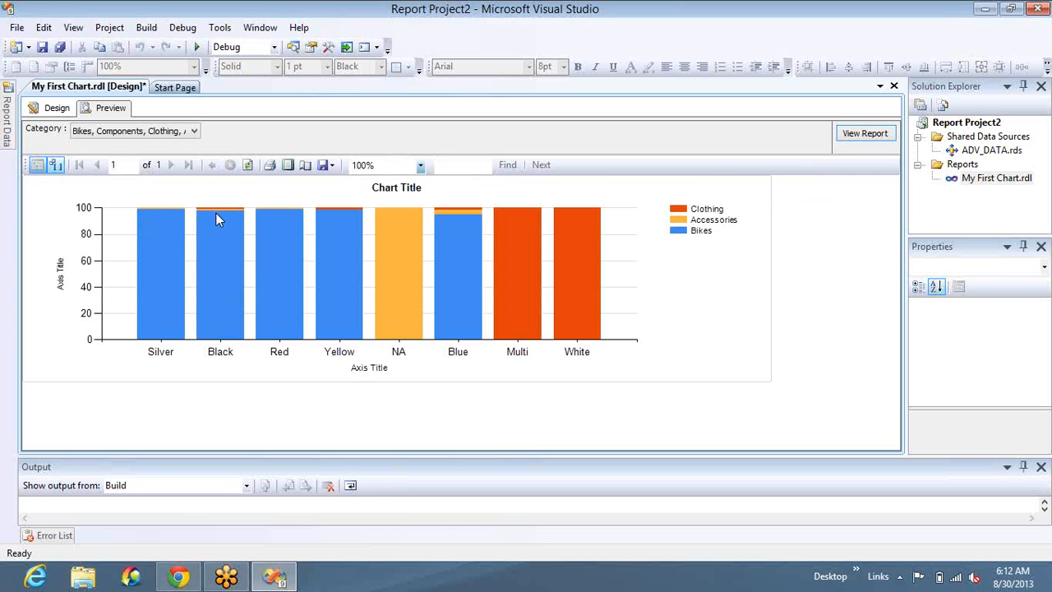
- Return to the report design, show data labels on the SalesAmount series and preview the report
click(57, 108)
key(super)
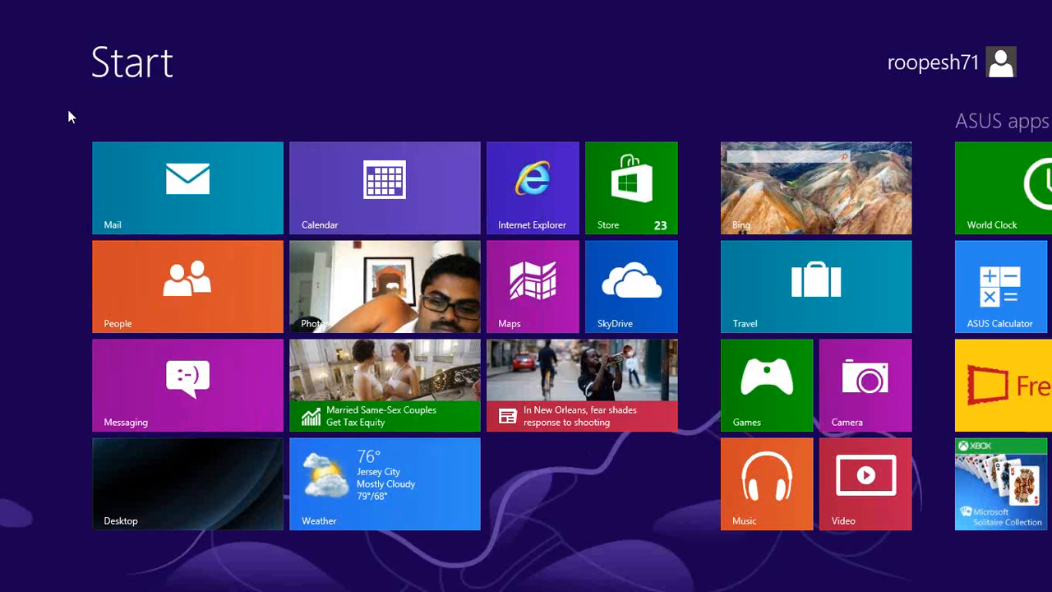
key(super)
right_click(273, 213)
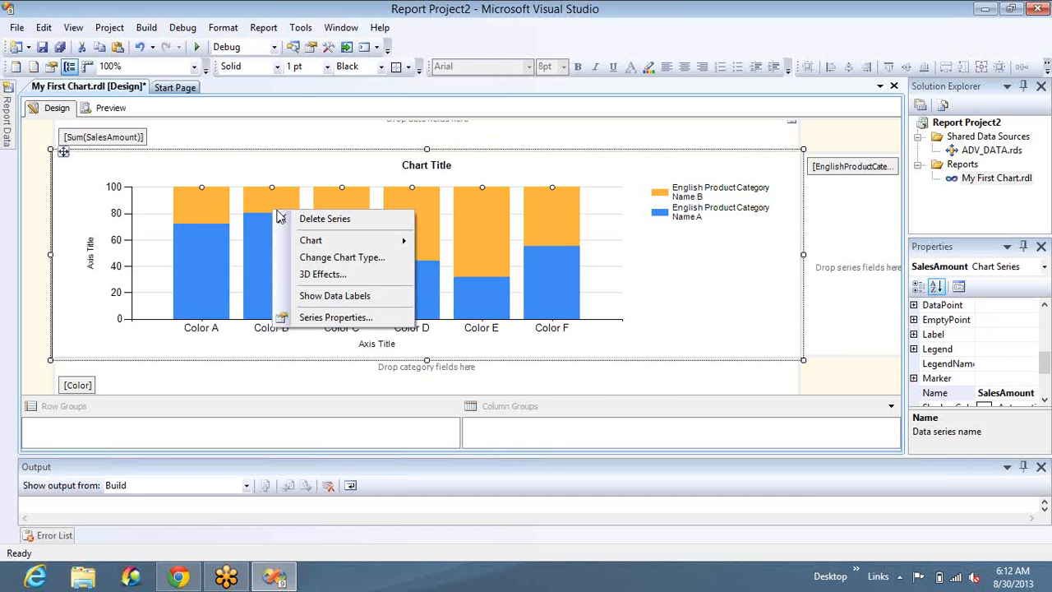
click(329, 296)
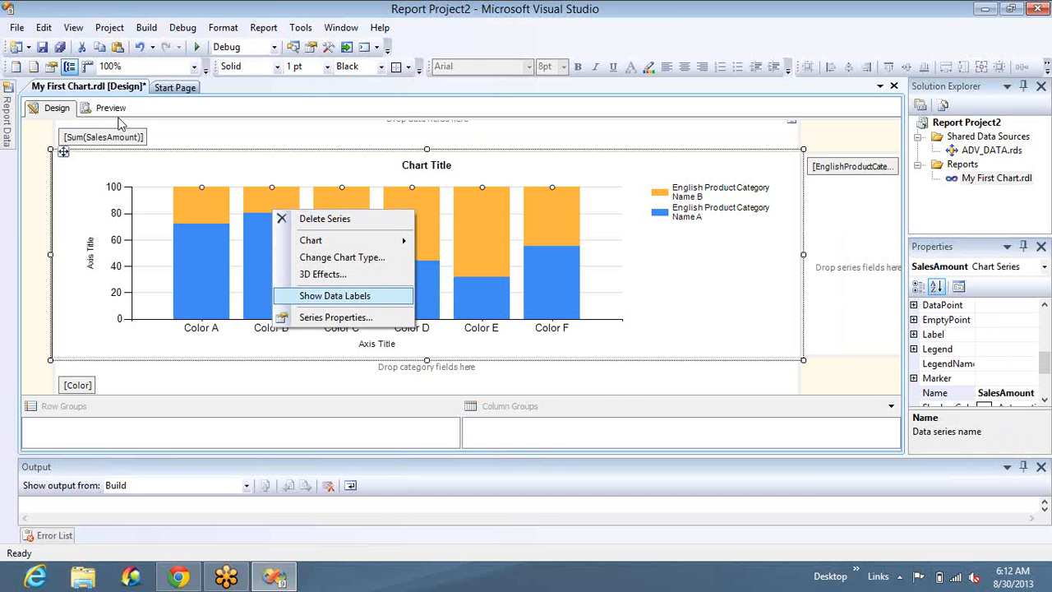
click(111, 108)
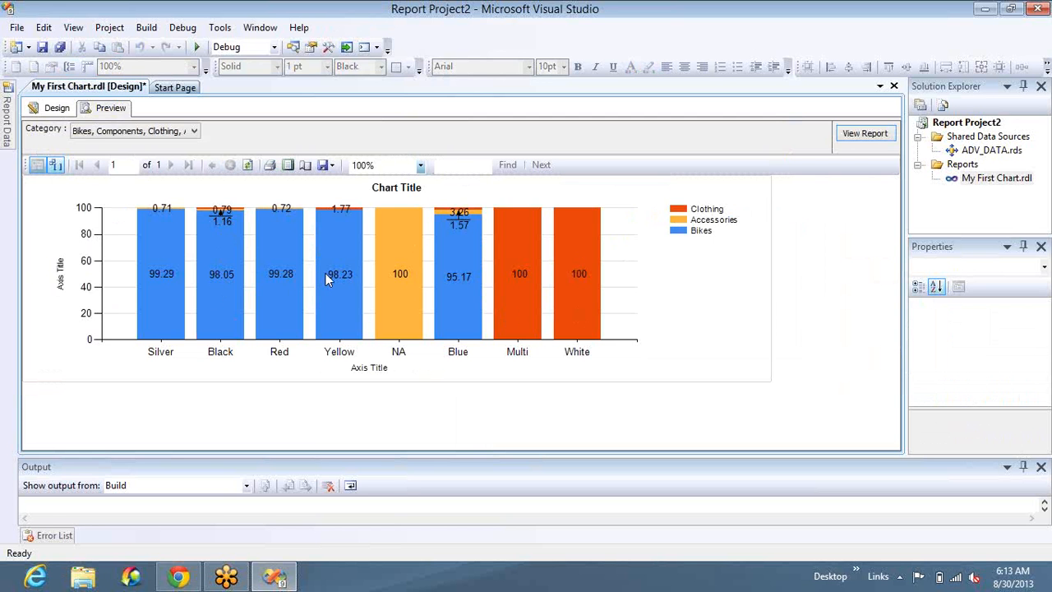
- Change the chart type back to Stacked Column in the report design and preview the labelled chart
click(54, 113)
right_click(418, 258)
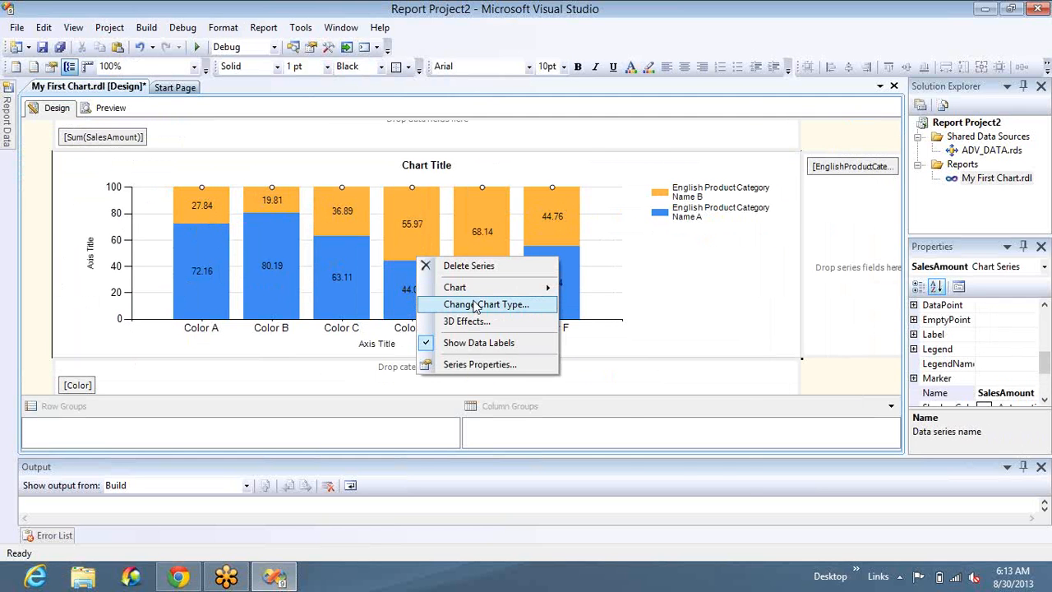
click(477, 305)
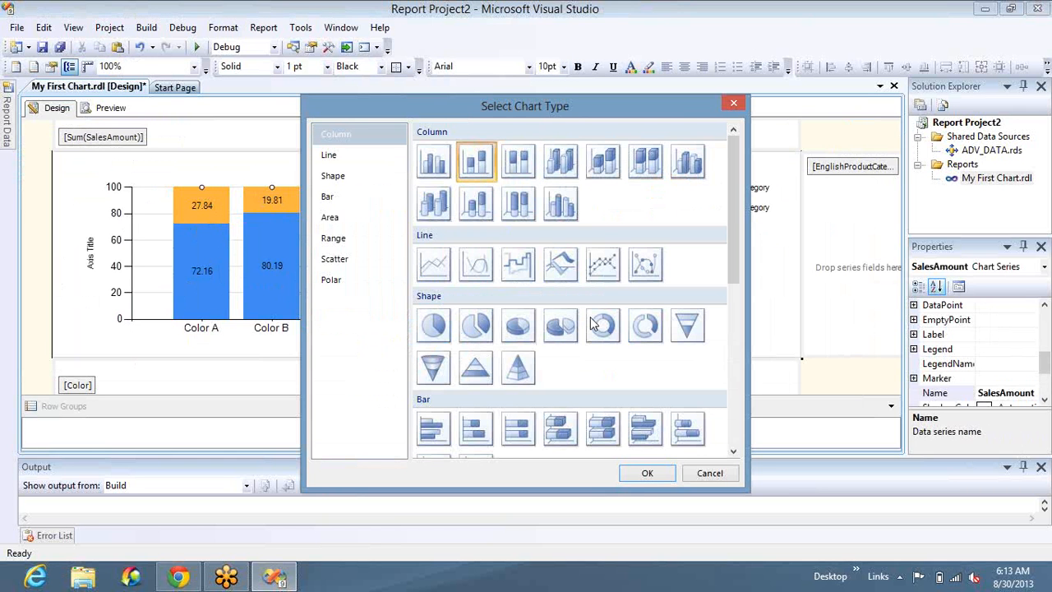
click(647, 477)
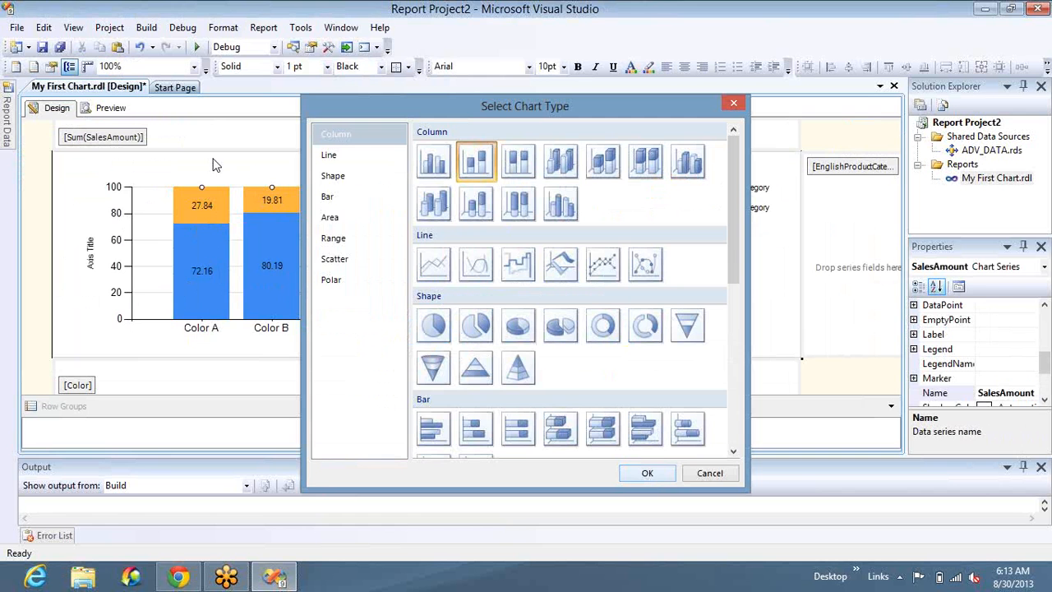
click(111, 108)
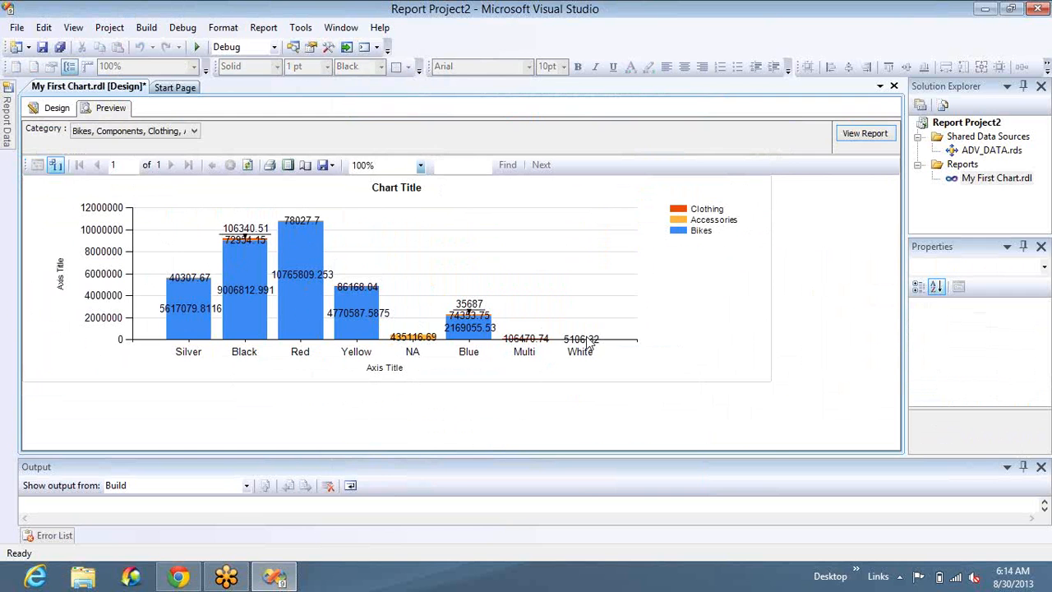
- Enable scale breaks on the chart's value axis in the report design and preview the report
click(77, 118)
right_click(115, 219)
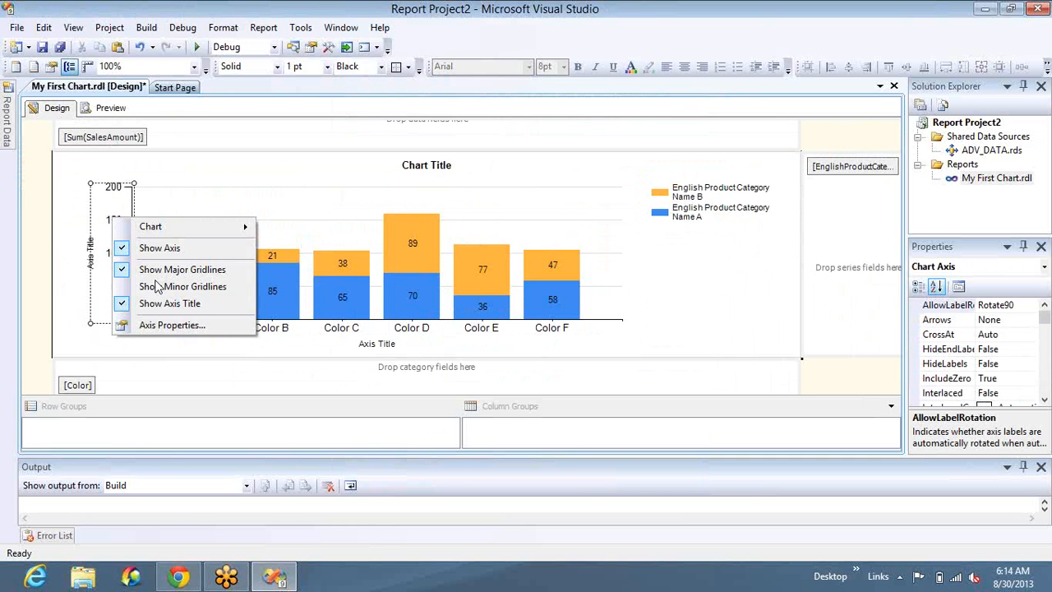
click(163, 326)
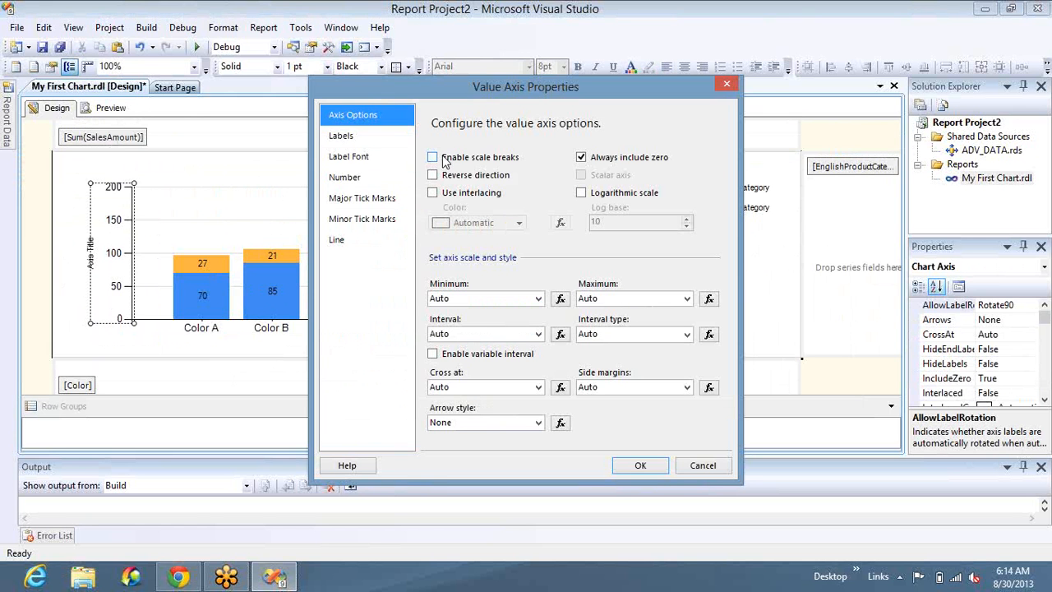
click(444, 160)
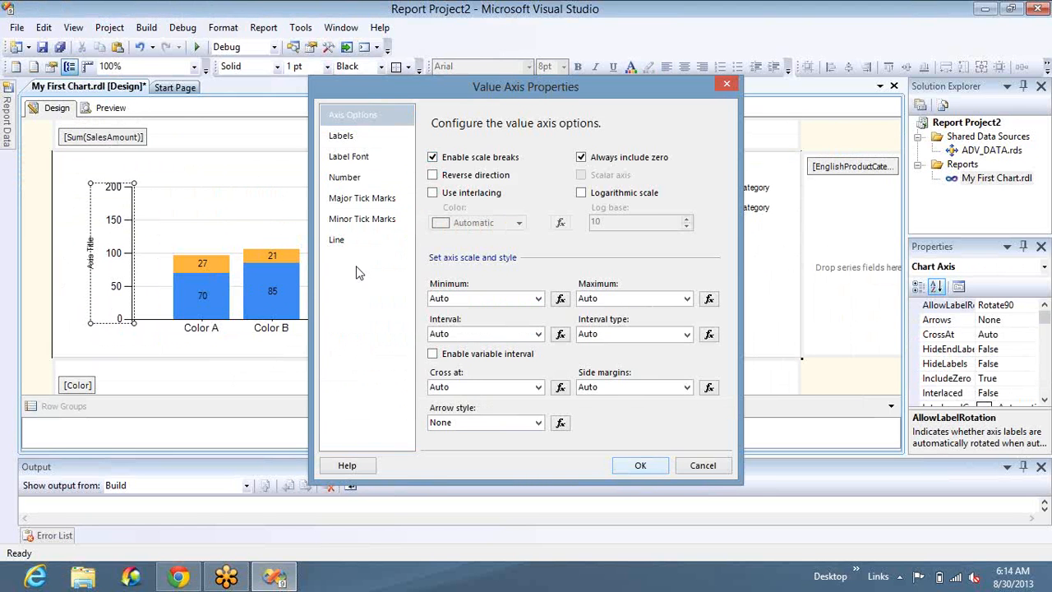
click(110, 108)
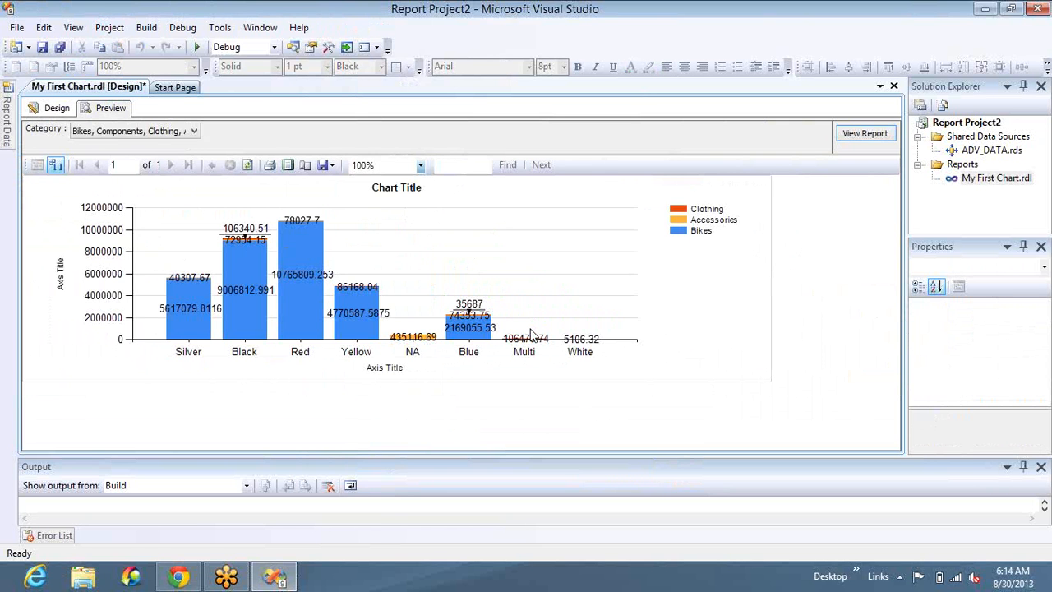
- Return to the report design and change the chart type to 3-D 100% Stacked Column
click(67, 115)
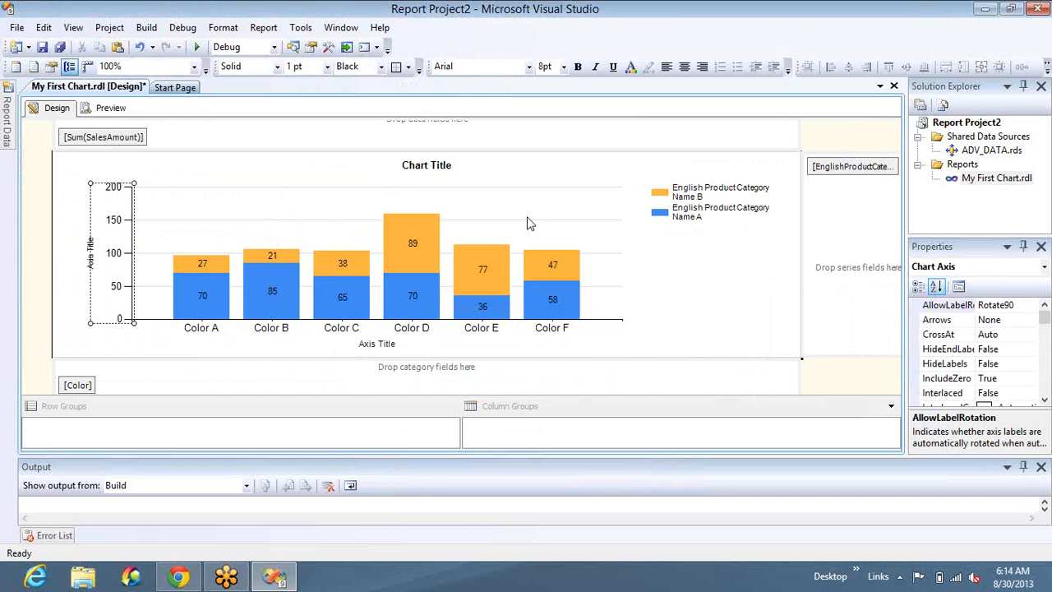
right_click(529, 224)
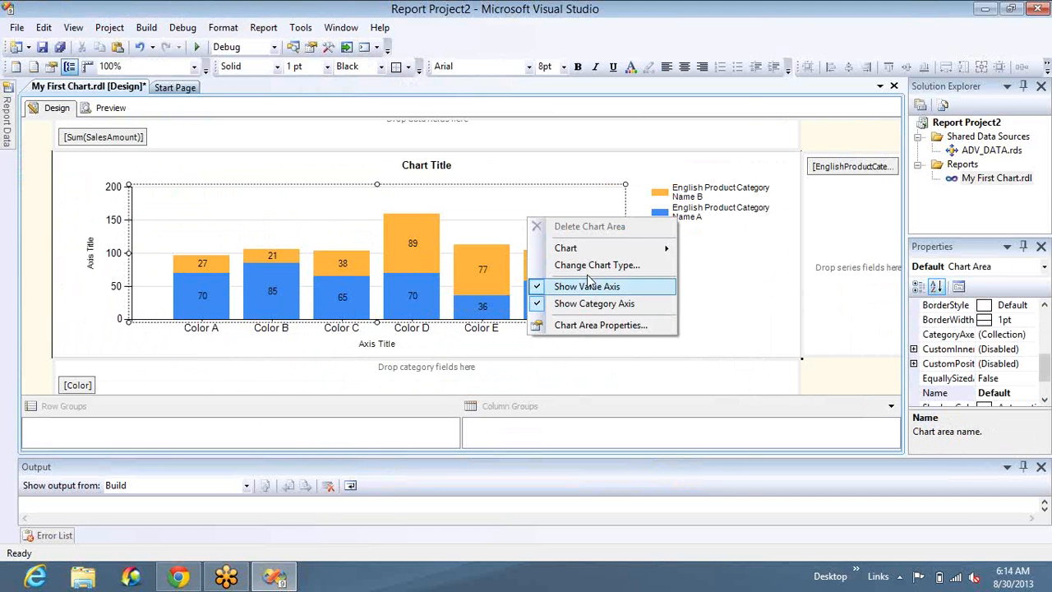
click(593, 265)
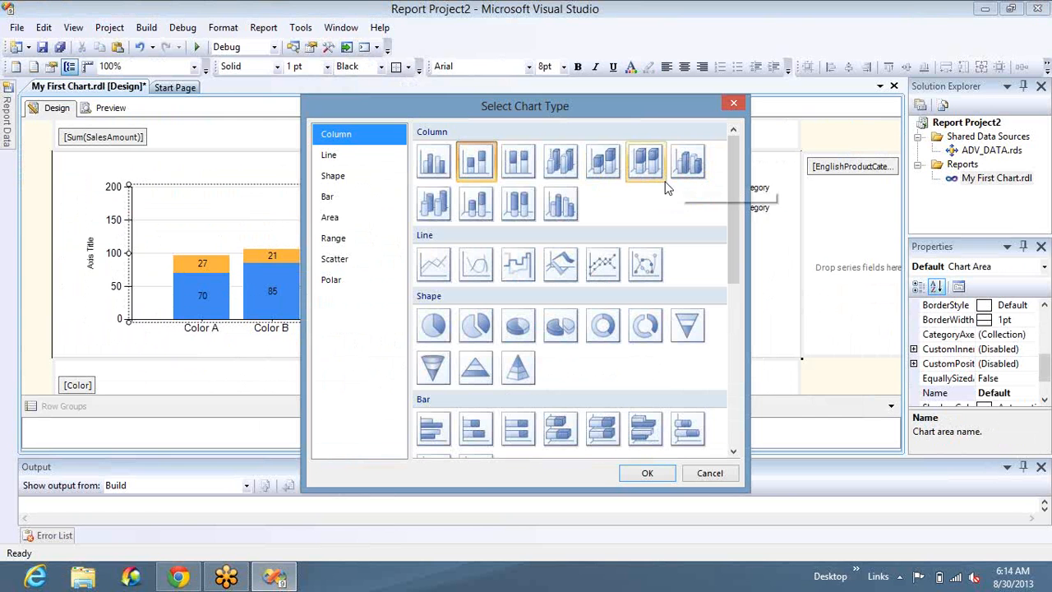
click(647, 164)
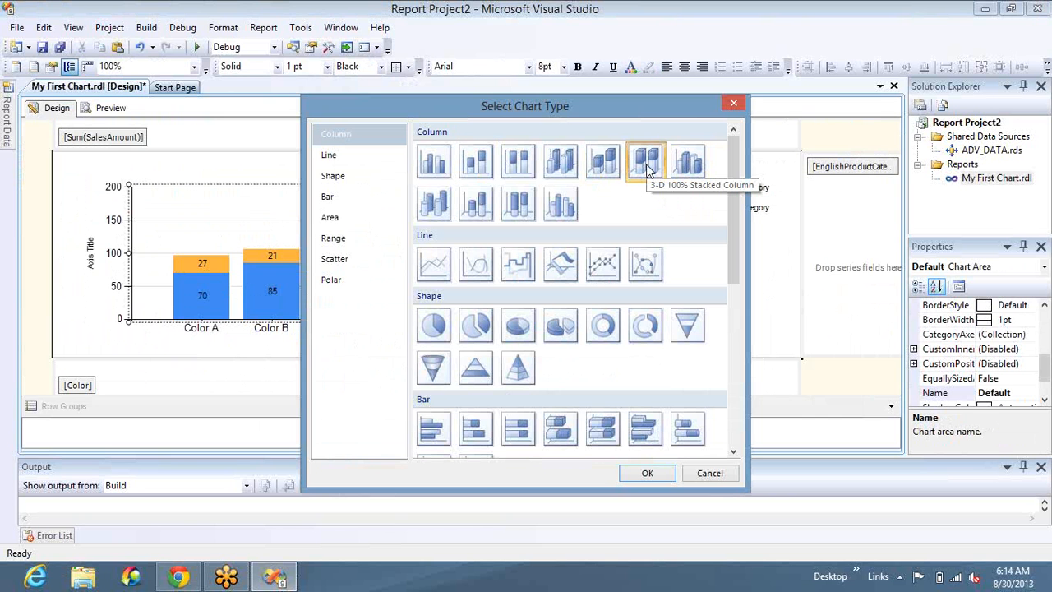
click(648, 476)
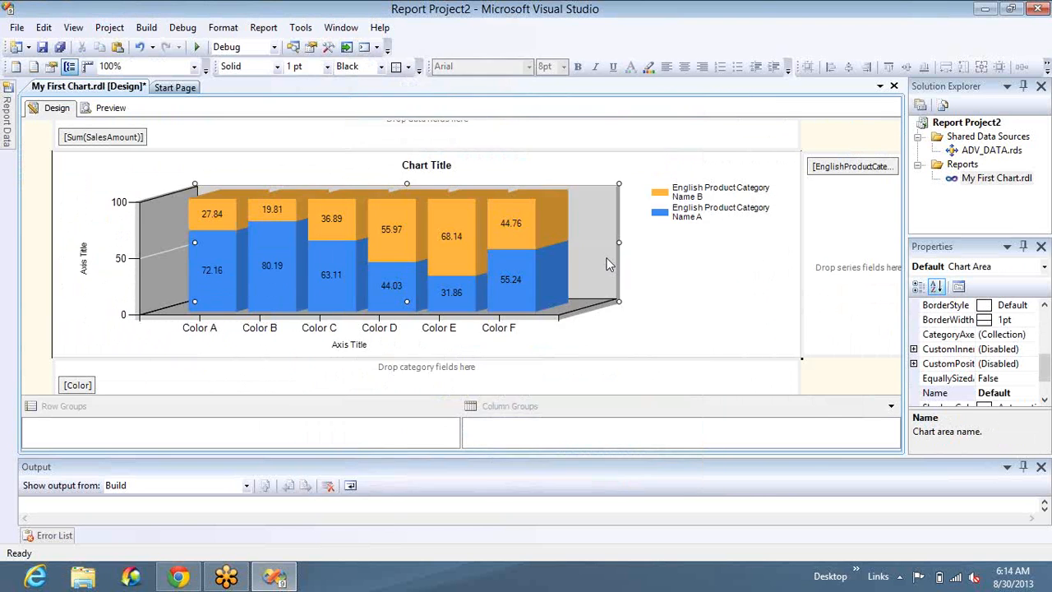
- Enable series clustering in the 3D options of the chart area properties
right_click(608, 260)
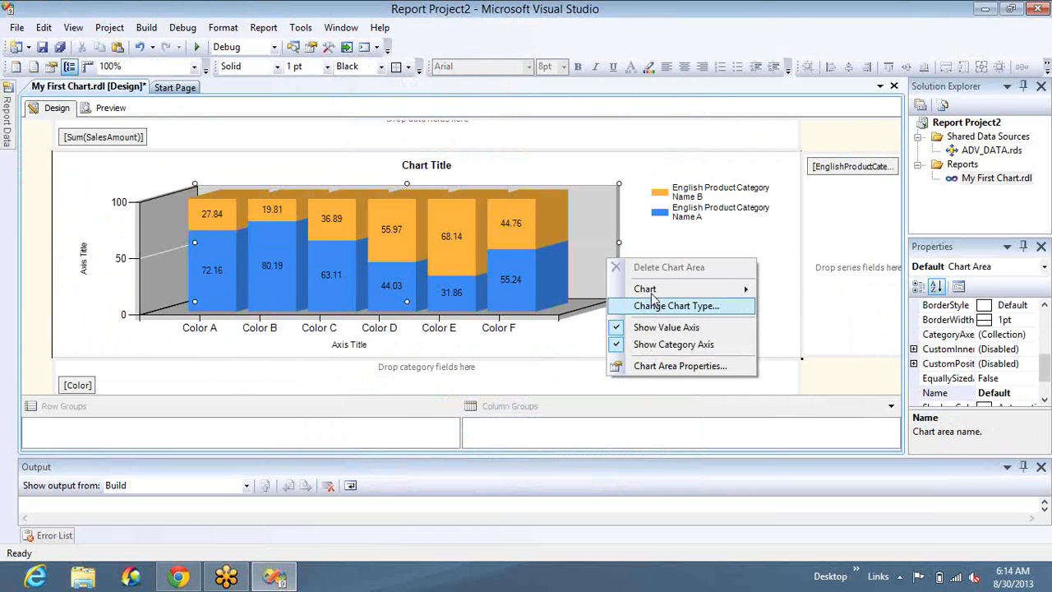
click(658, 365)
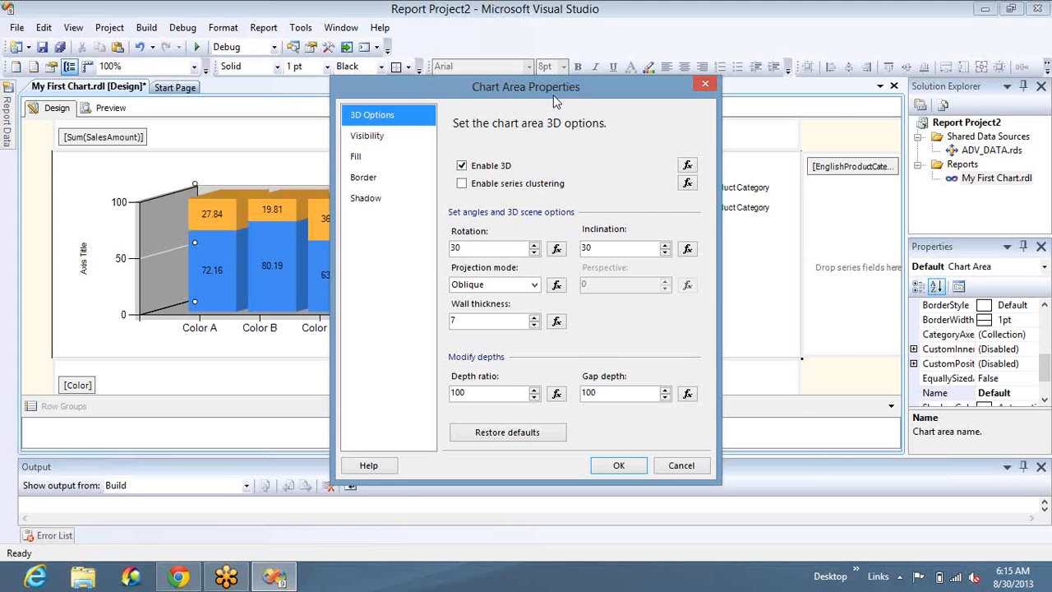
drag(671, 81, 788, 71)
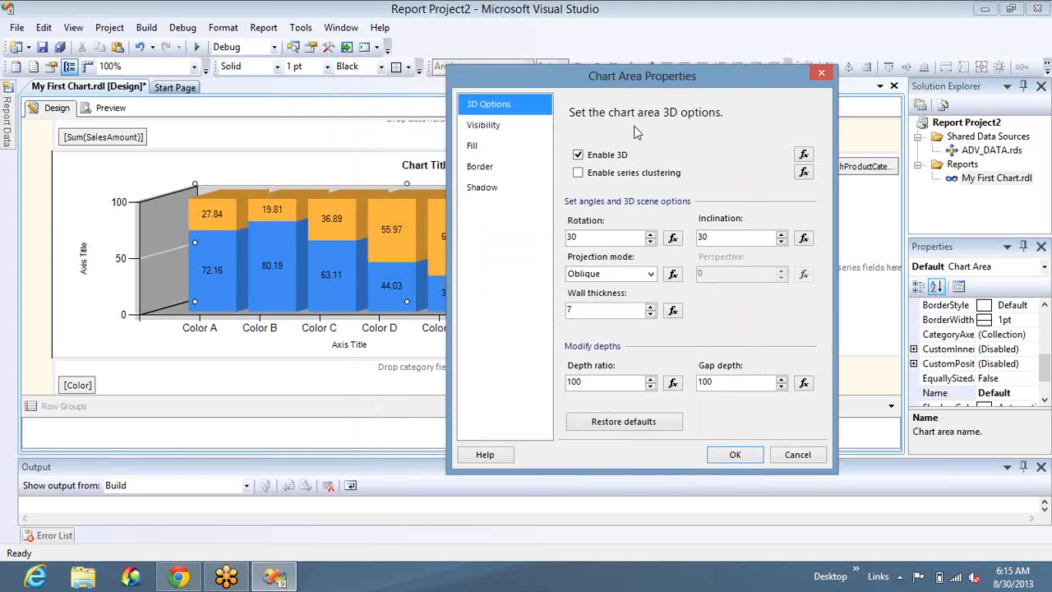
click(624, 179)
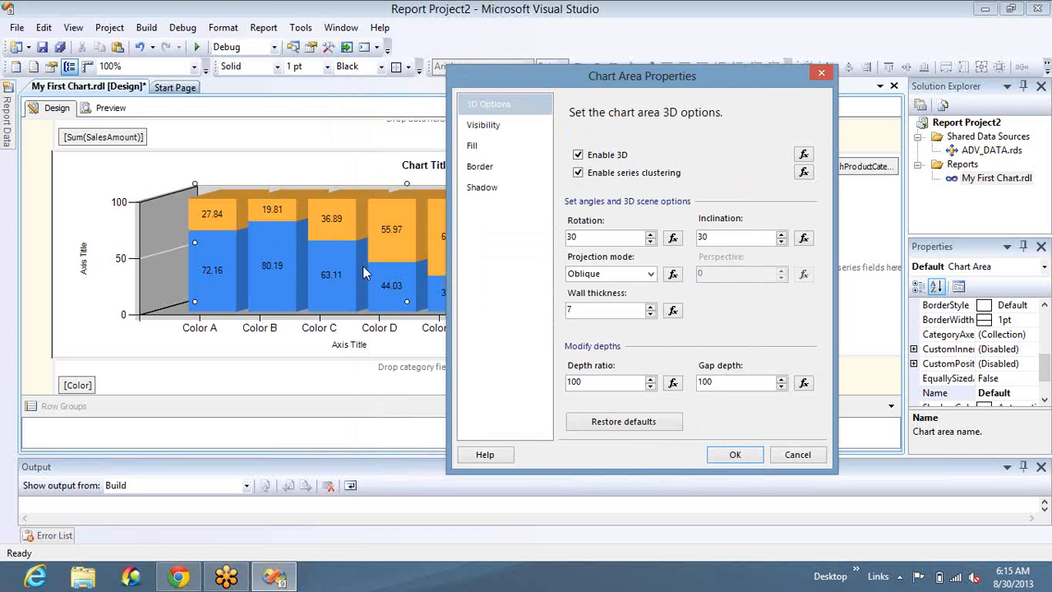
- Try rotation 36, inclination 32 and wall thickness 9 for the 3D chart area, switching the projection mode to Perspective and back to Oblique
click(650, 236)
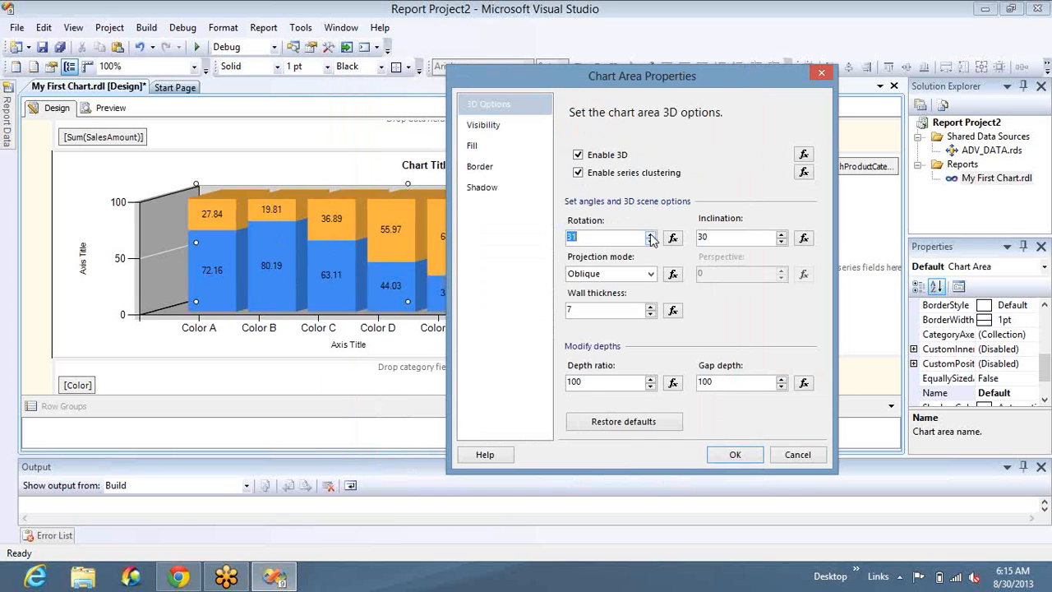
click(781, 234)
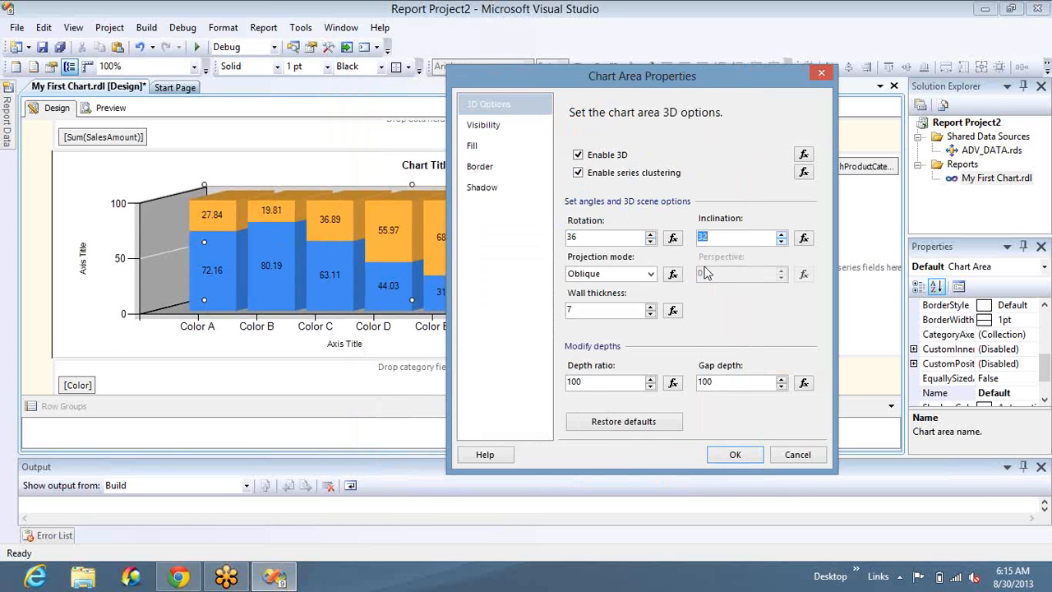
click(651, 276)
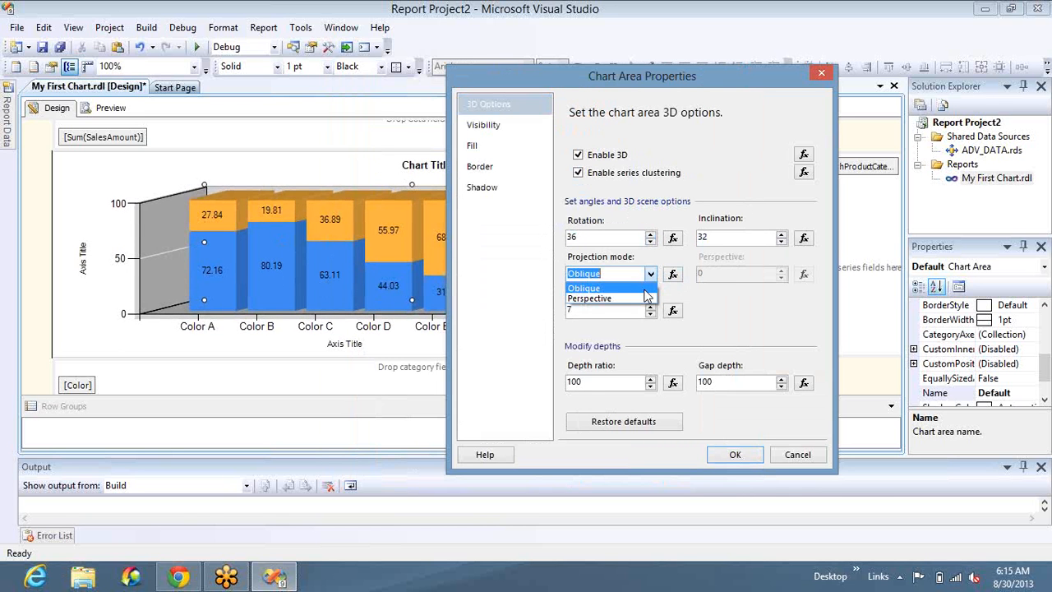
click(649, 304)
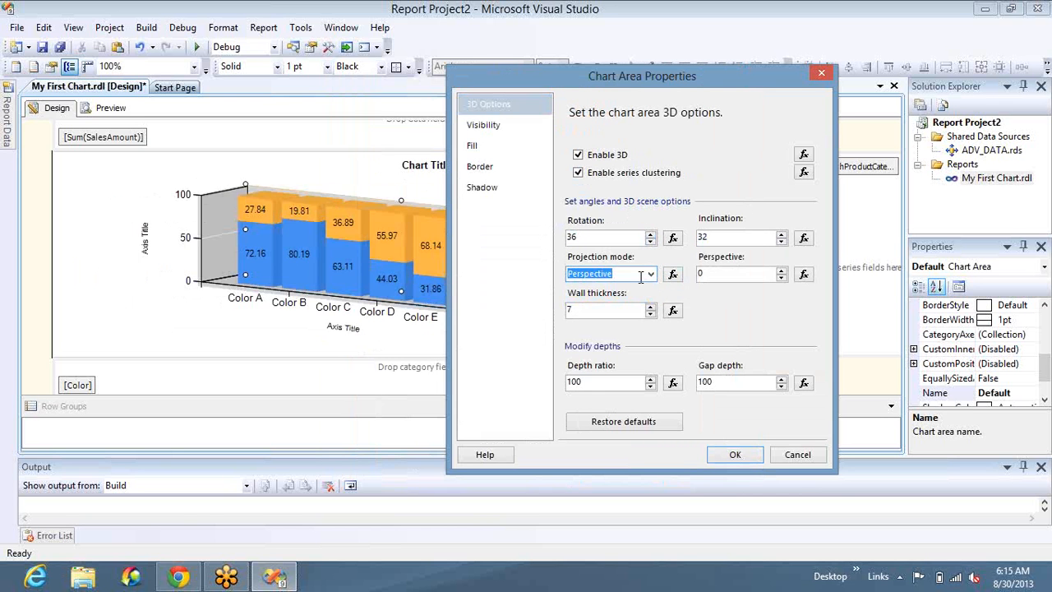
click(650, 276)
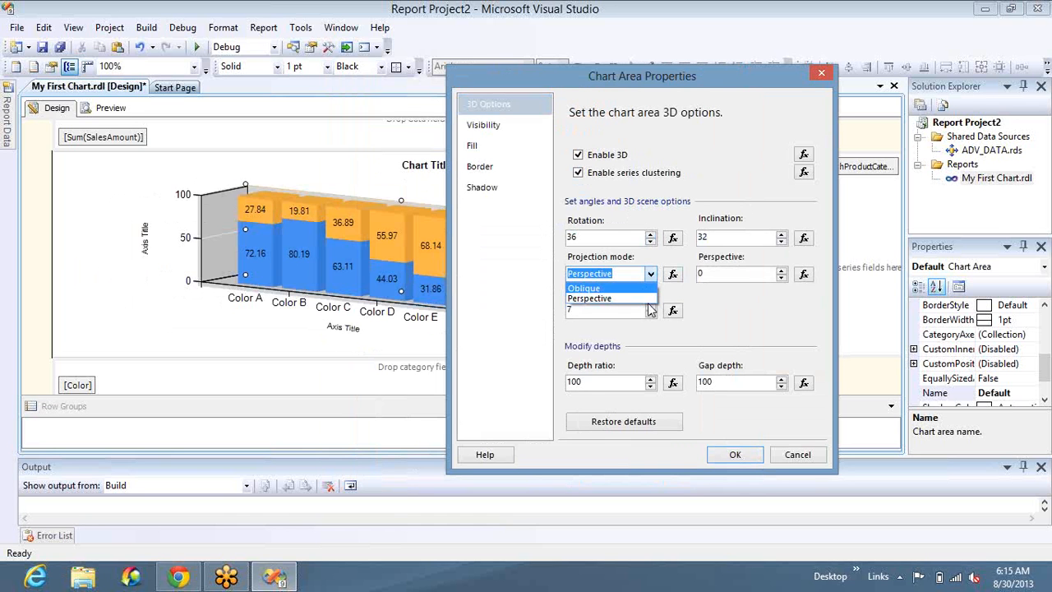
click(646, 290)
click(650, 307)
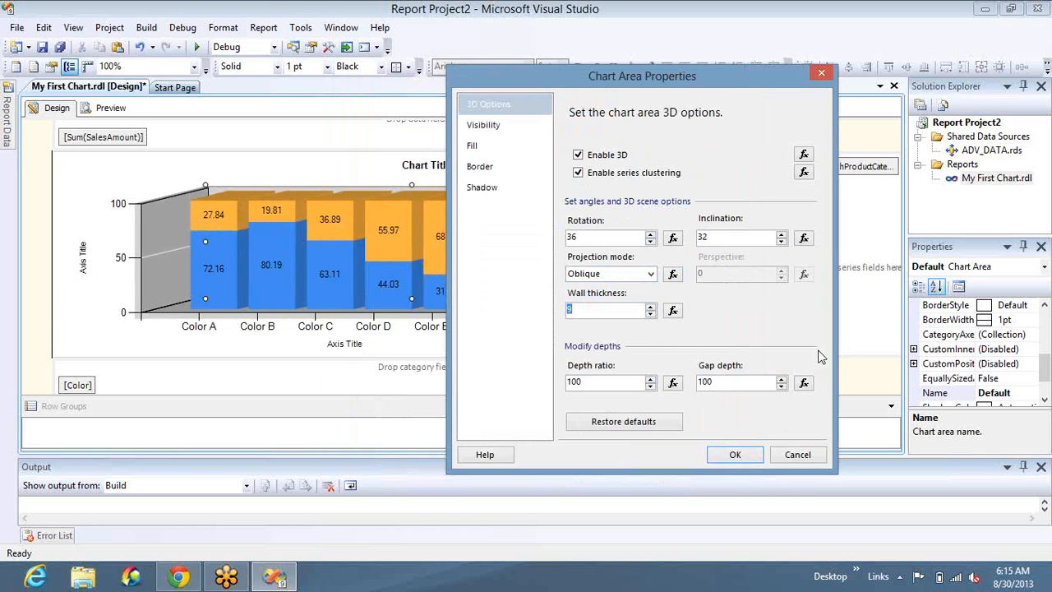
- Restore the default 3D options, apply the chart area properties and preview the report
click(671, 428)
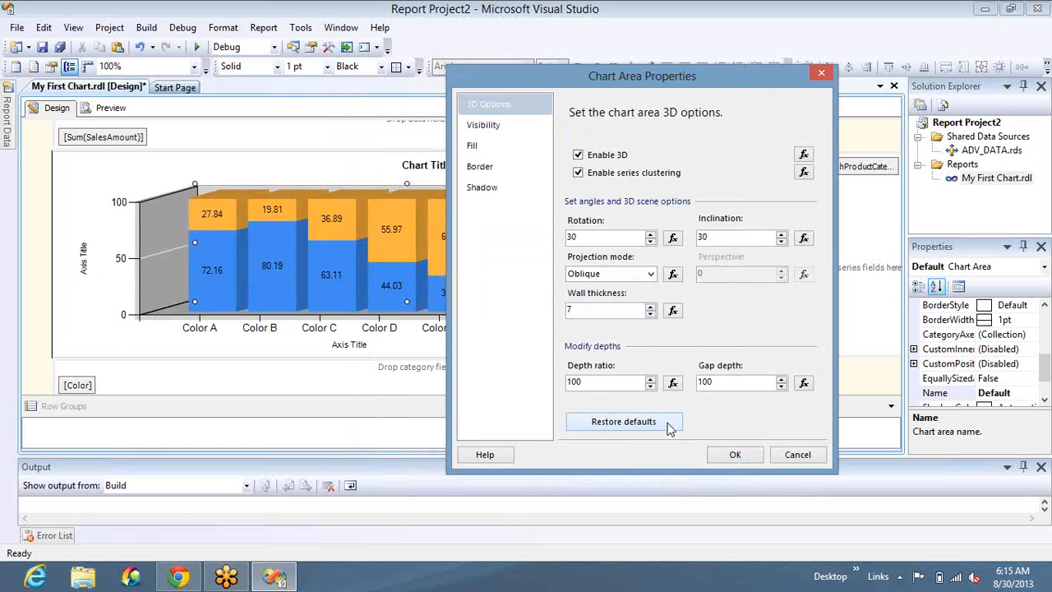
click(733, 455)
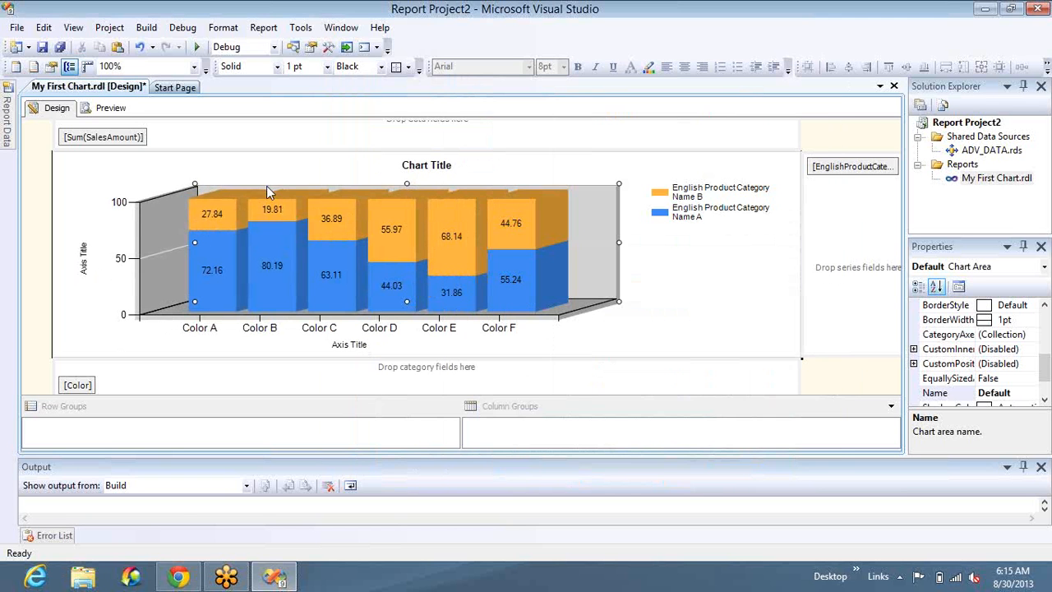
click(111, 108)
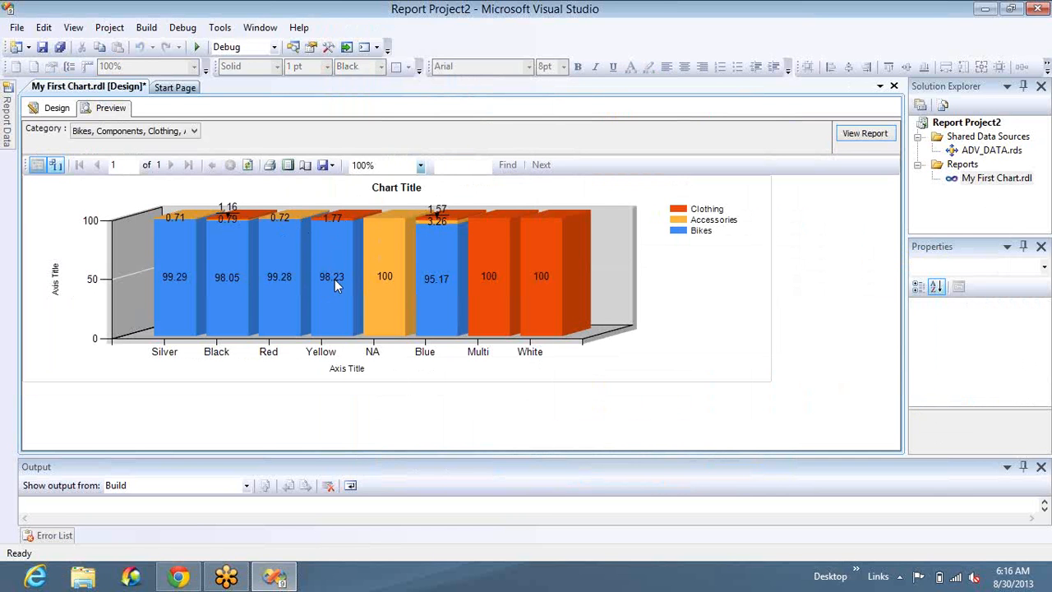
- Return to the report design, change the chart type to Exploded Doughnut and preview the report
click(58, 110)
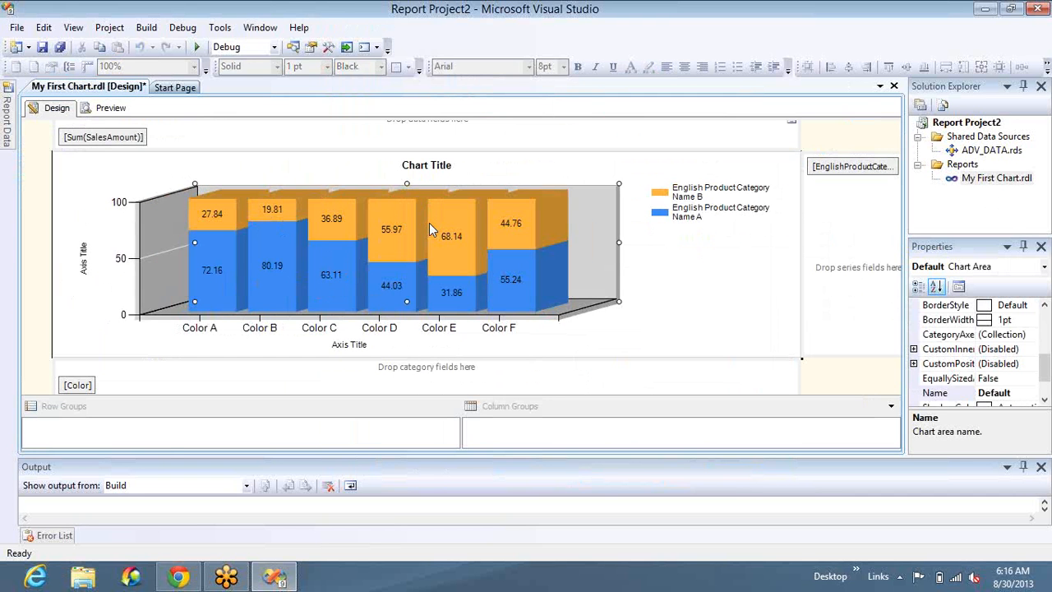
click(429, 222)
right_click(485, 228)
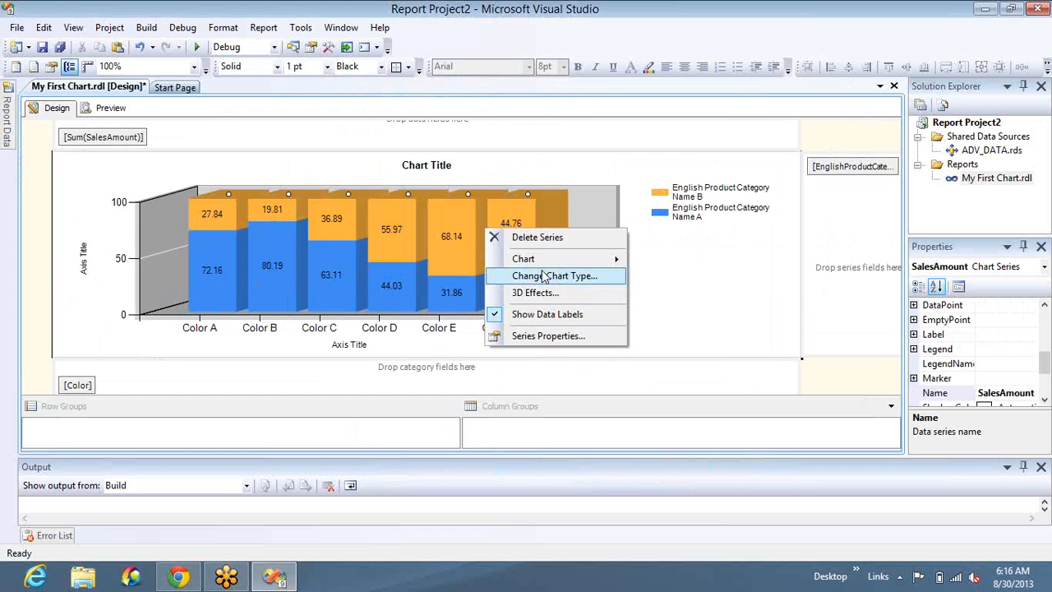
click(547, 275)
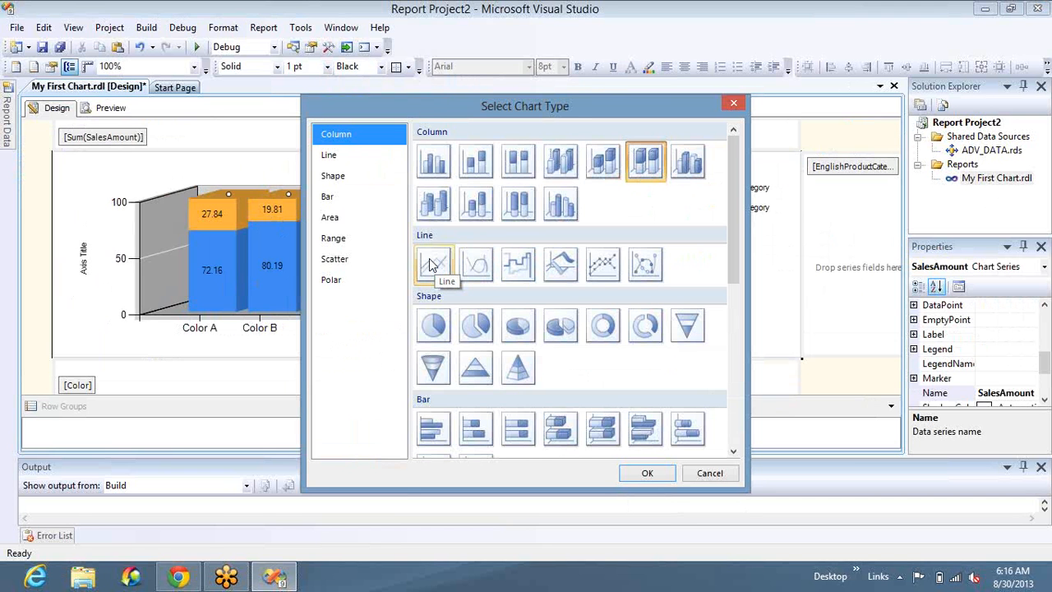
click(647, 333)
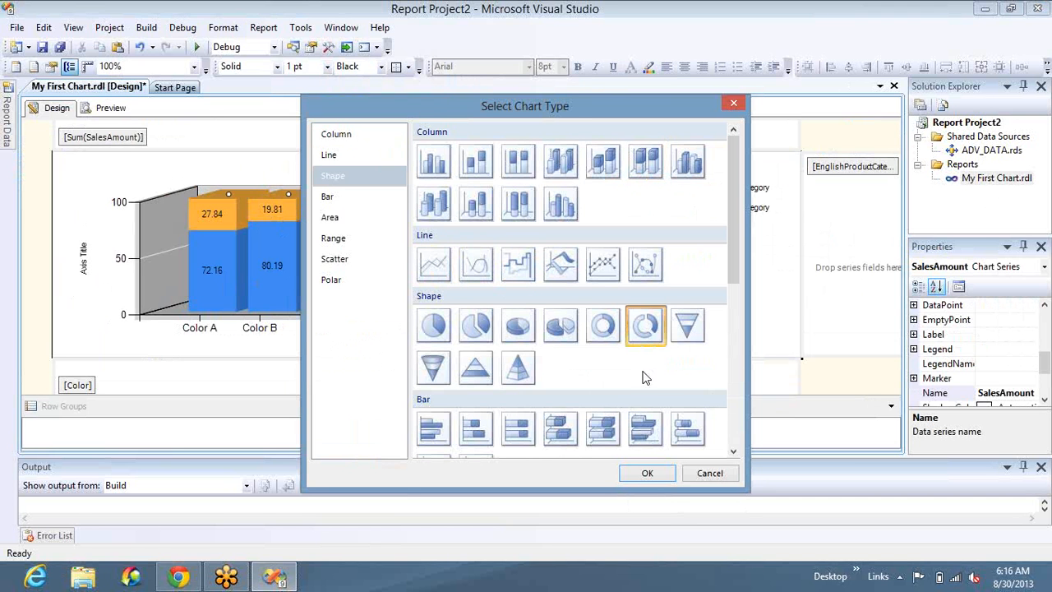
click(647, 475)
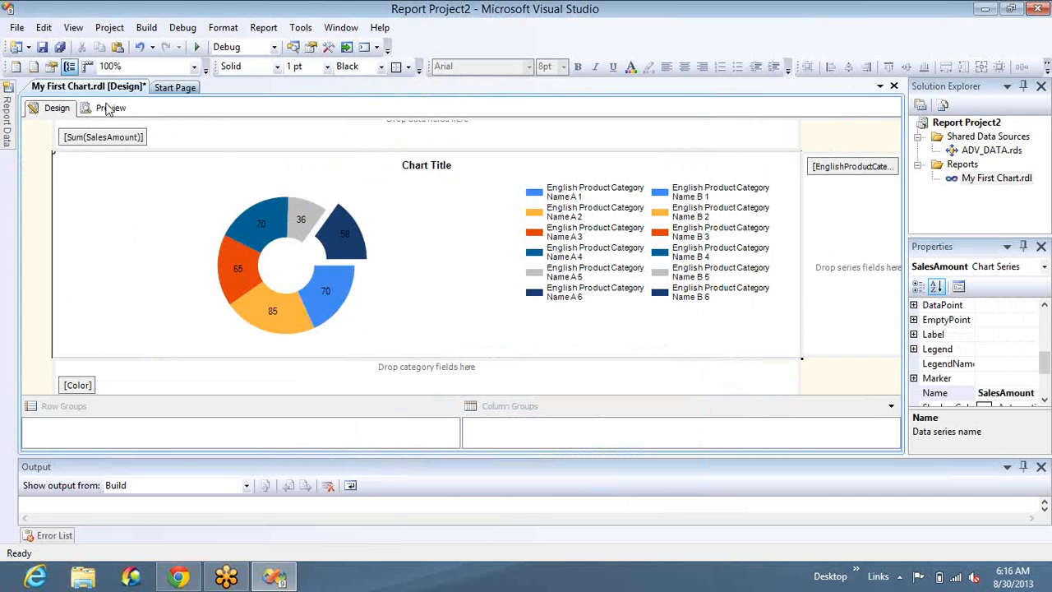
click(108, 108)
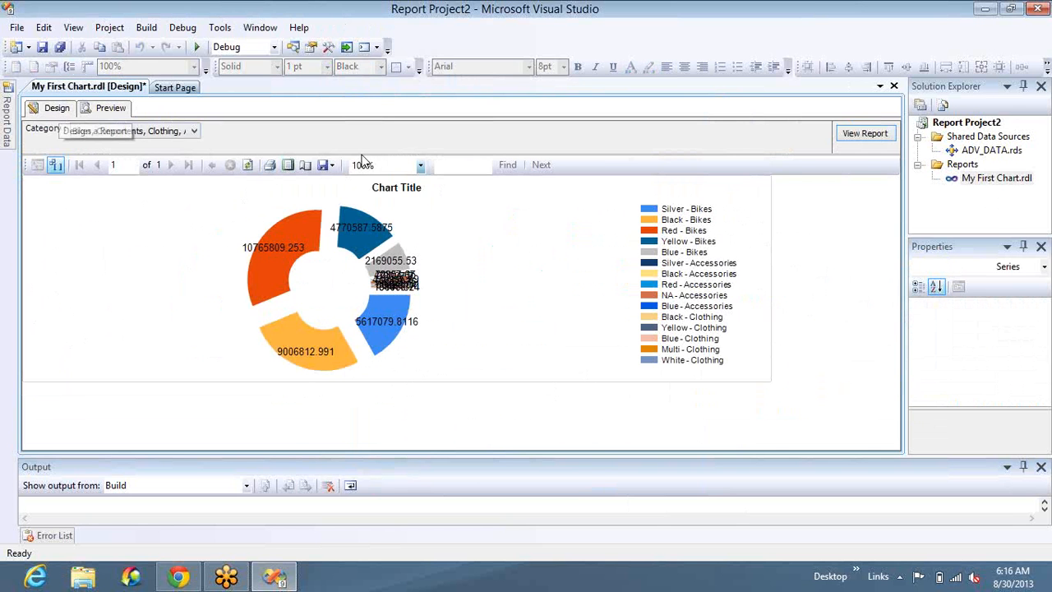
click(348, 249)
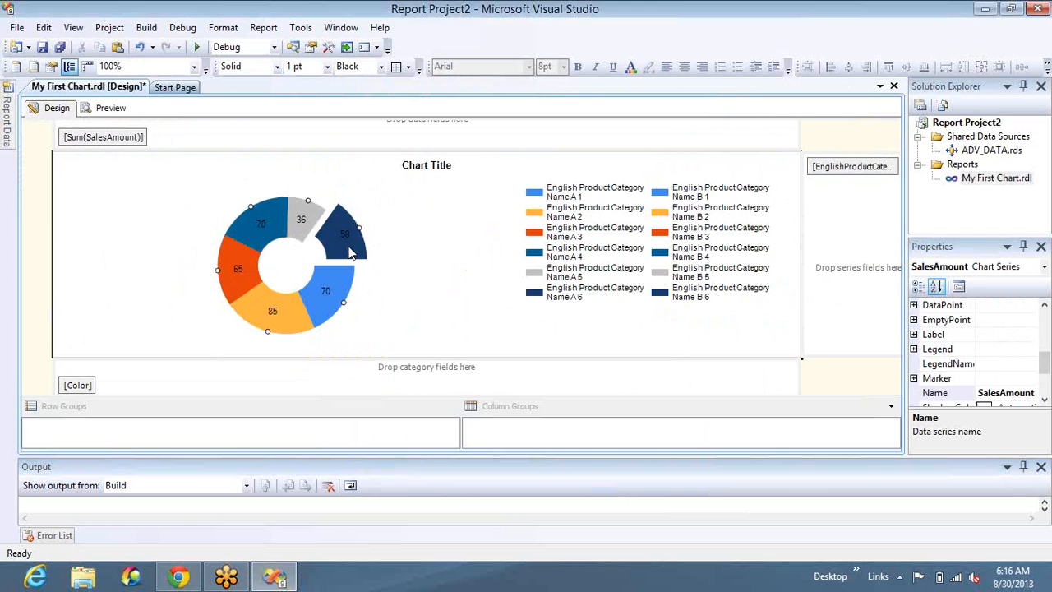
right_click(349, 249)
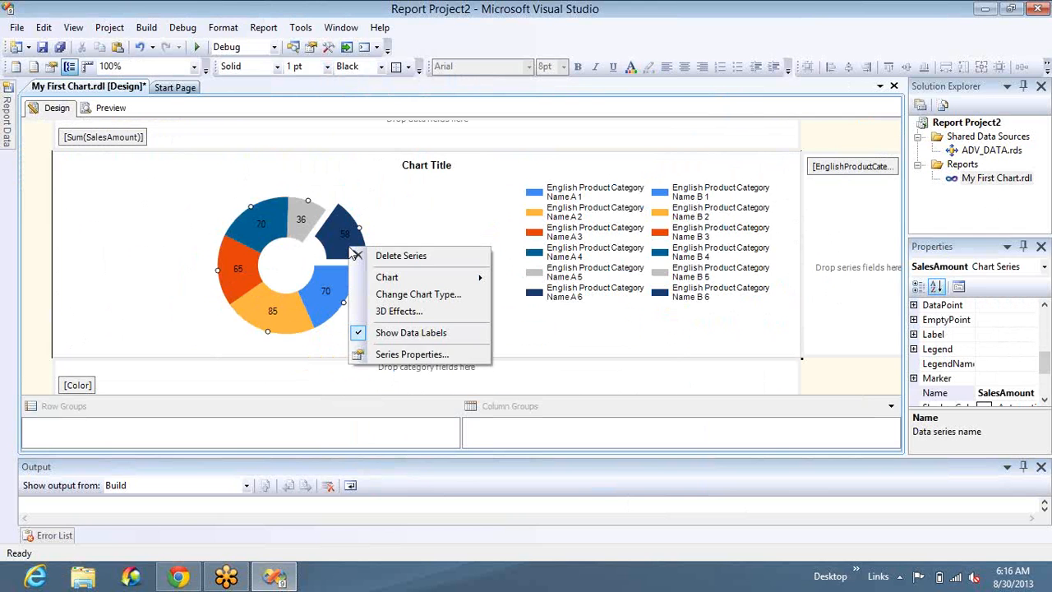
click(402, 355)
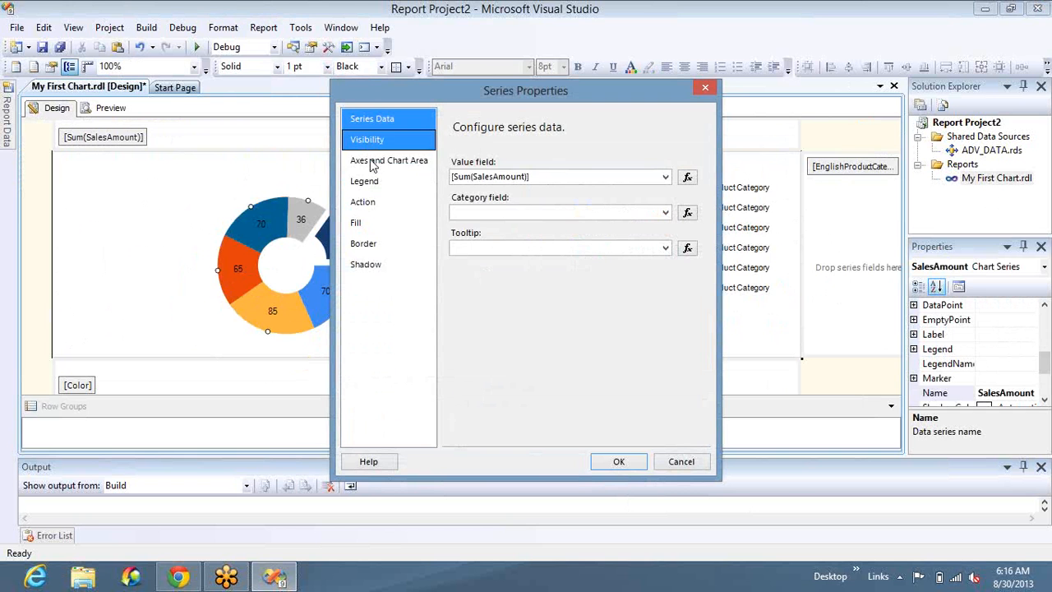
click(681, 462)
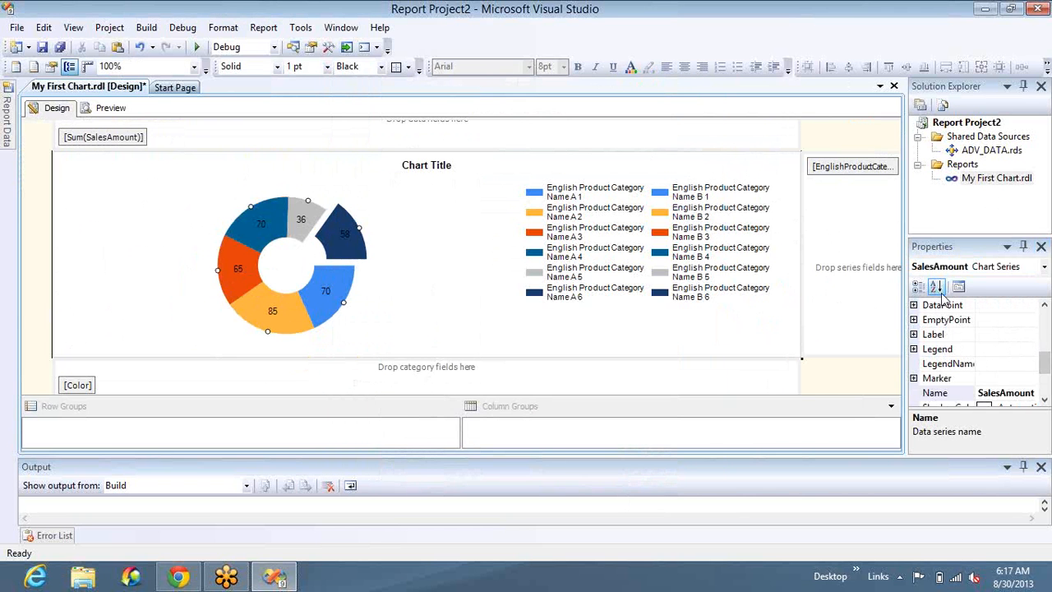
- Expand the Marker properties of the SalesAmount series and examine their settings
click(914, 378)
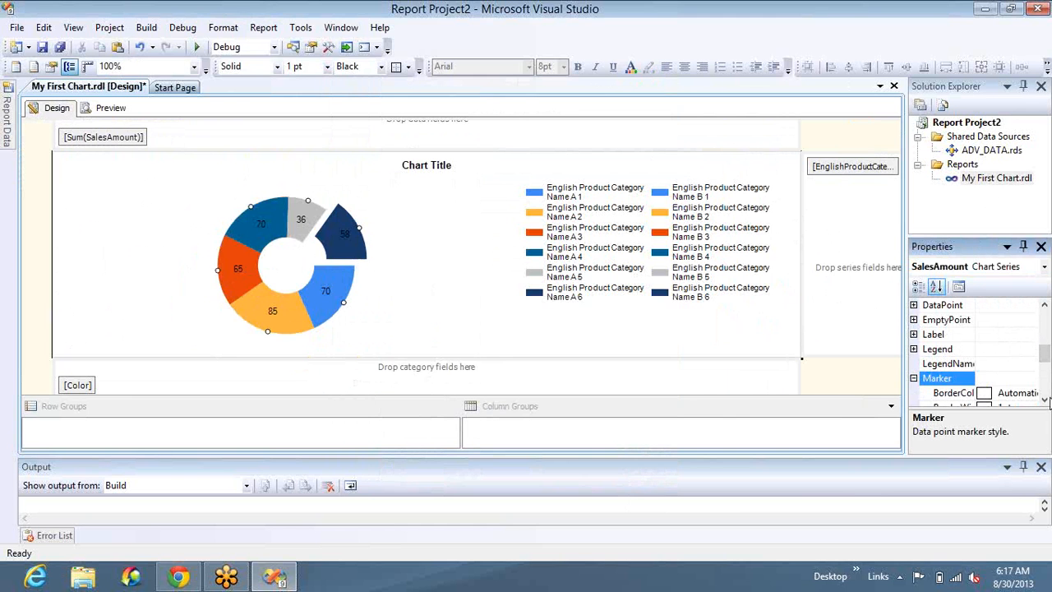
click(1045, 402)
click(1045, 402)
click(1045, 401)
click(1045, 401)
click(1045, 402)
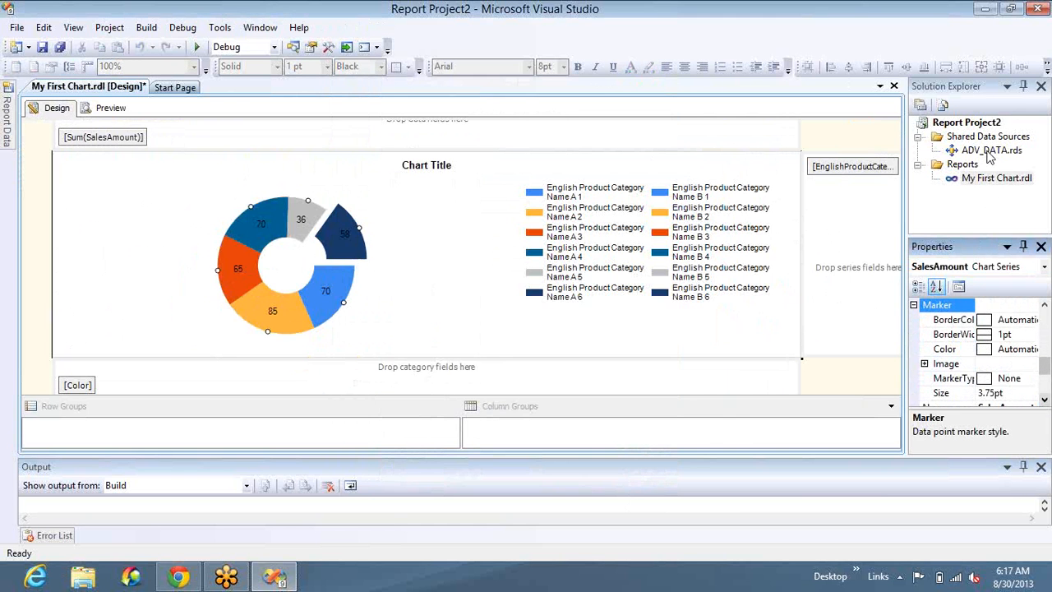
- Auto-hide the Solution Explorer and widen the Properties pane with the doughnut series selected
click(1024, 87)
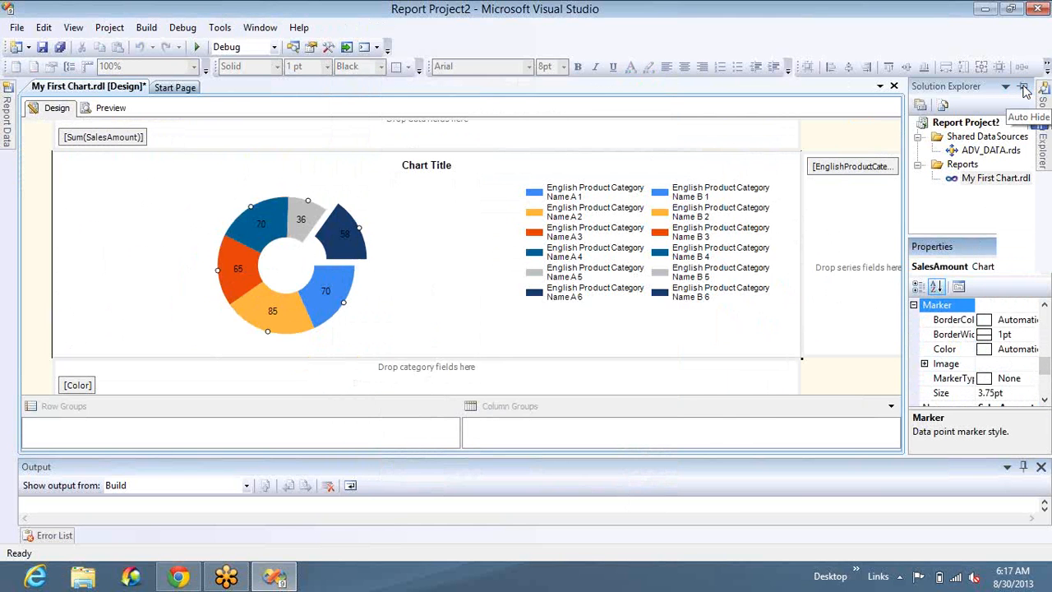
click(337, 251)
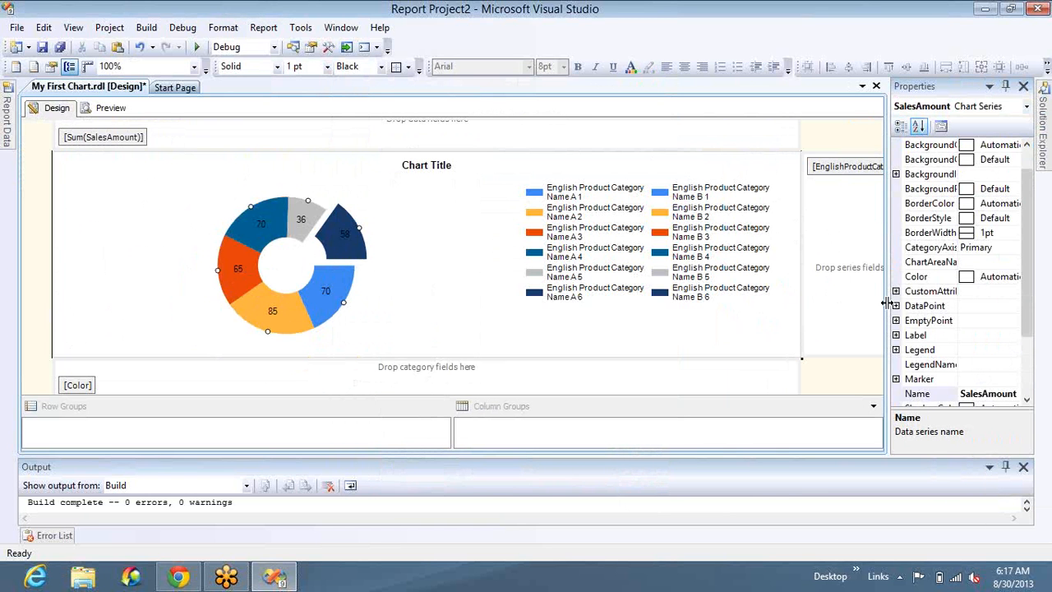
drag(887, 304, 766, 299)
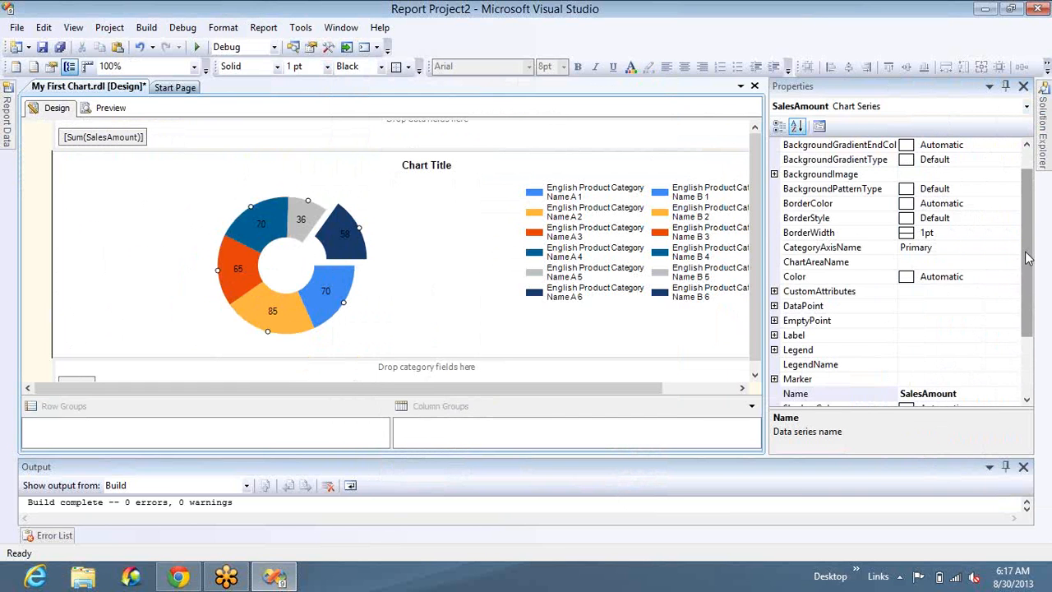
- In the series' SmartLabels properties, set AllowOutSidePlotArea to True and CalloutBackColor to Black
drag(1034, 301, 1034, 335)
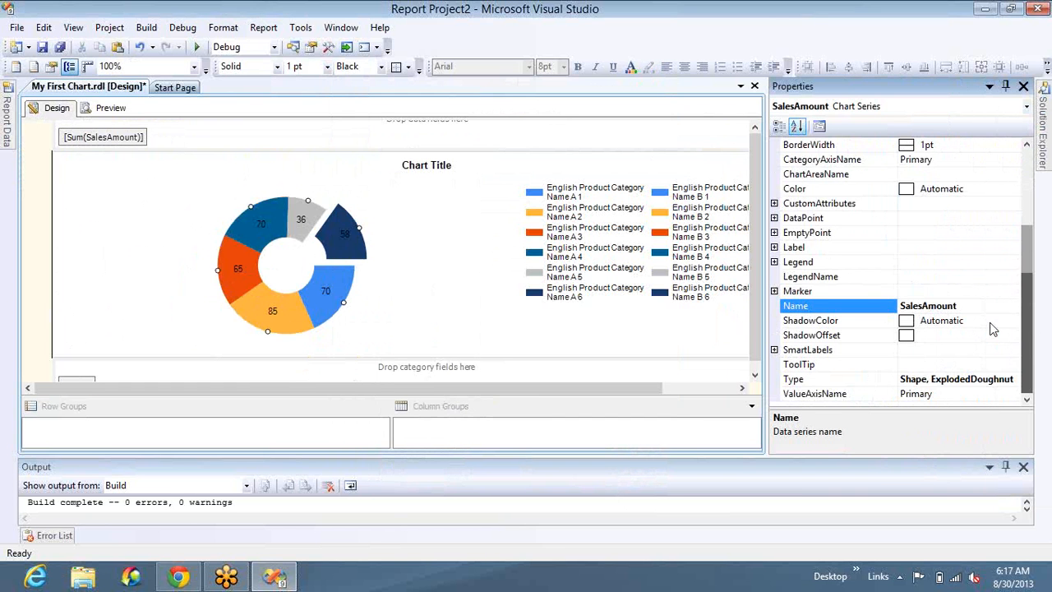
click(775, 350)
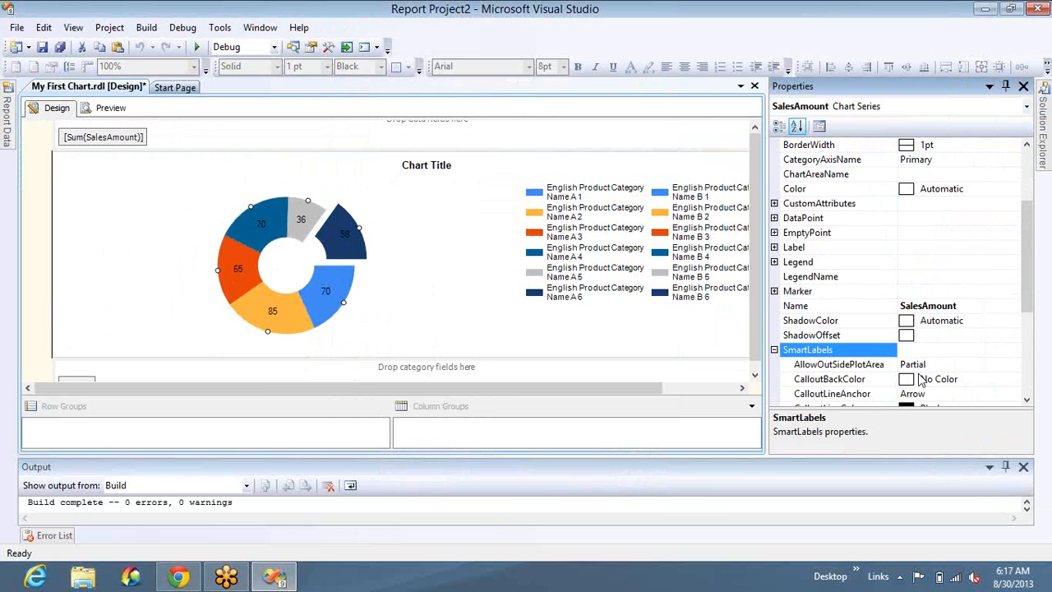
click(1013, 364)
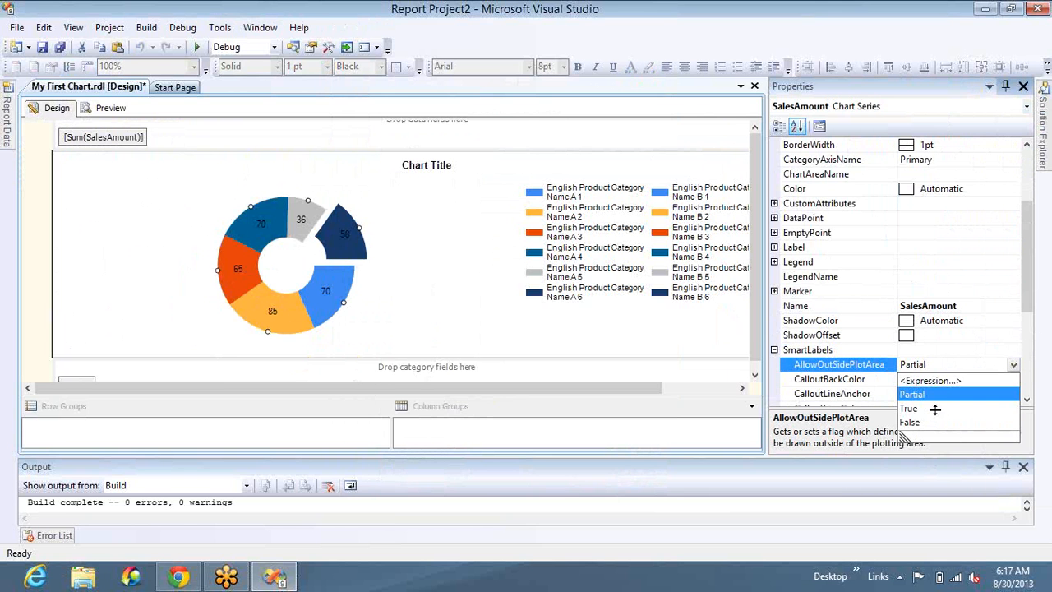
click(935, 408)
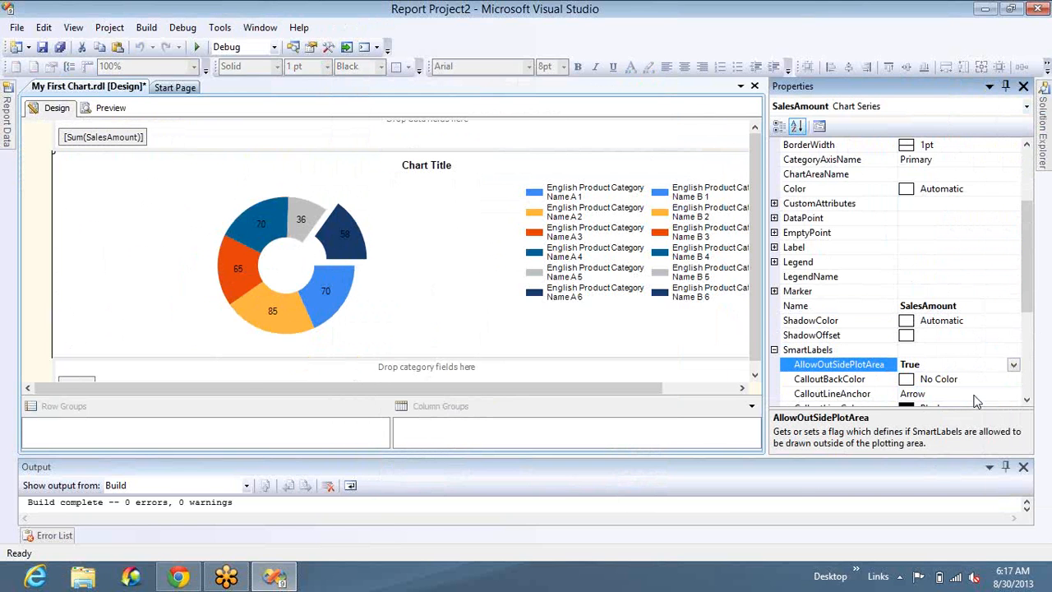
click(1015, 379)
click(1014, 379)
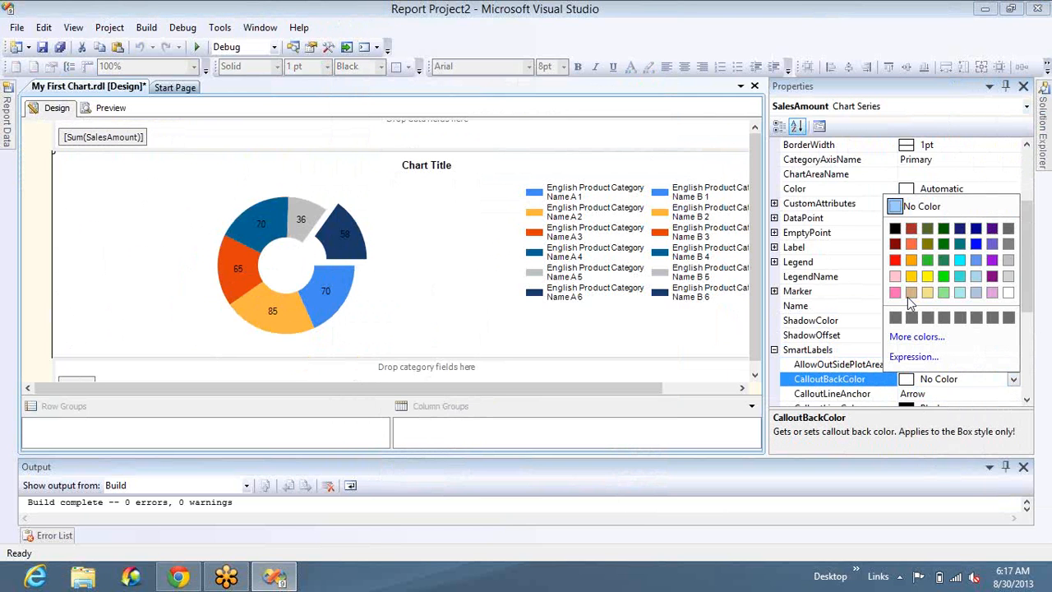
click(895, 231)
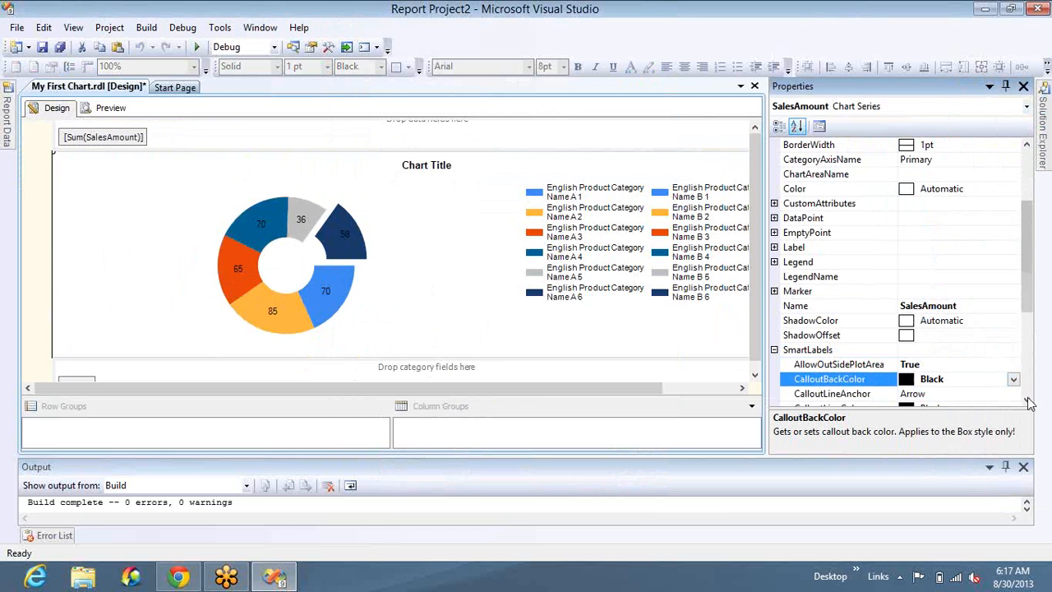
- Set the SmartLabels MaxMovingDistance to 100 for the series and preview the report
click(1027, 403)
click(1027, 402)
click(1026, 402)
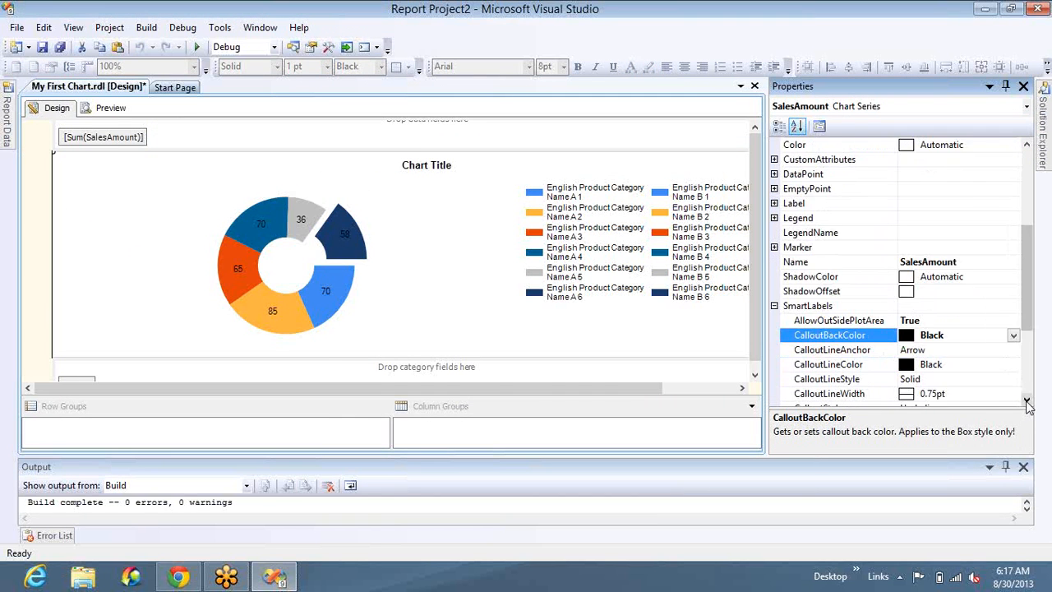
click(1027, 402)
click(1027, 402)
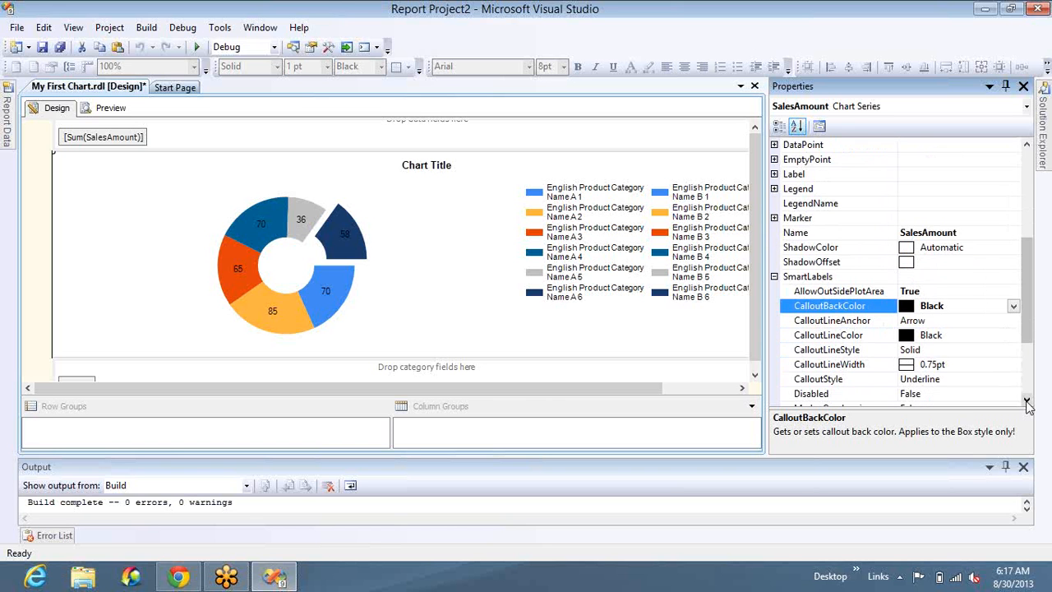
click(1027, 402)
click(1027, 402)
click(1027, 402)
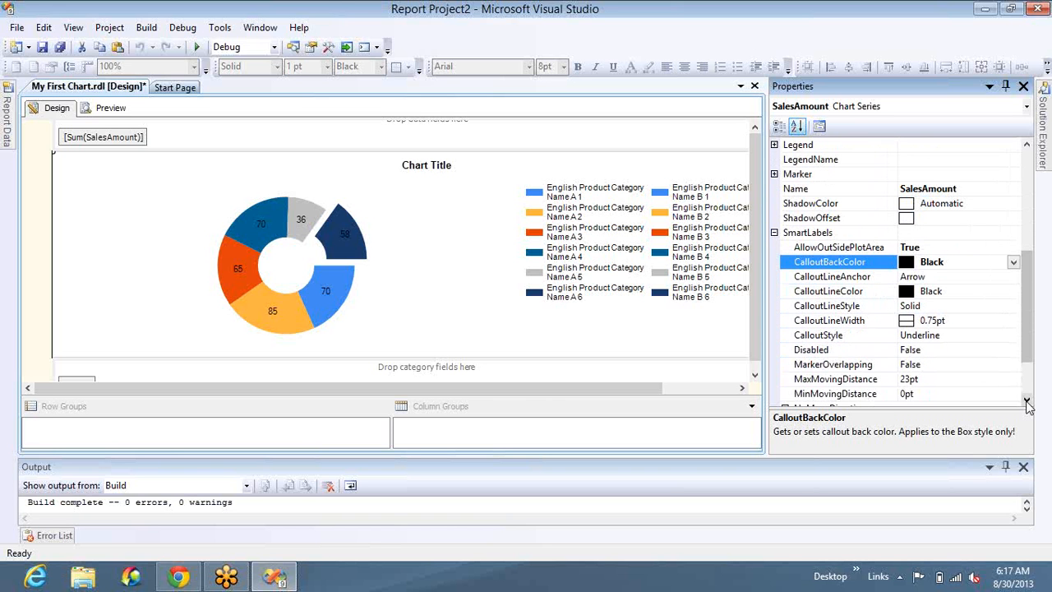
click(1027, 402)
click(1027, 402)
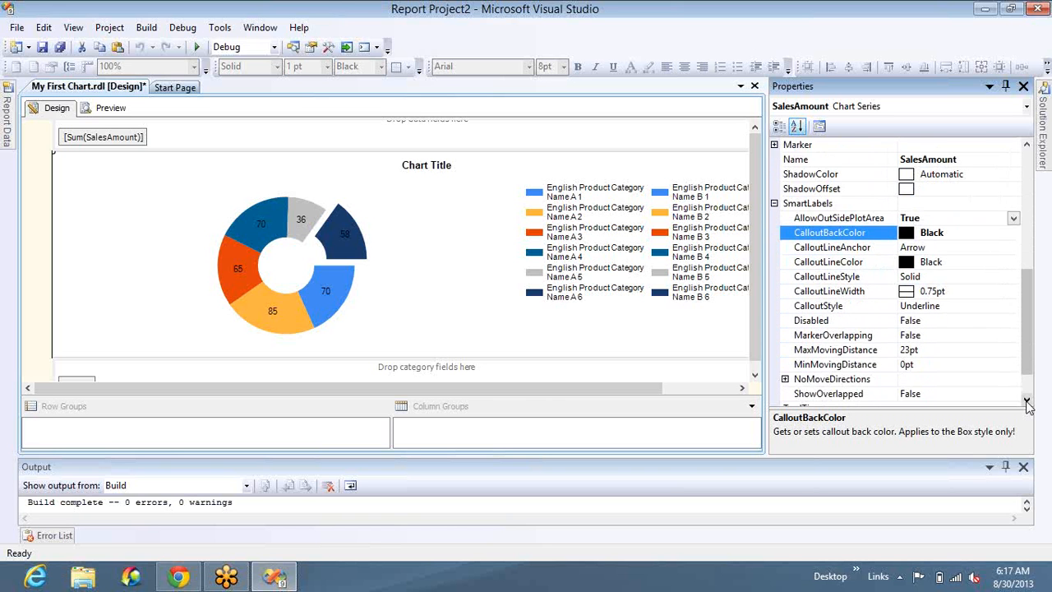
click(1027, 402)
click(1027, 402)
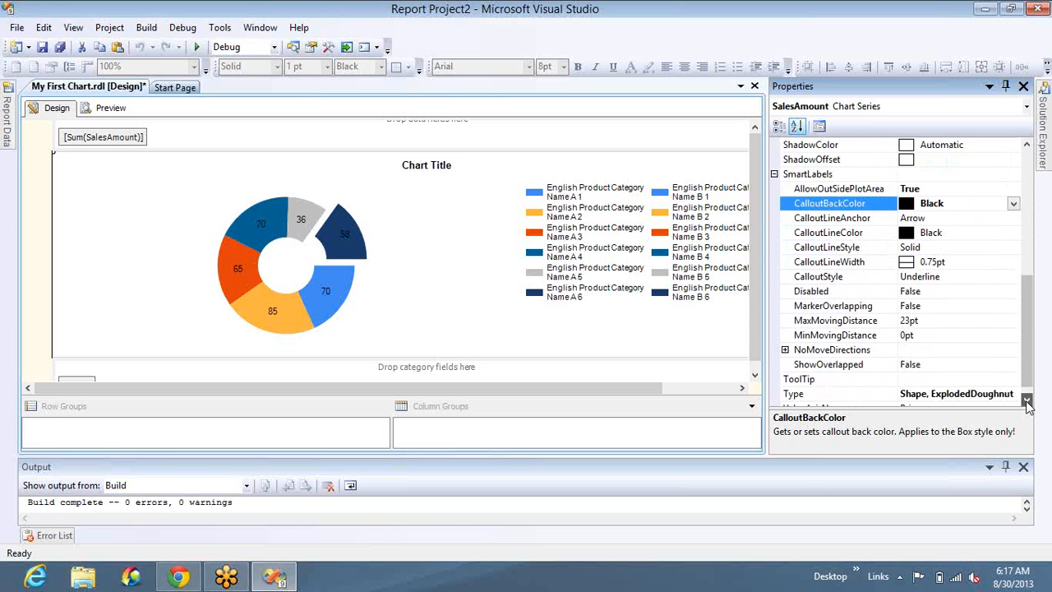
click(1018, 322)
click(1014, 320)
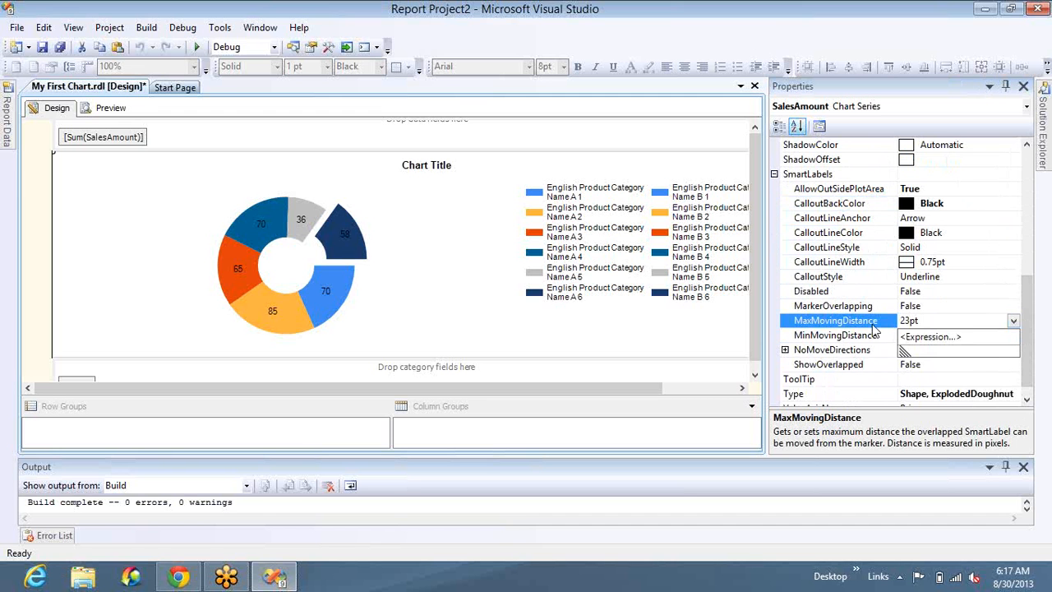
click(911, 319)
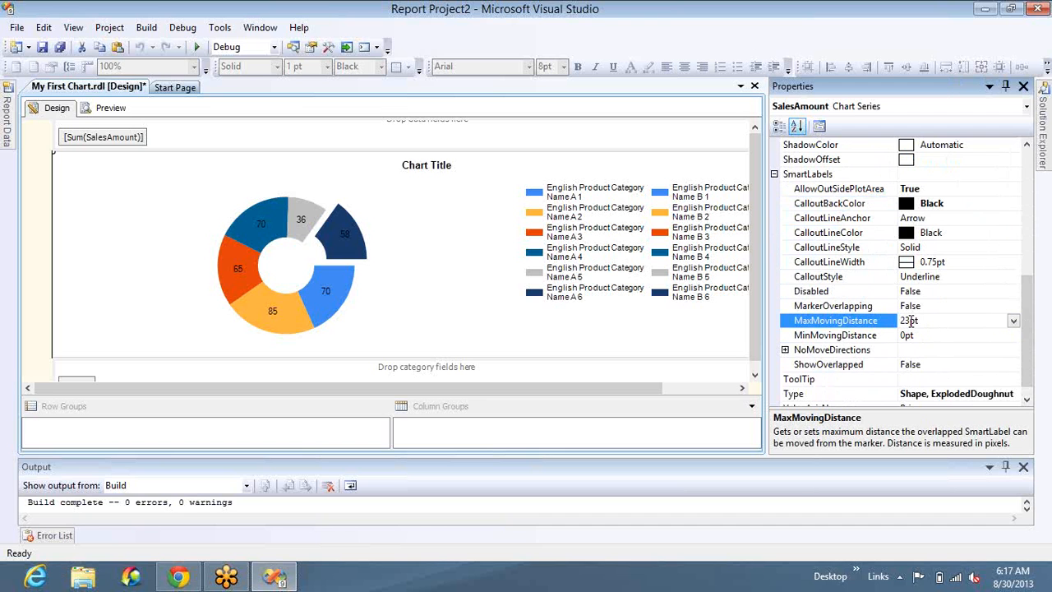
key(BackSpace)
key(BackSpace)
text(100)
click(110, 108)
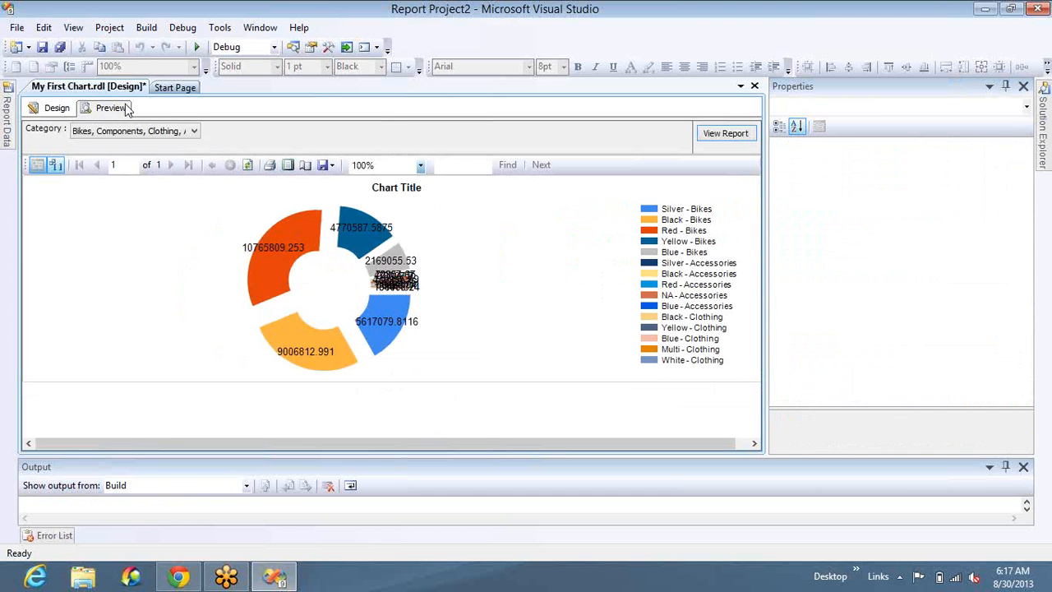
- Return to the report design and expand the SmartLabels properties of the SalesAmount series
click(56, 107)
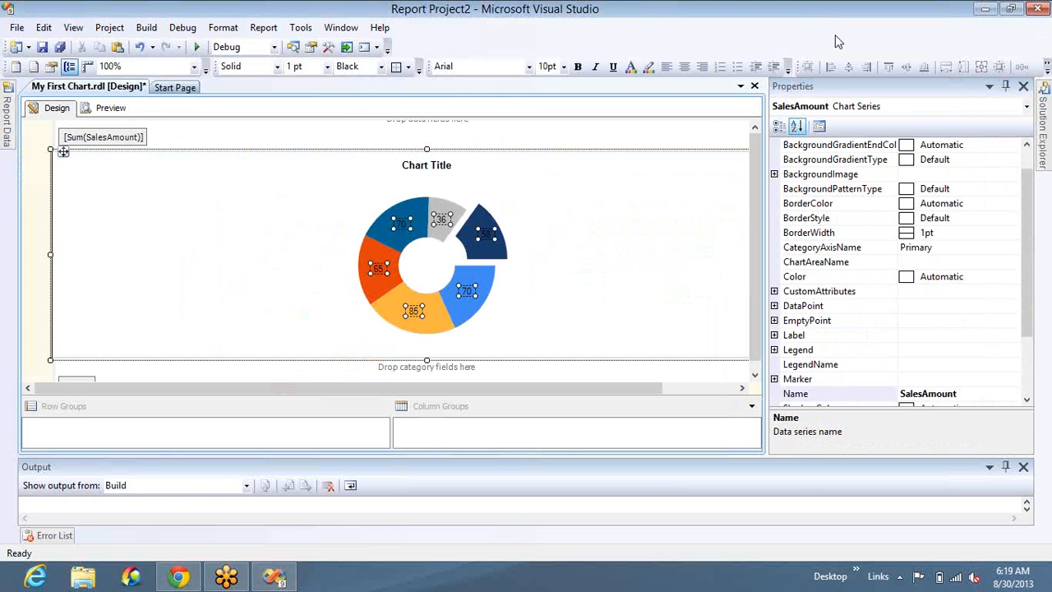
click(1027, 401)
click(1027, 400)
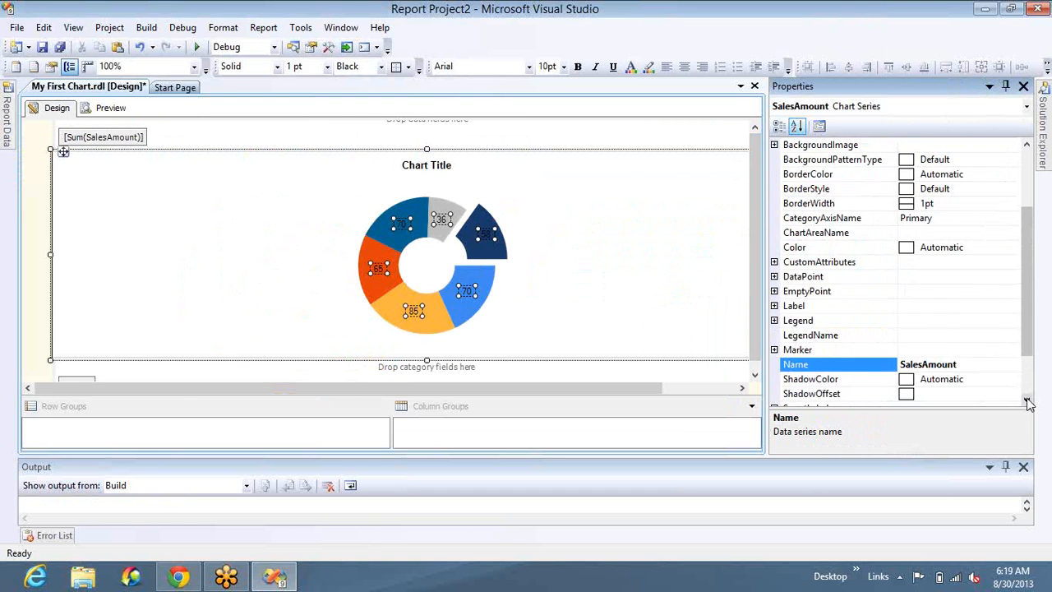
click(1027, 401)
click(1027, 401)
click(1027, 402)
click(1027, 401)
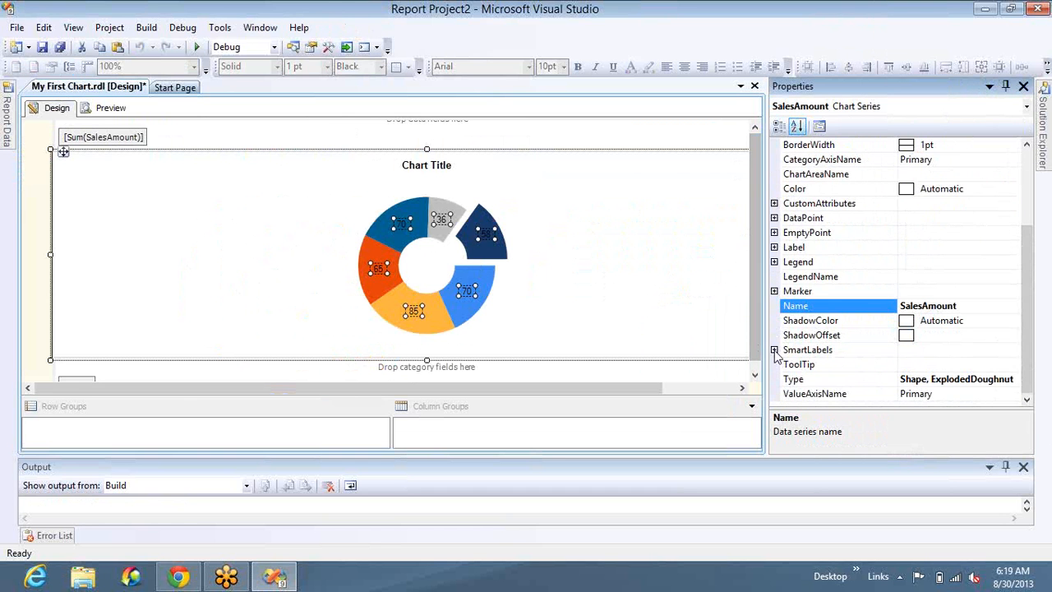
click(775, 350)
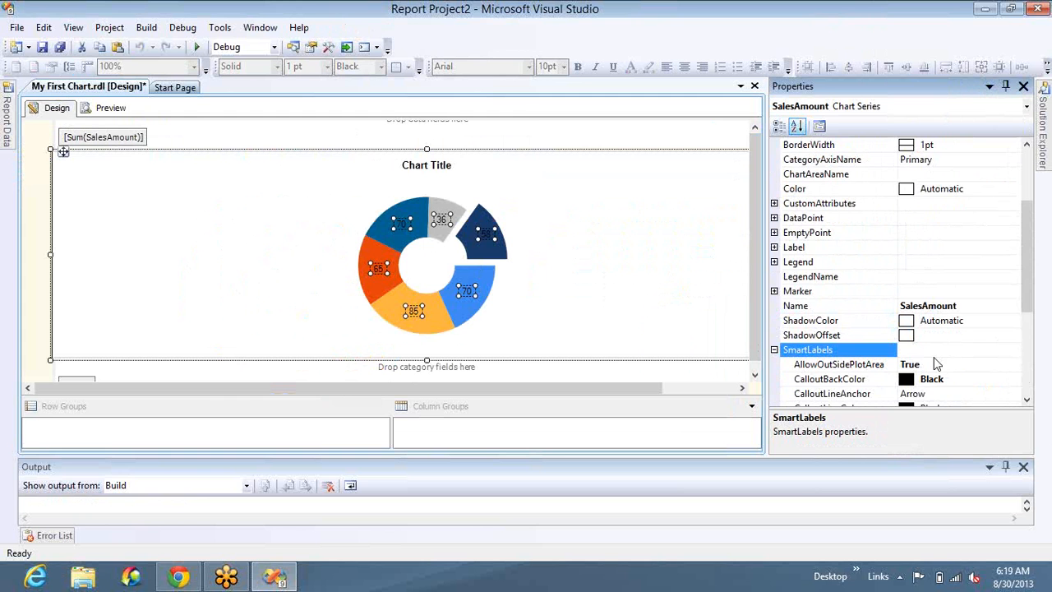
- Set the SmartLabels CalloutStyle of the SalesAmount series to Box and preview the report
click(1027, 400)
click(1027, 400)
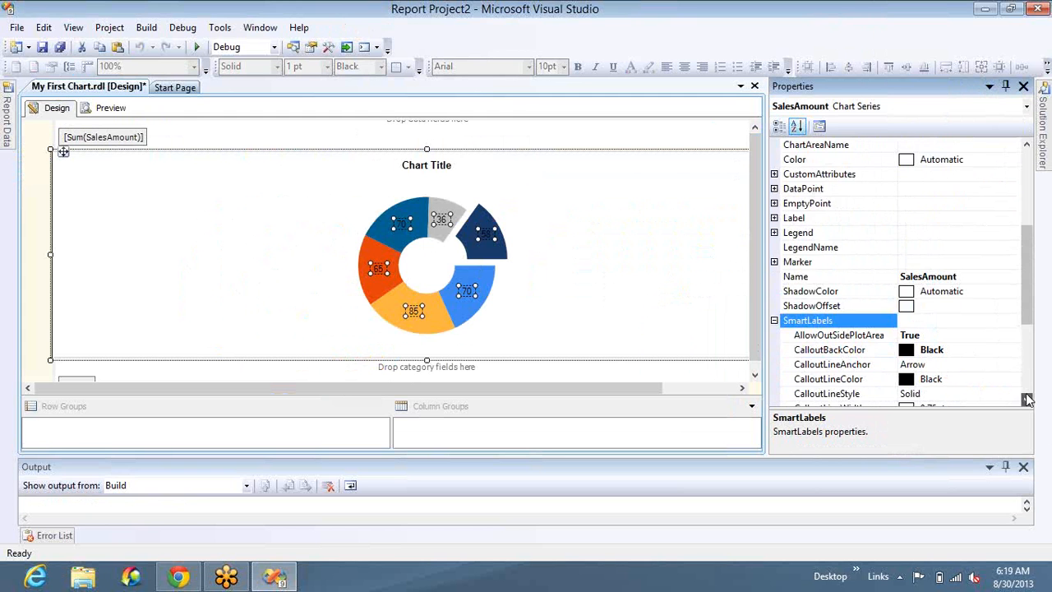
click(1027, 401)
click(1026, 401)
click(1027, 401)
click(1027, 400)
click(1027, 401)
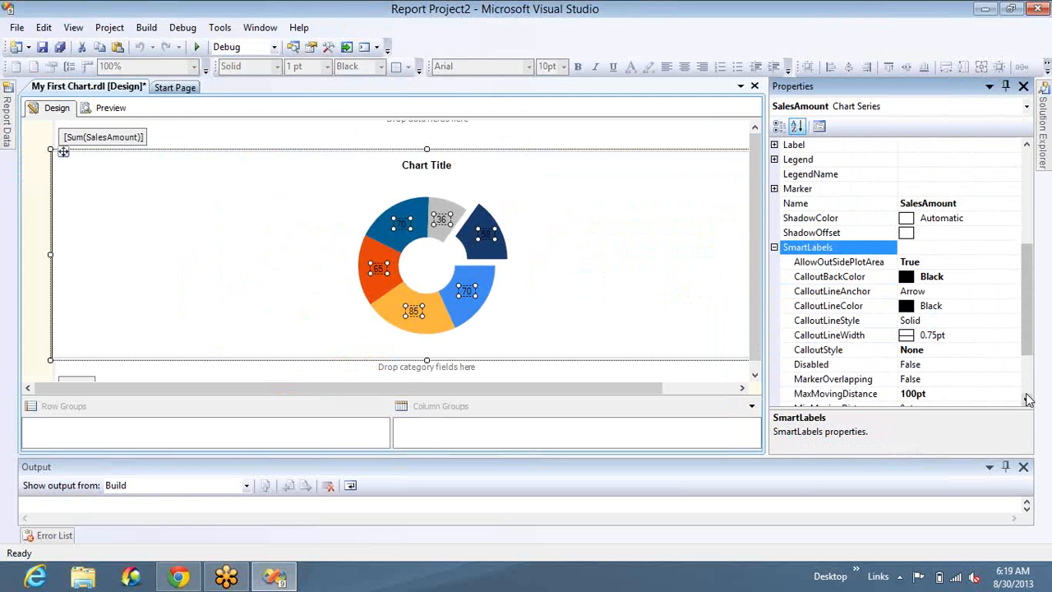
click(1027, 400)
click(1027, 400)
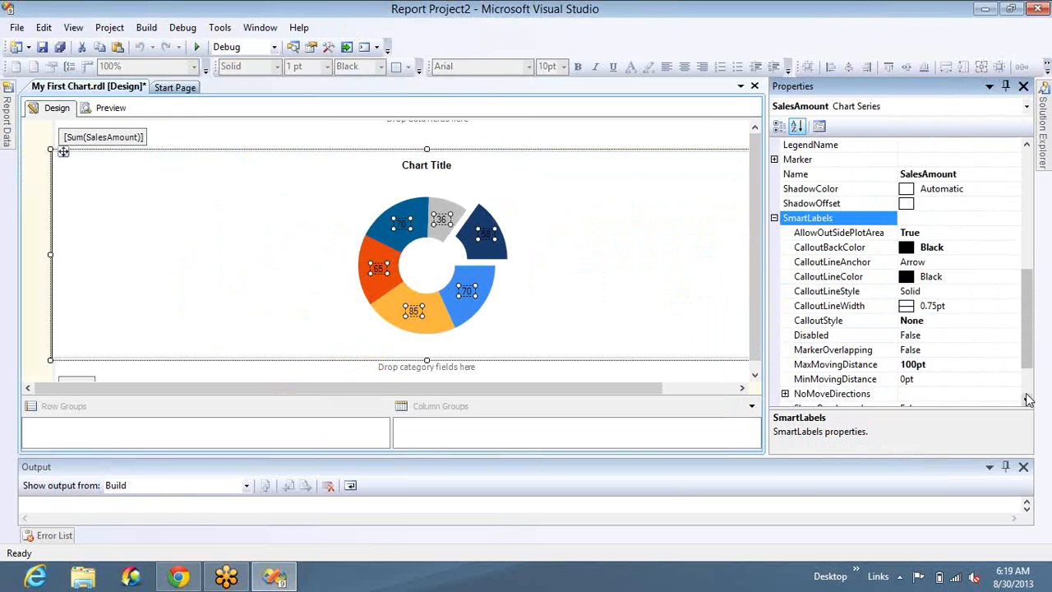
click(1026, 400)
click(1027, 400)
click(1027, 401)
click(1027, 400)
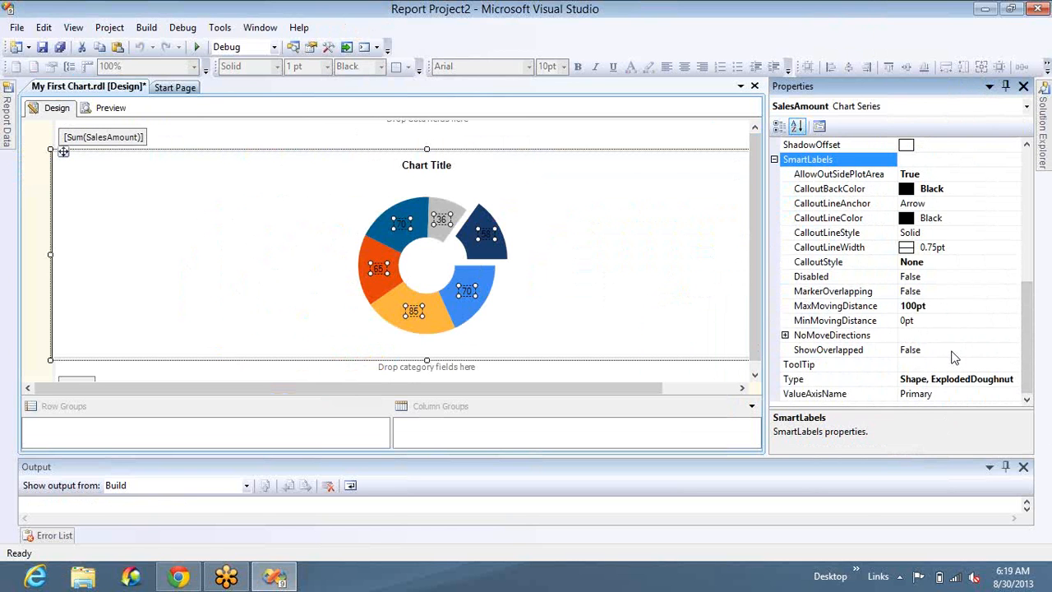
click(1014, 264)
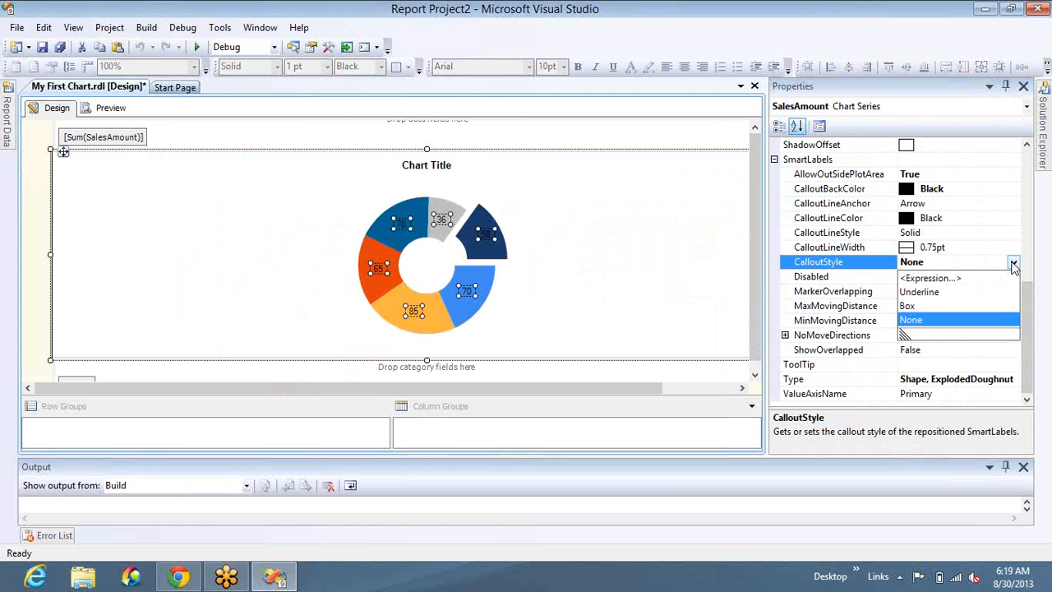
click(914, 305)
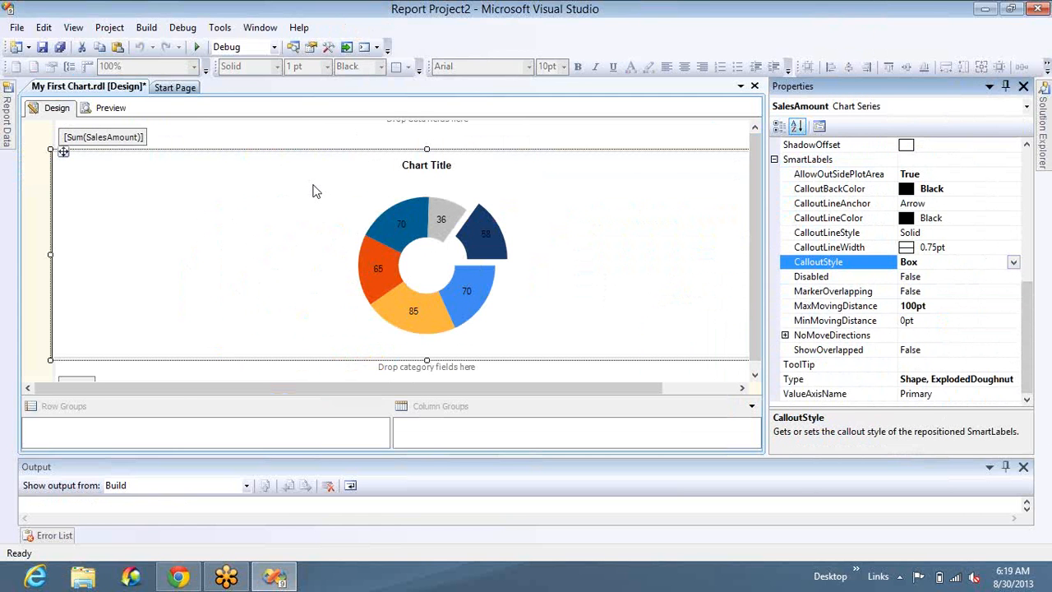
click(109, 108)
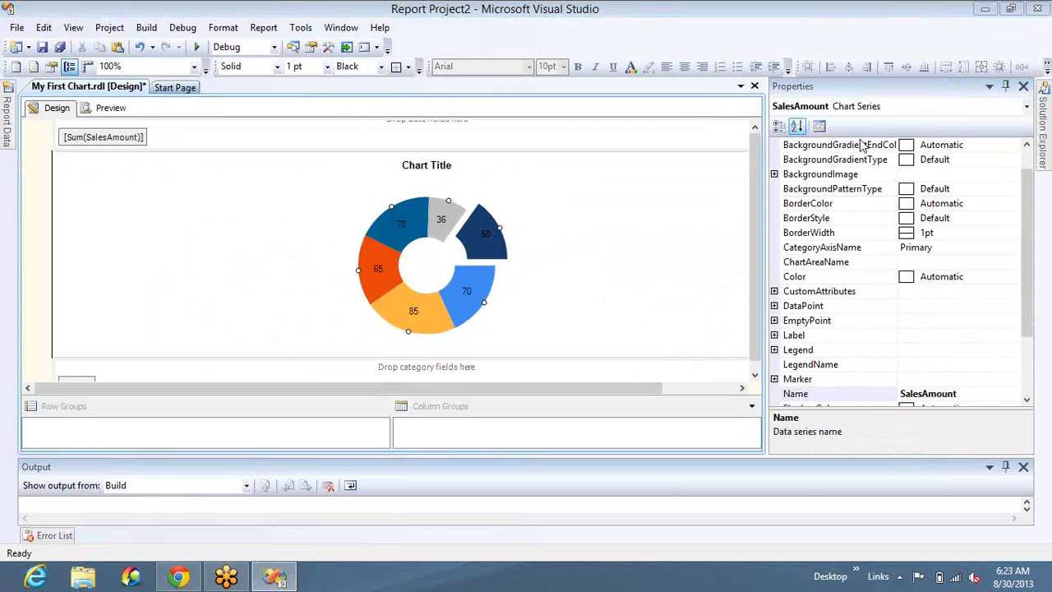
- Change the exploded doughnut chart to the 100% stacked column type
click(443, 268)
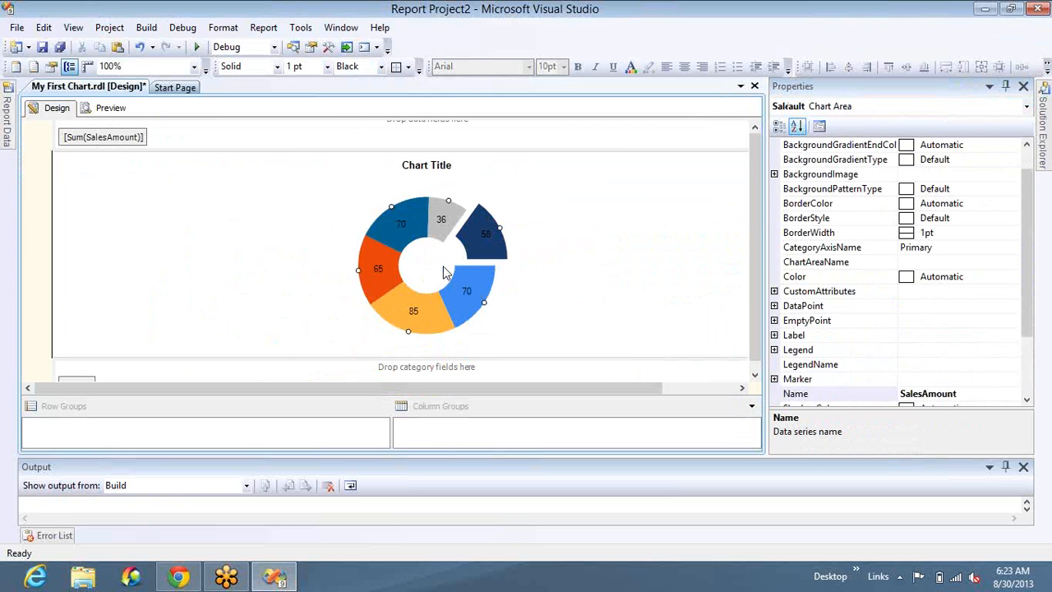
right_click(443, 272)
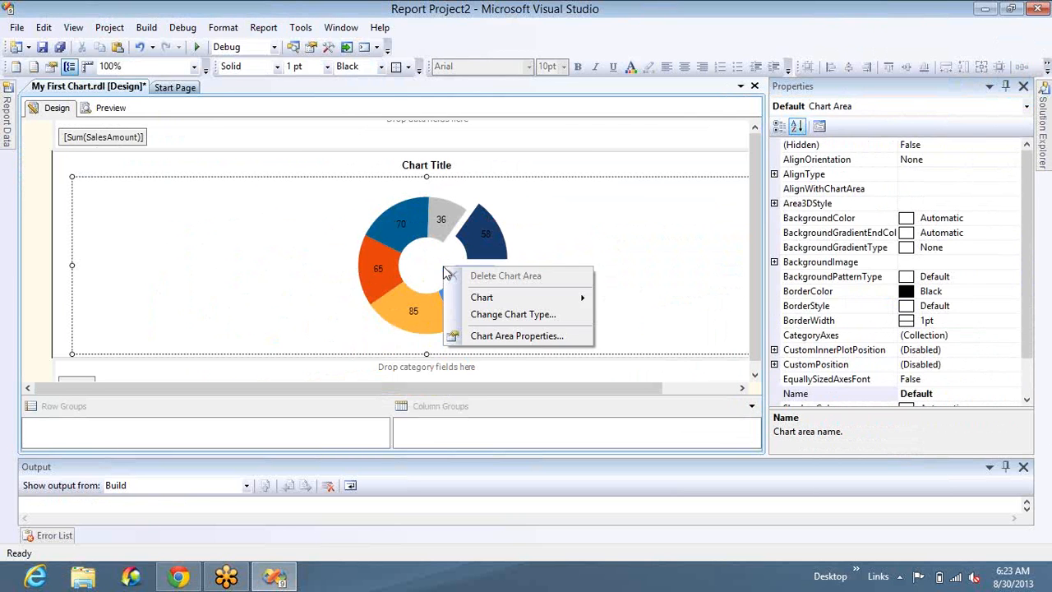
click(504, 319)
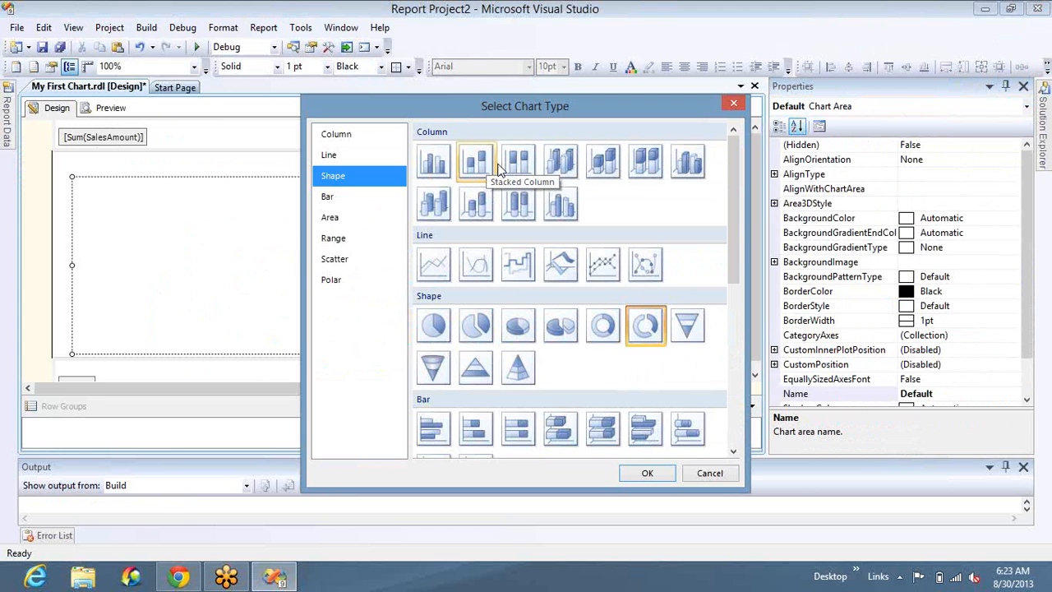
click(518, 162)
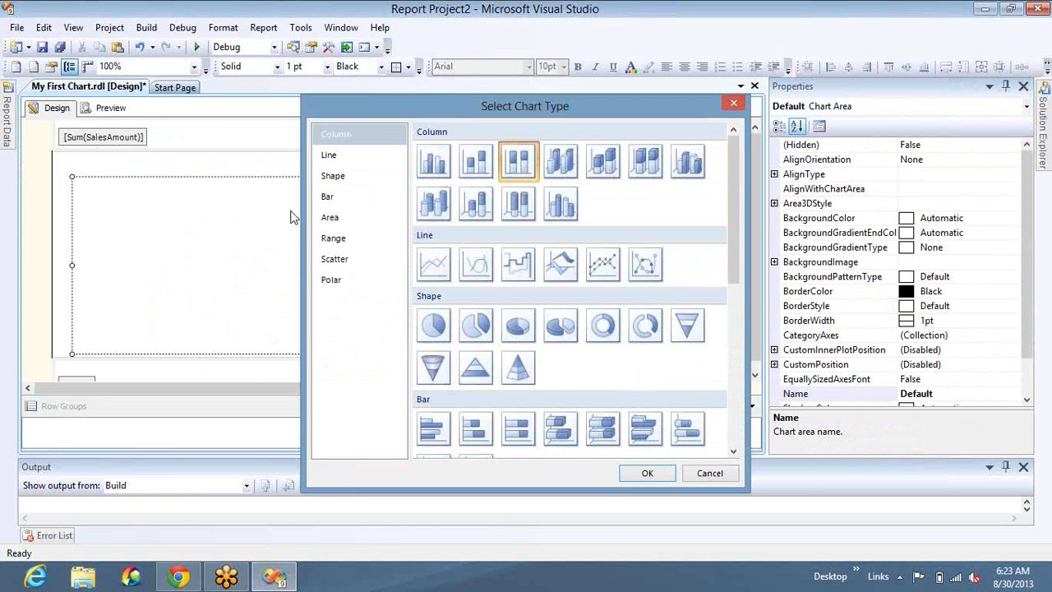
- Open the Series Properties dialog of the SalesAmount series and close it again
right_click(255, 224)
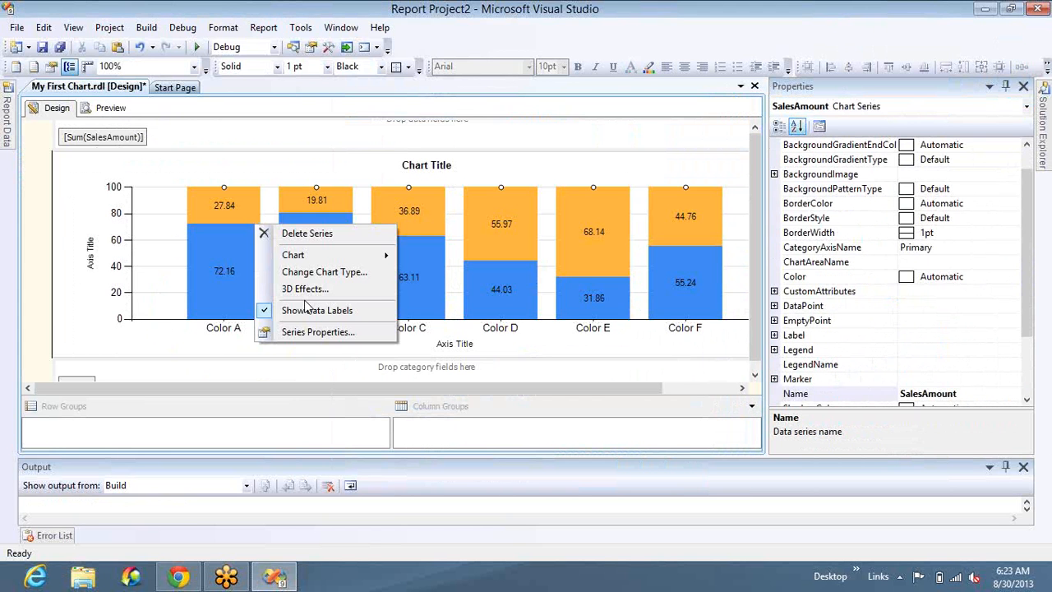
click(310, 334)
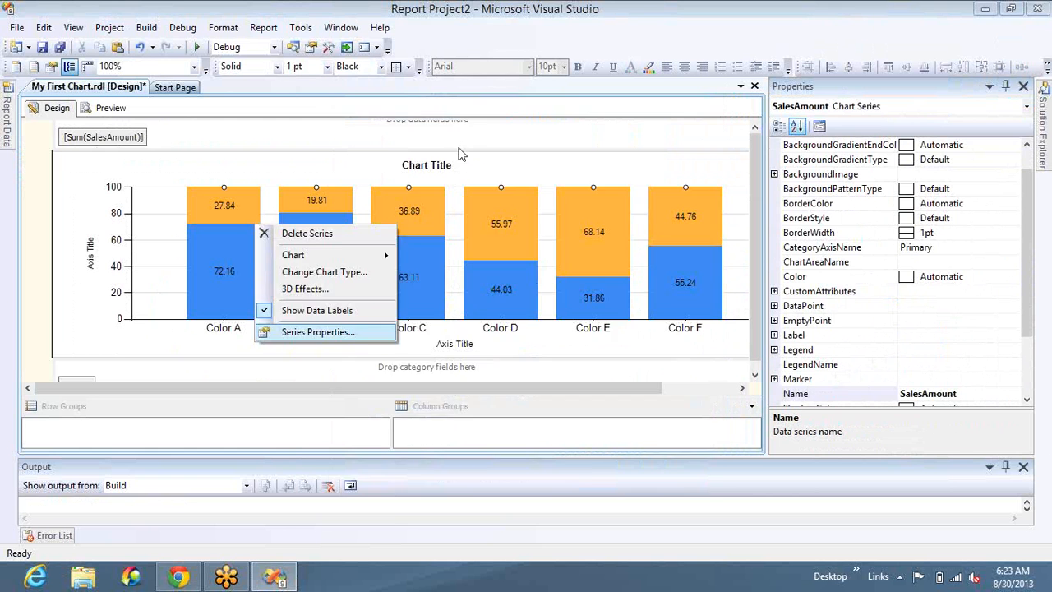
click(682, 462)
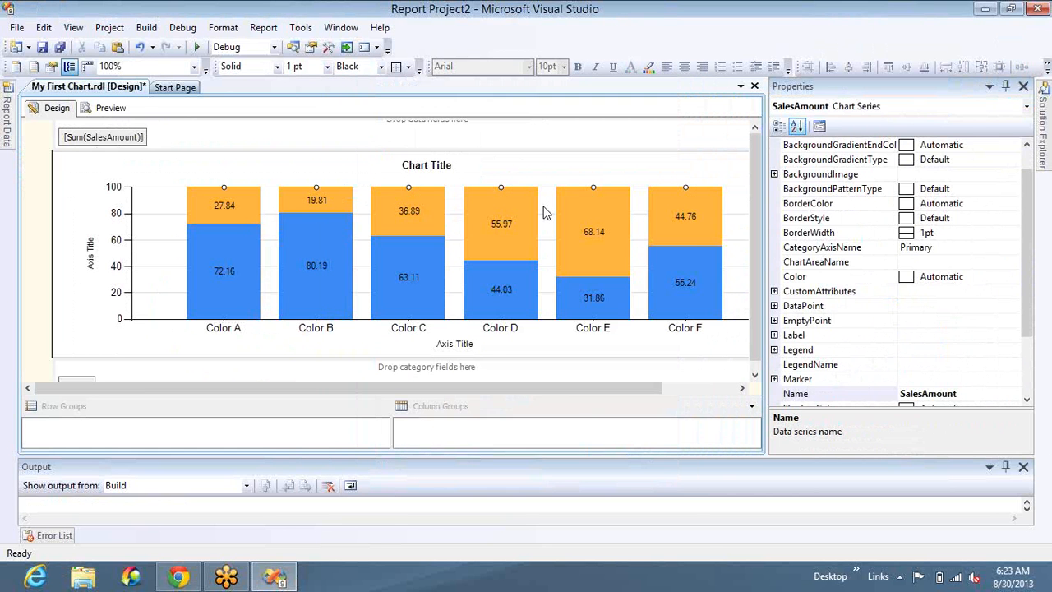
- Change the chart to the Stacked Column type and preview the report
click(549, 212)
right_click(546, 210)
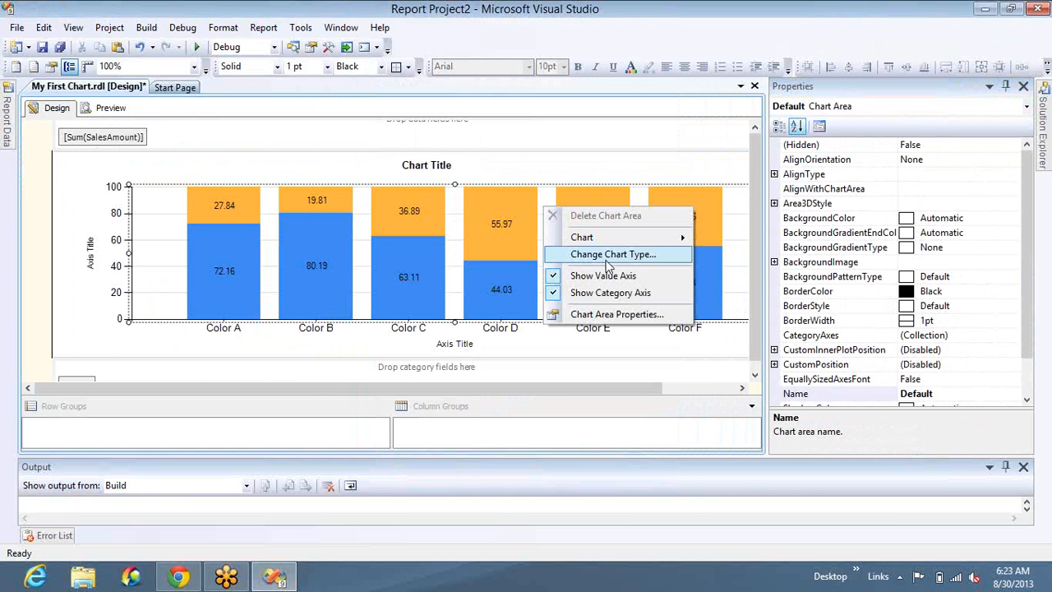
click(607, 260)
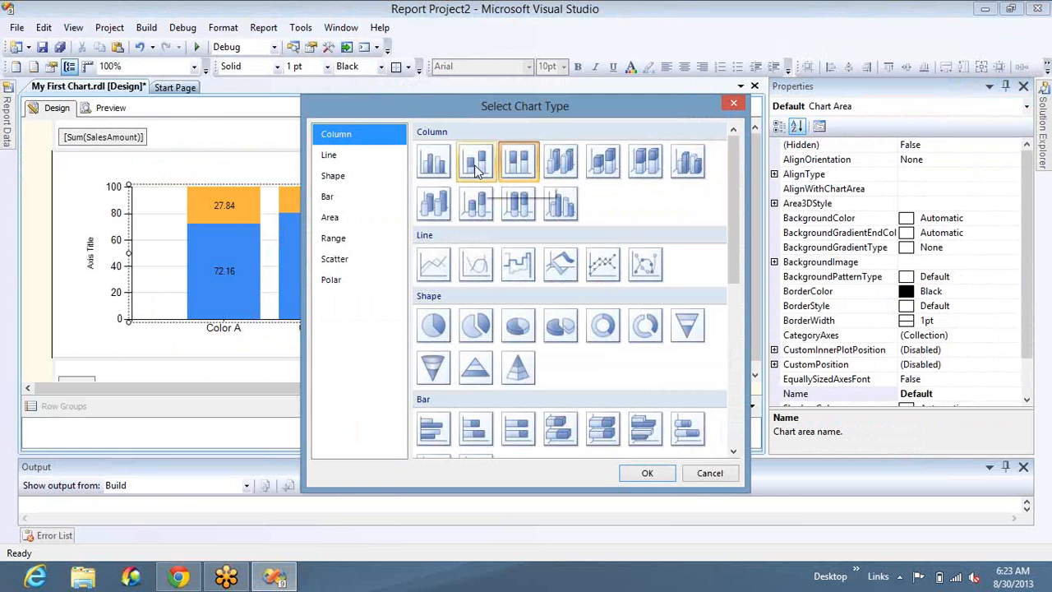
click(110, 108)
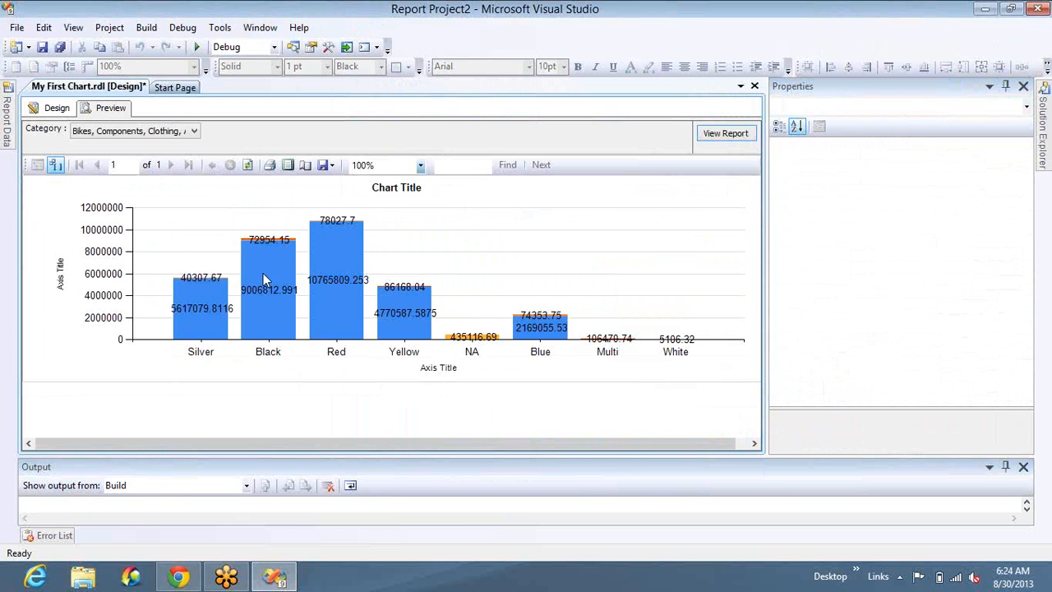
- Return to the report design, switch the stacked columns back to 100% stacked columns and preview the report
click(51, 111)
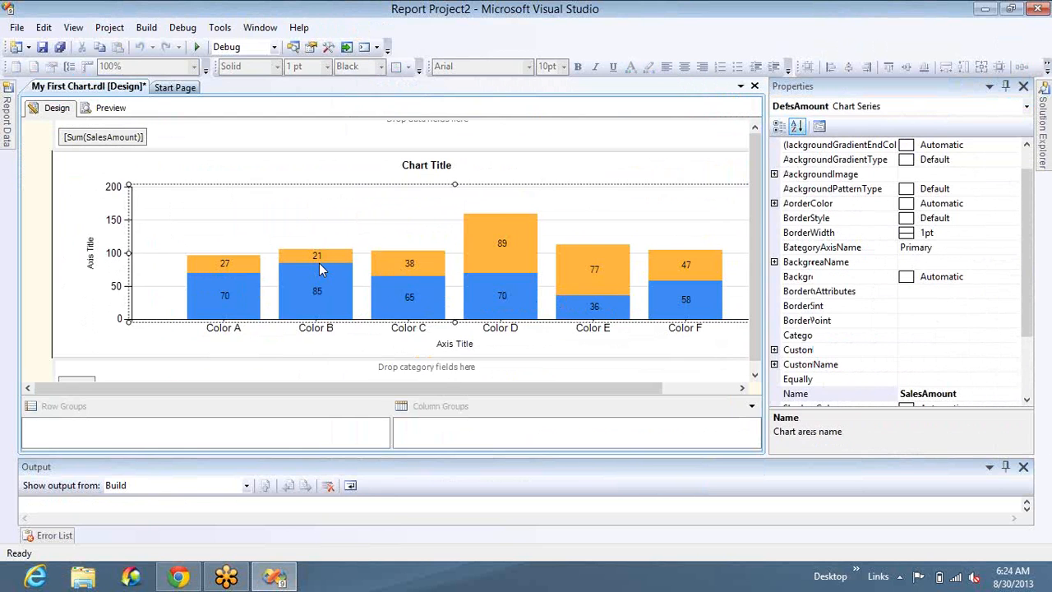
right_click(319, 263)
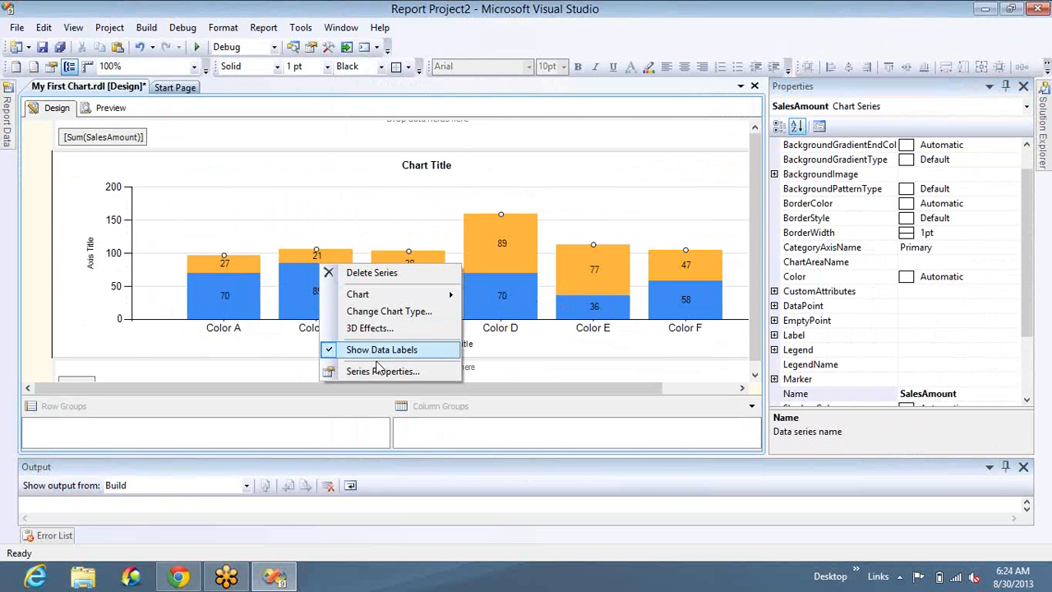
click(397, 319)
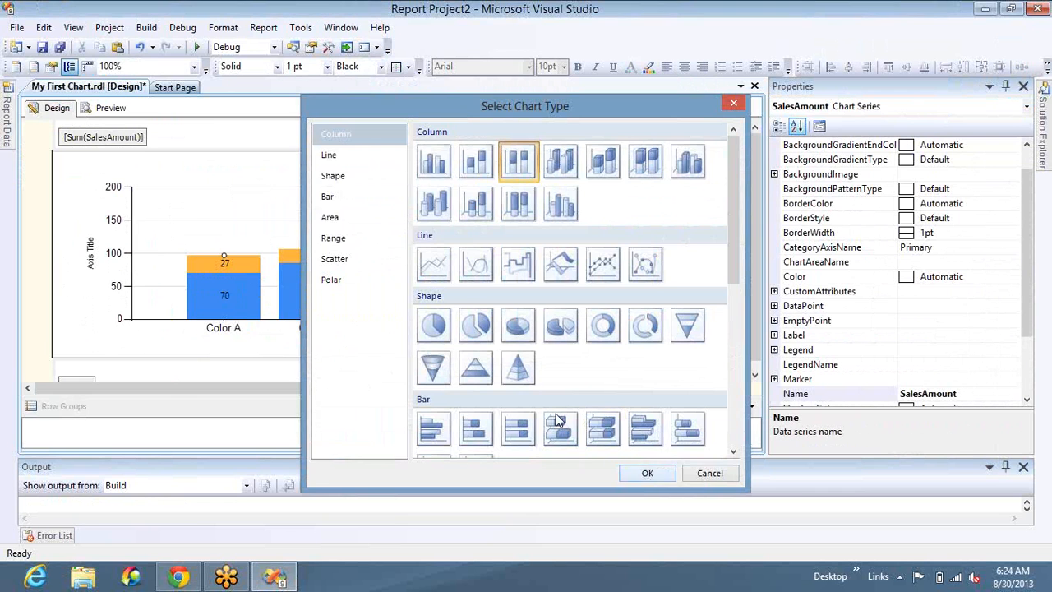
click(647, 475)
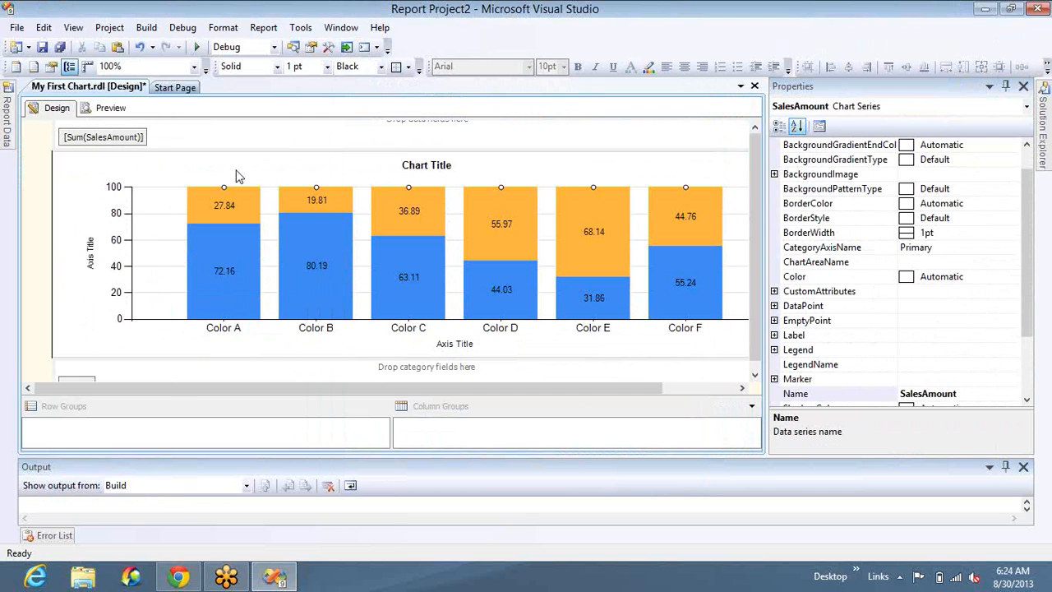
click(111, 108)
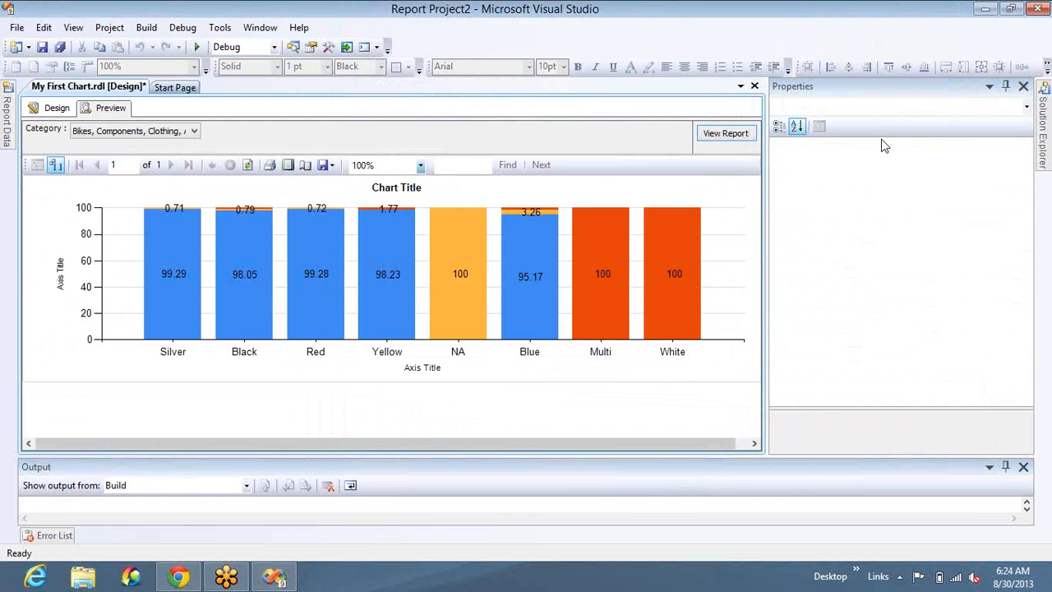
- In the report design, change the SalesAmount chart to the Range type and preview the report
click(51, 109)
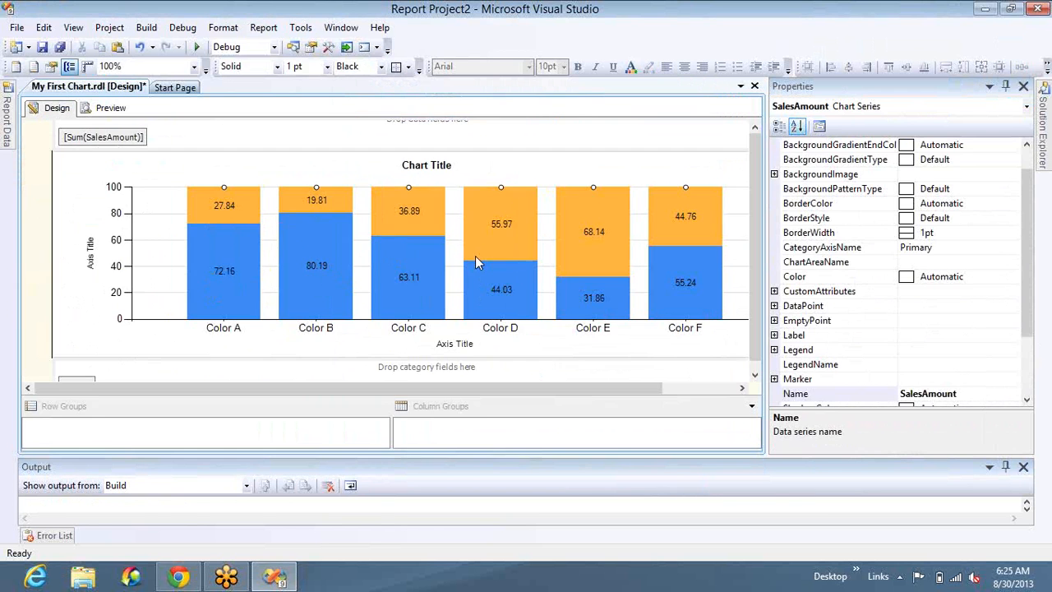
right_click(477, 263)
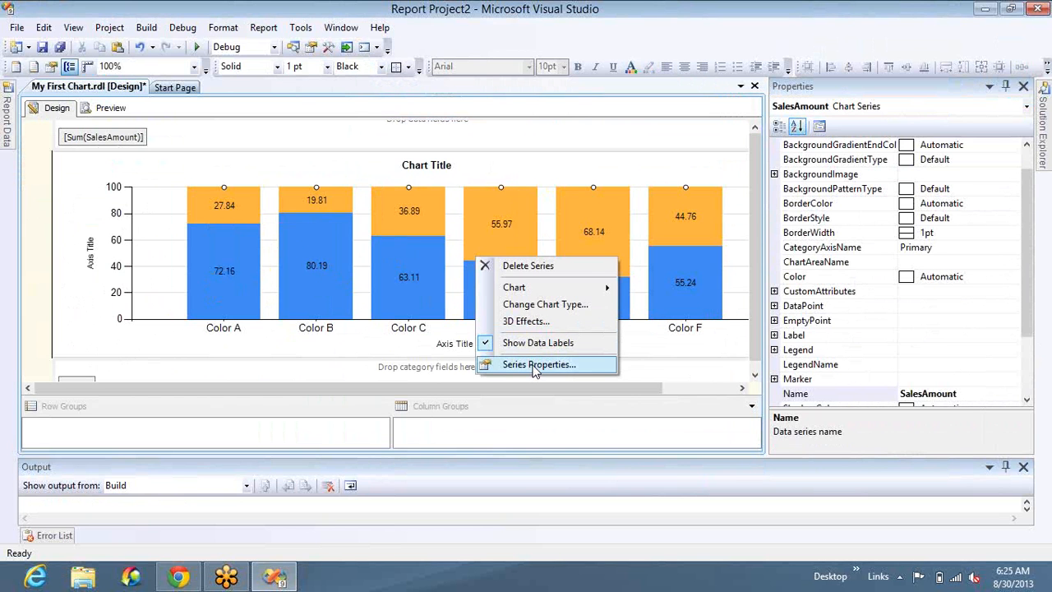
click(535, 305)
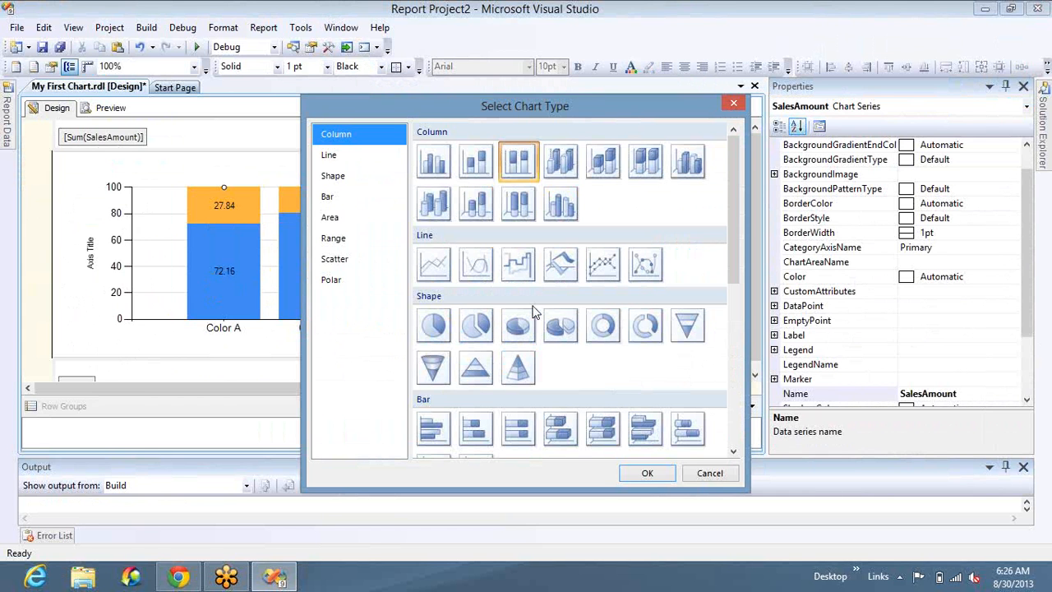
click(733, 423)
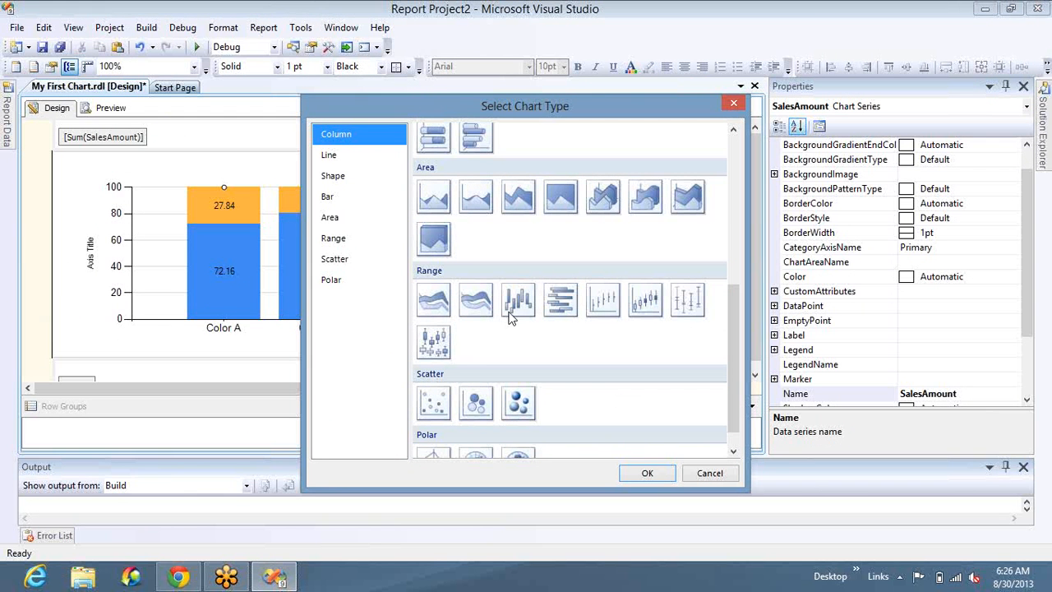
click(448, 313)
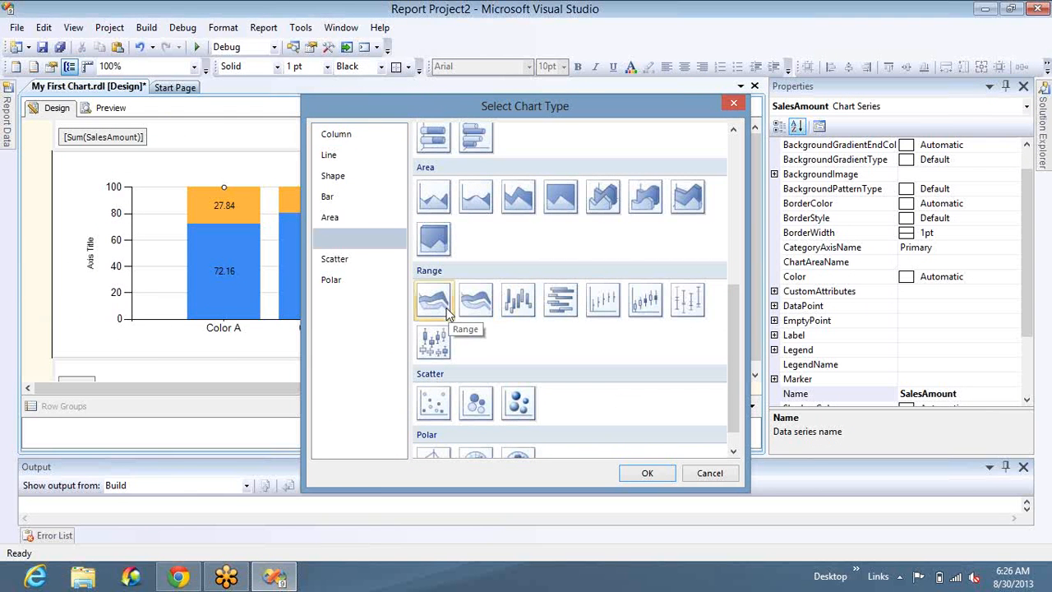
double_click(448, 313)
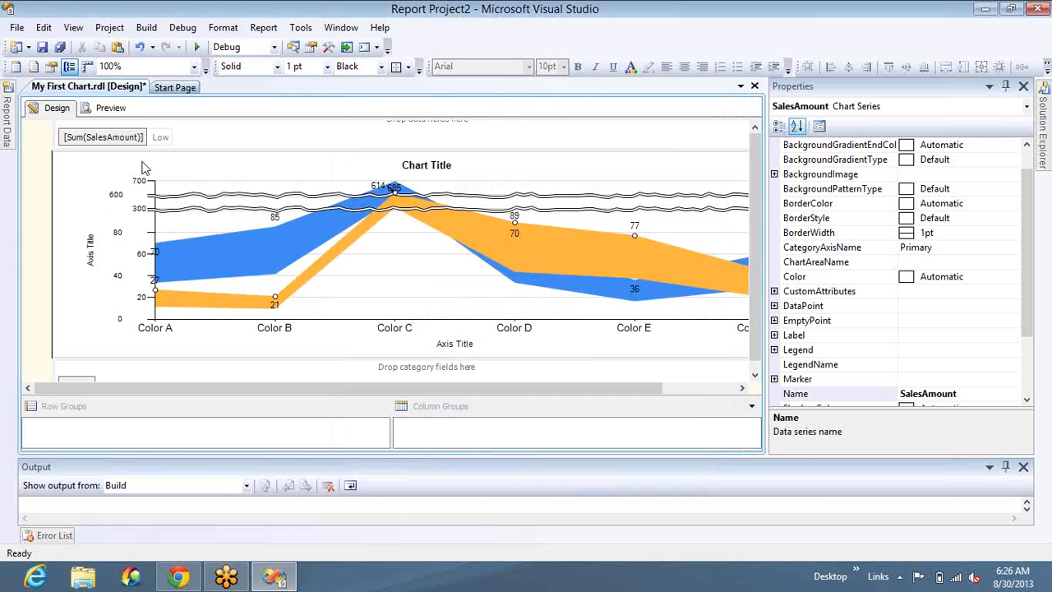
click(111, 110)
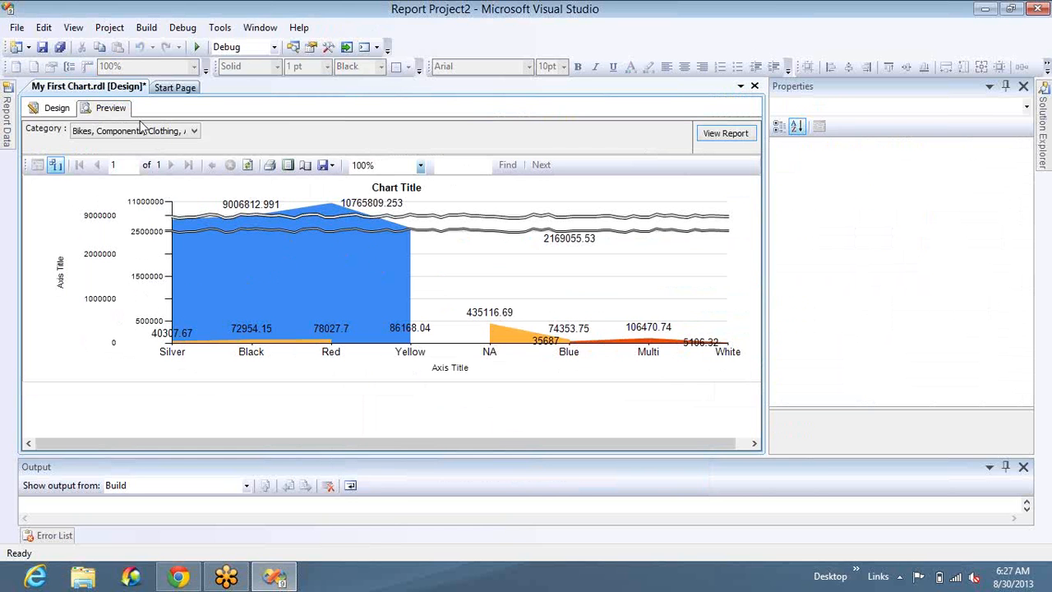
- In the report design, change the SalesAmount chart to the Smooth Range type and preview the report
click(57, 110)
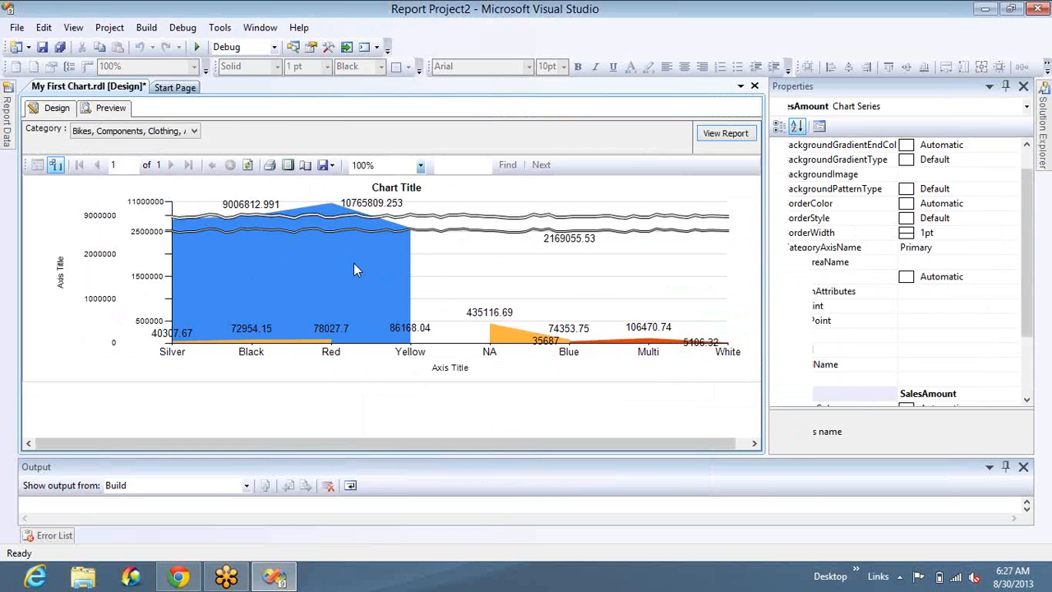
right_click(355, 264)
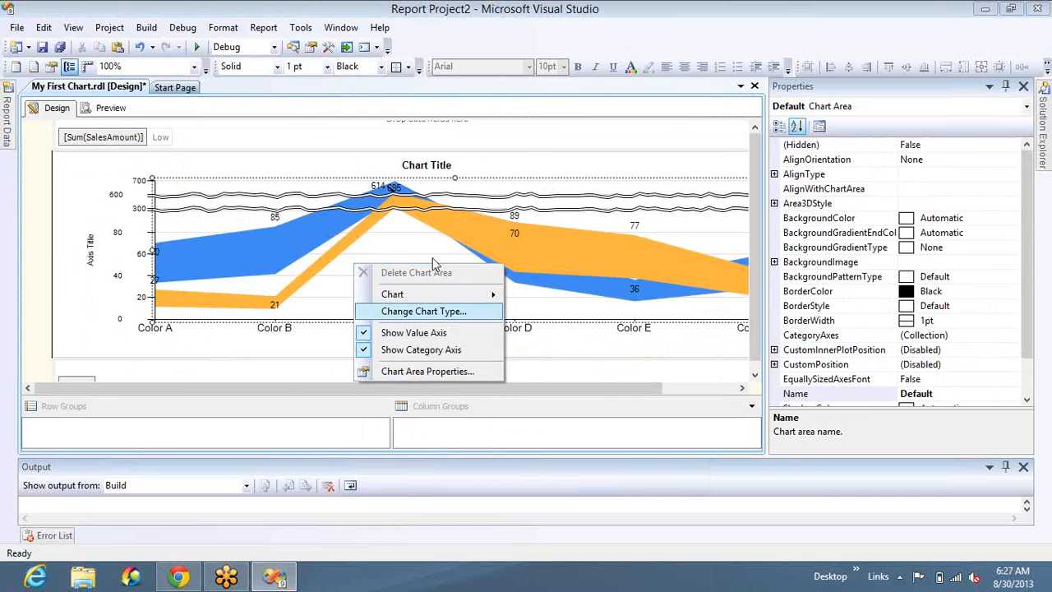
click(420, 316)
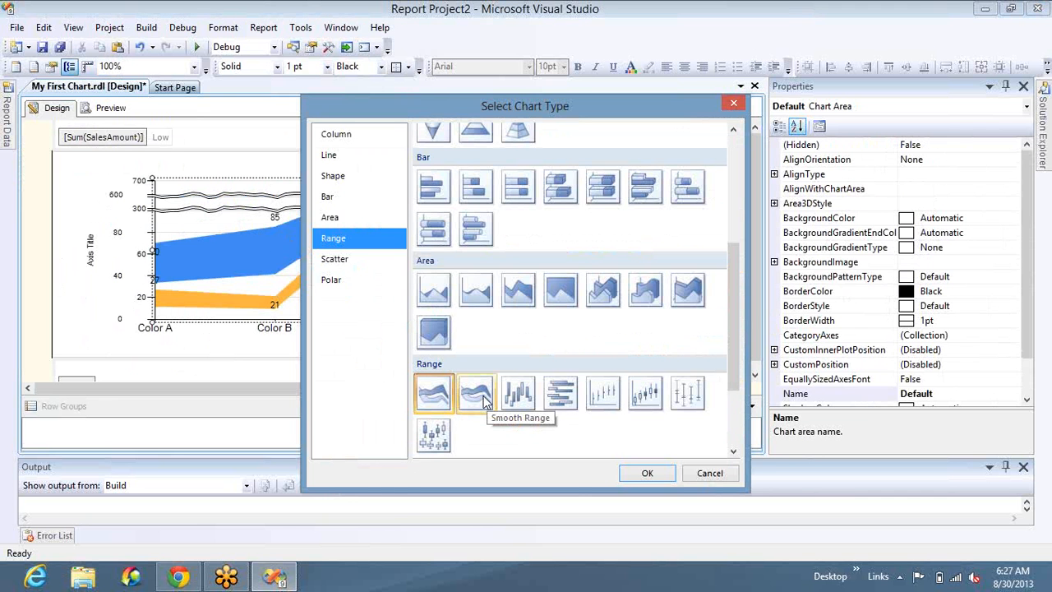
double_click(476, 394)
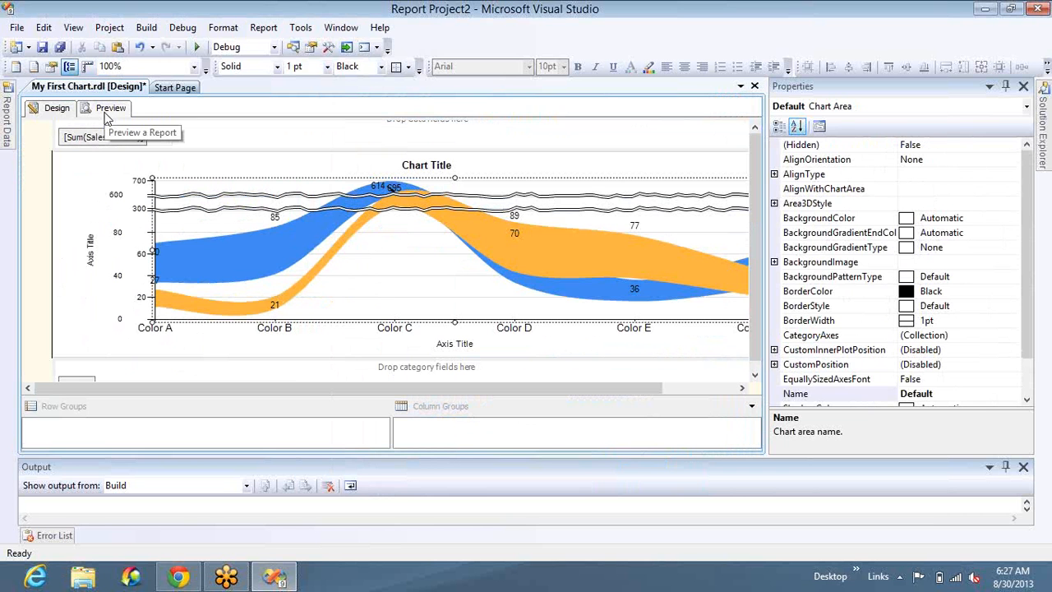
click(104, 116)
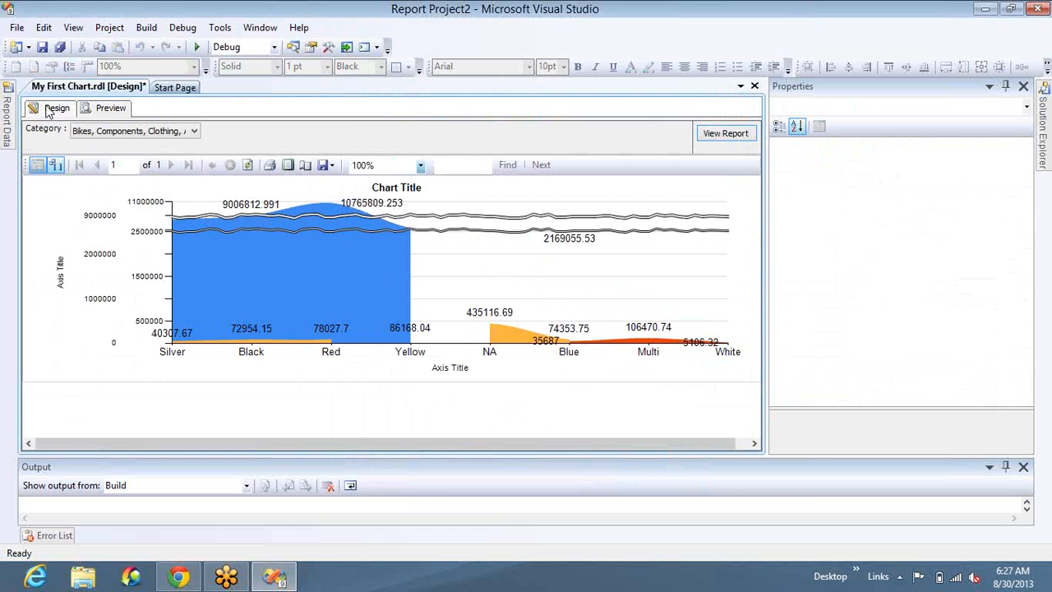
- Return to the report design, change the SalesAmount chart to the plain Line type and preview the report
click(50, 108)
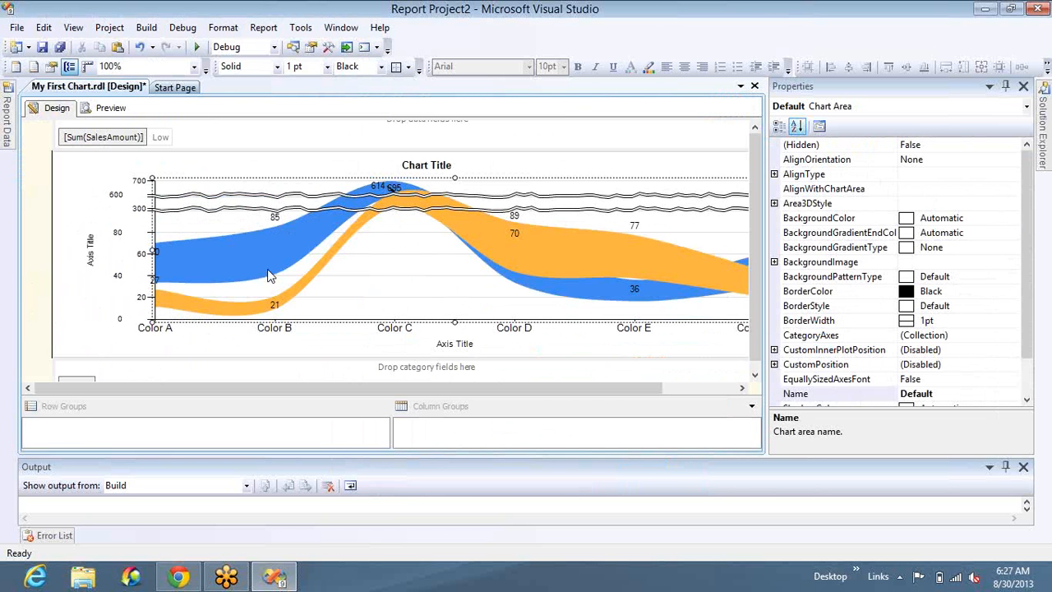
click(391, 208)
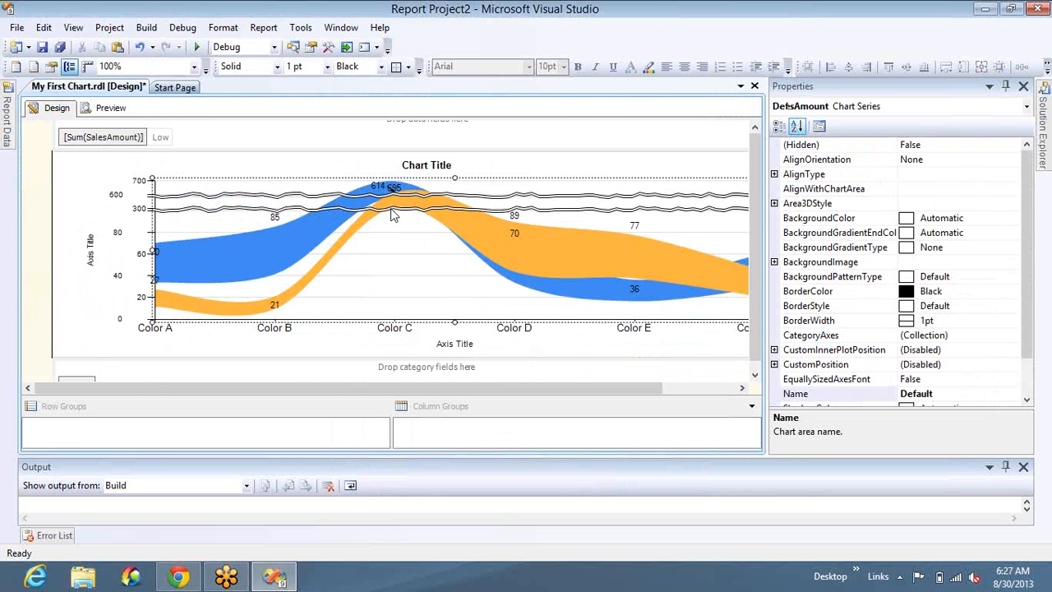
right_click(391, 208)
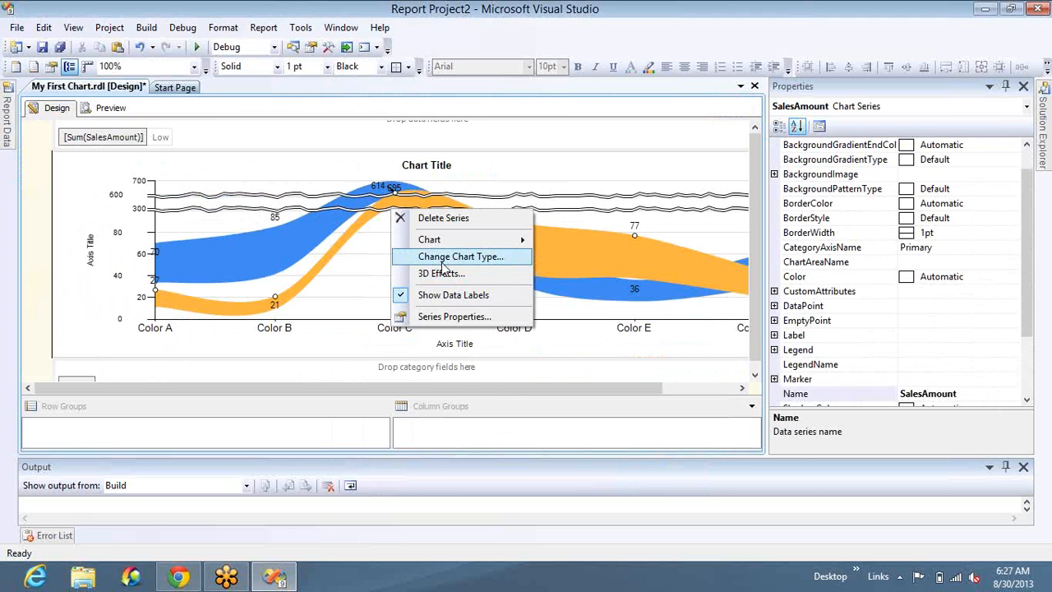
click(448, 257)
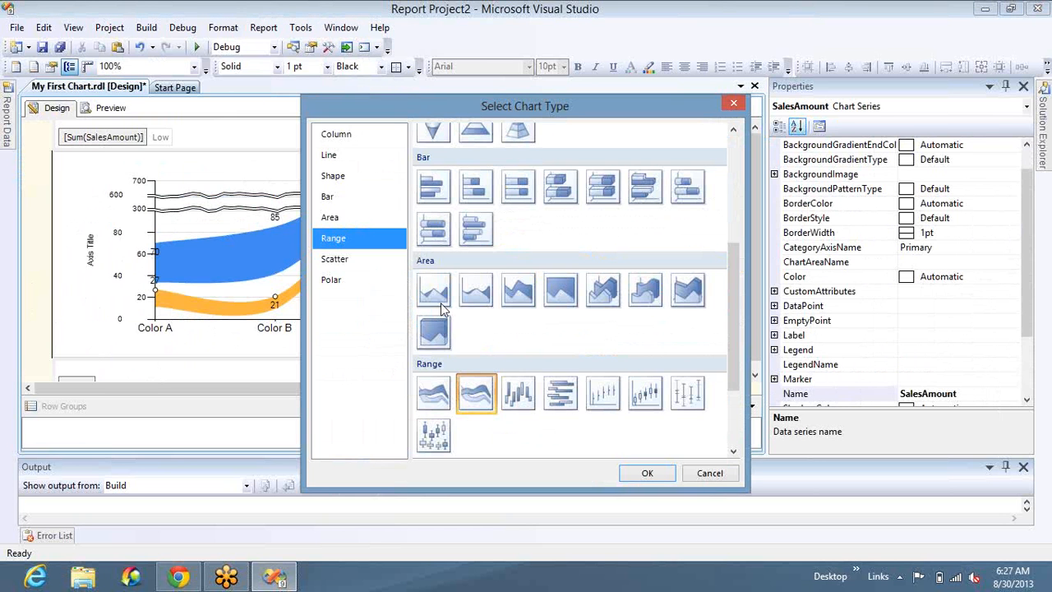
click(734, 189)
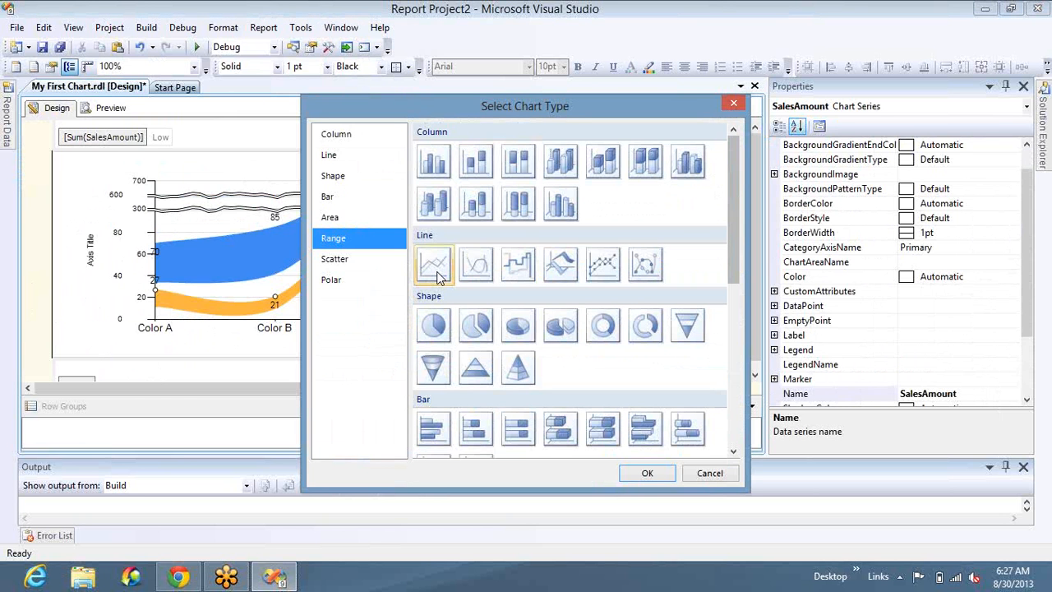
double_click(438, 278)
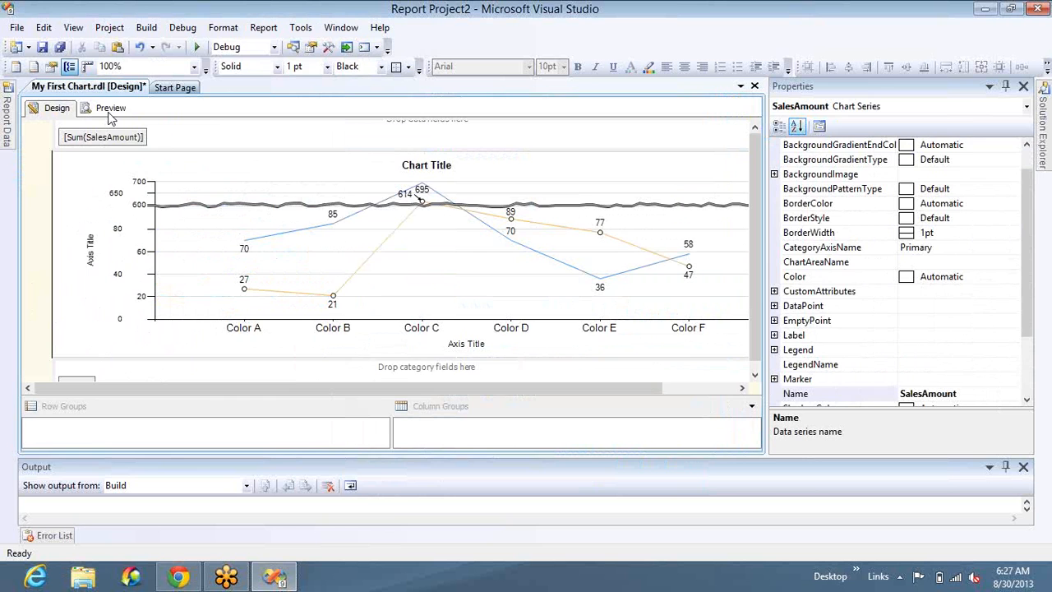
click(110, 110)
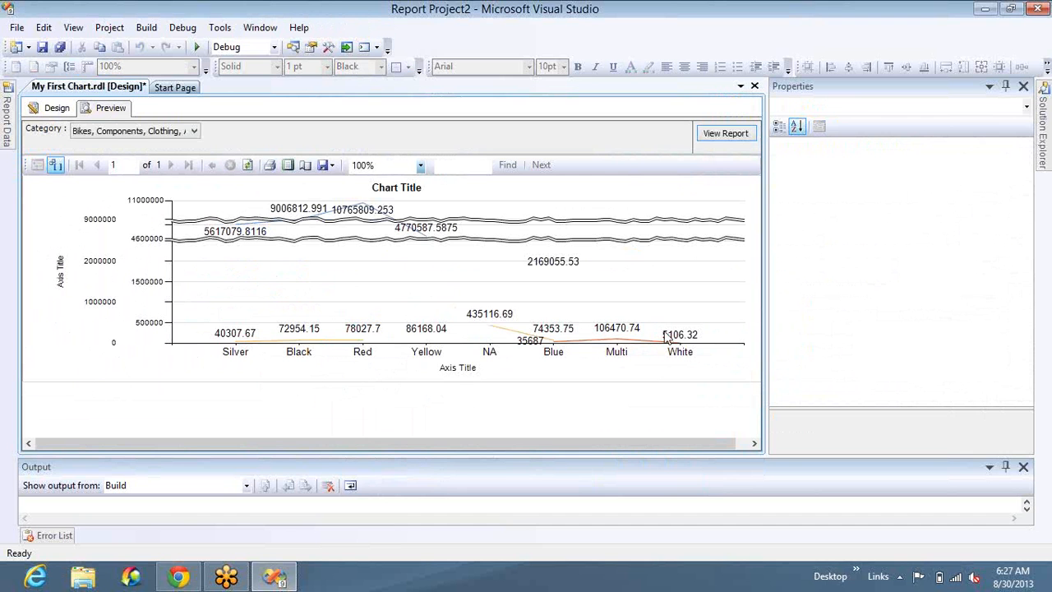
right_click(430, 287)
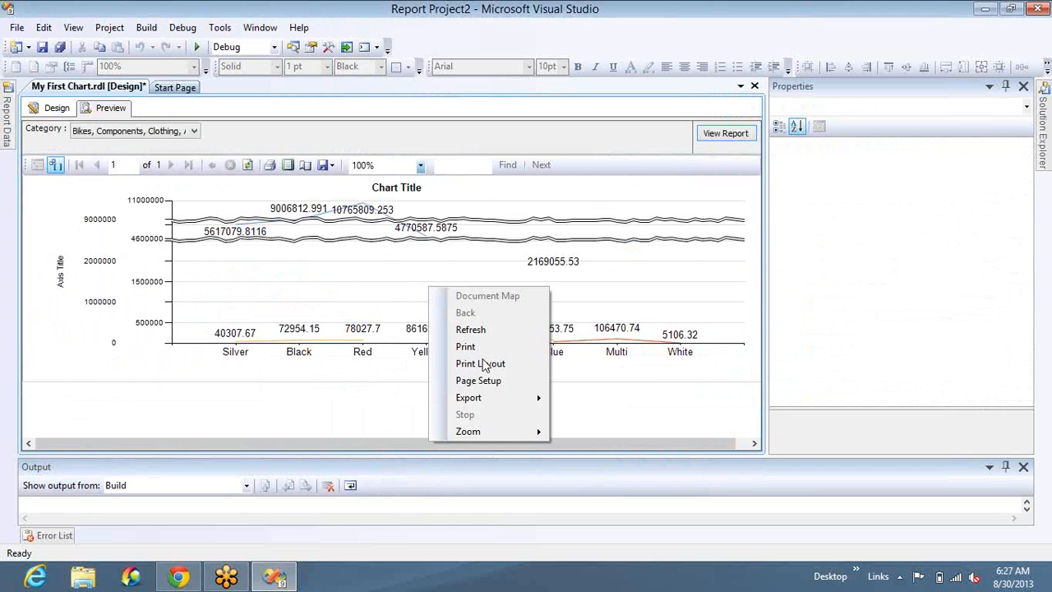
click(425, 238)
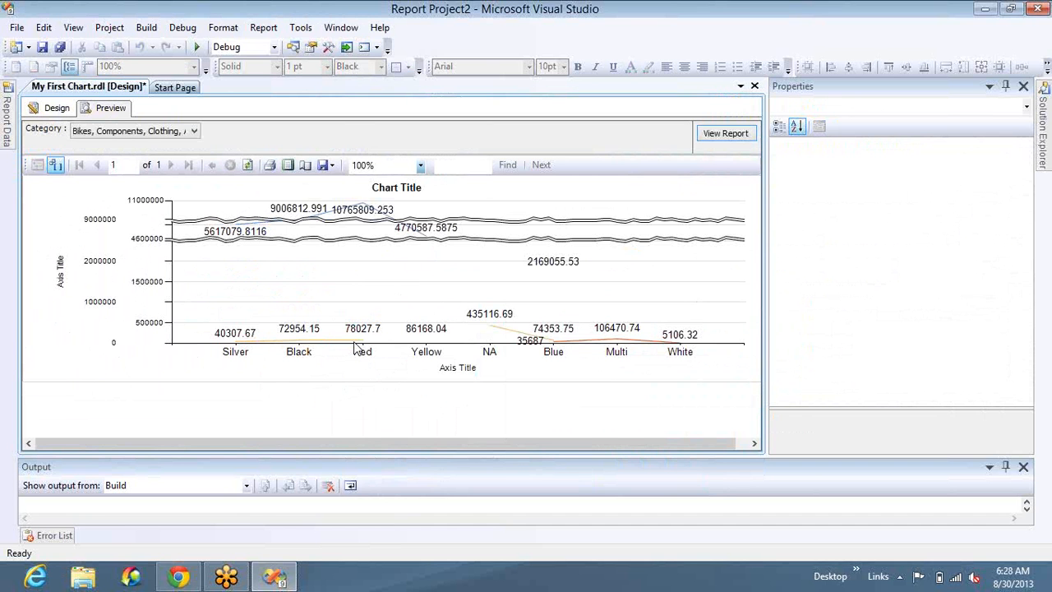
- Go back to the report design, switch the line chart to the Smooth Line type and preview the report
click(57, 110)
click(320, 230)
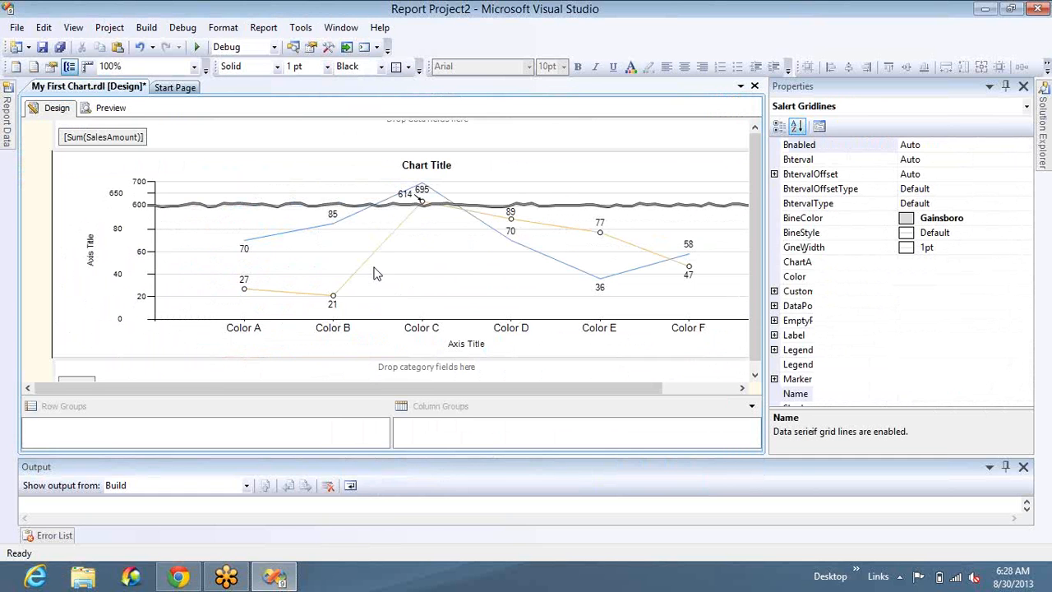
right_click(321, 230)
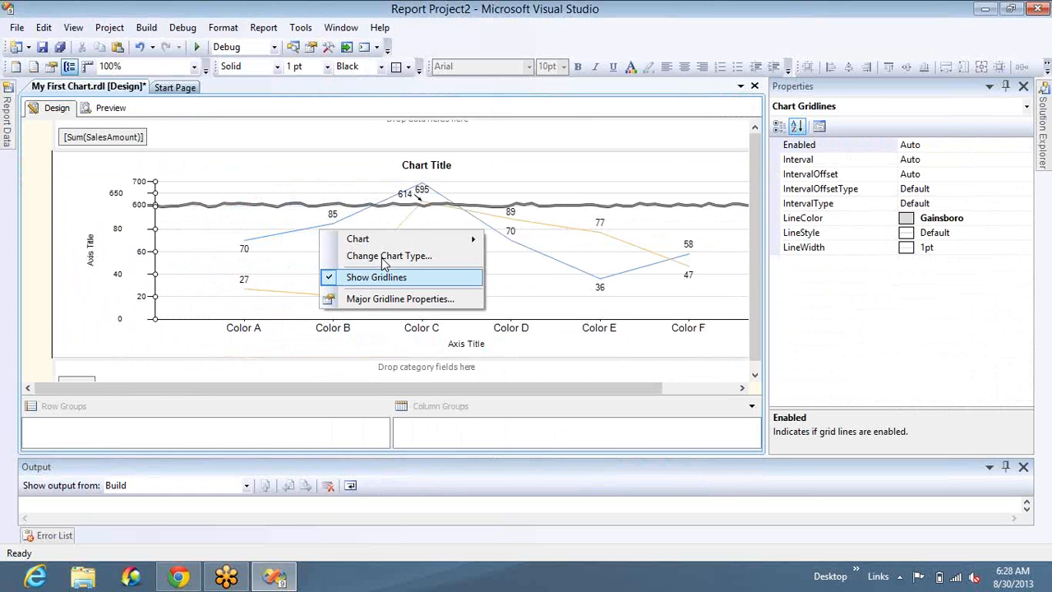
click(444, 247)
click(477, 264)
click(645, 475)
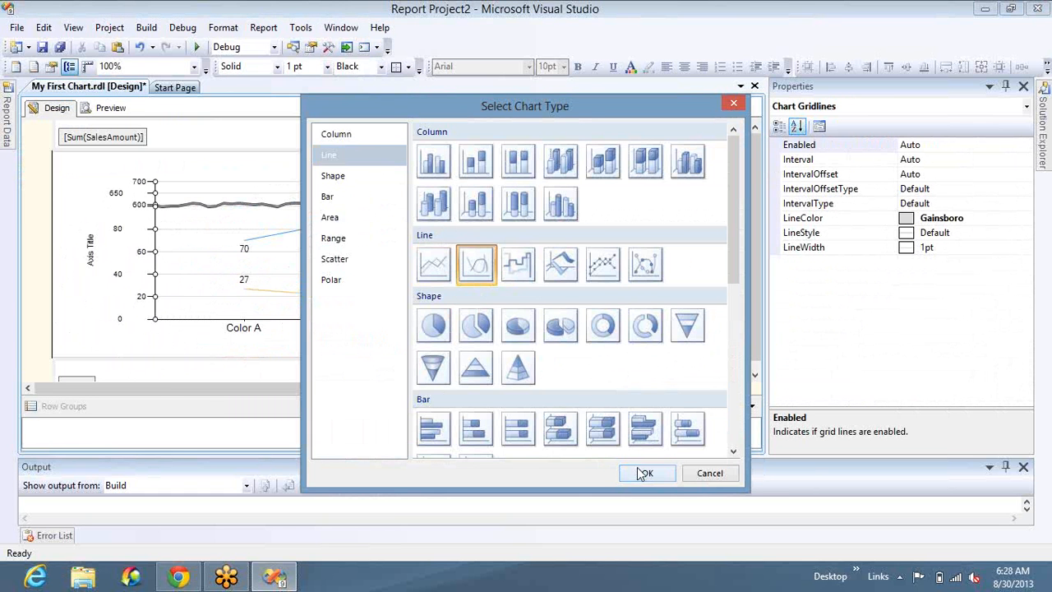
click(114, 114)
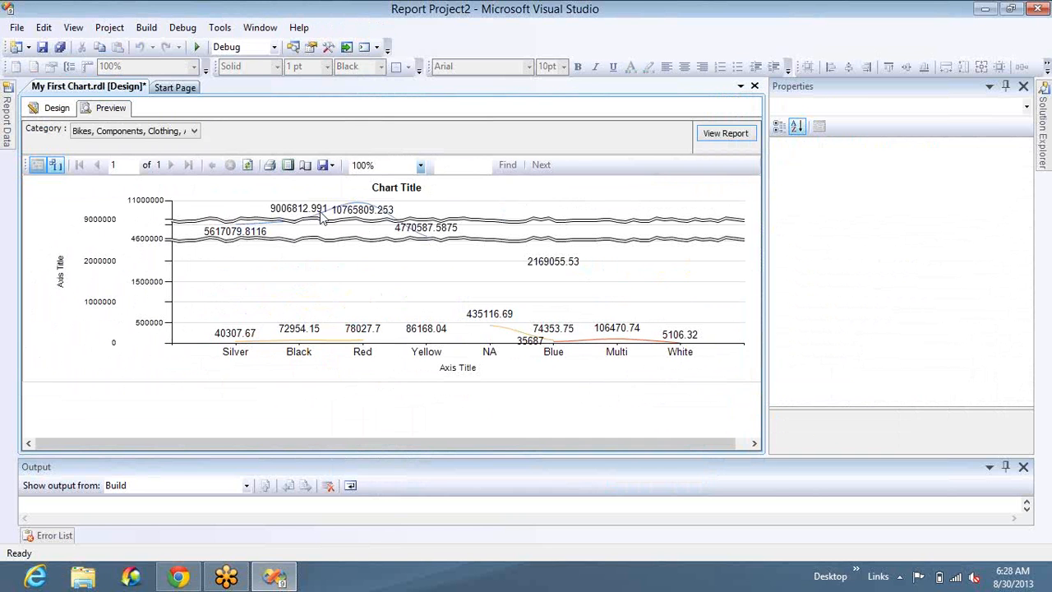
- In the report design, change the smooth line chart back to the Range type and preview the report
click(64, 107)
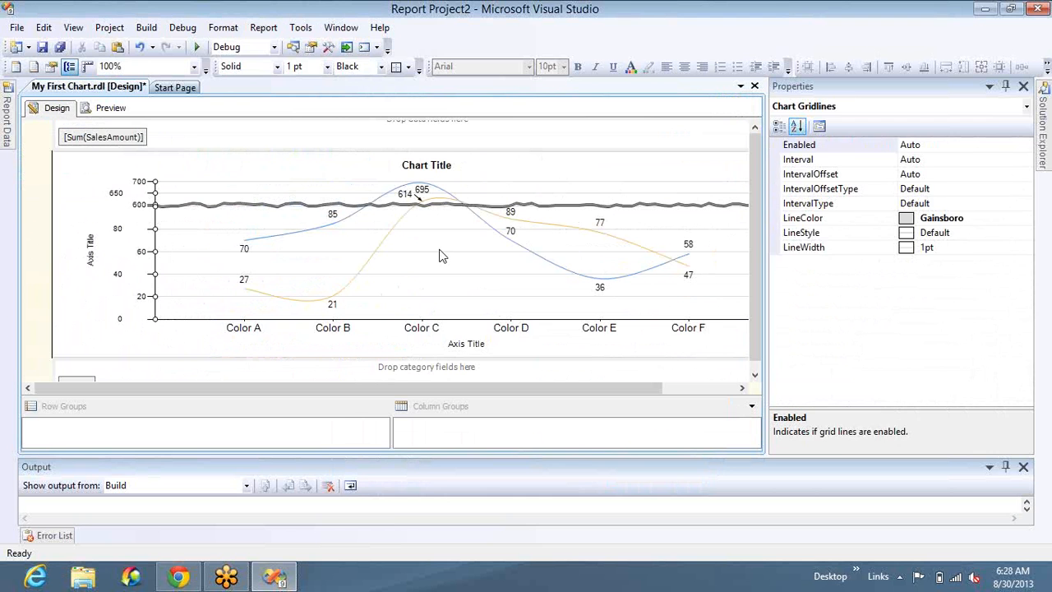
click(440, 255)
right_click(440, 252)
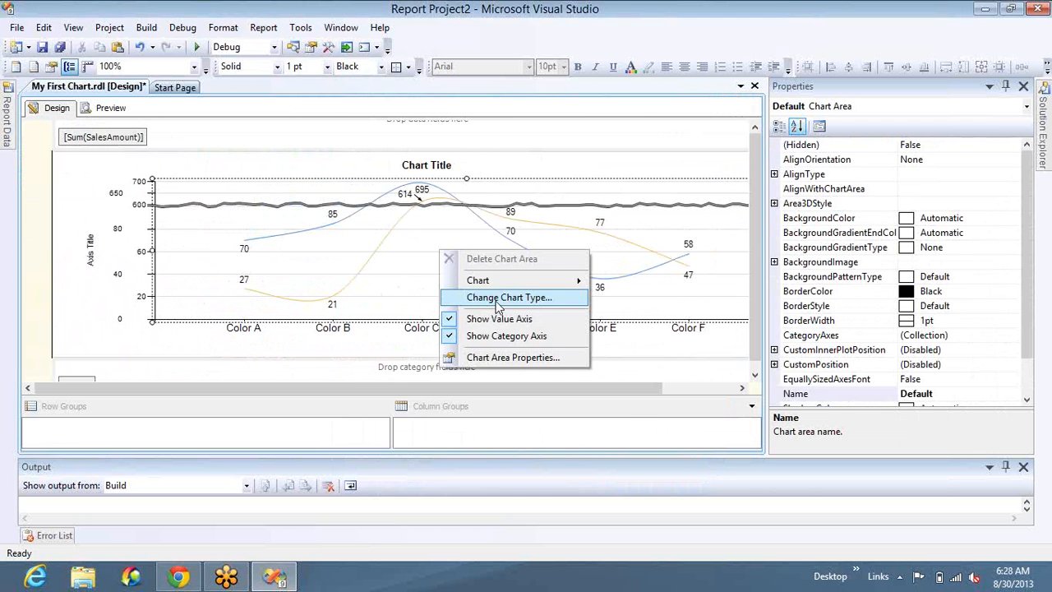
click(496, 301)
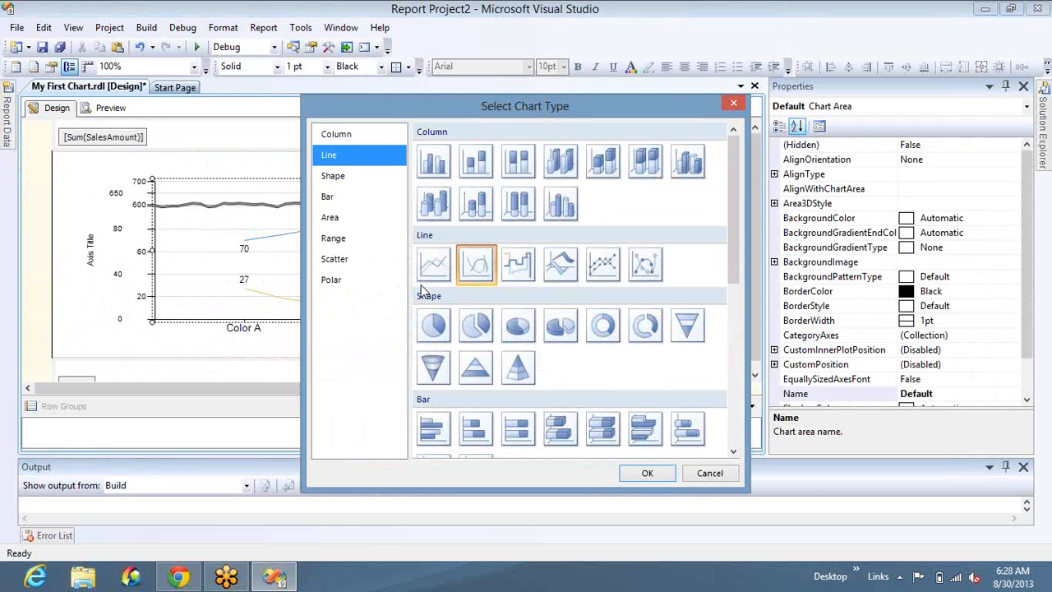
click(734, 411)
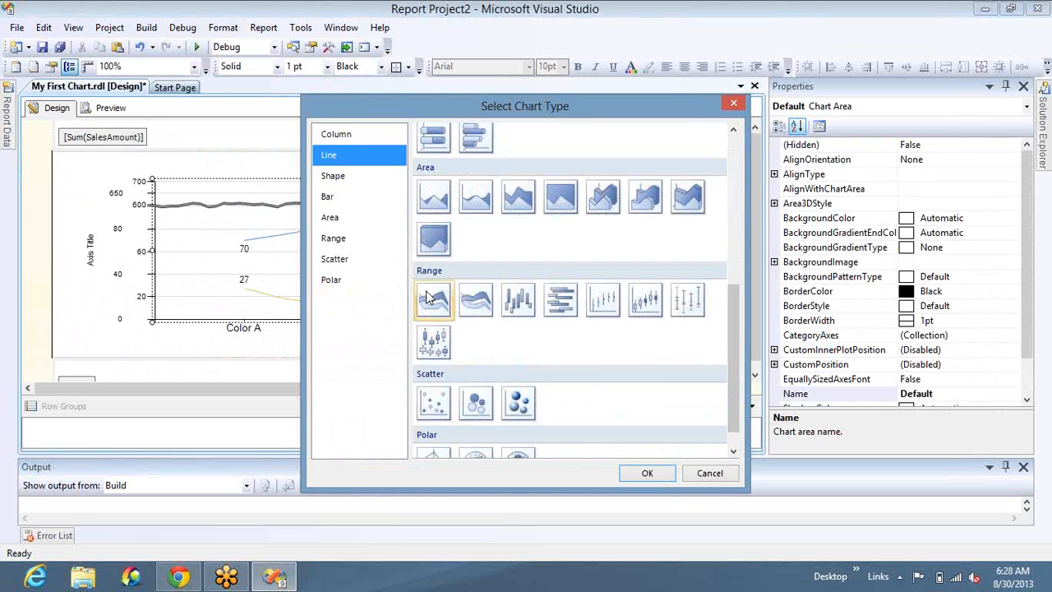
double_click(428, 297)
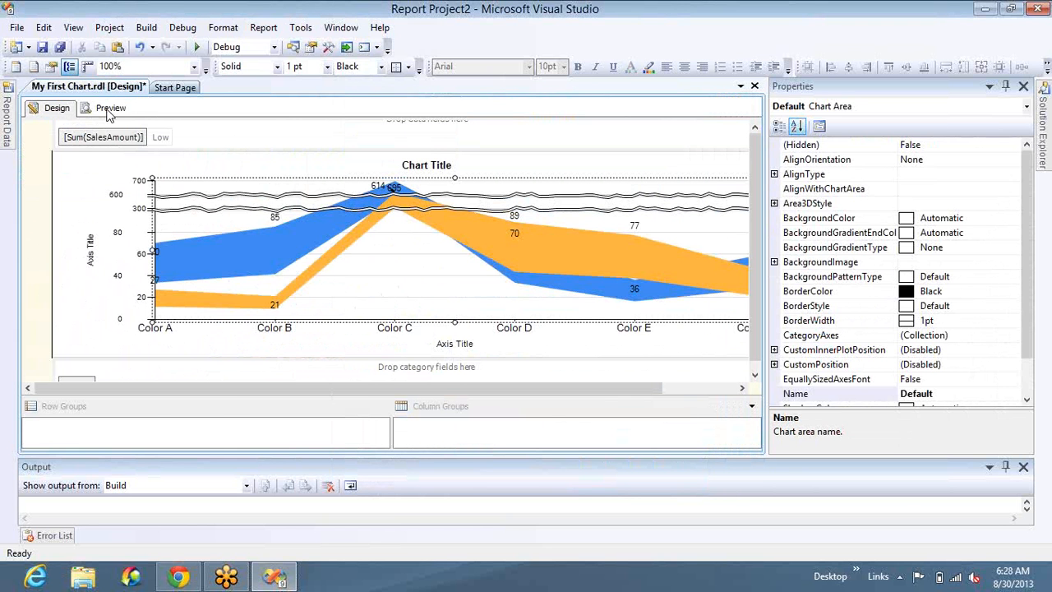
click(107, 115)
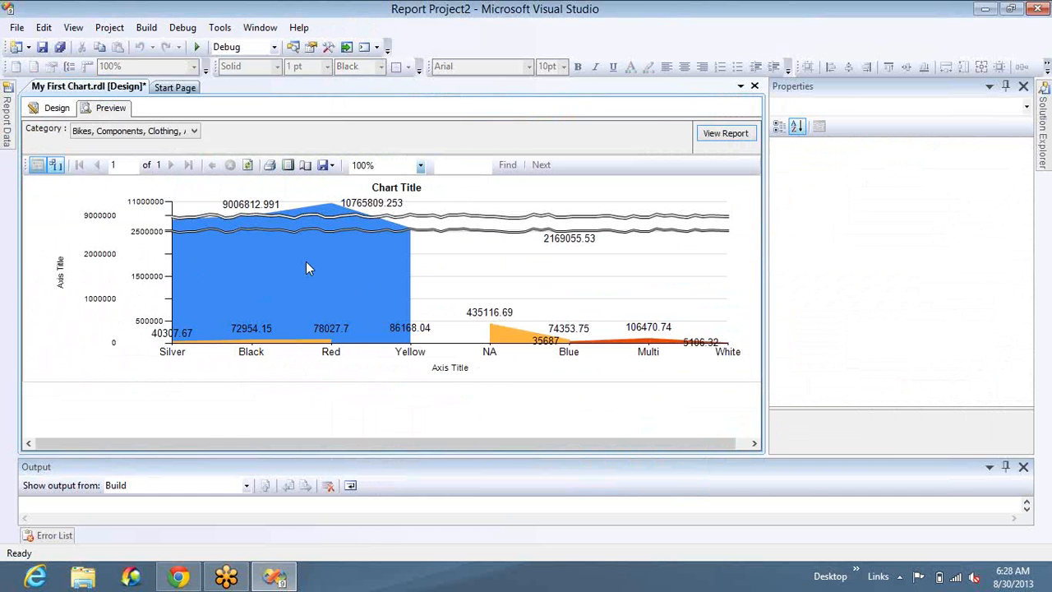
- Return to the report design, change the range chart to the plain Area type and preview the report
click(69, 112)
right_click(353, 261)
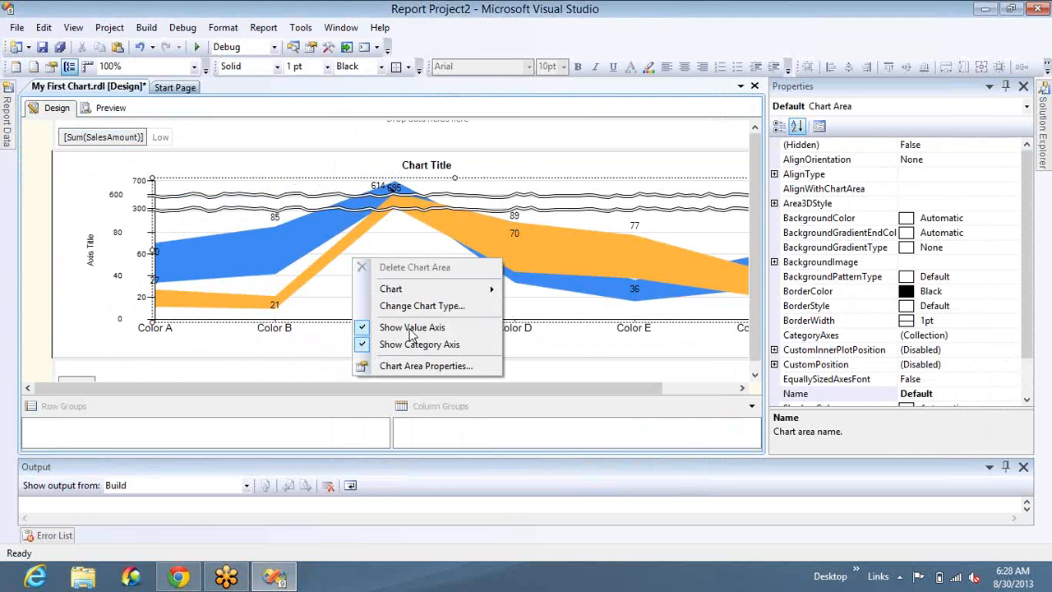
click(416, 307)
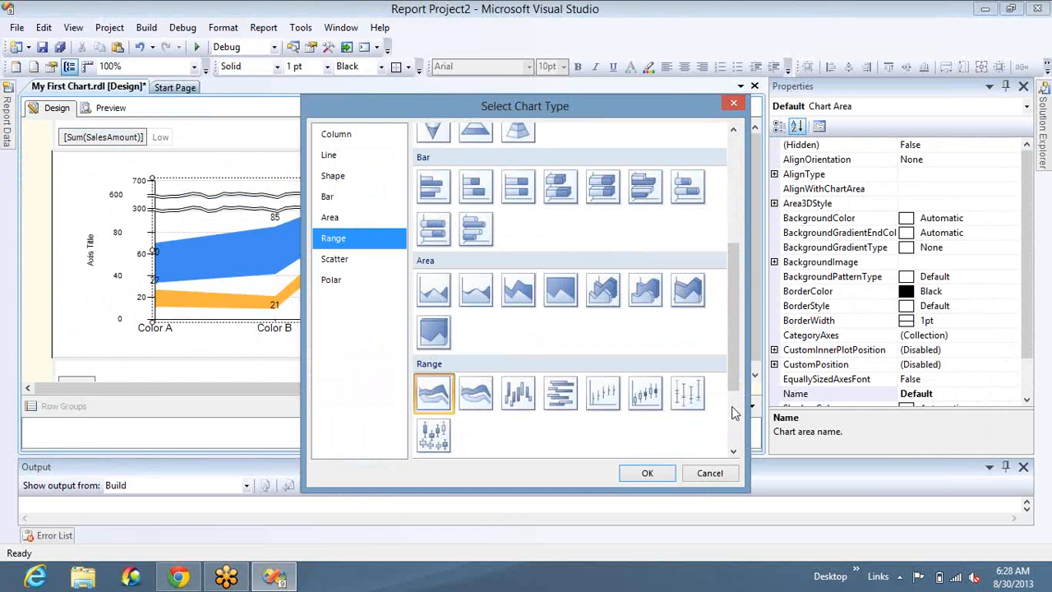
click(434, 294)
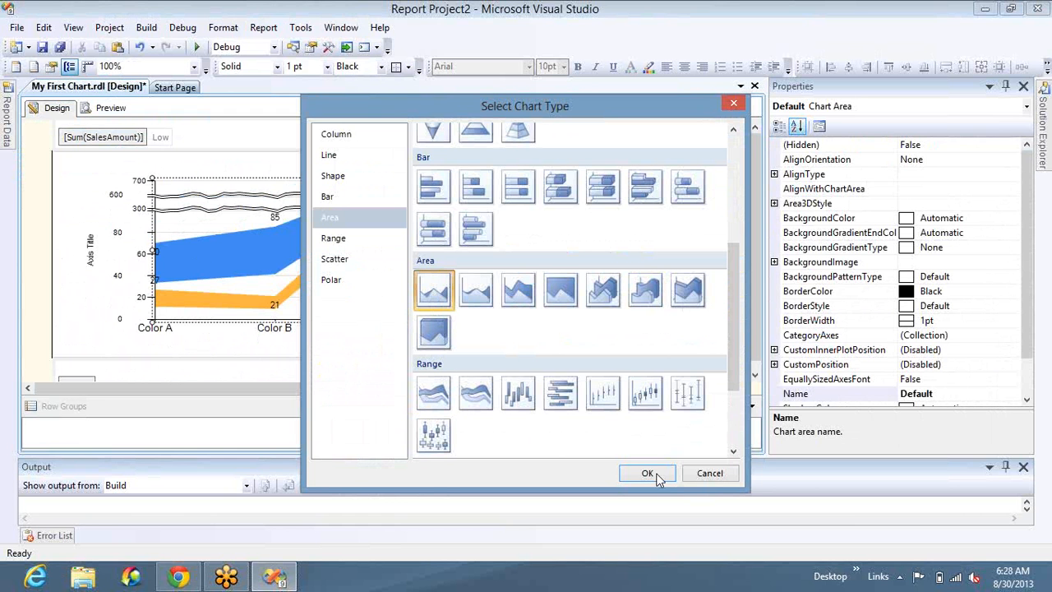
click(650, 474)
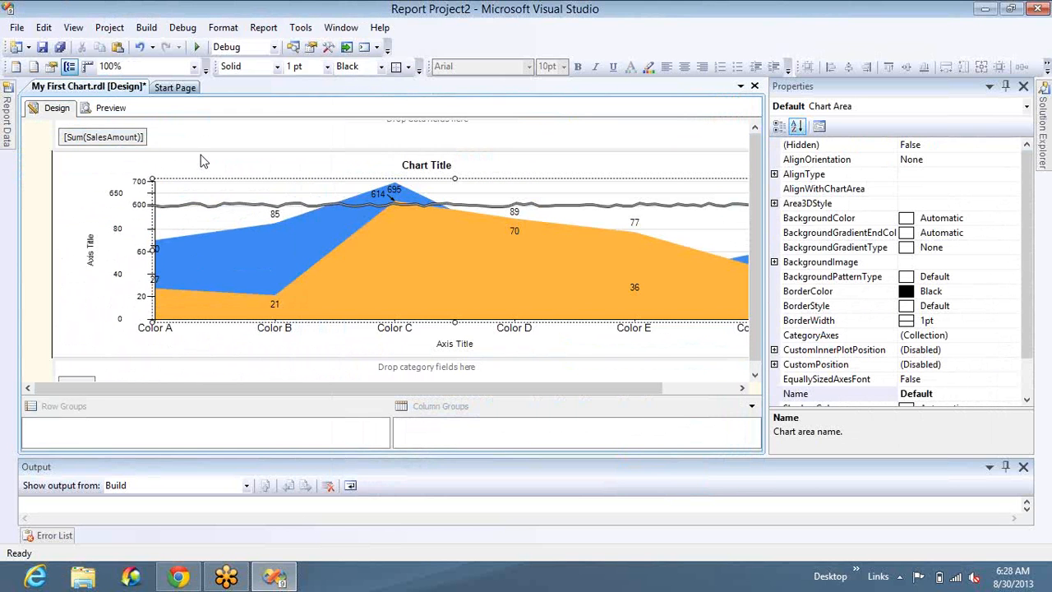
click(115, 116)
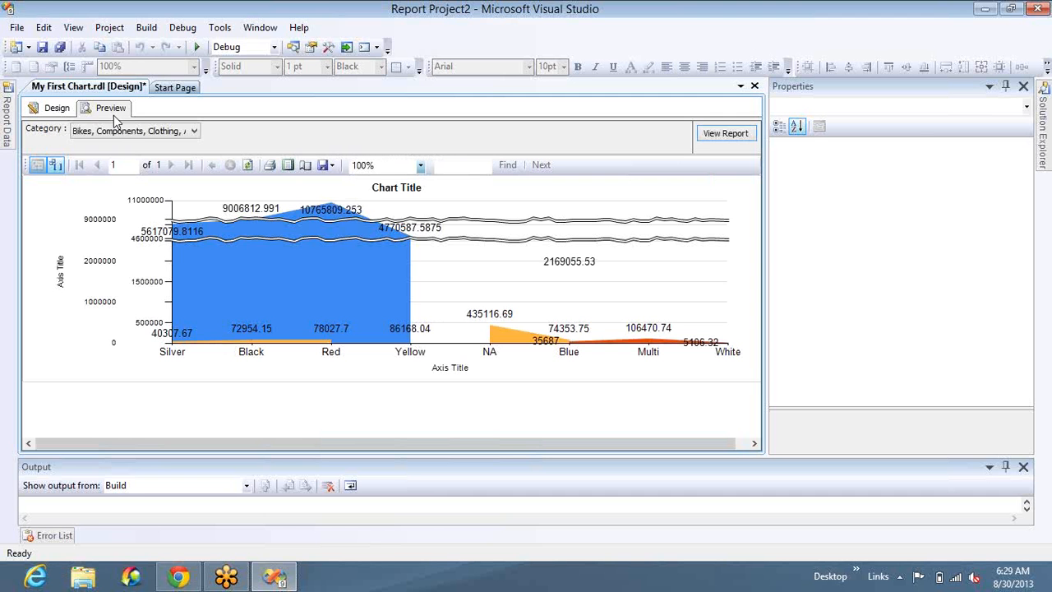
- In the report design, change the SalesAmount area chart to the Stacked Area type and preview the report
click(64, 109)
right_click(325, 219)
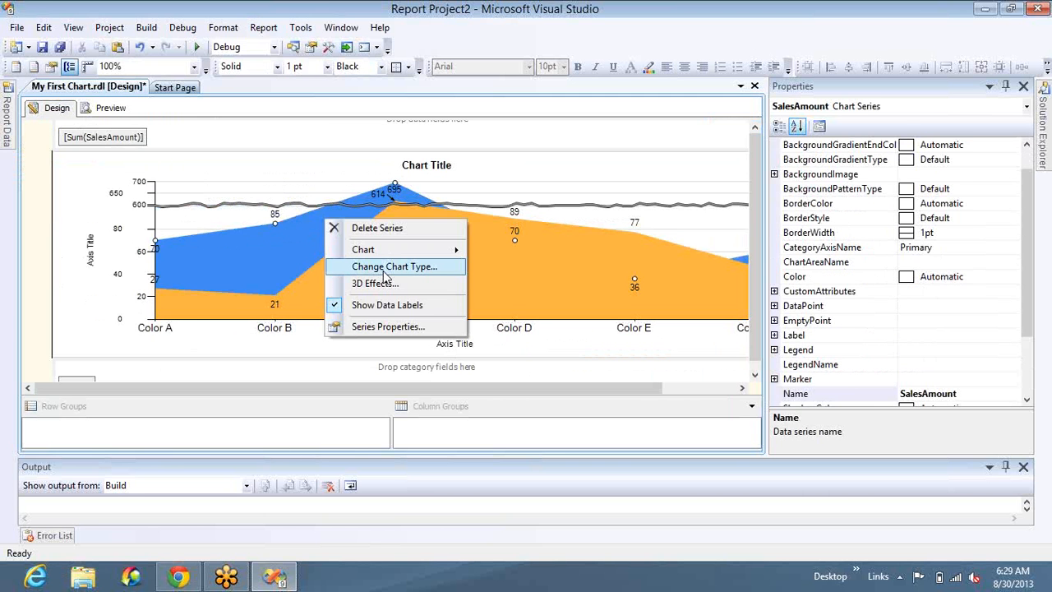
click(385, 267)
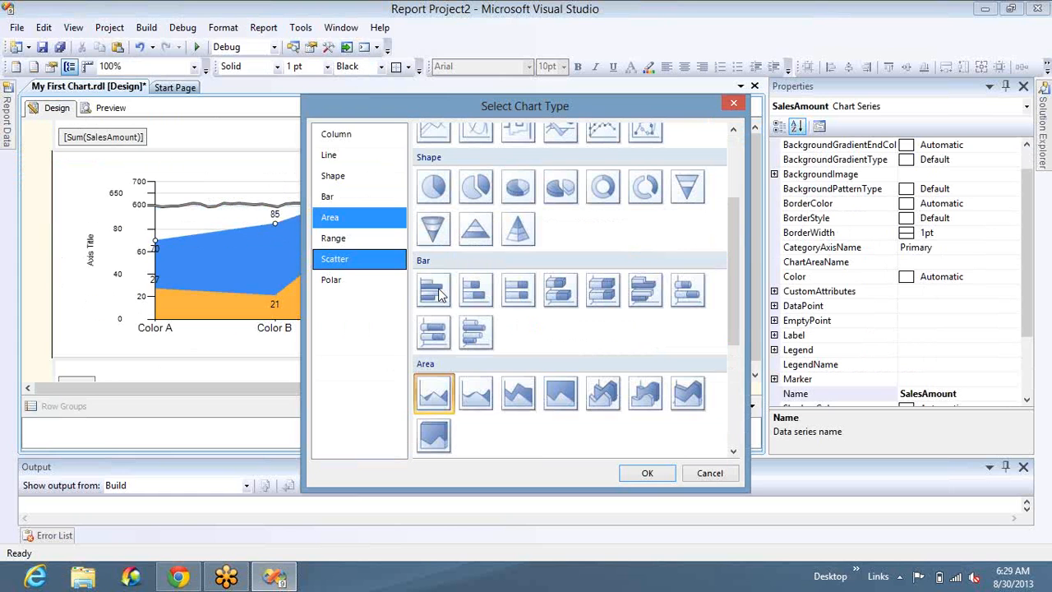
click(523, 393)
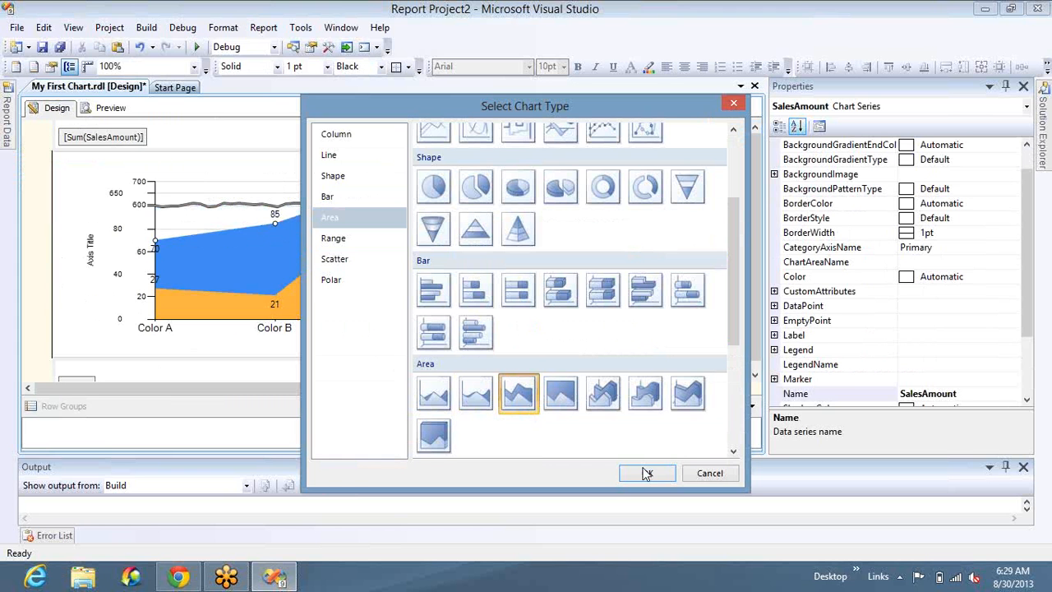
click(647, 474)
click(100, 110)
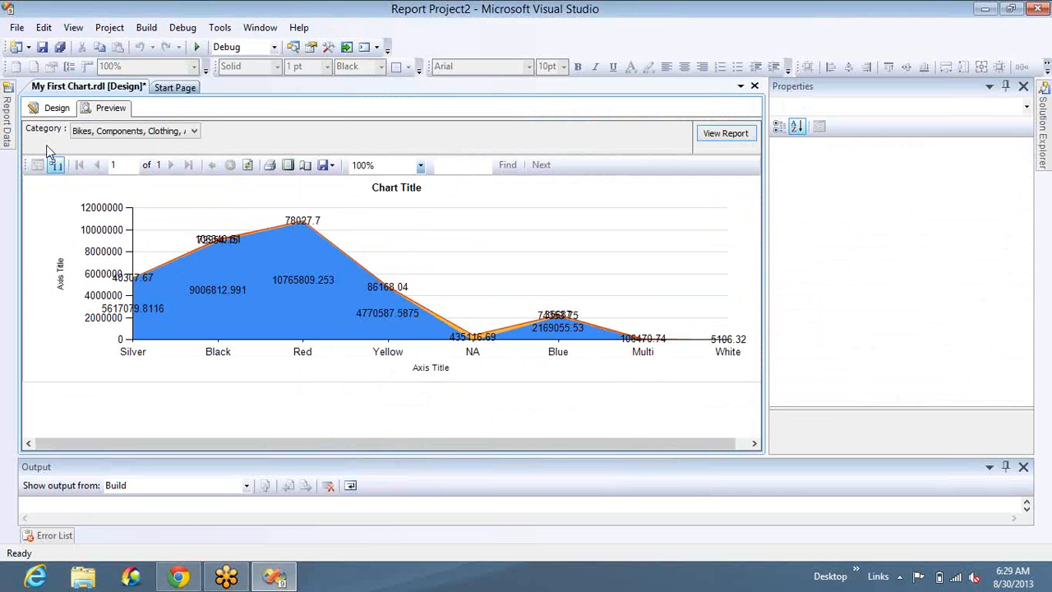
- In the report design, change the SalesAmount chart to the 100% stacked area type, then preview the report and return to the design
click(51, 111)
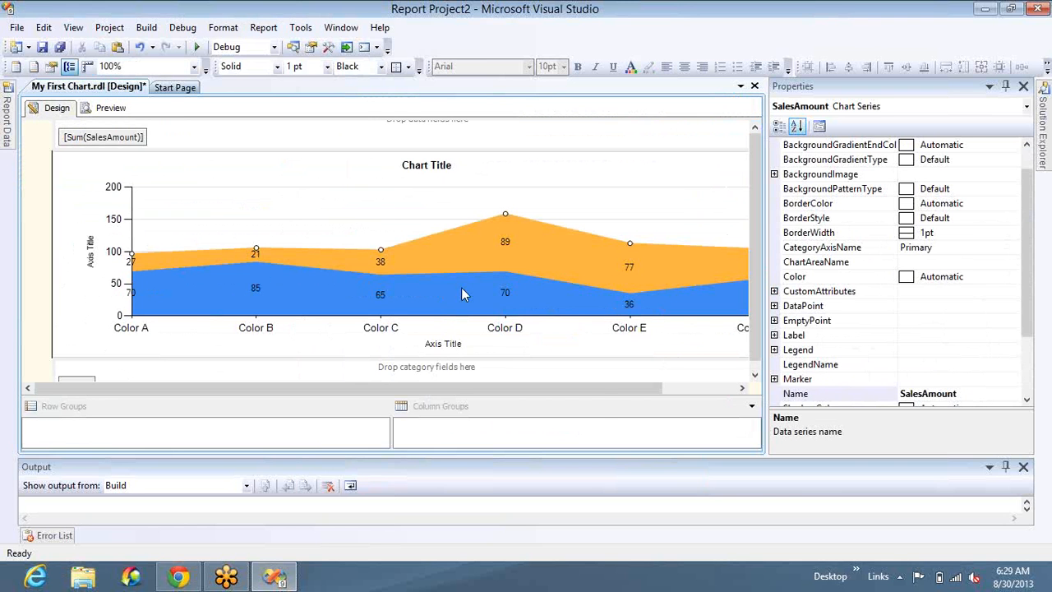
right_click(462, 289)
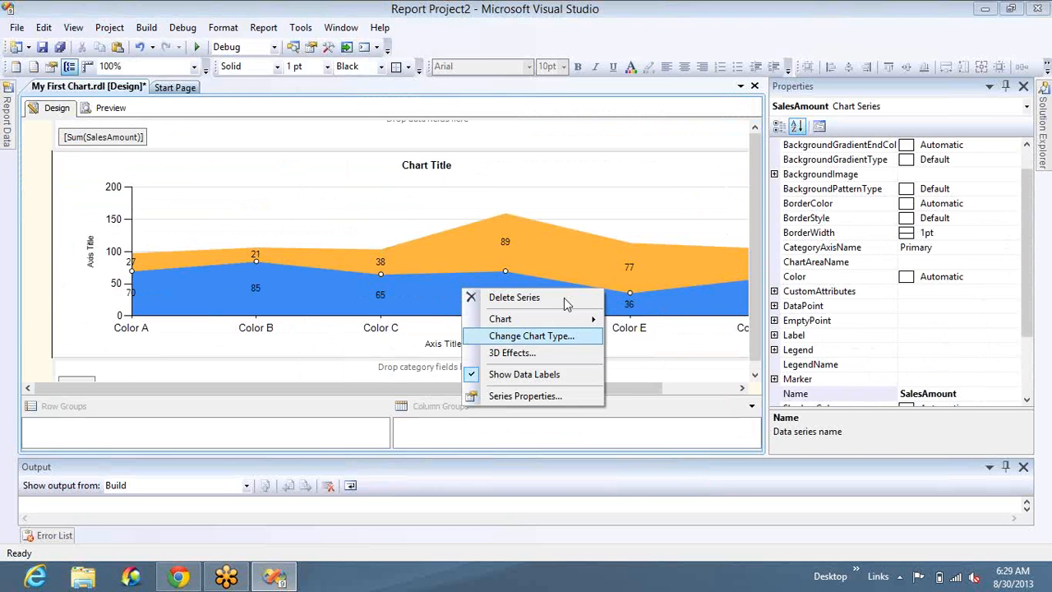
click(538, 340)
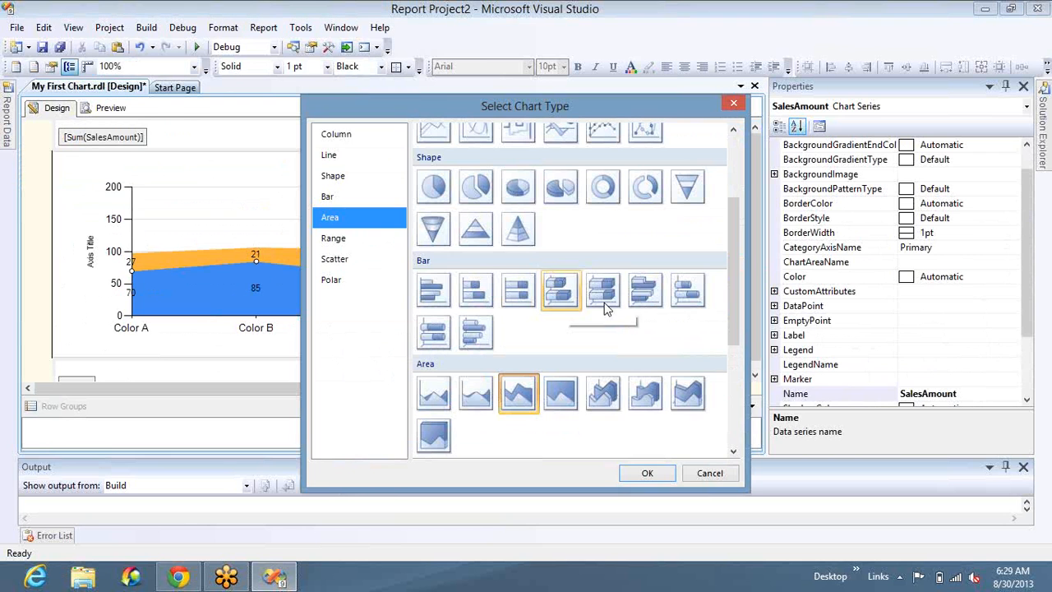
click(559, 401)
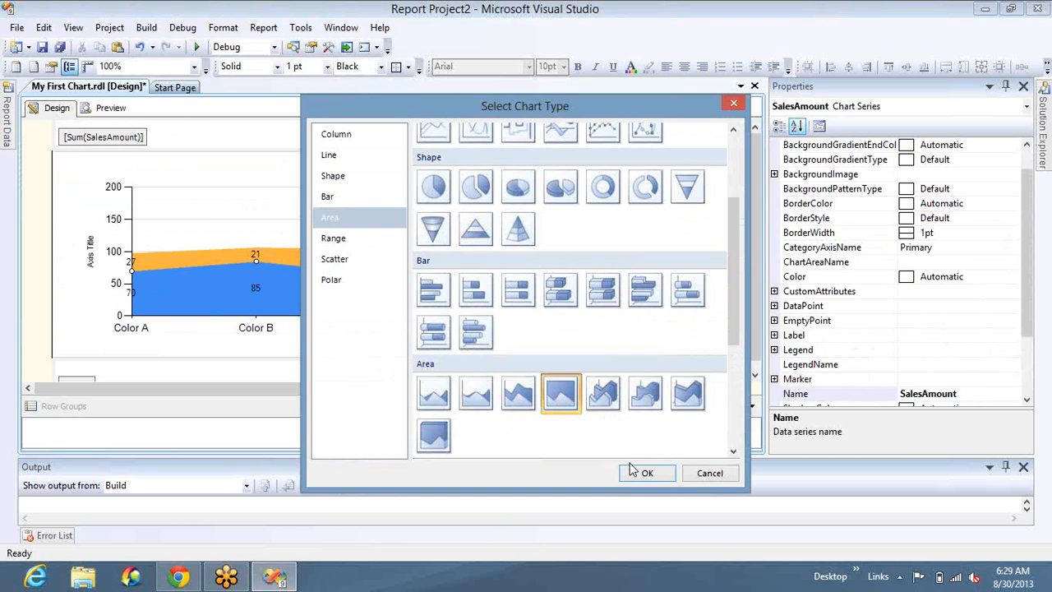
key(Return)
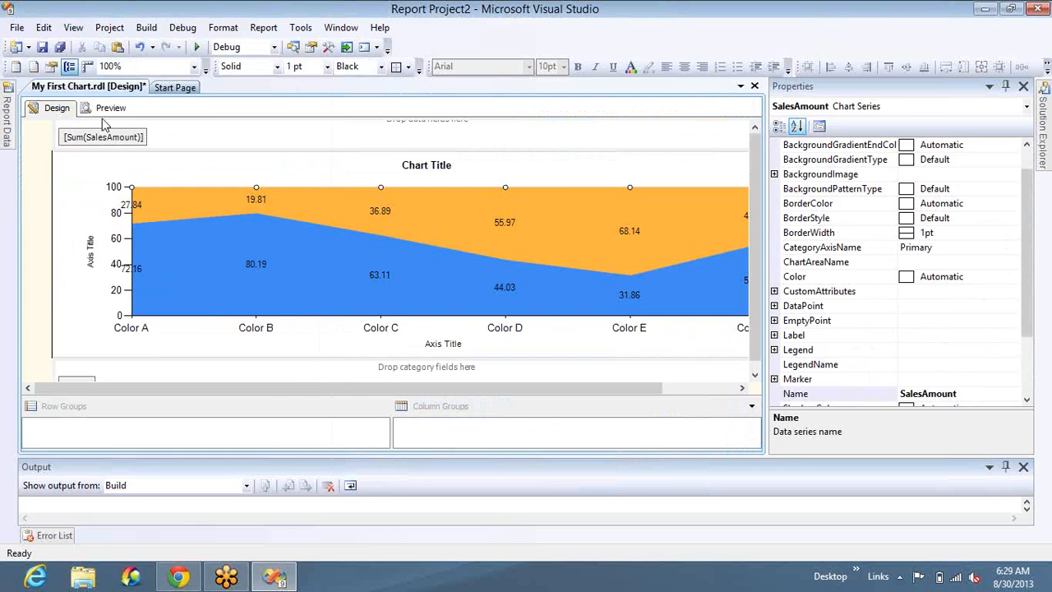
click(107, 108)
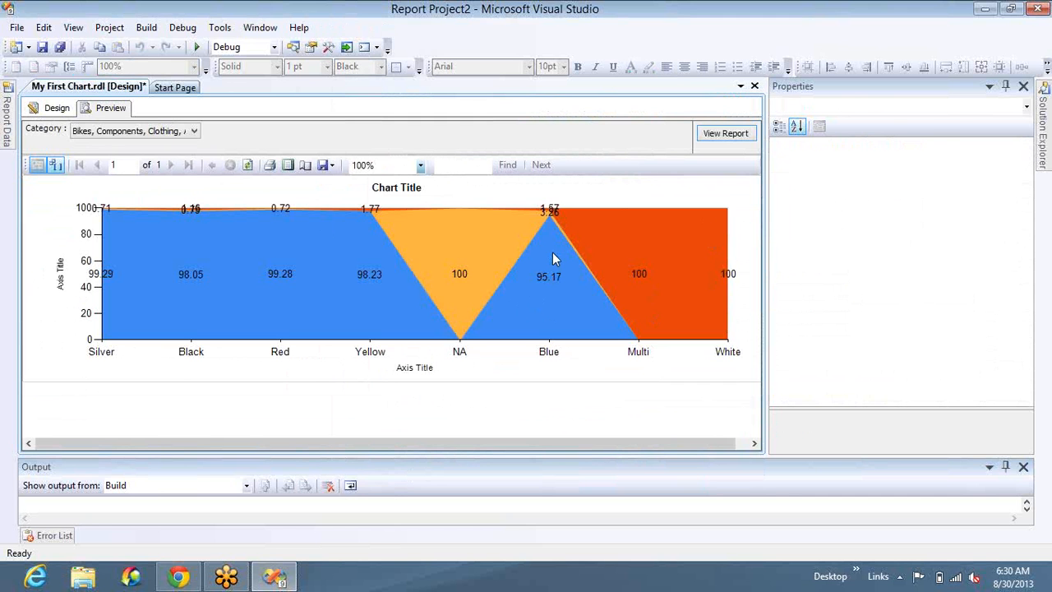
click(56, 110)
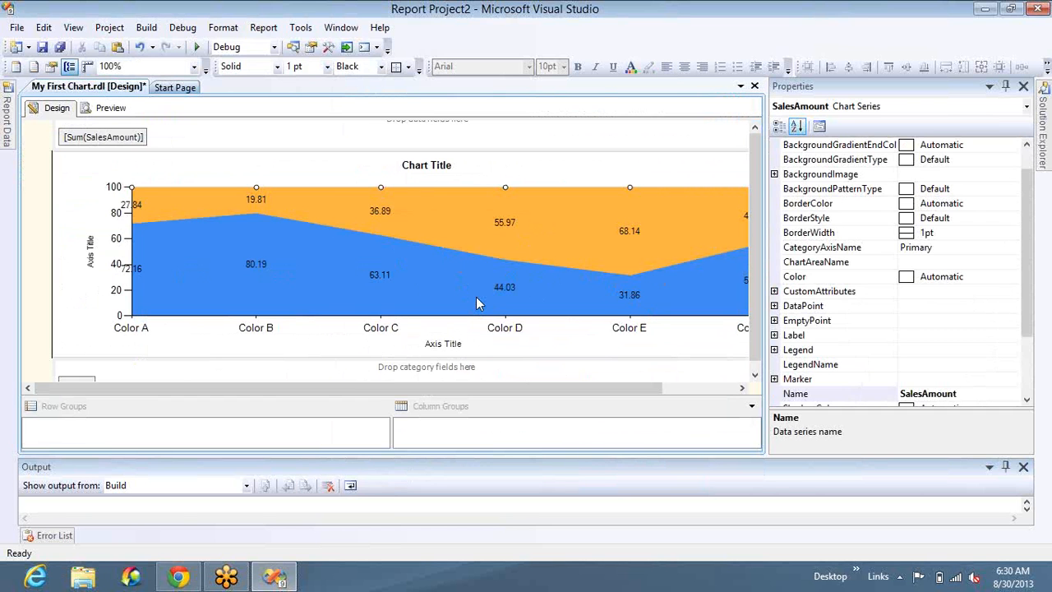
right_click(476, 296)
click(500, 366)
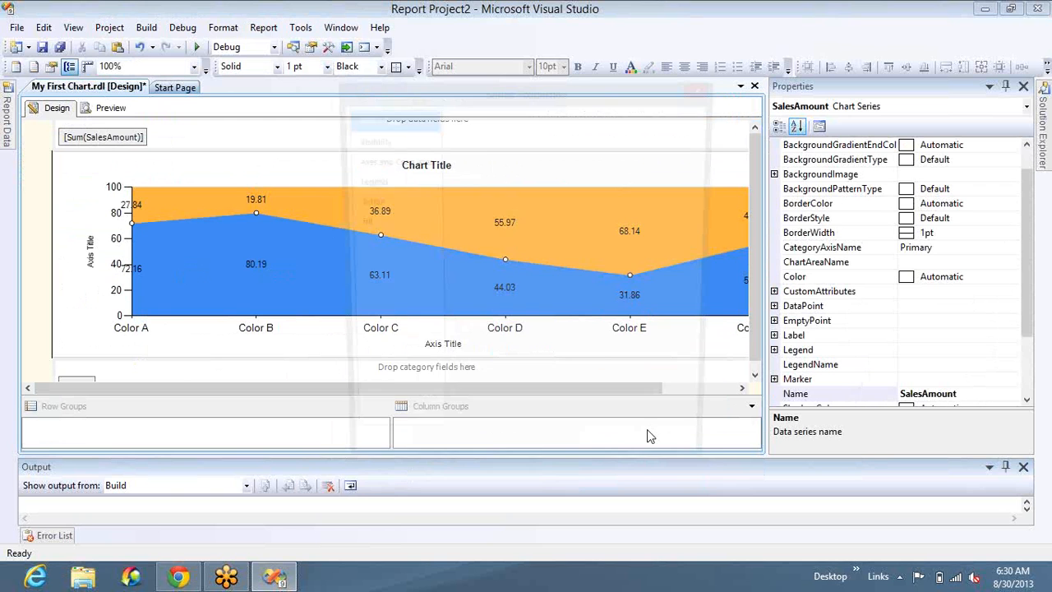
key(Escape)
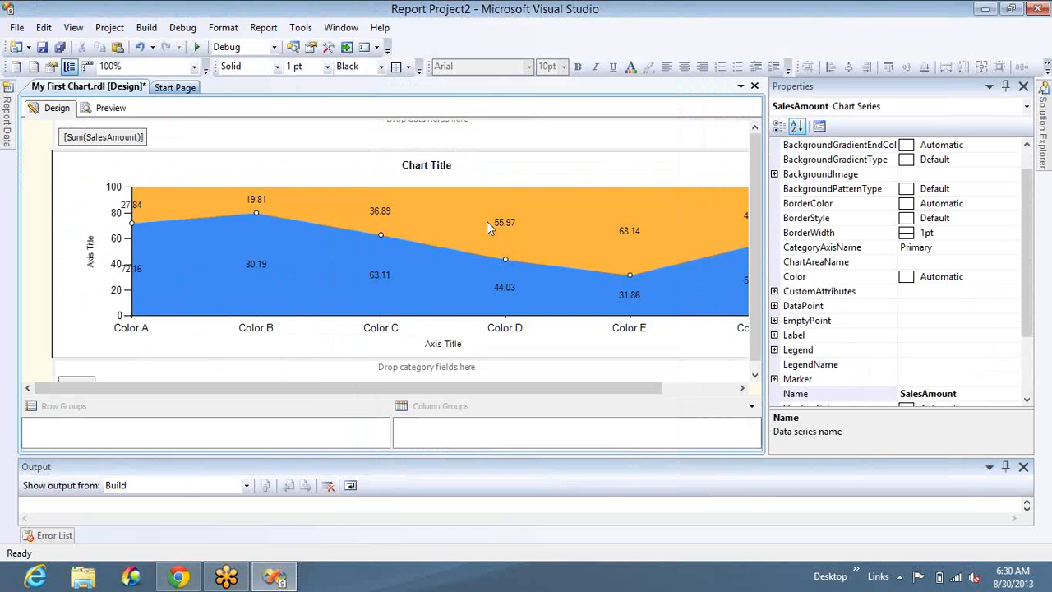
- Open the chart type selection for the upper area series of the SalesAmount chart
right_click(487, 222)
click(538, 270)
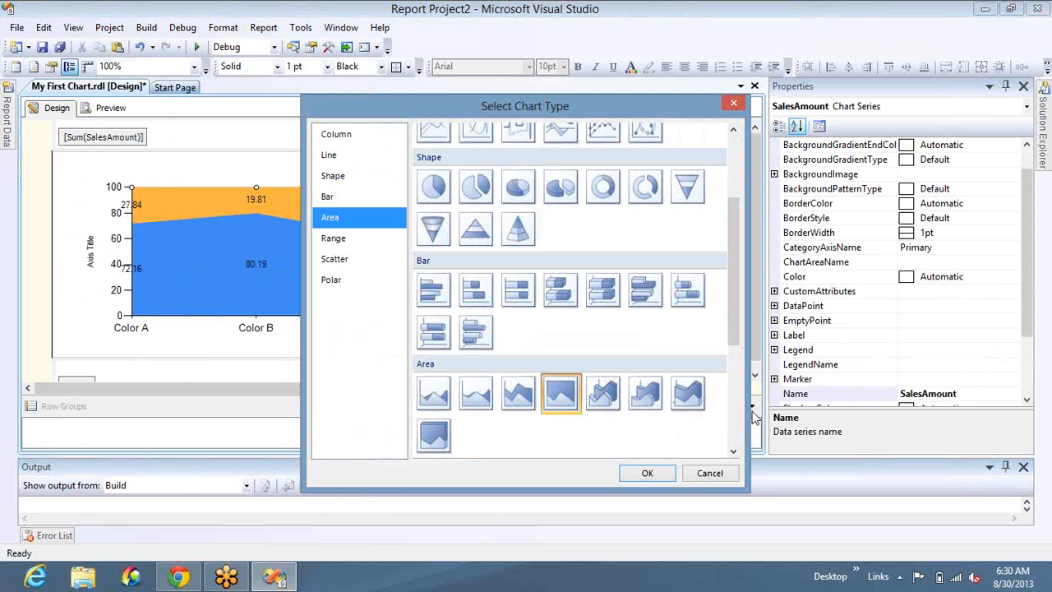
- Change the chart type to the plain Scatter chart and preview the report
scroll(441, 377, down, 5)
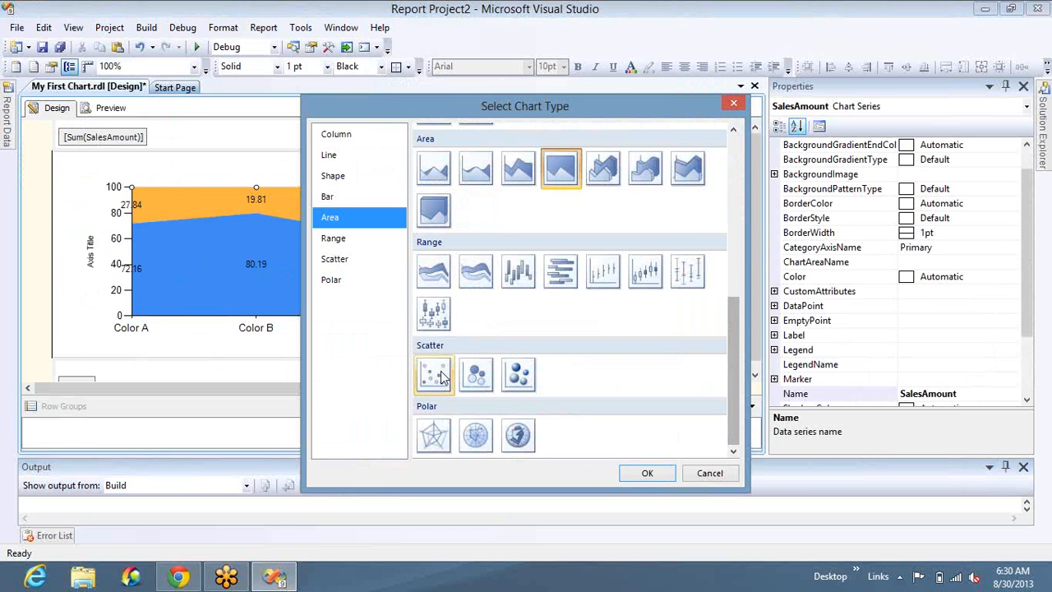
double_click(438, 375)
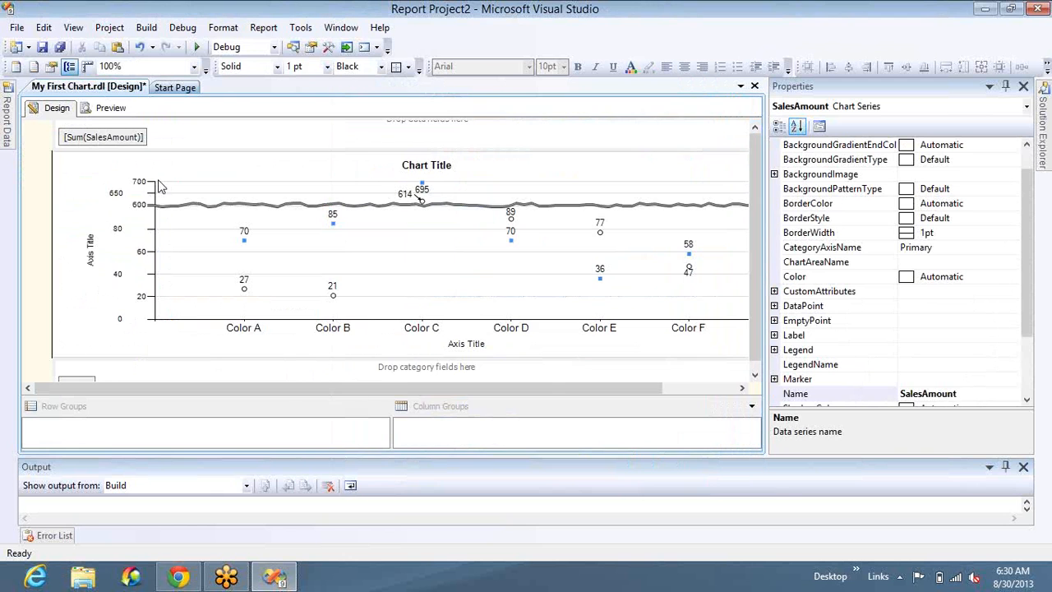
click(111, 109)
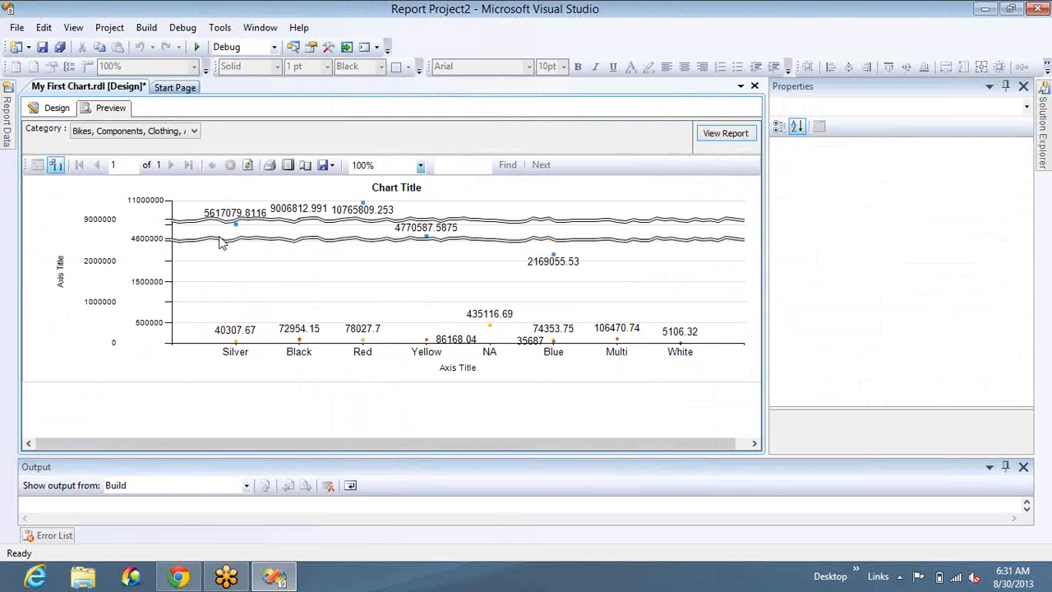
- Return to the report design, change the scatter chart to the flat Bubble type, and preview the report
click(53, 110)
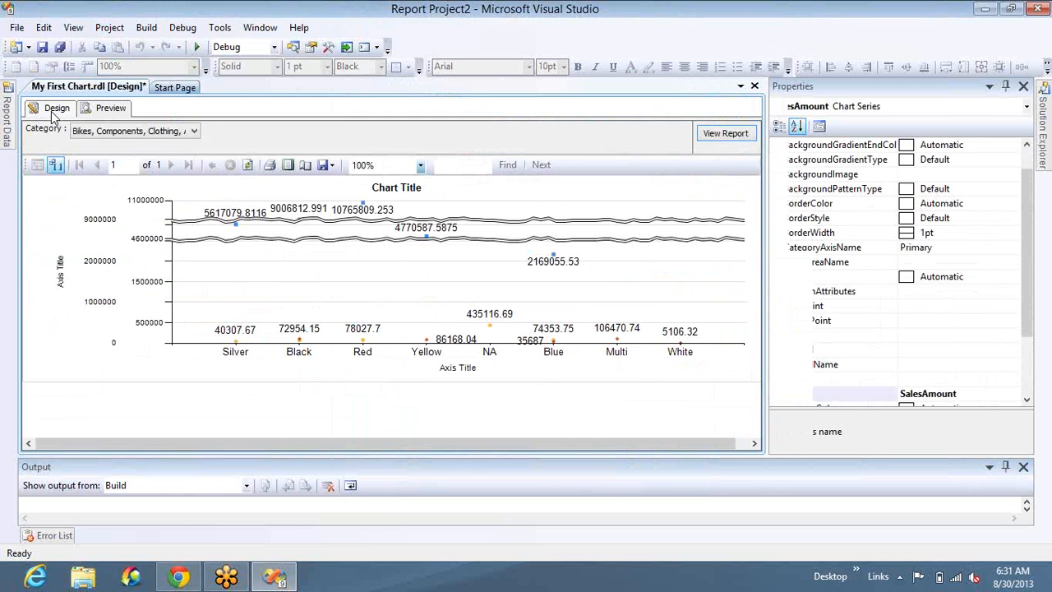
right_click(376, 241)
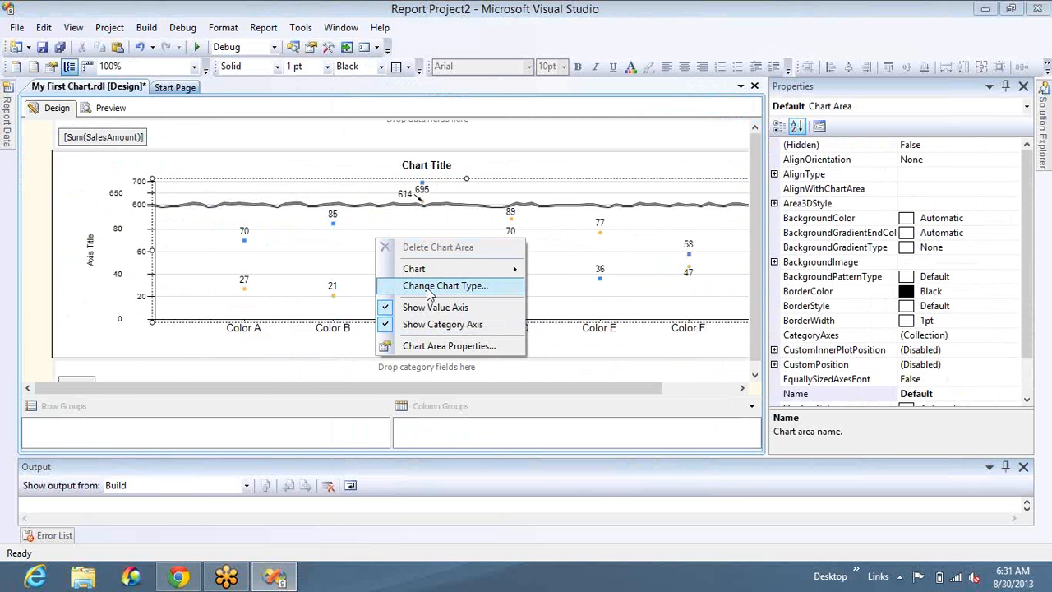
click(427, 287)
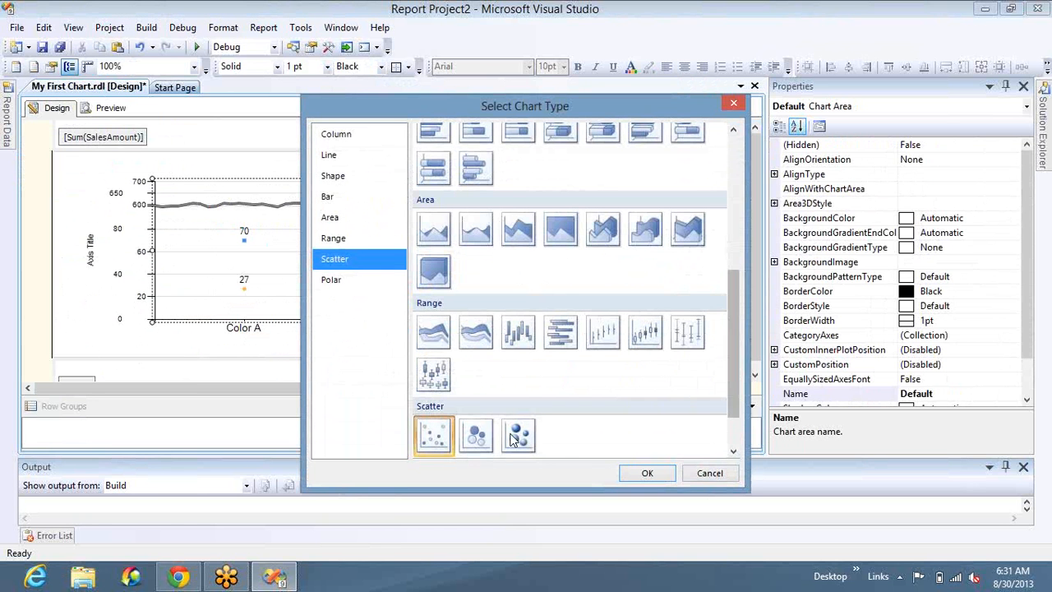
click(481, 438)
click(647, 473)
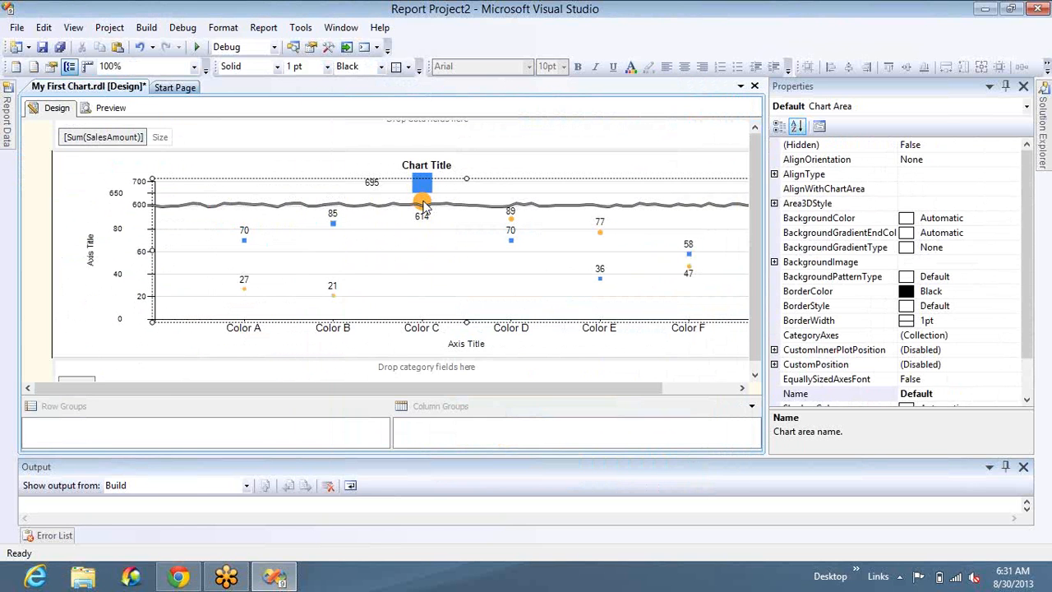
click(107, 110)
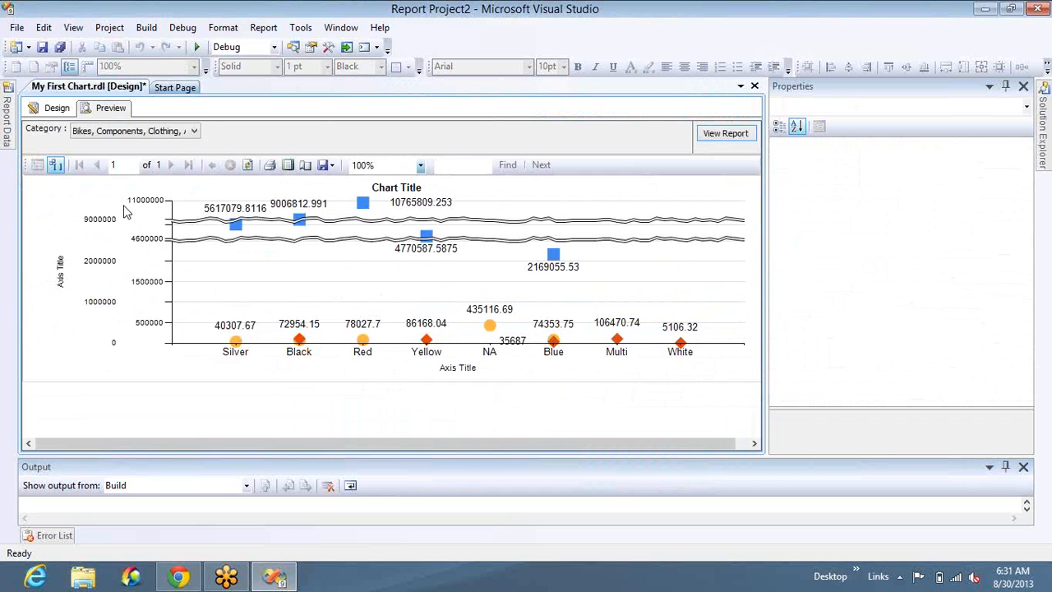
- Return to the report design, change the bubble chart to the 3-D Bubble type, and preview the result
click(66, 109)
right_click(432, 269)
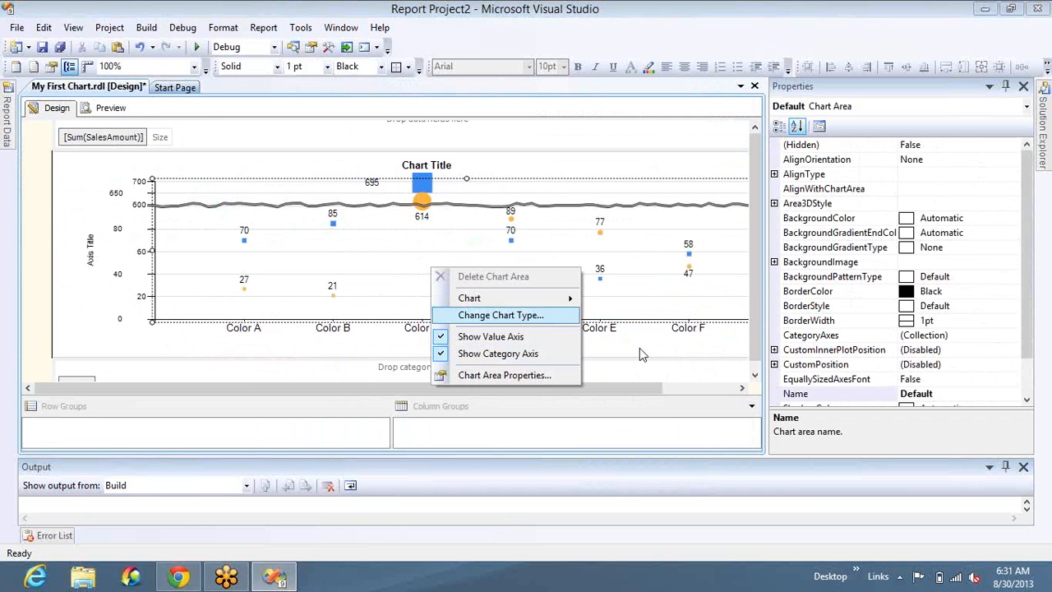
click(498, 315)
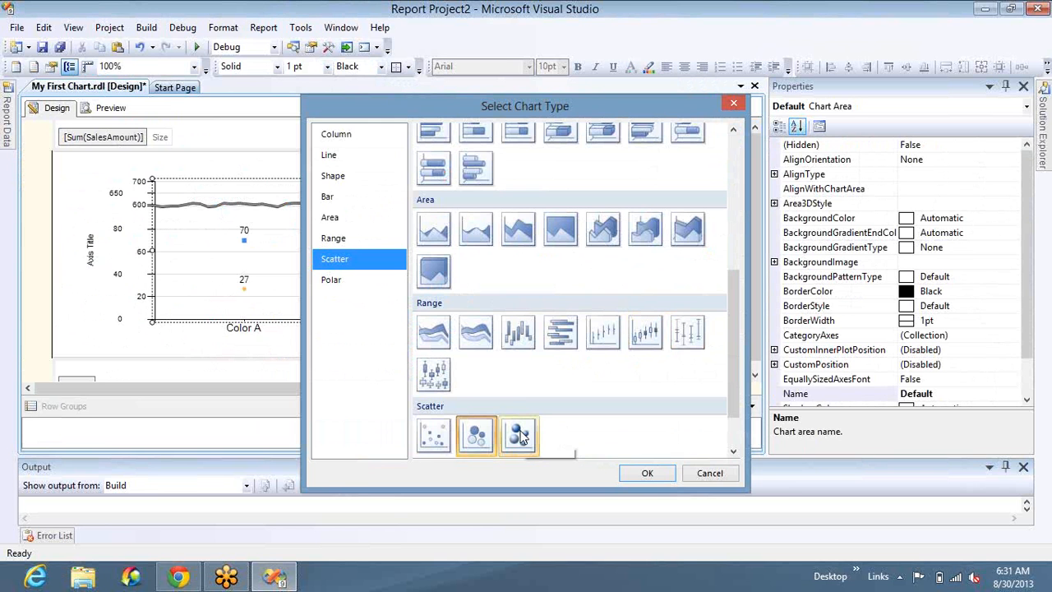
double_click(520, 436)
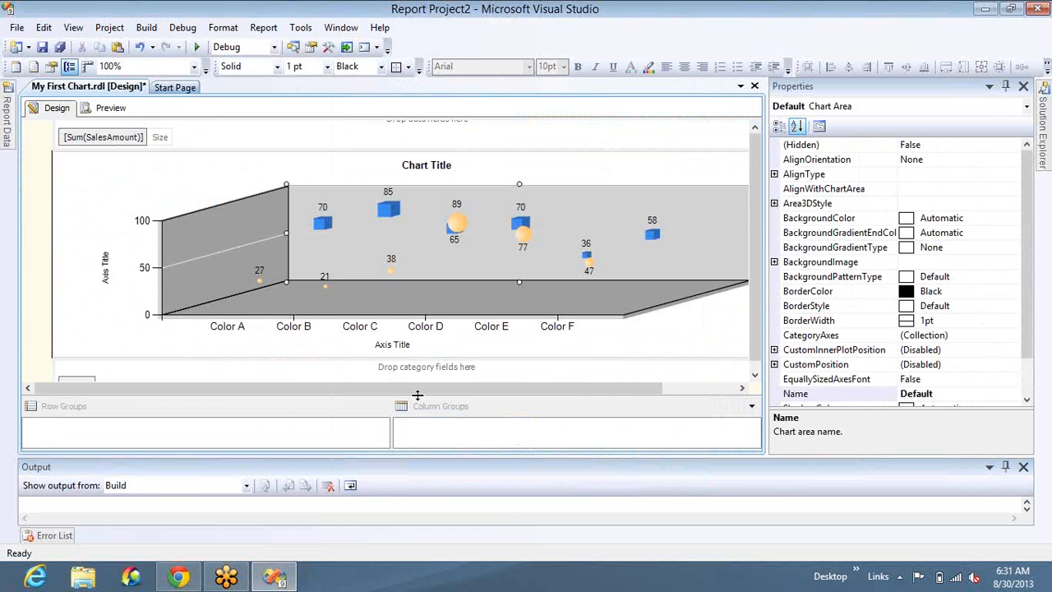
click(107, 113)
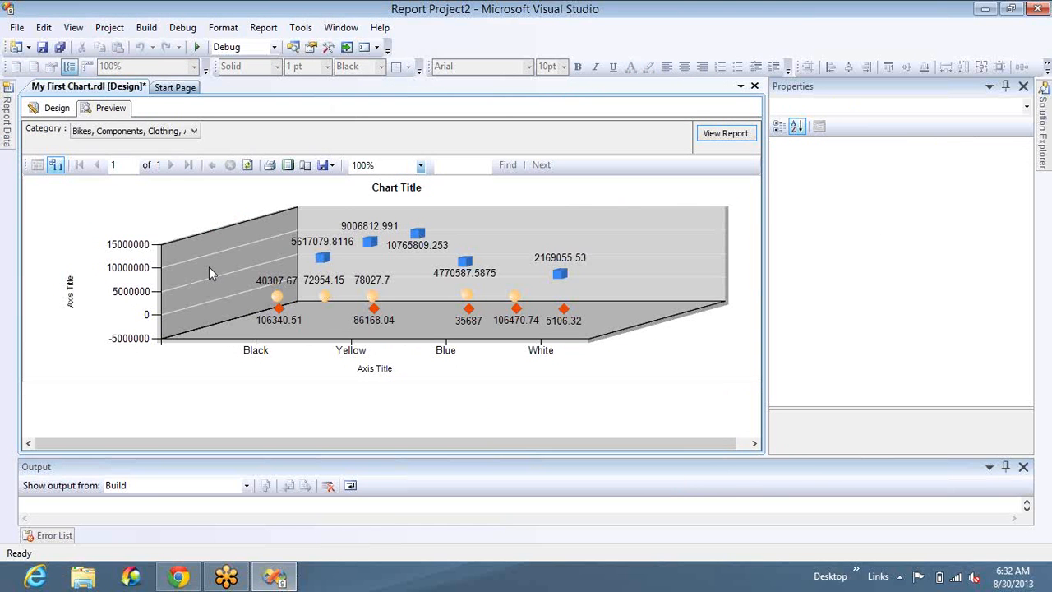
- Return to the report design, change the chart to the Radar type in the Polar group, and preview it
click(57, 108)
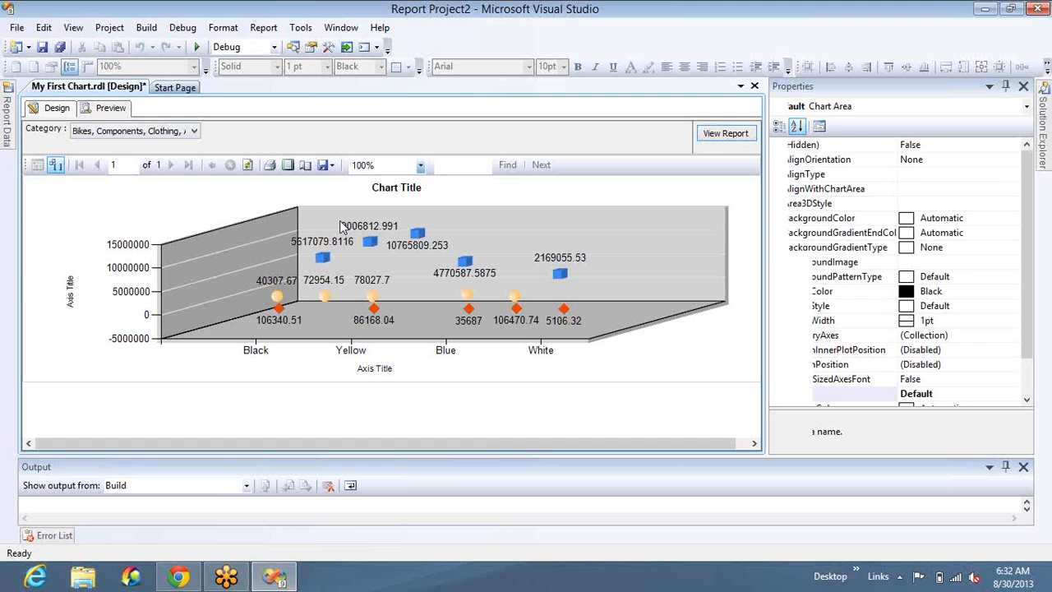
click(389, 242)
right_click(389, 238)
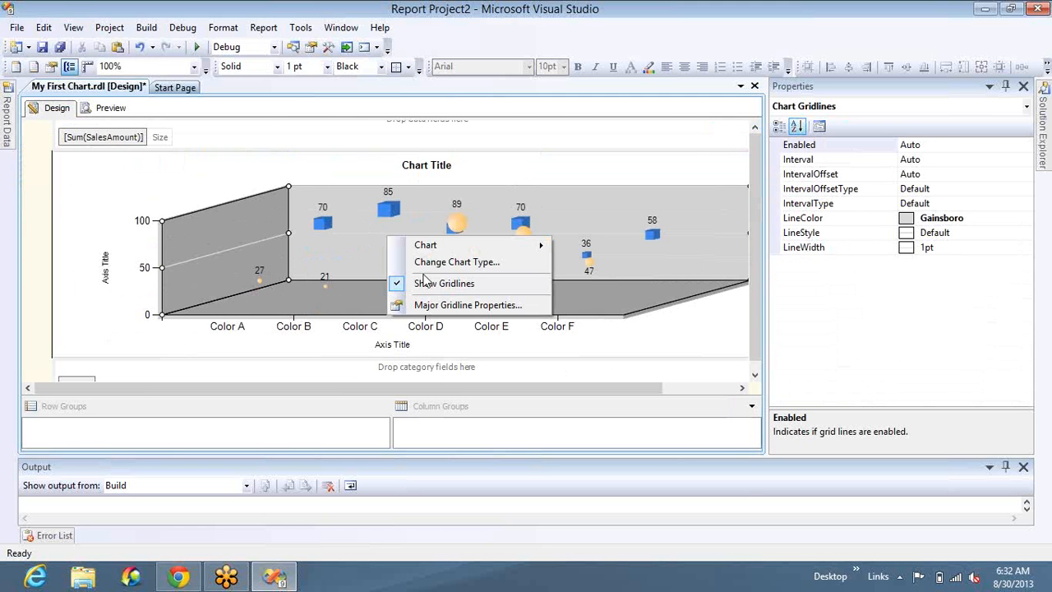
key(Return)
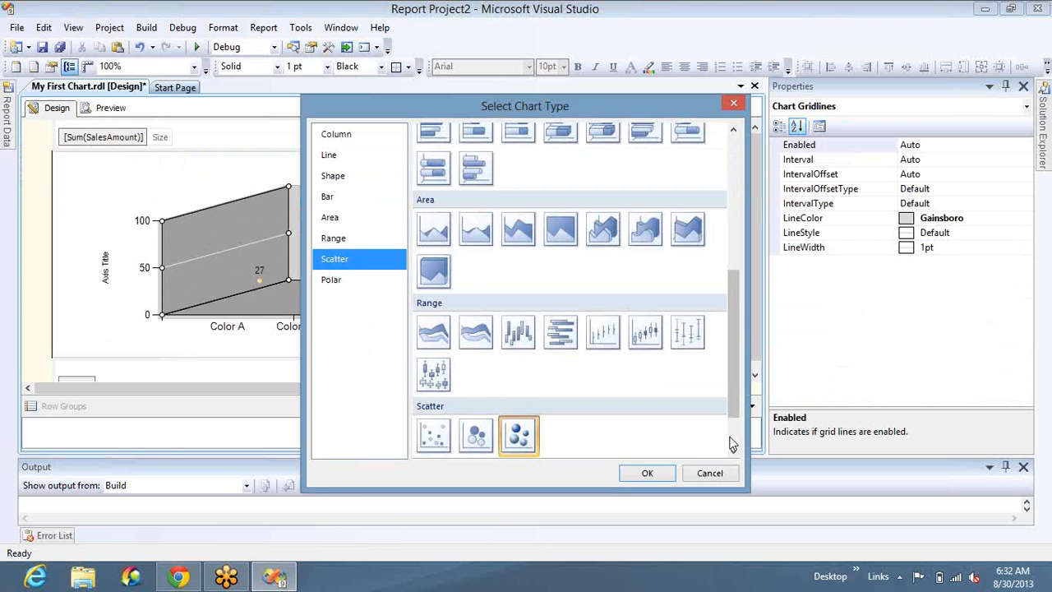
scroll(731, 442, down, 2)
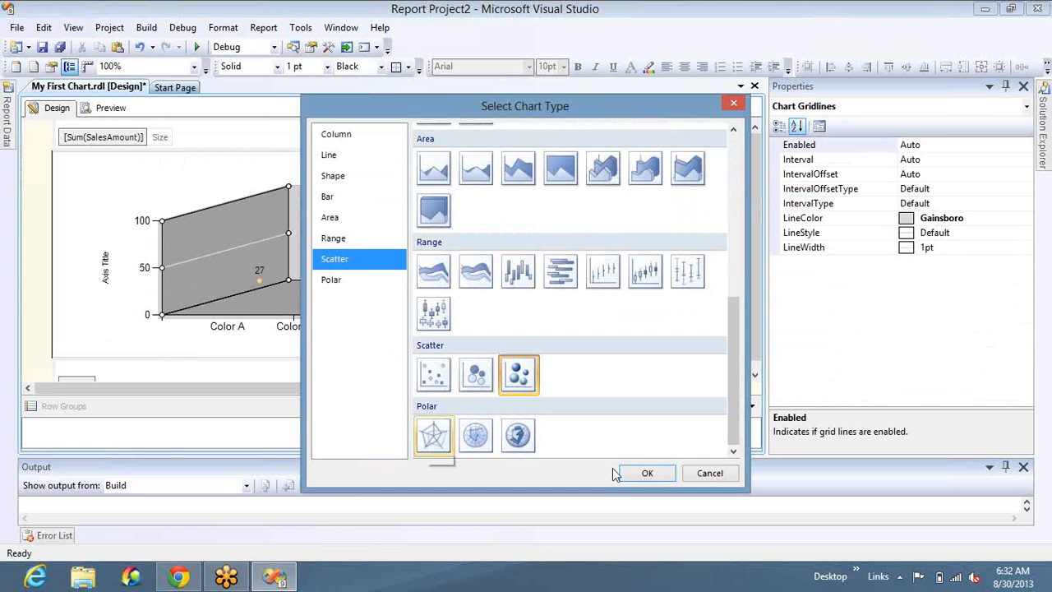
click(640, 473)
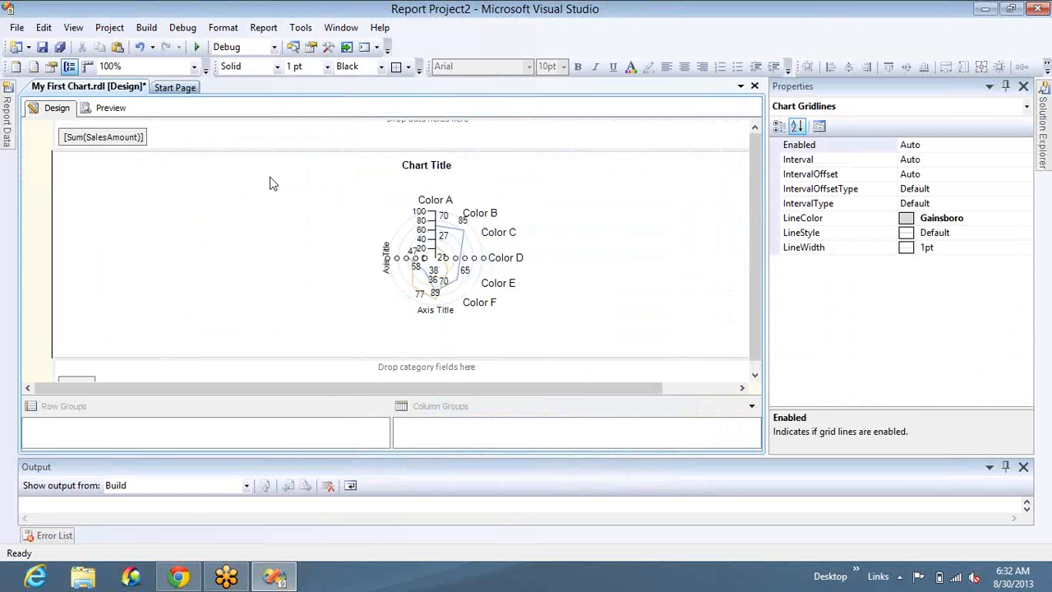
click(100, 112)
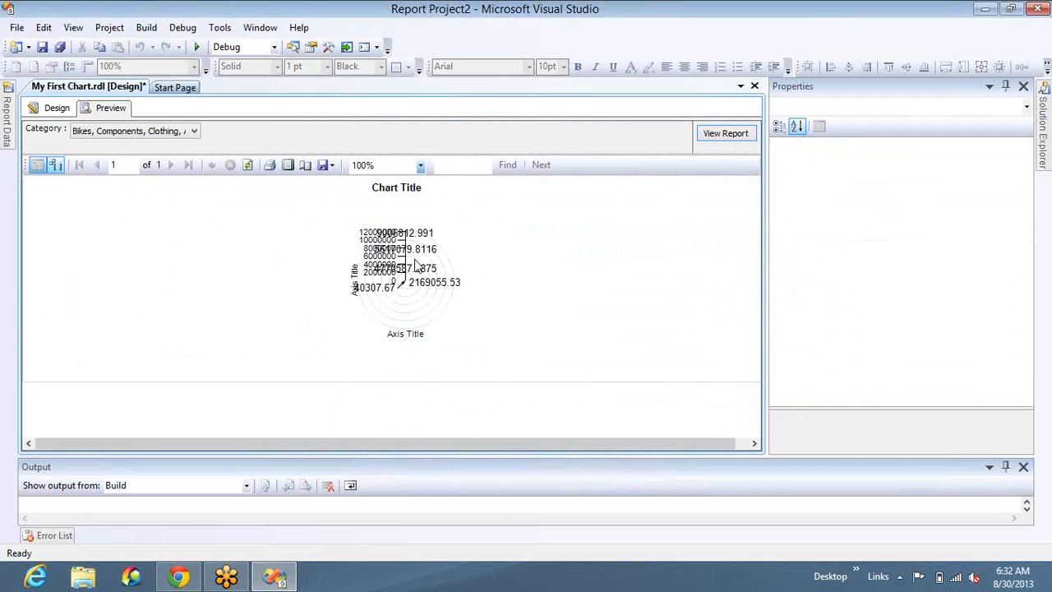
- Return to the report design and delete the whole radar chart from the report body
click(57, 108)
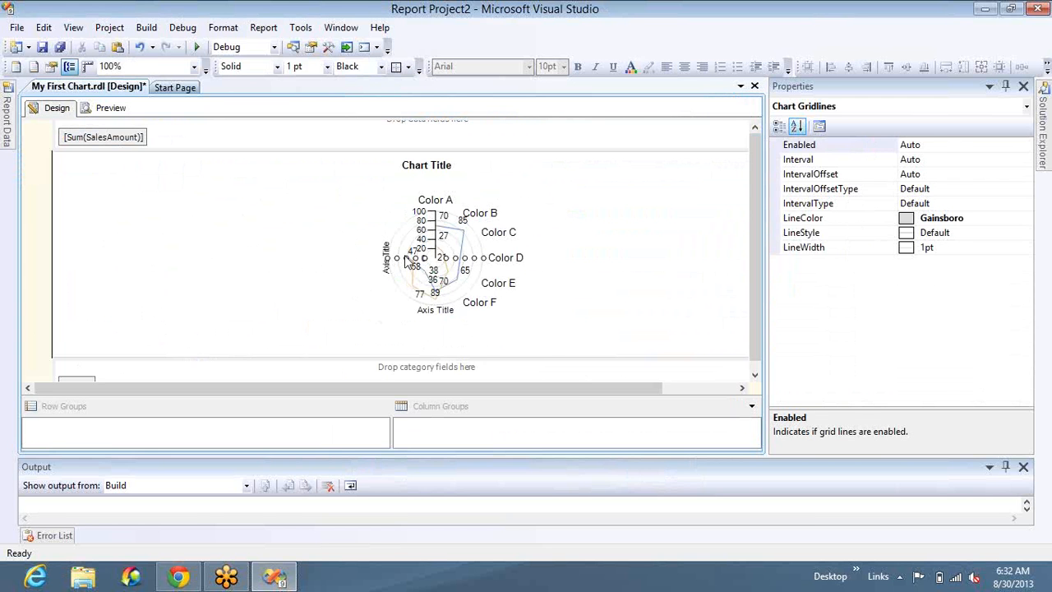
right_click(407, 259)
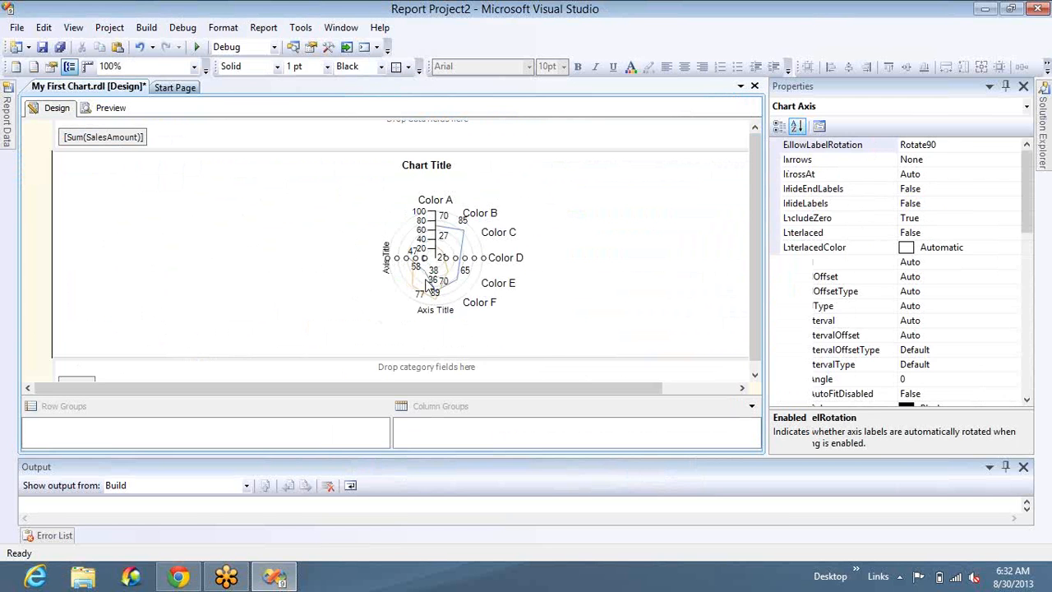
click(557, 270)
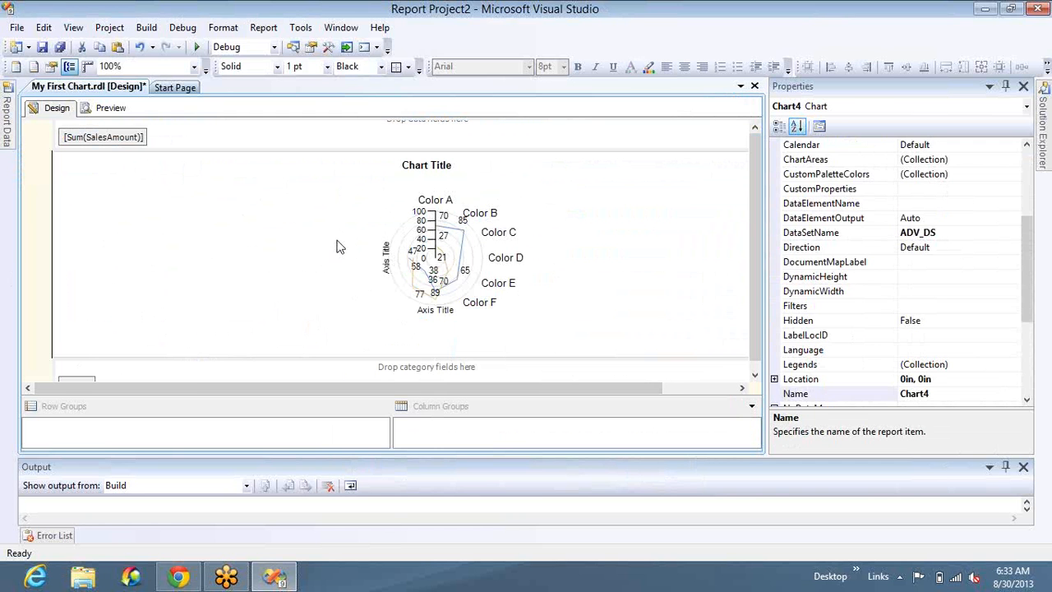
click(391, 255)
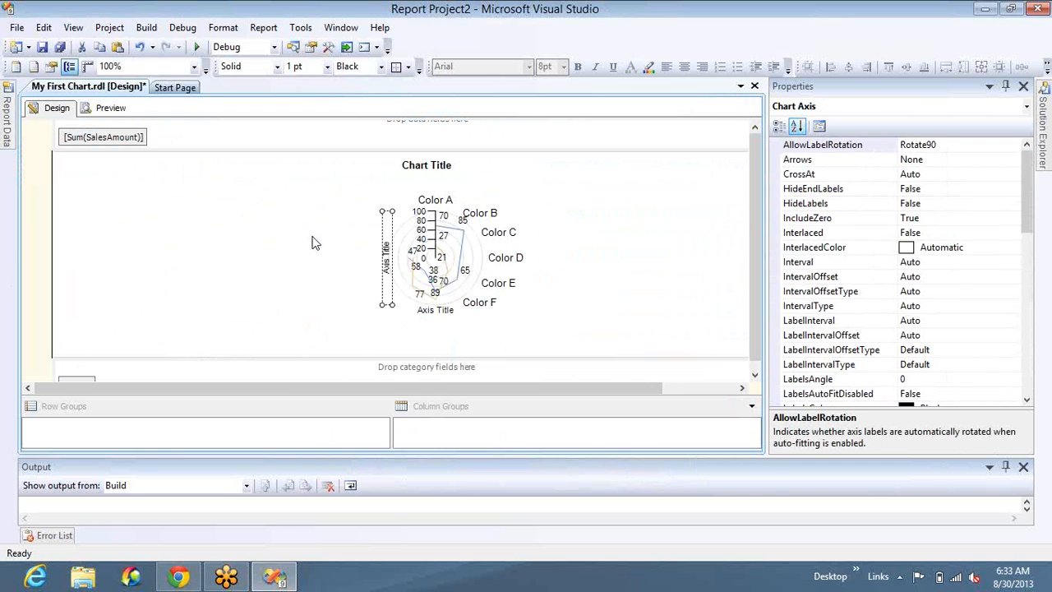
click(312, 241)
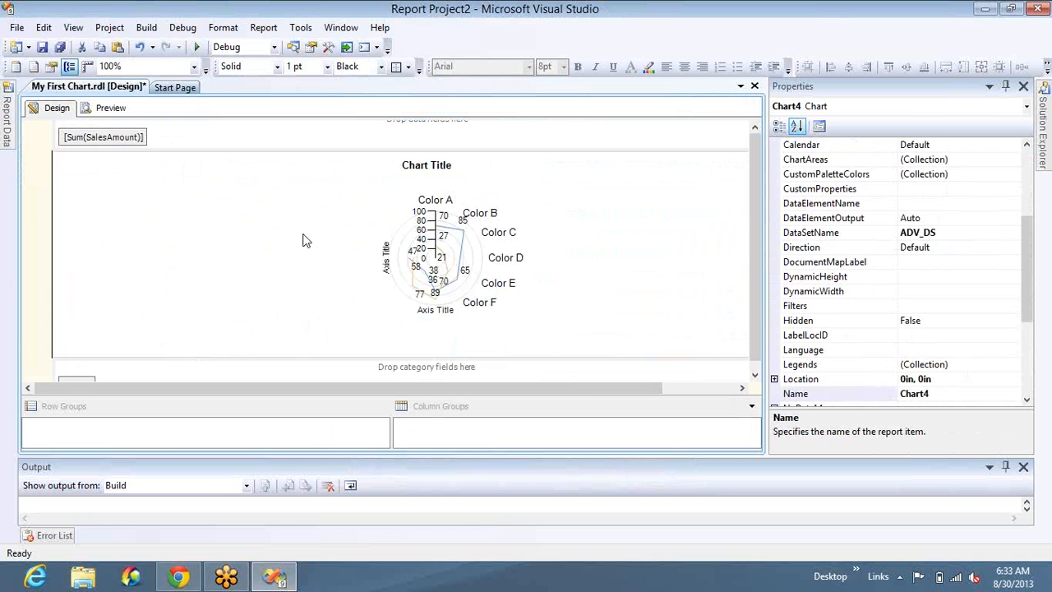
key(Delete)
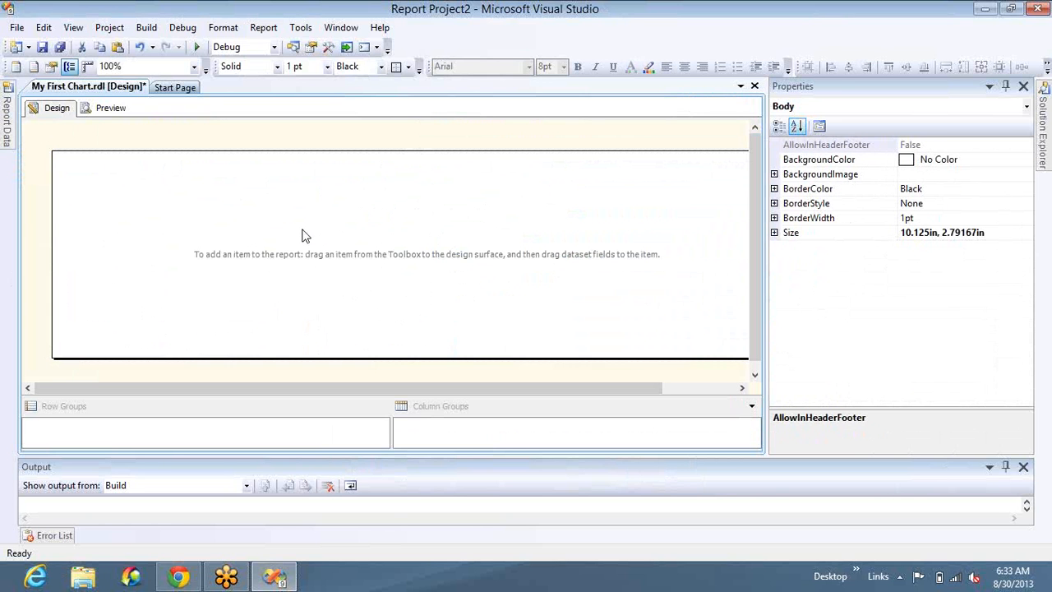
- Insert a gauge of the first Radial type into the empty report body and move it up to about 0.51 in vertically
right_click(261, 227)
mouse_move(343, 260)
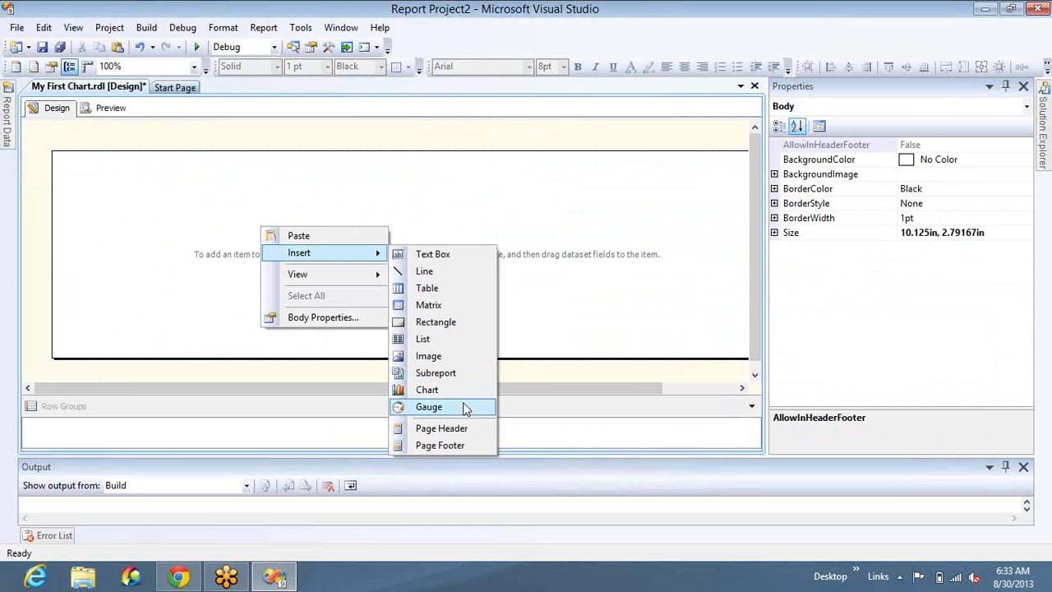
click(464, 404)
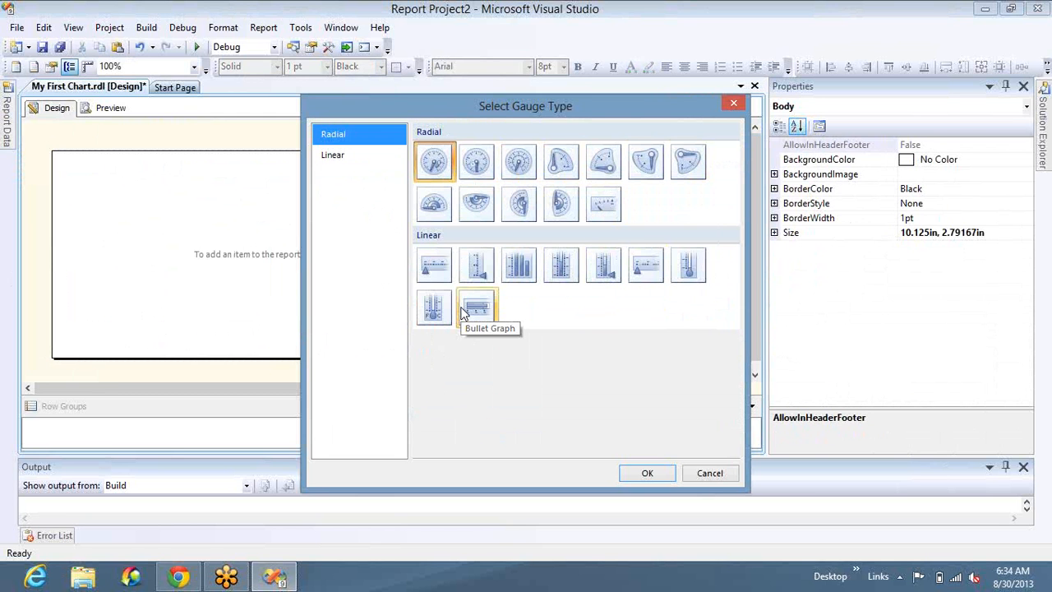
double_click(435, 164)
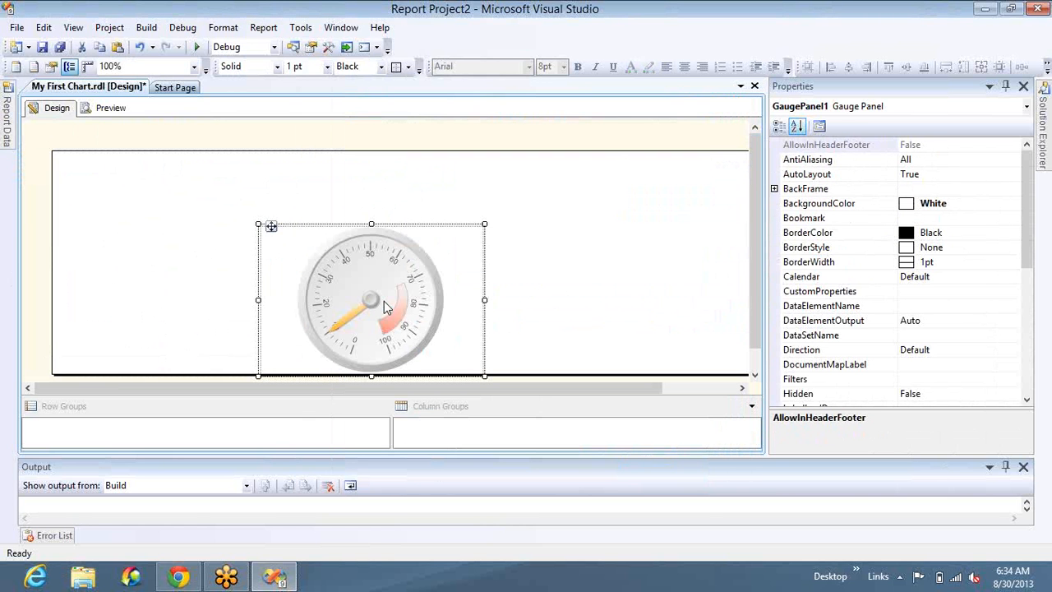
key(Up)
key(Up)
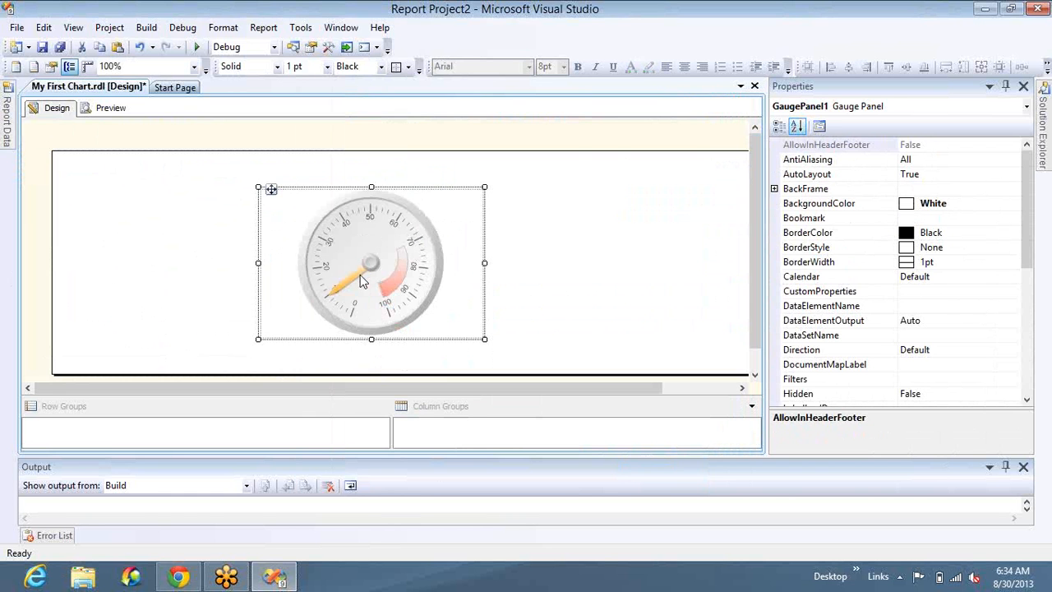
- Bind the gauge's RadialPointer1 to the SalesAmount field of the ADV_DS dataset in ADV_Data and preview the report
click(360, 275)
right_click(362, 278)
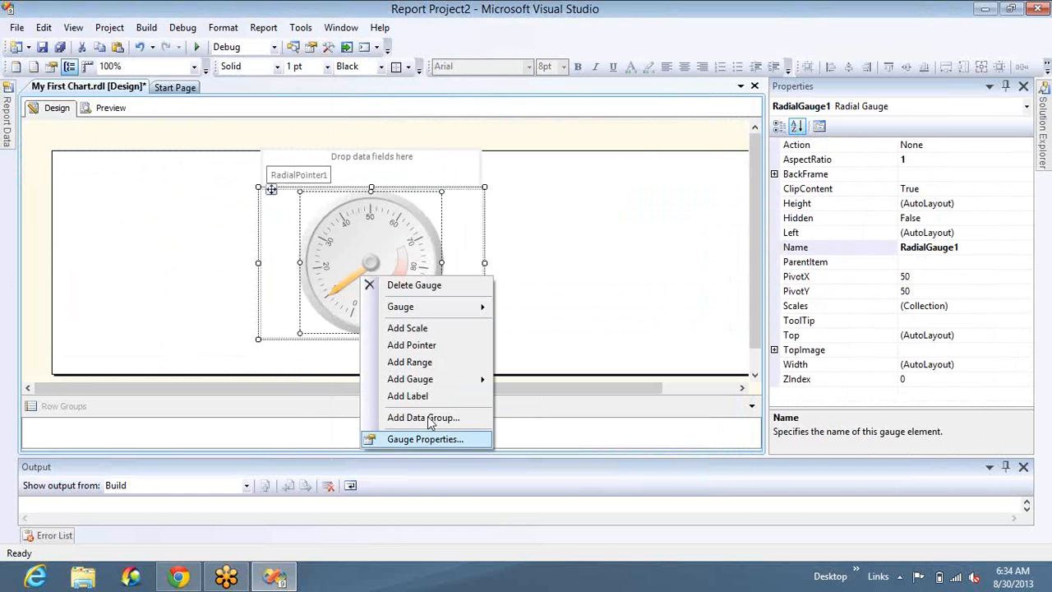
click(347, 175)
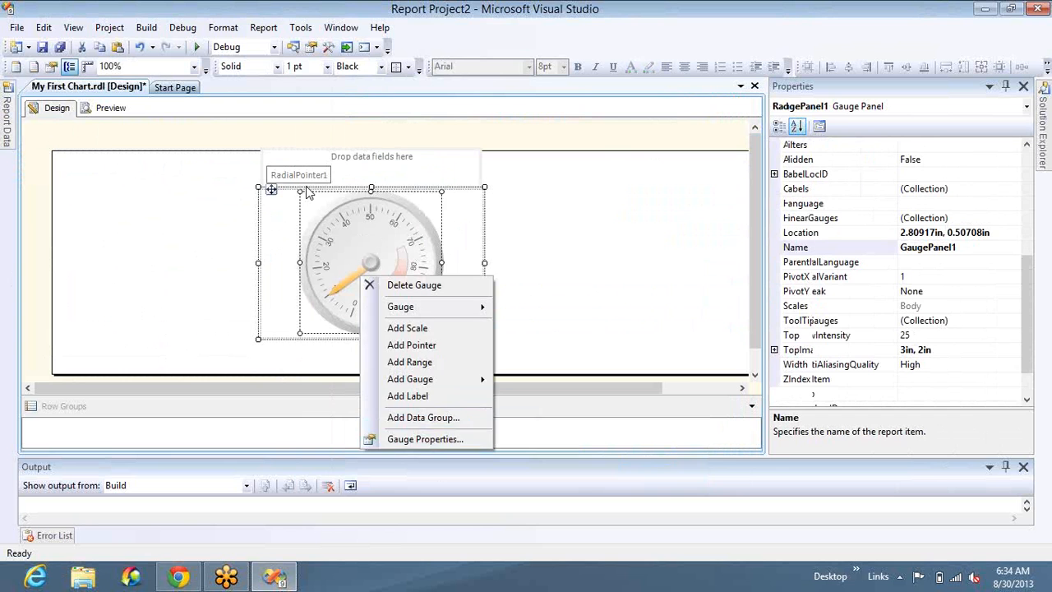
click(326, 174)
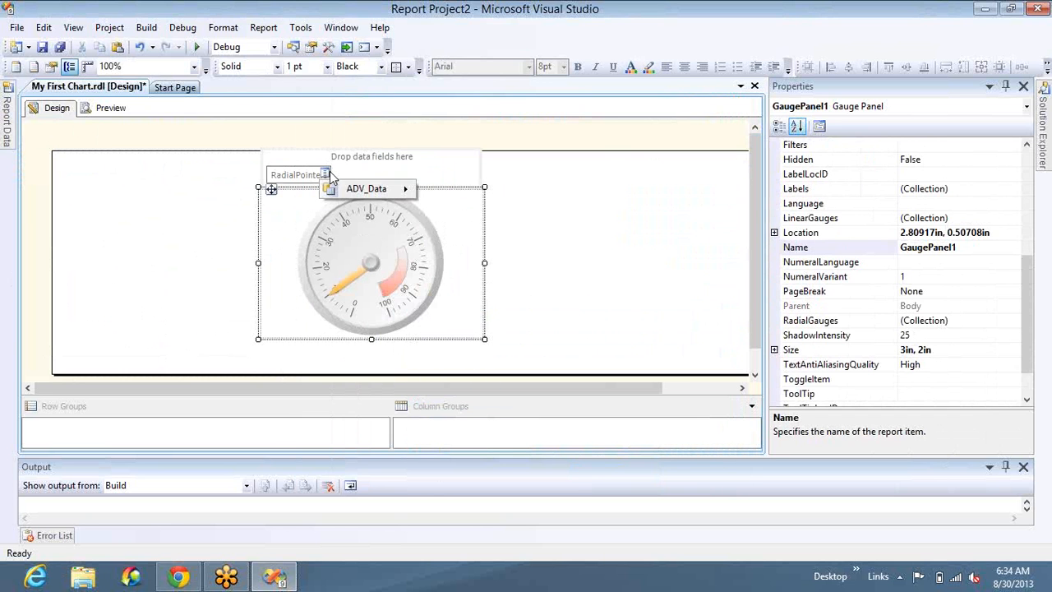
mouse_move(399, 199)
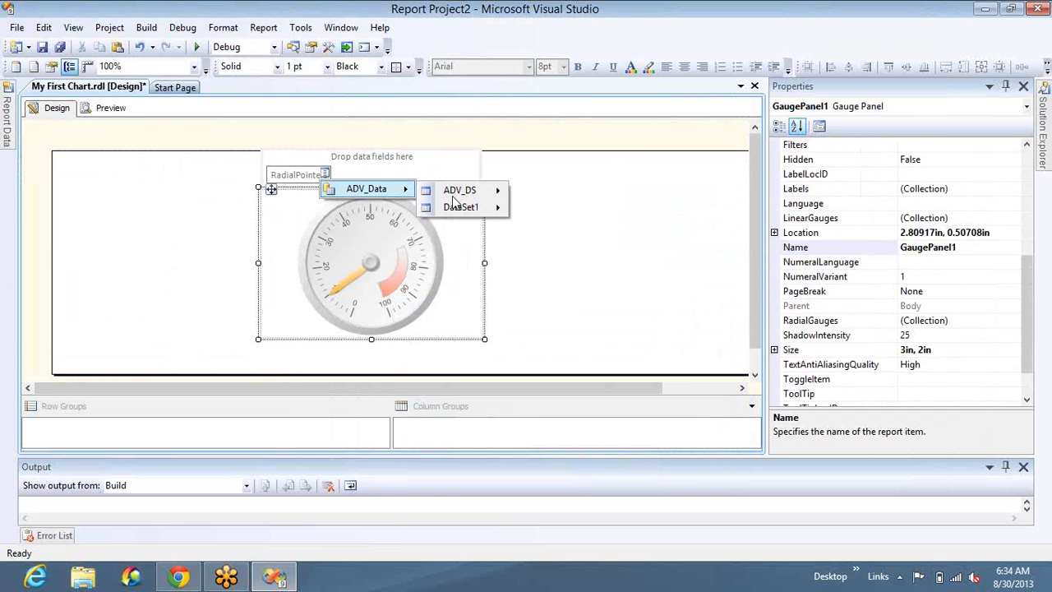
mouse_move(457, 190)
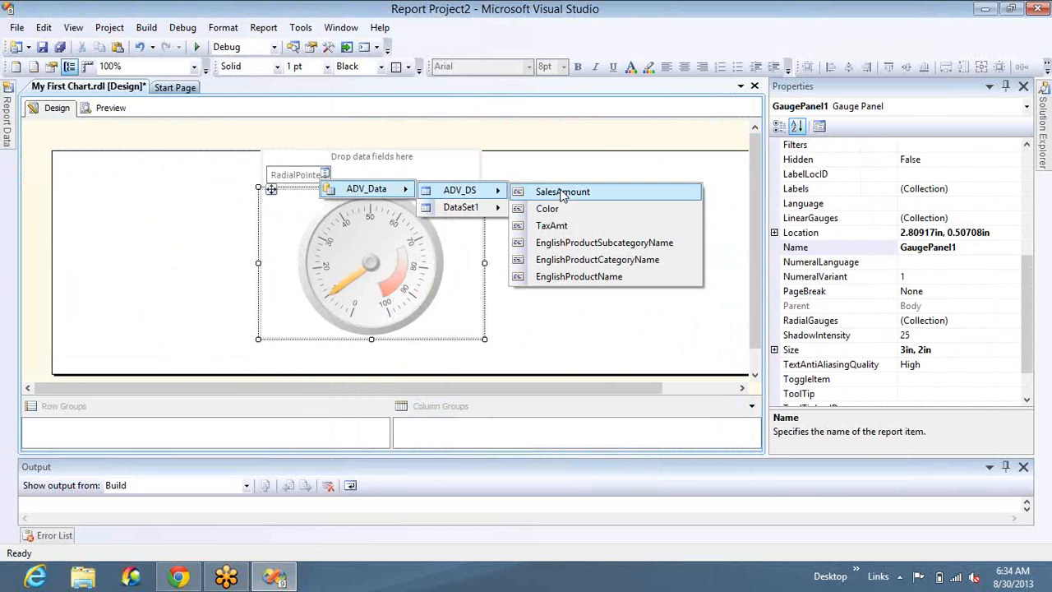
click(556, 190)
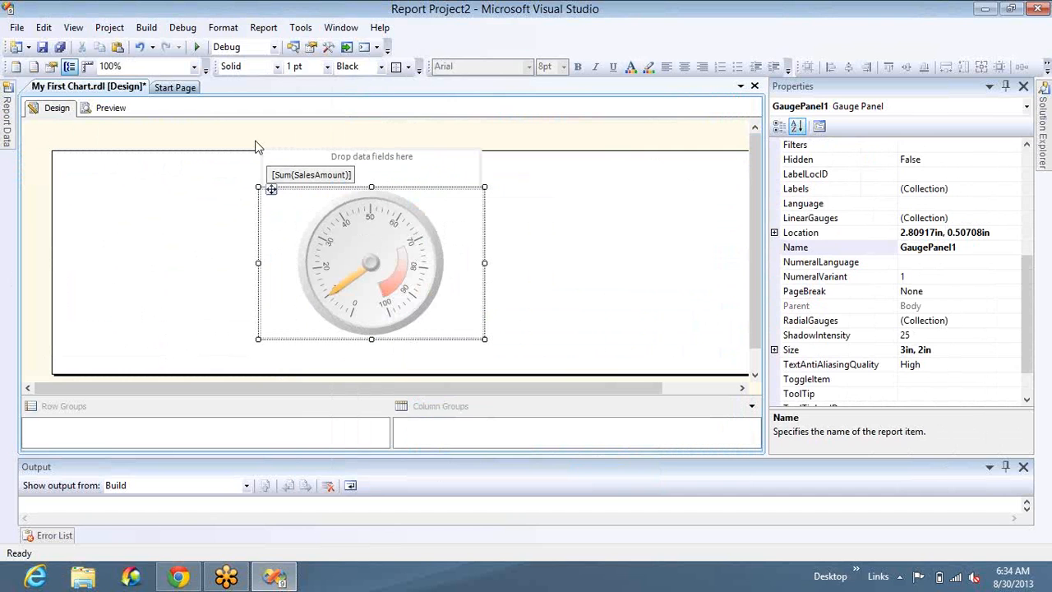
click(115, 112)
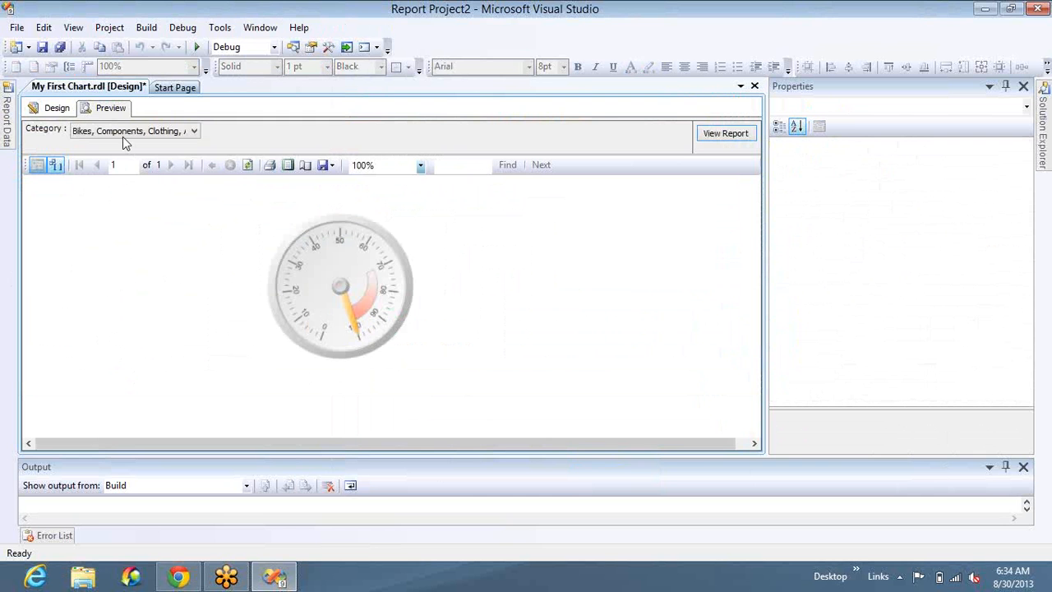
- Return to the report design, set the radial scale's maximum value to [Sum(SalesAmount)], and preview the report
click(60, 112)
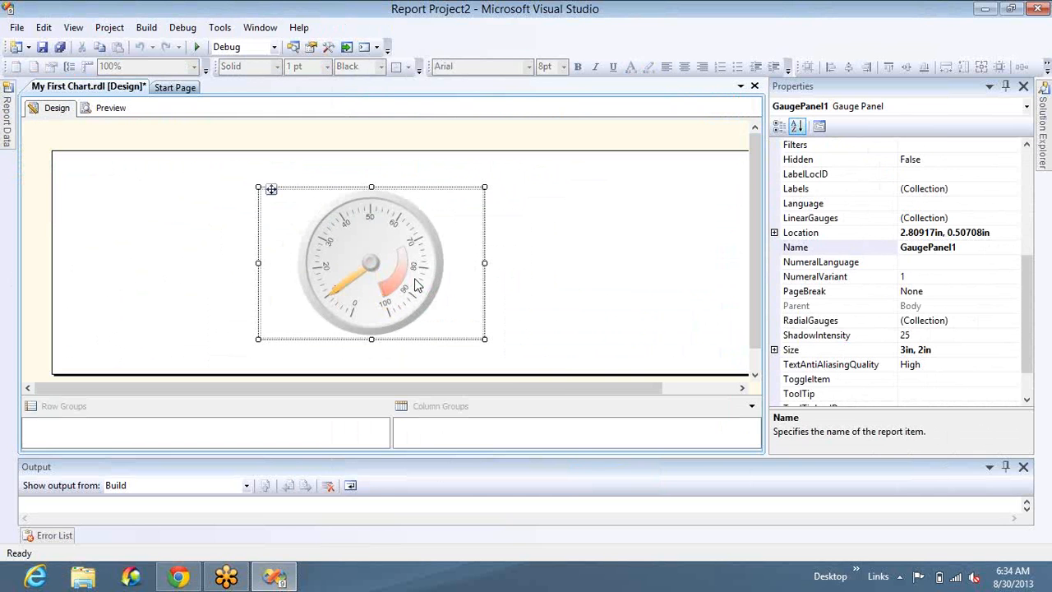
click(417, 286)
right_click(417, 284)
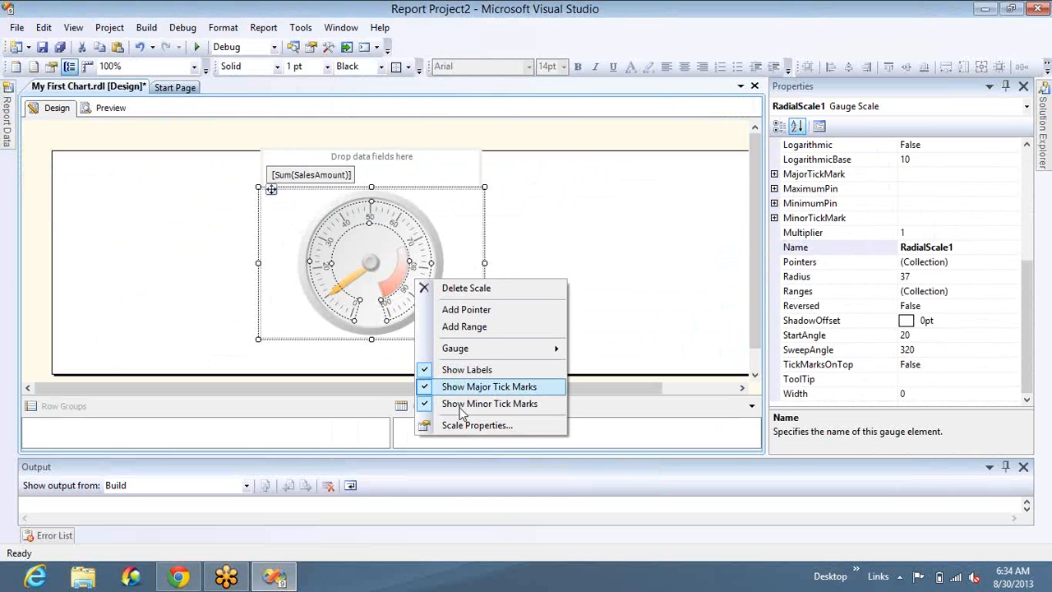
right_click(421, 266)
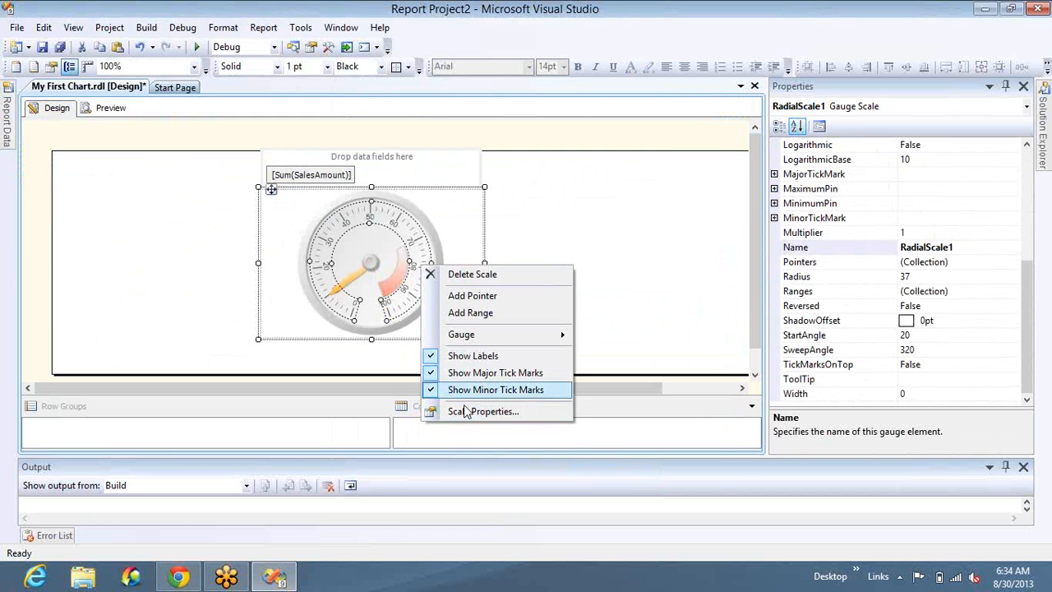
click(466, 411)
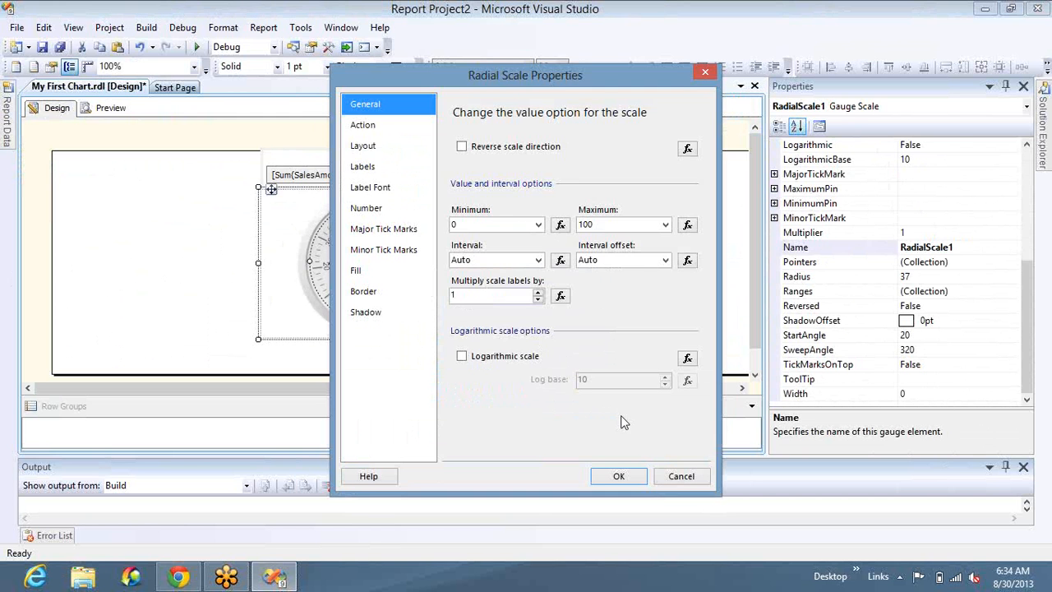
click(612, 226)
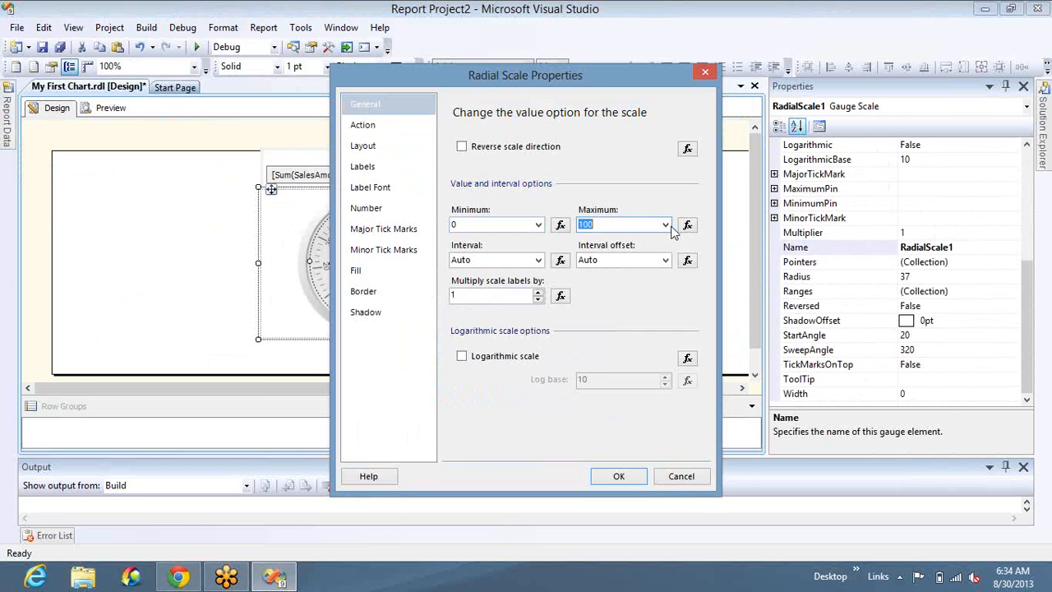
click(666, 226)
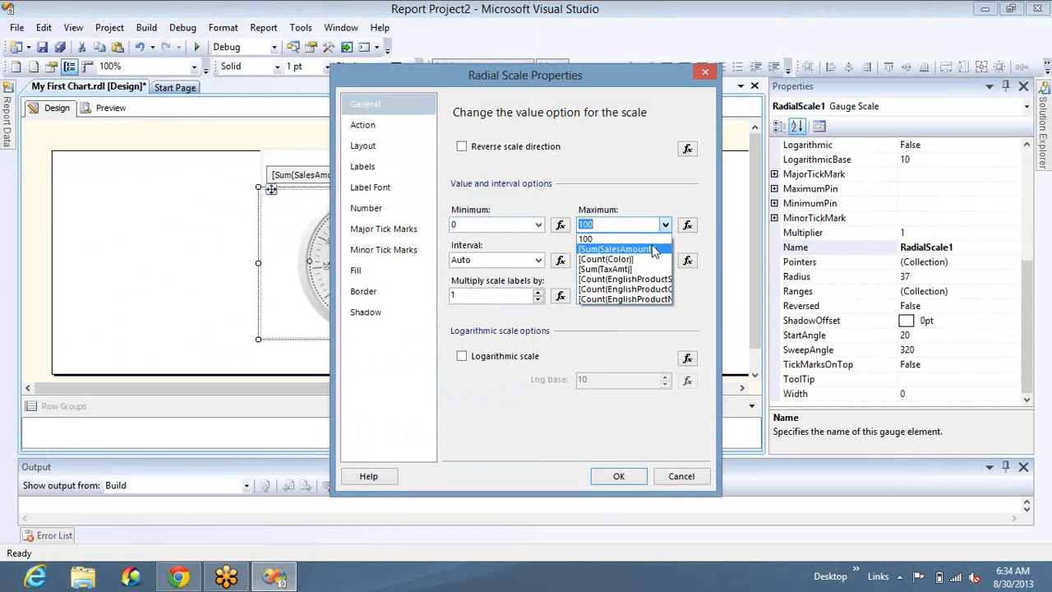
click(617, 447)
click(618, 476)
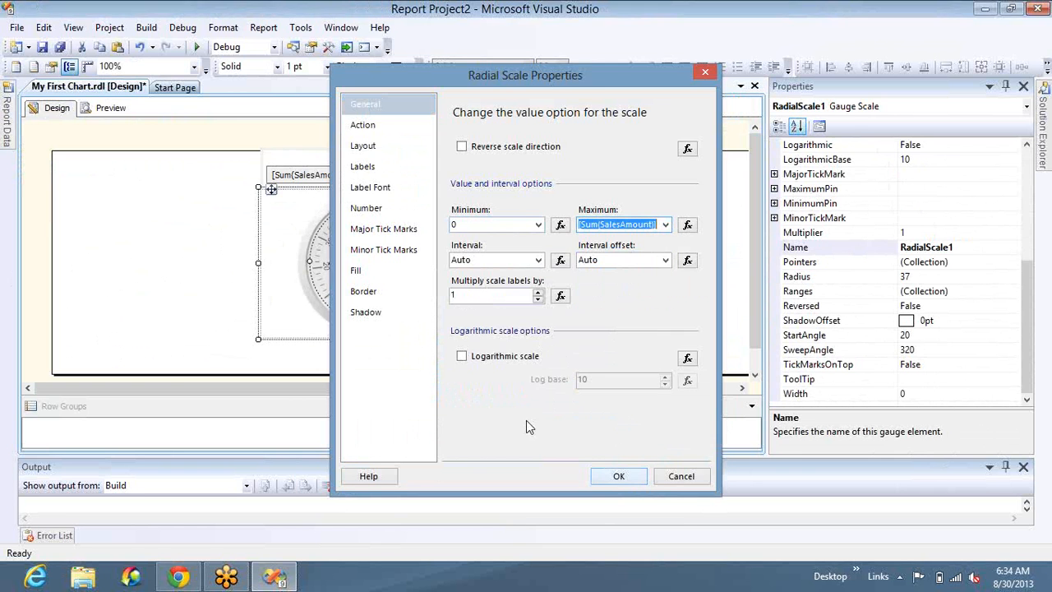
click(109, 107)
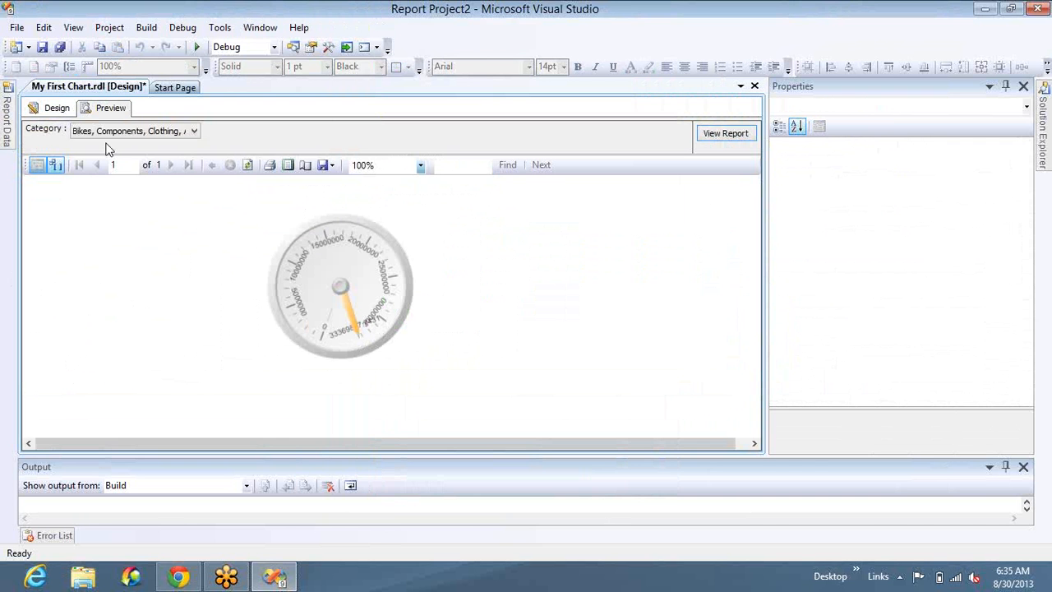
- Return to the report design, clear the value of RadialPointer1, and bind the pointer to the TaxAmt field instead
click(66, 112)
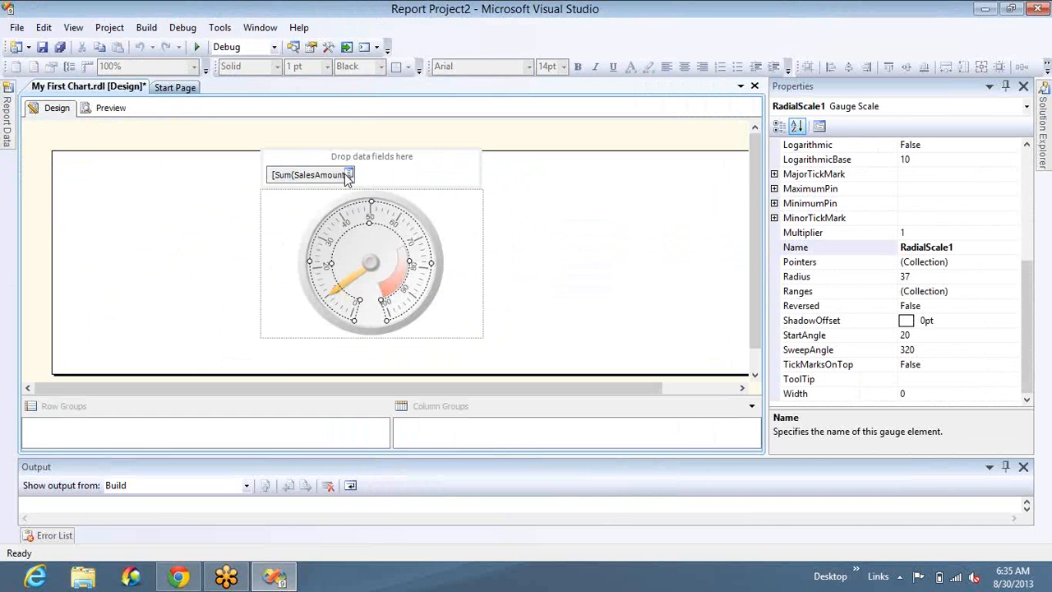
right_click(303, 176)
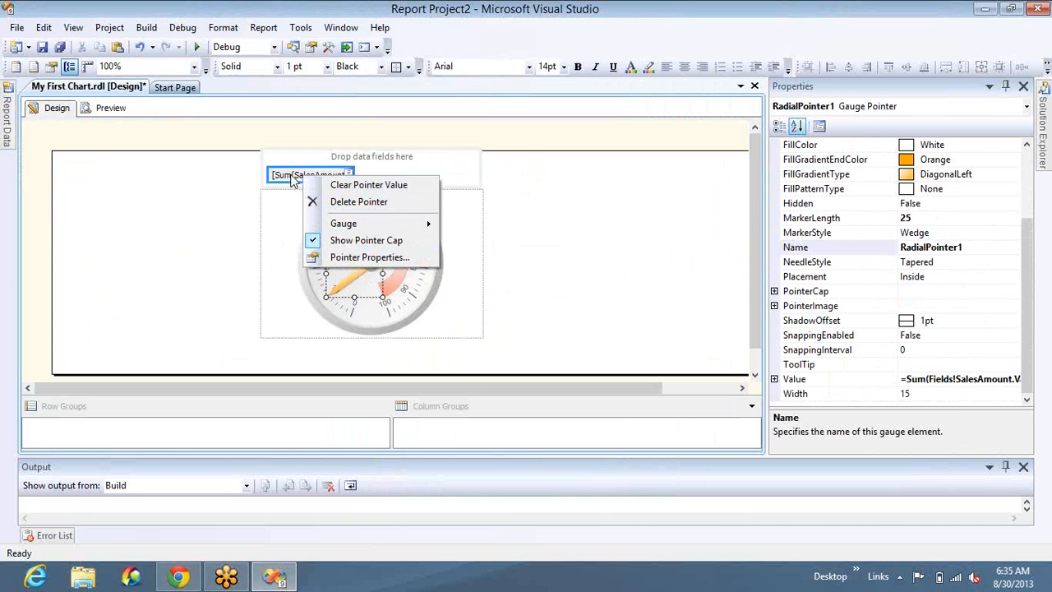
click(341, 174)
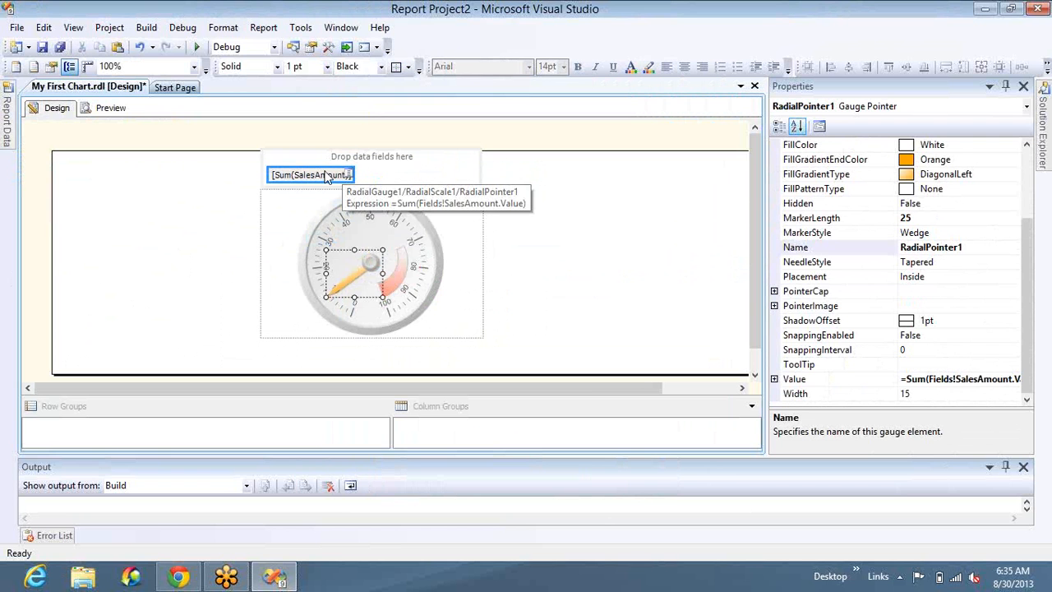
right_click(327, 176)
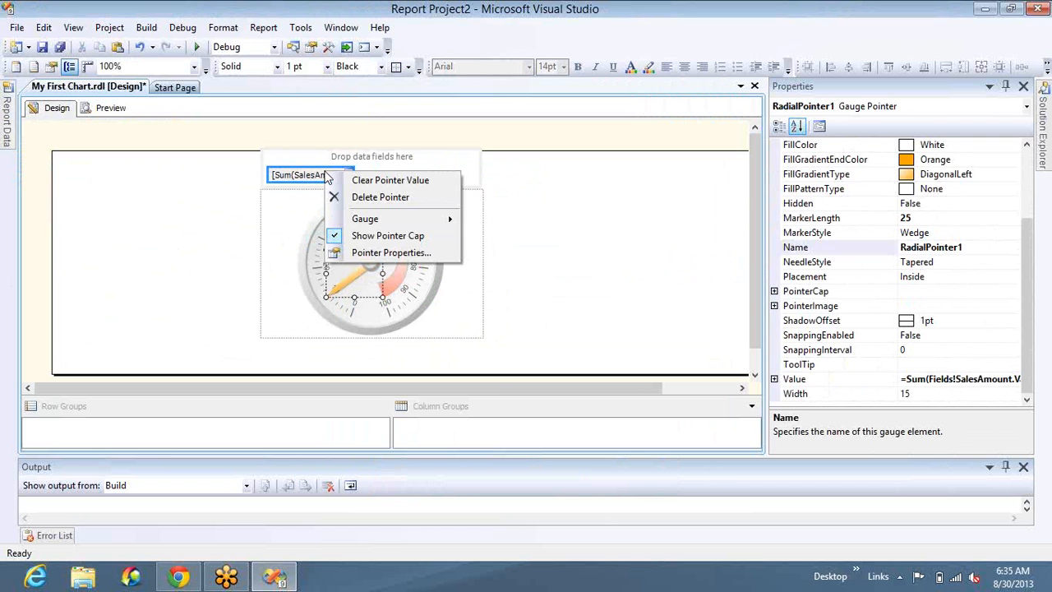
click(358, 180)
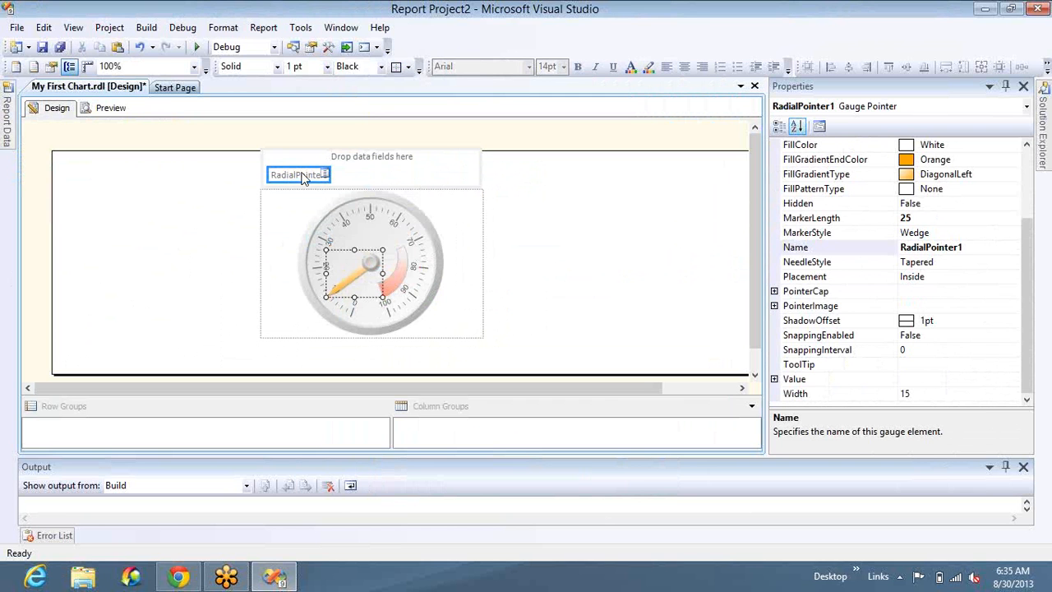
right_click(300, 176)
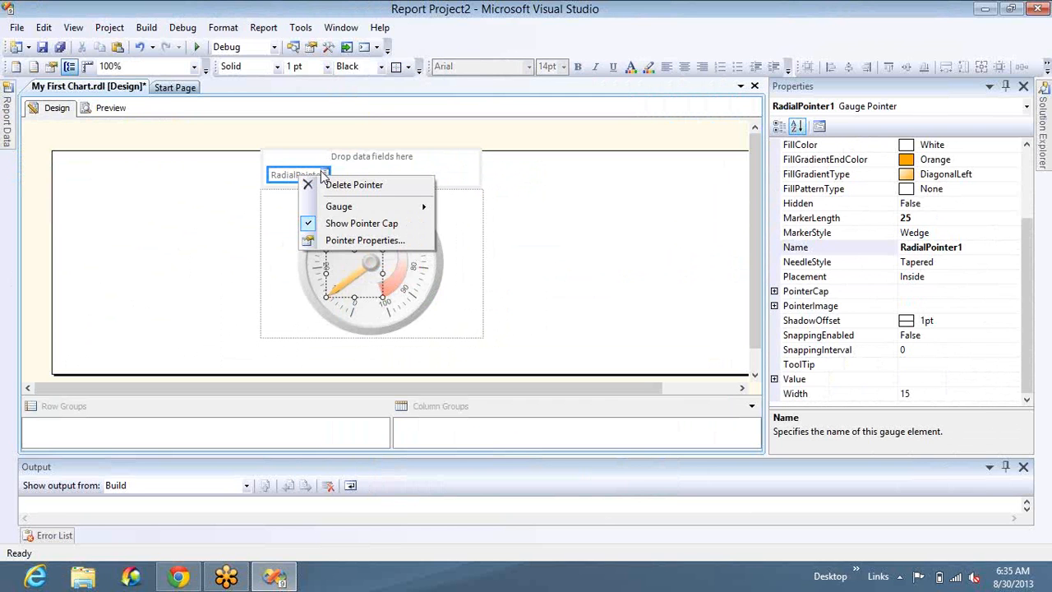
click(325, 175)
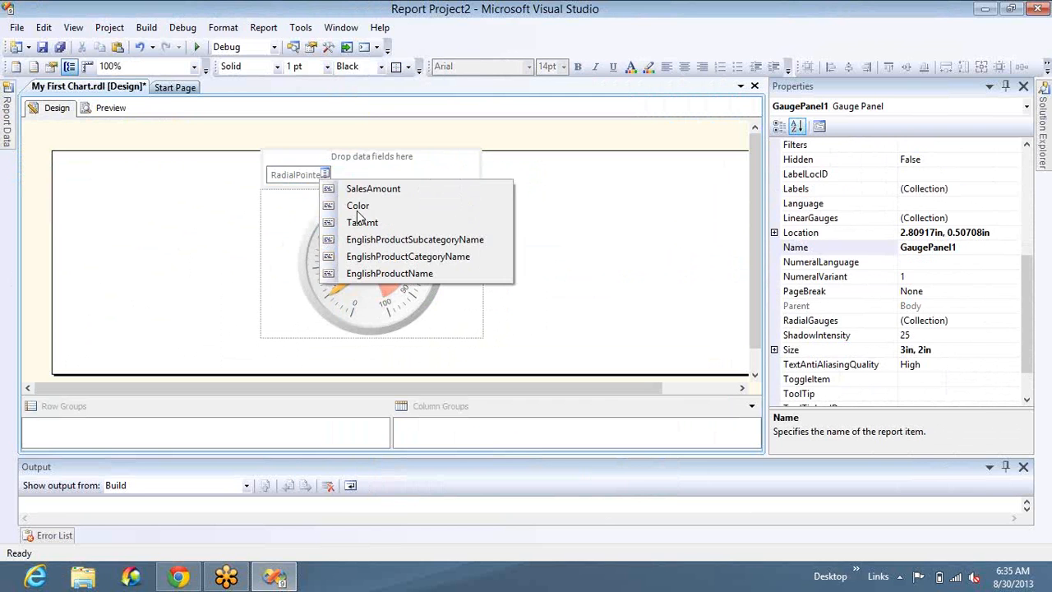
click(362, 223)
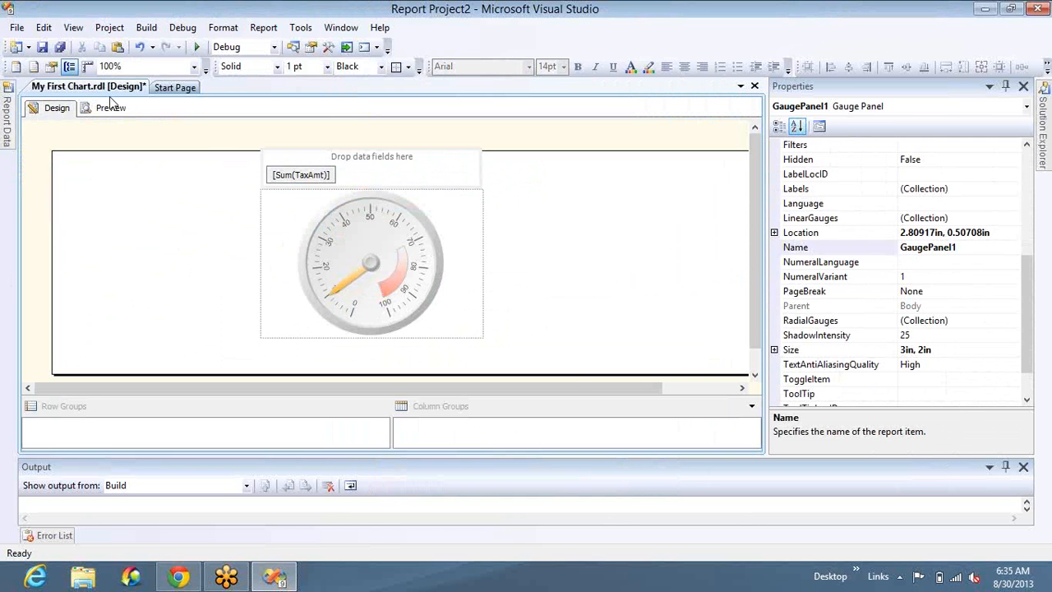
- Set the radial scale's maximum value to [Sum(TaxAmt)] and preview the report
click(452, 315)
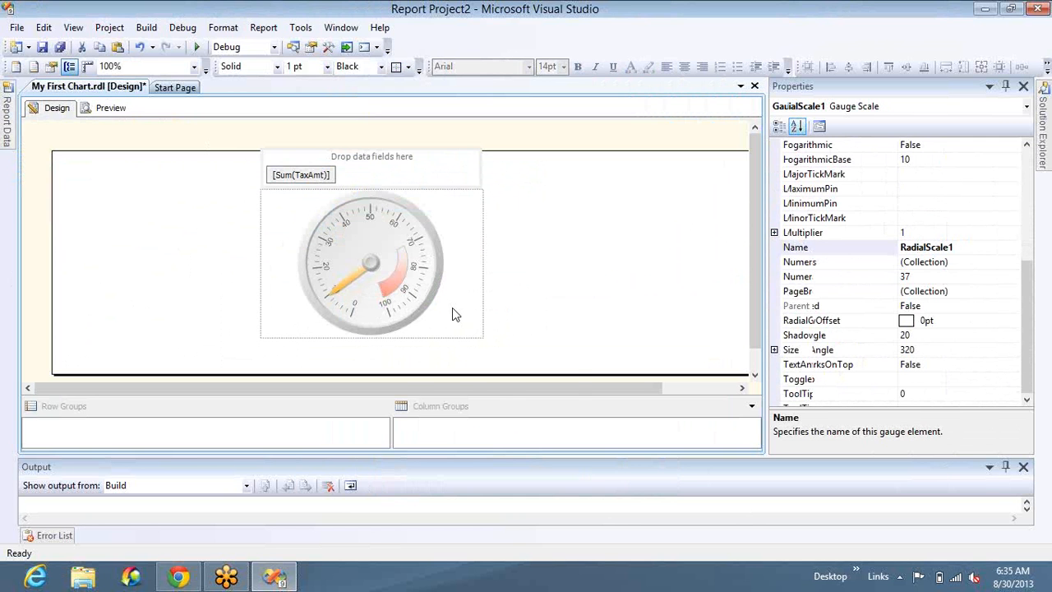
right_click(453, 315)
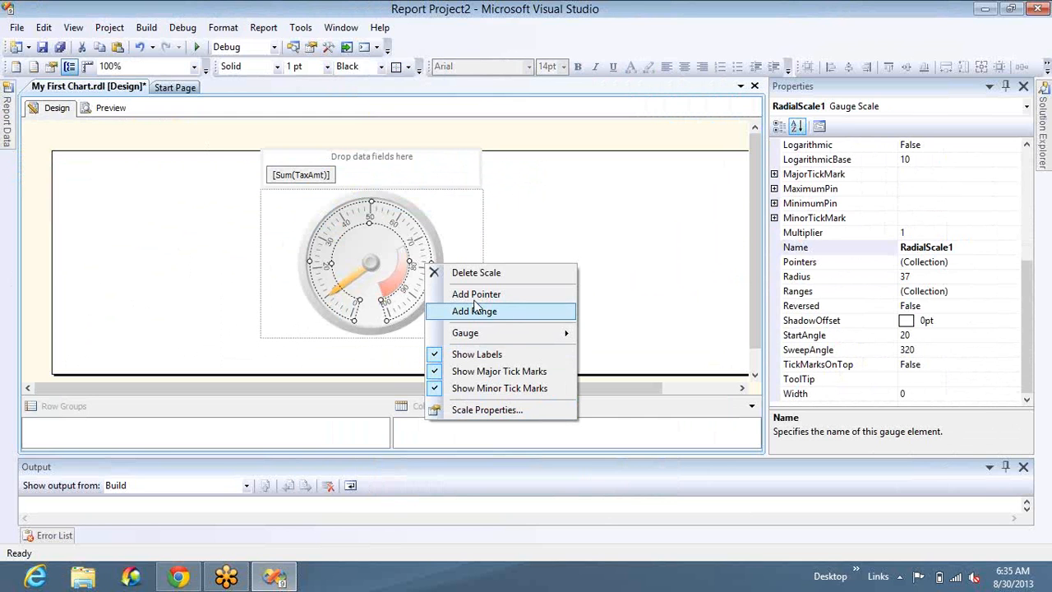
click(479, 410)
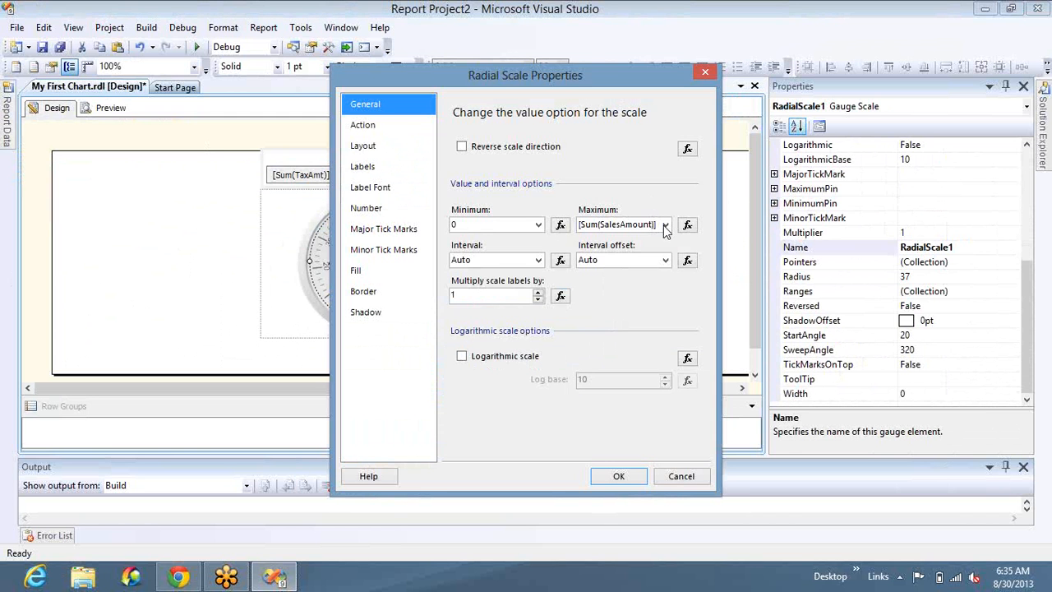
click(666, 225)
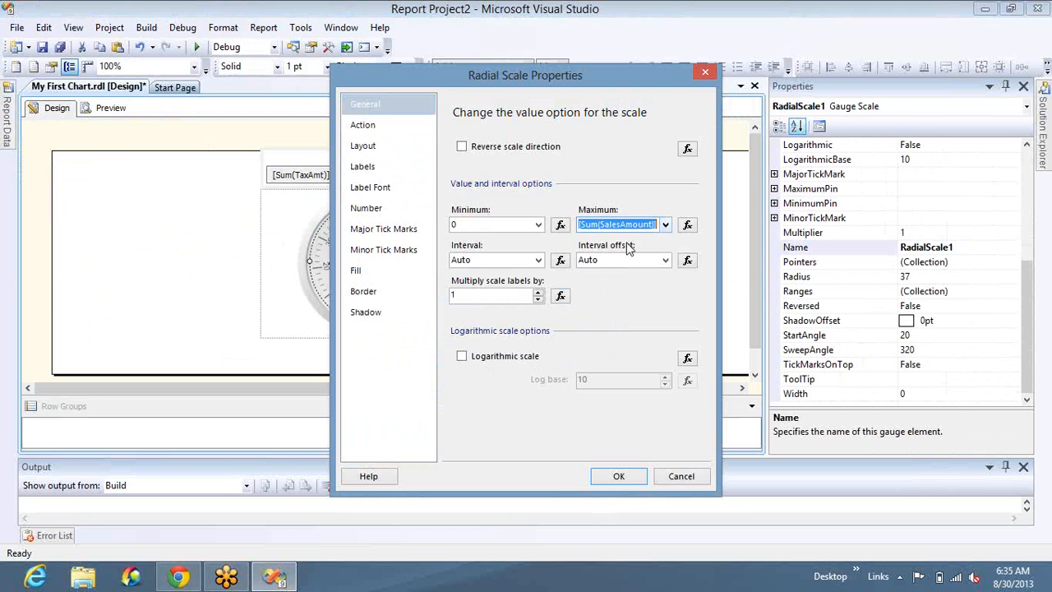
click(617, 262)
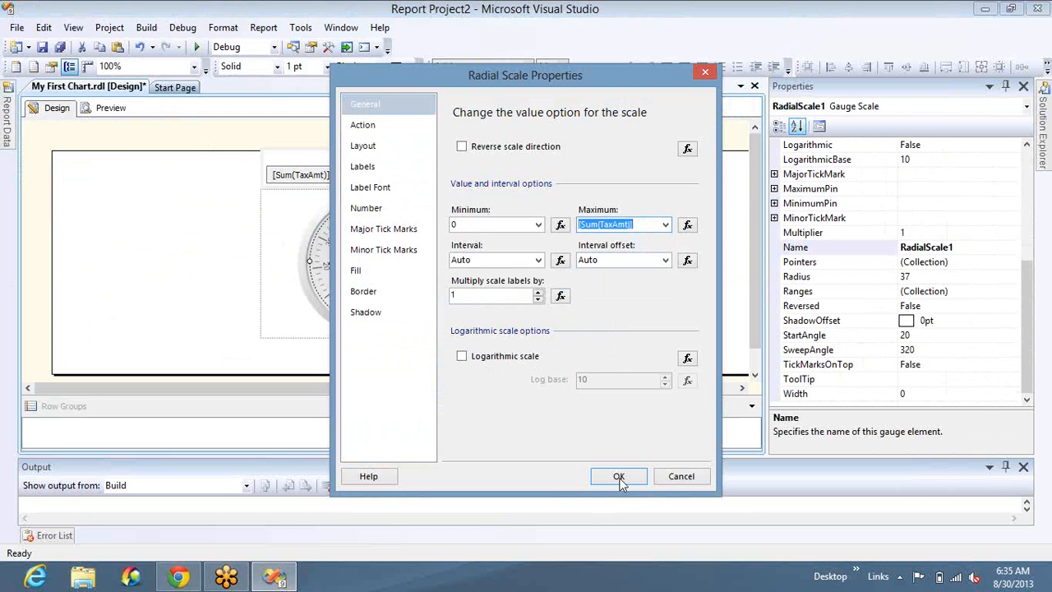
click(619, 476)
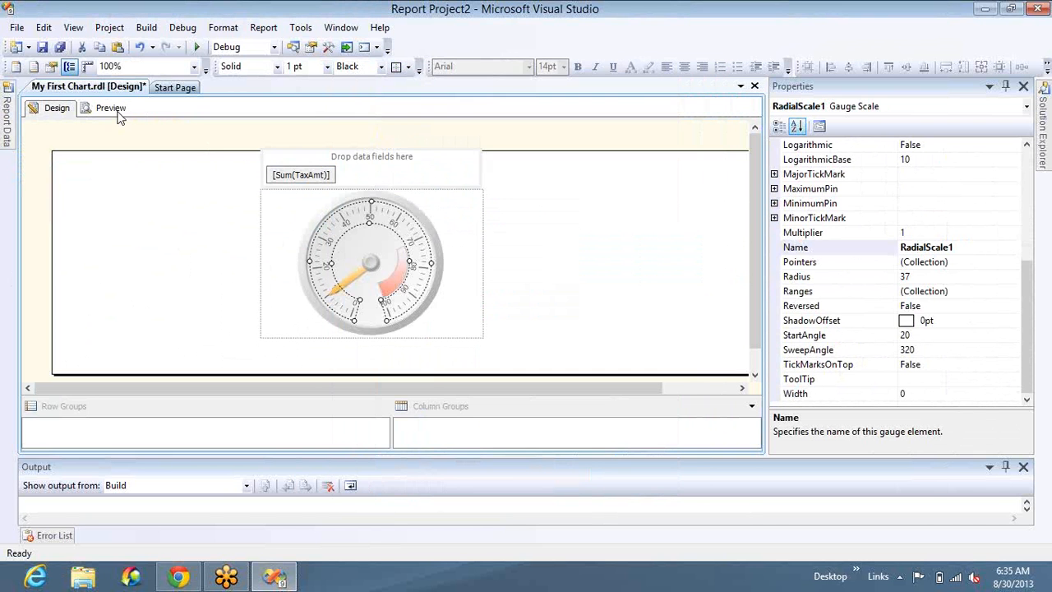
click(115, 112)
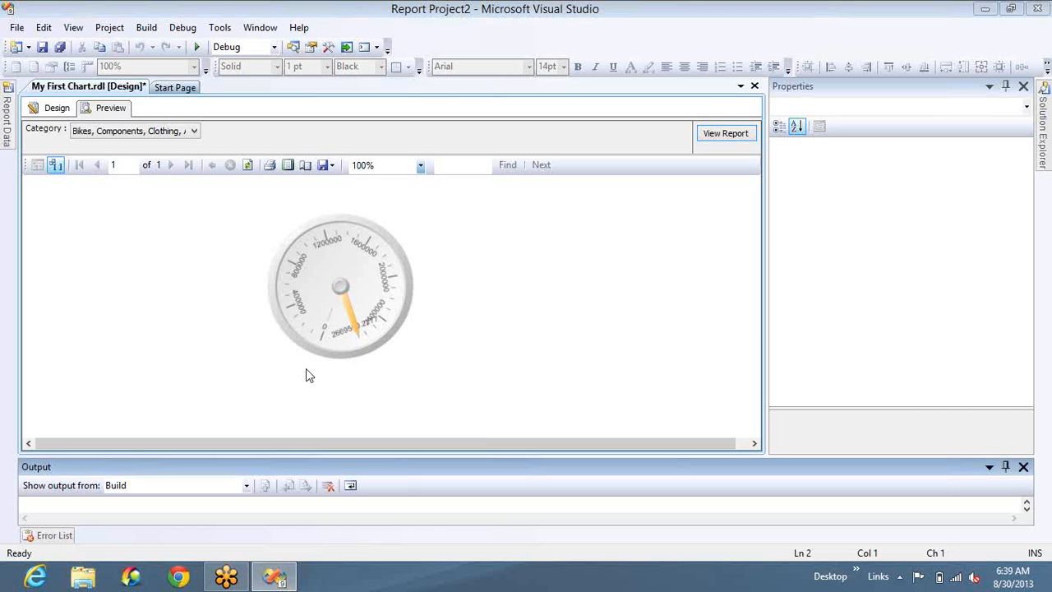
- Return to the report design, keep the Report Data pane permanently open, and delete the whole gauge panel from the report body
click(52, 104)
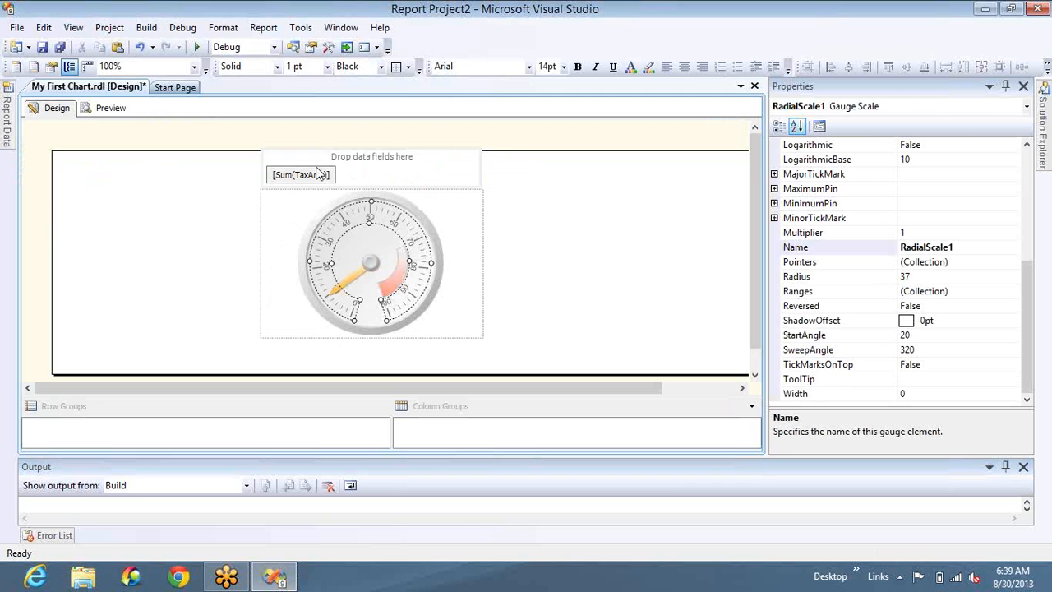
click(4, 137)
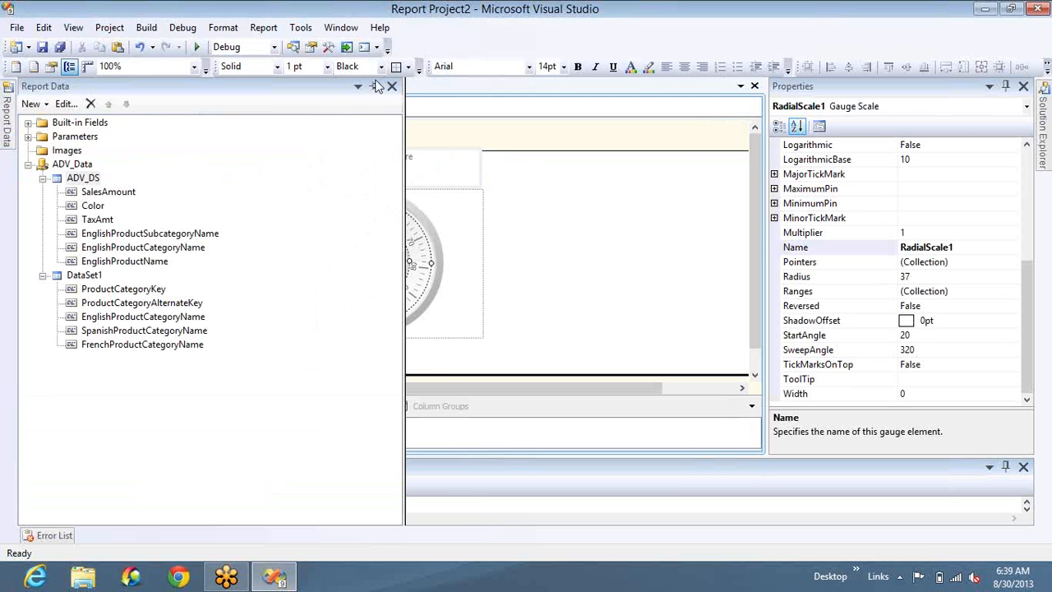
click(375, 87)
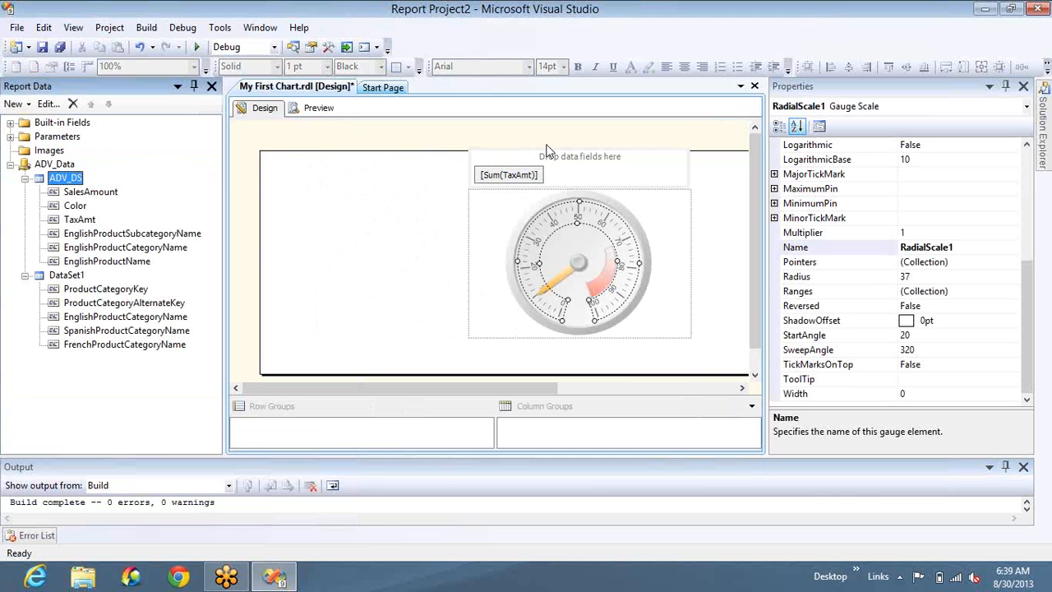
click(580, 262)
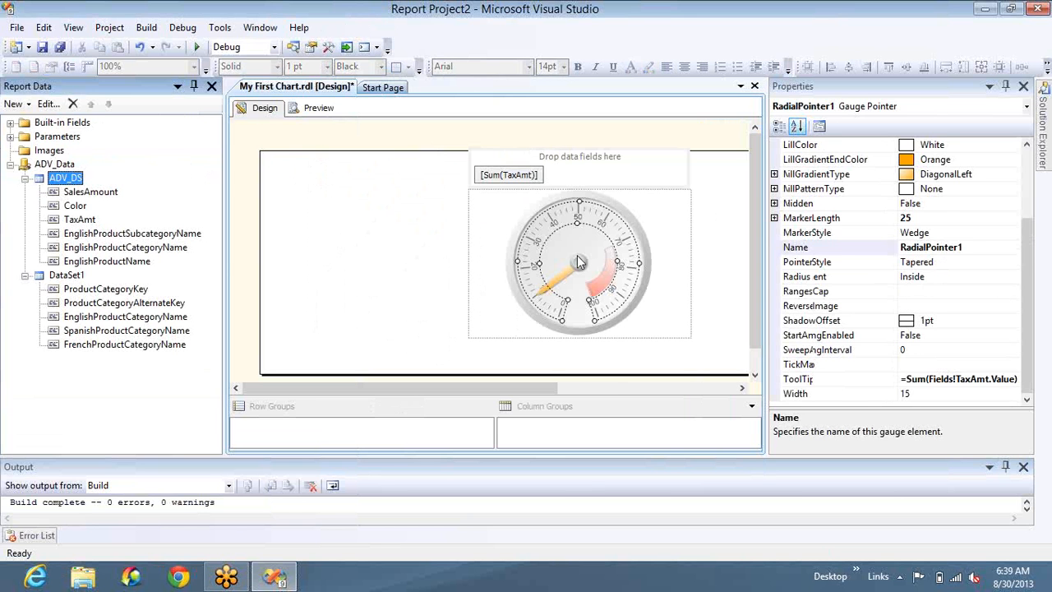
click(679, 278)
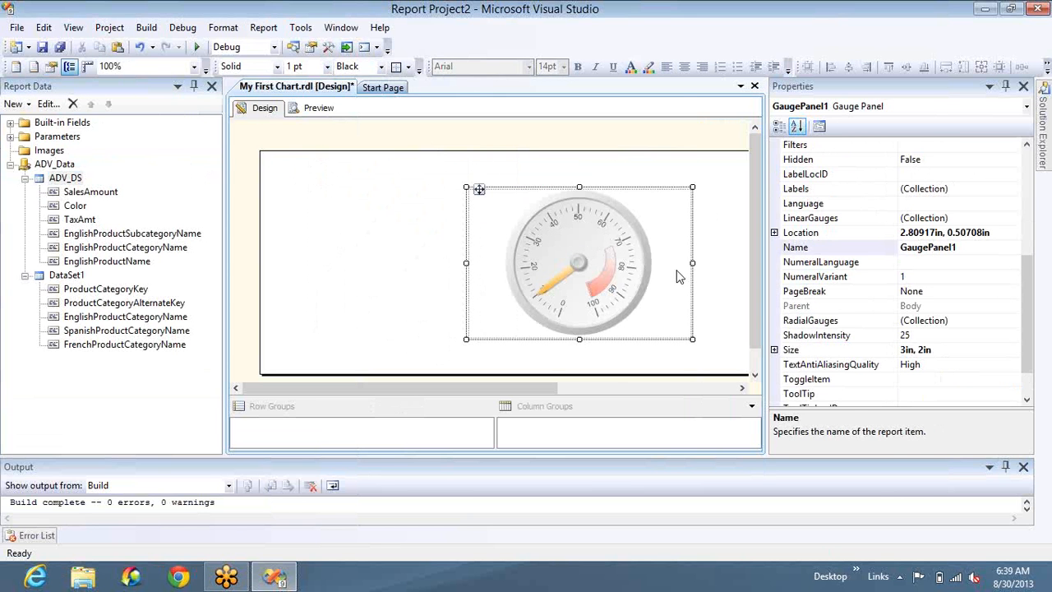
key(Delete)
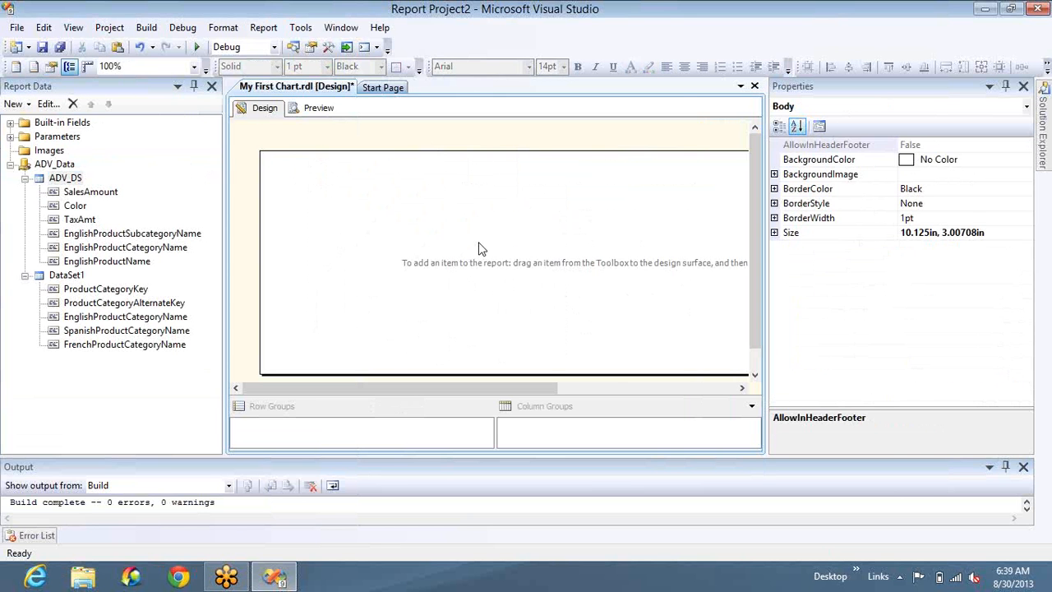
- Insert a list into the empty report body and move it to the body's upper-left corner
right_click(482, 249)
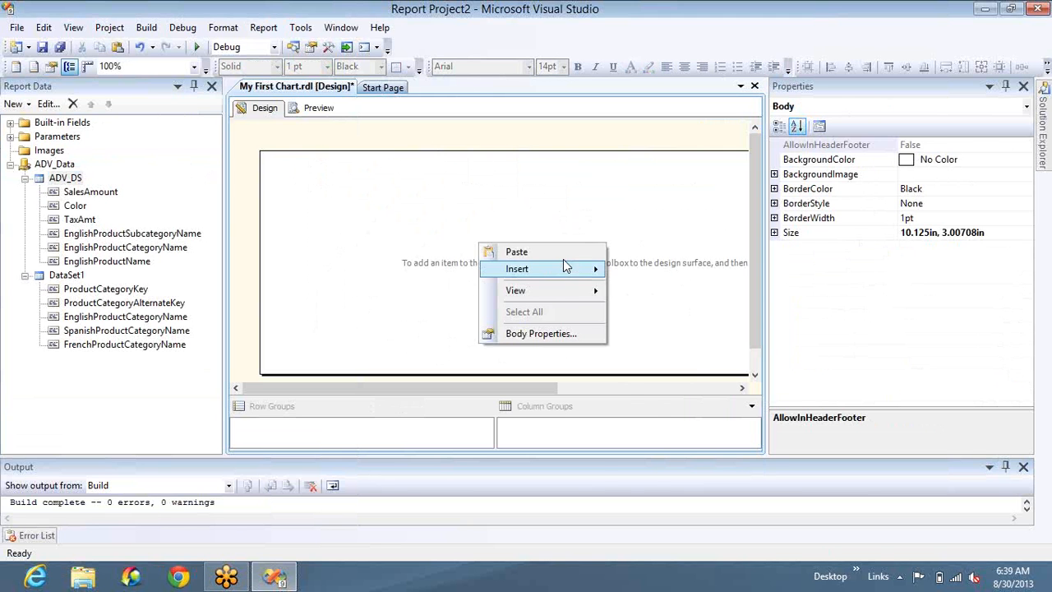
mouse_move(518, 270)
click(640, 355)
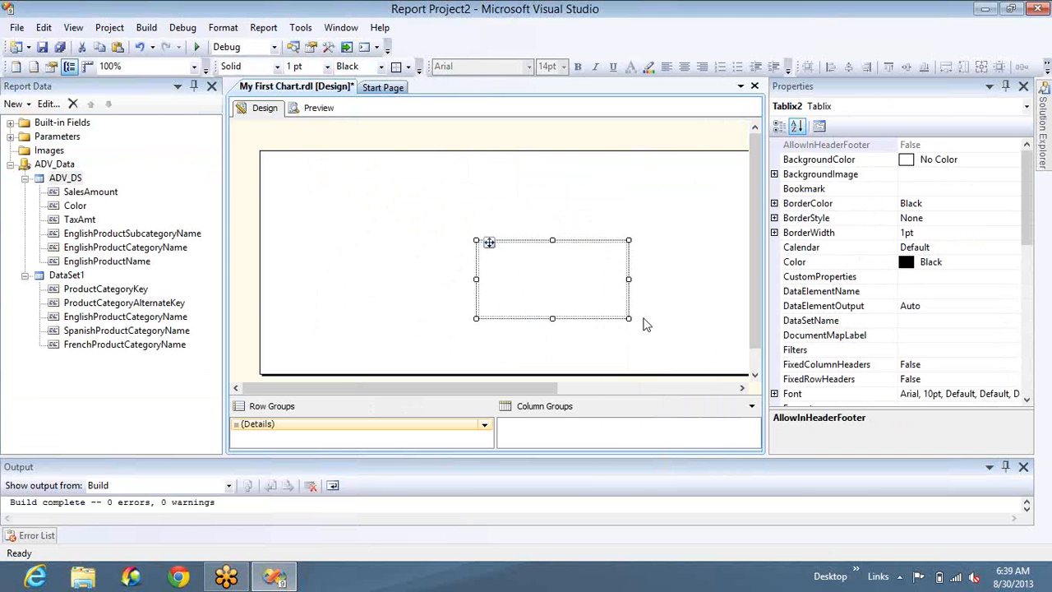
key(Up)
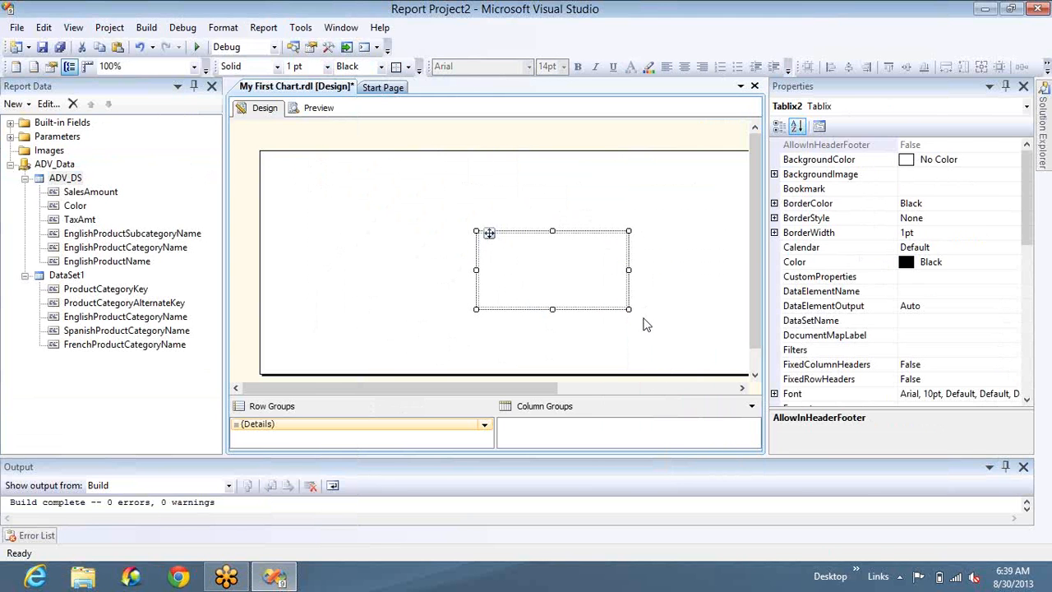
key(Up)
key(Up)
key(Up)
key(Up)
key(Up)
key(Up)
key(Up)
key(Up)
key(Up)
key(Left)
key(Left)
key(Left)
key(Left)
key(Left)
key(Left)
key(Left)
key(Left)
key(Left)
key(Left)
key(Left)
key(Left)
key(Left)
key(Left)
key(Left)
key(Left)
key(Left)
key(Left)
key(Left)
key(Left)
key(Left)
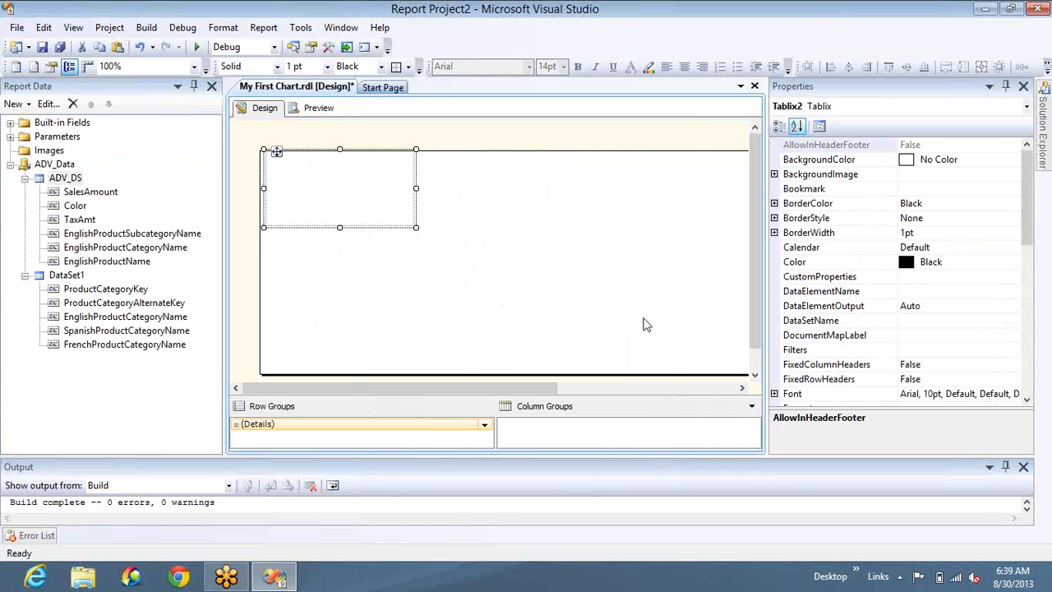
- Enlarge the list to the full height of the report body and widen it to well over half the visible body width
key(shift+Down)
key(shift+Down)
key(shift+Down)
key(shift+Down)
key(shift+Down)
key(shift+Down)
key(shift+Down)
key(shift+Down)
key(shift+Down)
key(shift+Down)
key(shift+Down)
key(shift+Down)
key(shift+Down)
key(shift+Down)
key(shift+Down)
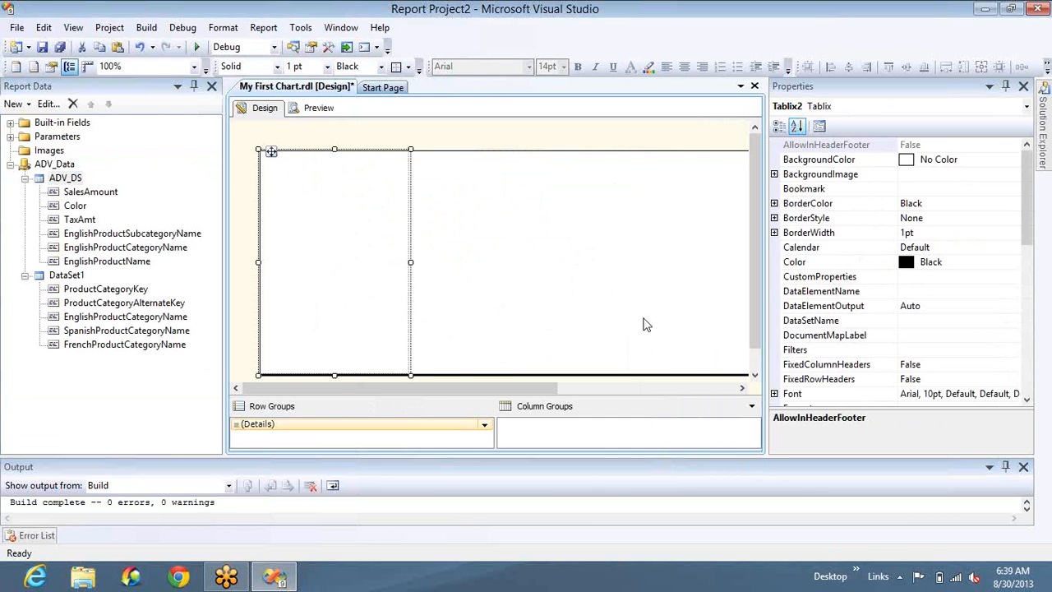
key(shift+Right)
key(shift+Right)
key(shift+Right)
key(shift+Right)
key(shift+Right)
key(shift+Right)
key(shift+Right)
key(shift+Right)
key(shift+Right)
key(shift+Right)
key(shift+Right)
key(shift+Right)
key(shift+Right)
key(shift+Right)
key(shift+Right)
key(shift+Right)
key(shift+Right)
key(shift+Right)
key(shift+Right)
key(shift+Right)
key(shift+Right)
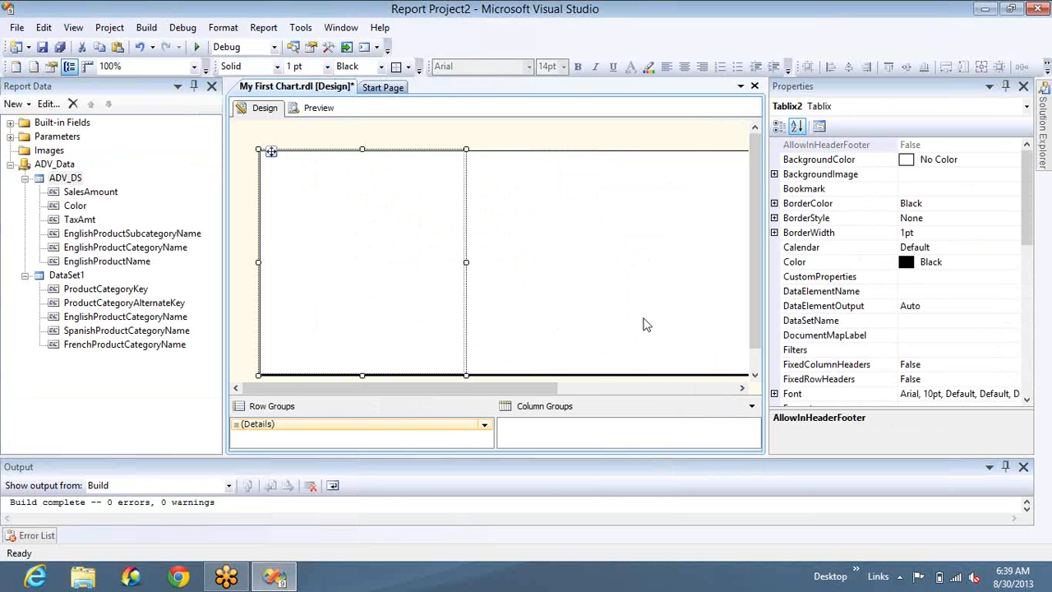
- Paste the deleted gauge panel into the list's rectangle and move it across to the rectangle's right edge
click(614, 248)
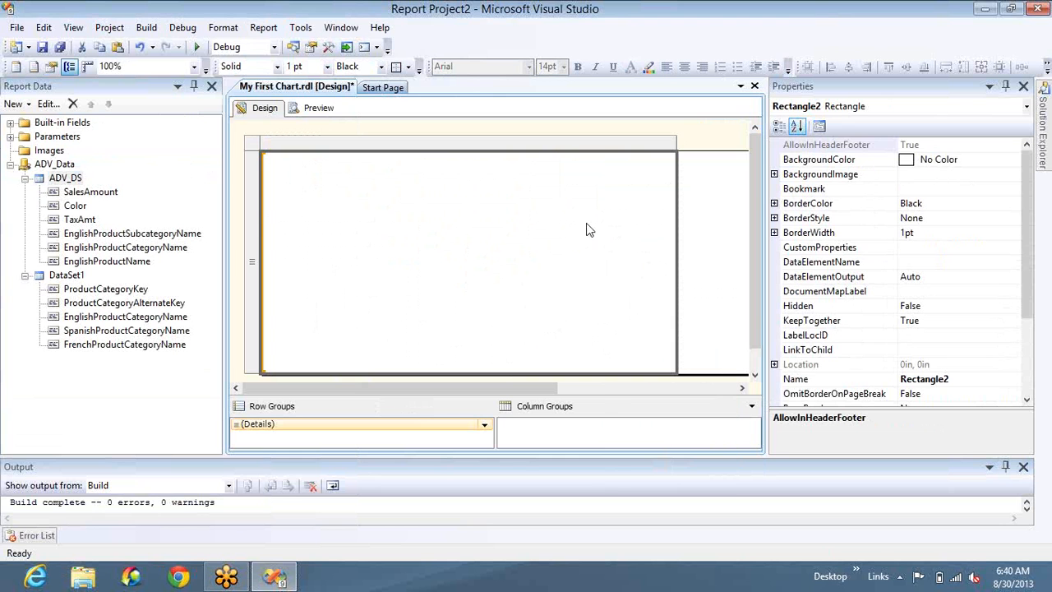
right_click(587, 228)
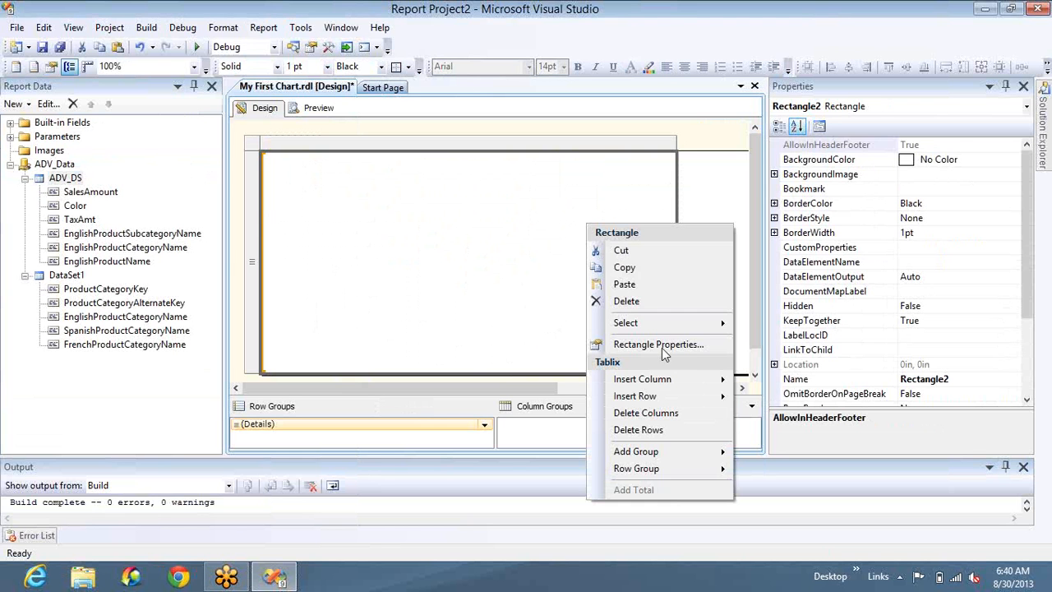
click(633, 285)
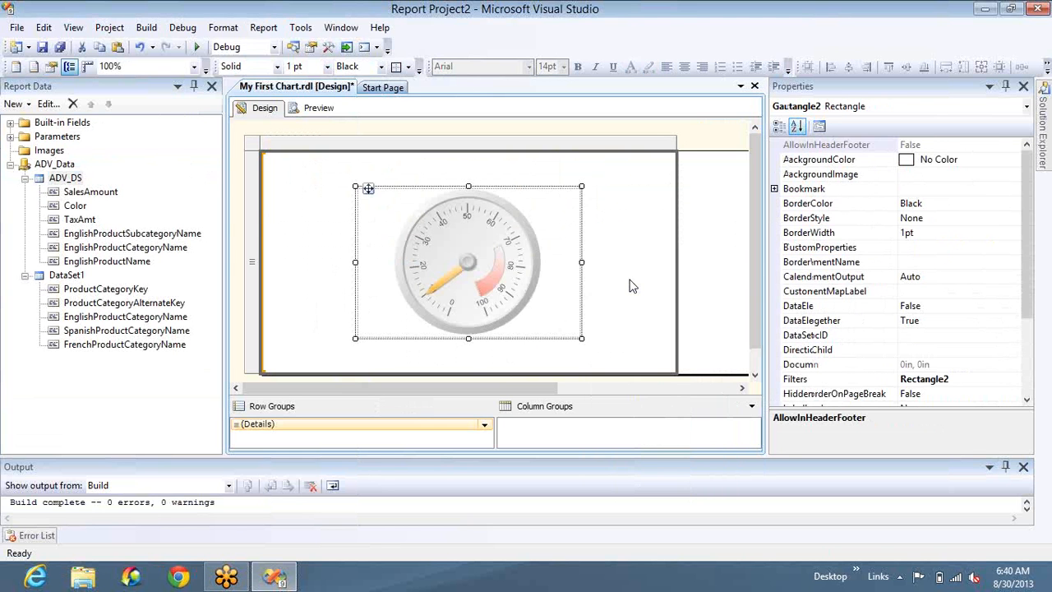
click(565, 285)
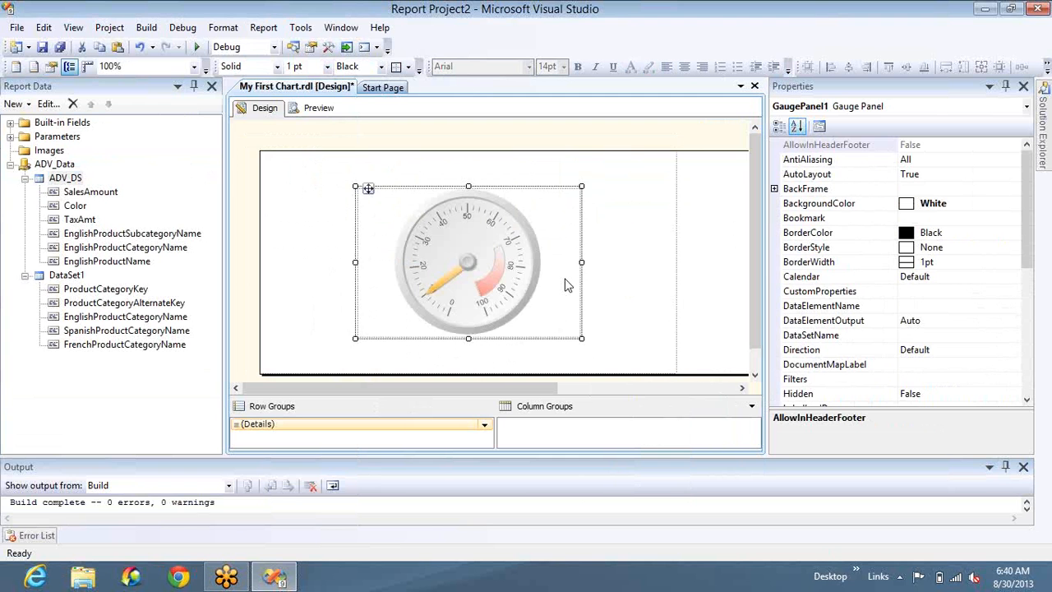
key(Right)
key(Right)
key(Right)
key(Right)
key(Right)
key(Right)
key(Right)
key(Right)
key(Right)
key(Right)
key(Right)
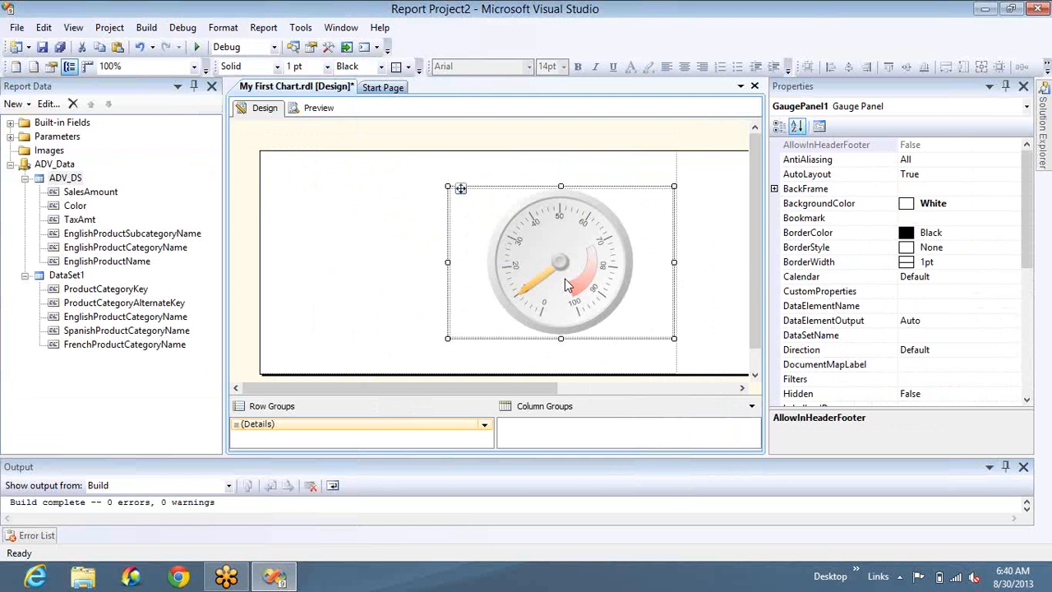
- Set the maximum of the pasted gauge's radial scale to 5000
click(619, 264)
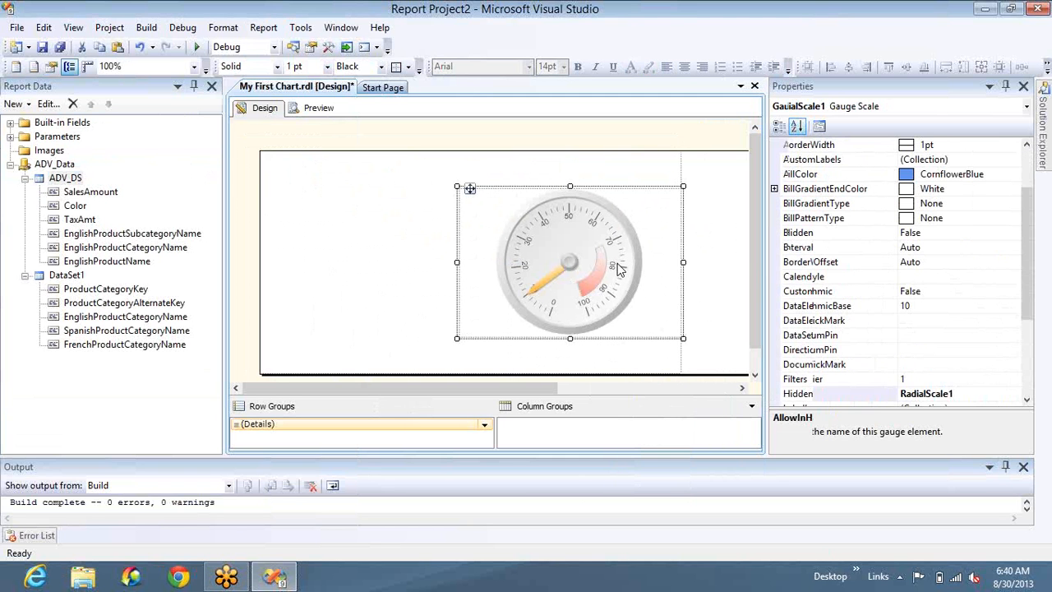
right_click(619, 264)
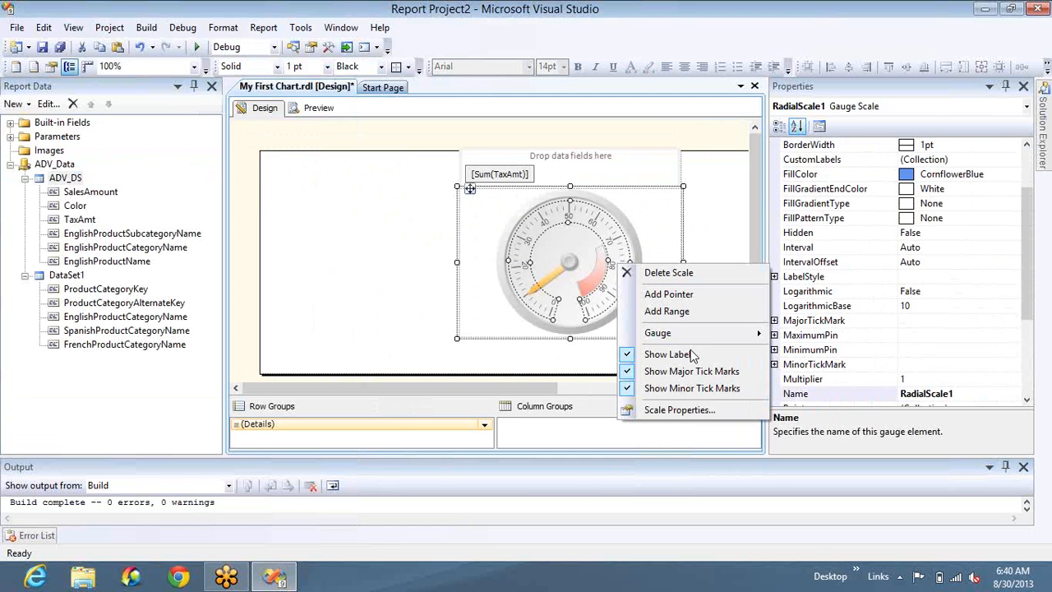
click(693, 412)
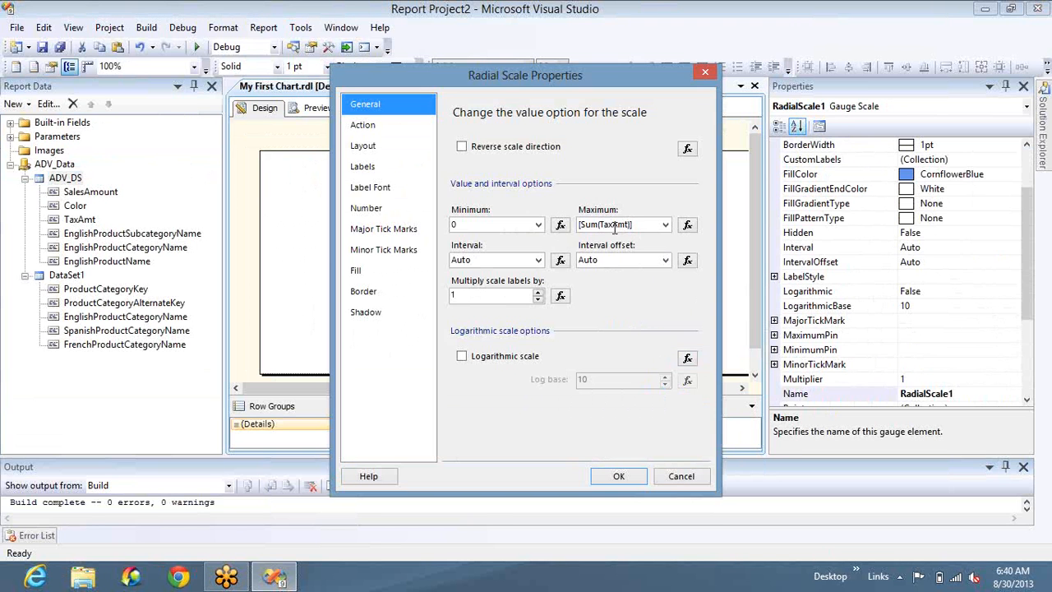
click(646, 227)
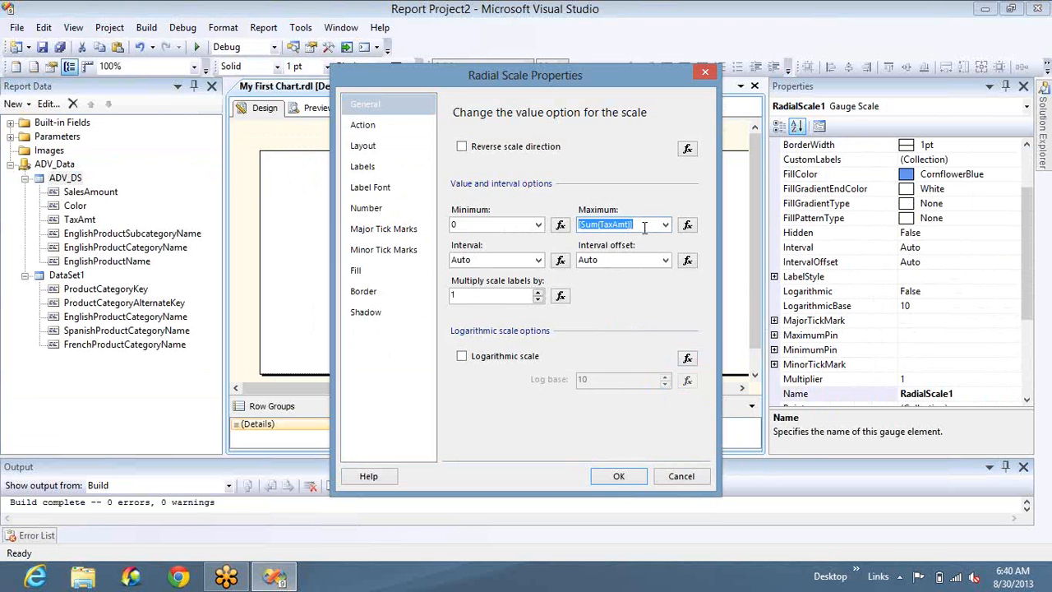
text(5000)
click(616, 478)
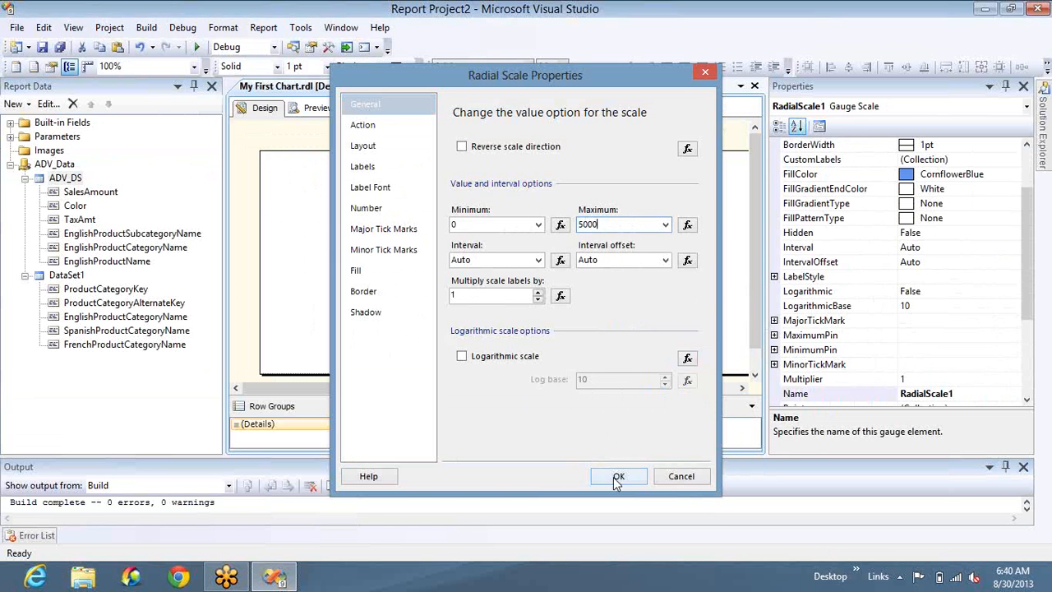
- Insert a text box in the blank body area beside the list and cut it from there
click(728, 389)
right_click(561, 243)
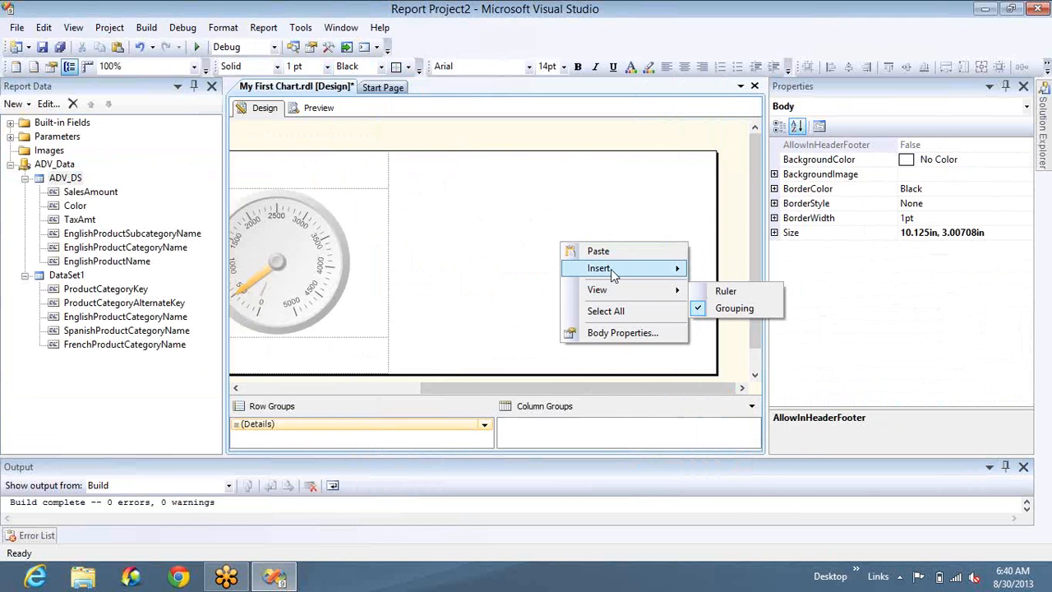
click(722, 275)
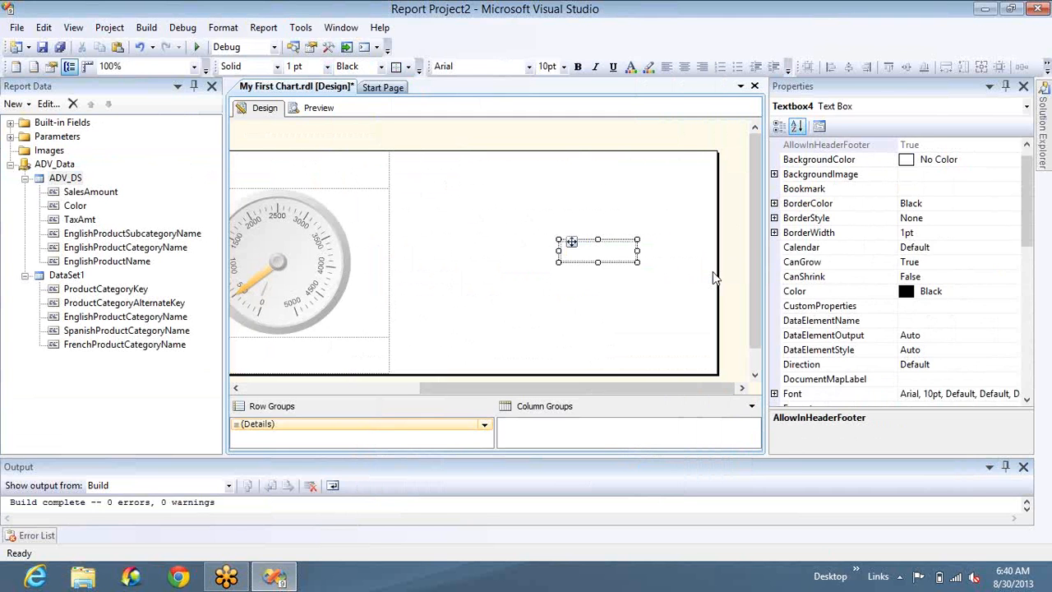
key(Delete)
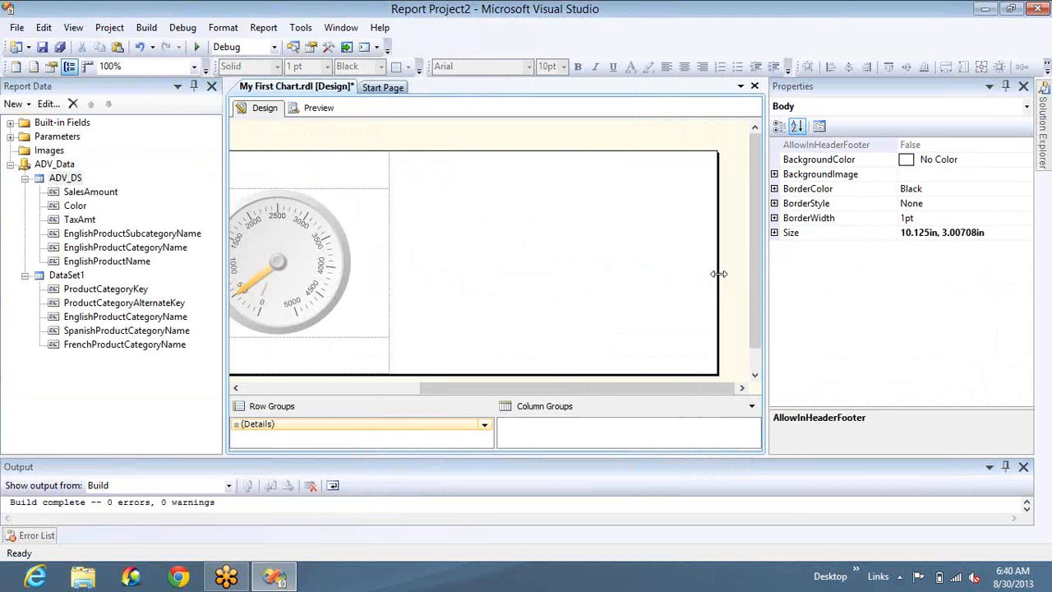
- Narrow the report body to the list's right edge and set the list's dataset name to ADV_DS
drag(720, 274, 296, 392)
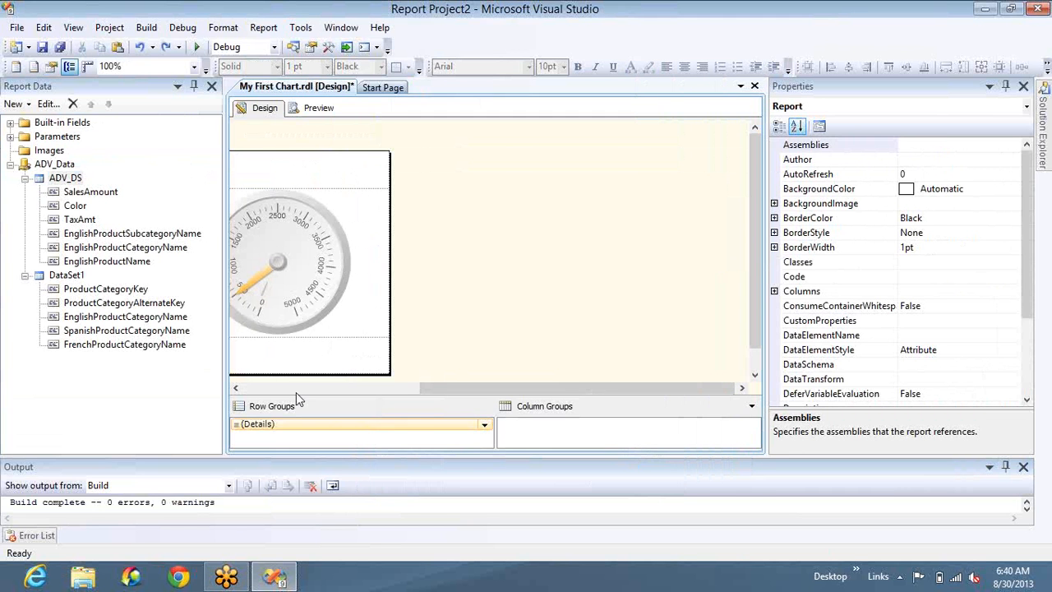
click(274, 368)
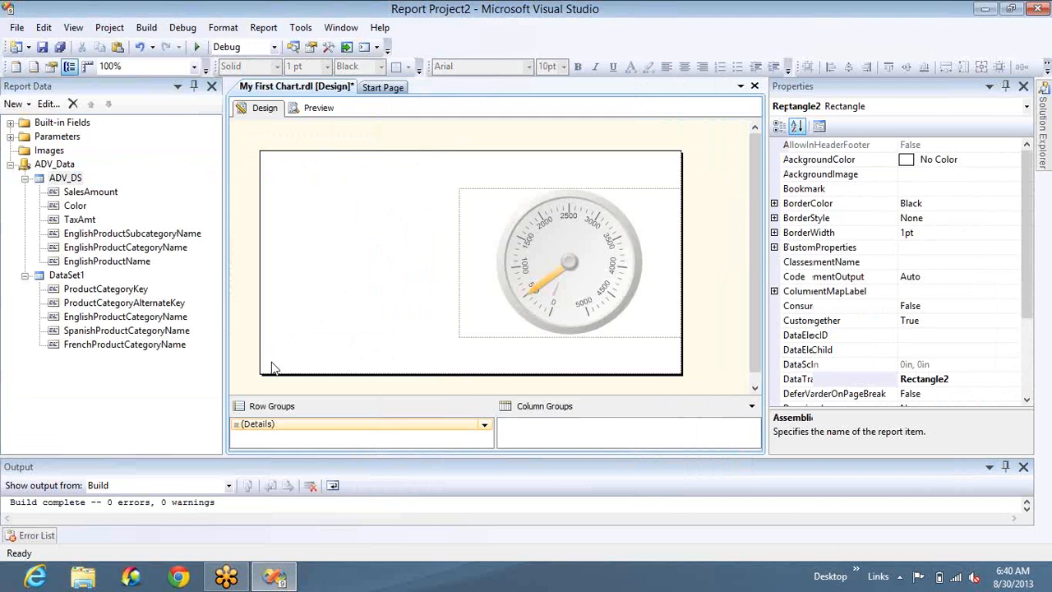
click(254, 148)
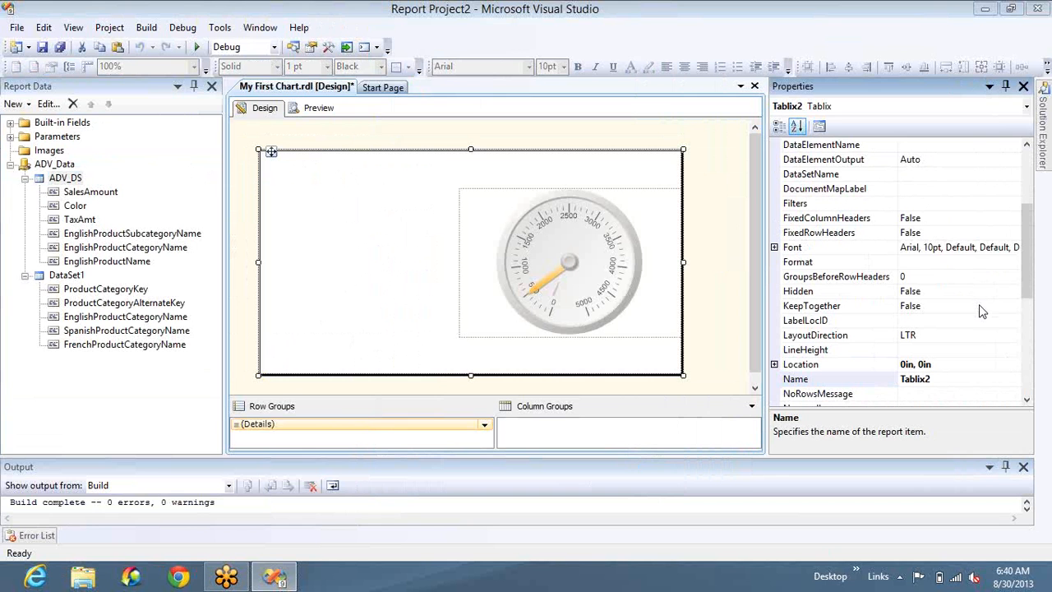
click(1014, 174)
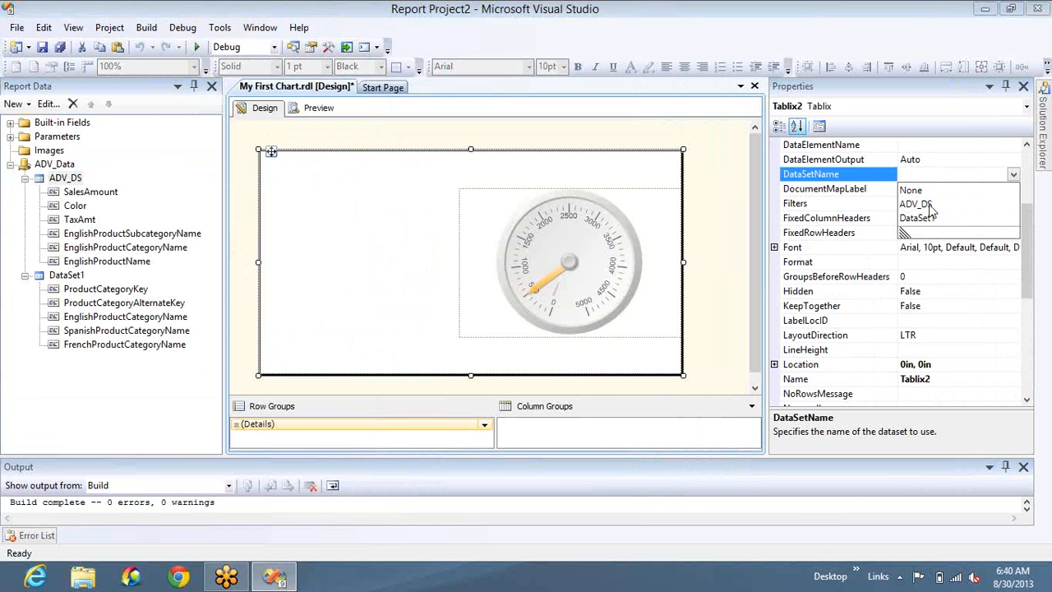
click(920, 204)
- Paste the text box into the list's rectangle and move it to the upper-left area at 0.21875in, 0.5in
click(332, 189)
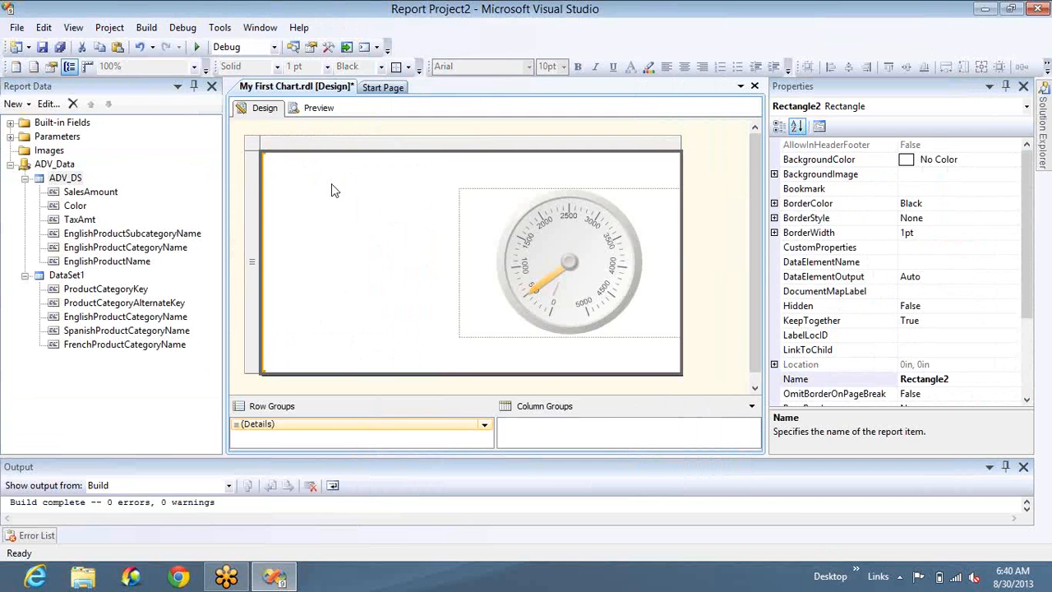
key(ctrl+v)
click(332, 185)
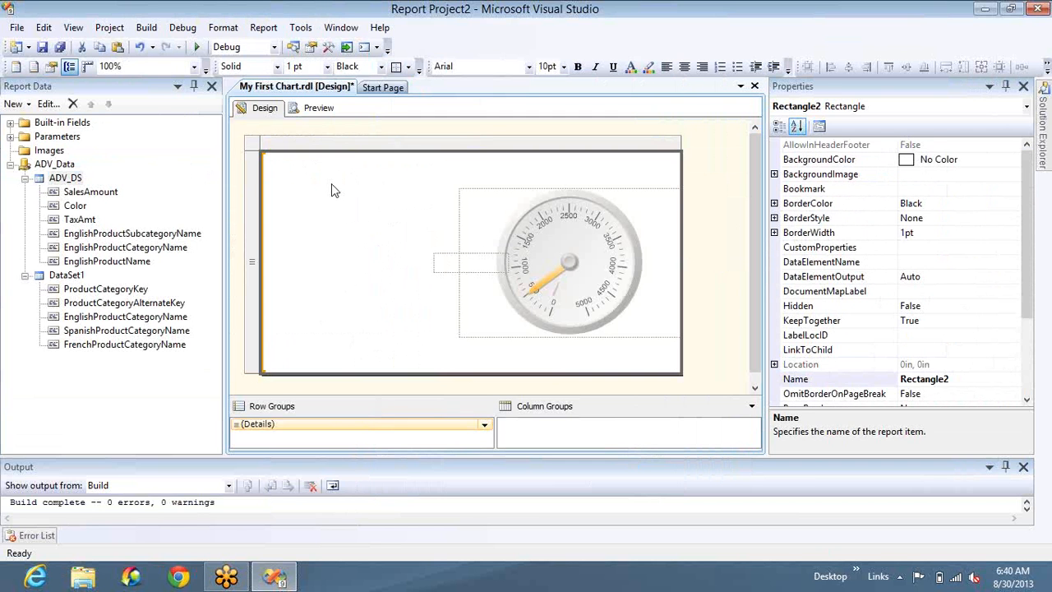
click(440, 262)
key(Up)
key(Up)
key(Up)
key(Up)
key(Up)
key(Up)
key(Up)
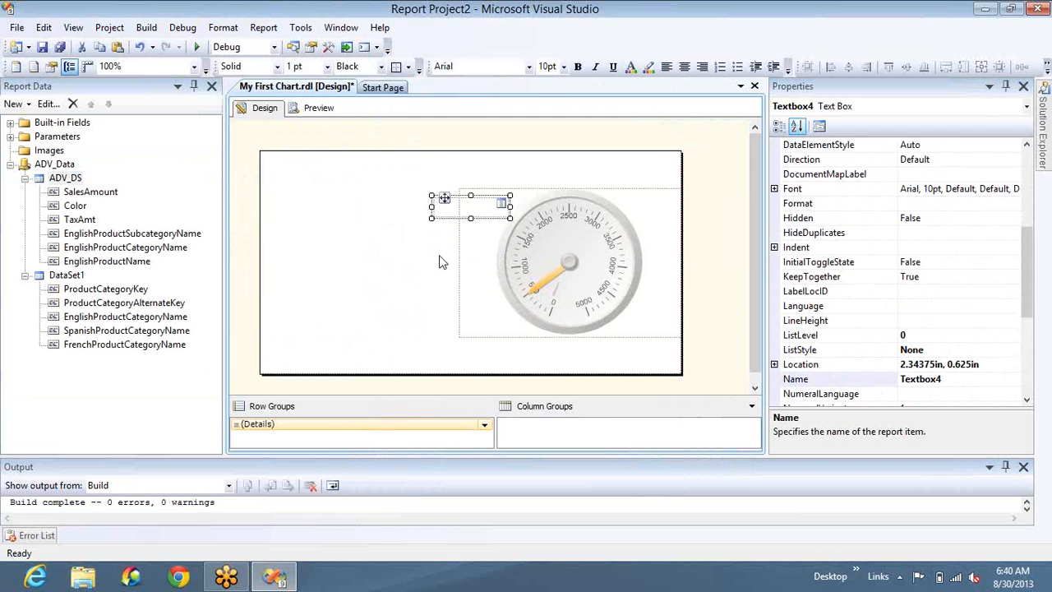
key(Left)
key(Left)
key(Left)
key(Left)
key(Left)
key(Left)
key(Left)
key(Left)
key(Left)
key(Left)
key(Left)
key(Left)
key(Left)
key(Left)
key(Left)
key(Left)
key(Left)
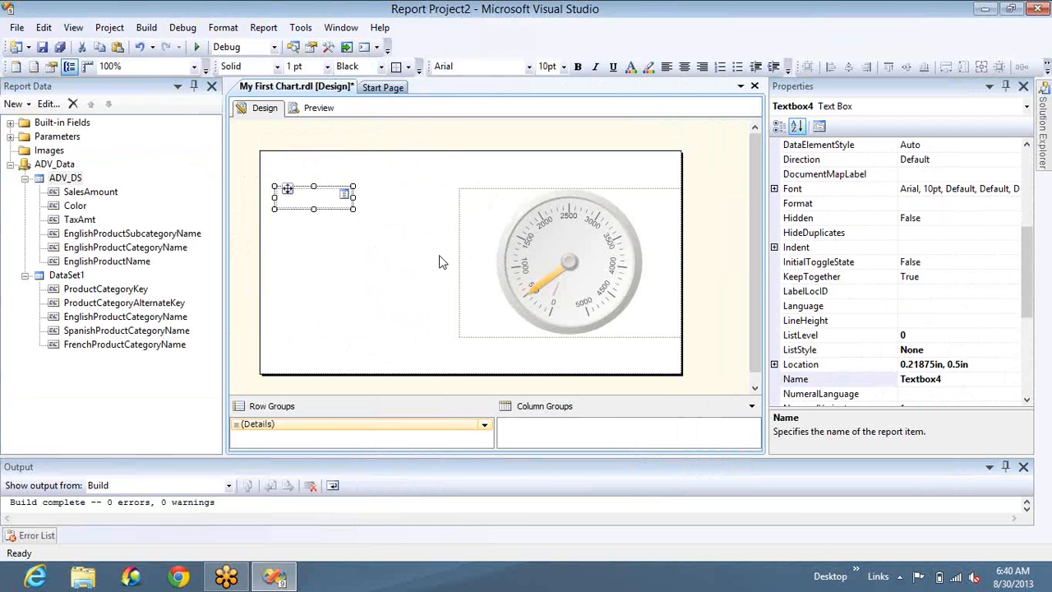
- Widen the text box until it nearly reaches the gauge and bind it to the EnglishProductCategoryName field
key(shift+Right)
key(shift+Right)
key(shift+Right)
key(shift+Right)
key(shift+Right)
key(shift+Right)
key(shift+Right)
key(shift+Right)
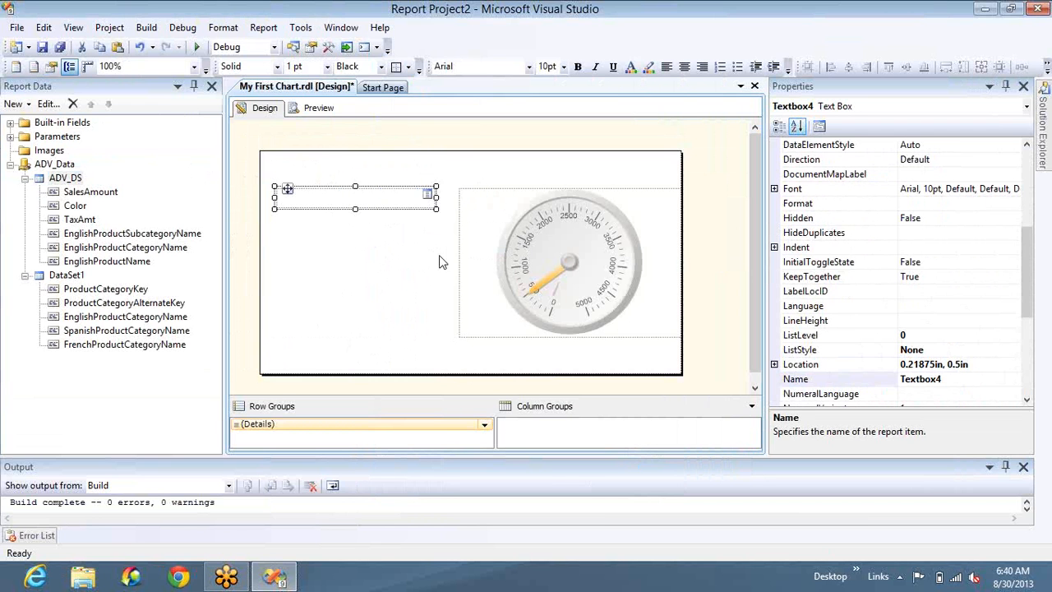
key(shift+Right)
key(shift+Right)
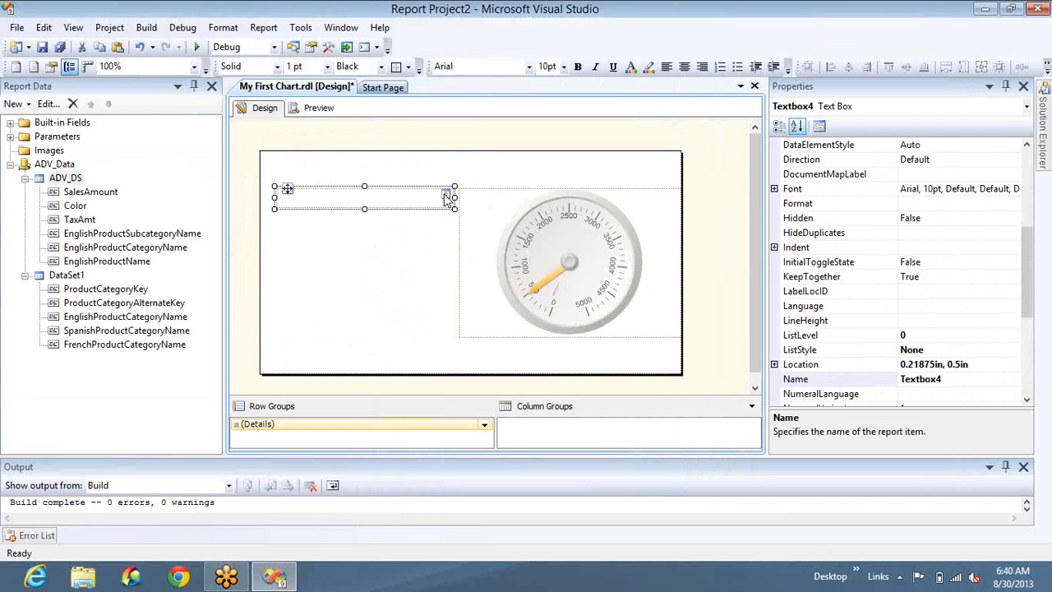
click(449, 194)
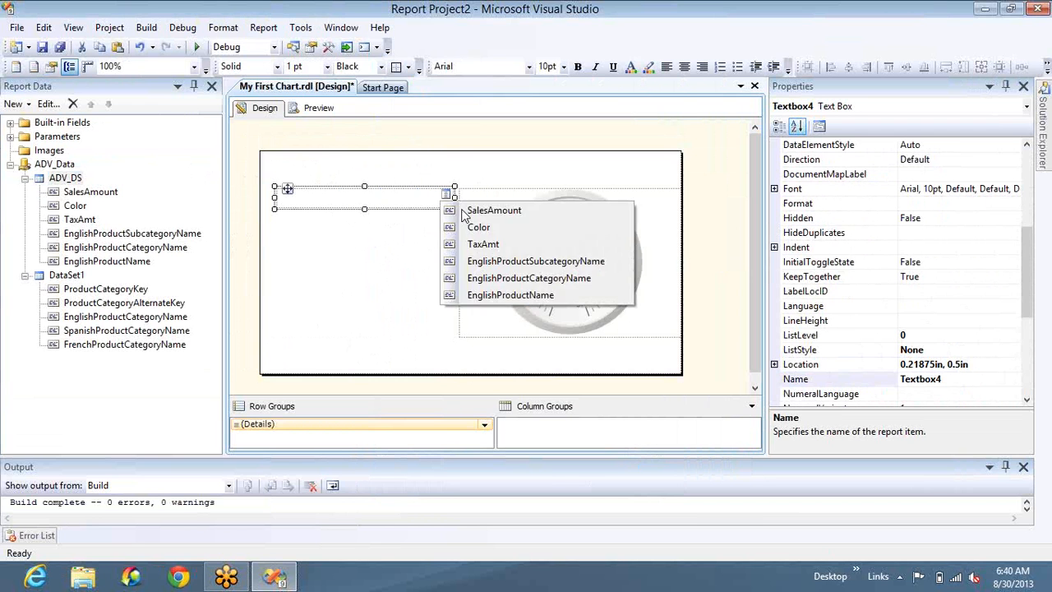
click(485, 280)
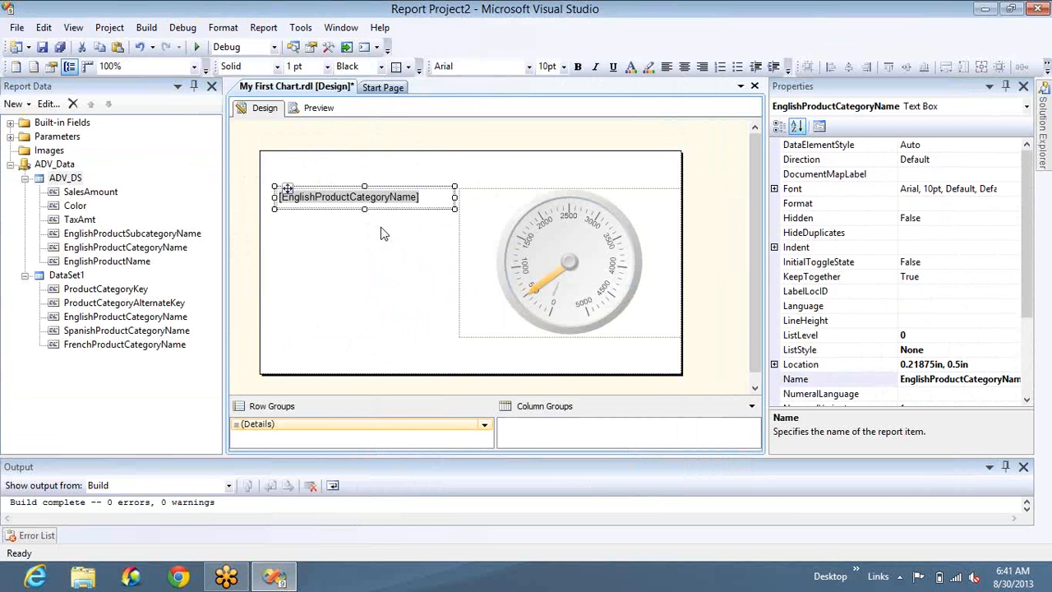
- Place a copy of the category text box below the original at 0.15625in, 0.875in and bind it to EnglishProductSubcategoryName
click(381, 209)
click(381, 210)
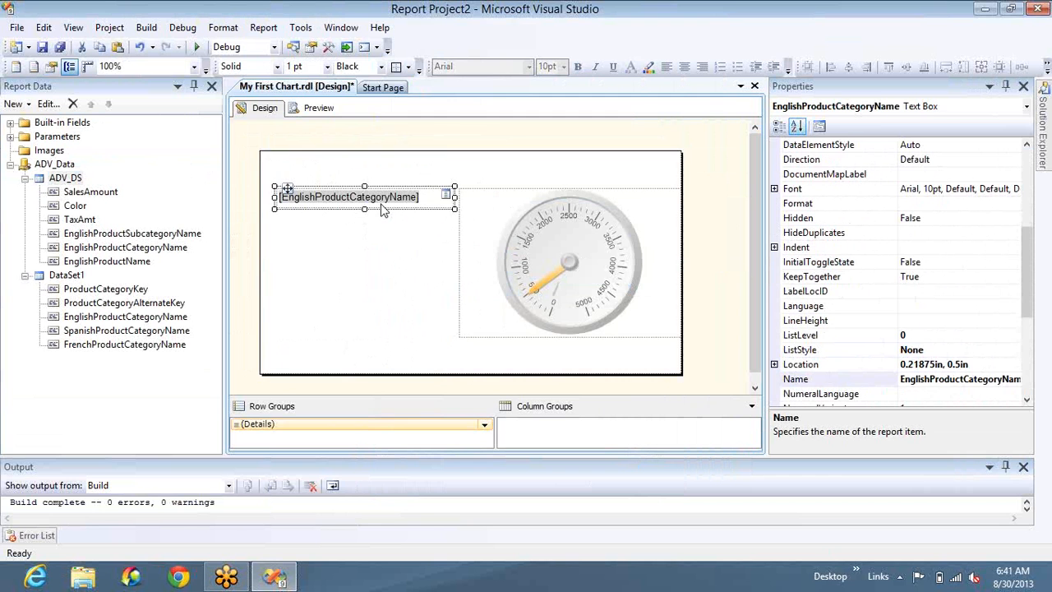
key(ctrl+v)
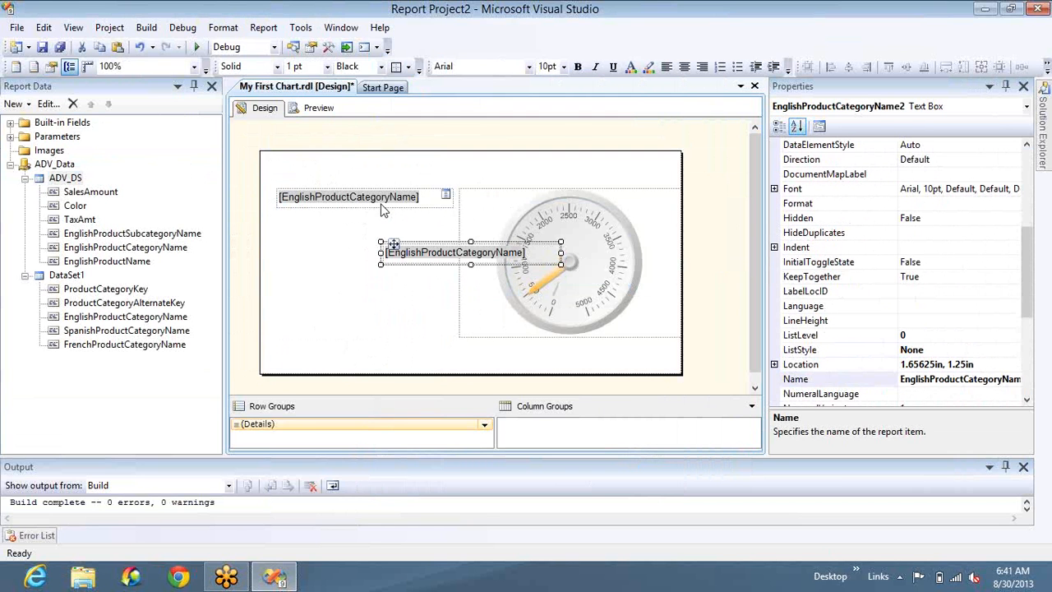
key(Up)
key(Up)
key(Up)
key(Left)
key(Left)
key(Left)
key(Left)
key(Left)
key(Left)
key(Left)
key(Left)
key(Left)
key(Left)
key(Left)
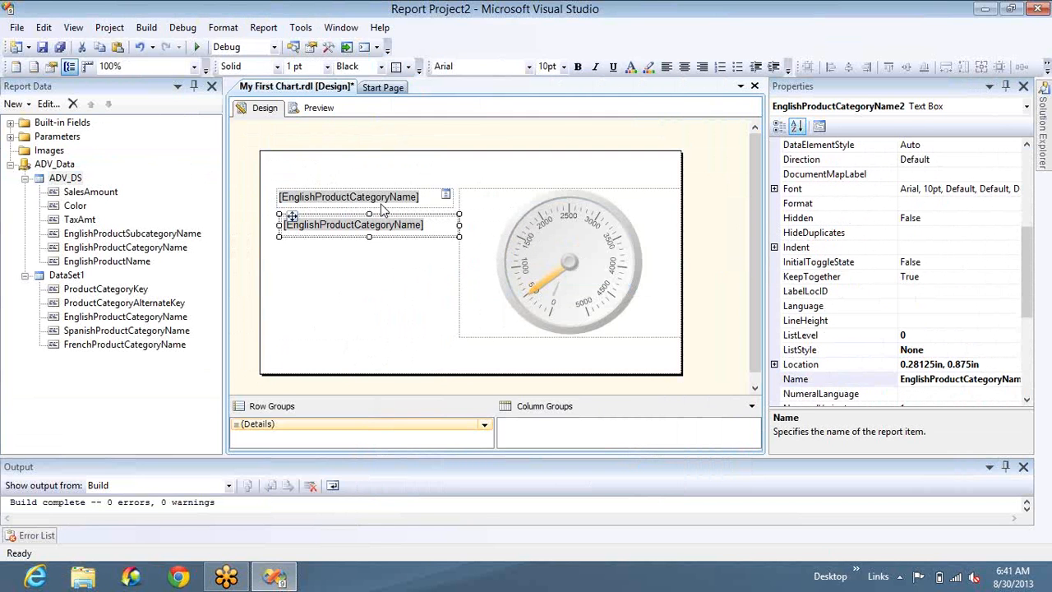
key(Left)
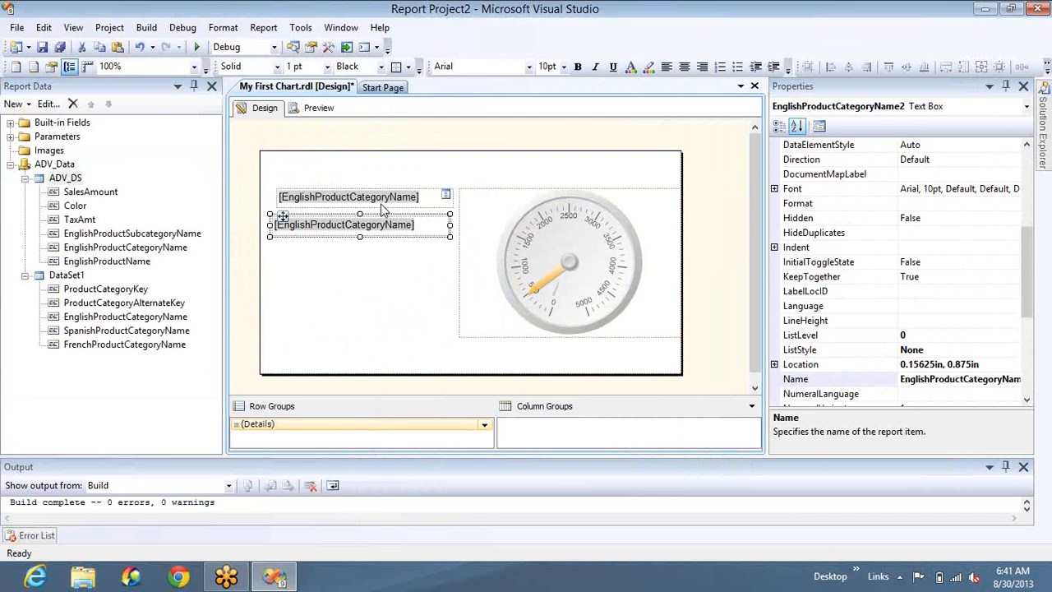
click(442, 224)
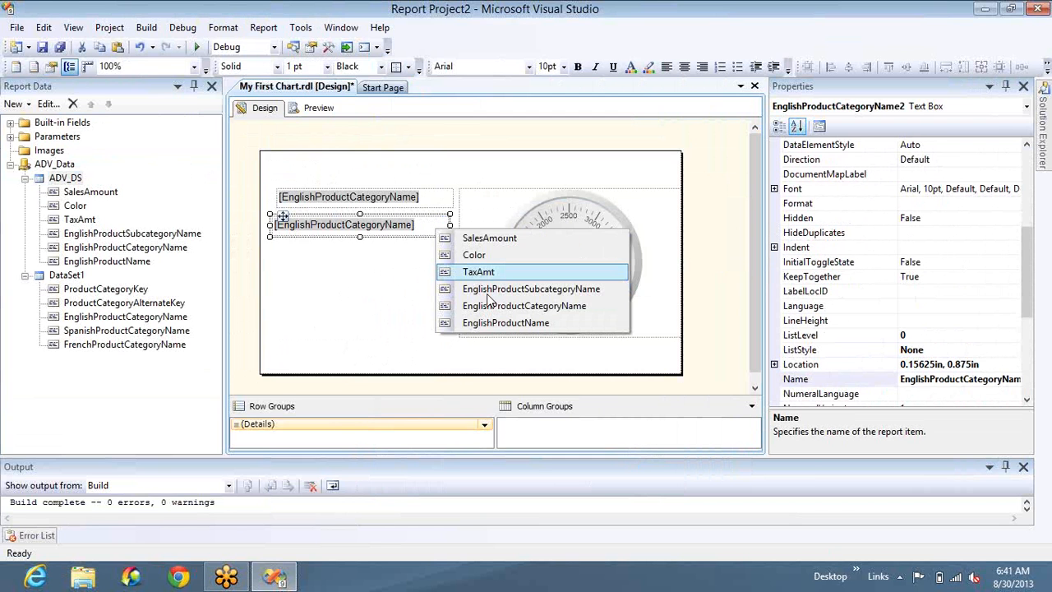
click(494, 287)
- Place another copy of the category text box below the subcategory box at 0.15625in, 1.125in and bind it to EnglishProductName
click(417, 278)
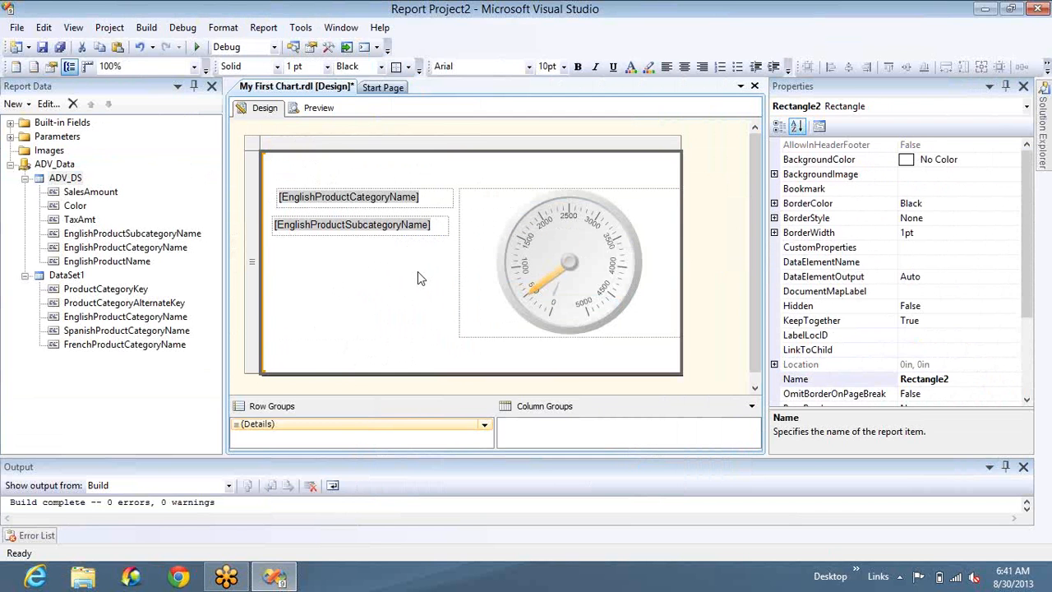
key(ctrl+v)
click(417, 273)
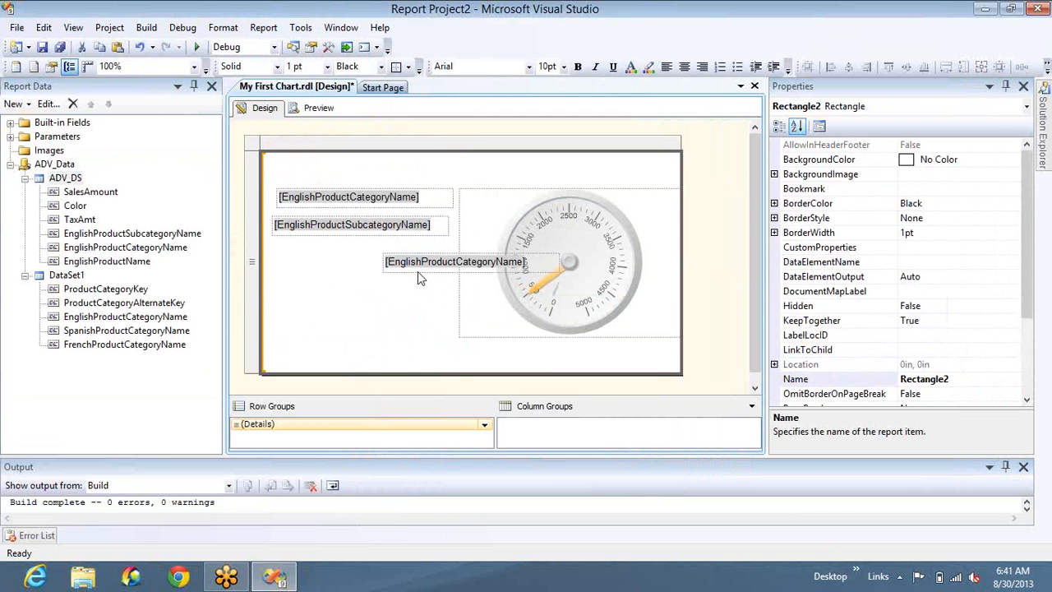
click(431, 262)
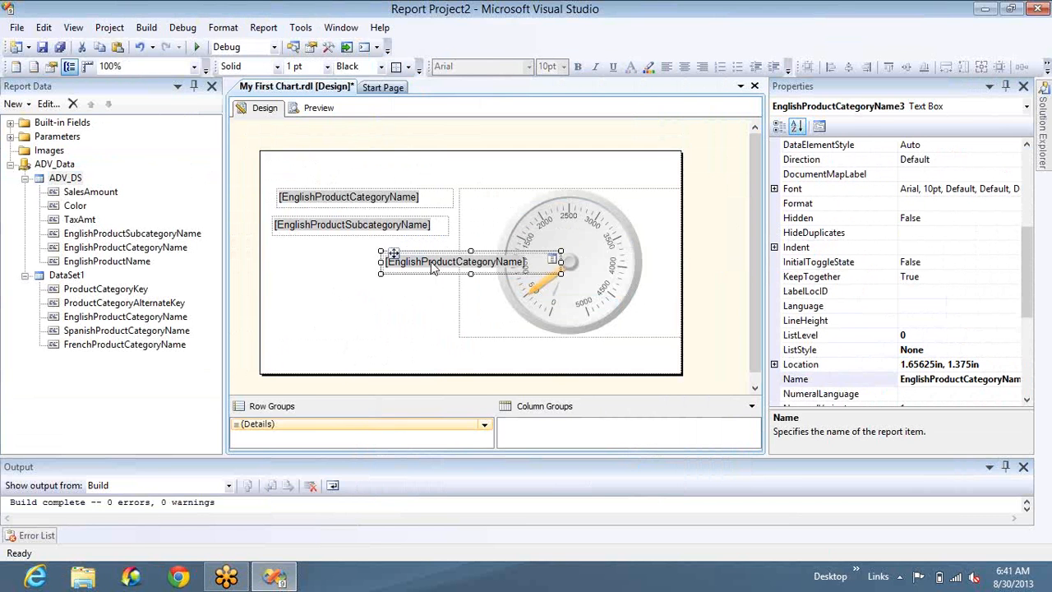
key(Left)
key(Left)
key(Left)
key(Left)
key(Left)
key(Left)
key(Left)
key(Left)
key(Left)
key(Left)
key(Left)
key(Left)
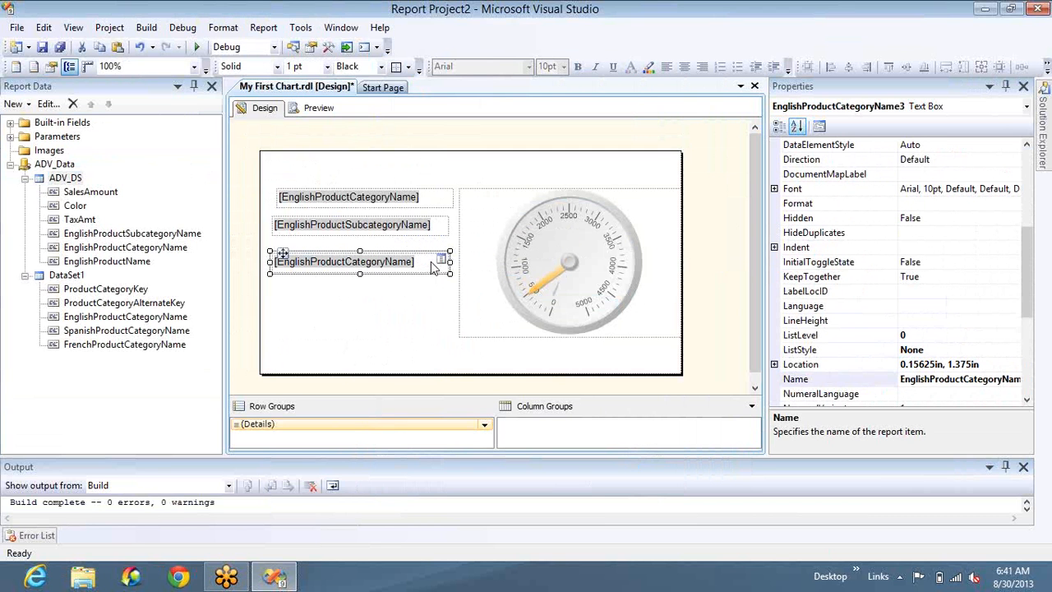
key(Up)
key(Up)
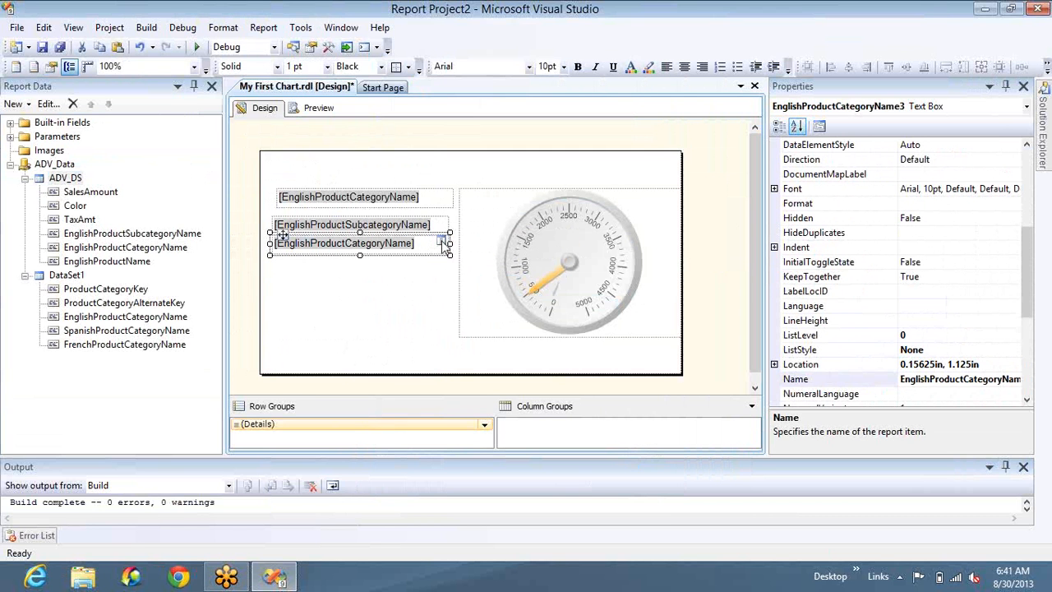
click(443, 241)
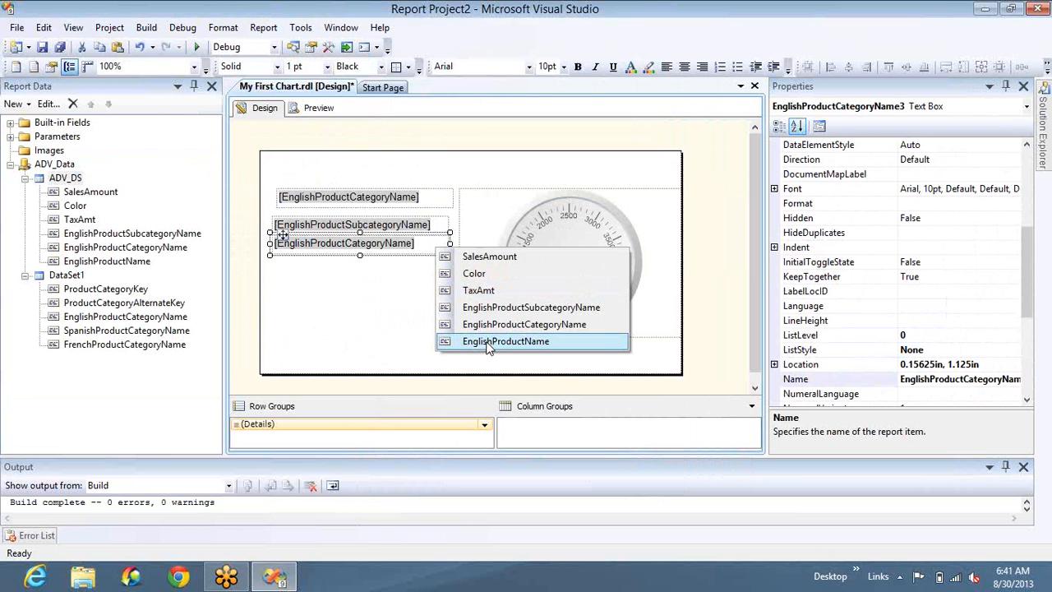
click(505, 341)
- Place a fourth text box copy below the product name box at 0.15625in, 1.425in and bind it to the Color field
click(362, 273)
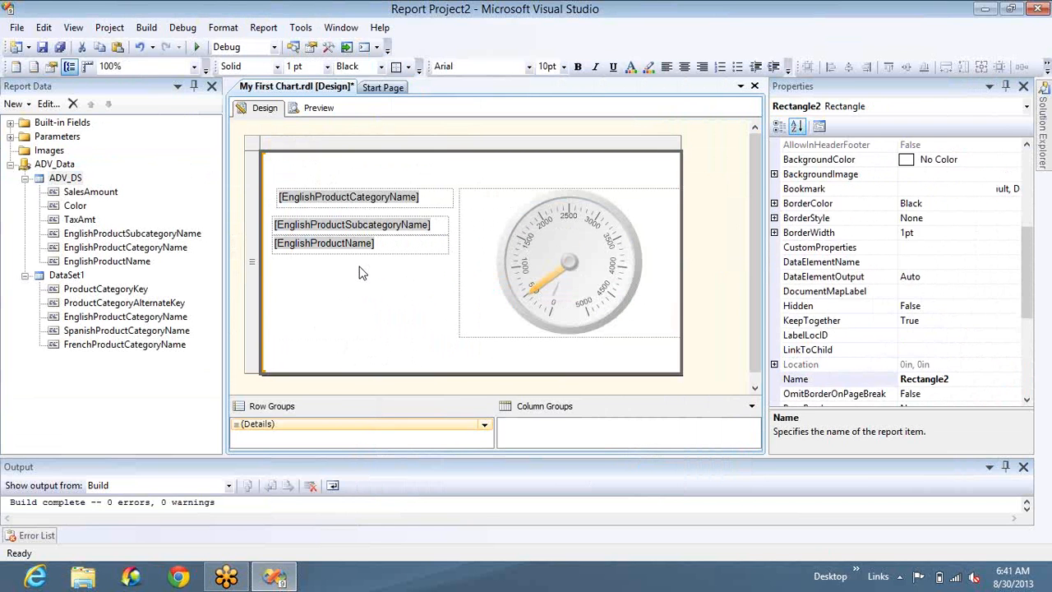
key(ctrl+v)
click(362, 273)
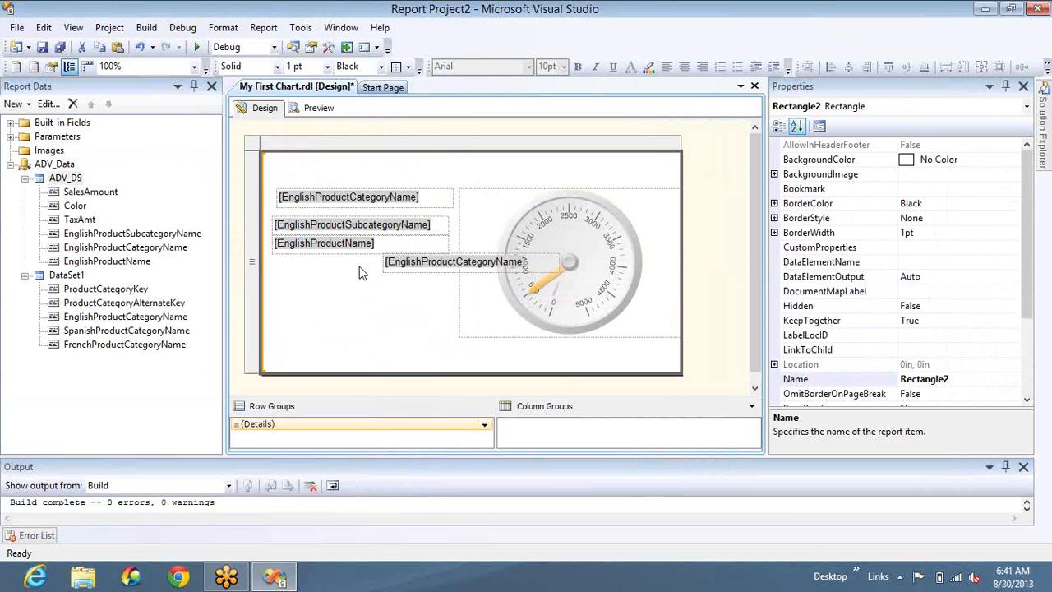
drag(406, 274, 402, 274)
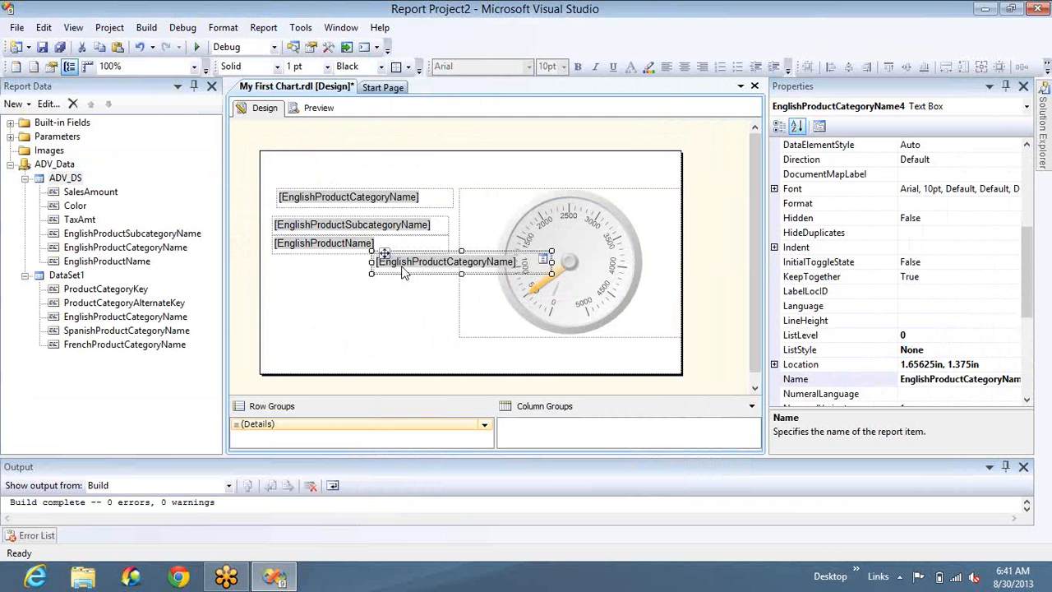
key(Left)
key(Left)
key(Left)
key(Left)
key(Left)
key(Left)
key(Left)
key(Left)
key(Left)
key(Left)
key(Left)
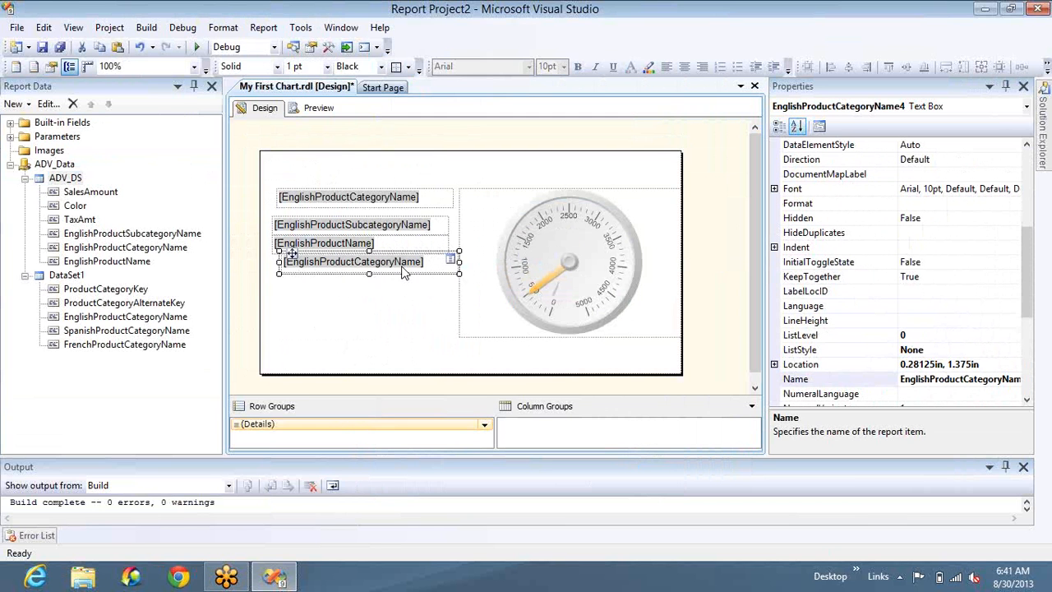
key(Left)
key(Down)
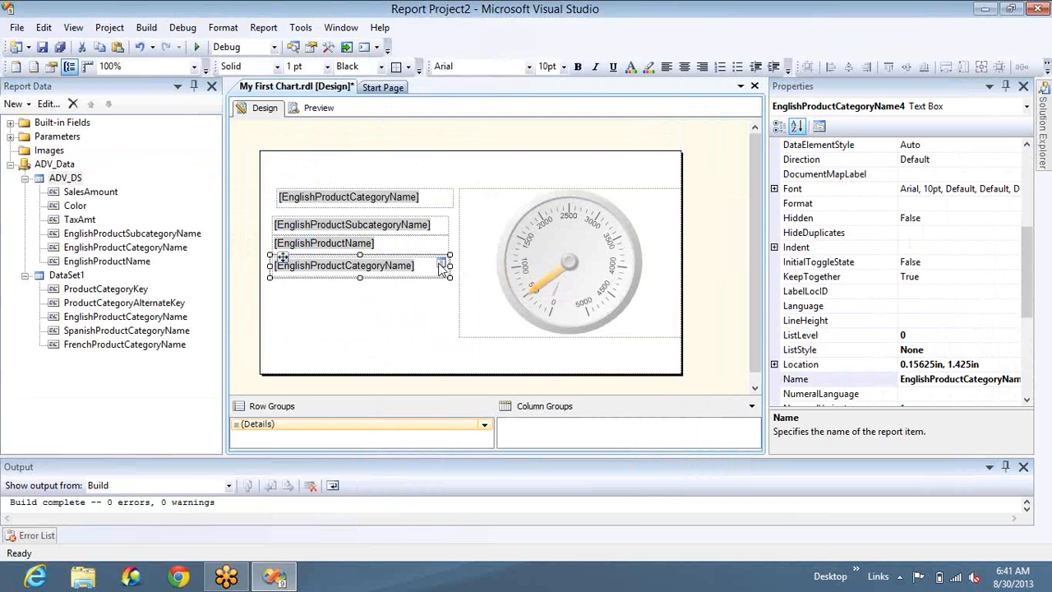
click(442, 264)
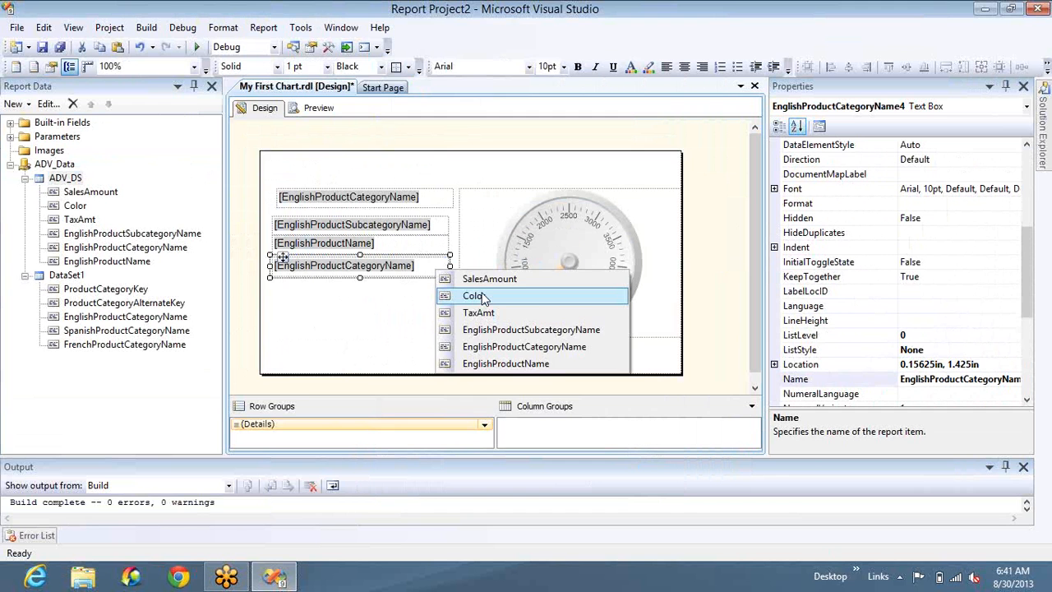
click(482, 297)
- Change the radial gauge's data field to SalesAmount
click(526, 226)
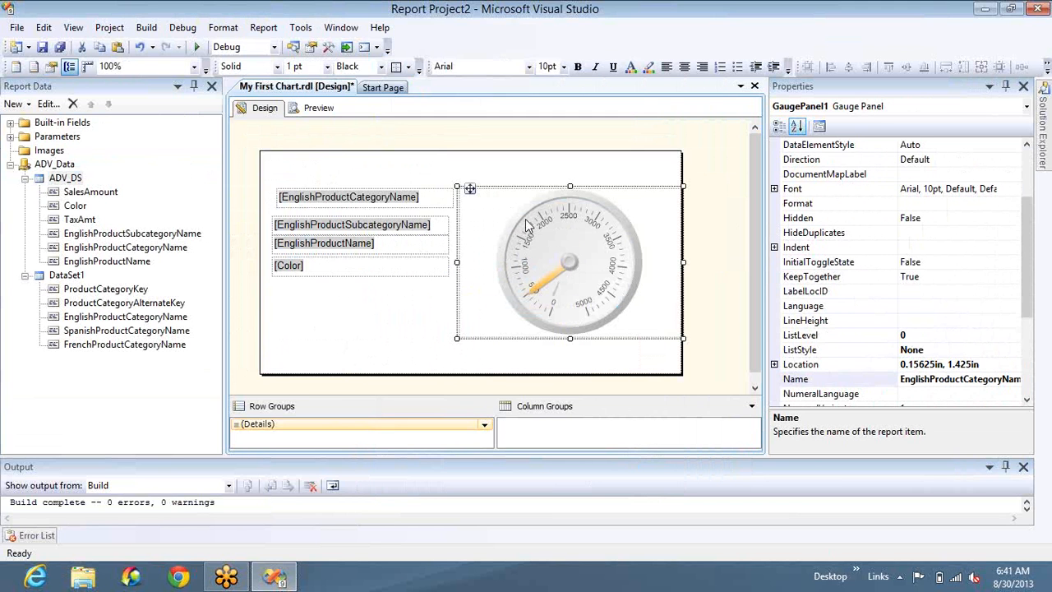
click(526, 226)
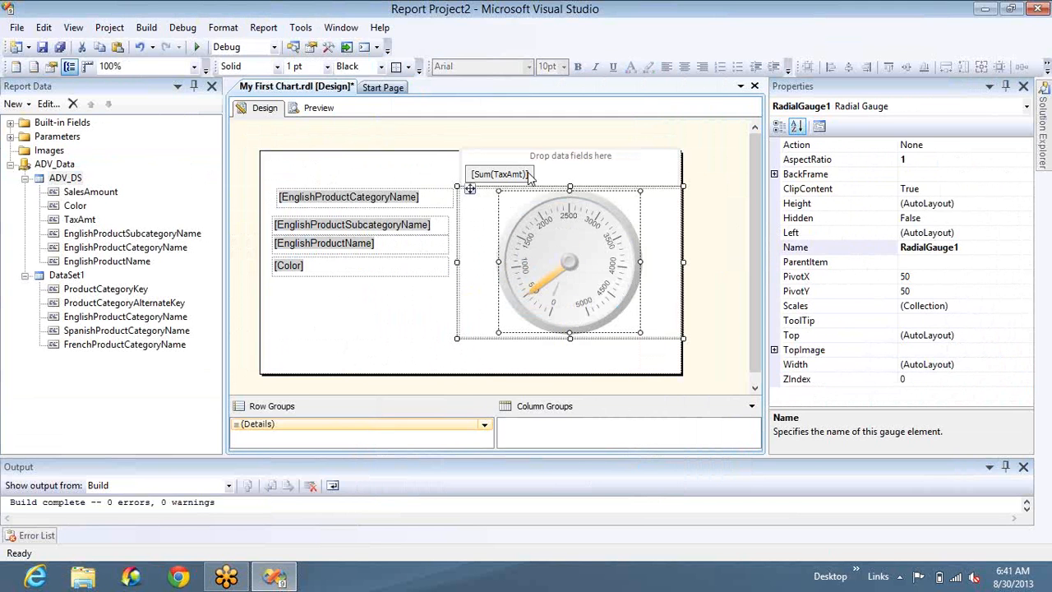
click(536, 174)
click(543, 189)
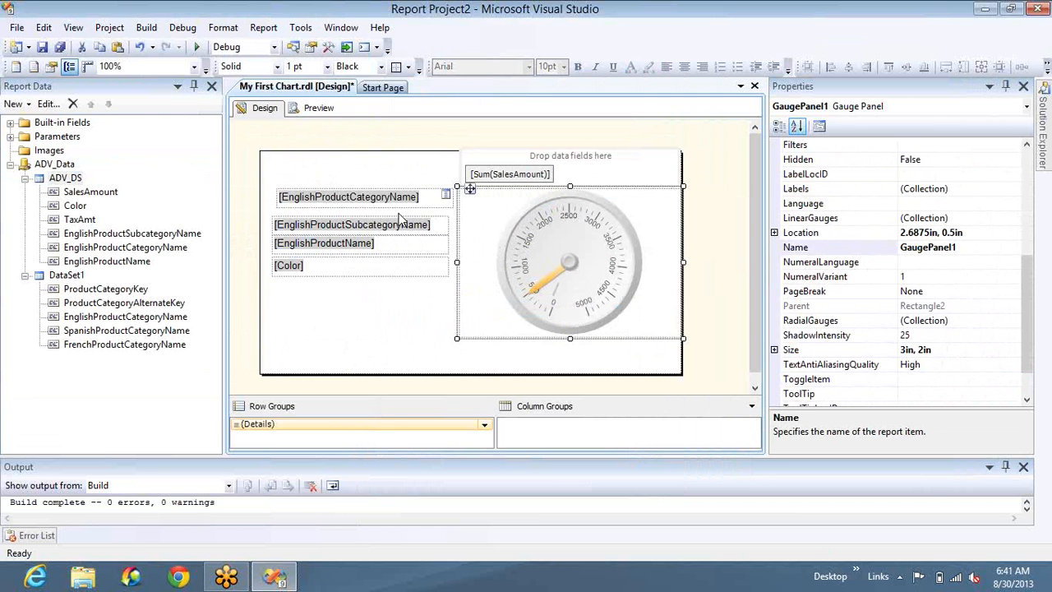
- Align the left edges of the four text boxes with the EnglishProductCategoryName box
click(351, 201)
ctrl+click(357, 231)
ctrl+click(365, 248)
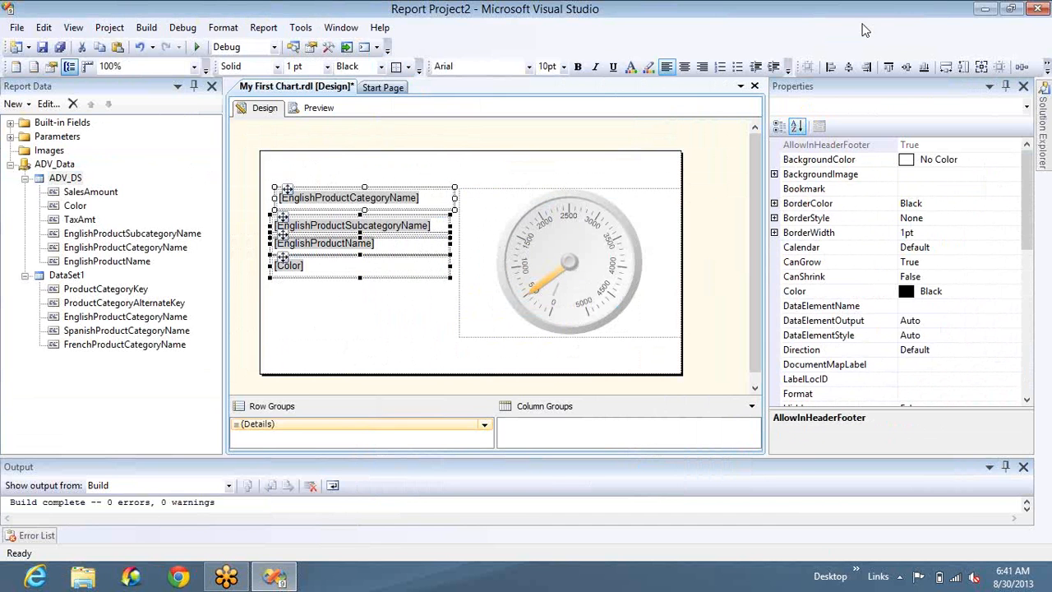
click(832, 68)
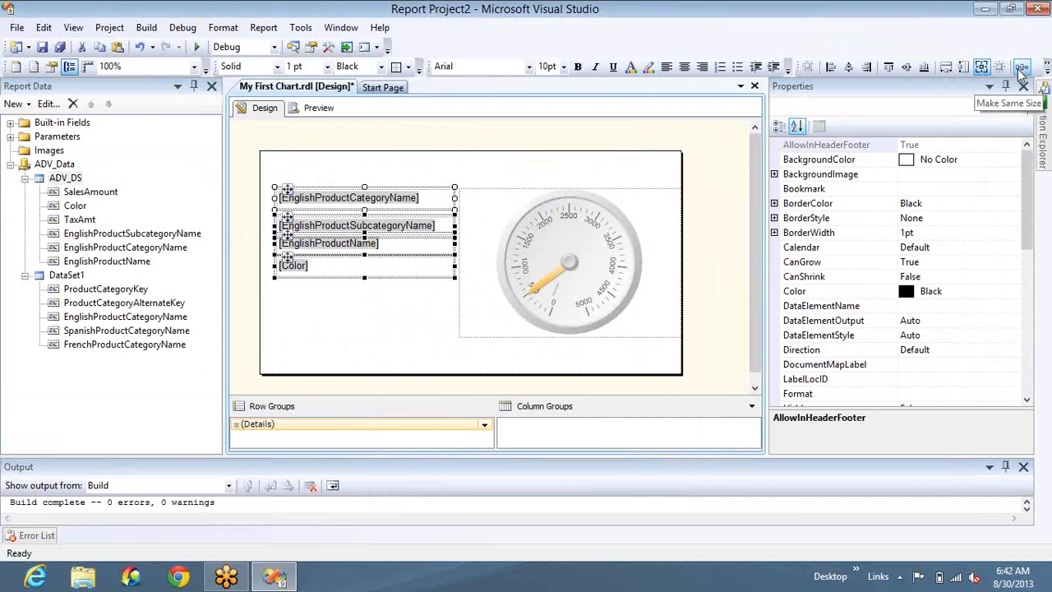
- Make the vertical spacing between the four selected text boxes equal
click(789, 71)
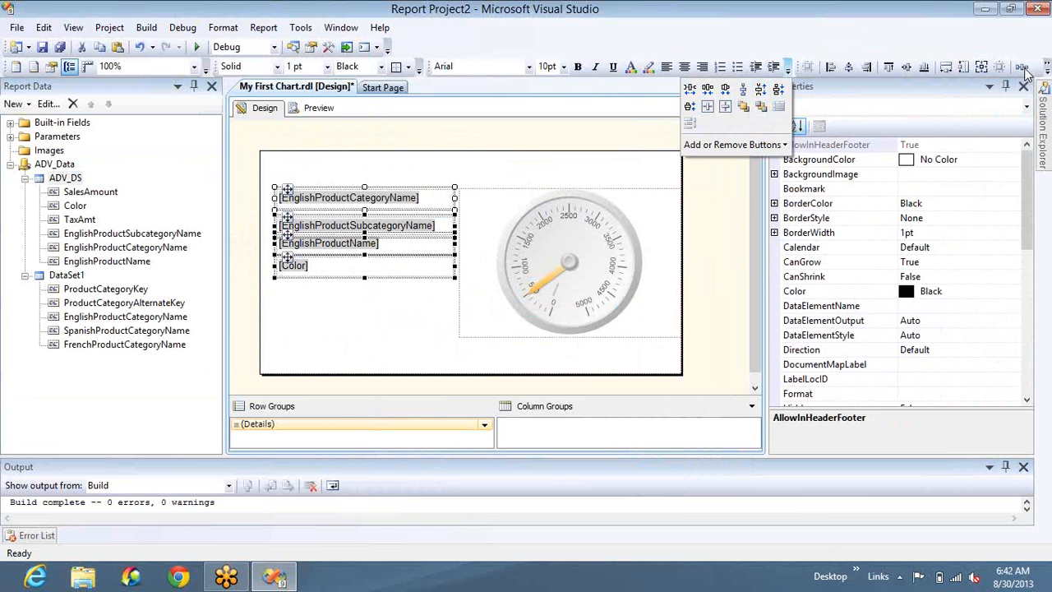
click(1011, 9)
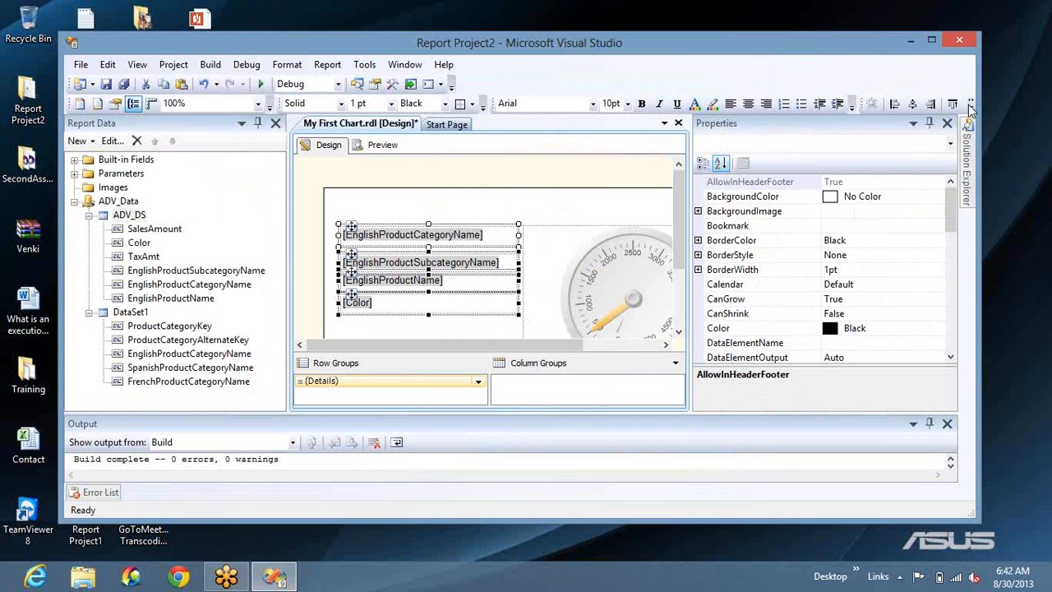
click(971, 107)
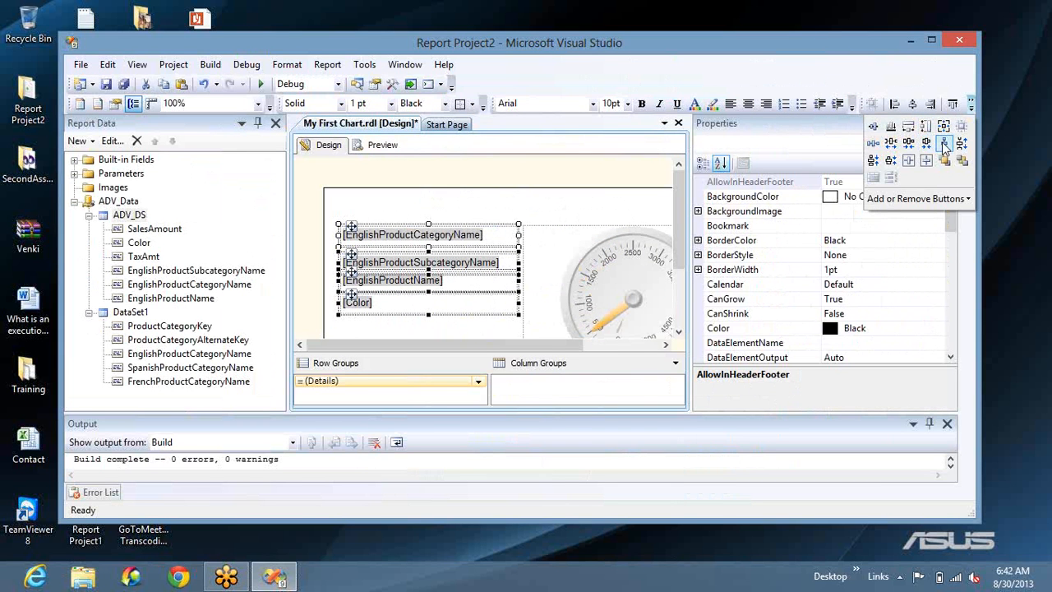
click(945, 144)
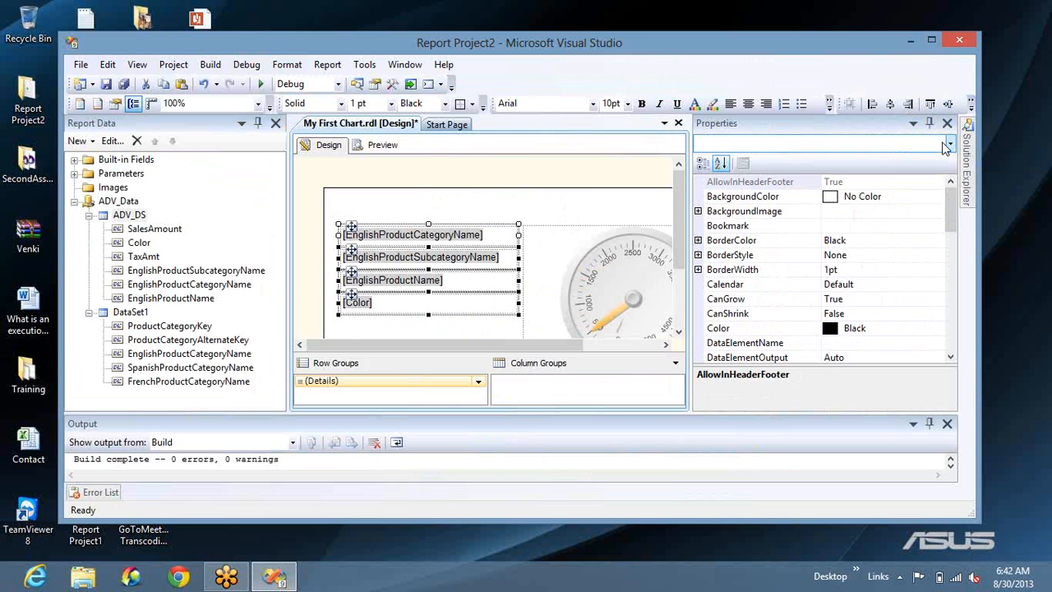
click(931, 47)
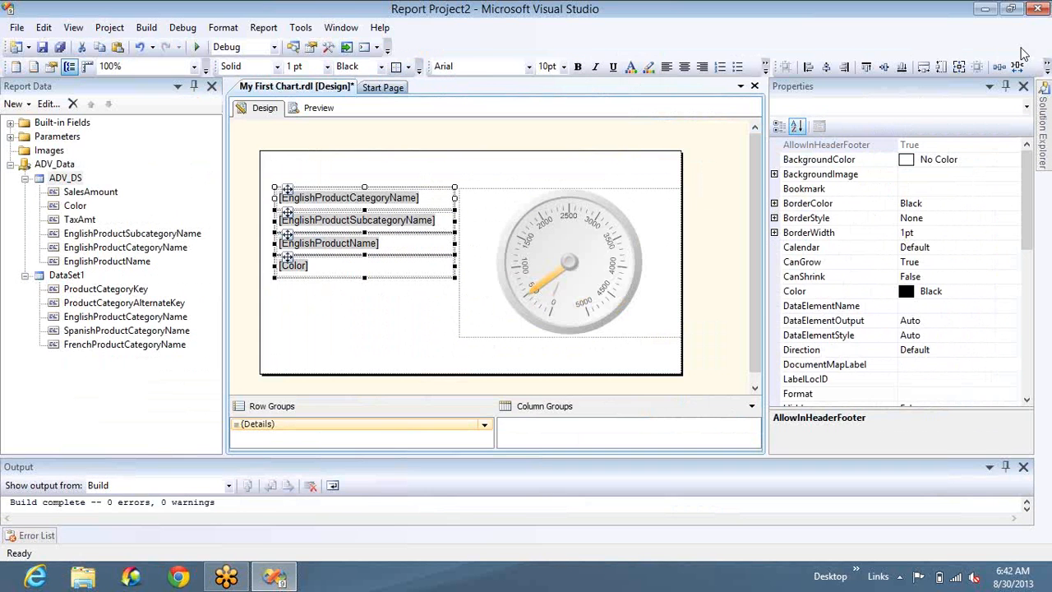
- Preview the report, close the Report Data pane and examine the repeated product entries with their gauges
click(390, 330)
click(314, 112)
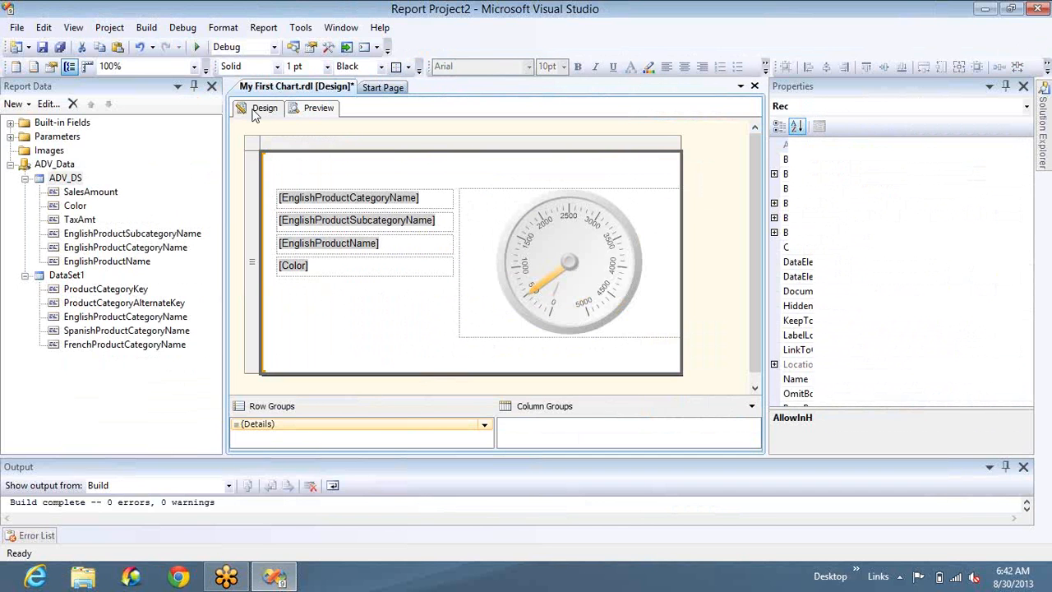
click(212, 87)
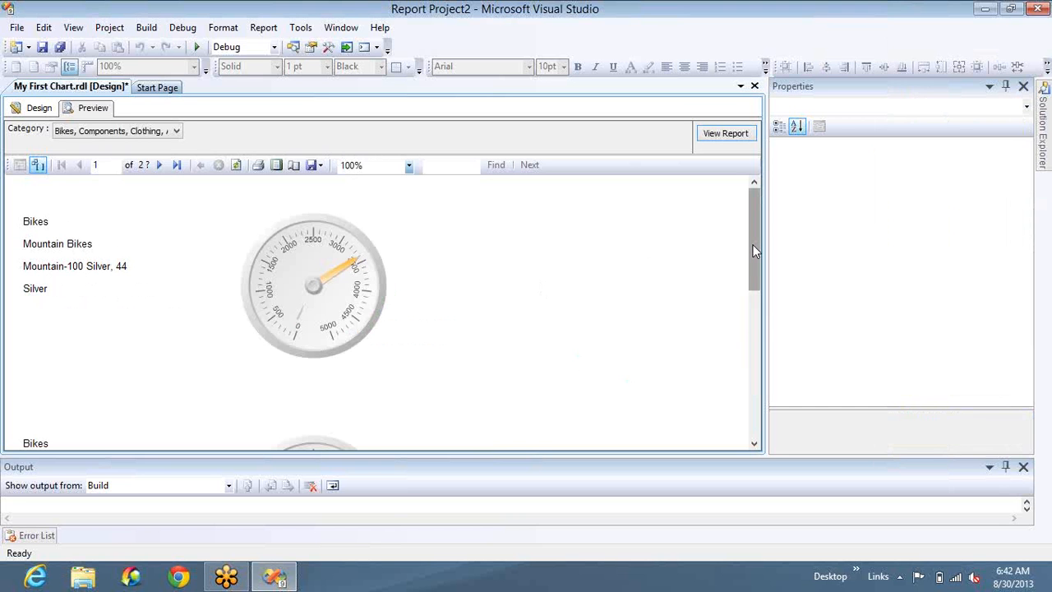
drag(754, 250, 754, 294)
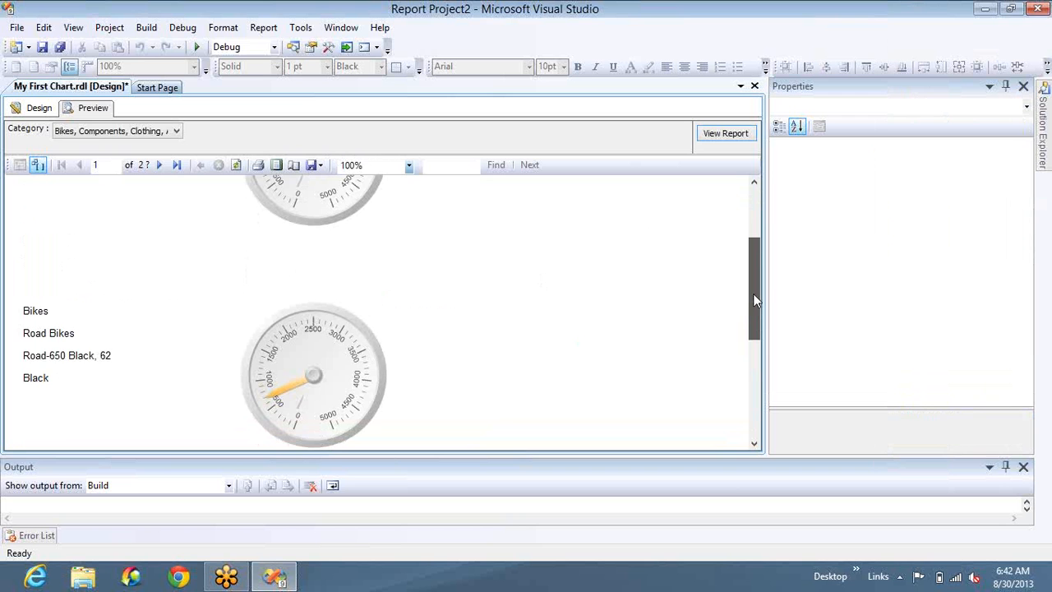
drag(749, 373, 747, 243)
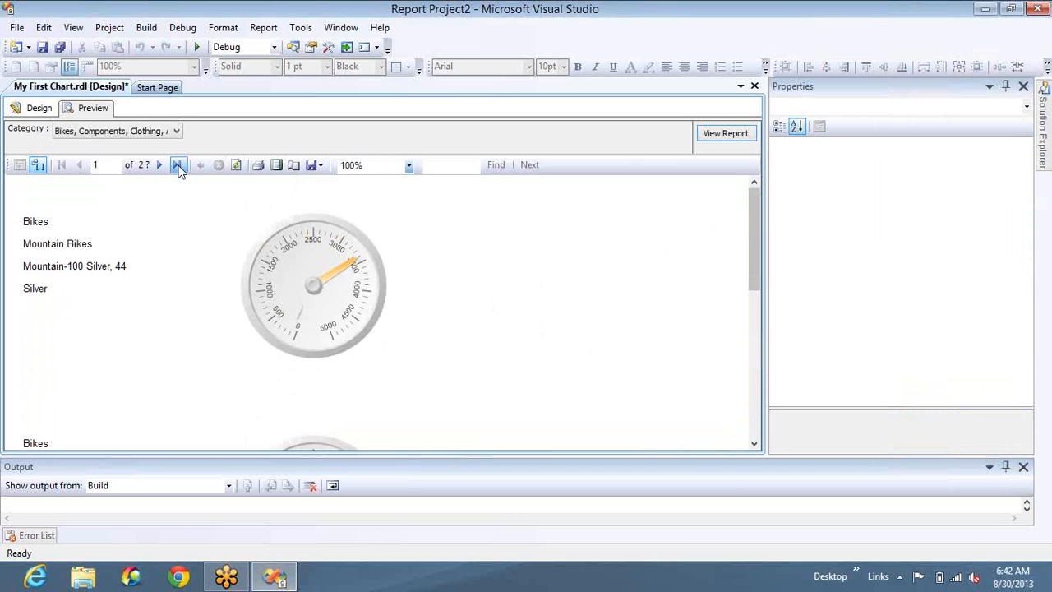
- Advance the preview to the second page and try to export the report as an Acrobat (PDF) file
click(160, 166)
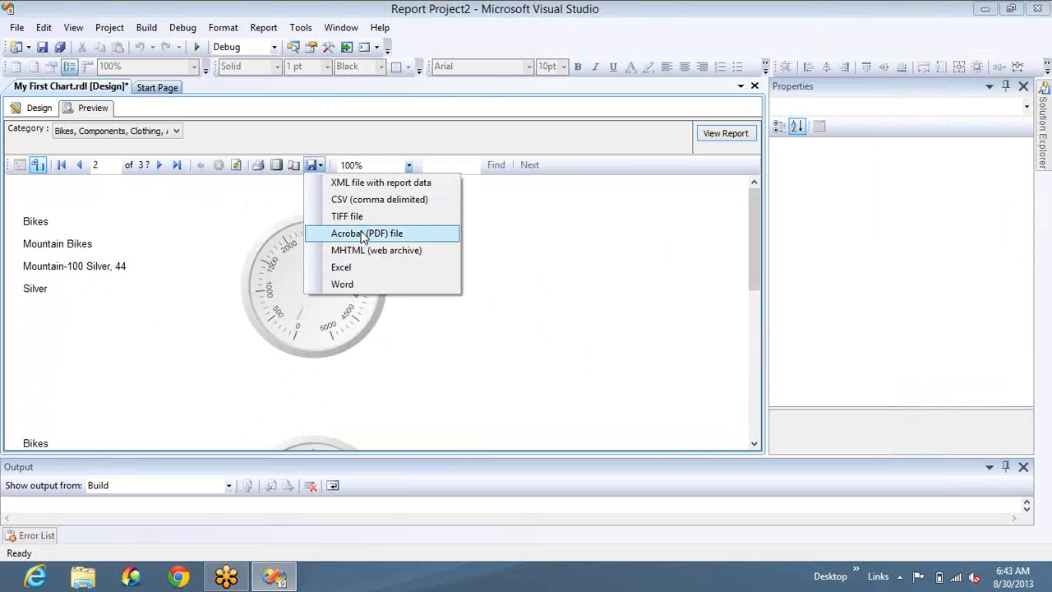
click(363, 235)
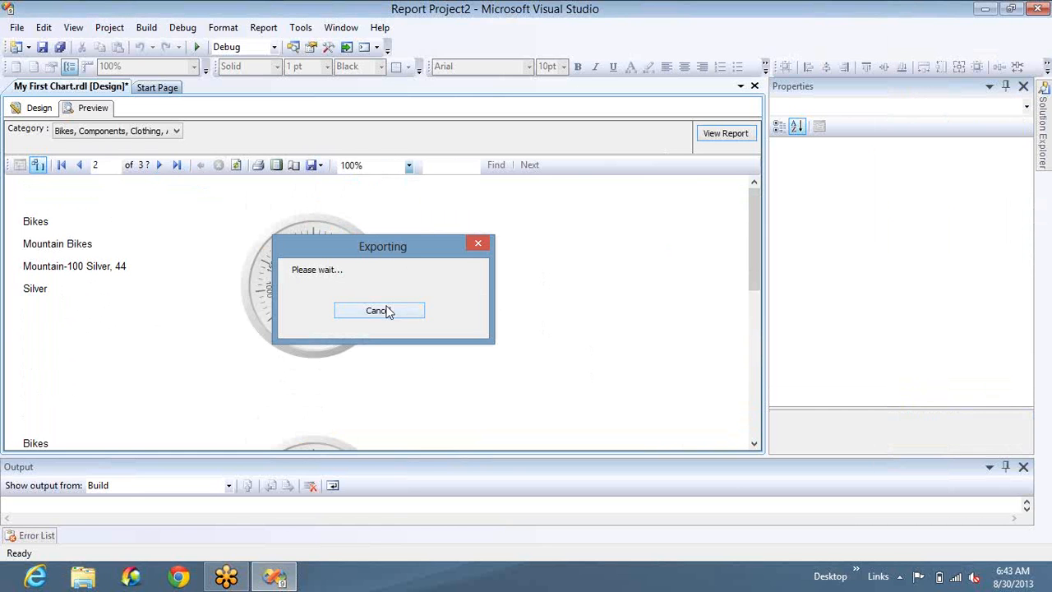
- Return to the report design and reopen the Report Data pane
click(39, 107)
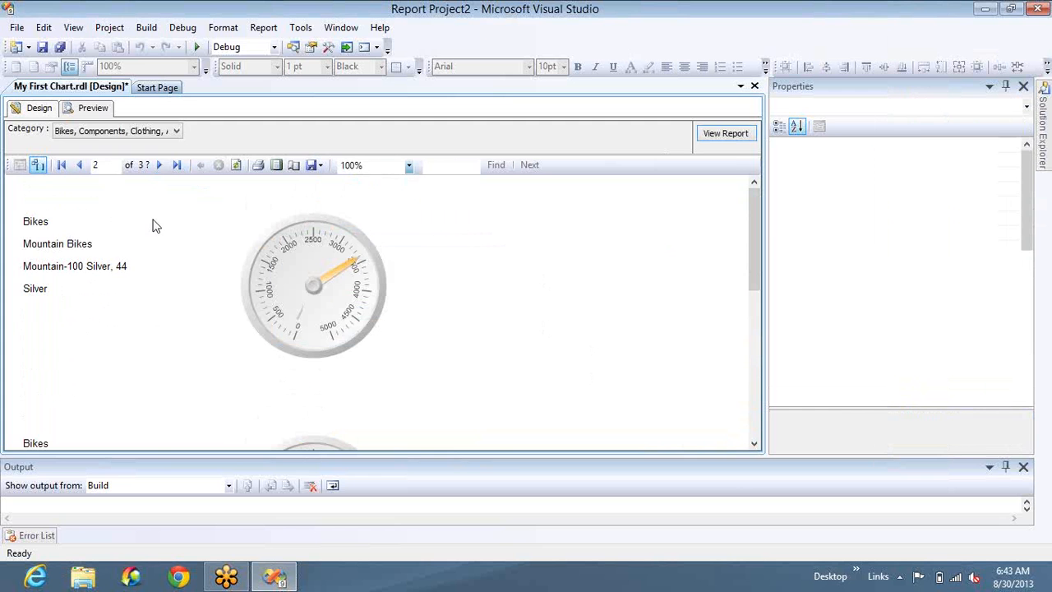
click(105, 28)
mouse_move(73, 30)
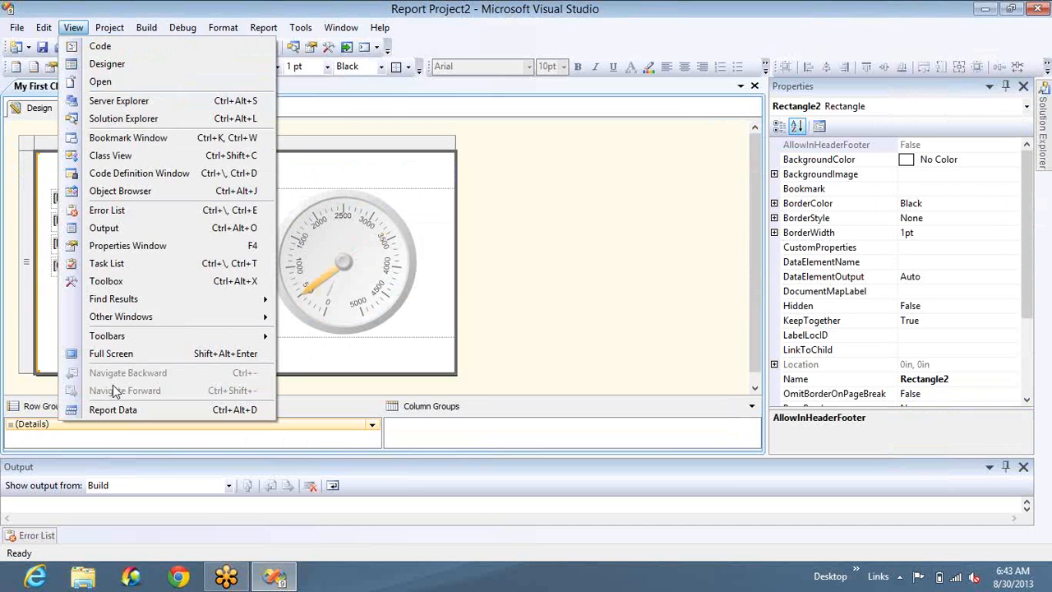
click(113, 409)
- Limit the ADV_DS dataset query by adding "top 100" after SELECT, and preview the report
click(81, 181)
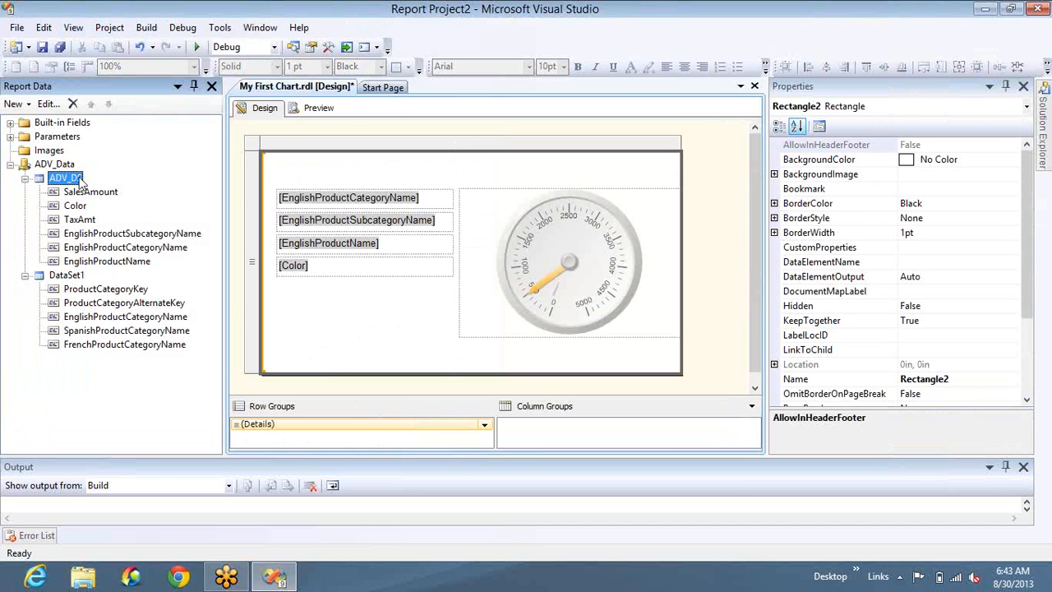
click(456, 303)
text(to)
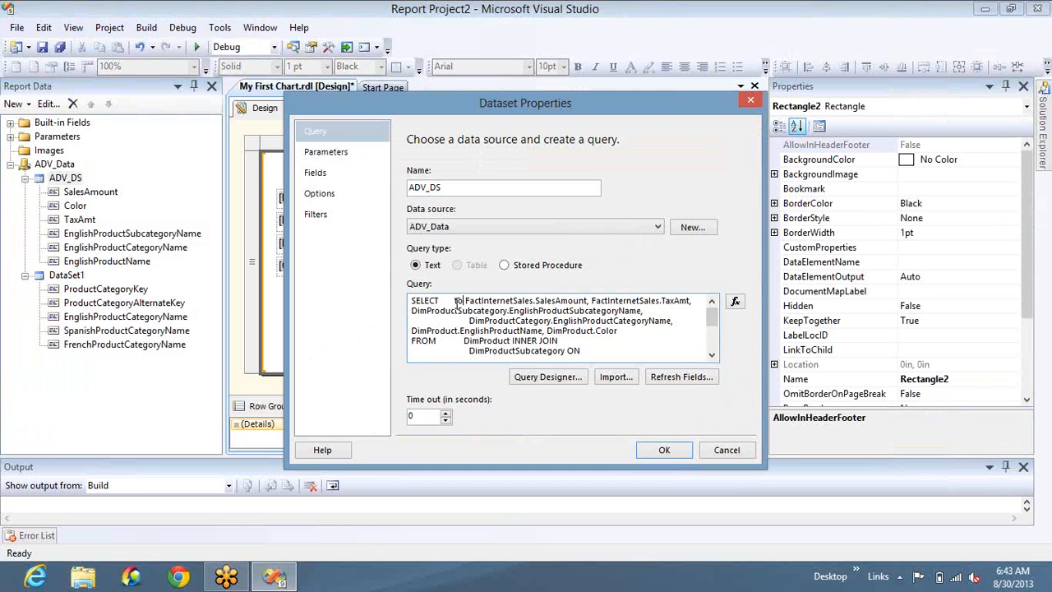
text(p 100)
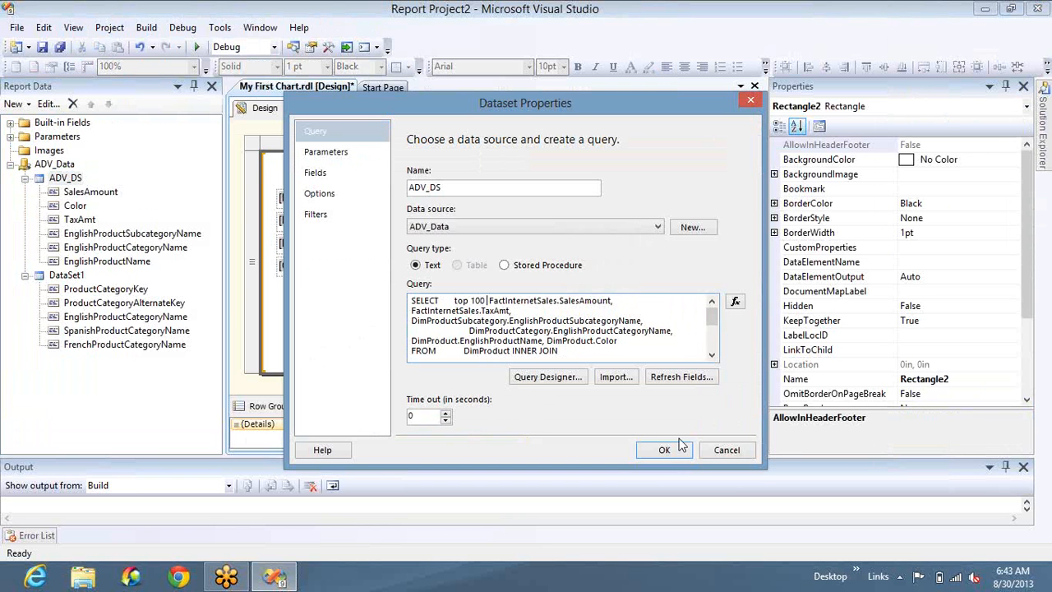
click(666, 449)
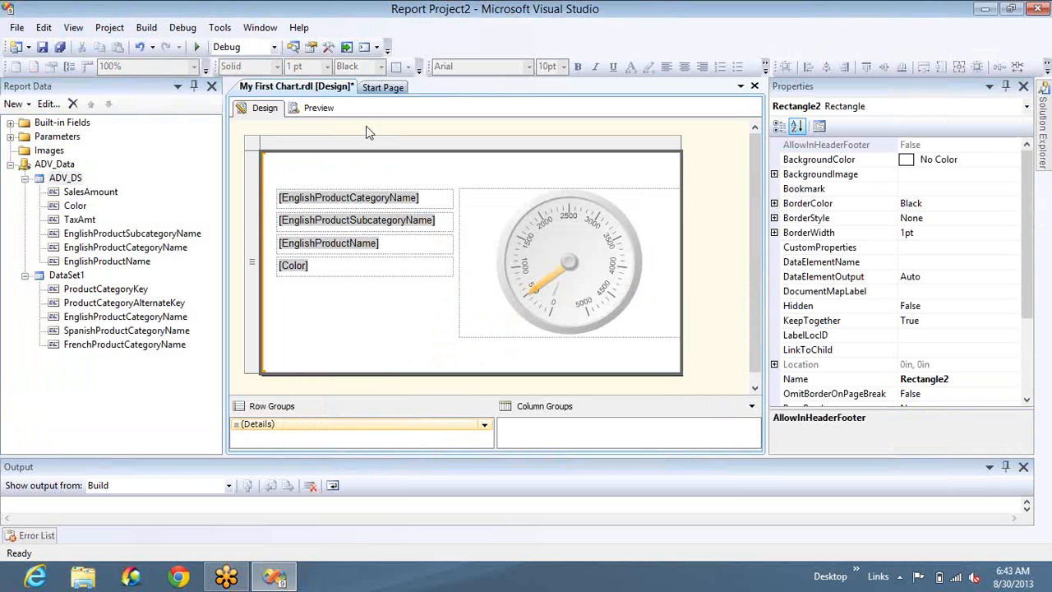
click(319, 108)
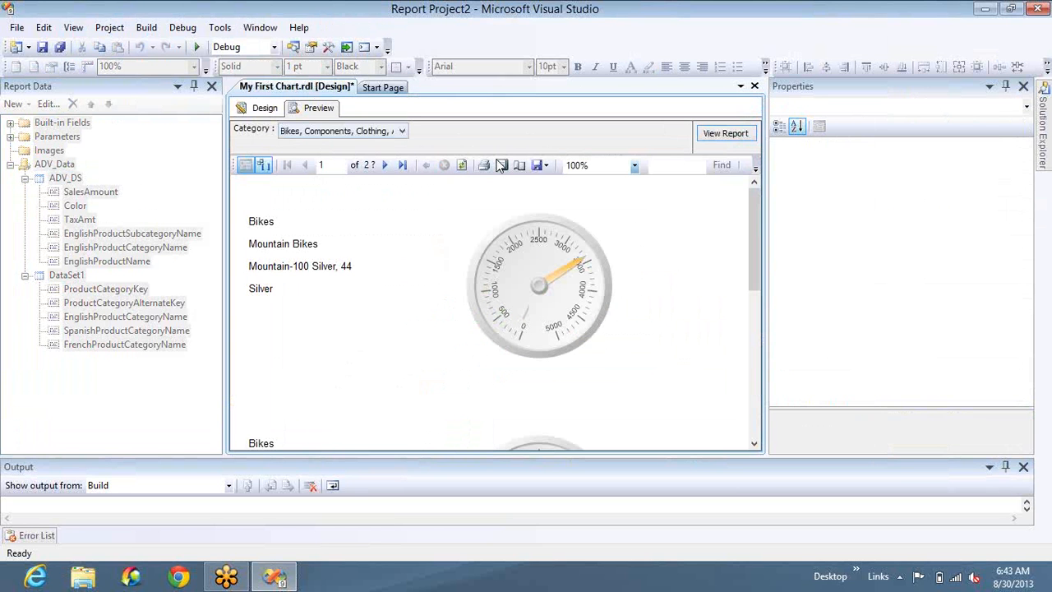
- Export the previewed report as an Acrobat (PDF) file named My First Chart
click(545, 165)
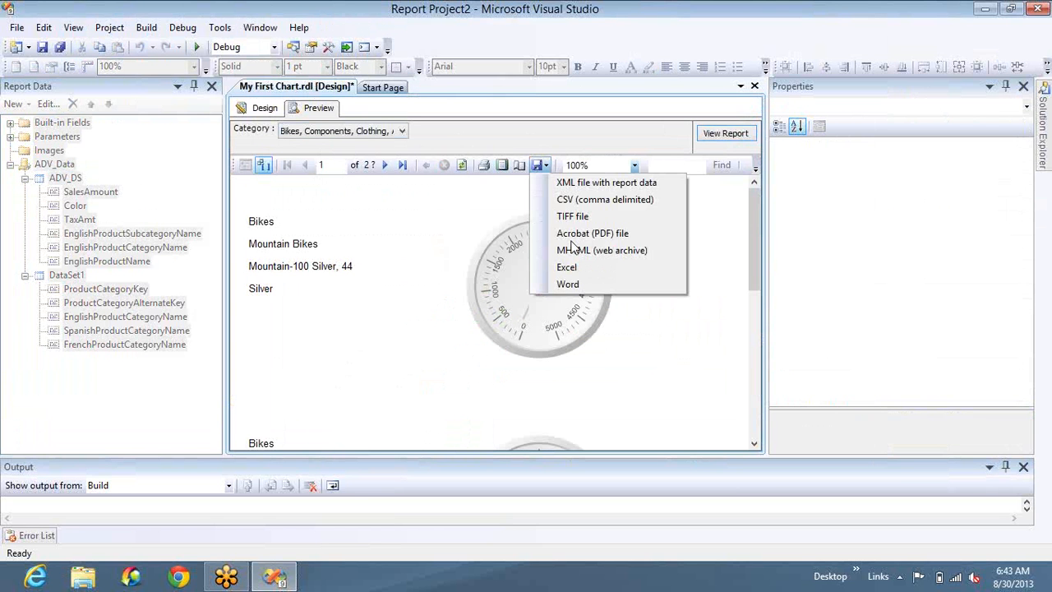
click(573, 234)
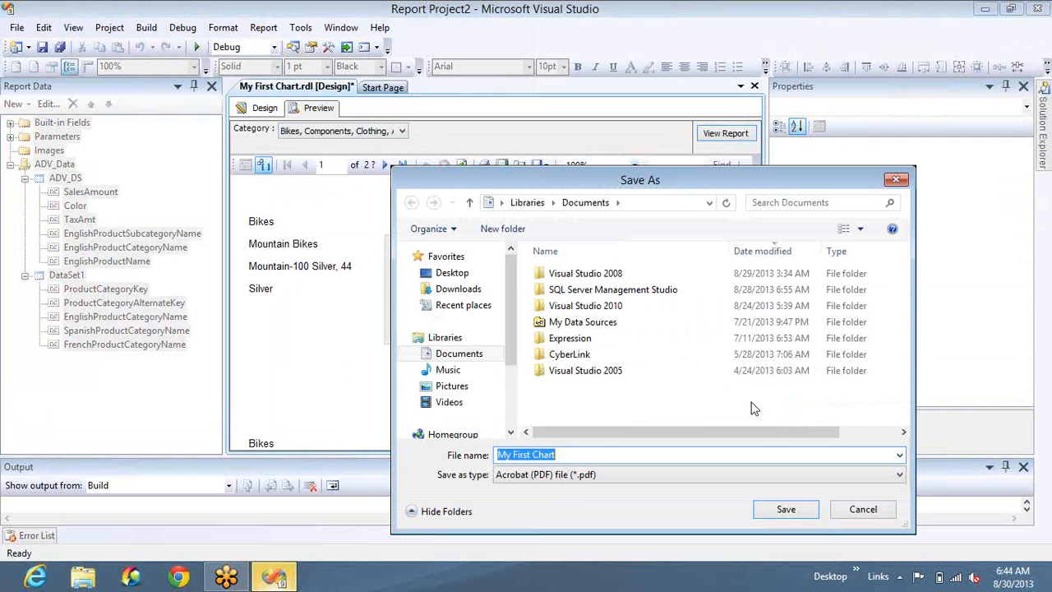
click(776, 515)
- Open the exported My First Chart PDF from the desktop and look through its pages of product entries and gauges
key(super+d)
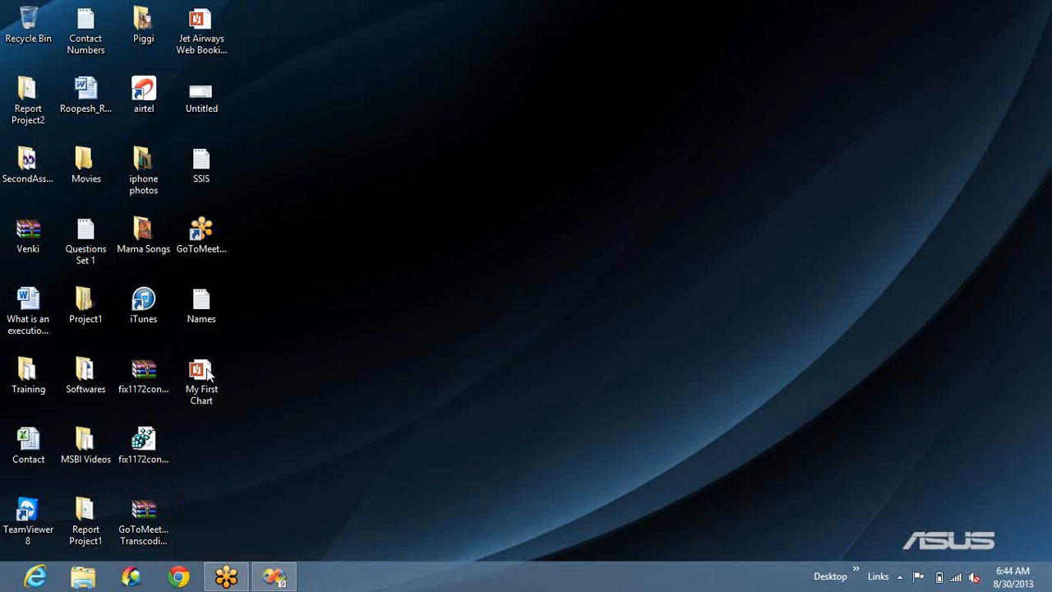
double_click(208, 374)
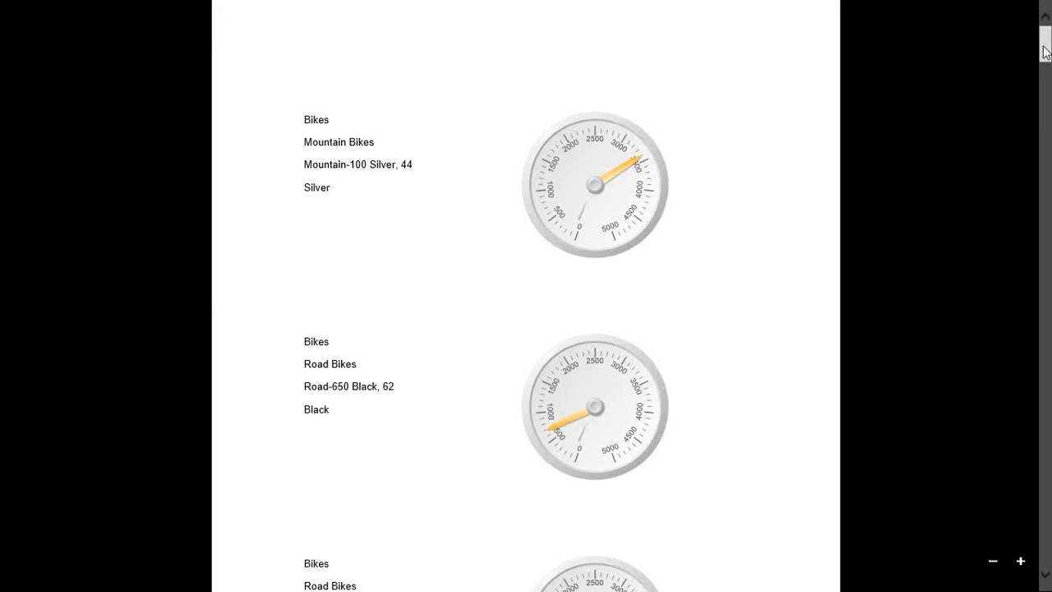
click(1045, 80)
drag(1046, 80, 1050, 230)
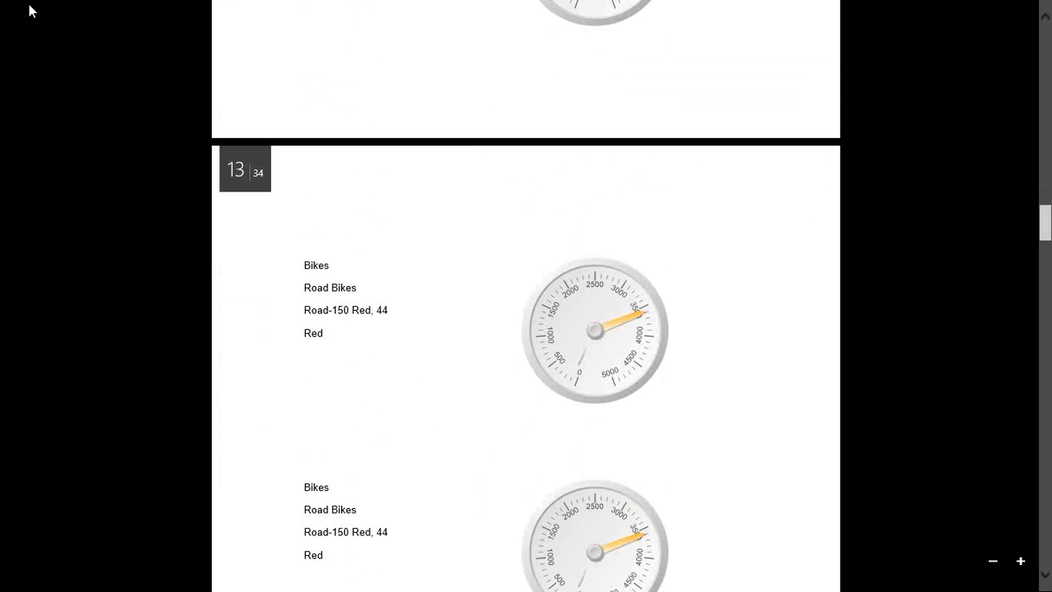
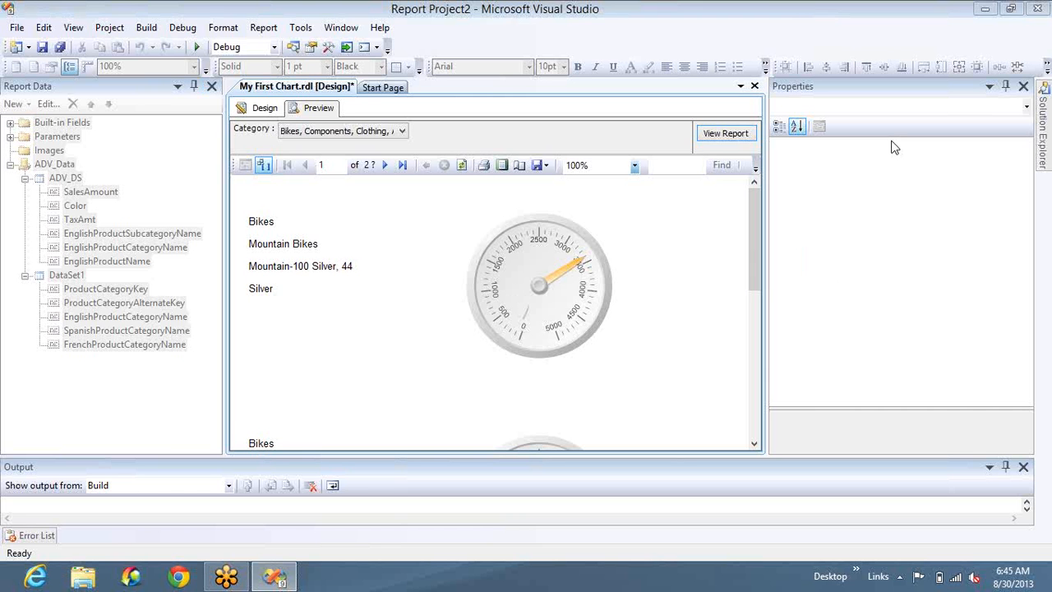
- Return to the report design and reverse the scale direction in the radial gauge's scale properties
click(261, 108)
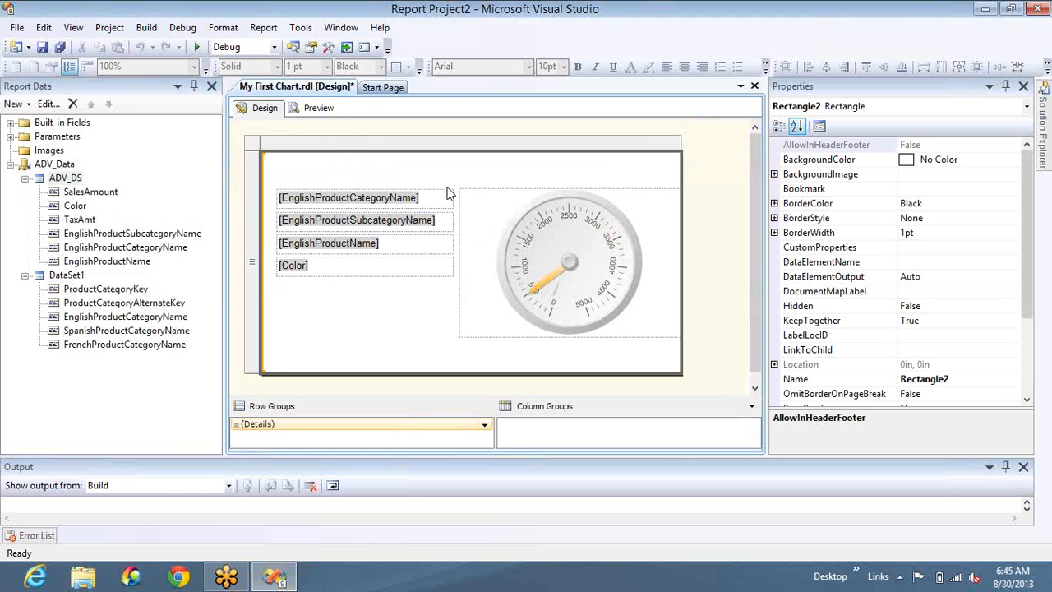
right_click(574, 246)
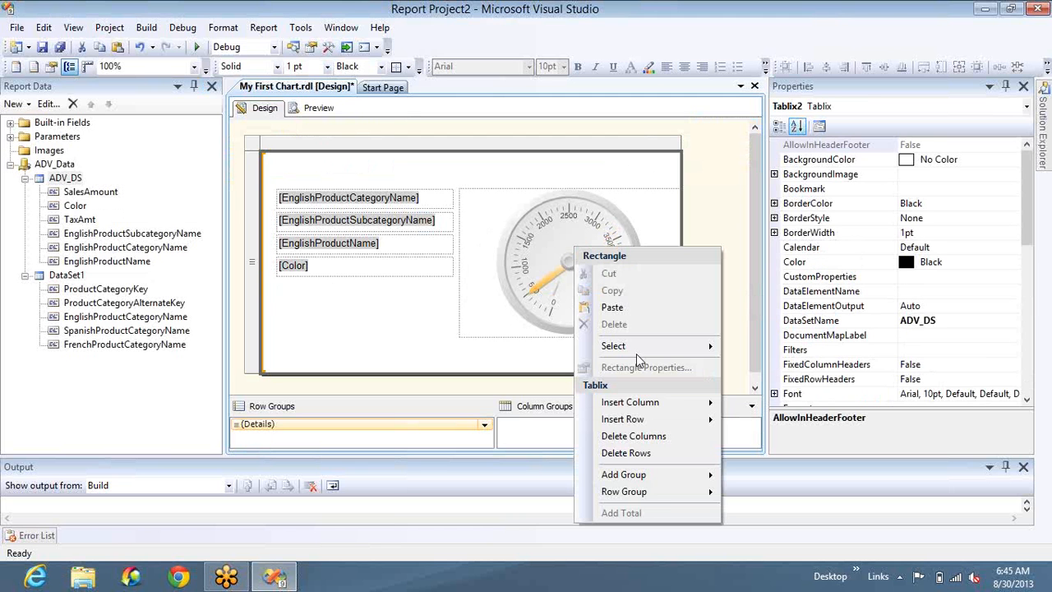
click(561, 237)
right_click(561, 235)
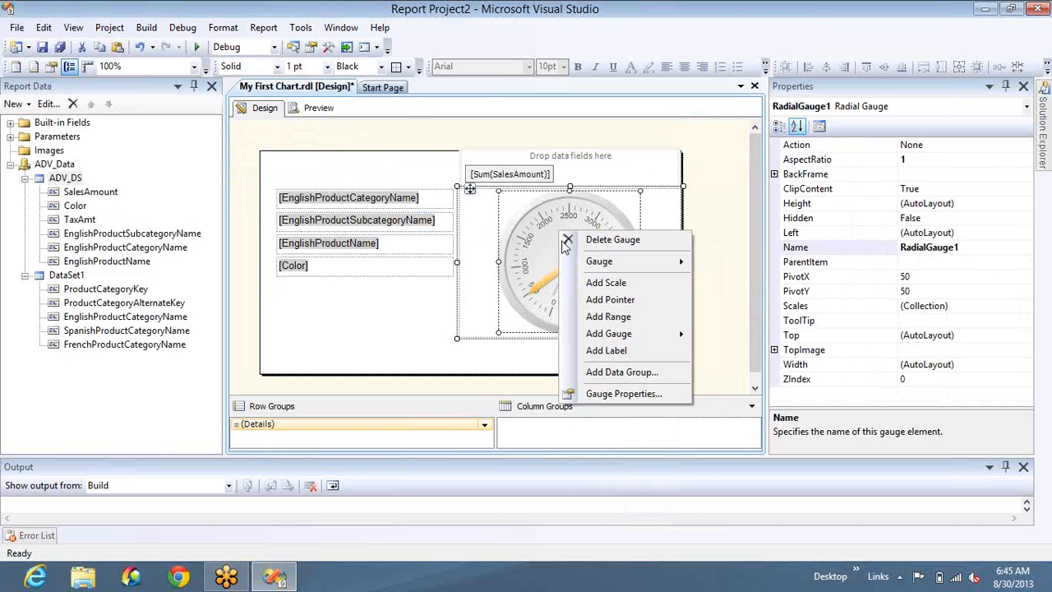
mouse_move(584, 266)
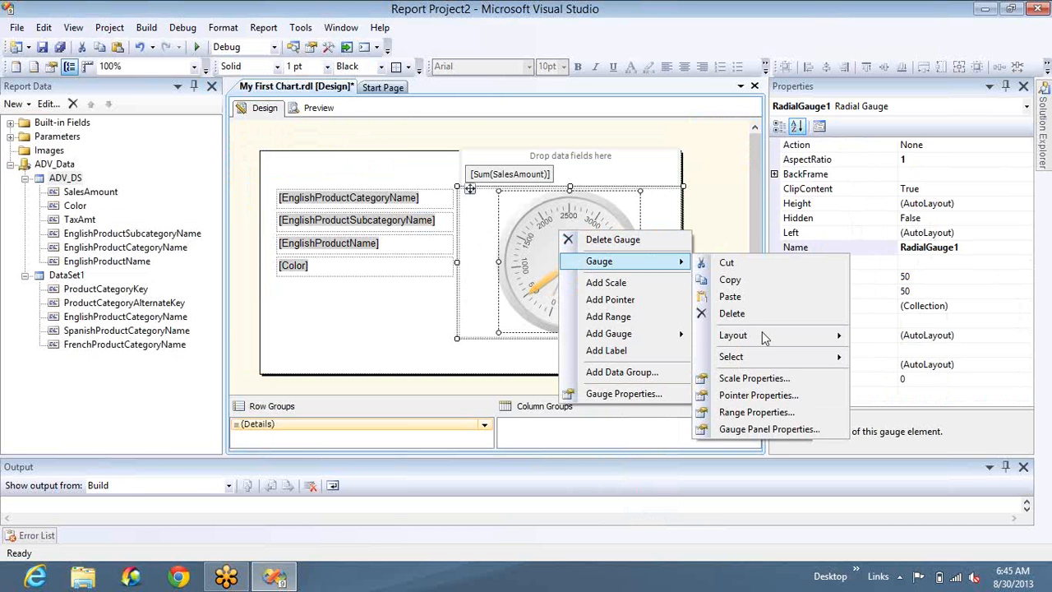
click(771, 381)
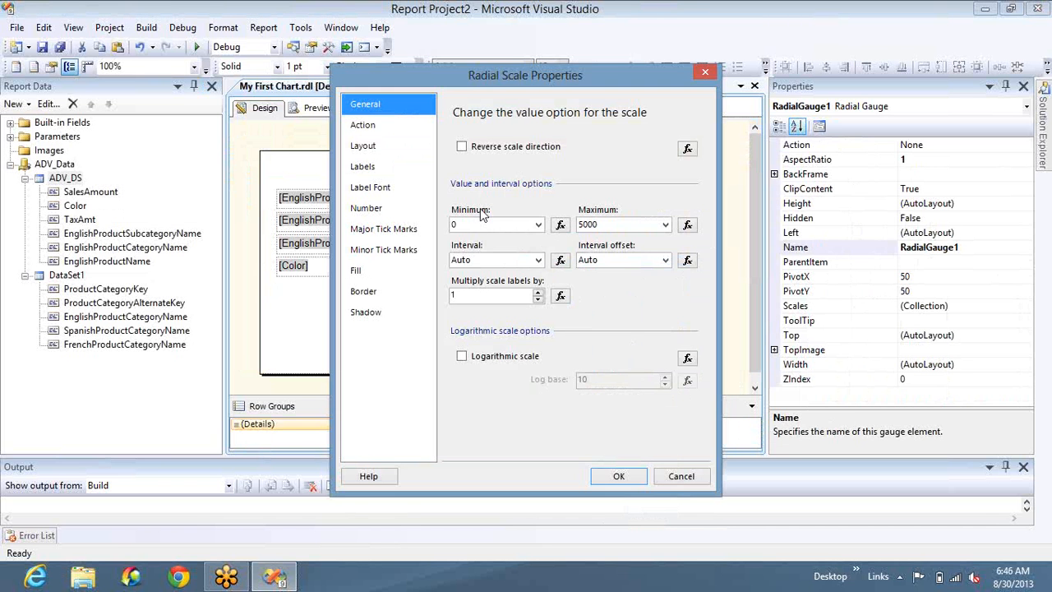
click(462, 147)
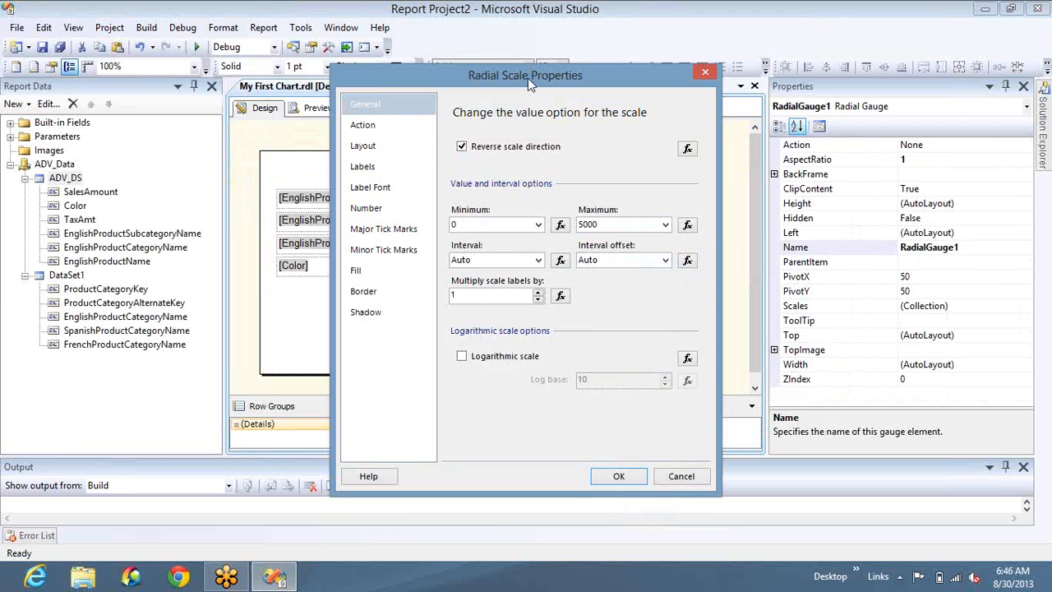
drag(528, 78, 259, 119)
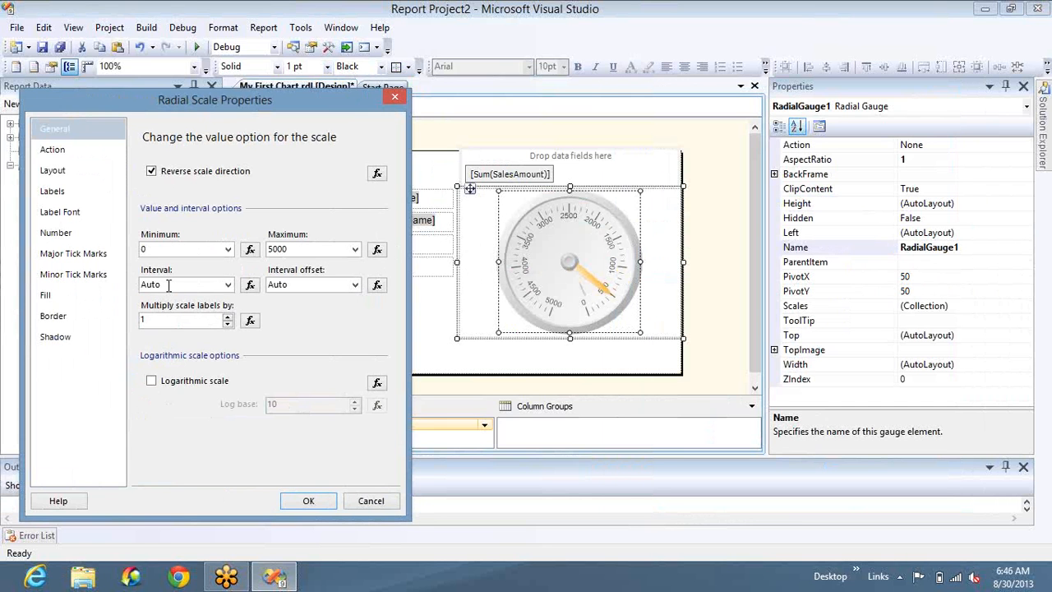
- Check the choices offered for the radial scale's interval and interval offset
click(231, 287)
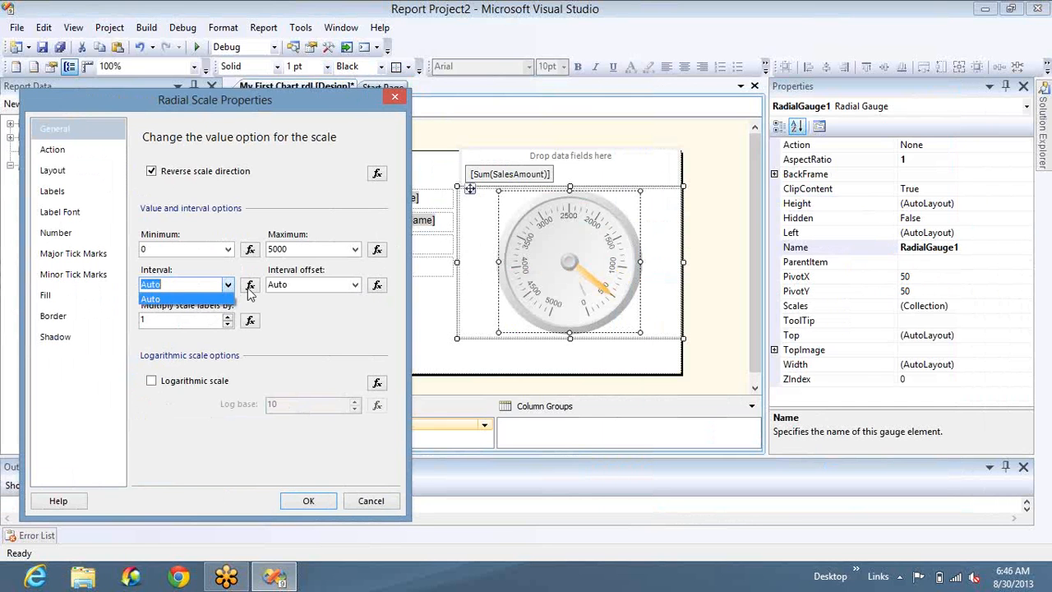
click(358, 285)
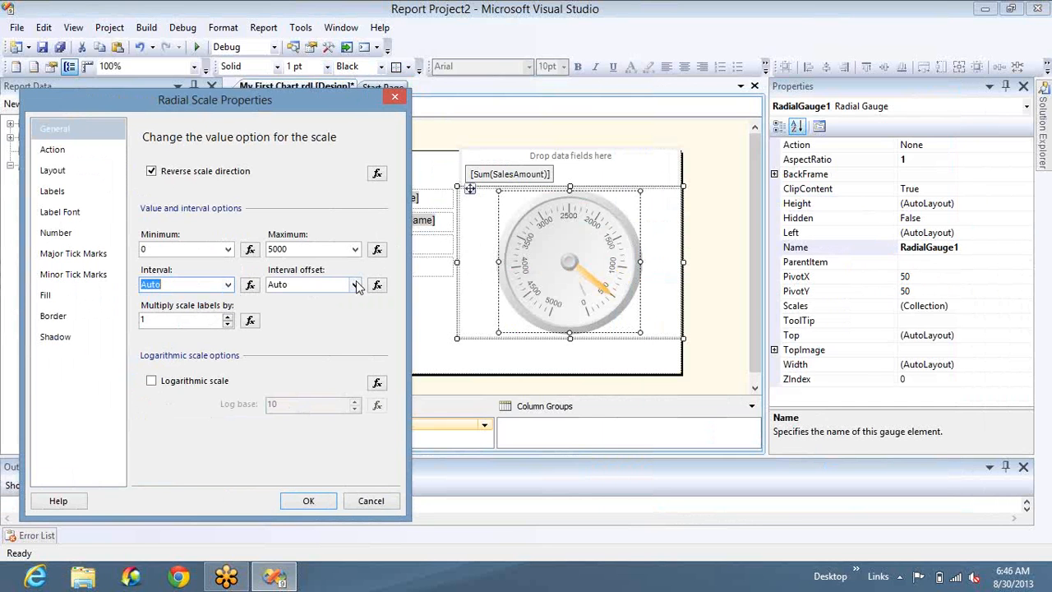
click(358, 285)
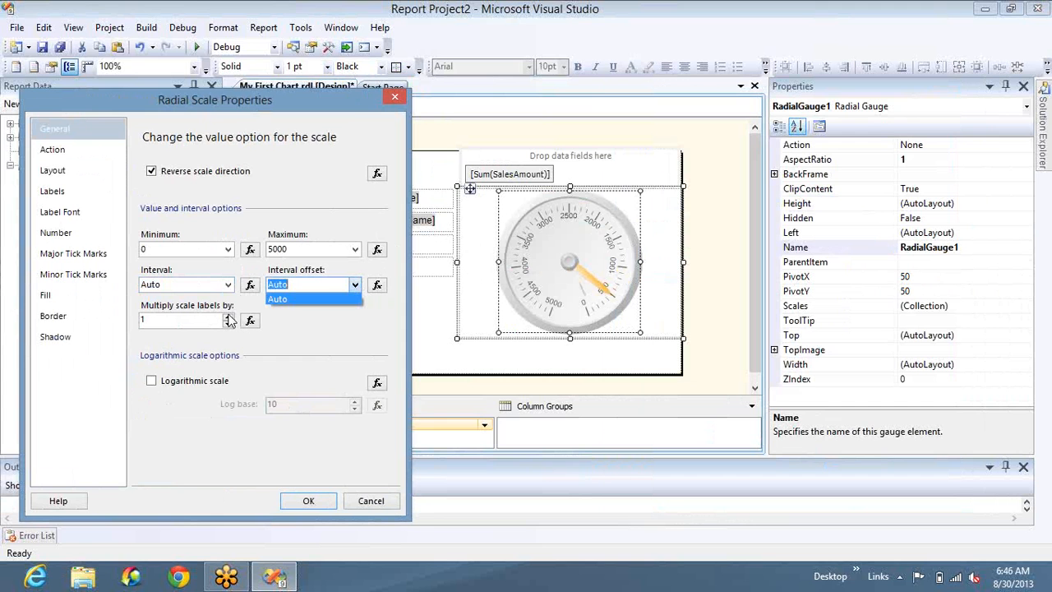
- Try multiplying the radial scale labels by 24
click(231, 319)
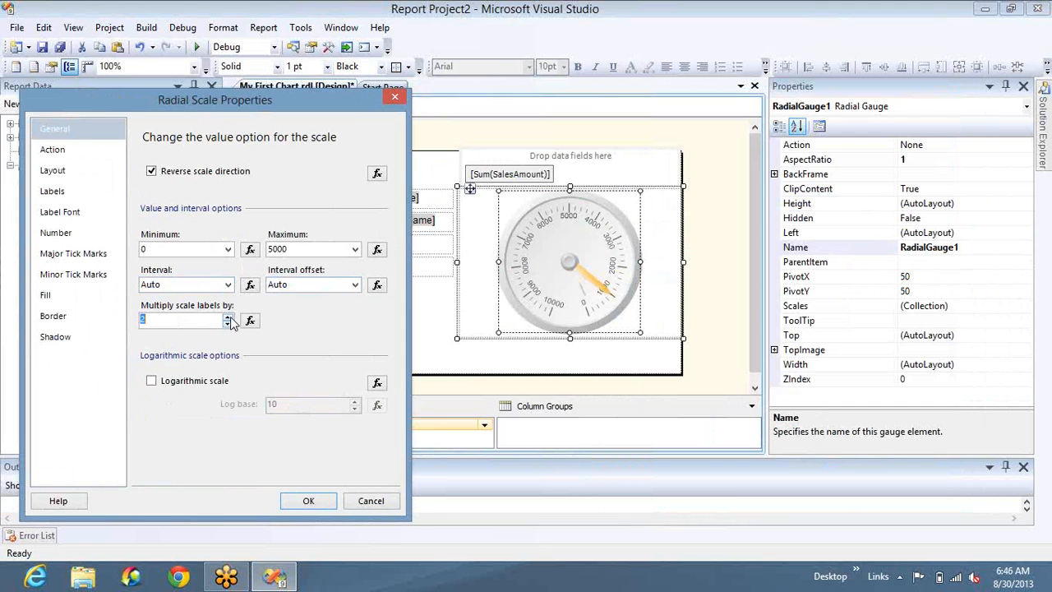
click(231, 318)
click(231, 318)
click(228, 317)
click(228, 317)
click(228, 317)
click(228, 317)
click(228, 317)
click(228, 318)
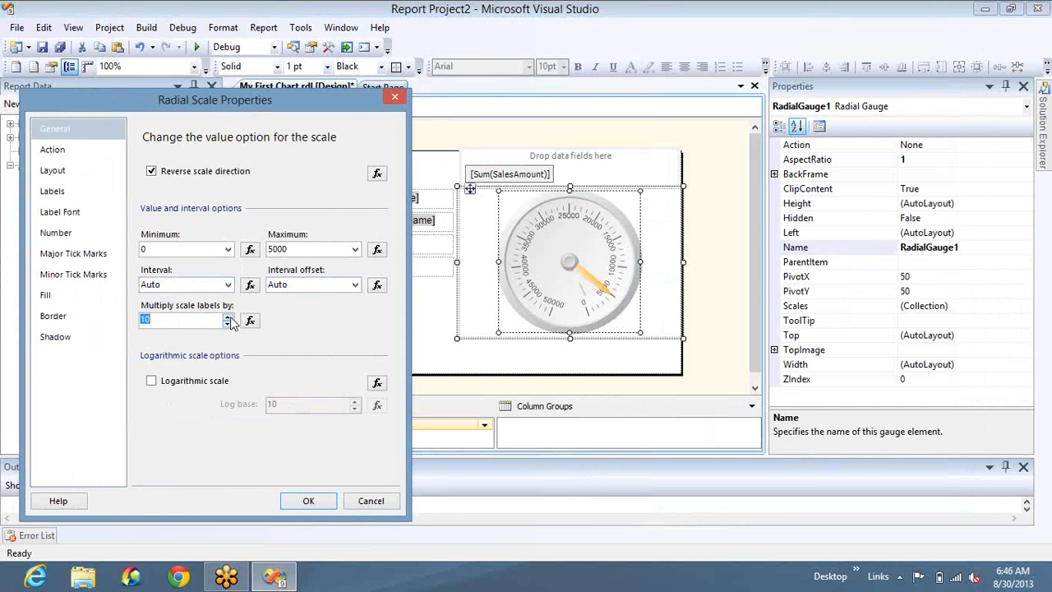
click(227, 318)
click(228, 318)
click(227, 317)
click(228, 317)
click(228, 317)
click(228, 317)
click(228, 317)
click(228, 318)
click(227, 317)
click(228, 318)
click(228, 317)
click(228, 317)
click(228, 317)
click(228, 317)
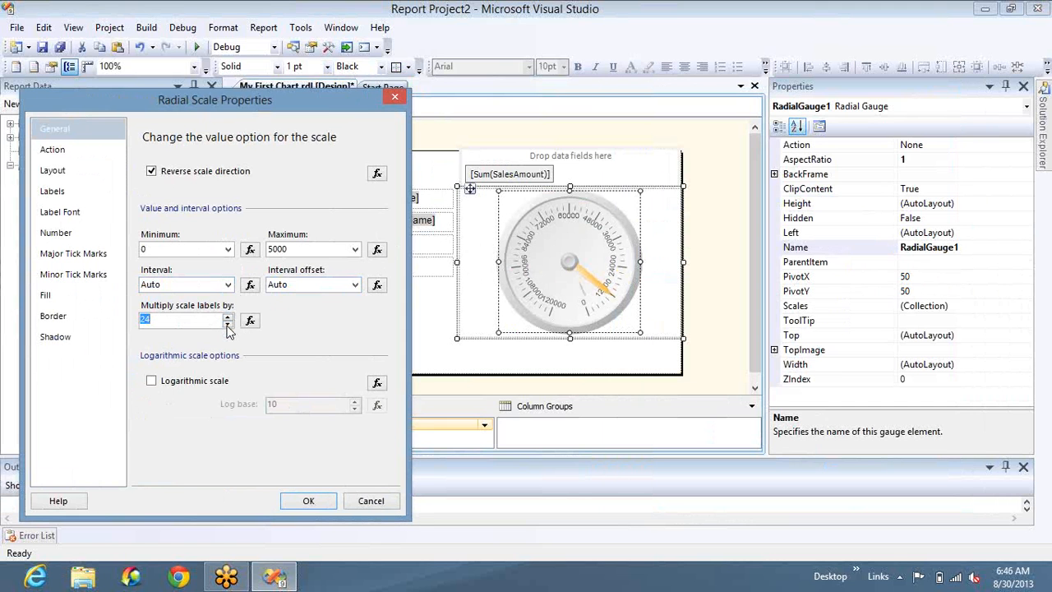
- Reduce the radial scale's label multiplier to 0
click(228, 324)
click(228, 324)
click(228, 324)
click(227, 323)
click(228, 324)
click(228, 325)
click(228, 325)
click(228, 325)
click(228, 325)
click(227, 325)
click(228, 324)
click(228, 325)
click(227, 325)
click(228, 325)
click(228, 325)
click(227, 325)
click(228, 325)
click(228, 325)
click(228, 325)
click(228, 325)
click(227, 325)
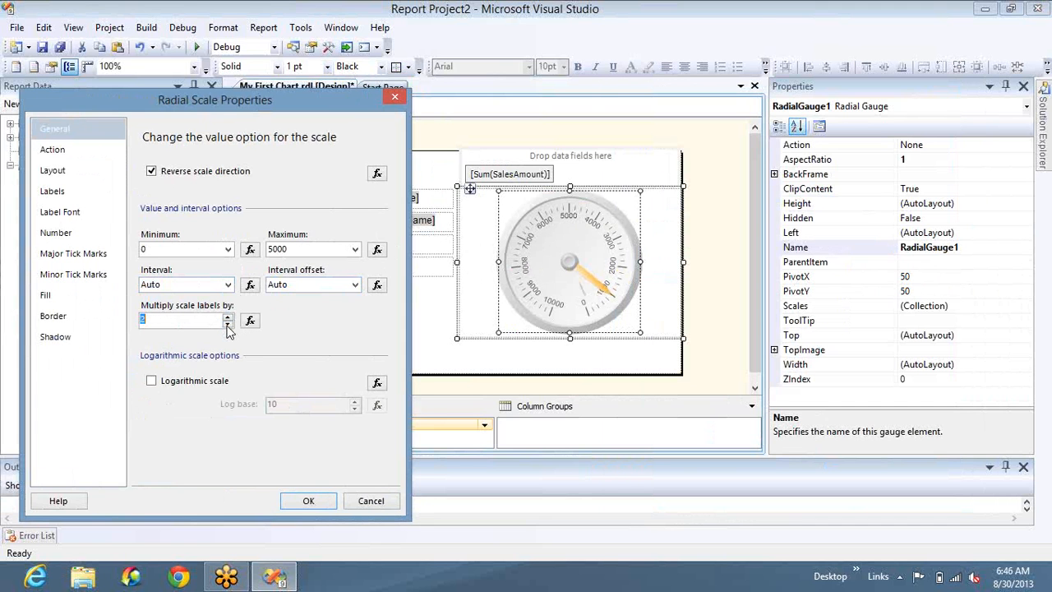
click(227, 325)
click(228, 325)
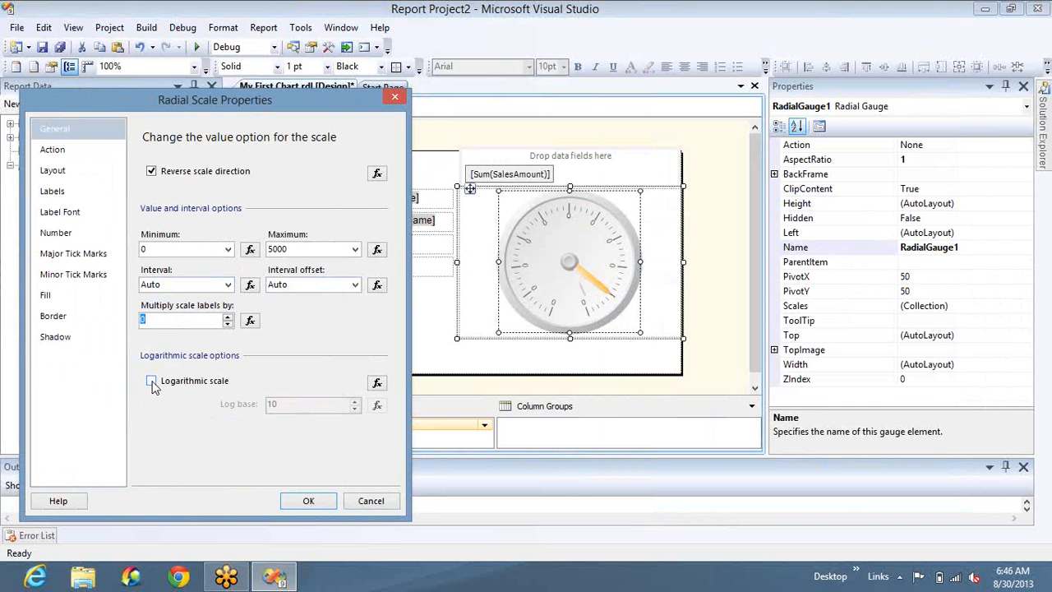
- Try the logarithmic scale option, turn it off again and restore the label multiplier to 1
click(153, 383)
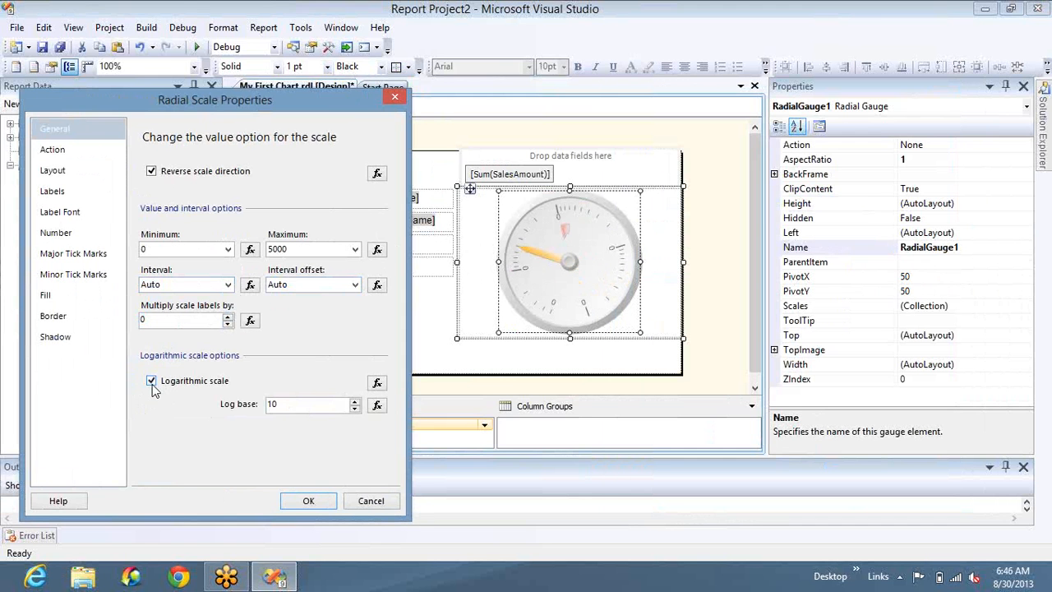
click(151, 382)
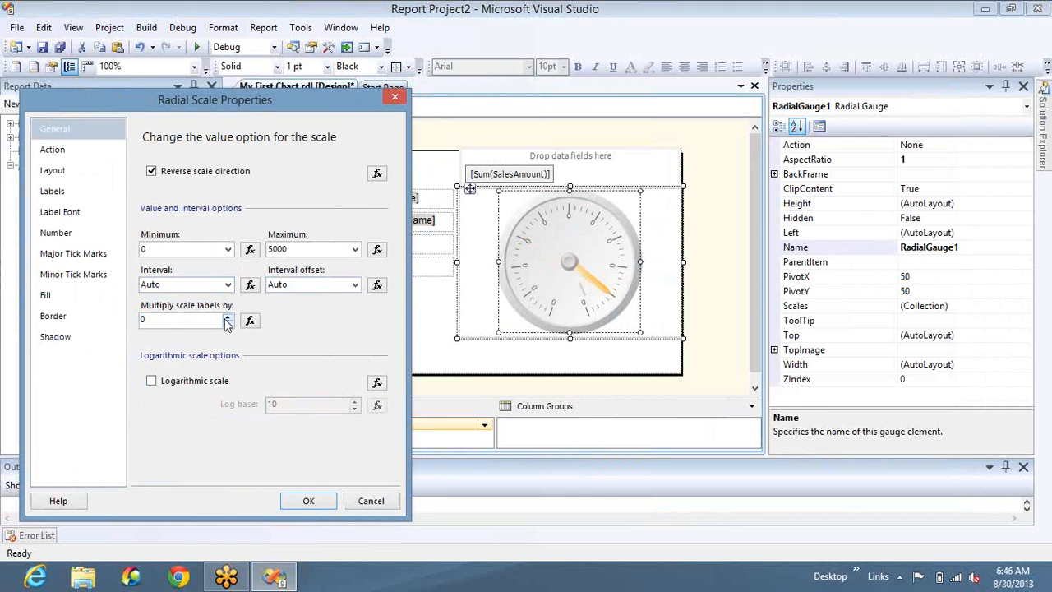
click(228, 318)
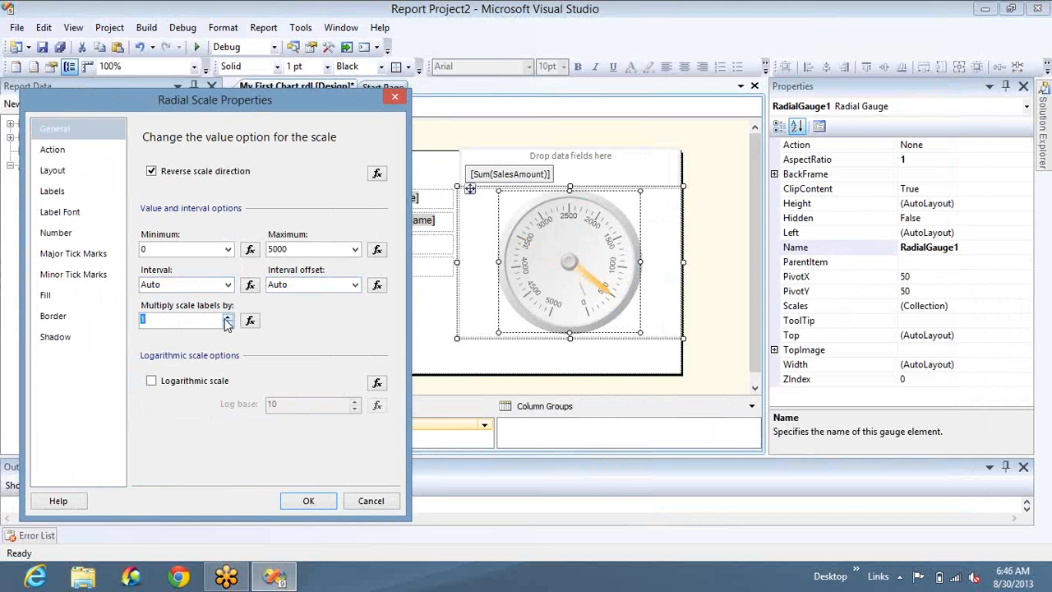
- View the scale's hyperlink options and set the scale radius to 44 percent in its layout options
click(71, 148)
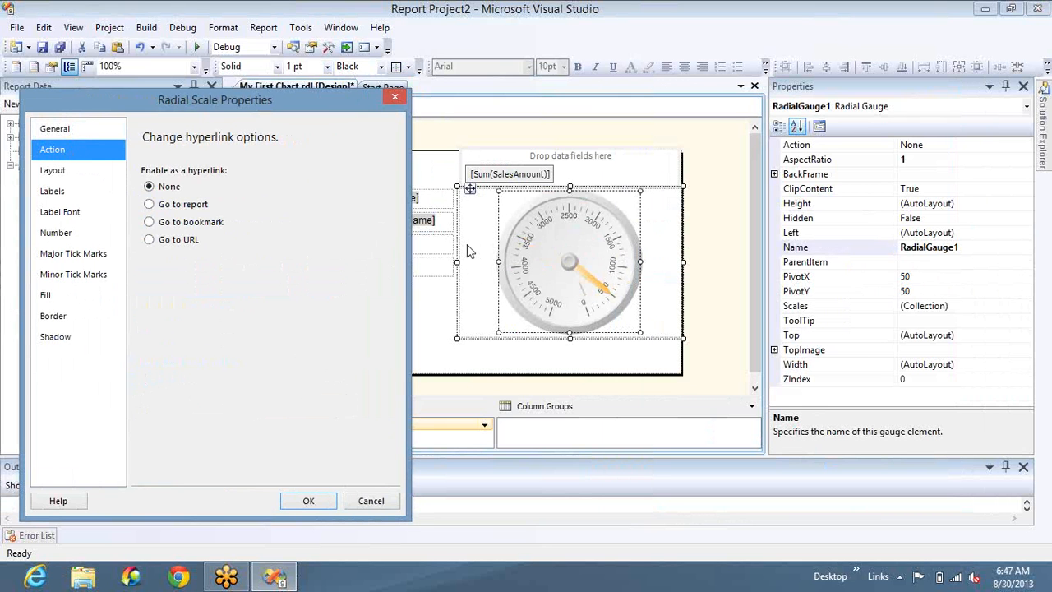
click(52, 175)
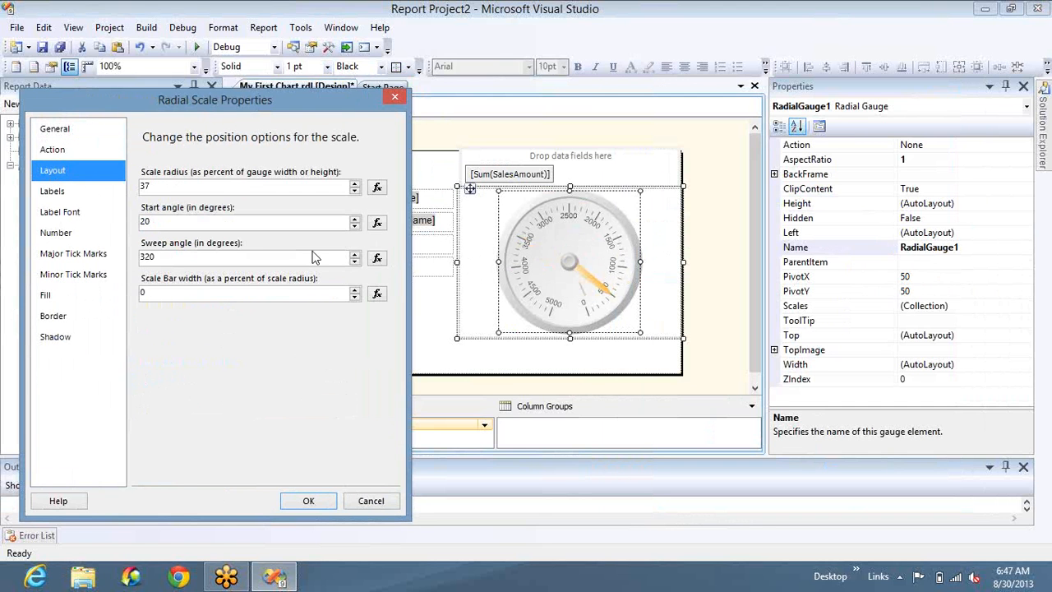
double_click(355, 186)
triple_click(354, 186)
triple_click(354, 186)
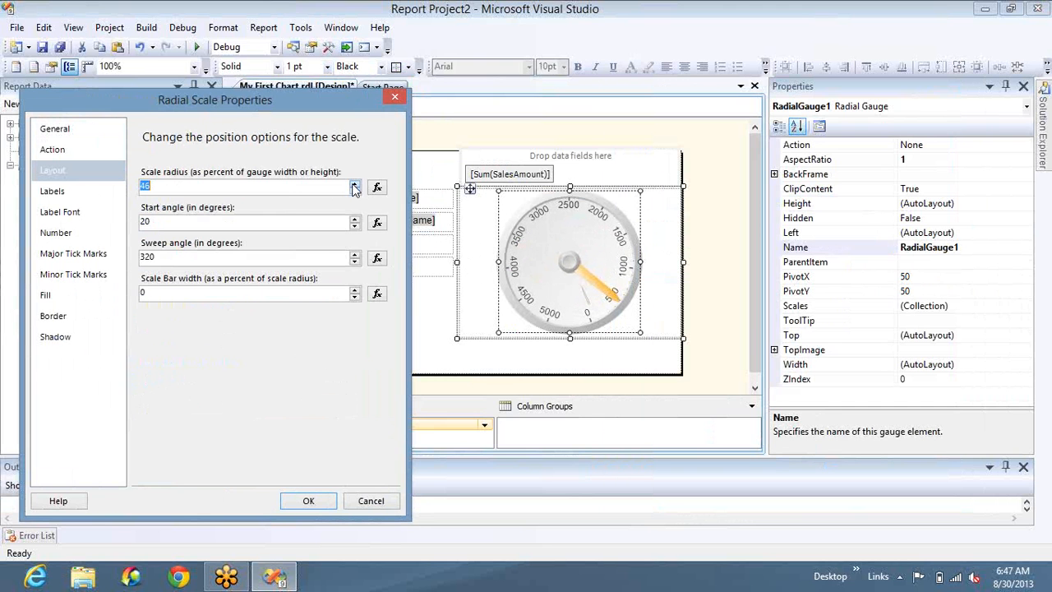
triple_click(355, 186)
double_click(354, 186)
double_click(354, 185)
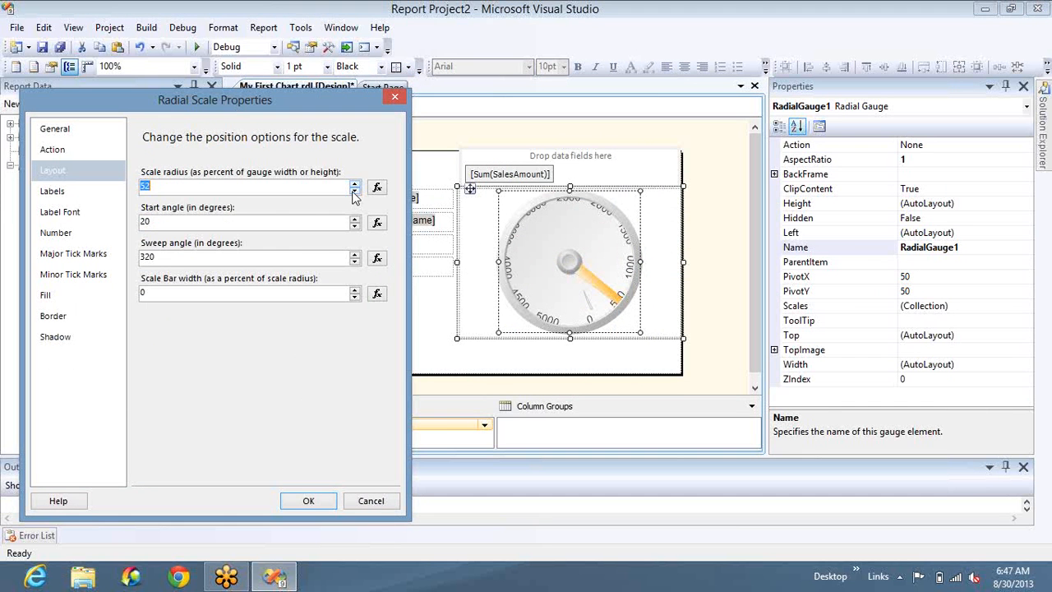
triple_click(354, 191)
triple_click(354, 191)
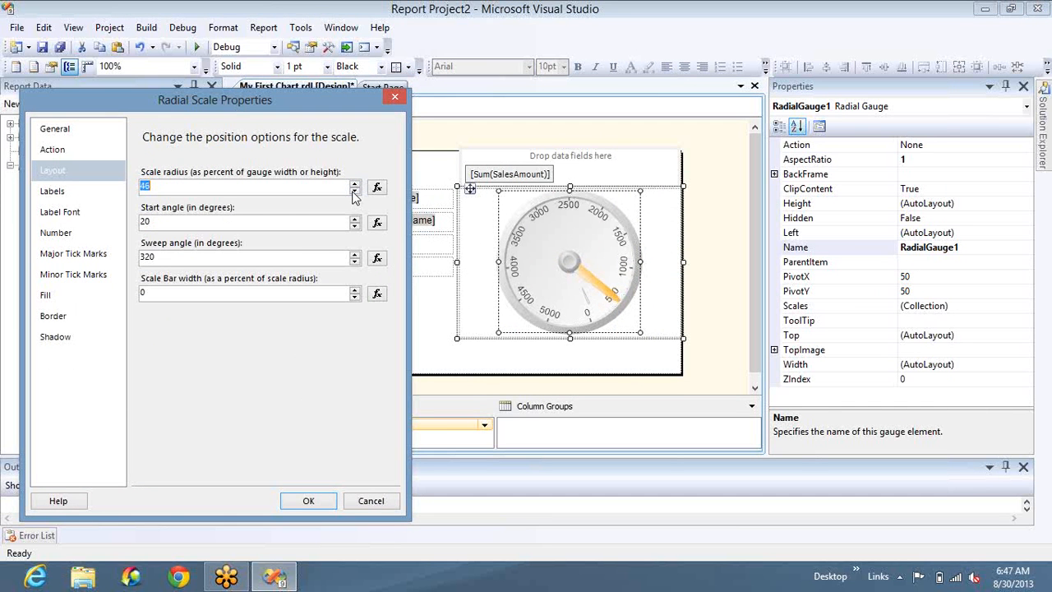
double_click(355, 191)
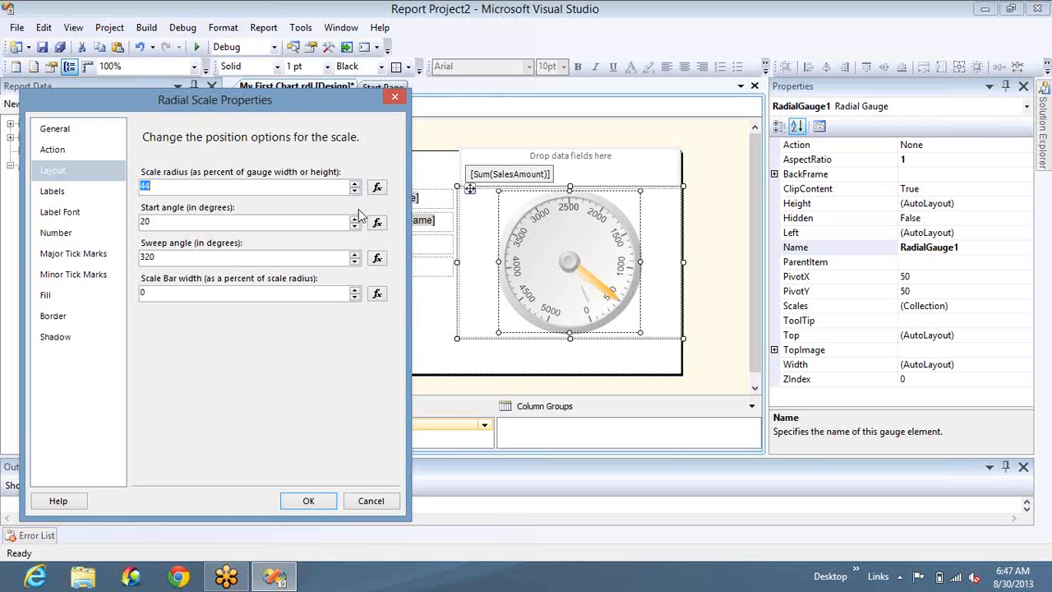
- Increase the radial scale's start angle to 72 degrees
click(356, 219)
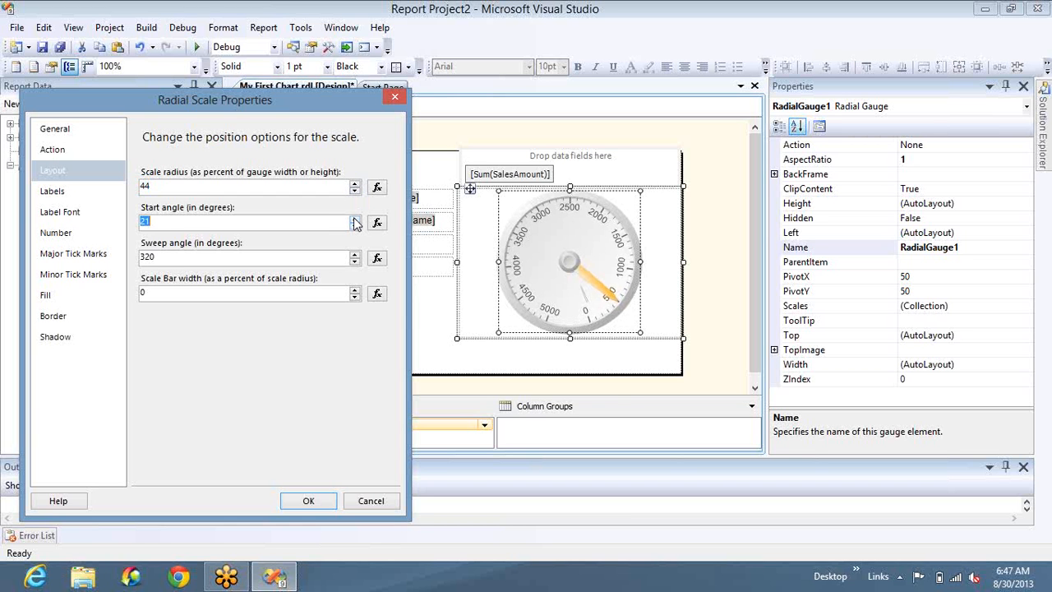
triple_click(354, 221)
triple_click(353, 221)
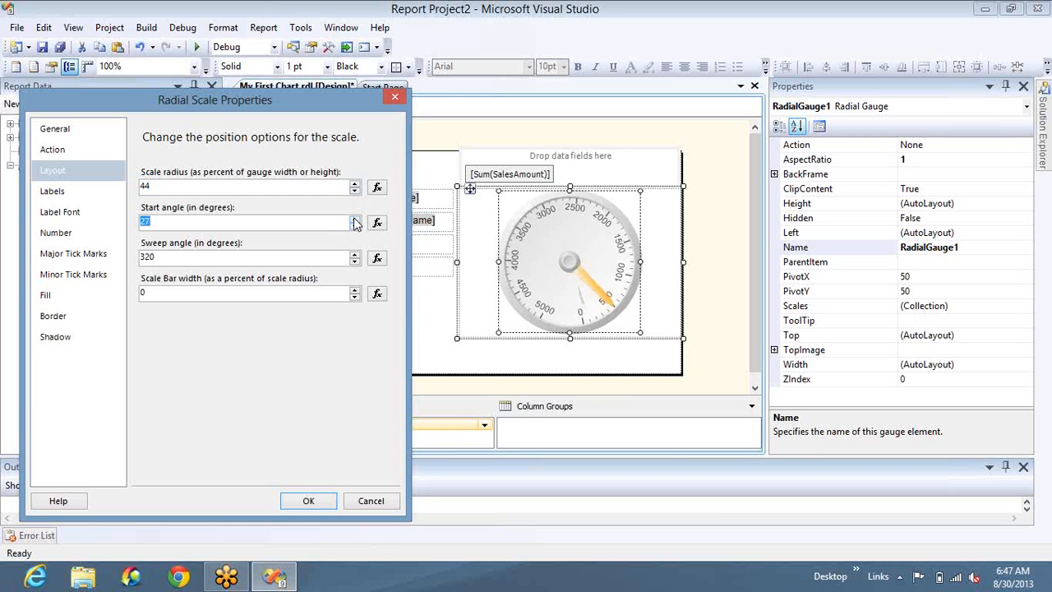
triple_click(354, 219)
triple_click(354, 220)
triple_click(354, 220)
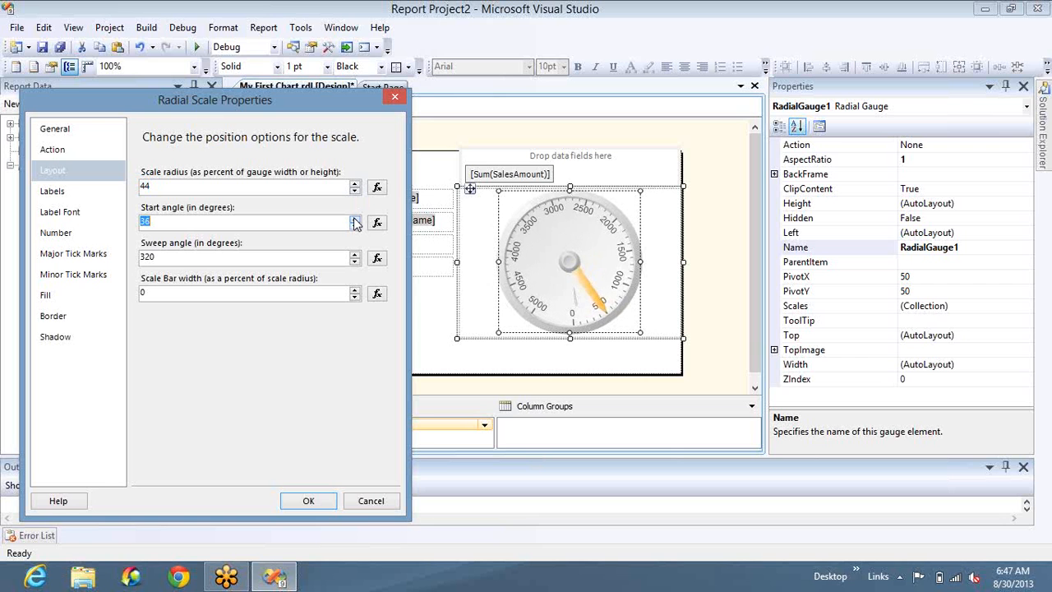
double_click(355, 220)
triple_click(355, 219)
triple_click(354, 219)
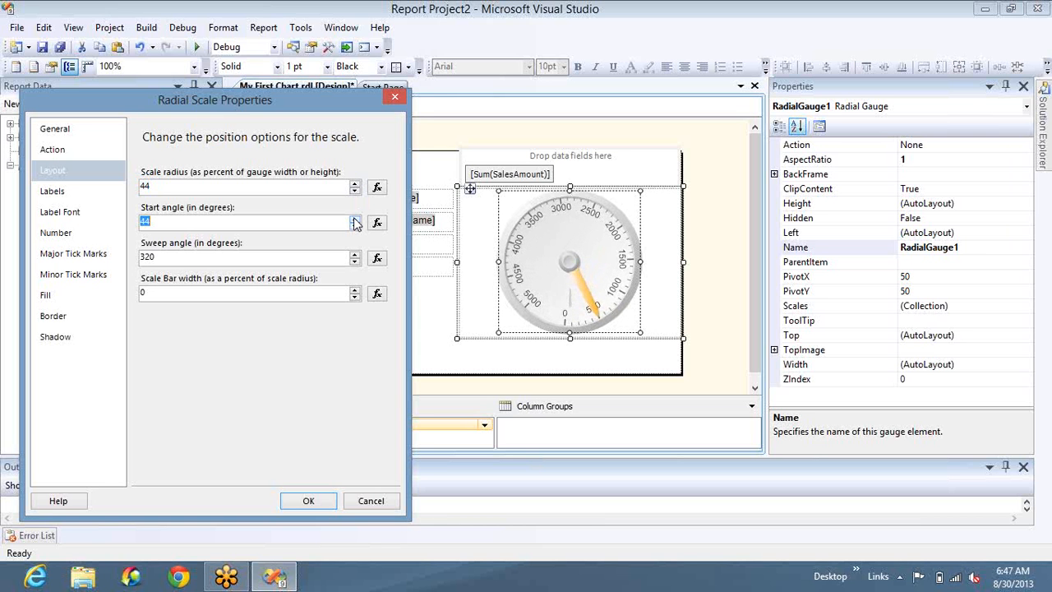
triple_click(354, 220)
triple_click(355, 219)
double_click(355, 220)
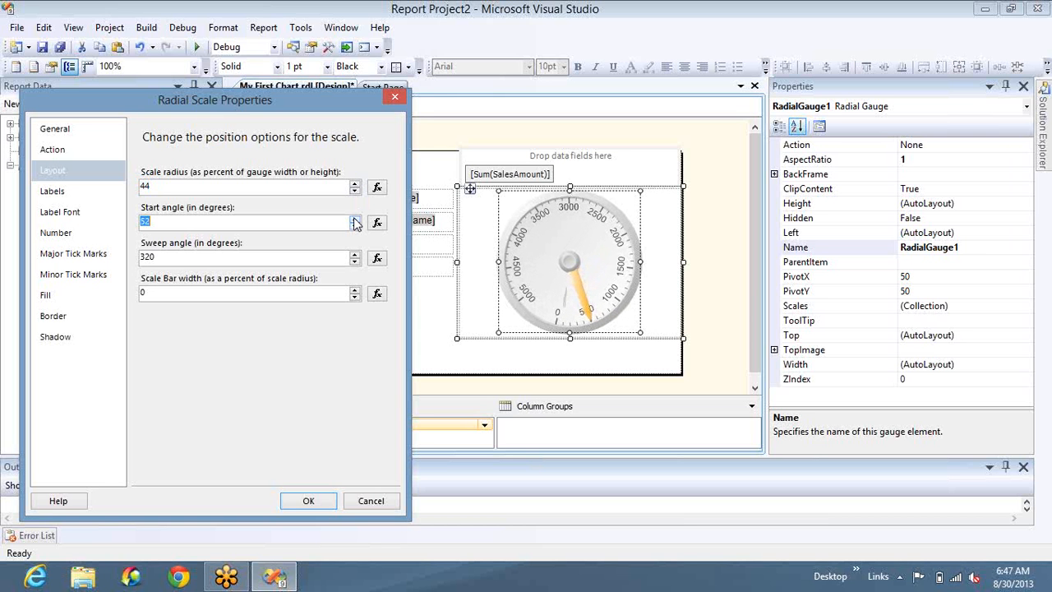
double_click(355, 219)
click(354, 219)
click(355, 220)
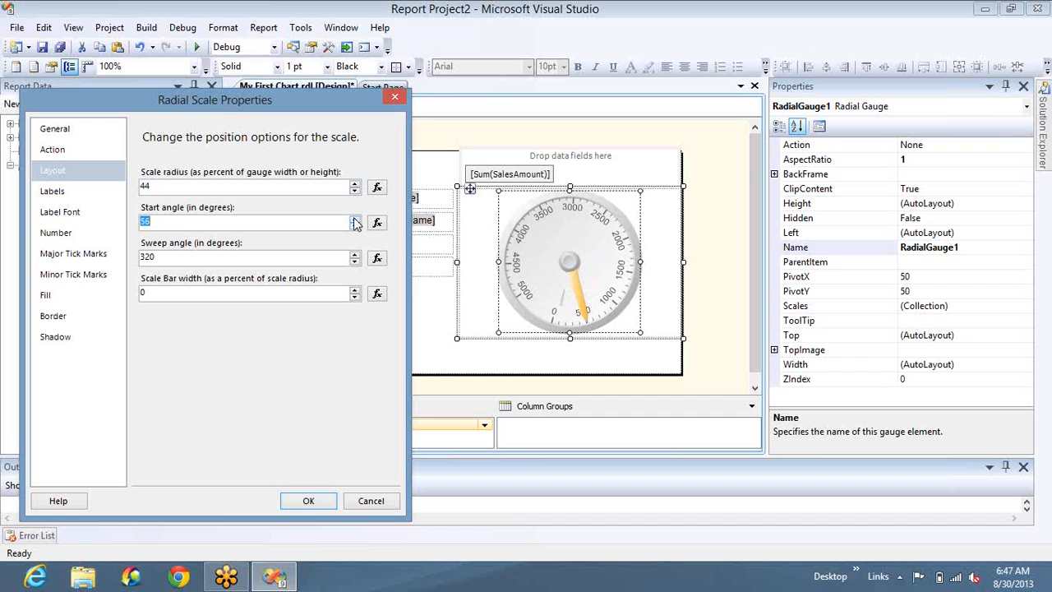
triple_click(354, 220)
triple_click(354, 220)
triple_click(354, 220)
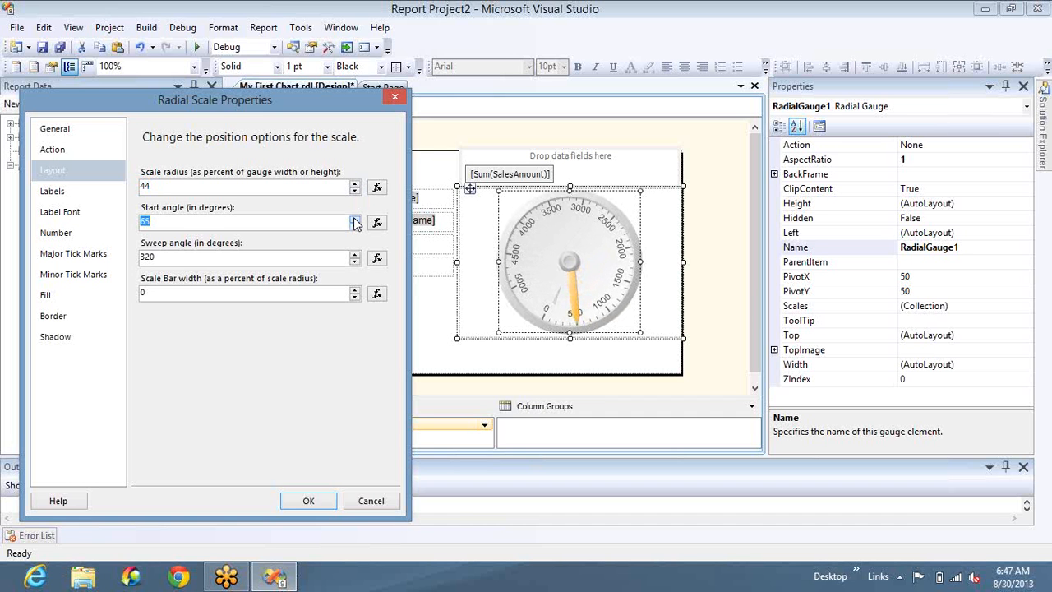
double_click(354, 219)
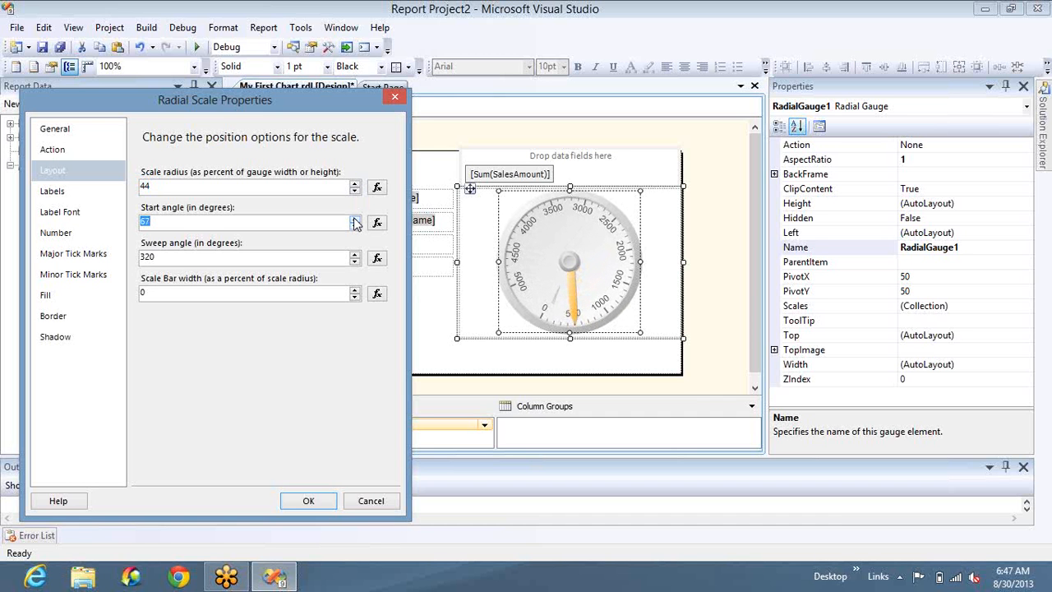
double_click(355, 219)
double_click(355, 219)
click(354, 220)
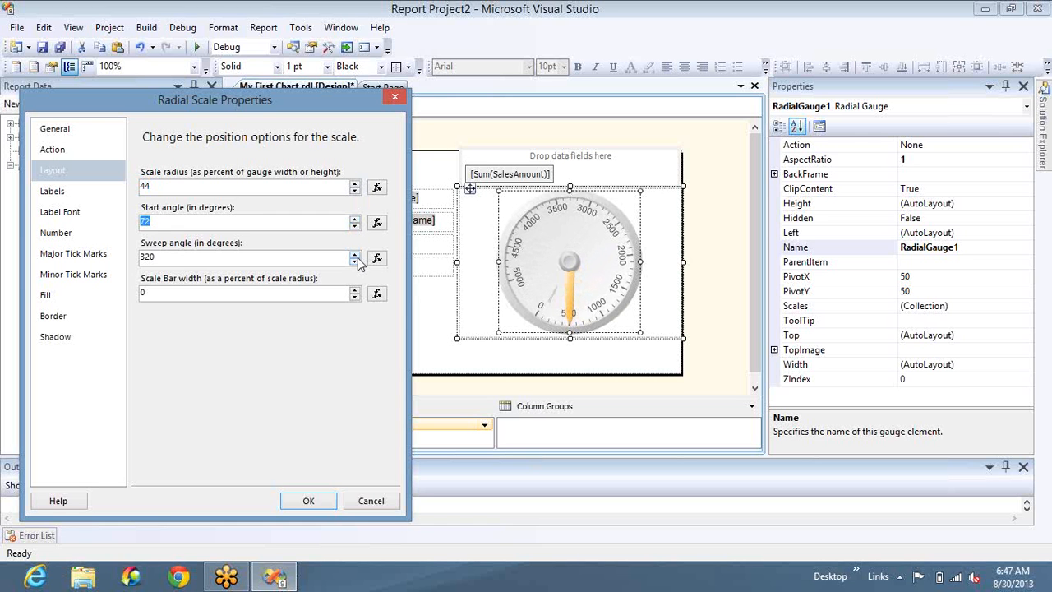
- Try increasing the radial scale's sweep angle to 360 degrees
triple_click(357, 256)
triple_click(357, 257)
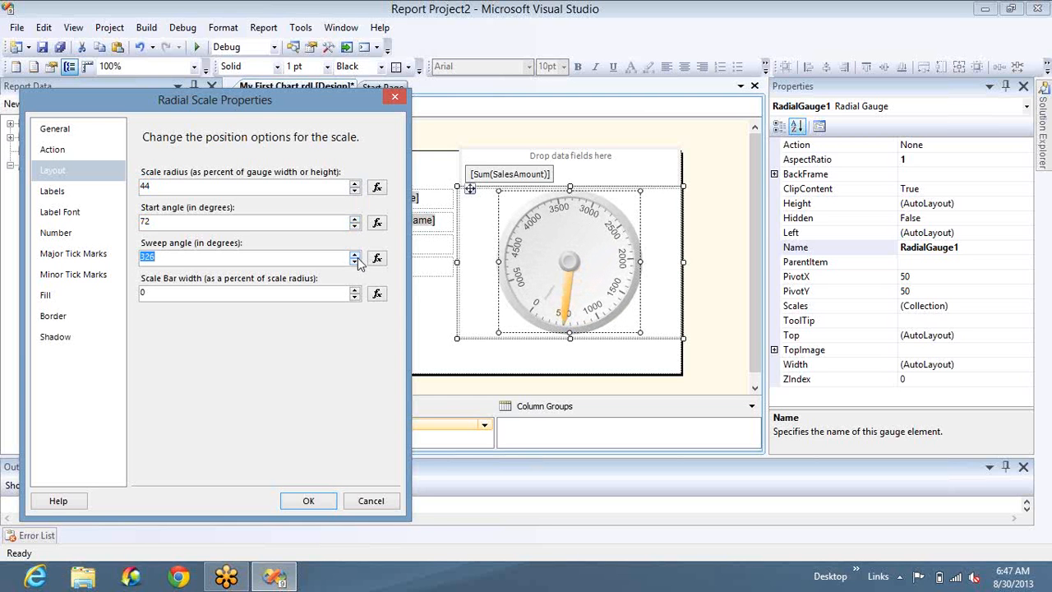
triple_click(358, 256)
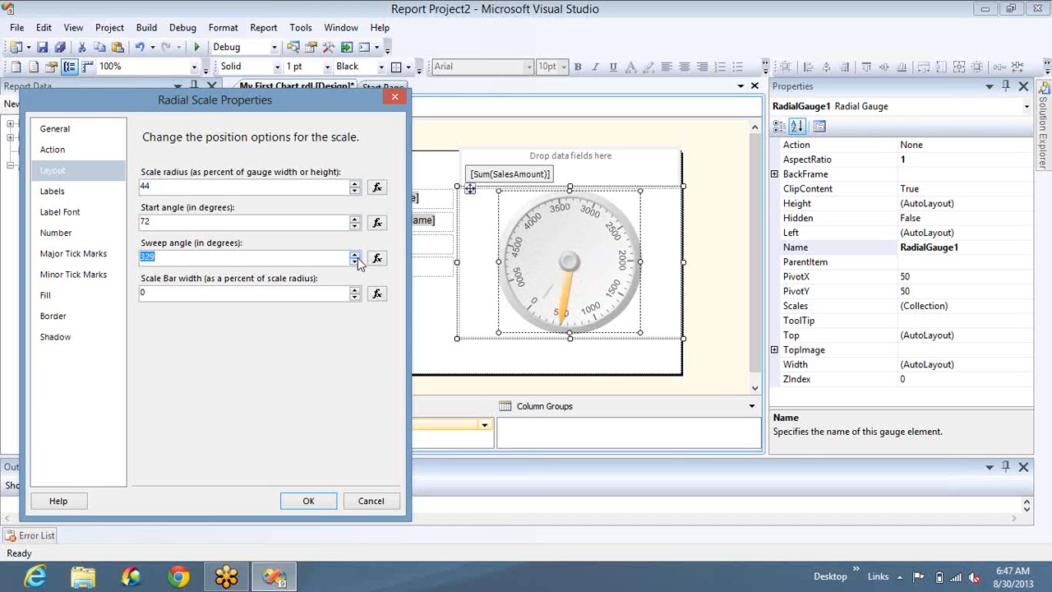
triple_click(357, 257)
triple_click(358, 256)
triple_click(357, 257)
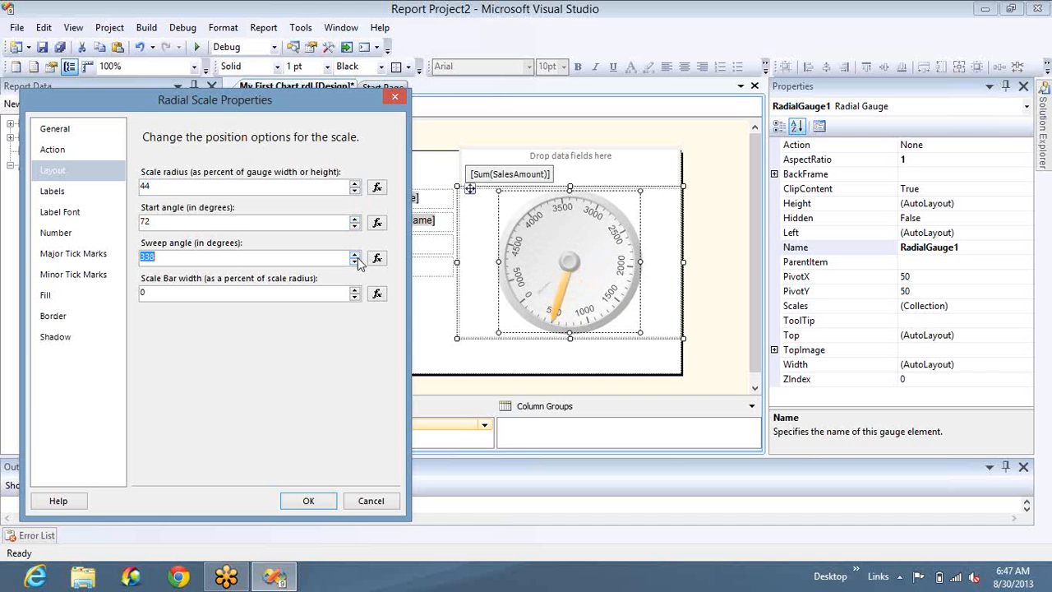
triple_click(357, 256)
triple_click(358, 256)
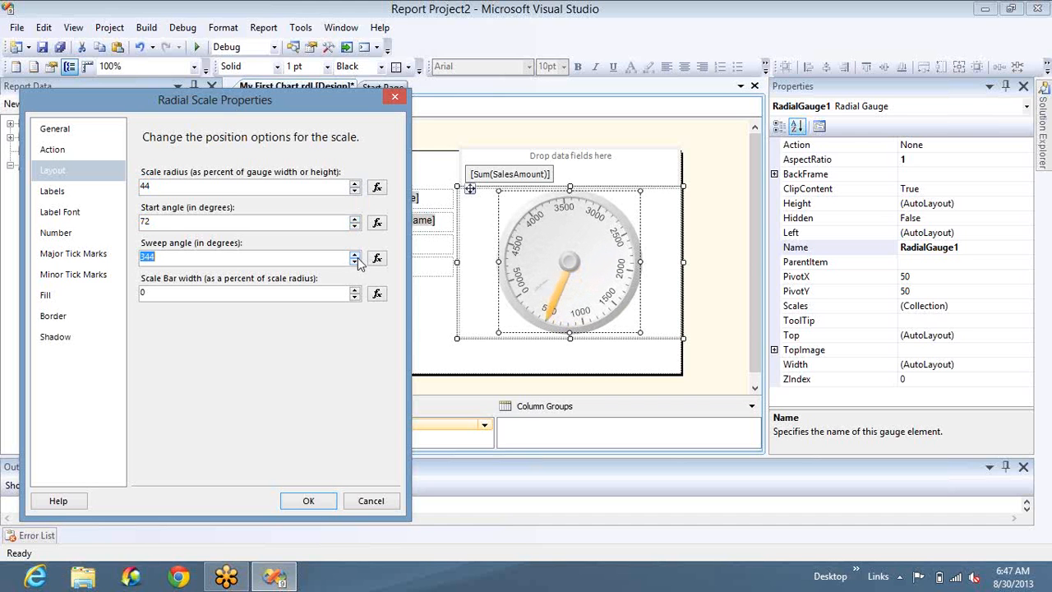
triple_click(357, 257)
triple_click(357, 256)
double_click(358, 256)
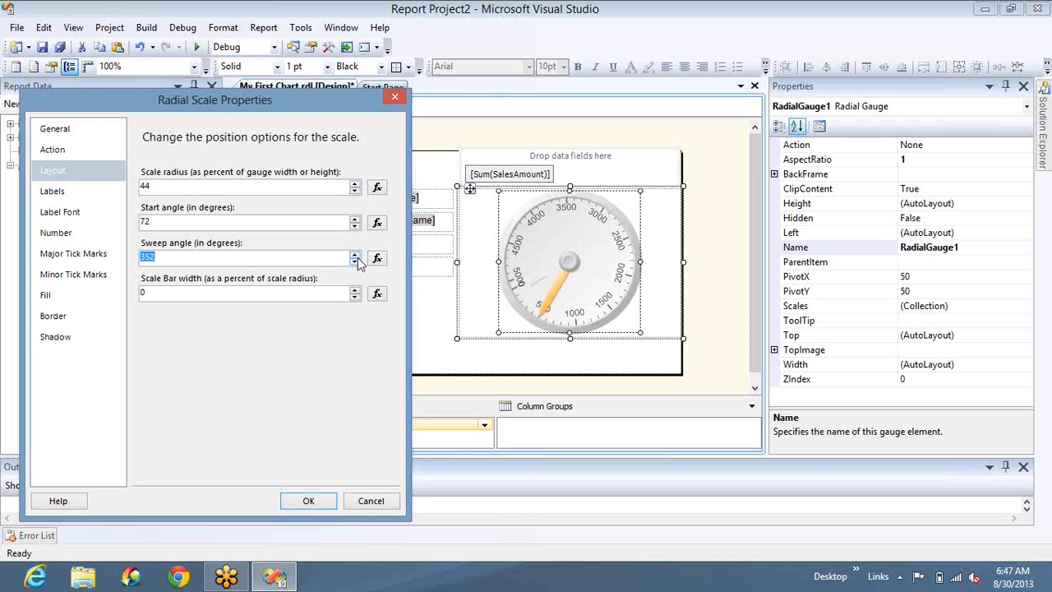
click(358, 256)
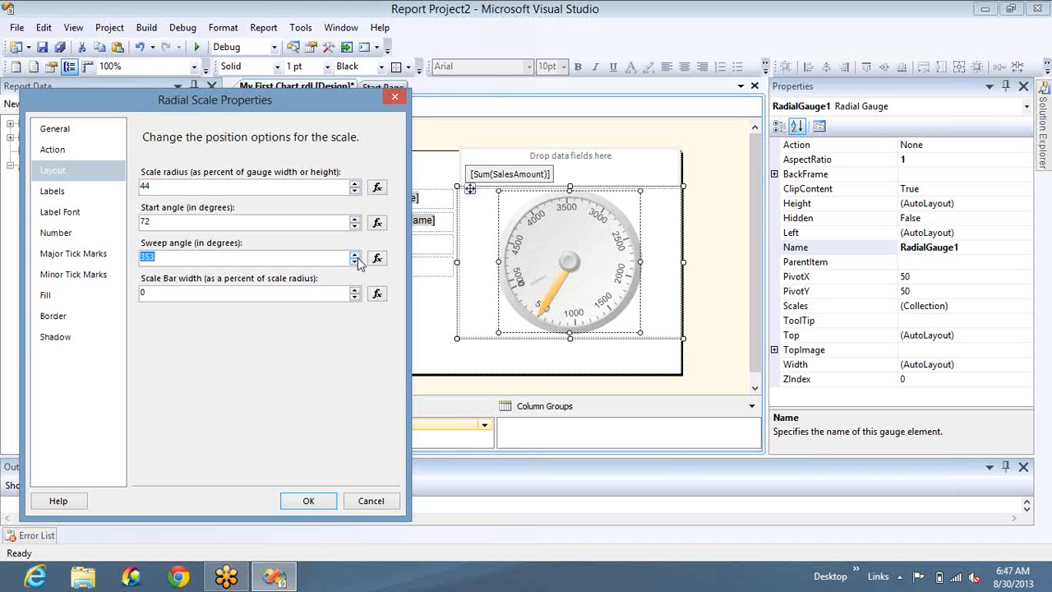
double_click(358, 256)
triple_click(357, 256)
double_click(357, 256)
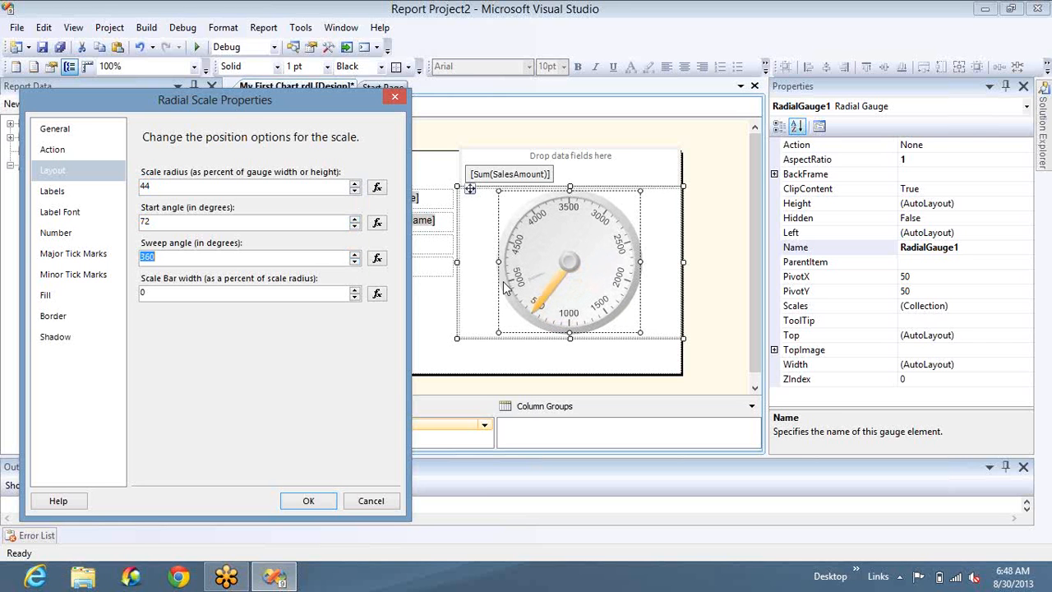
- Reduce the radial scale's sweep angle to 338 degrees
click(356, 262)
click(357, 263)
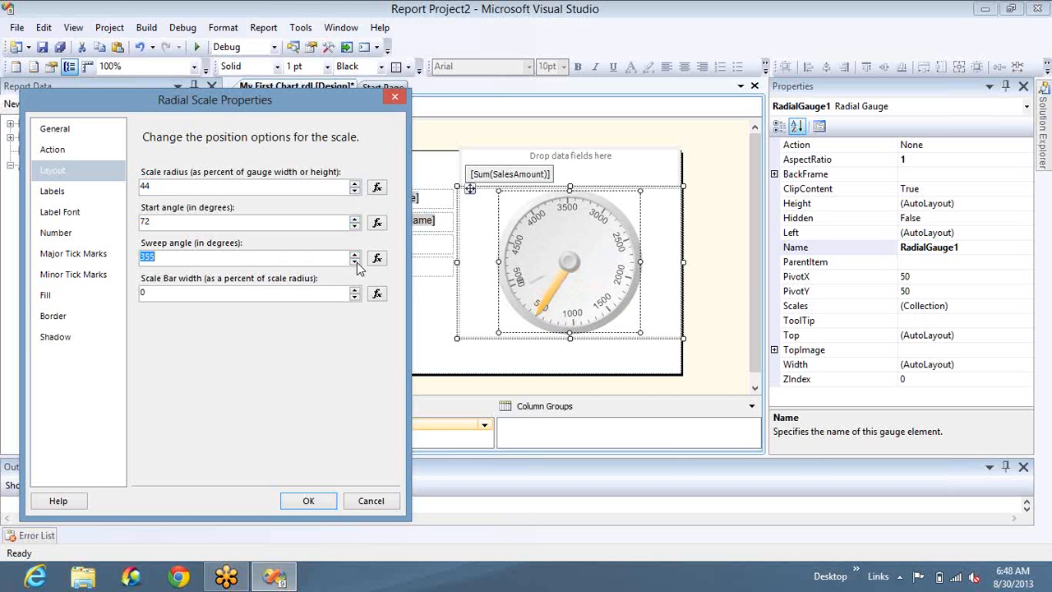
click(357, 262)
click(356, 262)
click(357, 263)
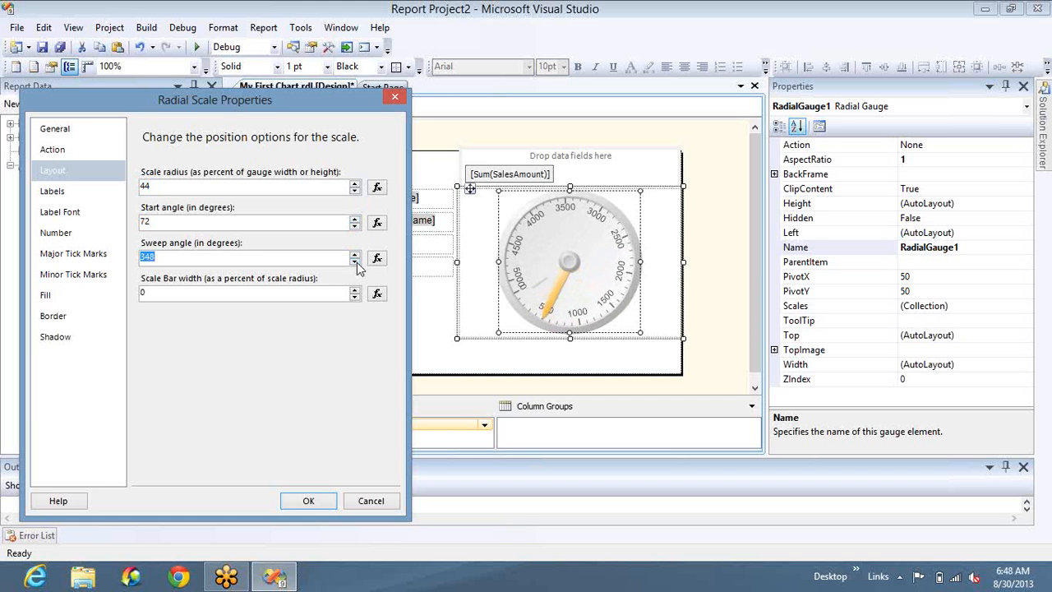
click(357, 263)
click(357, 263)
click(357, 262)
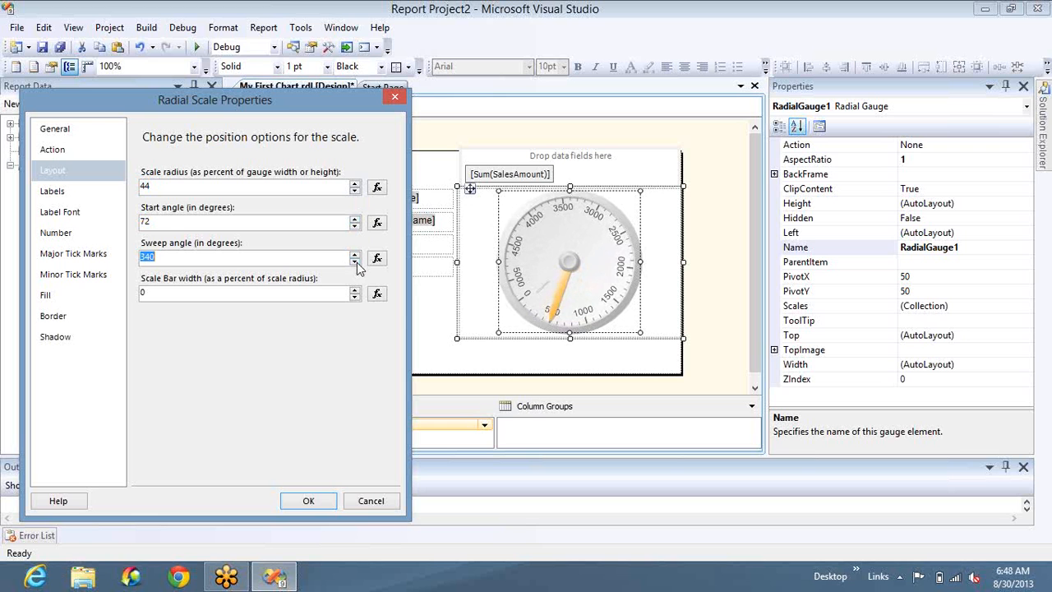
click(357, 262)
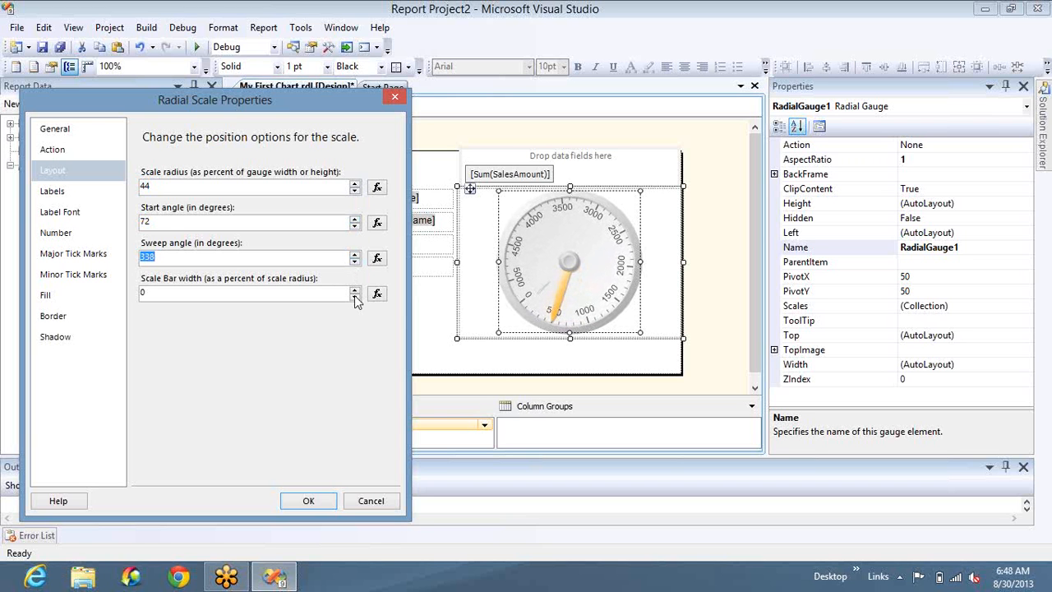
- Try a scale bar width of 22 percent of the scale radius and reduce it to 12 percent
click(355, 297)
click(354, 294)
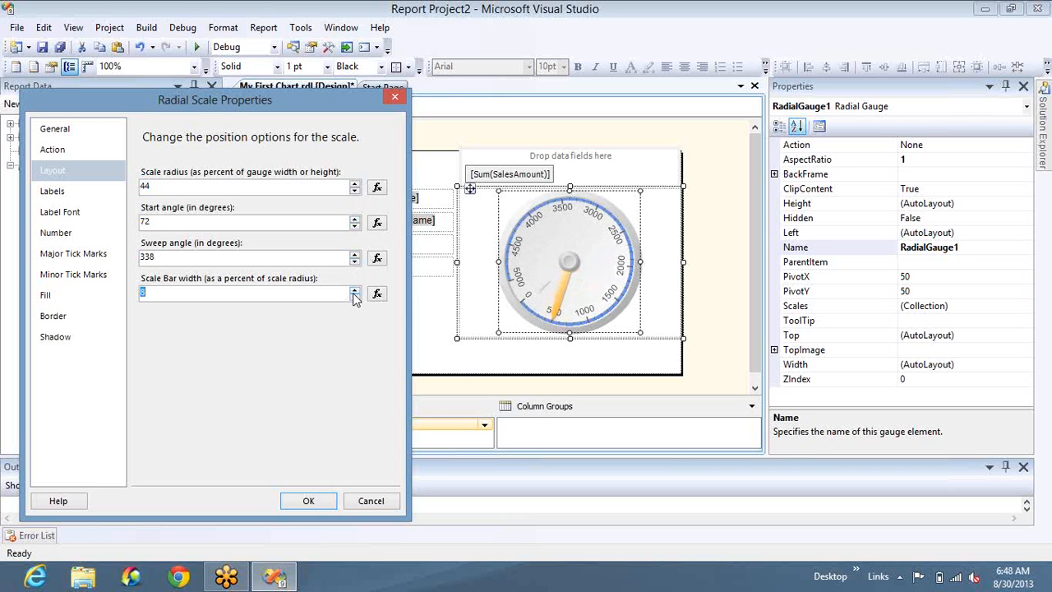
click(354, 294)
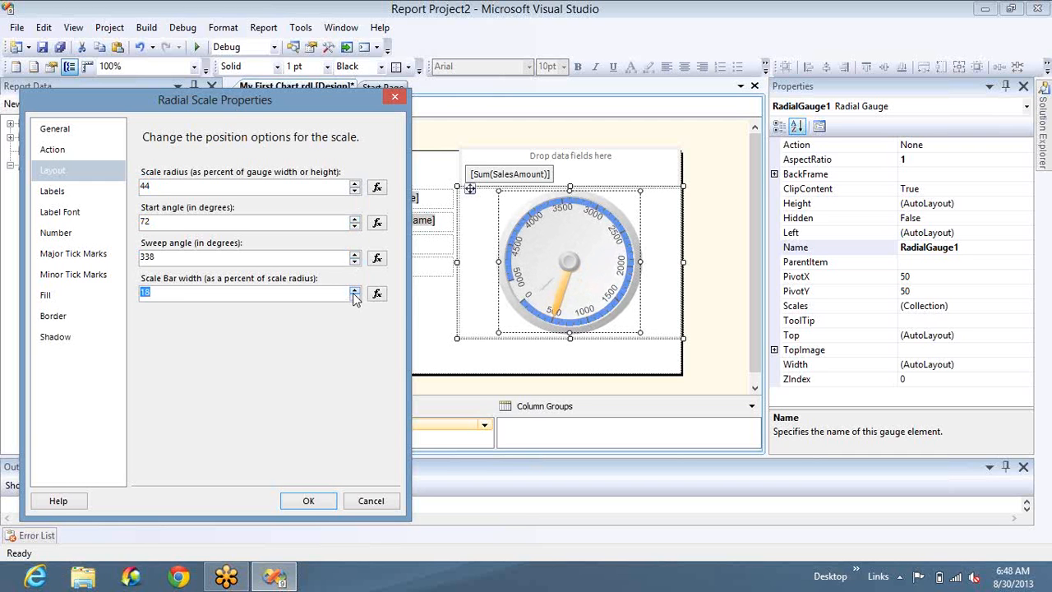
click(355, 294)
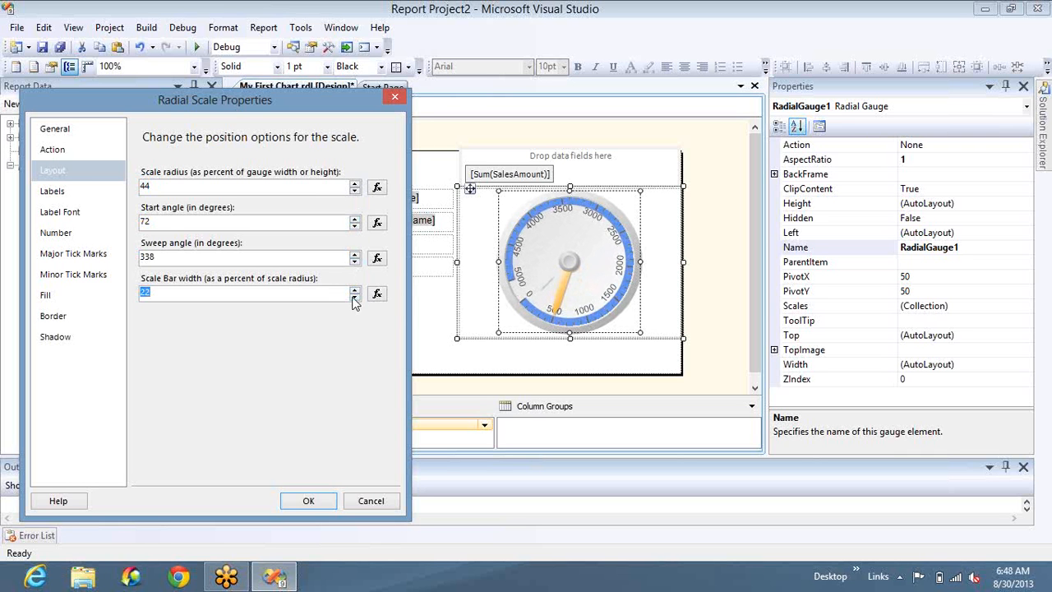
click(355, 300)
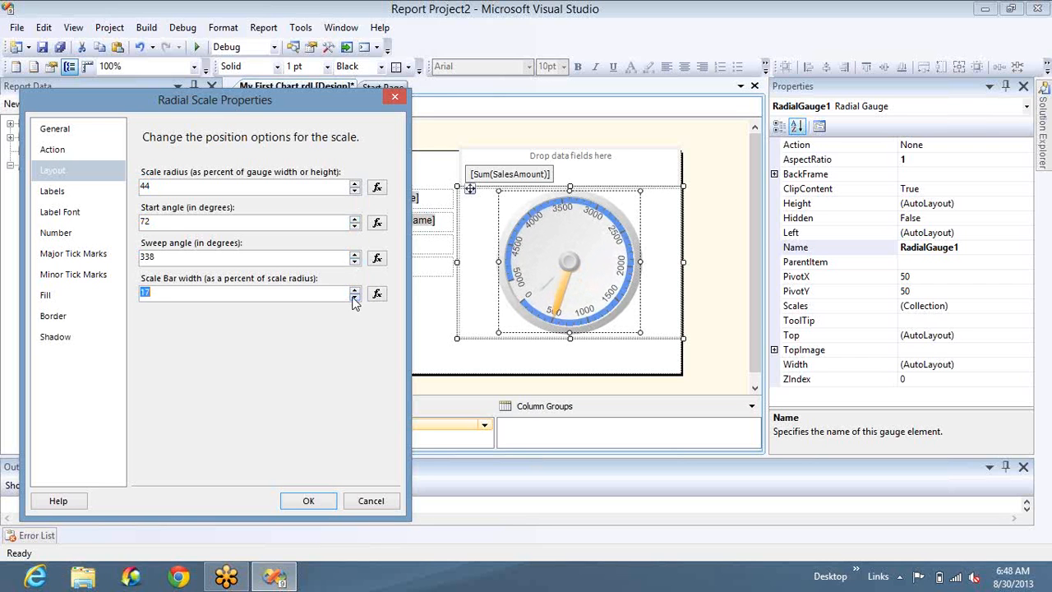
click(354, 299)
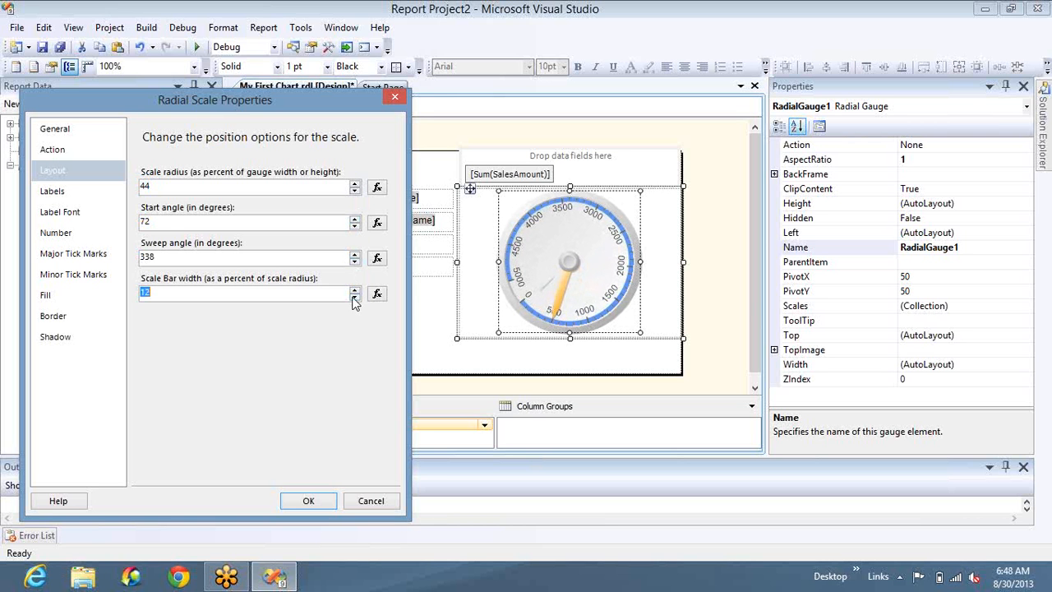
- In the scale's label options, try hiding the labels and toggling the labels at the scale's end, restoring both settings
click(52, 192)
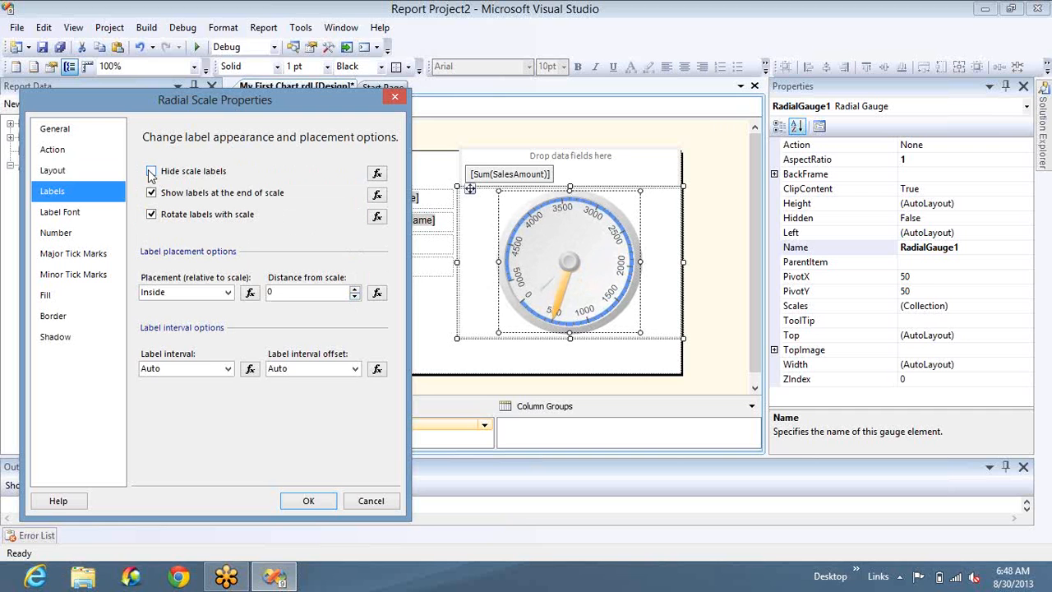
click(152, 173)
click(152, 173)
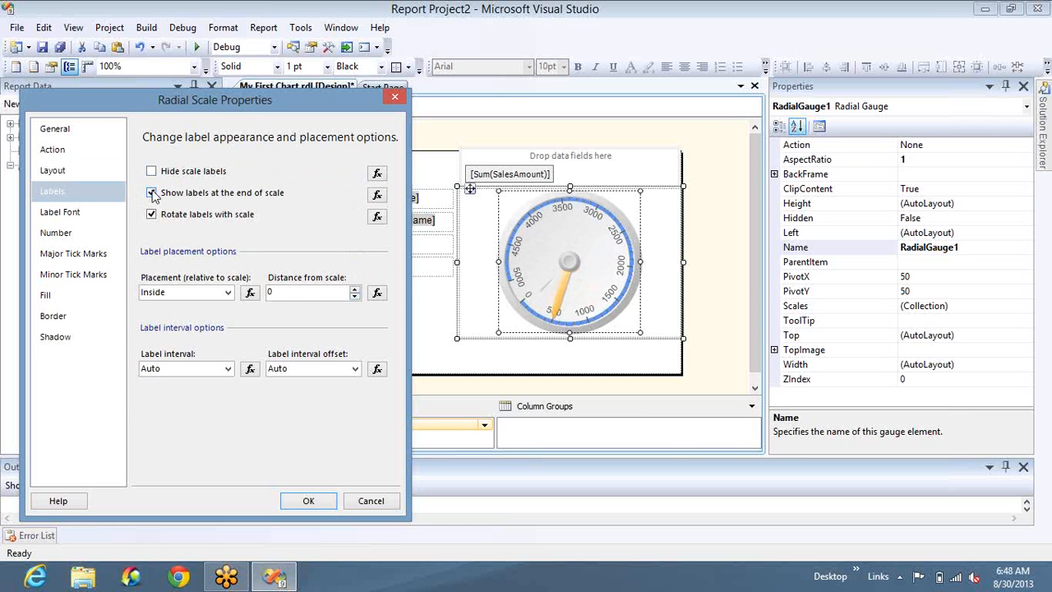
click(152, 193)
click(152, 193)
- Compare the gauge with label rotation turned off and on, leaving the labels rotated with the scale
click(151, 215)
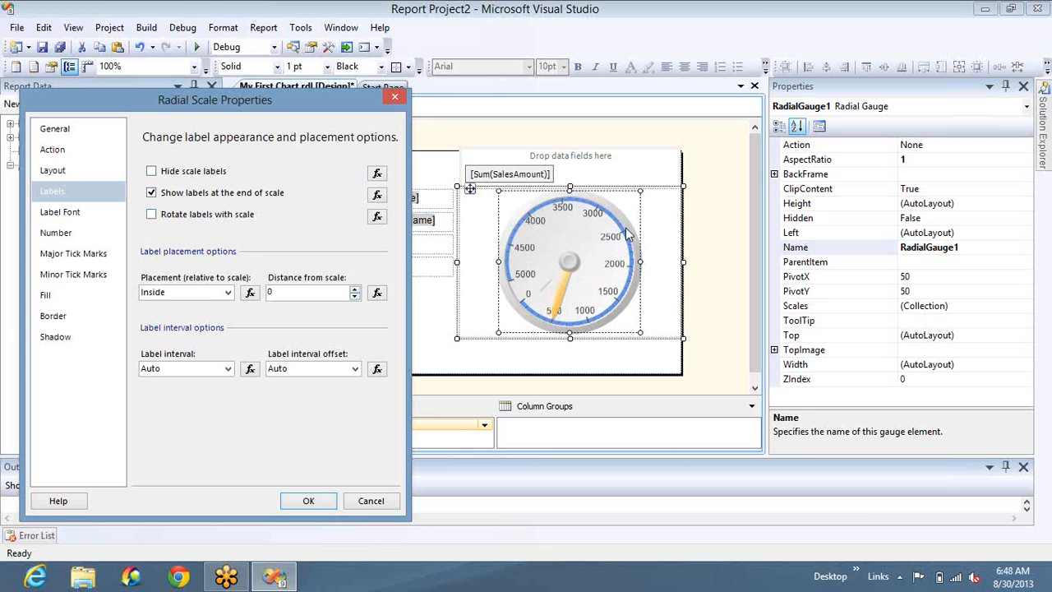
click(152, 214)
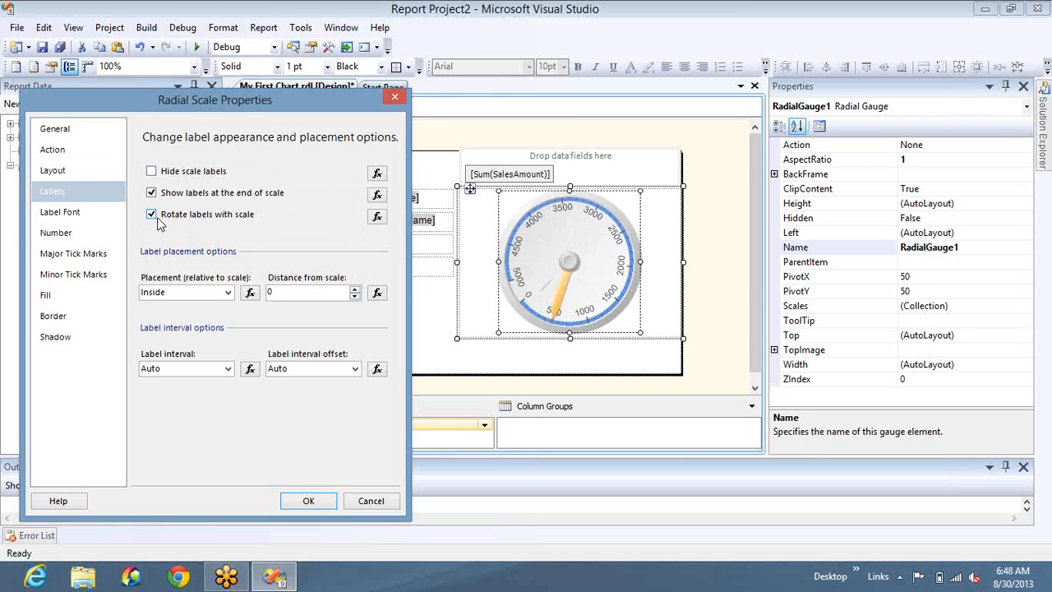
click(152, 214)
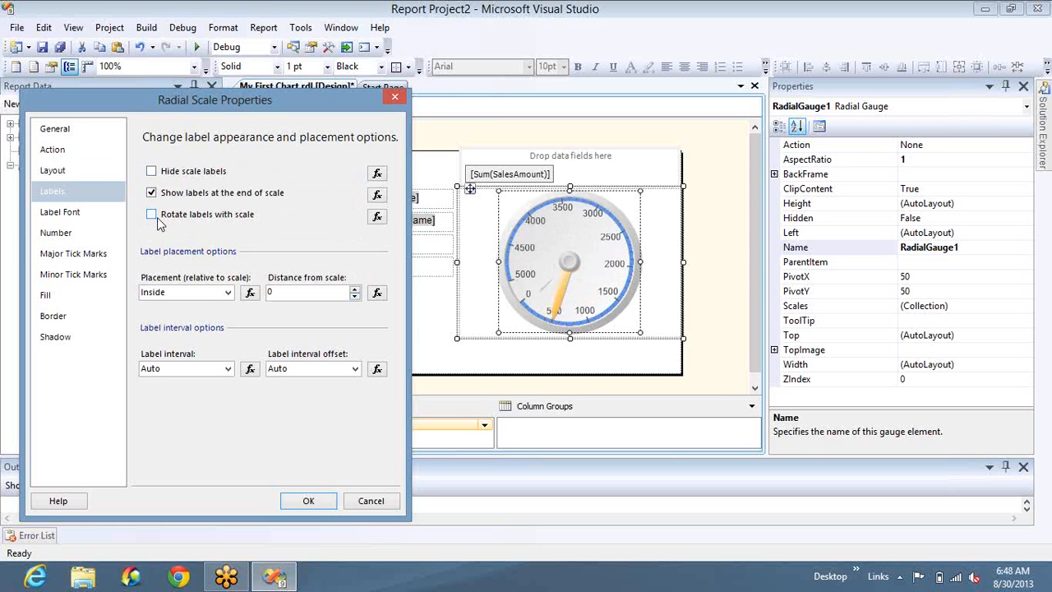
click(152, 214)
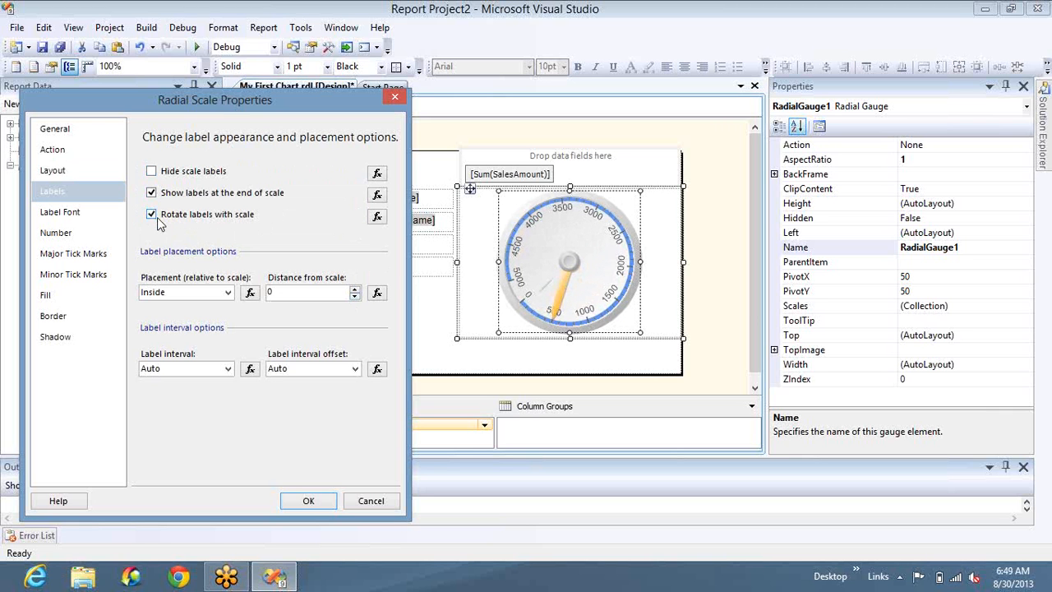
- Try the Cross placement for the scale labels and switch the placement to Outside
click(229, 294)
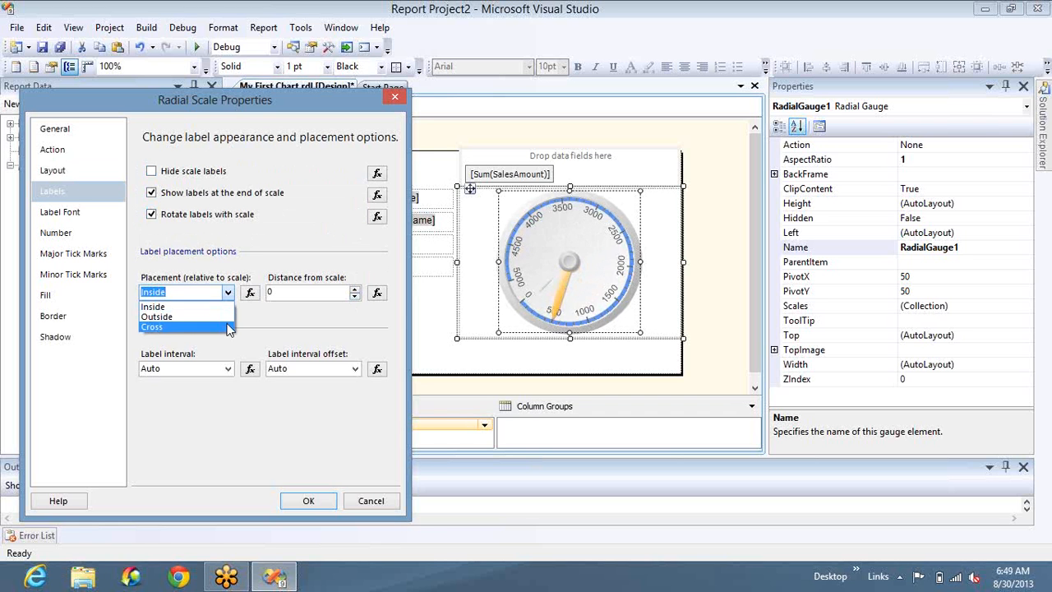
click(229, 327)
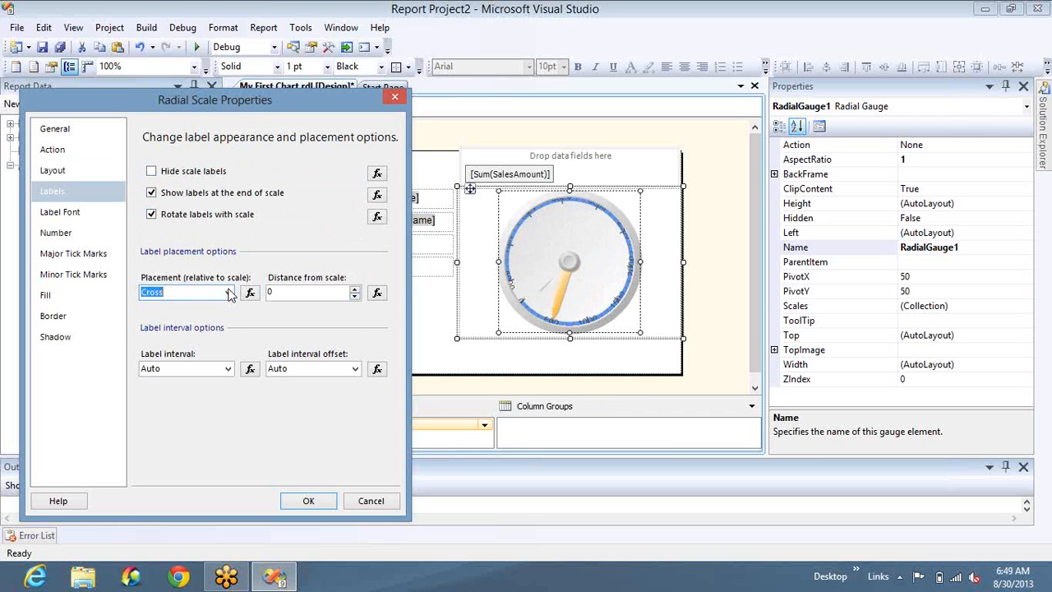
click(229, 293)
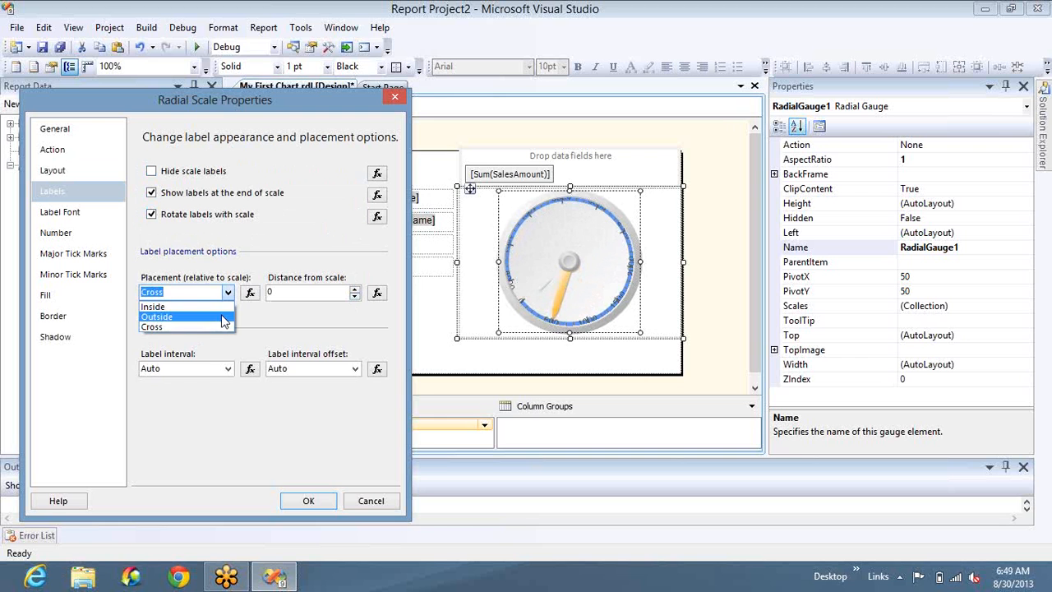
click(222, 318)
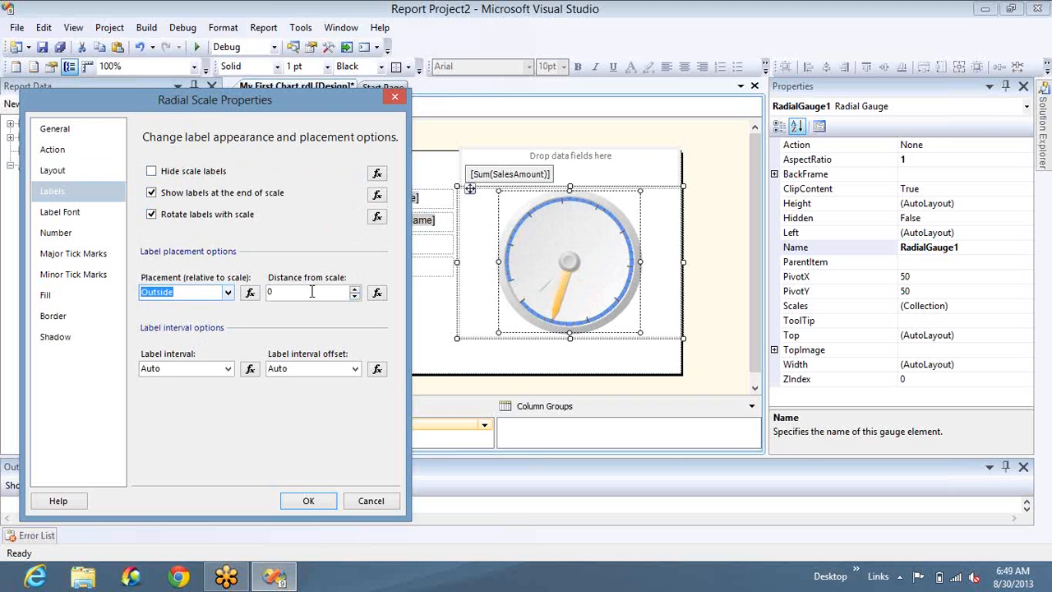
- Set the scale labels' distance from the scale to 10 and their placement to Inside
click(355, 291)
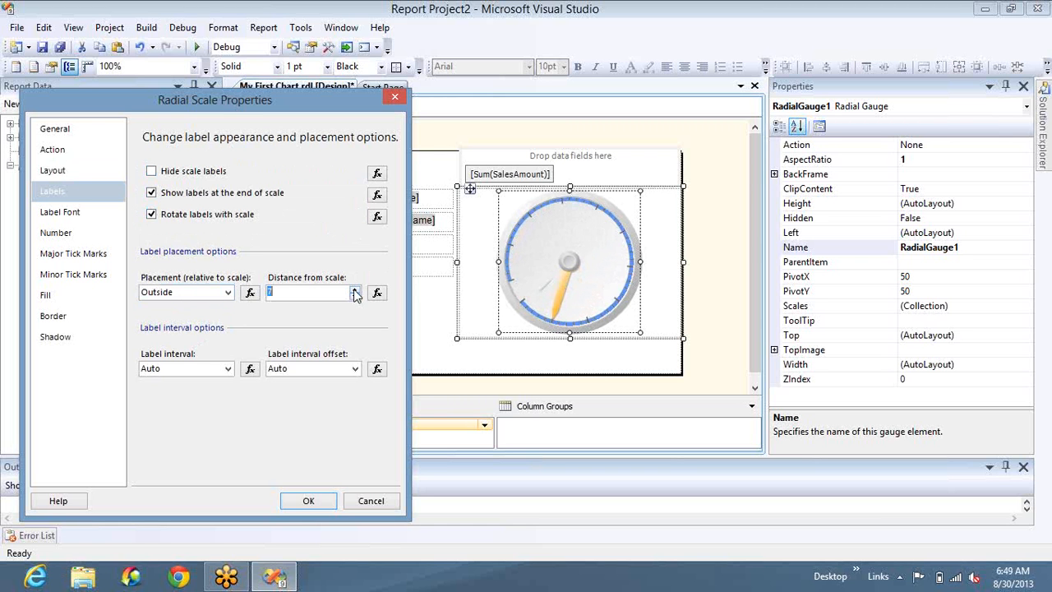
click(355, 291)
click(356, 290)
click(355, 291)
click(228, 294)
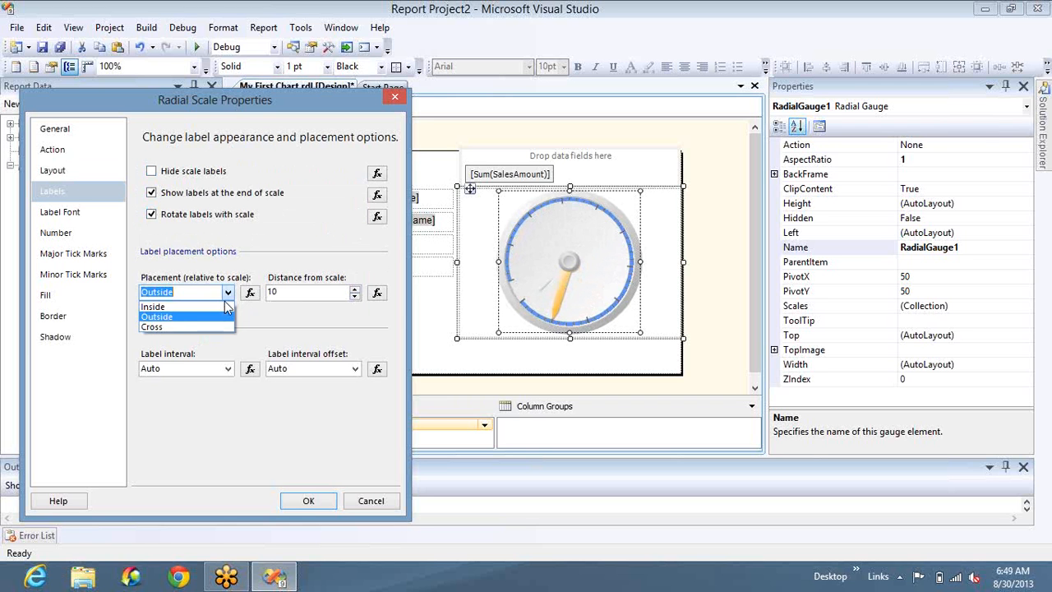
click(227, 307)
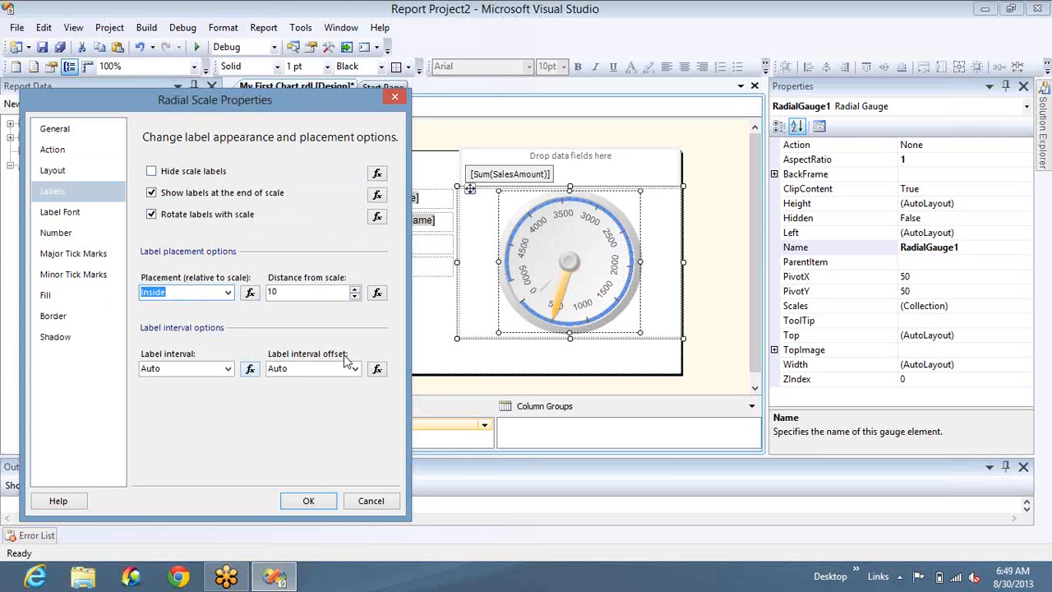
- Try 8pt and 9pt for the scale's label font and set the size to 10pt
click(70, 213)
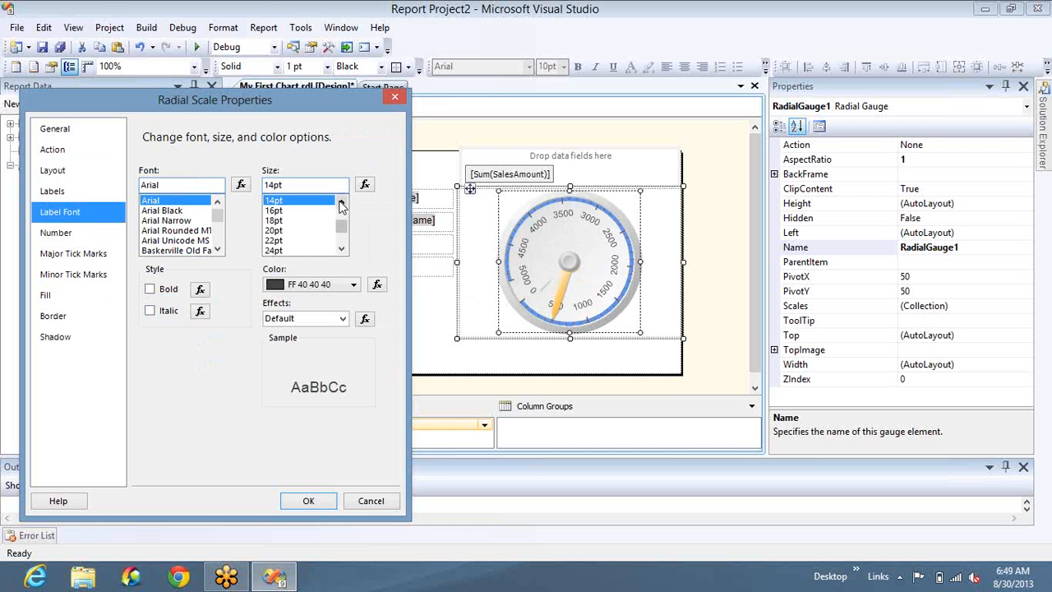
scroll(342, 206, up, 2)
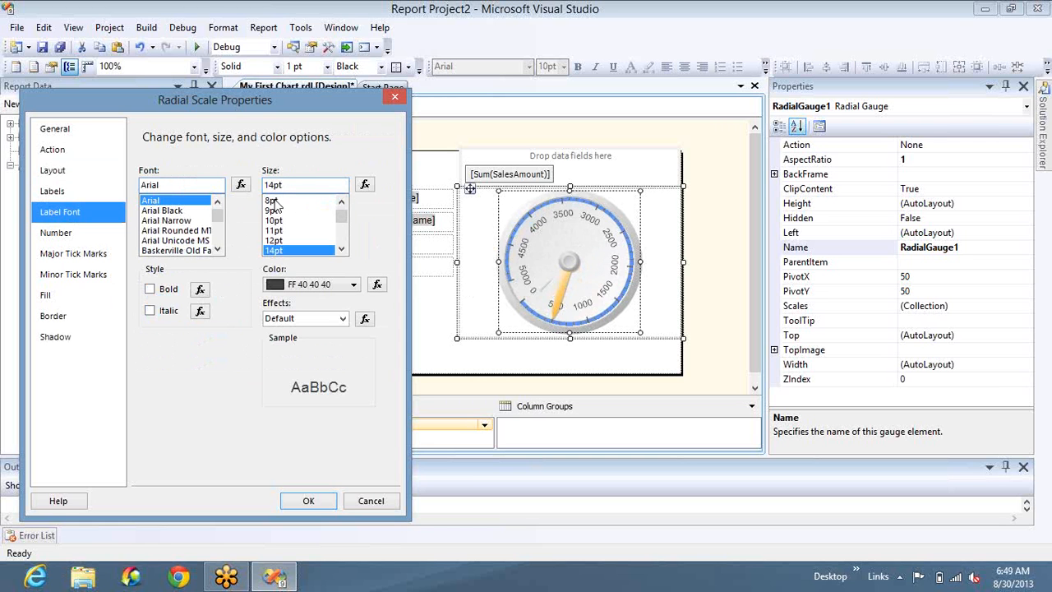
click(272, 201)
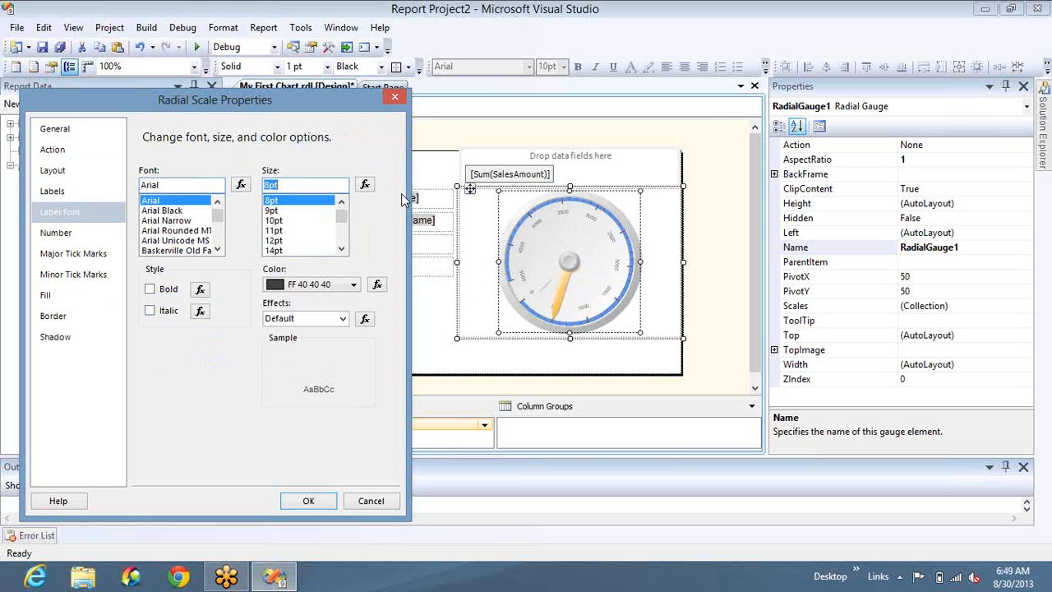
click(277, 212)
click(278, 221)
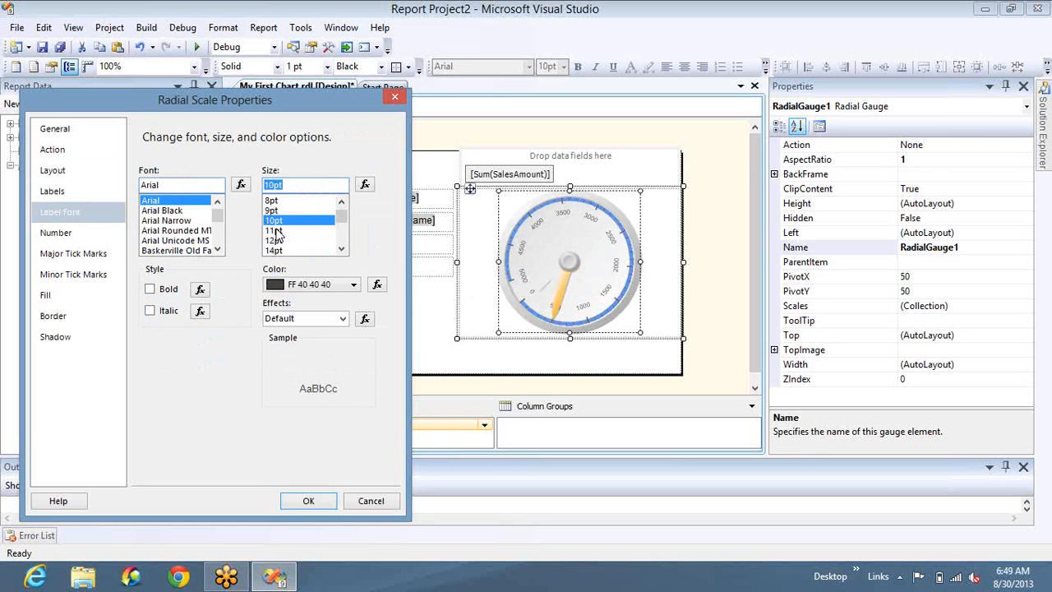
- Reduce the scale labels' distance from the scale to 1
click(56, 194)
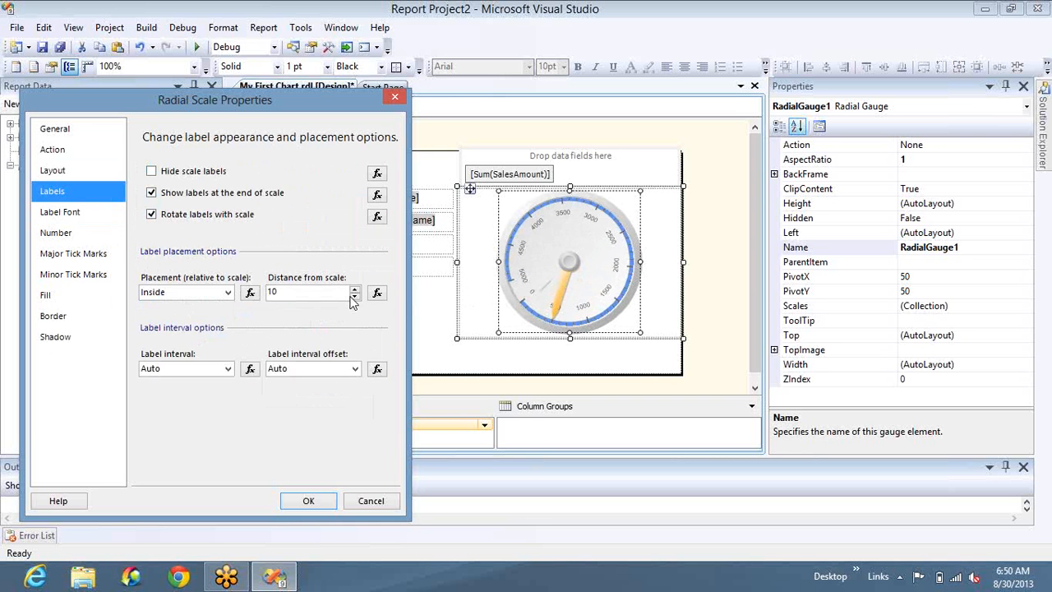
double_click(354, 298)
click(355, 297)
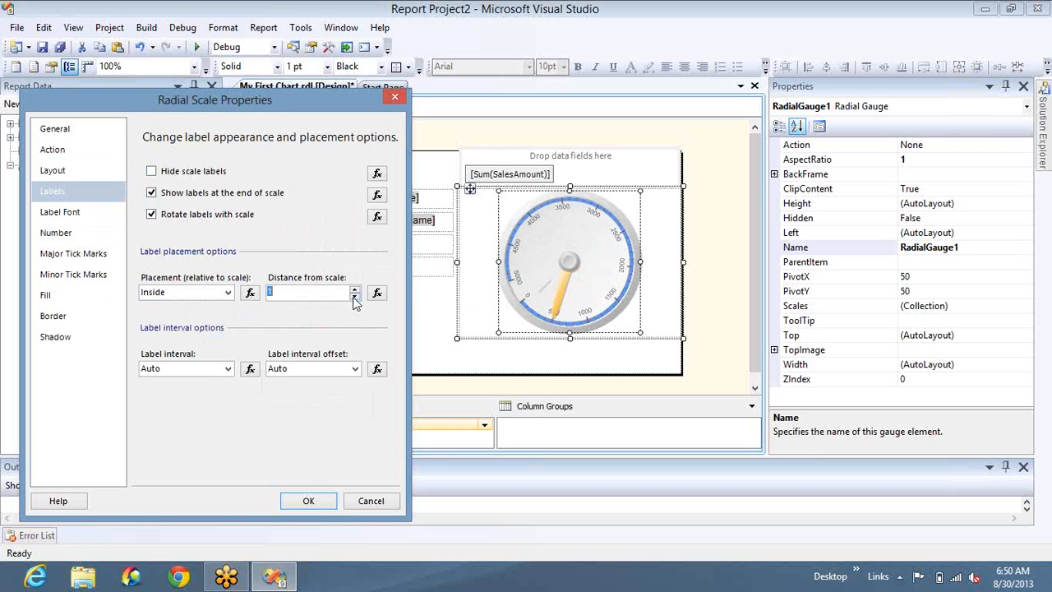
- Make the scale's label font bold and try the italic style on and off
click(111, 233)
click(78, 207)
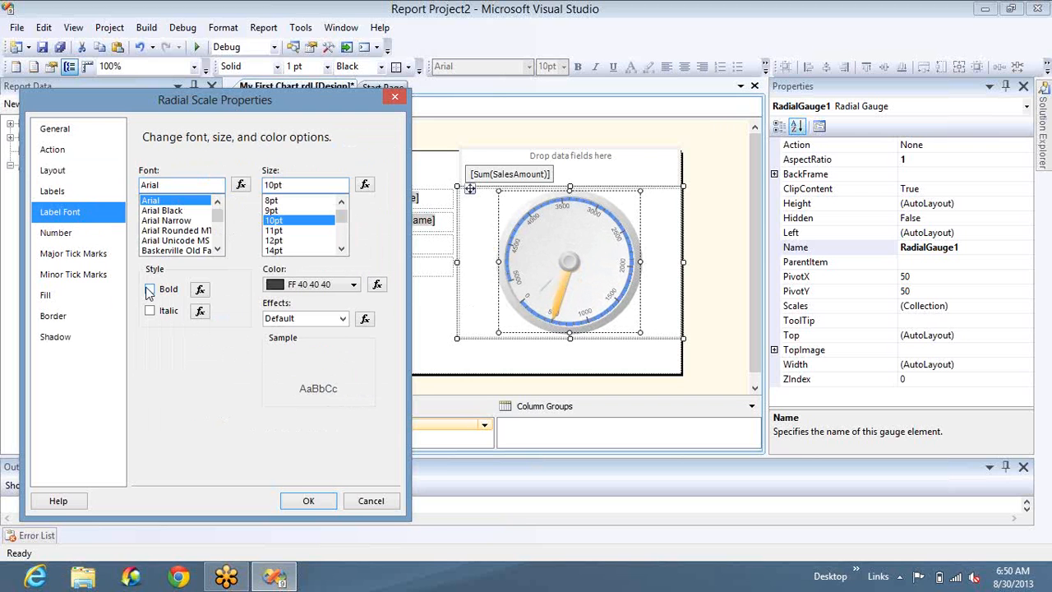
click(150, 290)
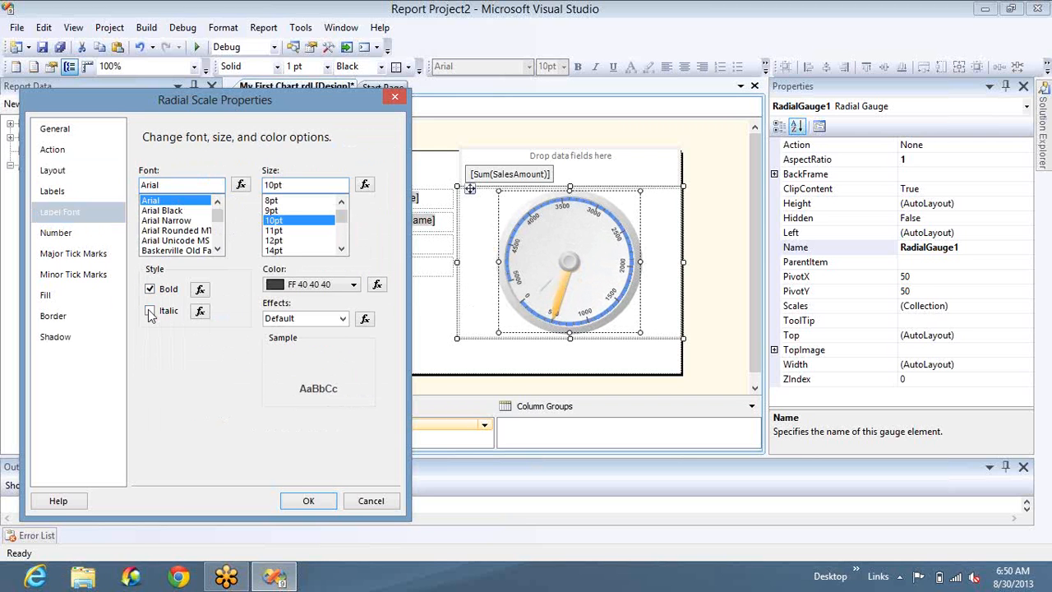
click(150, 312)
click(150, 312)
- Format the scale labels as Number with 0 decimal places and a 1000 separator
click(62, 234)
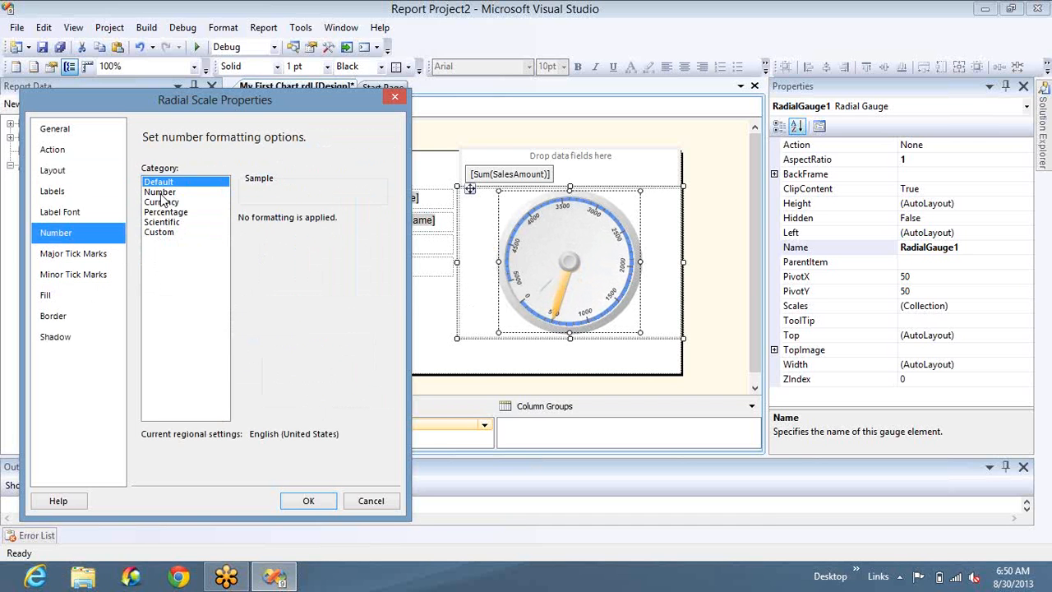
click(161, 193)
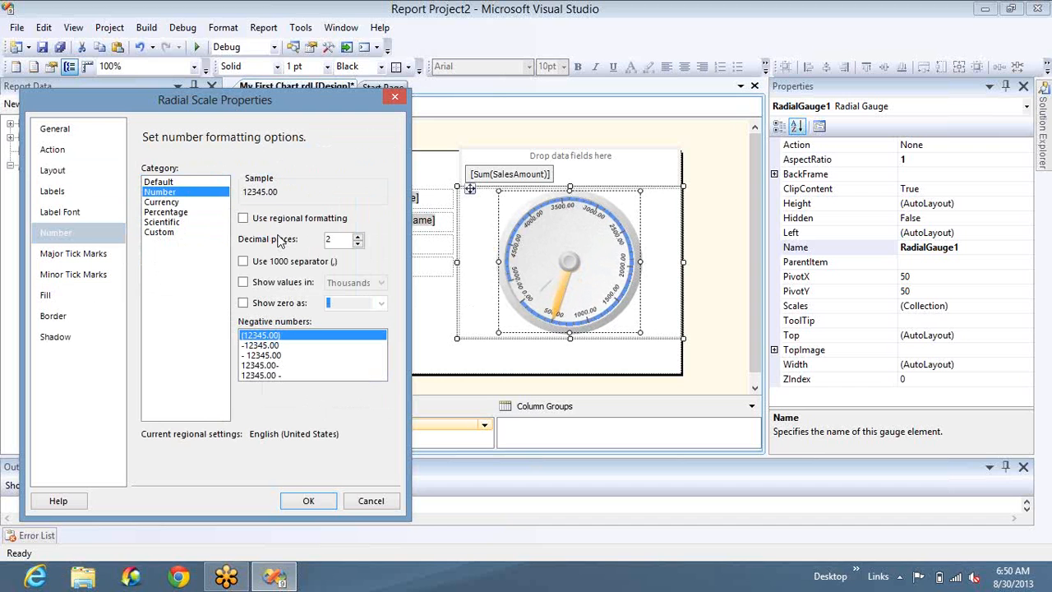
double_click(359, 245)
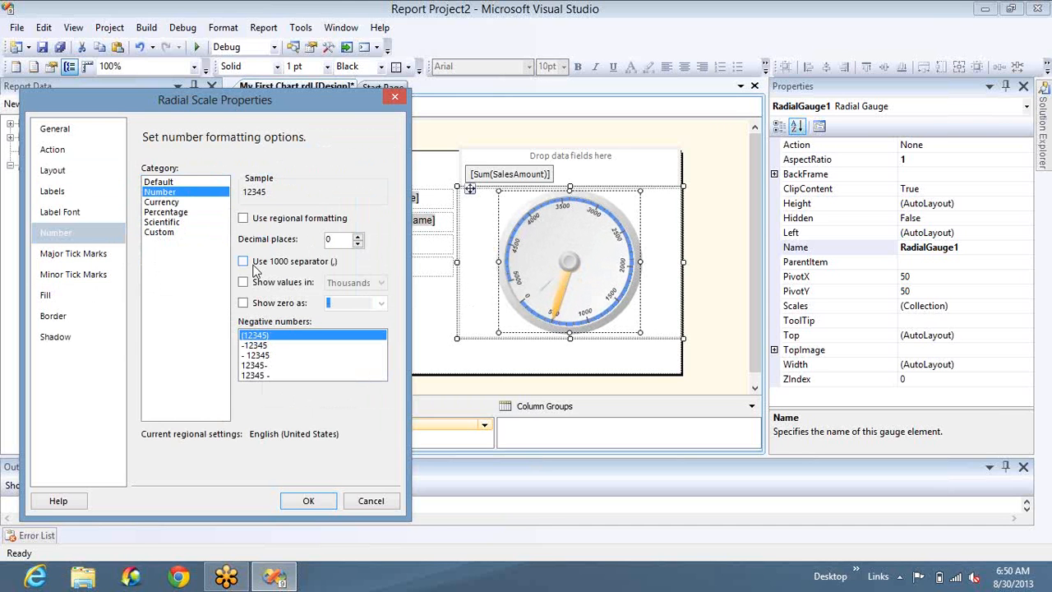
click(264, 262)
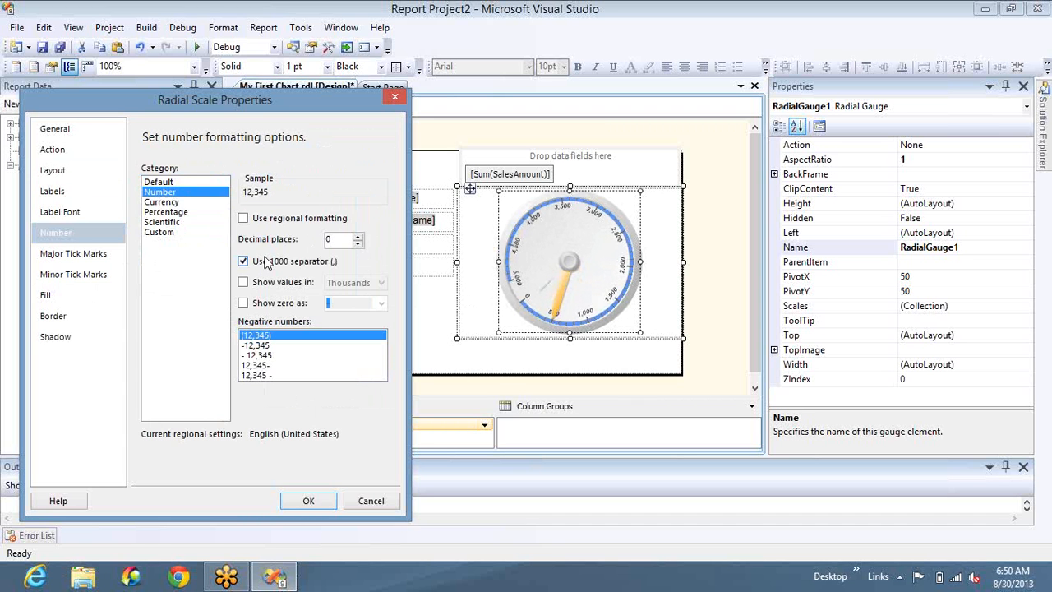
- Try hiding the scale's major tick marks and show them again
click(116, 254)
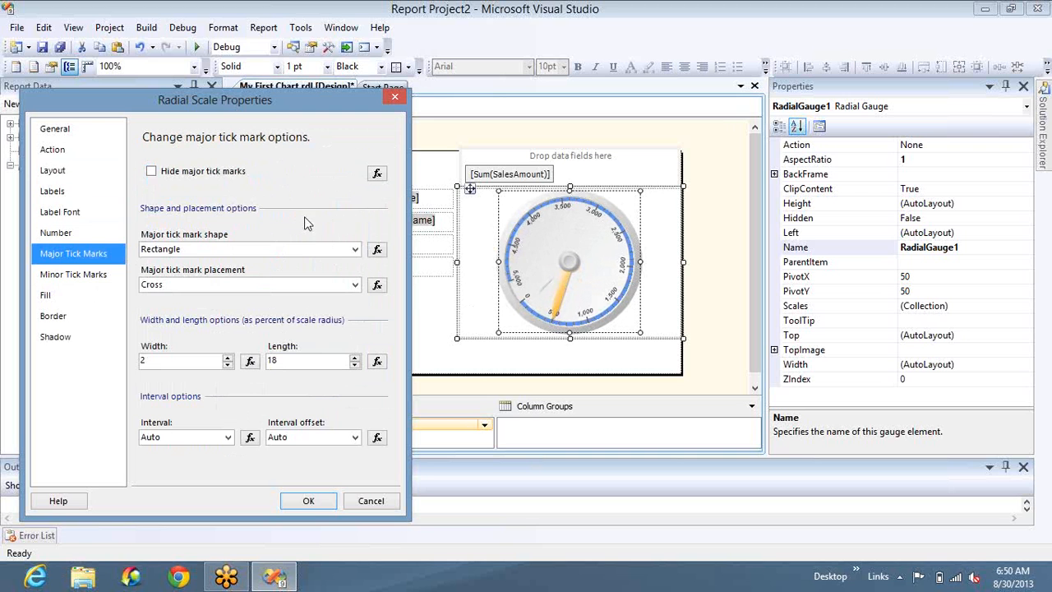
click(152, 173)
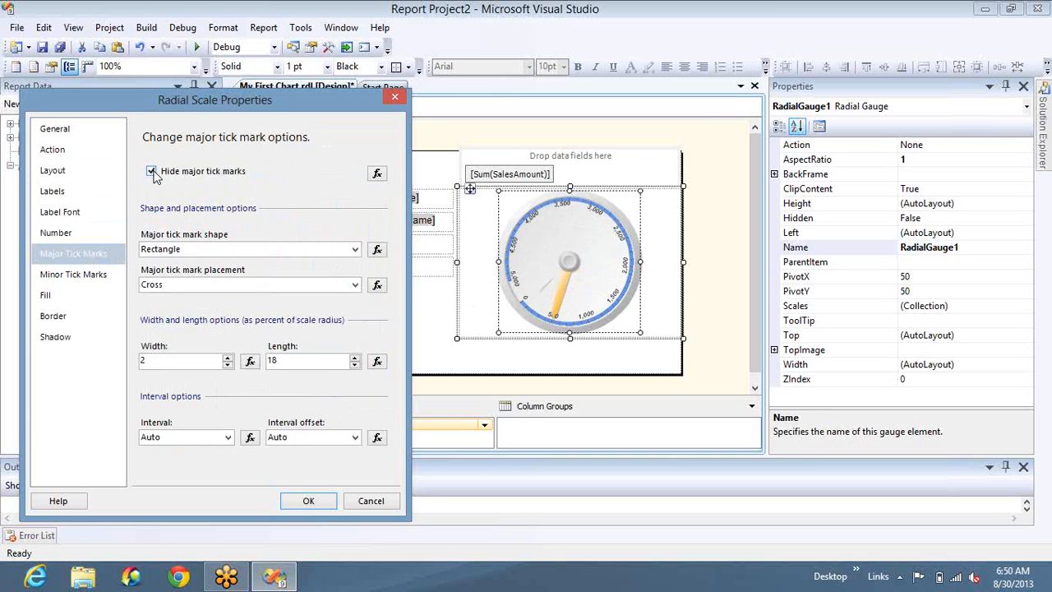
click(152, 172)
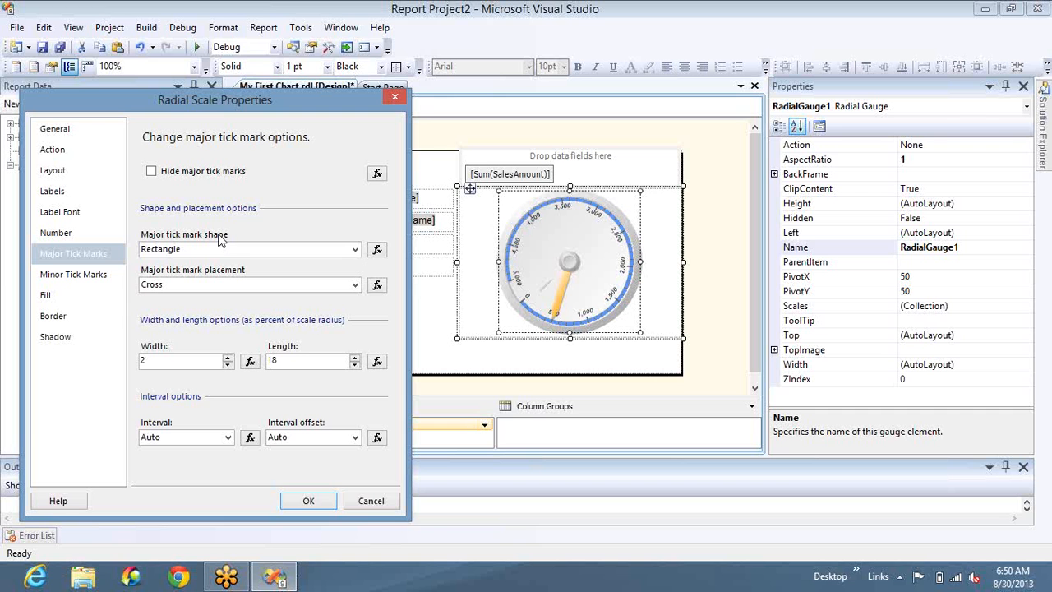
- Try the Triangle, Circle and Diamond shapes for the scale's major tick marks
click(355, 250)
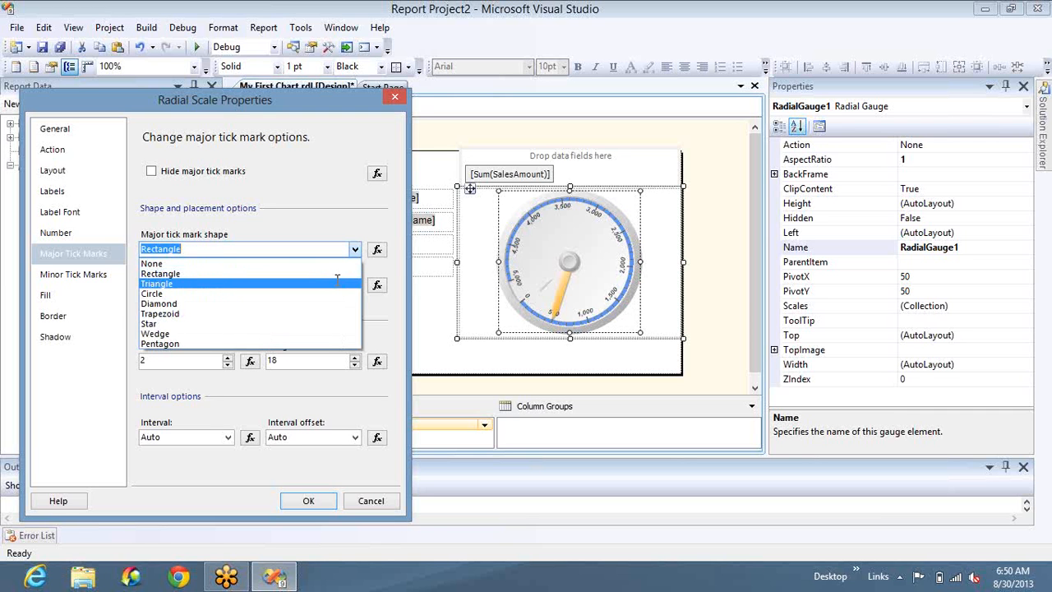
click(337, 282)
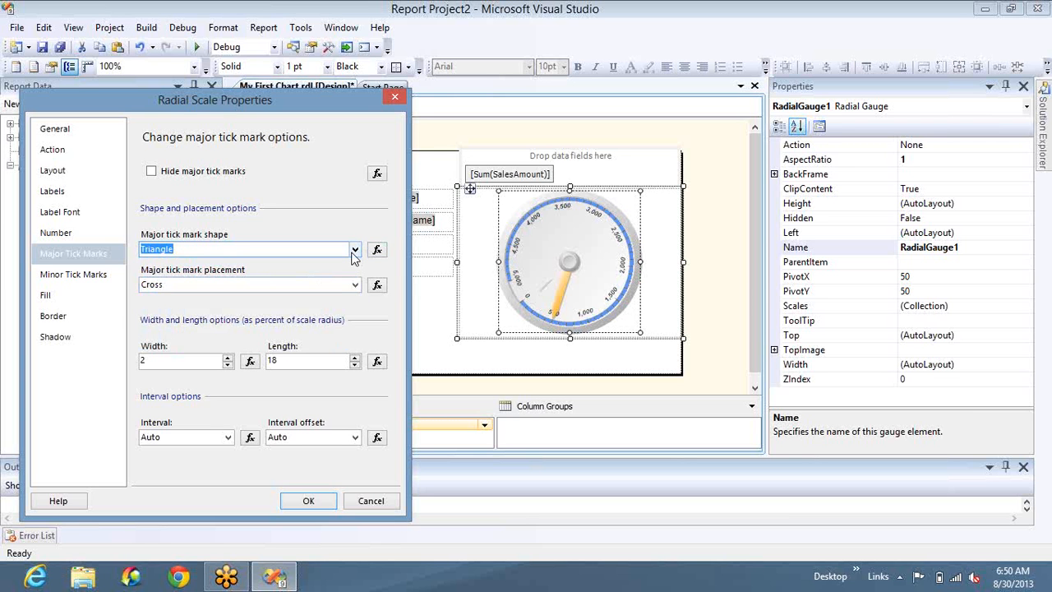
click(353, 251)
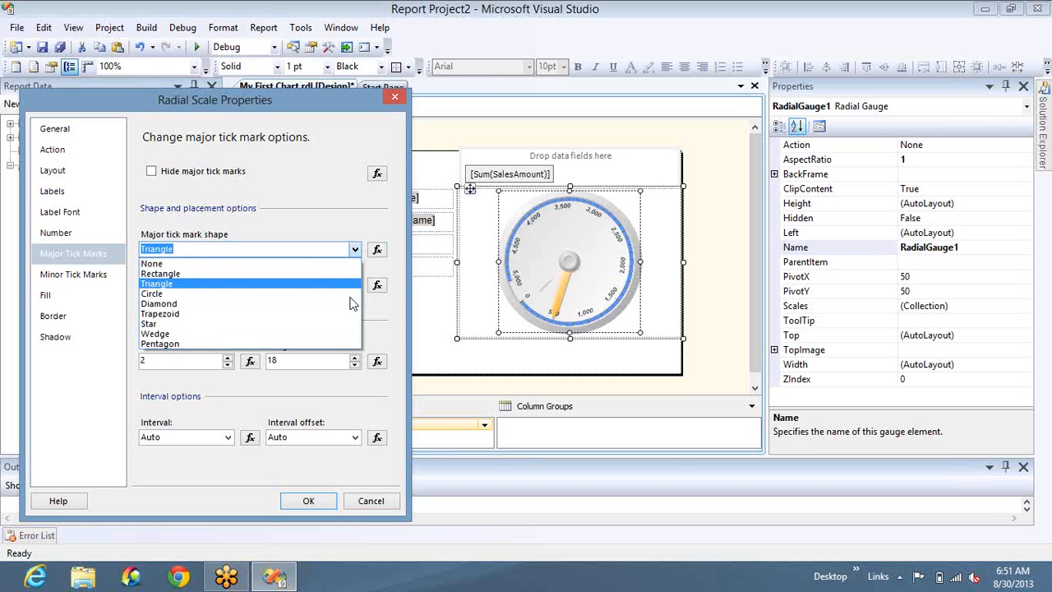
click(351, 295)
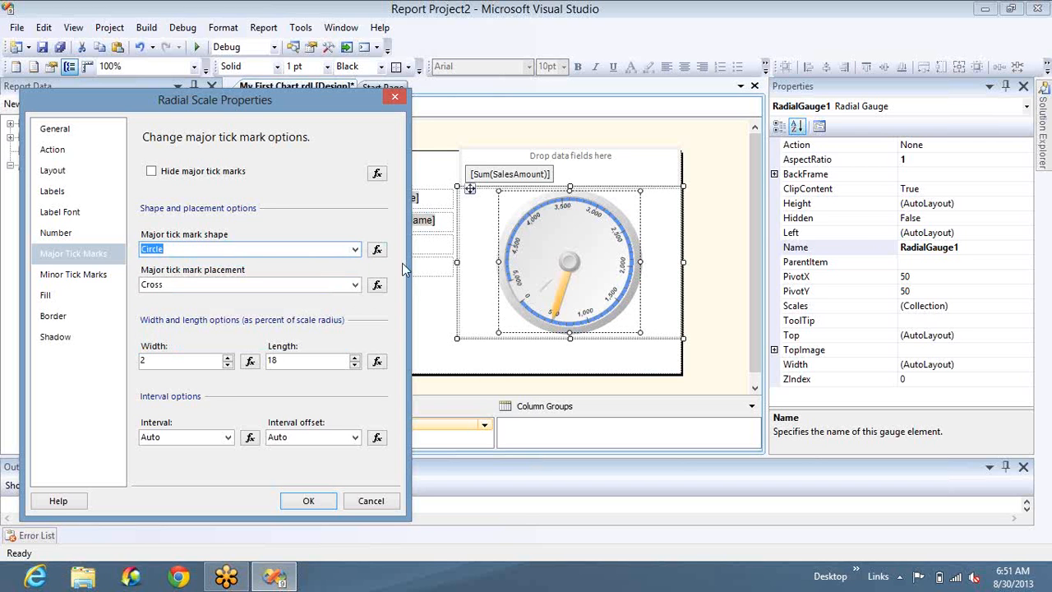
click(356, 250)
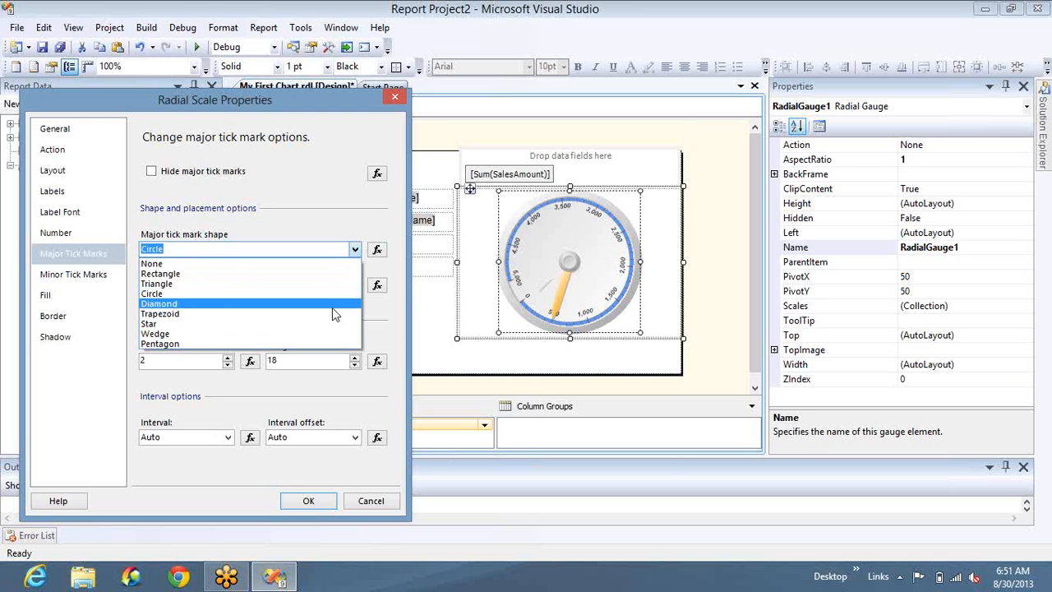
click(332, 306)
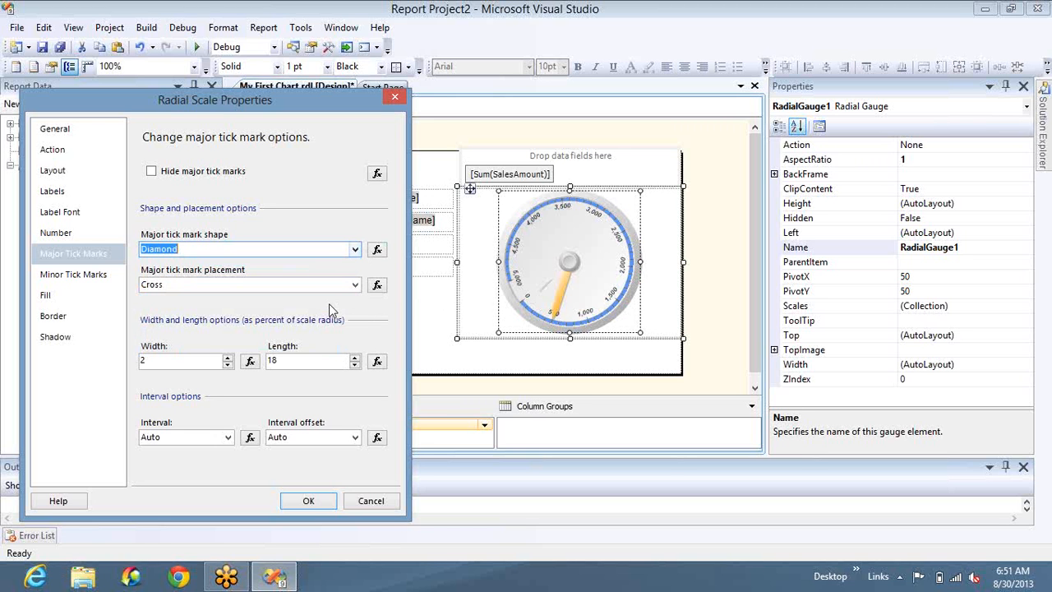
- Increase the major tick marks' width to 17 percent of the scale radius
click(228, 359)
click(228, 359)
click(228, 359)
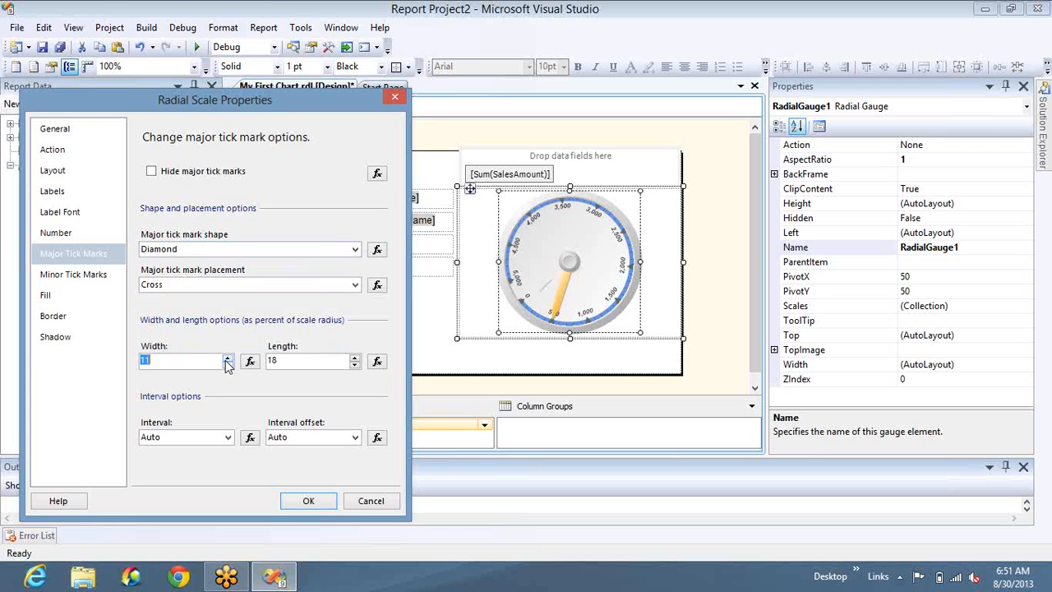
click(227, 359)
- Compare the Circle shape on the widened major tick marks and set their shape to Pentagon
click(356, 249)
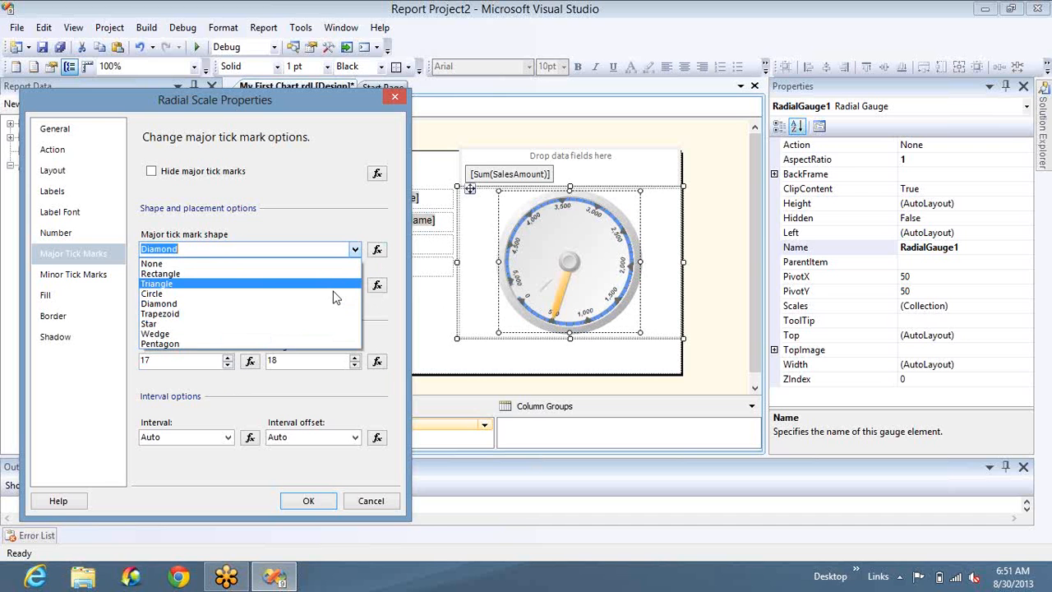
click(334, 295)
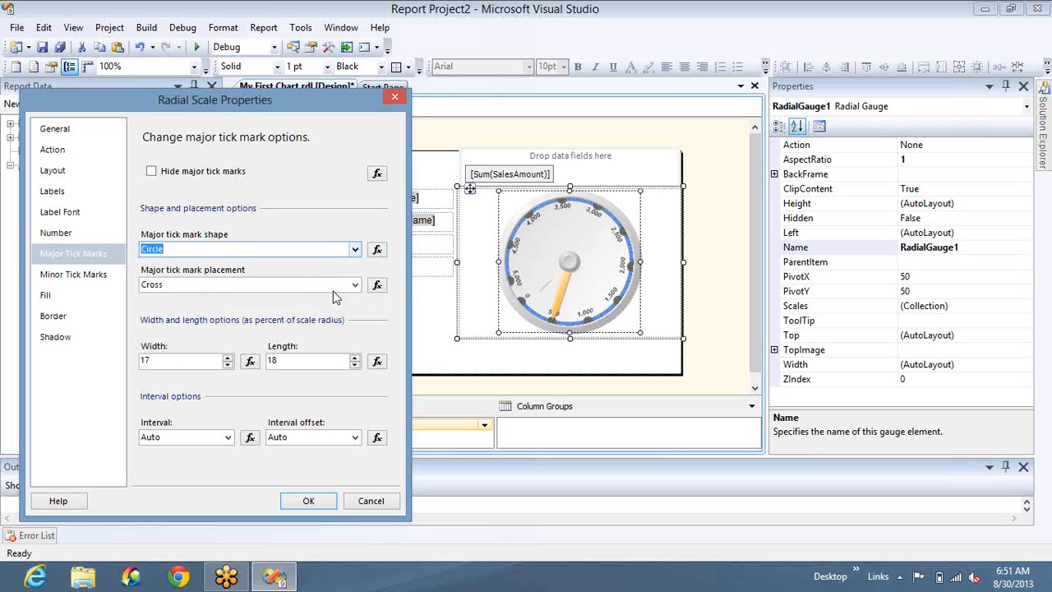
click(355, 251)
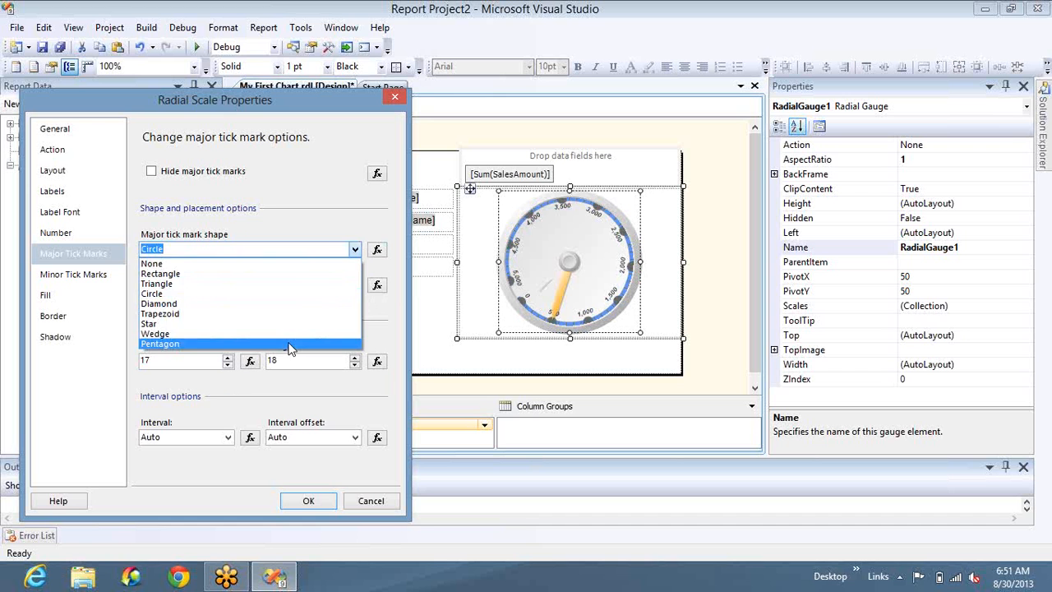
click(289, 345)
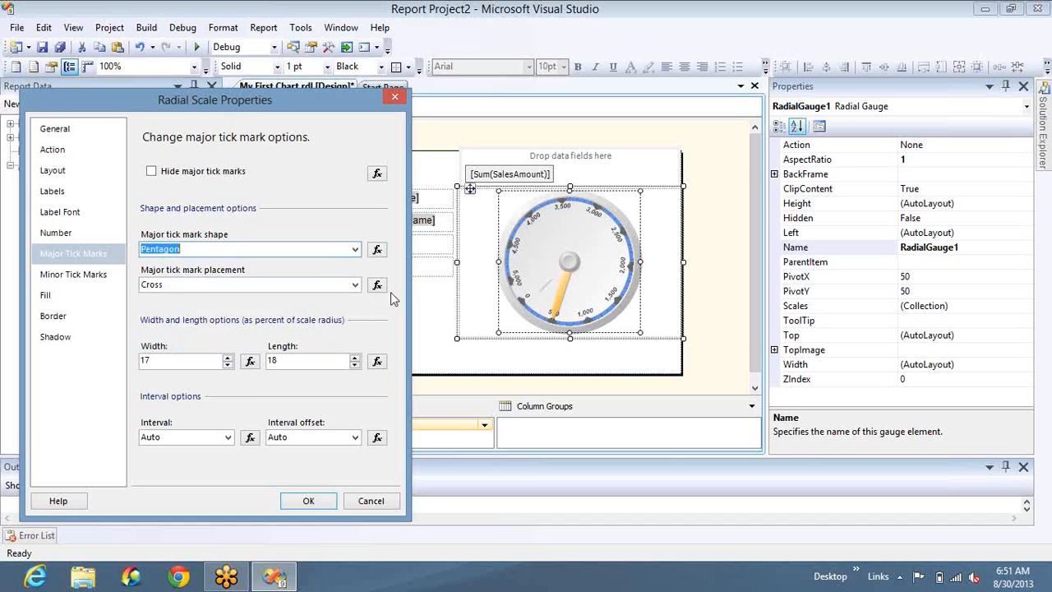
- Increase the major tick marks' length to 38 percent of the scale radius
click(355, 362)
click(355, 361)
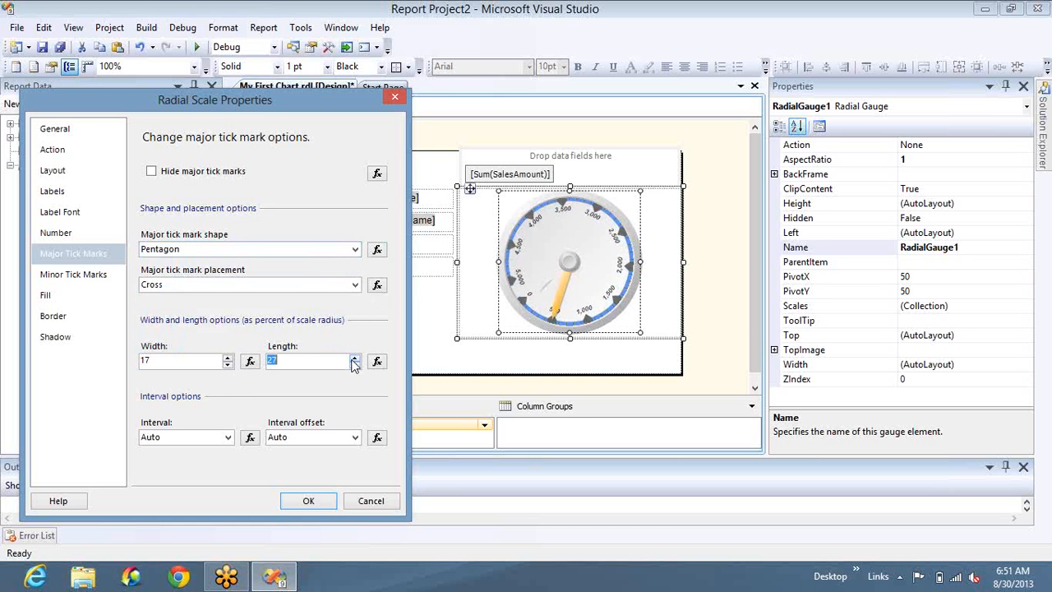
click(355, 362)
click(354, 362)
click(354, 362)
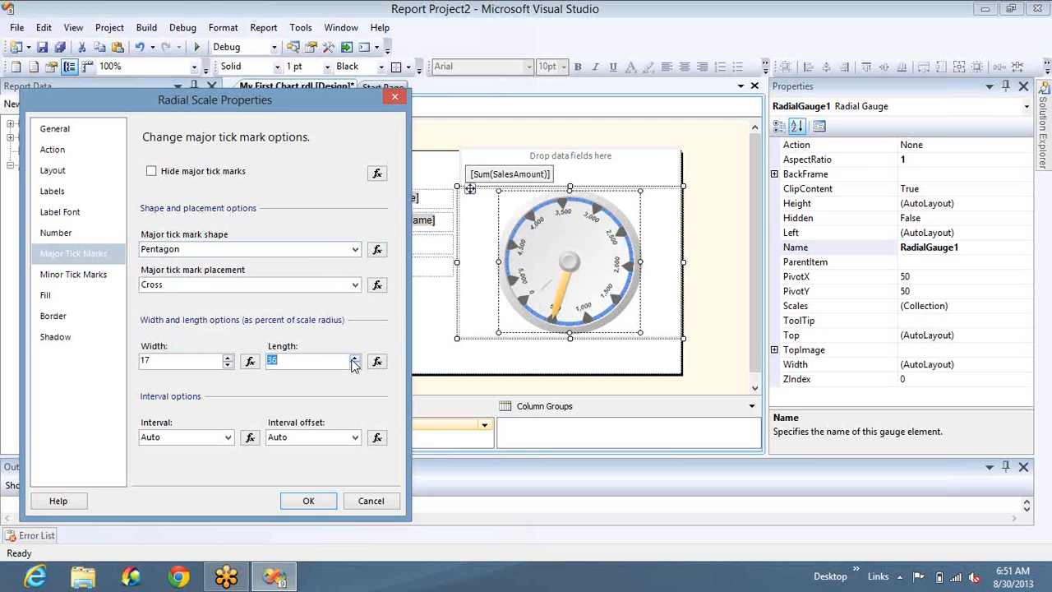
click(355, 362)
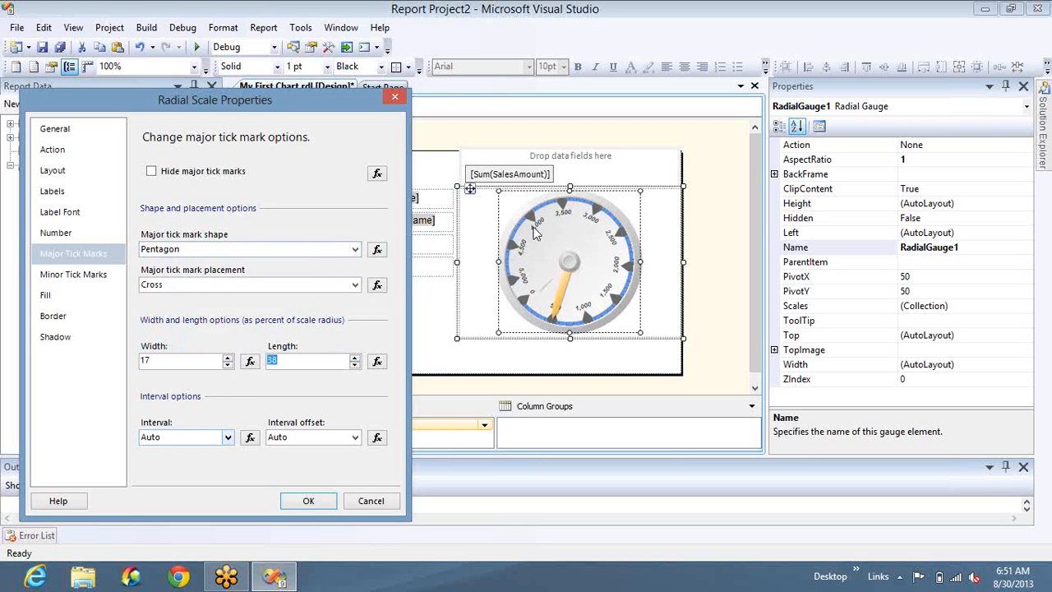
- Hide the scale's minor tick marks
click(72, 237)
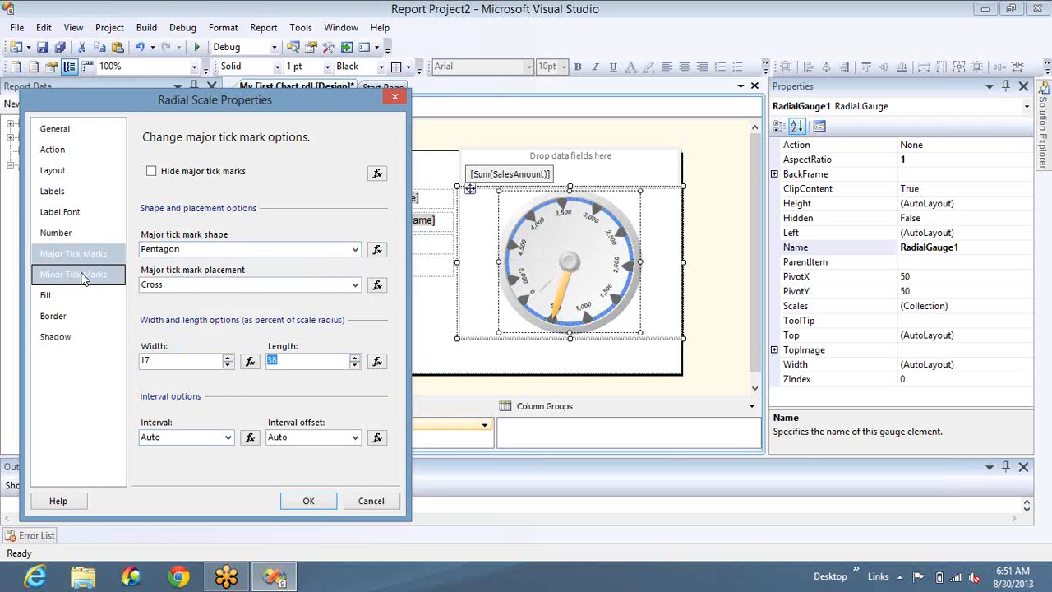
click(74, 274)
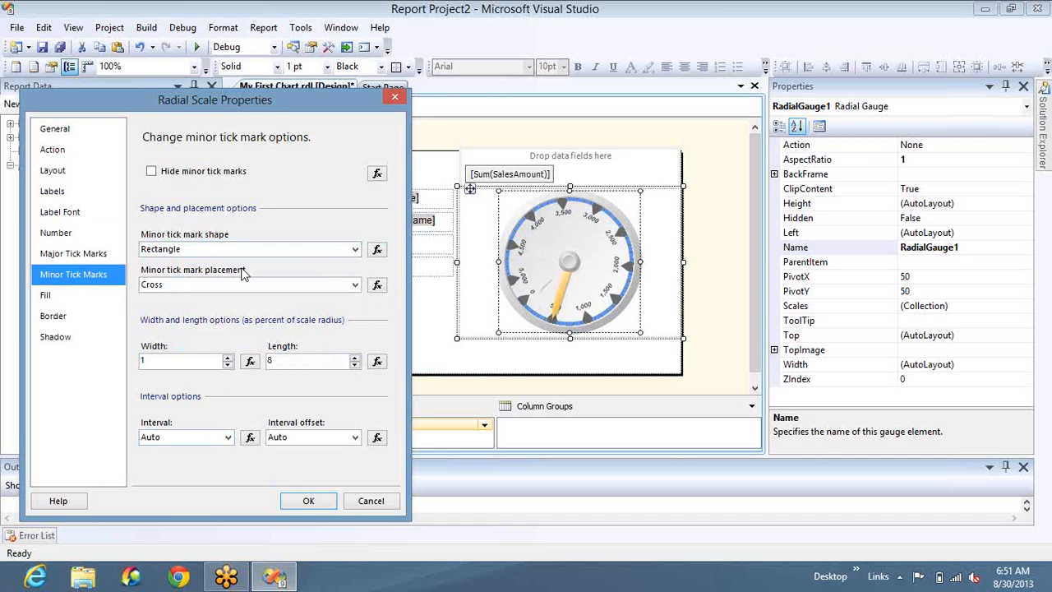
click(174, 172)
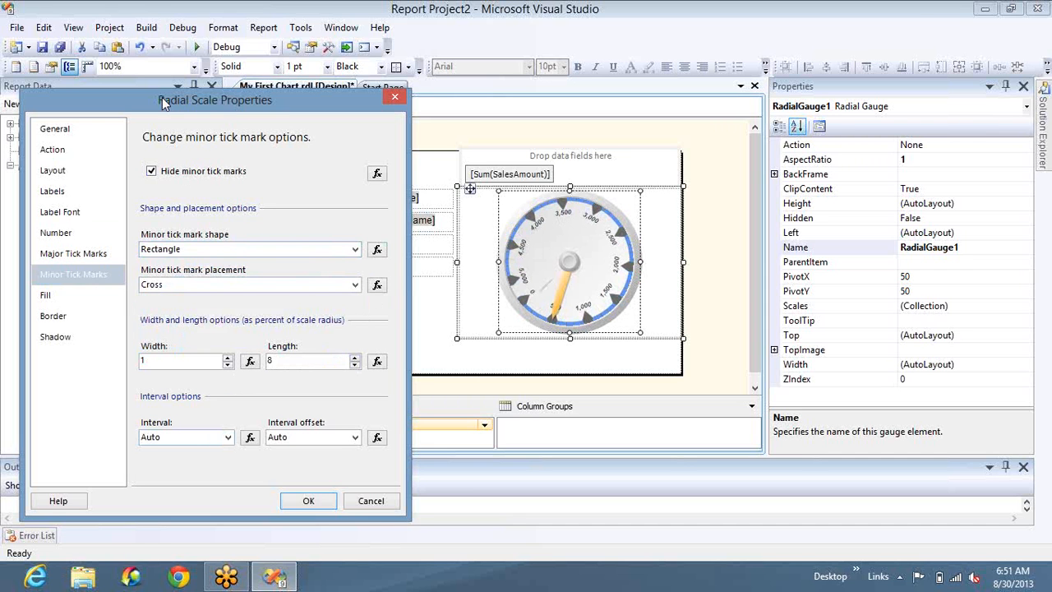
- Show the scale's minor tick marks again, set their shape to Circle and increase their width
click(168, 175)
click(354, 250)
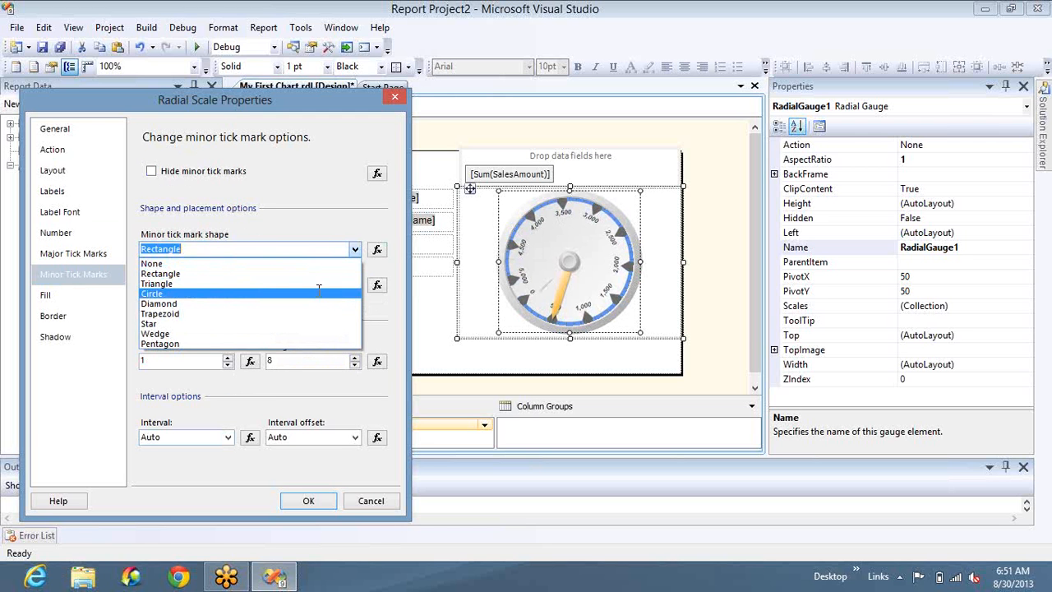
click(319, 294)
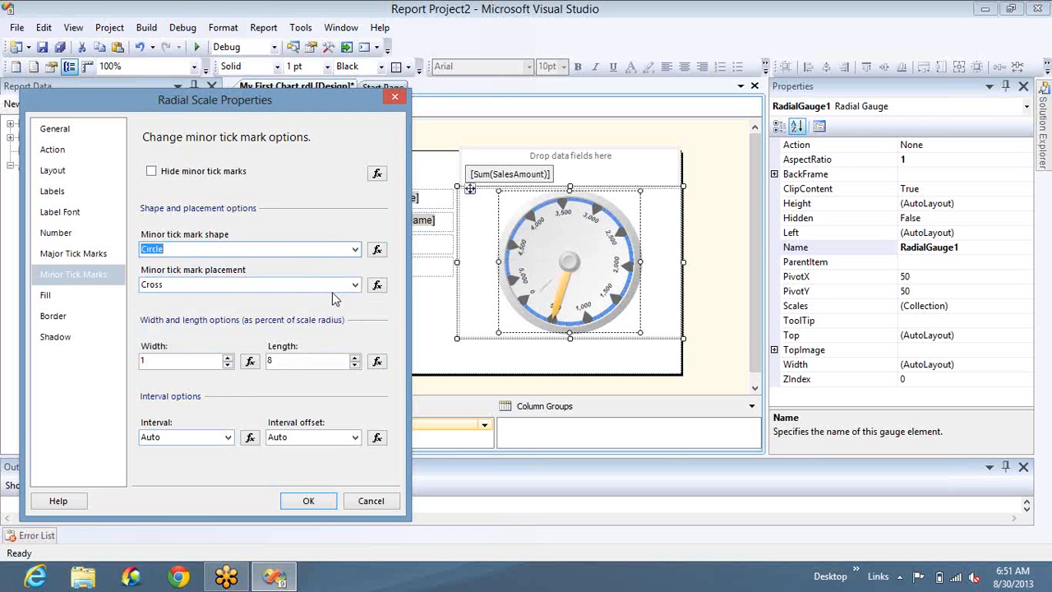
click(229, 360)
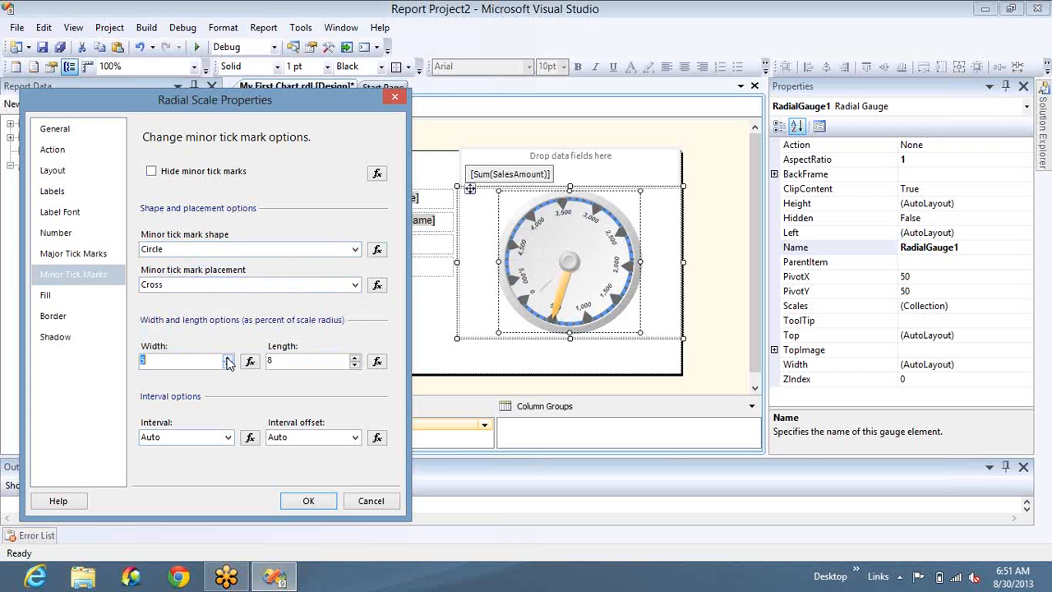
click(228, 361)
- Set the scale's fill color to Aqua and change its fill style to Gradient
click(37, 297)
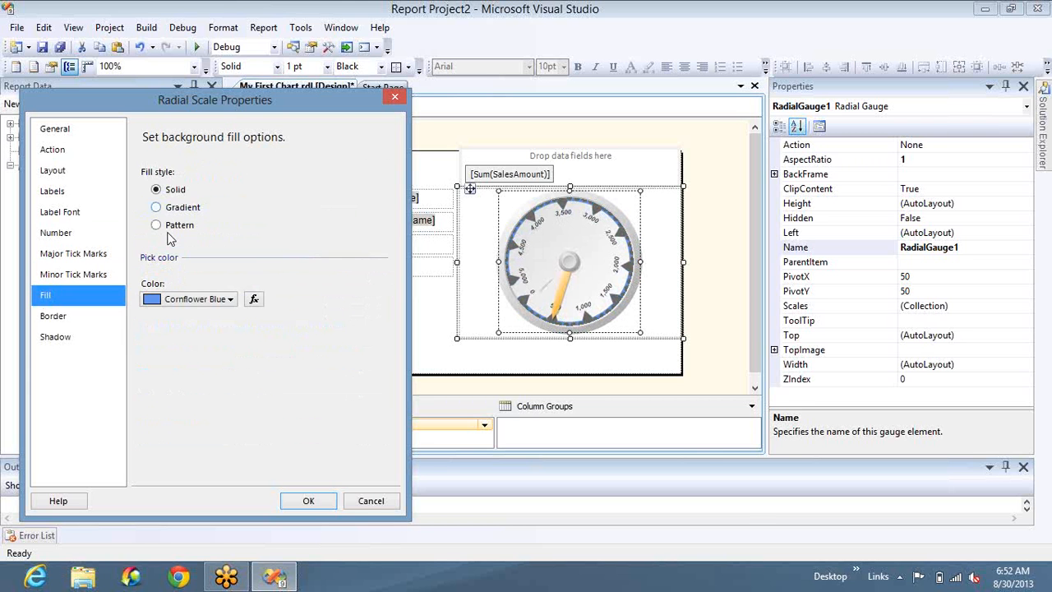
click(217, 304)
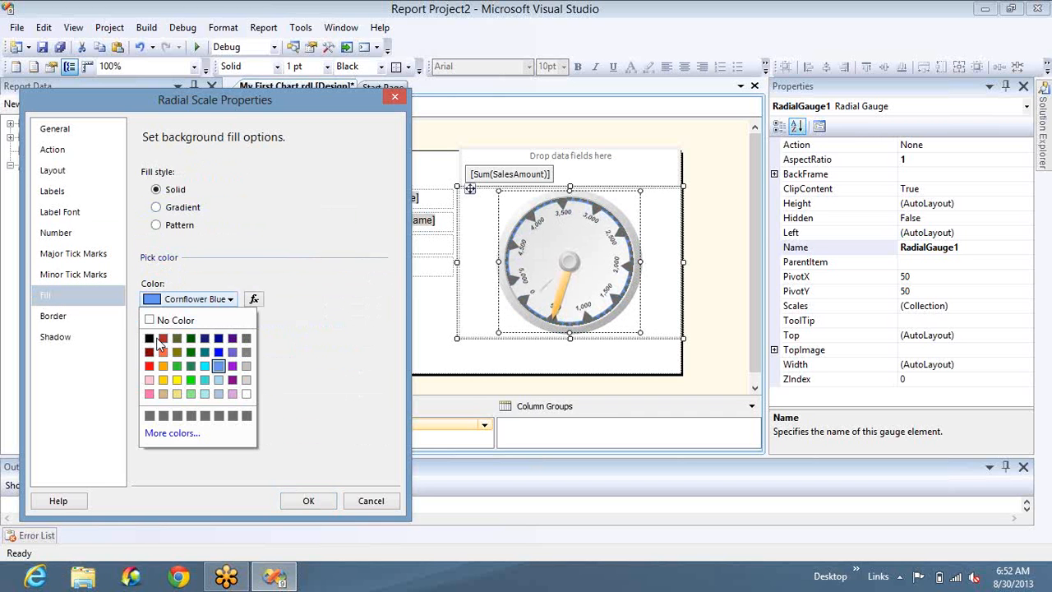
click(207, 366)
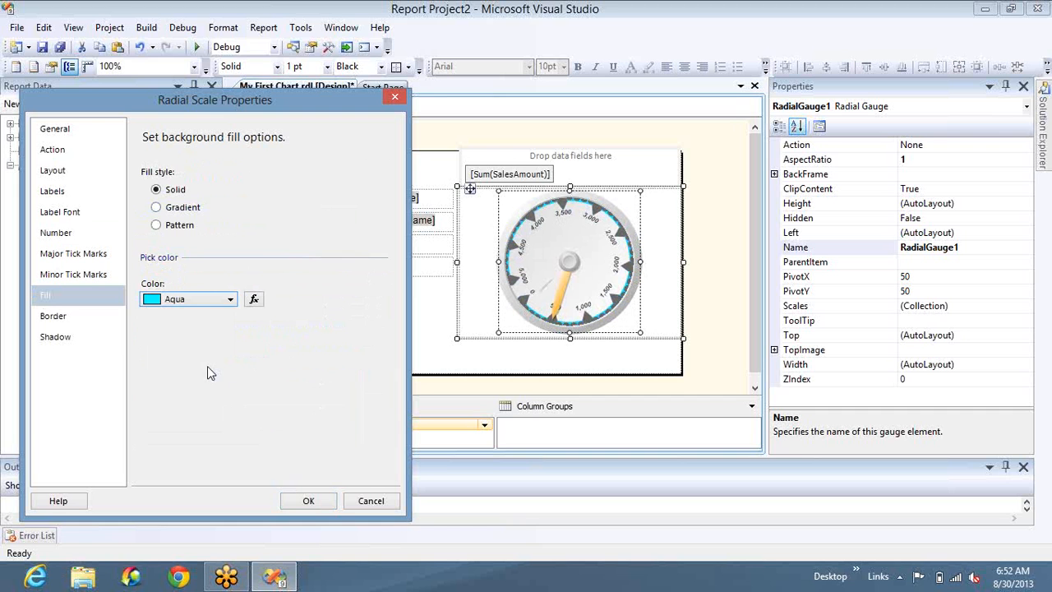
click(186, 209)
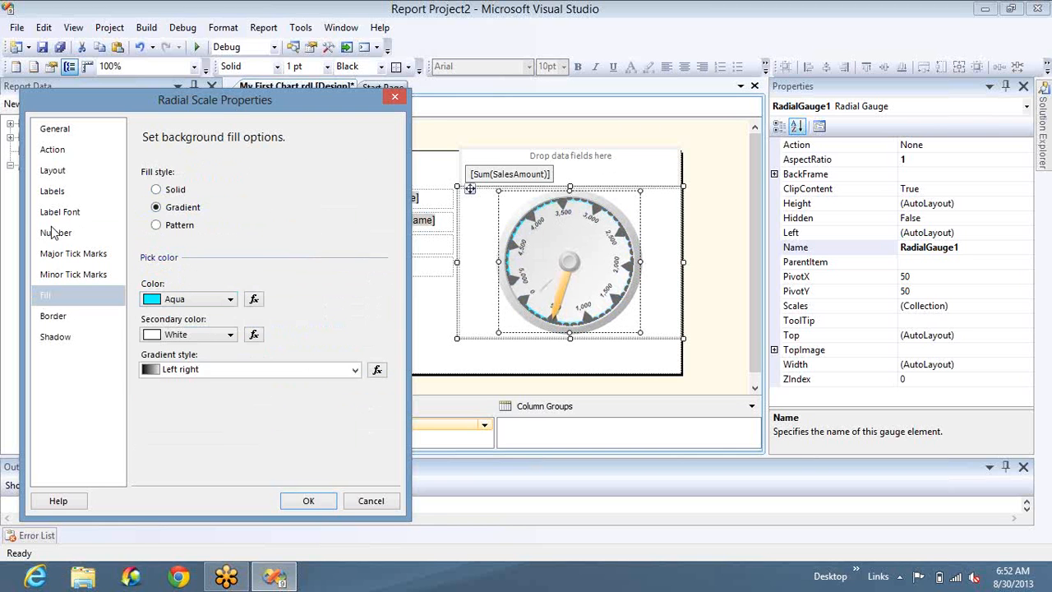
- Review the scale's border and shadow options and discard the pending scale property changes
click(47, 323)
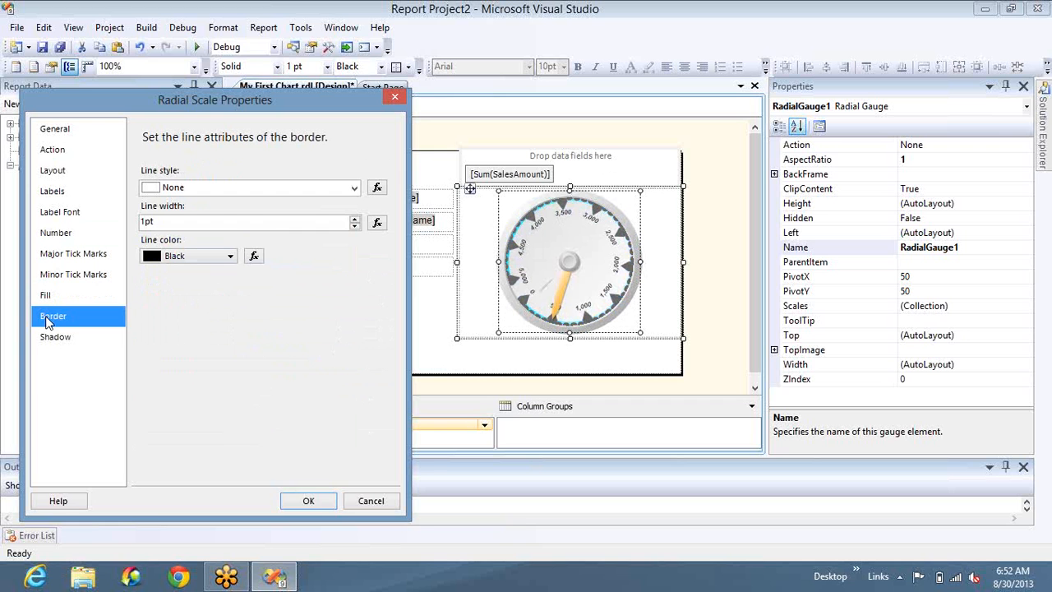
click(55, 340)
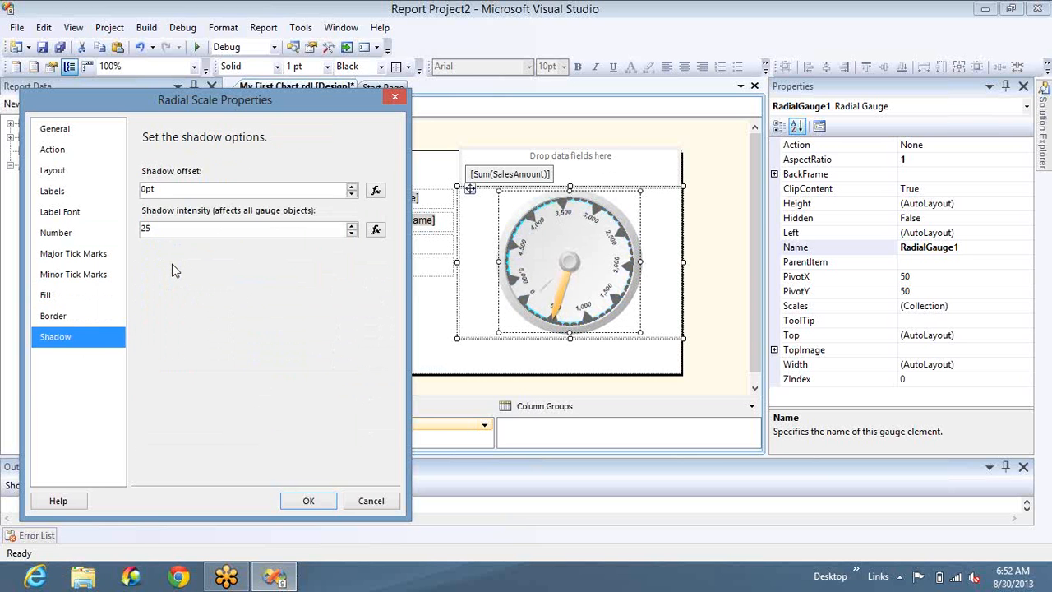
click(380, 504)
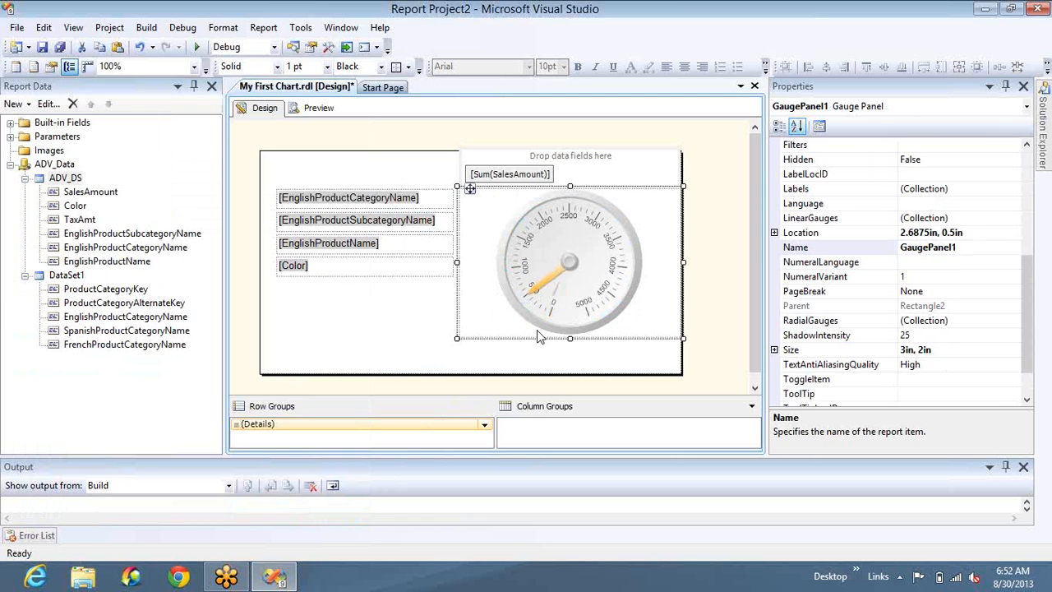
- Open the radial gauge's pointer properties, try the Marker pointer type and set the type to Bar
right_click(586, 258)
mouse_move(649, 281)
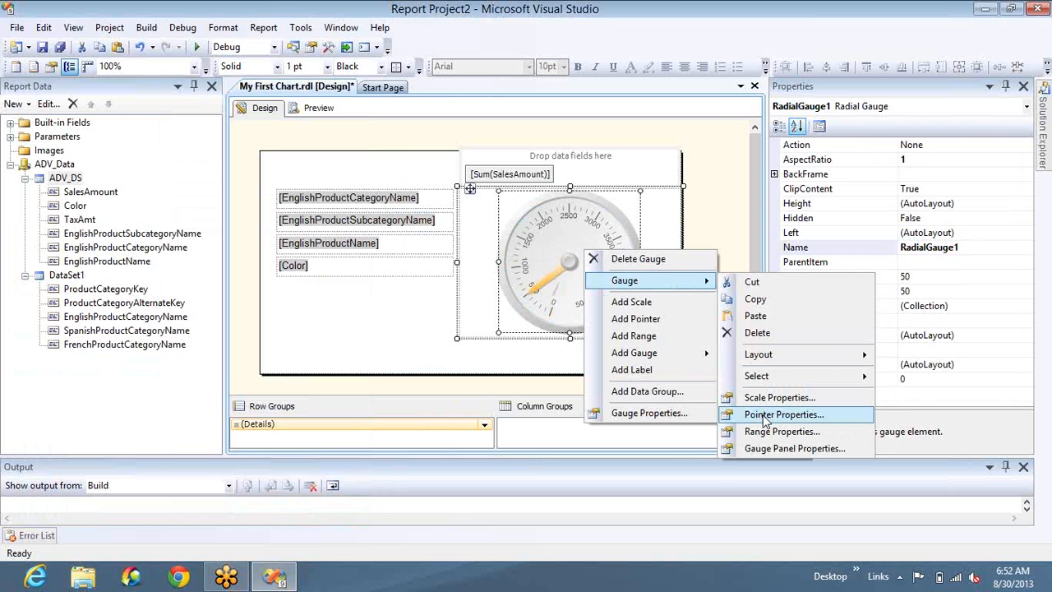
click(765, 416)
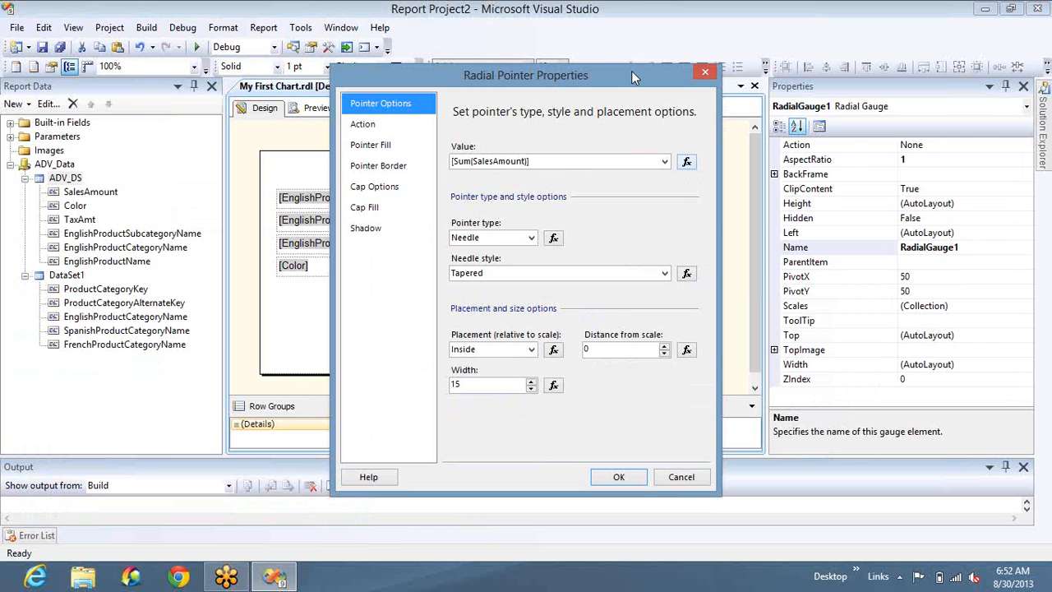
drag(633, 76, 392, 86)
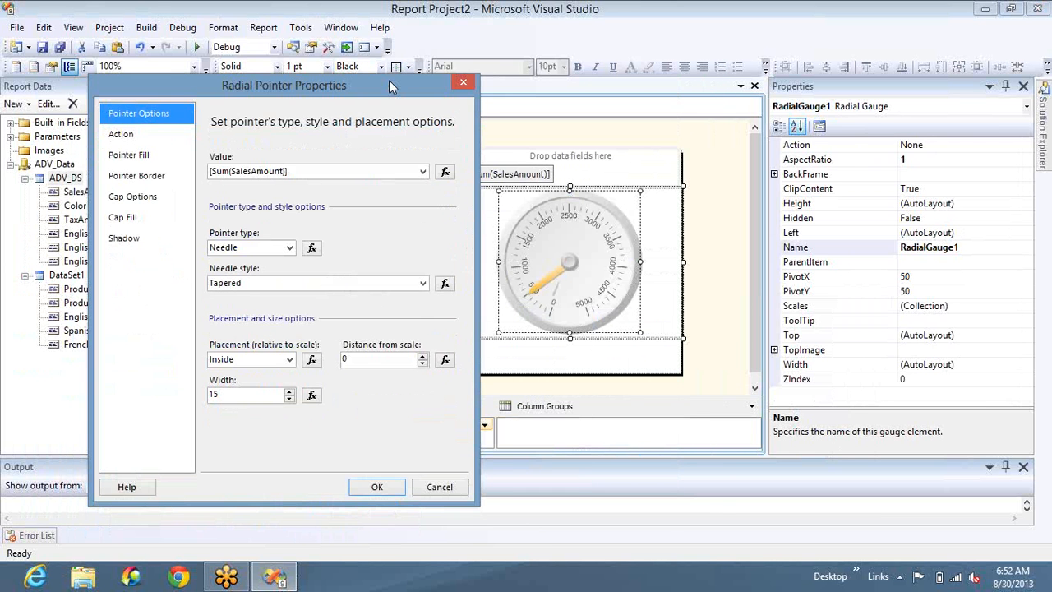
click(288, 249)
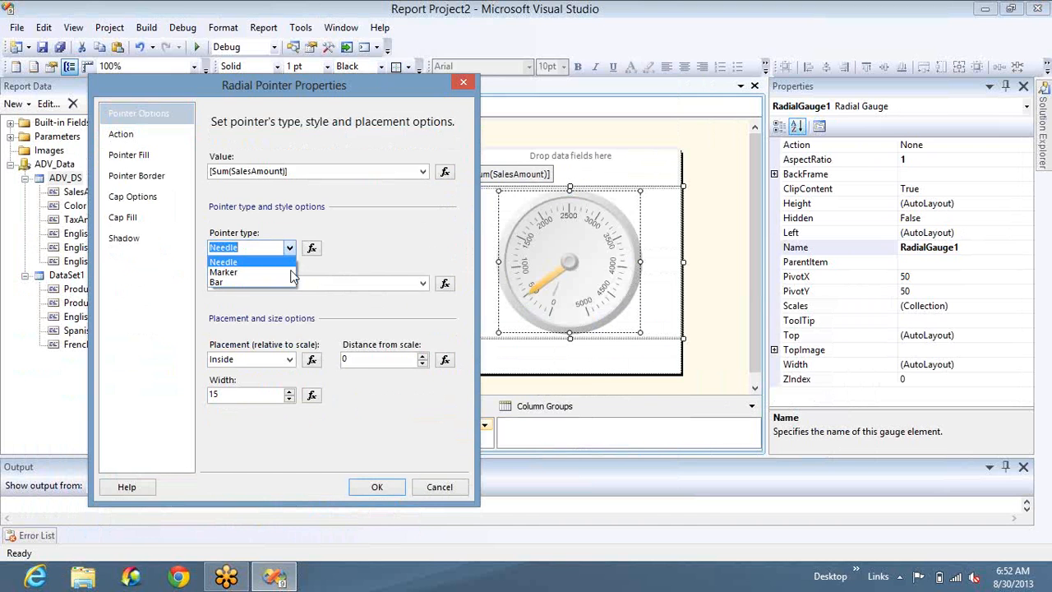
click(247, 272)
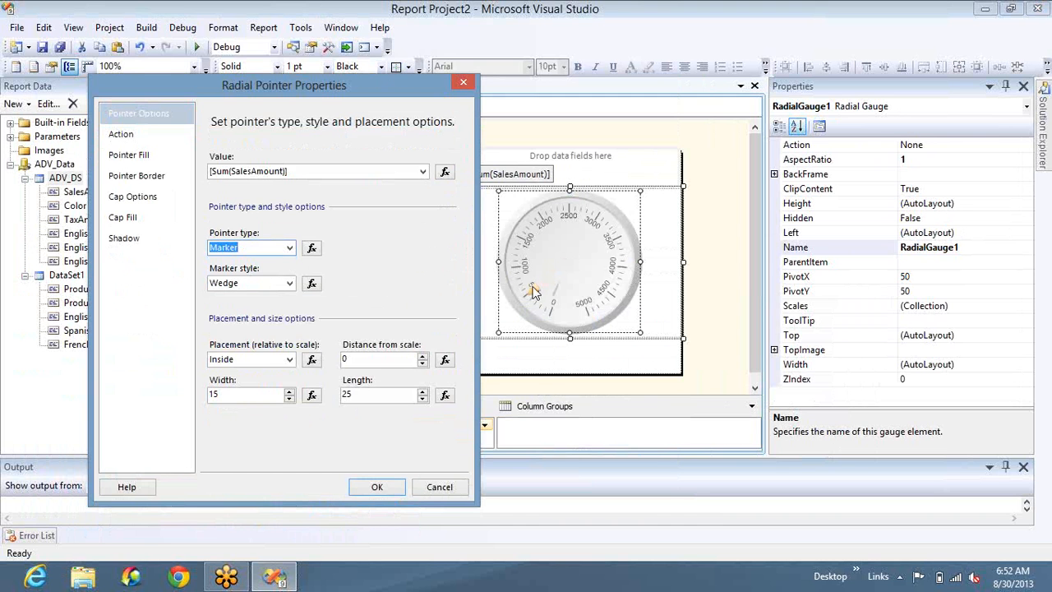
click(290, 249)
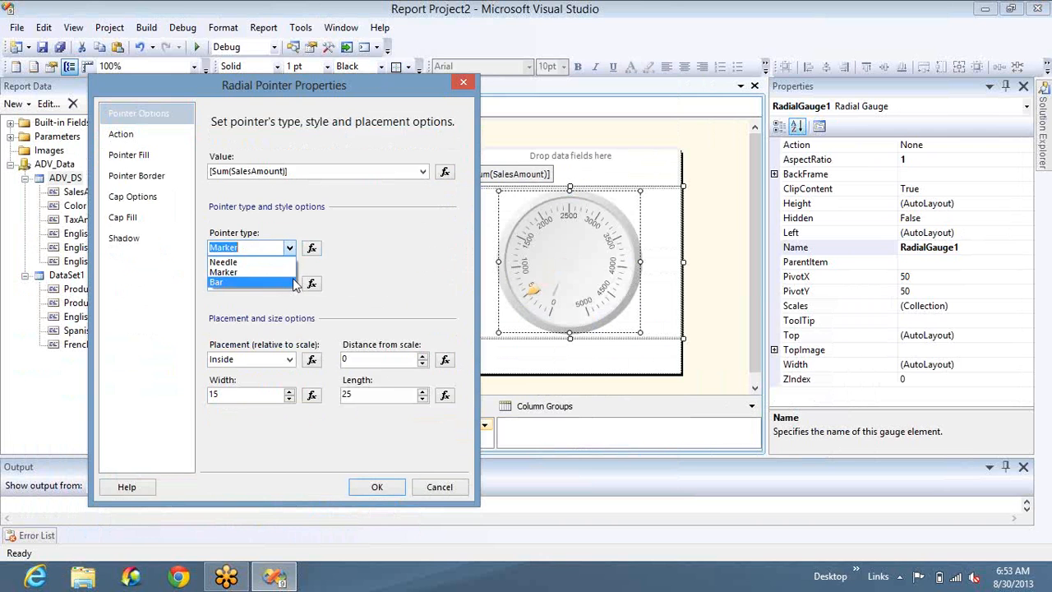
click(289, 282)
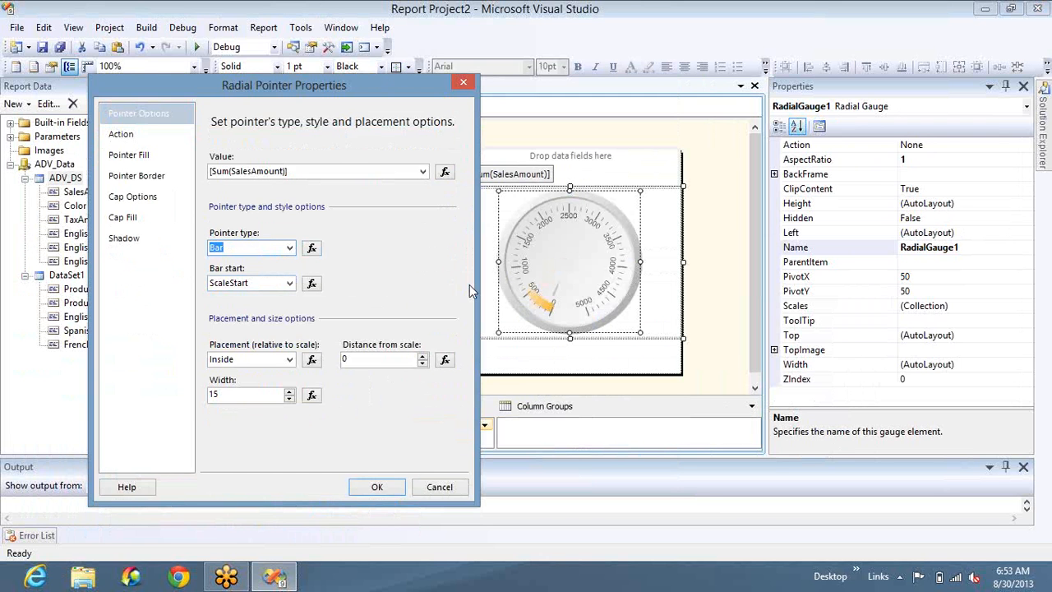
- Try Zero as the bar pointer's start and return it to ScaleStart
click(289, 284)
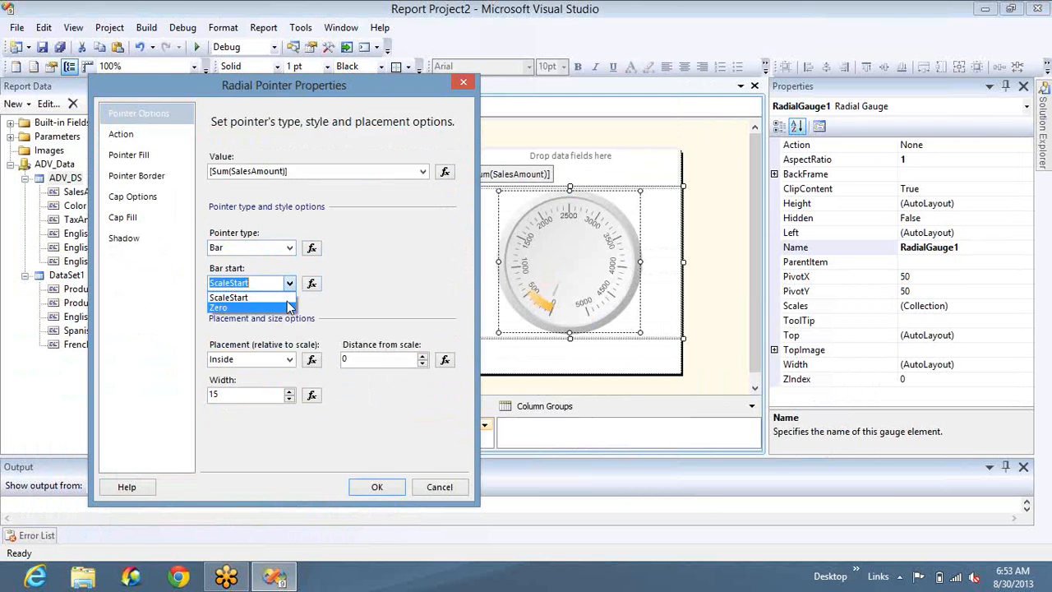
click(288, 307)
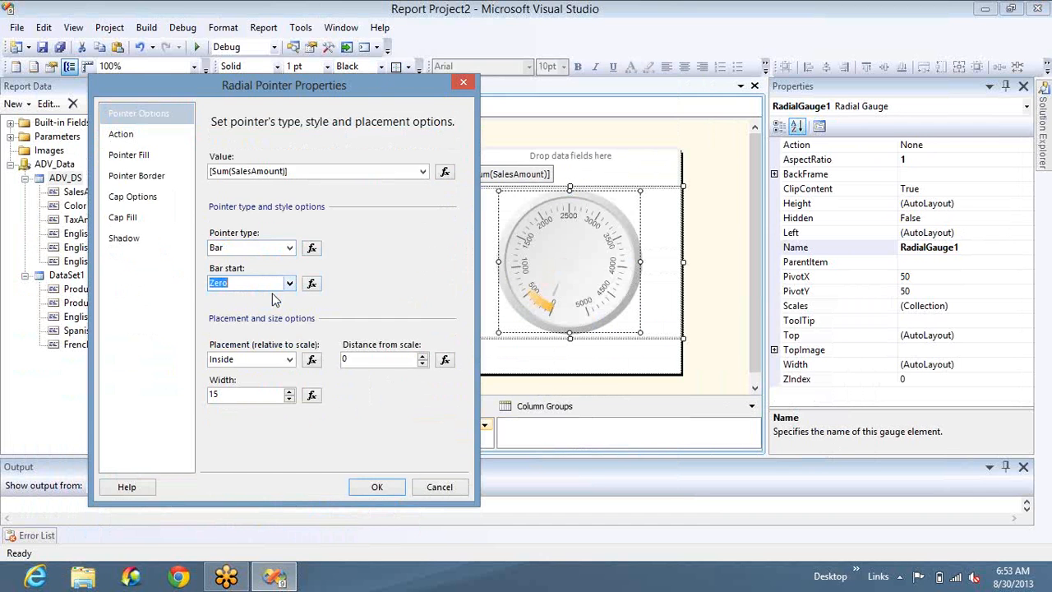
click(277, 284)
click(246, 295)
- Try the Outside placement for the bar pointer and set its placement relative to the scale to Cross
click(291, 361)
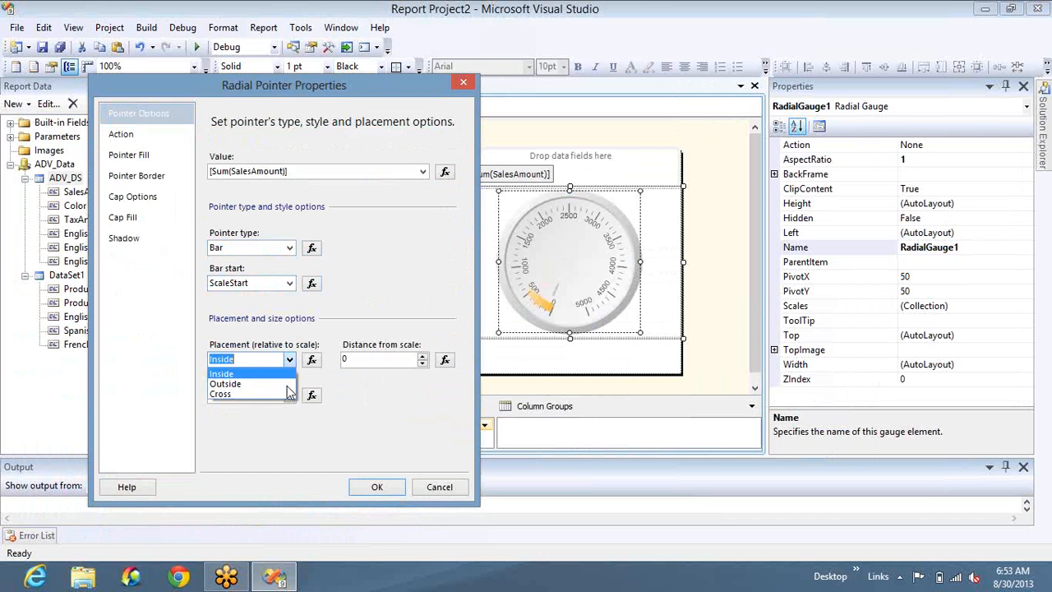
click(239, 384)
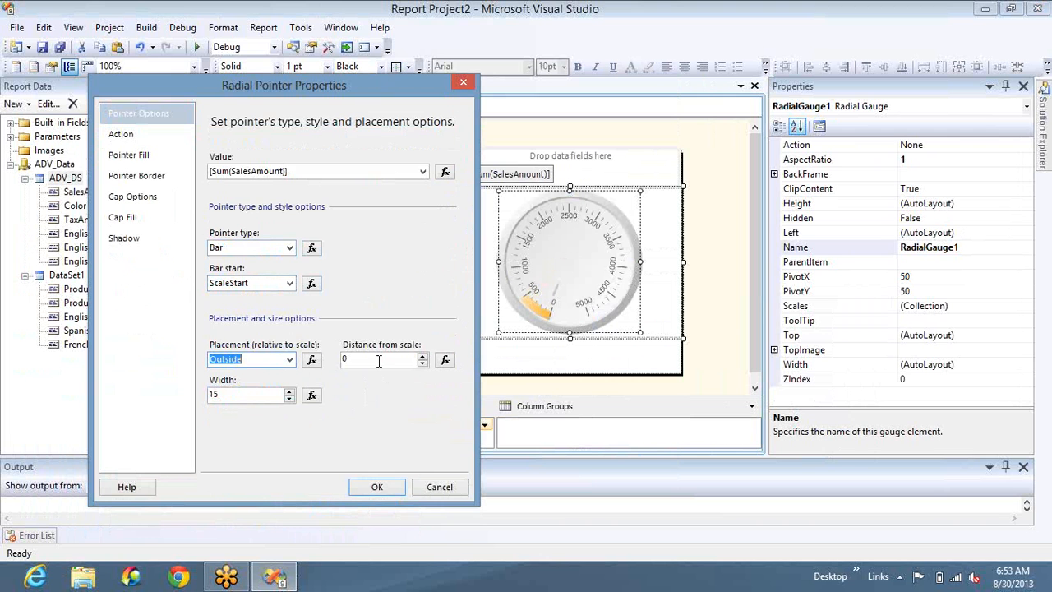
click(290, 360)
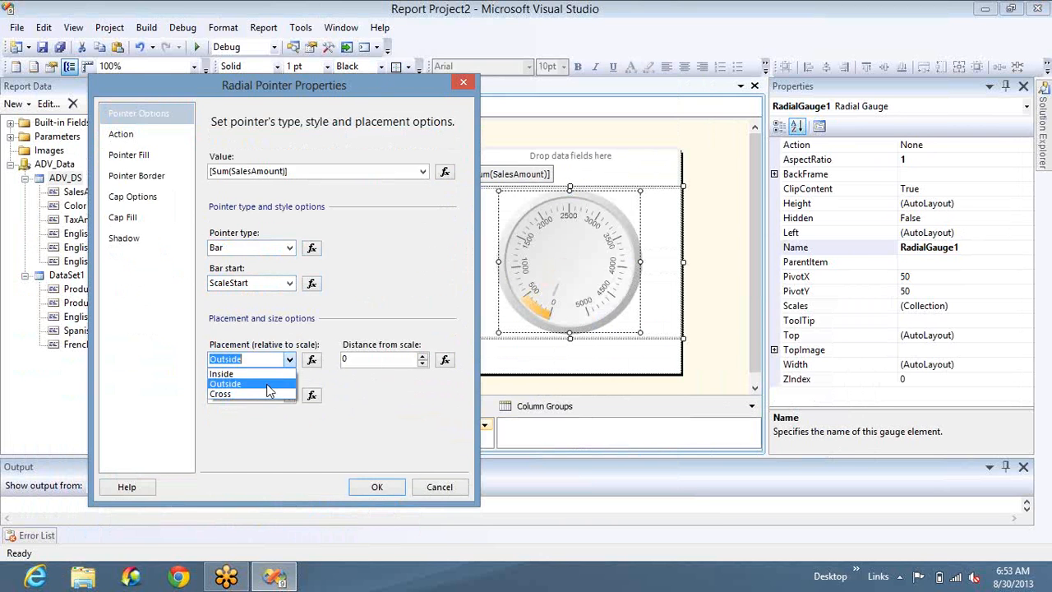
click(268, 396)
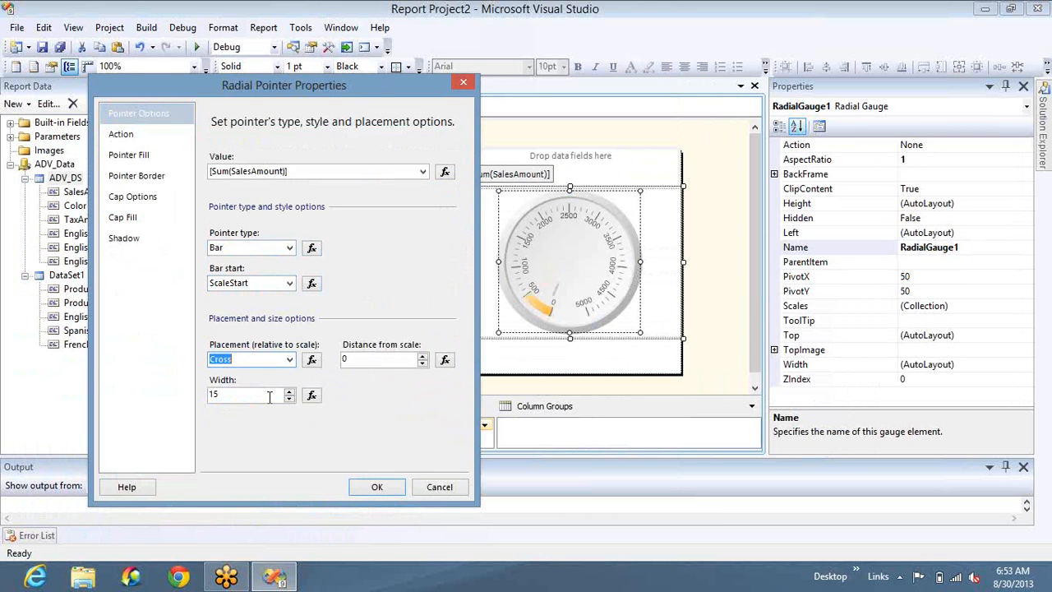
- Test a distance from scale of about 22 for the bar pointer and lower it back to a single-digit value
triple_click(425, 357)
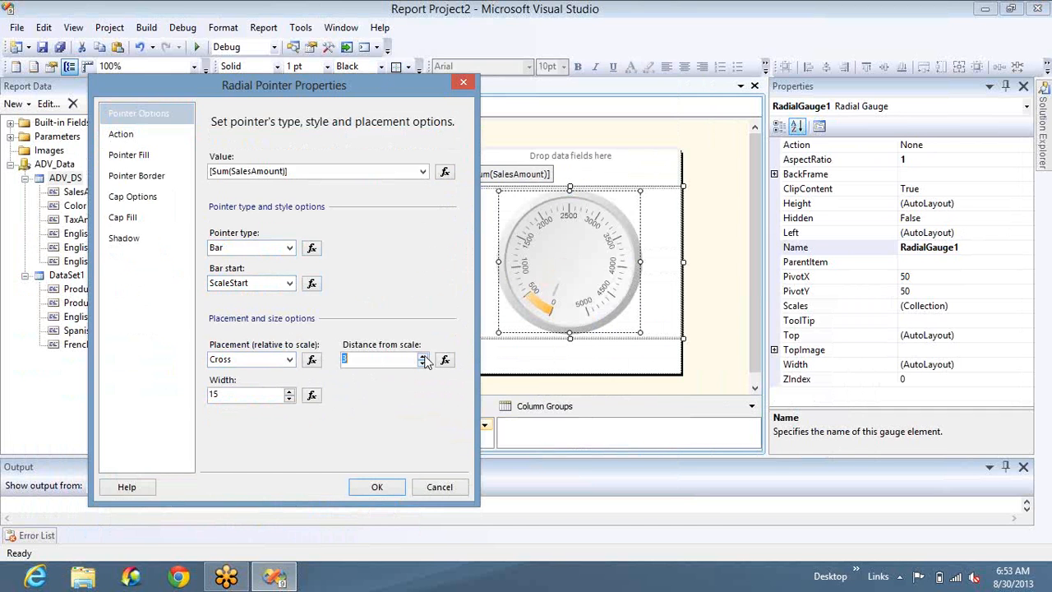
click(424, 357)
click(423, 357)
click(424, 356)
click(424, 357)
click(423, 364)
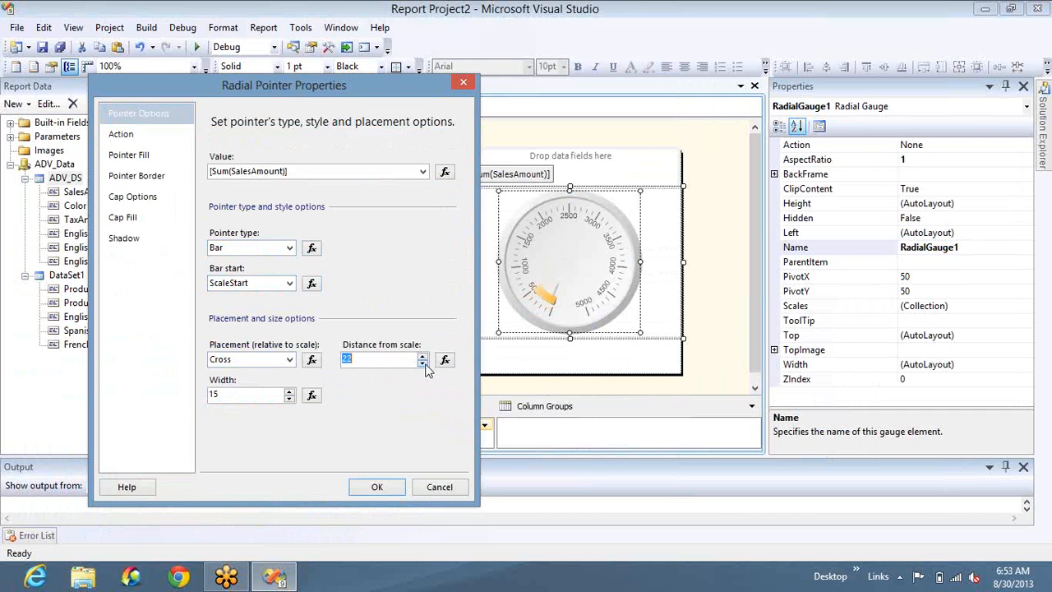
click(423, 364)
click(423, 363)
click(424, 363)
click(424, 364)
click(424, 365)
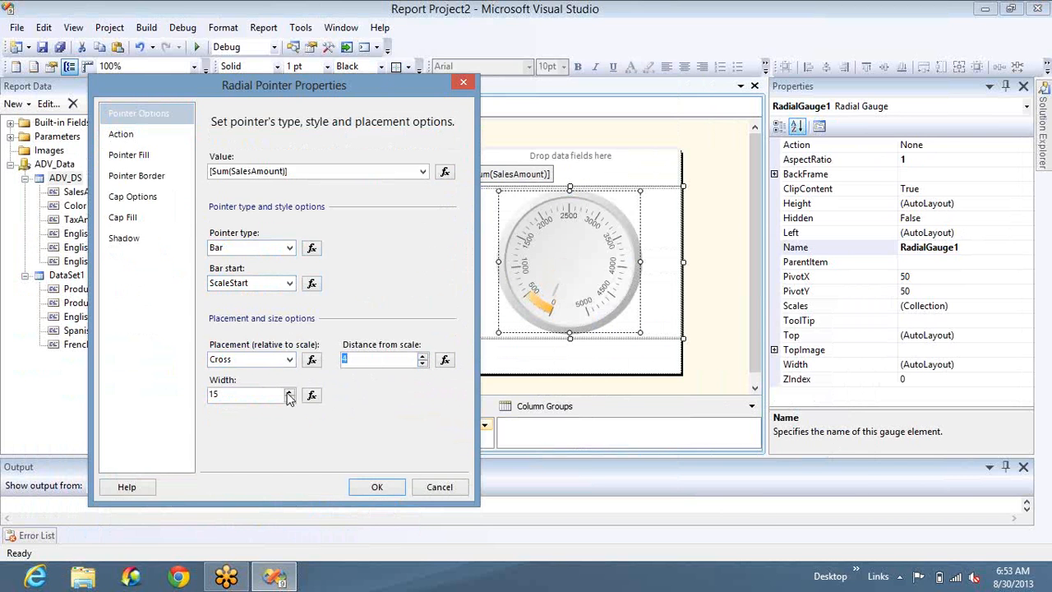
- Increase the bar pointer's width above 15 by several increments
click(289, 393)
click(288, 393)
click(289, 393)
click(289, 392)
click(289, 393)
click(288, 393)
click(289, 393)
click(289, 393)
- Set the pointer's gradient fill to a Brown secondary color with the Top bottom gradient style
click(121, 136)
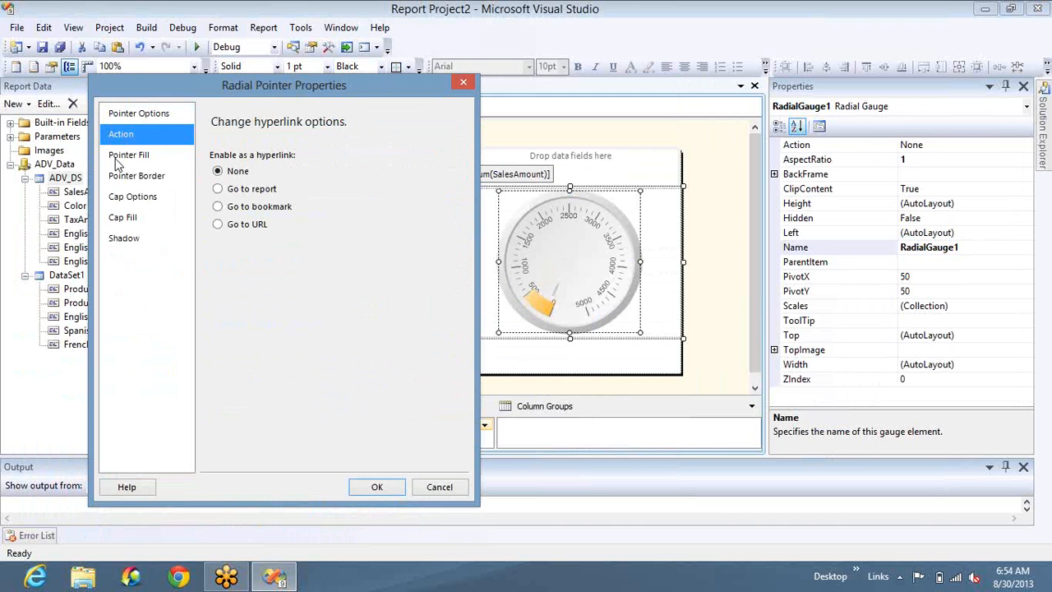
click(116, 158)
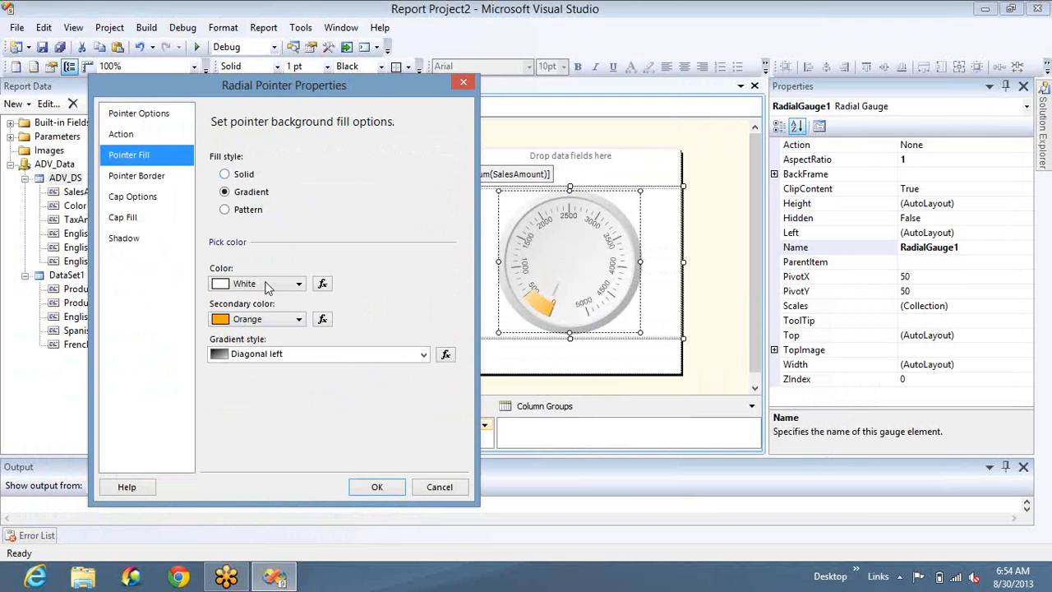
click(294, 285)
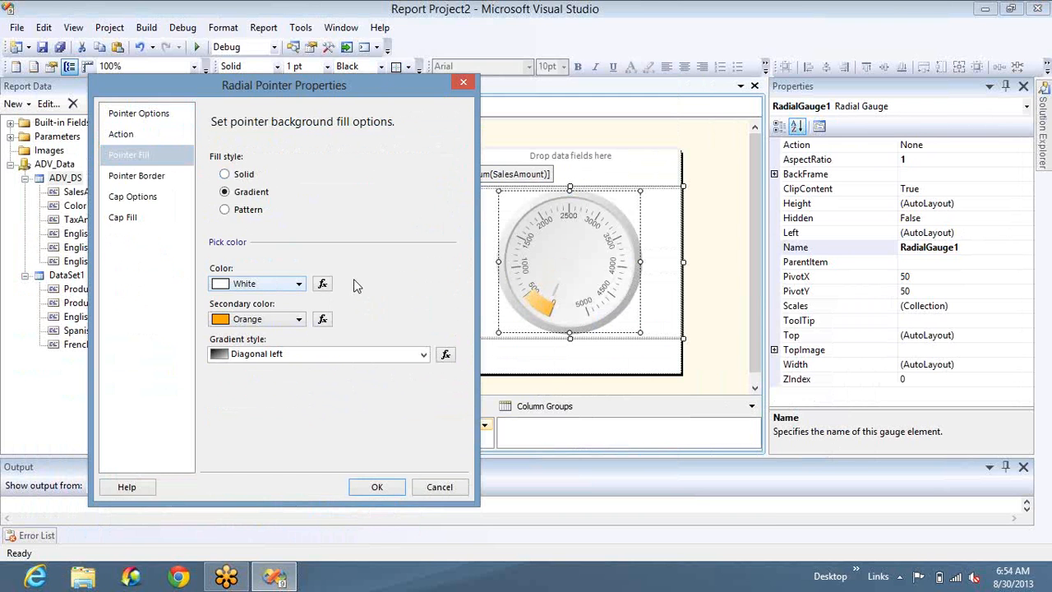
click(159, 383)
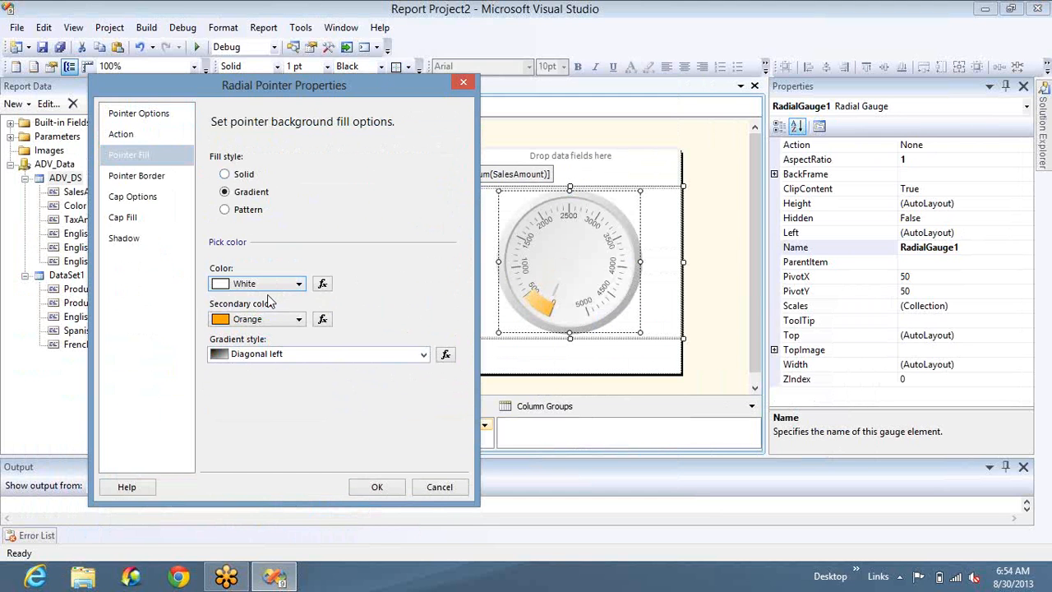
click(269, 321)
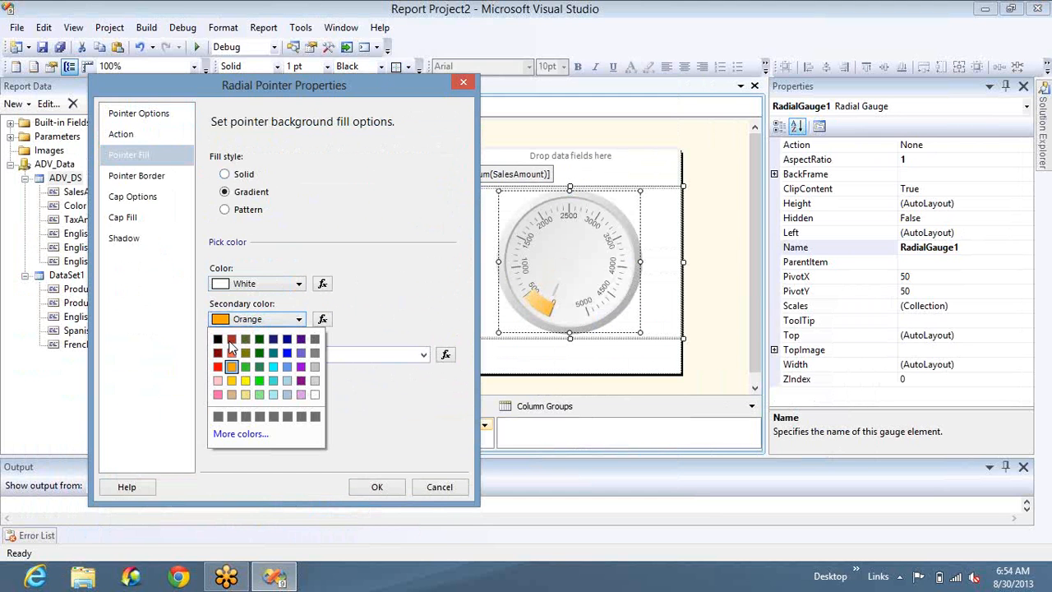
click(231, 339)
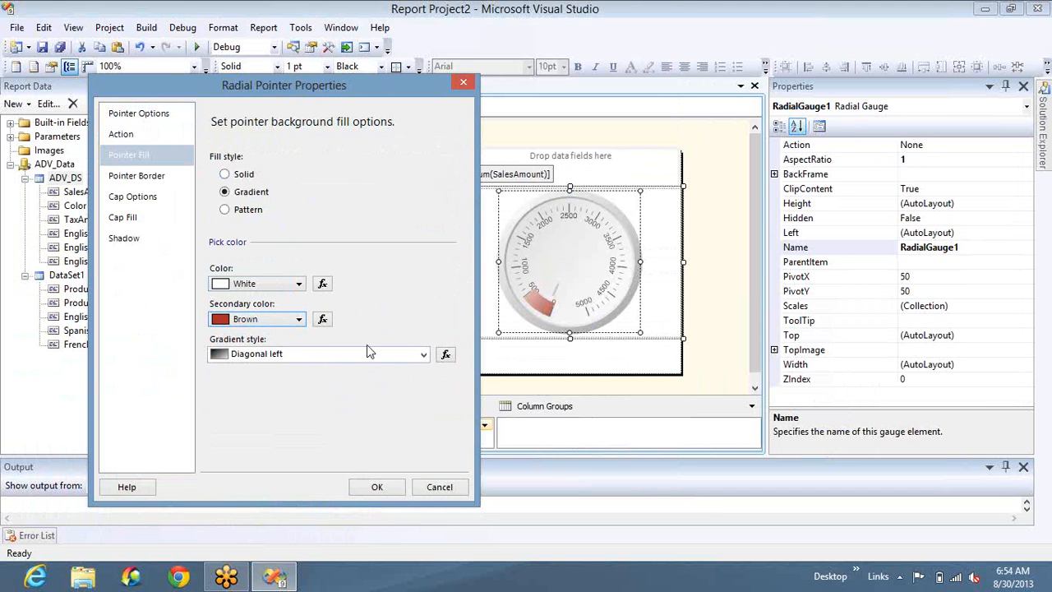
click(333, 354)
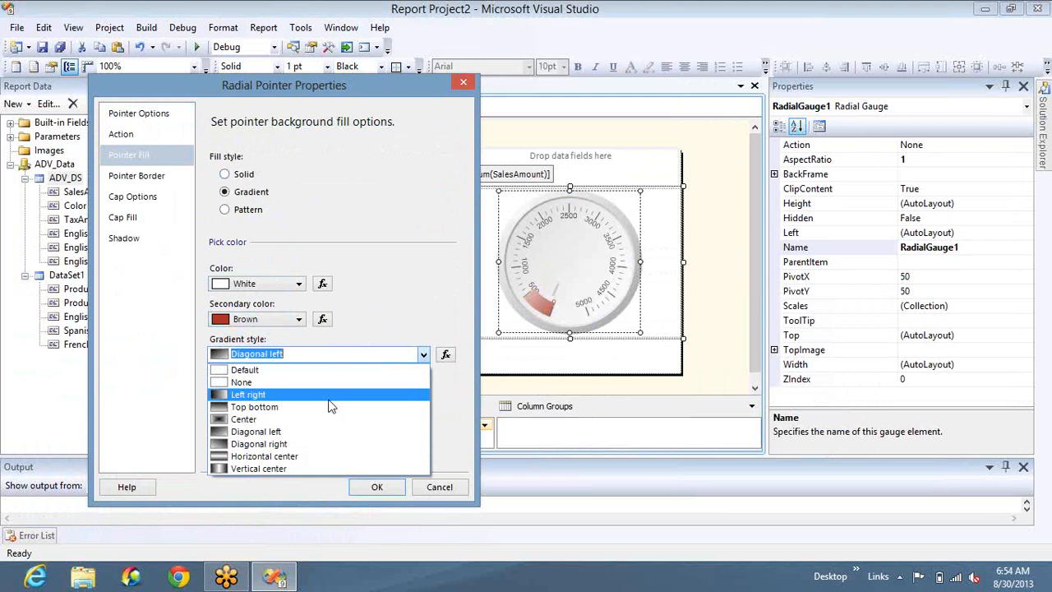
click(329, 407)
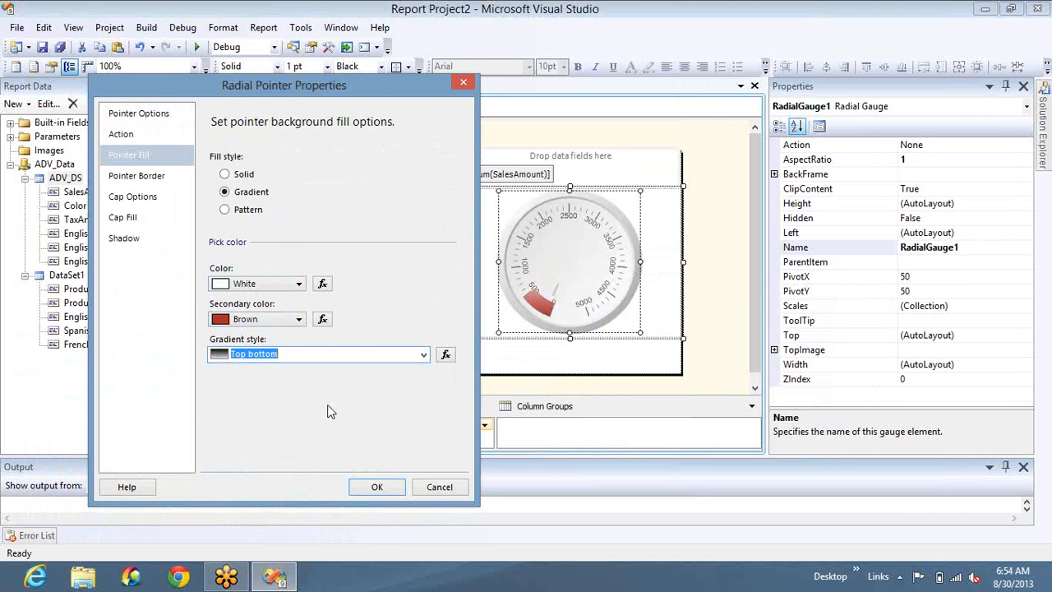
- Set the pointer border to a Dotted line style with a 1.5pt line width
click(143, 180)
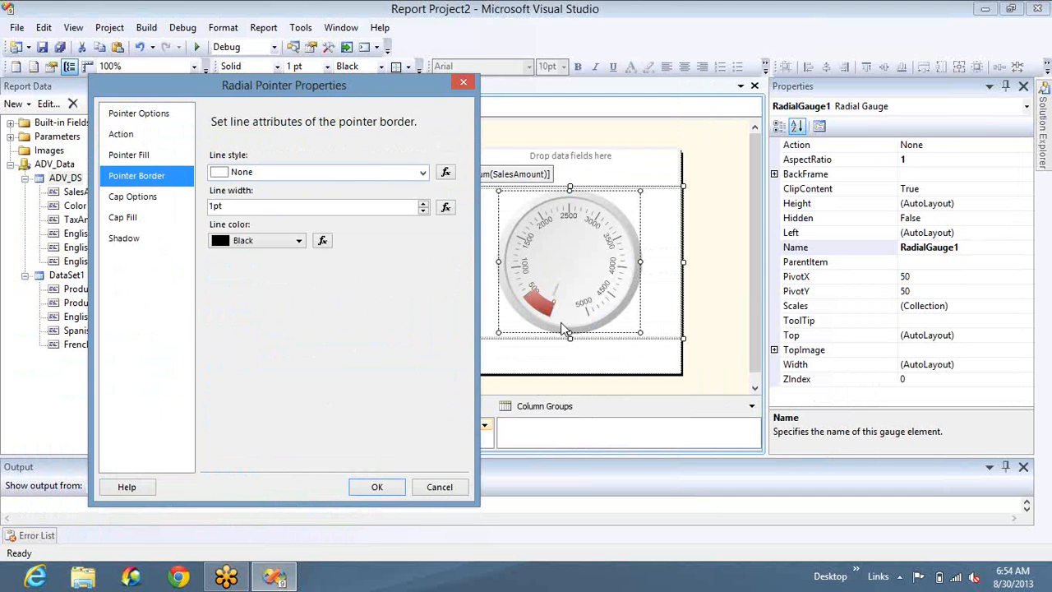
click(422, 174)
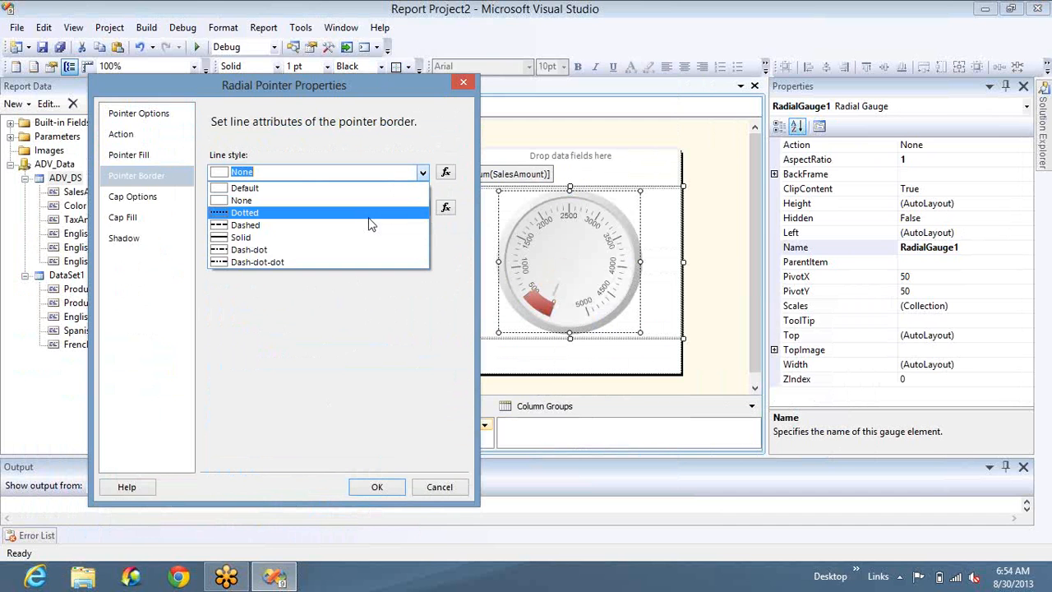
click(415, 214)
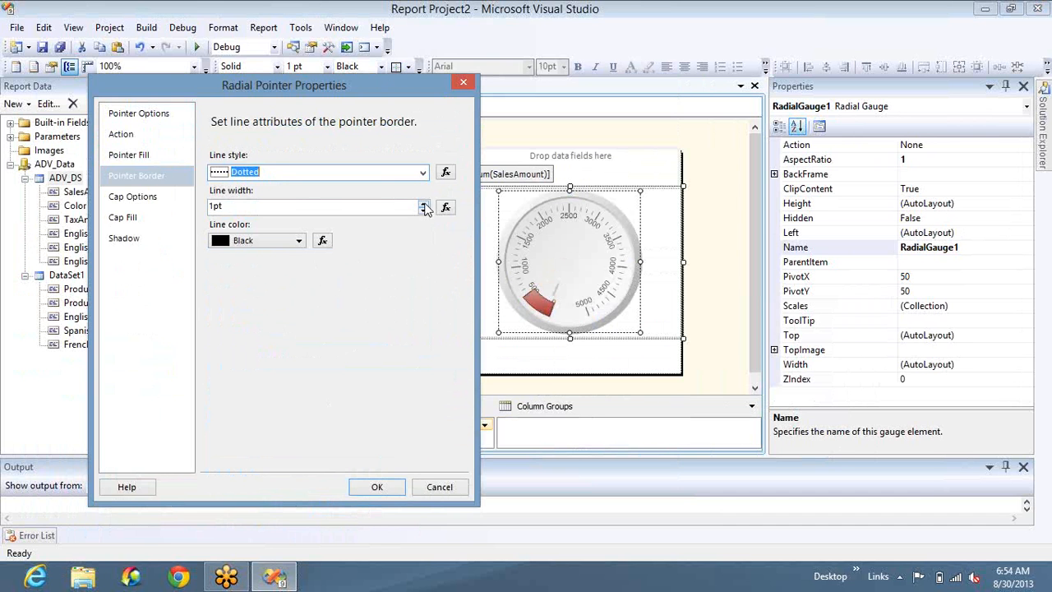
click(423, 205)
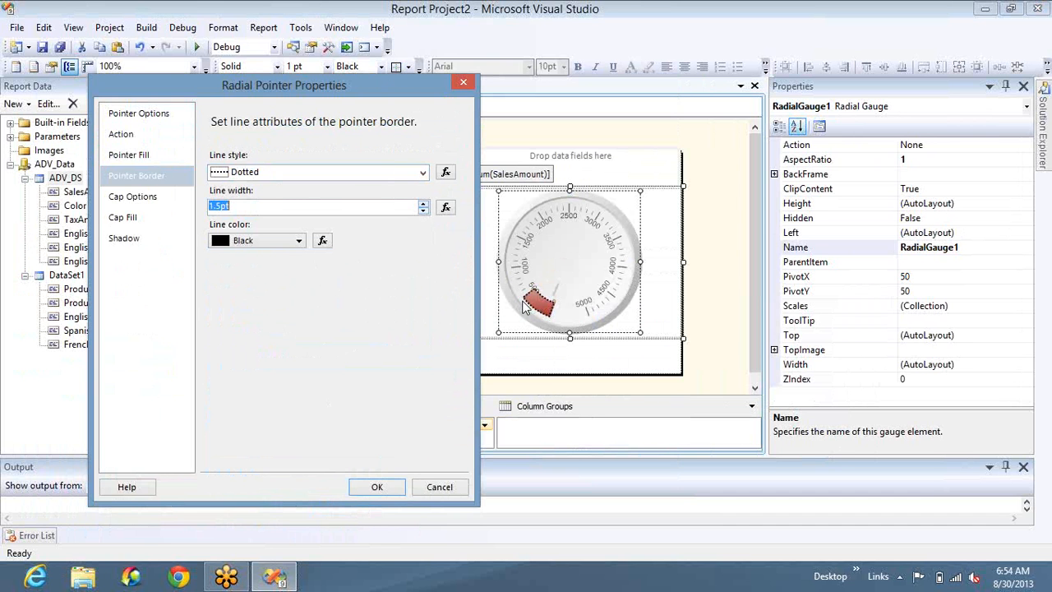
- Try hiding the pointer cap, show it again and turn on its reflection
click(139, 198)
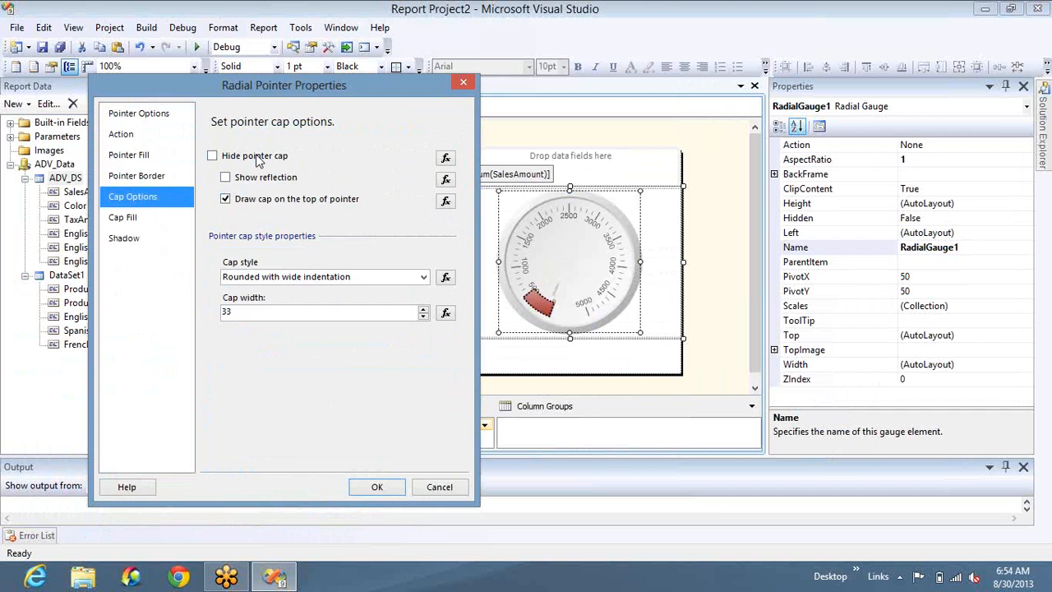
click(257, 158)
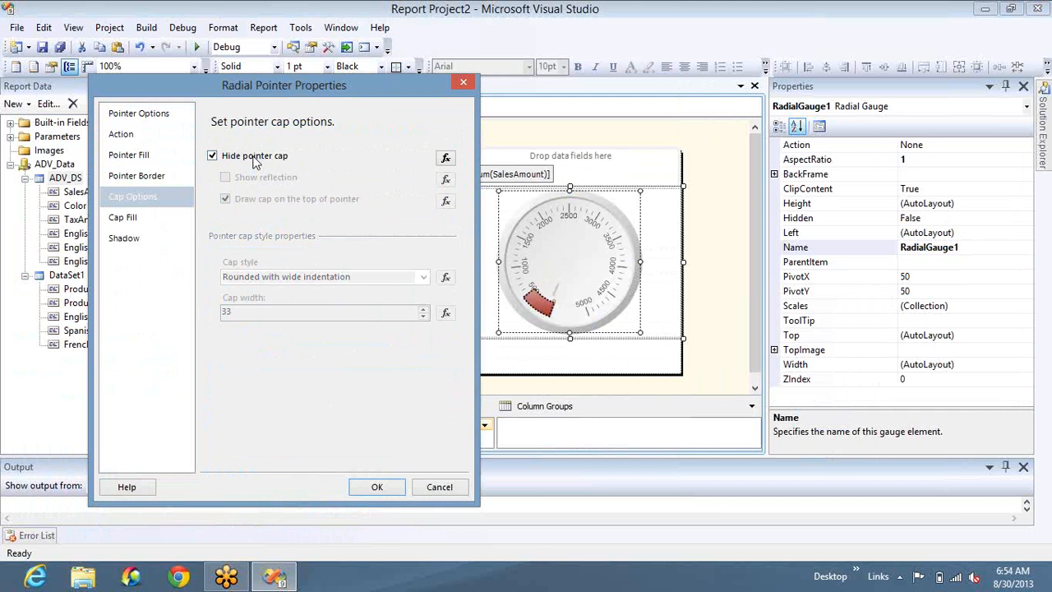
click(257, 158)
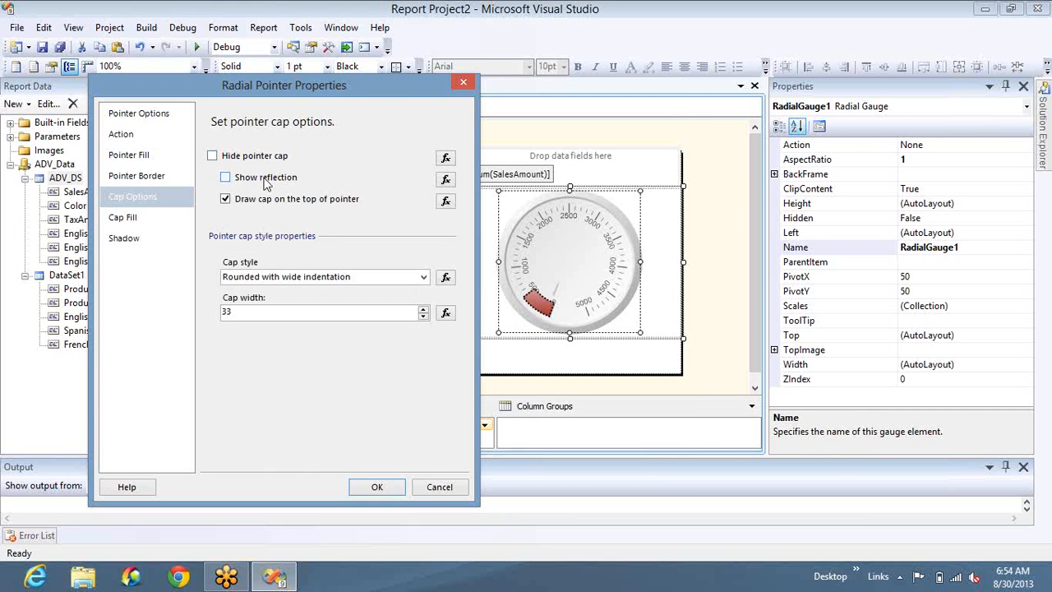
click(265, 183)
- Increase the pointer cap width to 48
click(424, 308)
click(424, 308)
click(424, 308)
click(424, 308)
click(424, 309)
- Try the Marker pointer type and set the pointer type to Needle
click(136, 114)
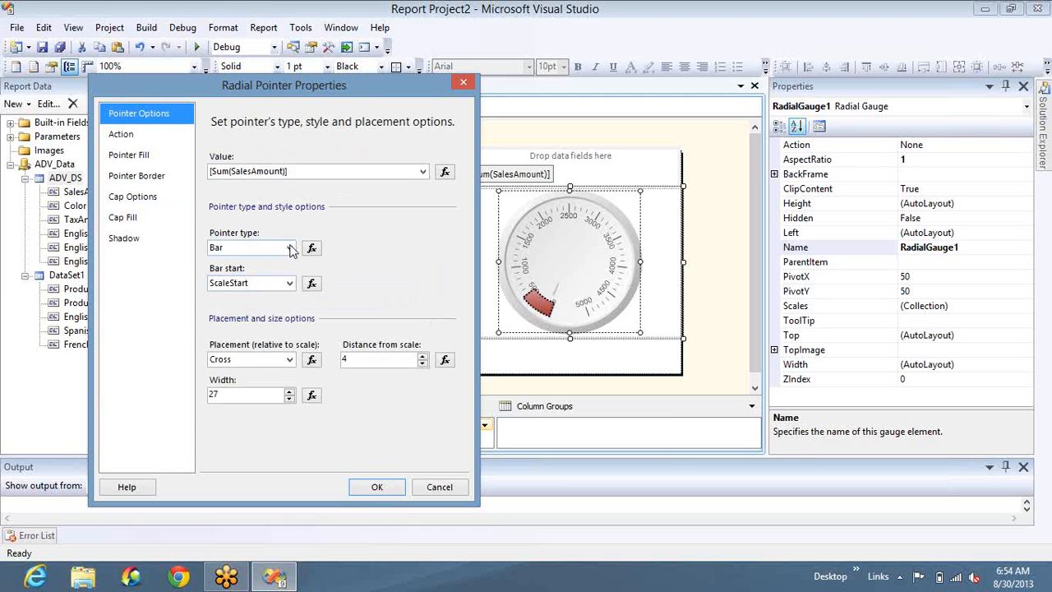
click(289, 248)
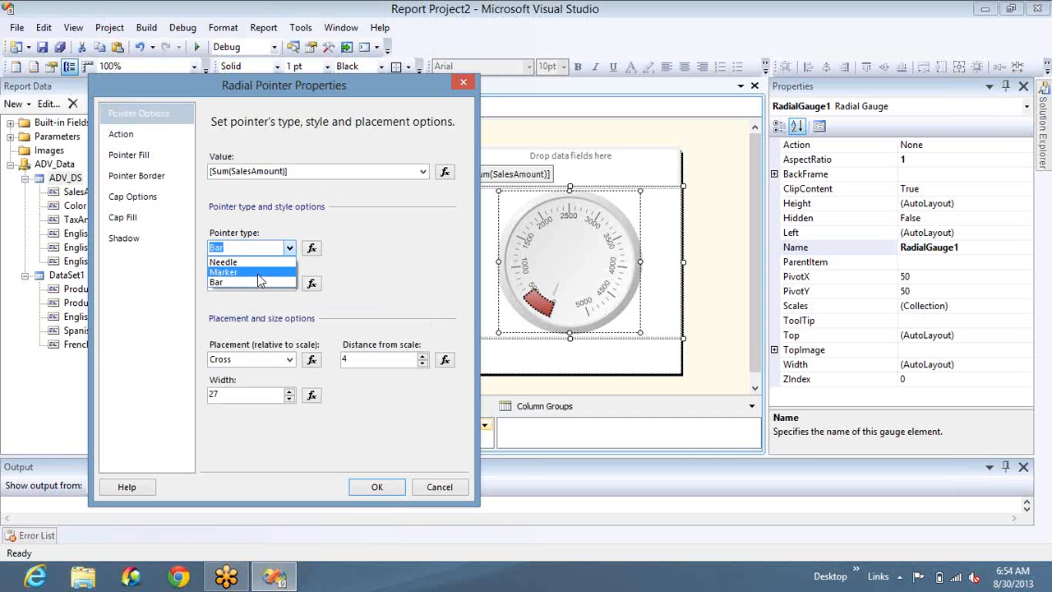
click(238, 270)
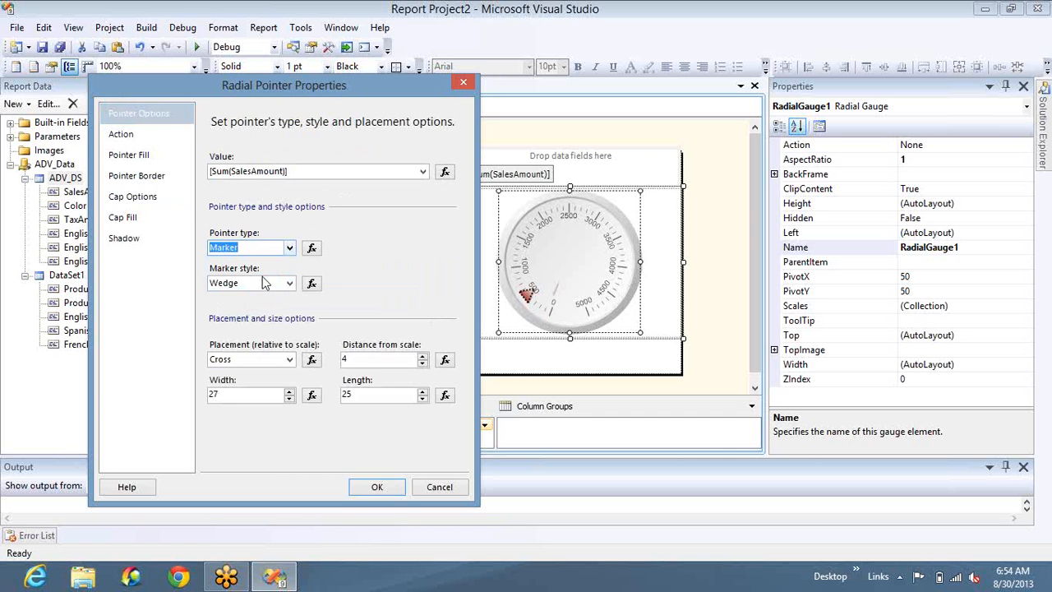
click(289, 250)
click(264, 263)
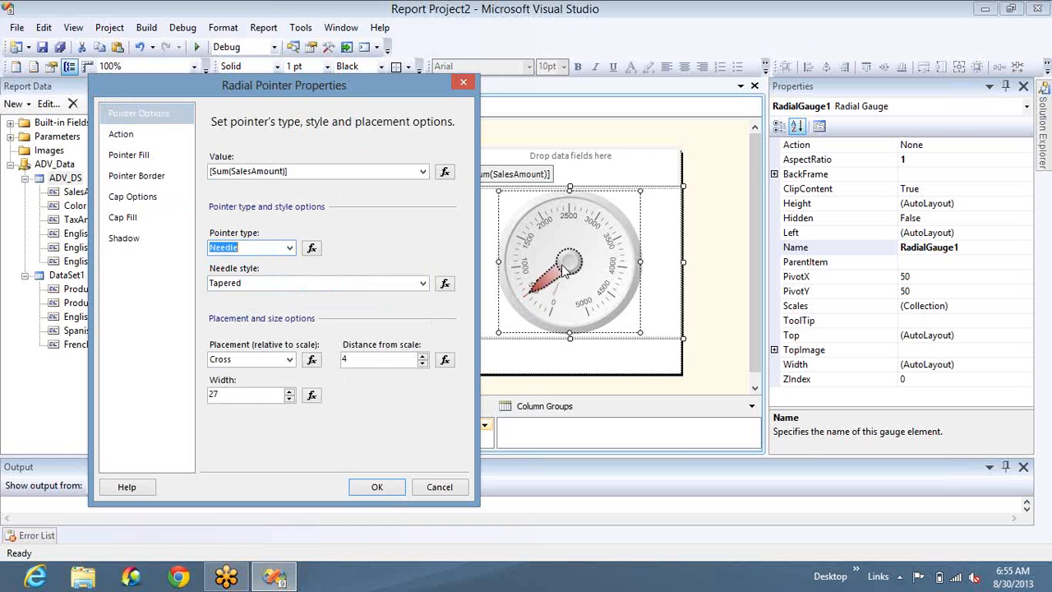
- Try a larger cap width of 73 for the needle pointer
click(158, 199)
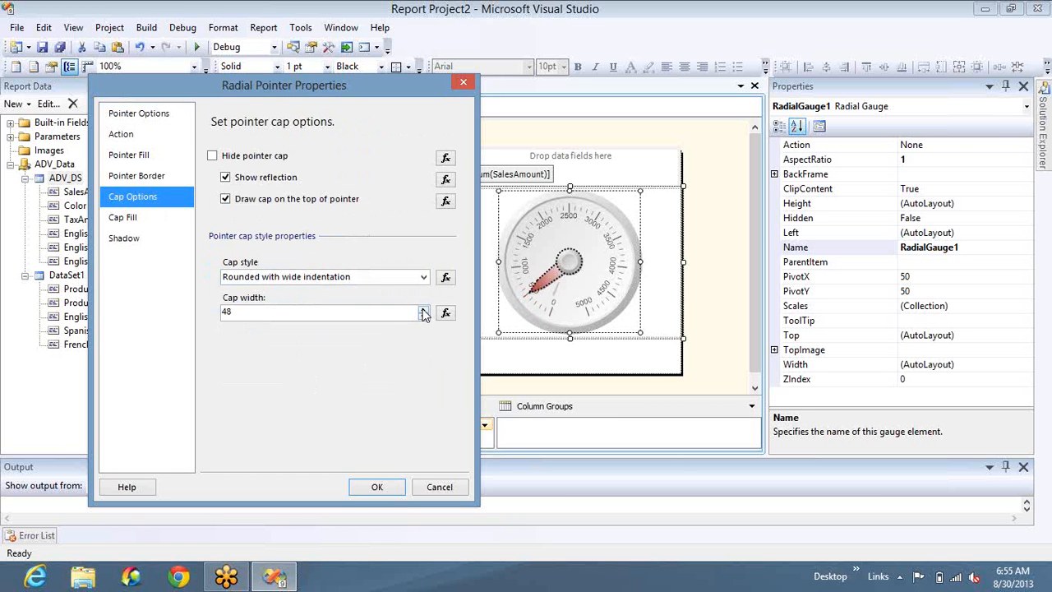
click(423, 310)
click(424, 310)
click(424, 310)
click(423, 310)
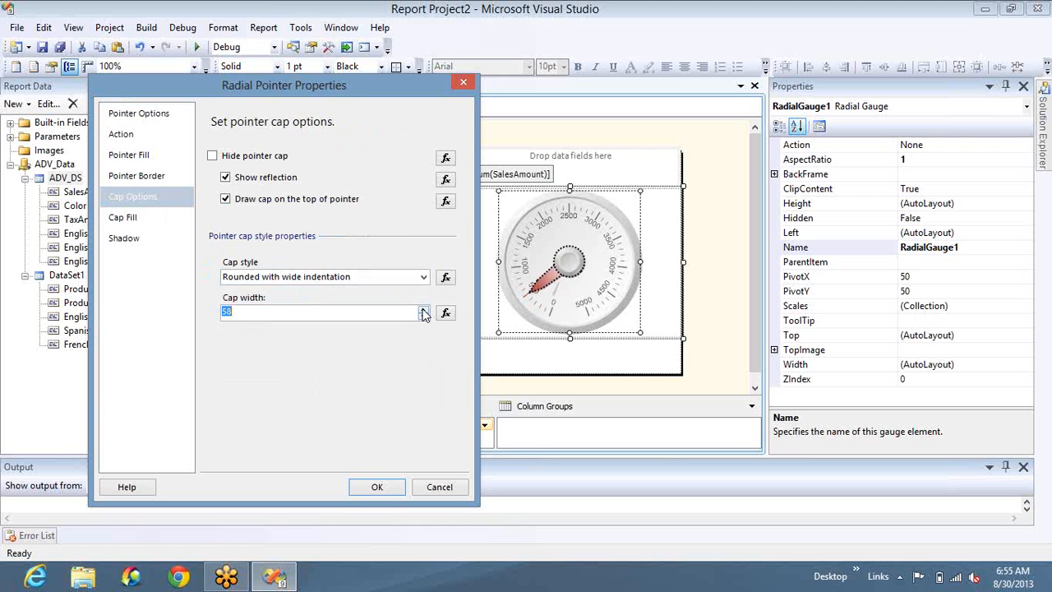
click(423, 311)
click(422, 311)
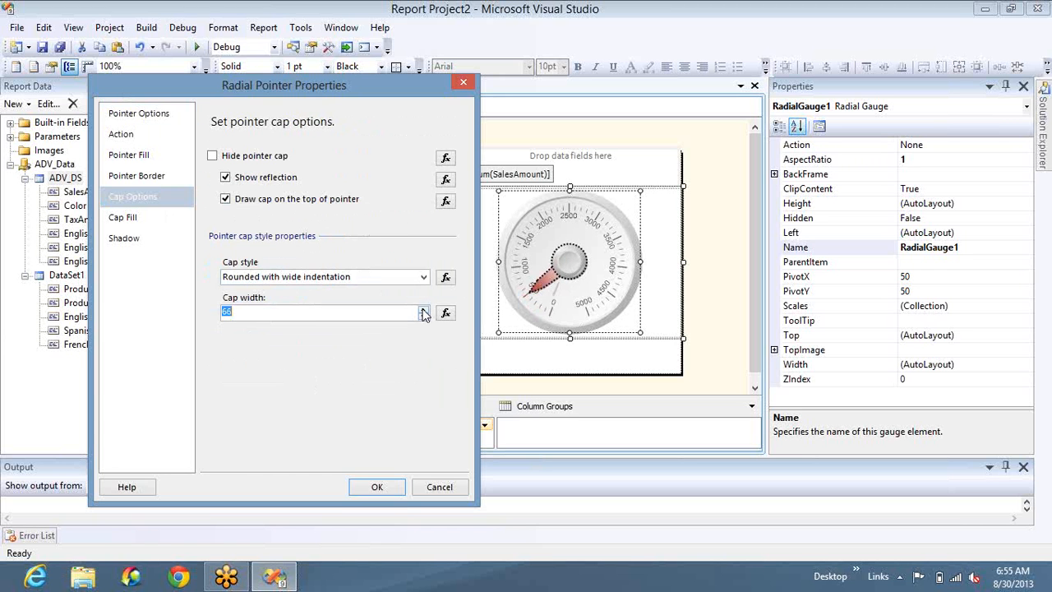
click(424, 310)
click(424, 309)
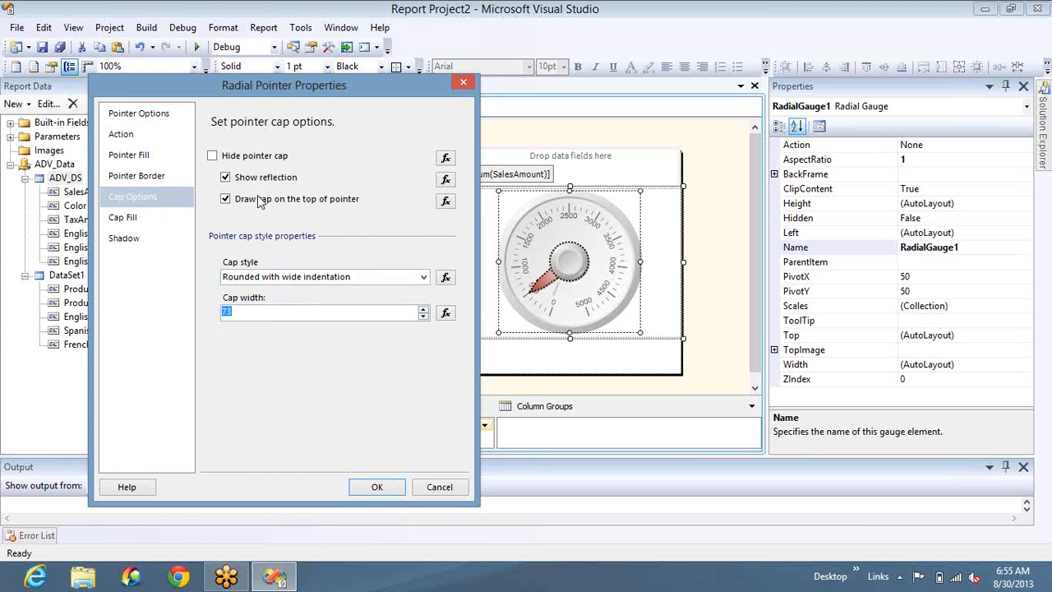
- Turn off drawing the cap on top of the pointer and its reflection, and briefly test hiding the cap
click(260, 200)
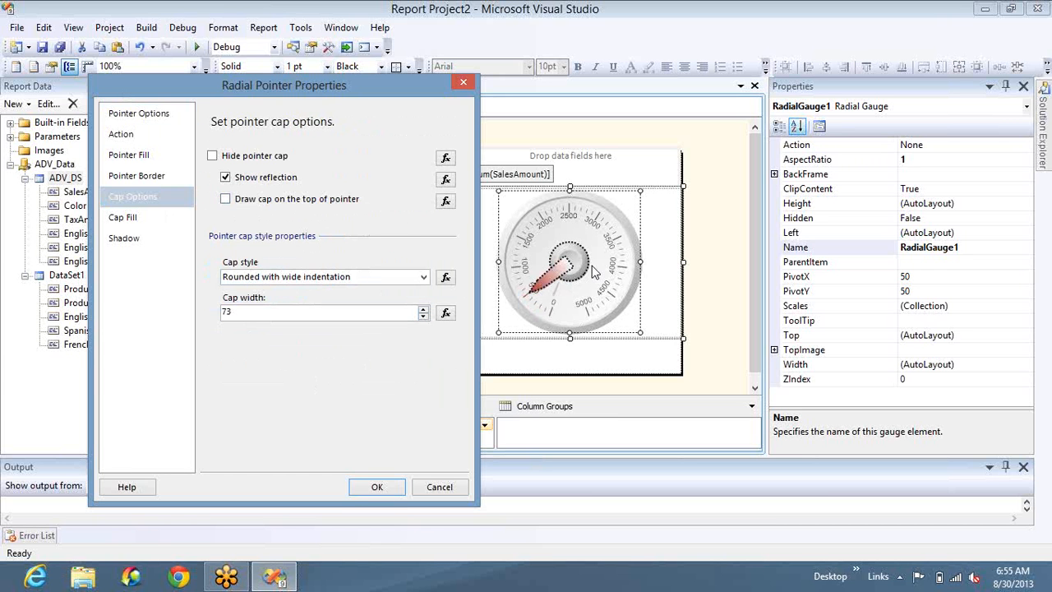
click(275, 180)
click(228, 157)
click(261, 157)
- Try the Rounded dark cap style and set the cap style to Flattened with indentation
click(424, 277)
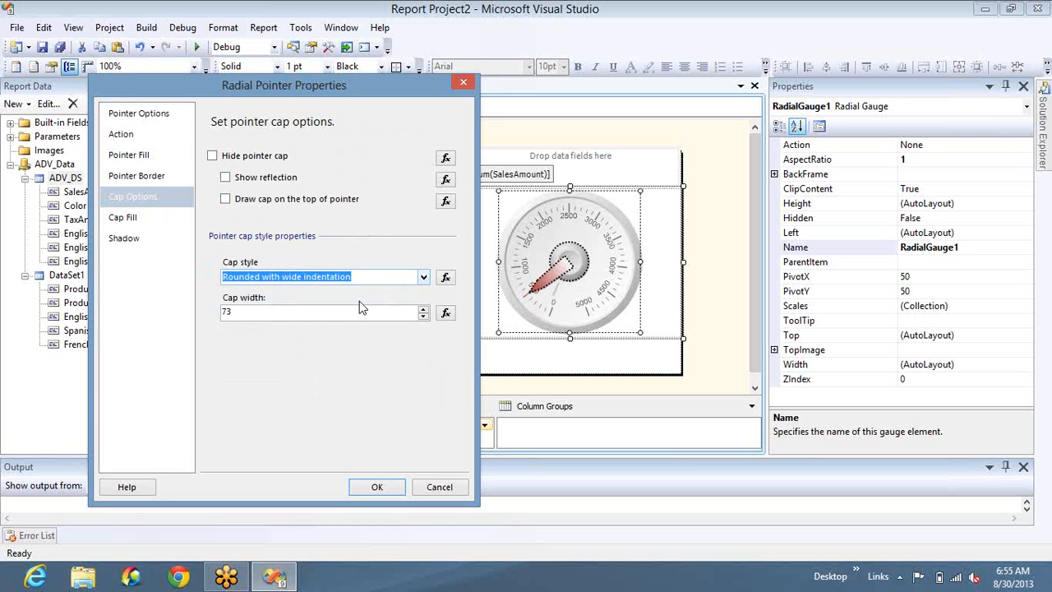
click(354, 291)
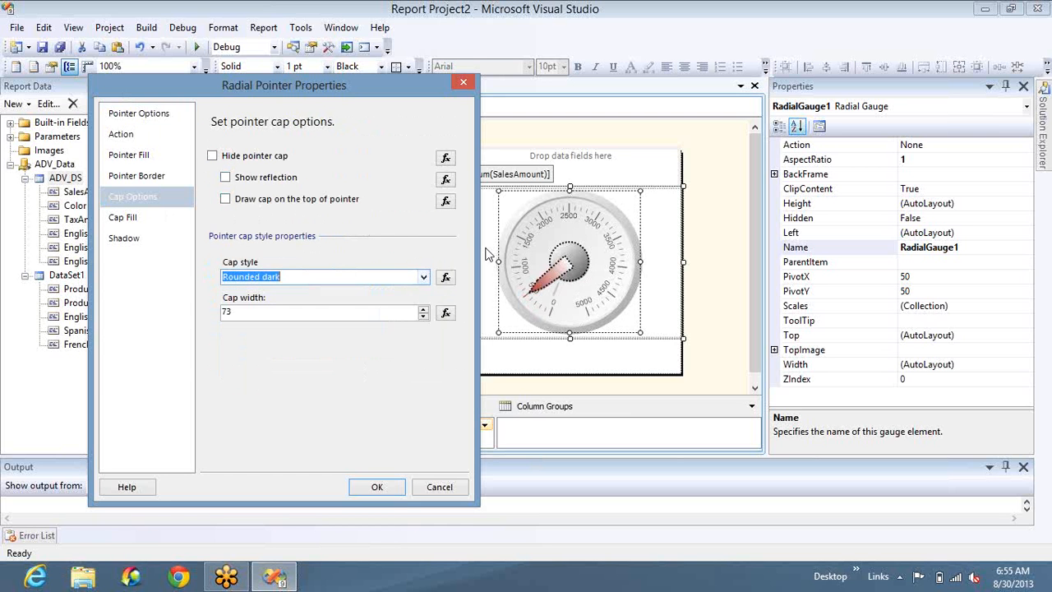
click(425, 279)
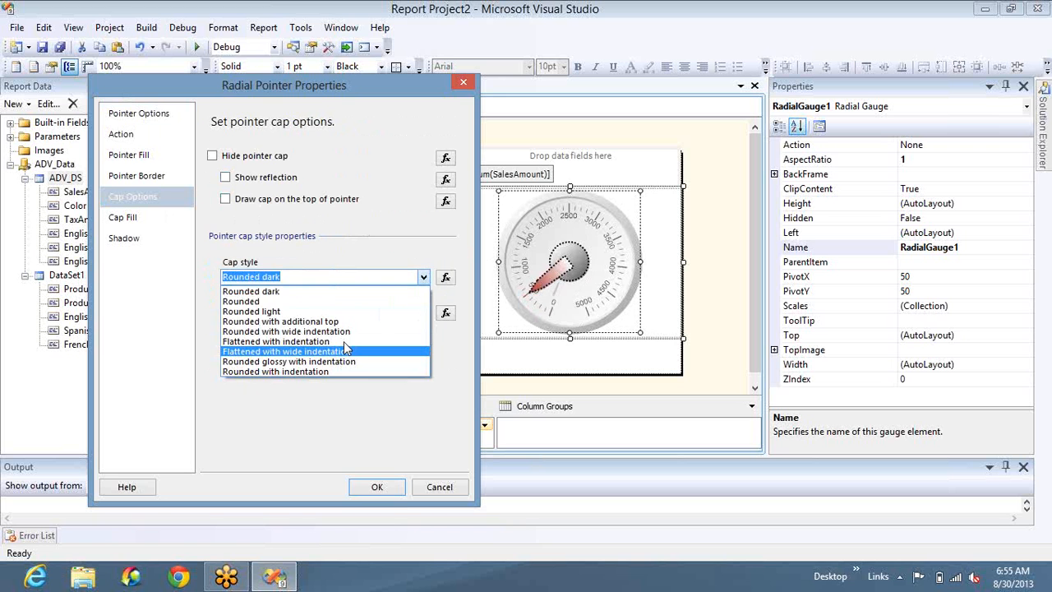
click(344, 342)
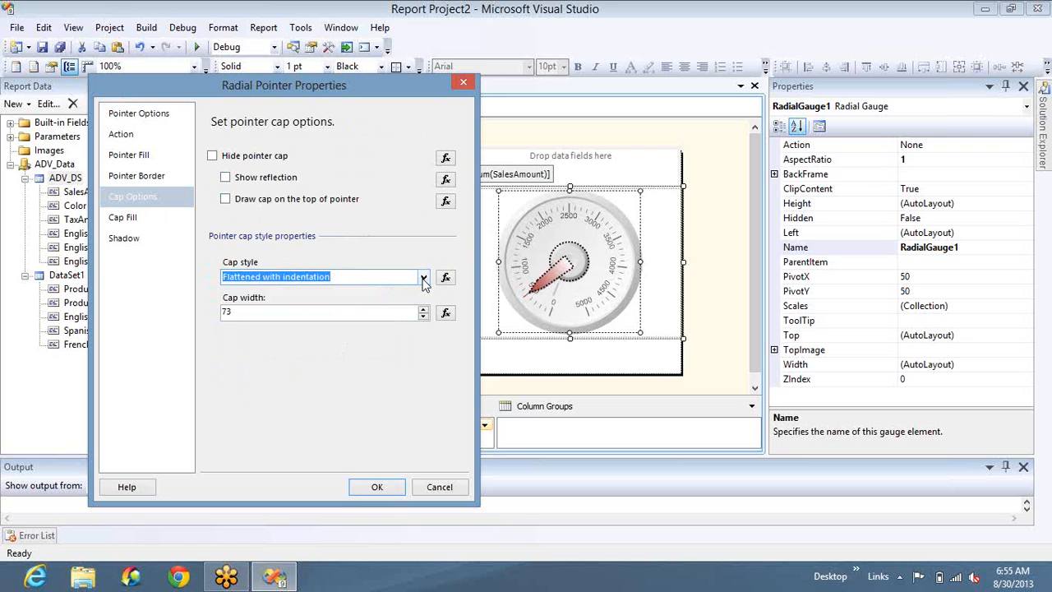
- Reduce the pointer cap width to 47
click(423, 318)
click(424, 318)
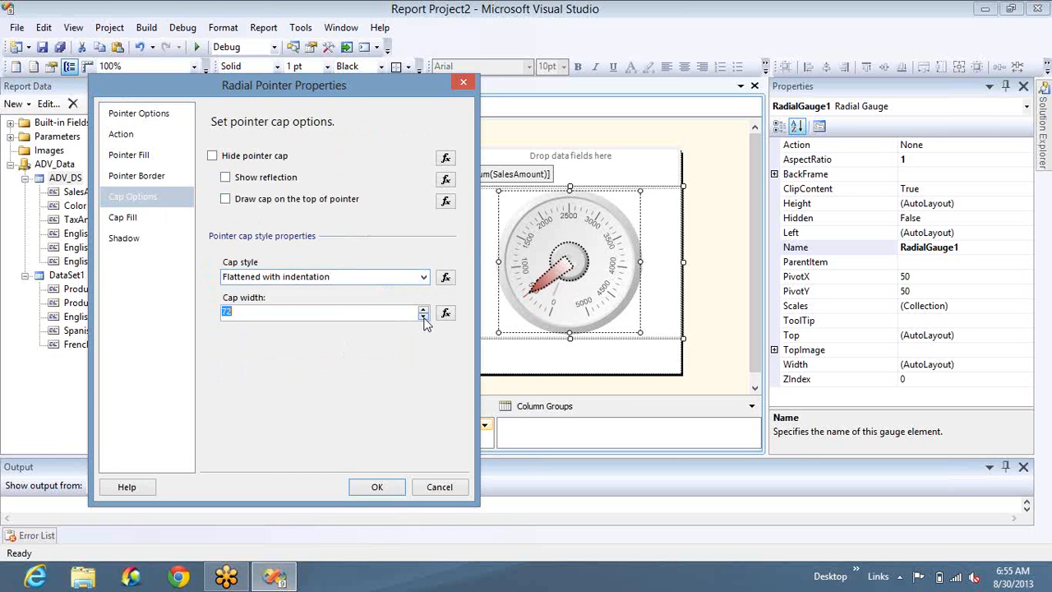
click(423, 317)
click(424, 318)
click(423, 317)
click(423, 318)
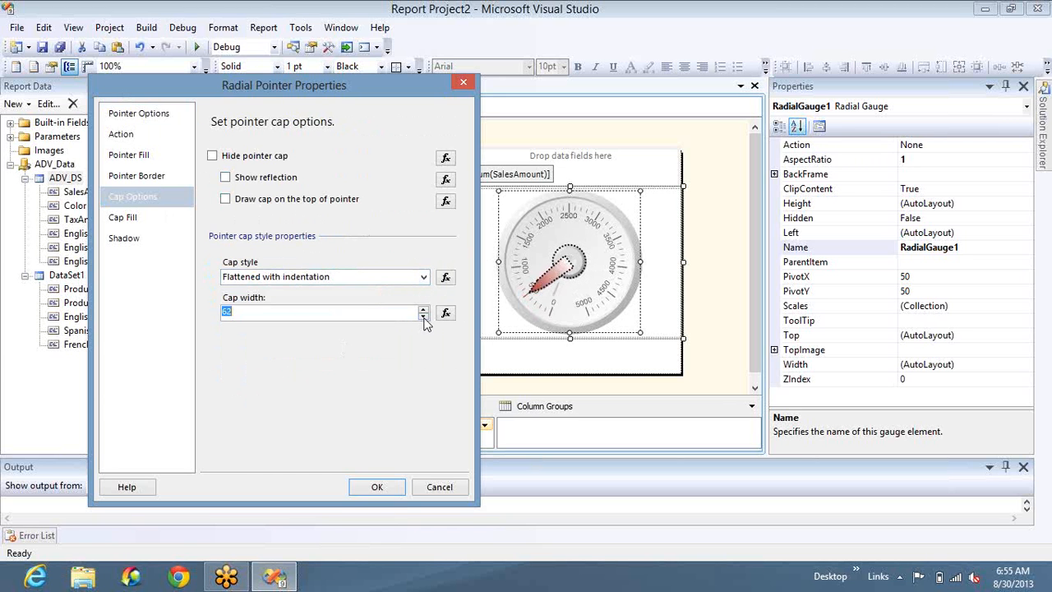
click(423, 317)
click(423, 318)
click(423, 318)
click(423, 317)
click(423, 317)
click(423, 317)
click(424, 317)
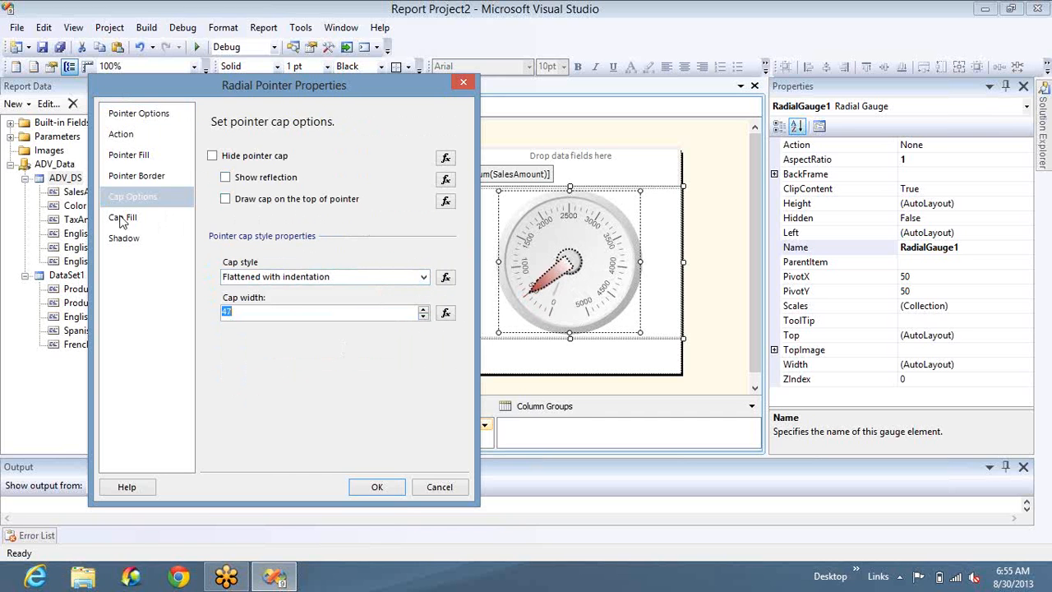
- Try No Color and Lime for the cap fill and set its color to Orange
click(121, 221)
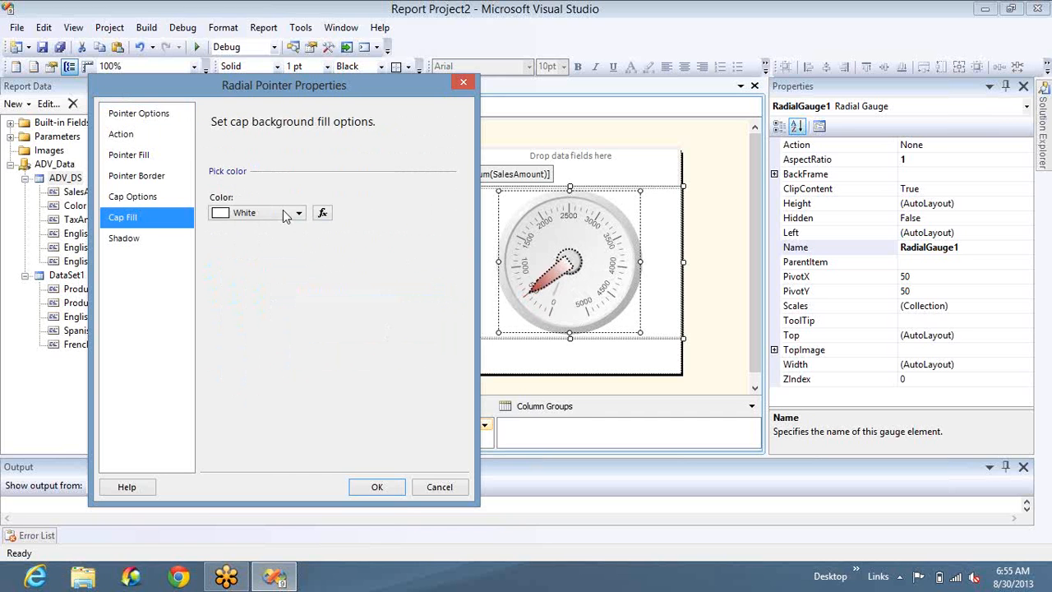
click(224, 214)
click(222, 235)
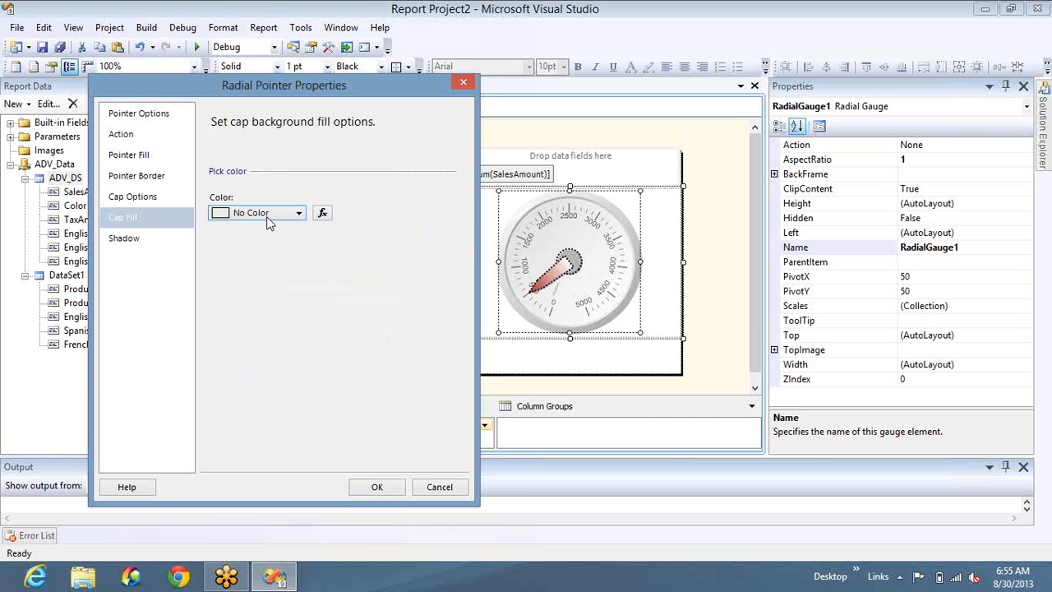
click(270, 217)
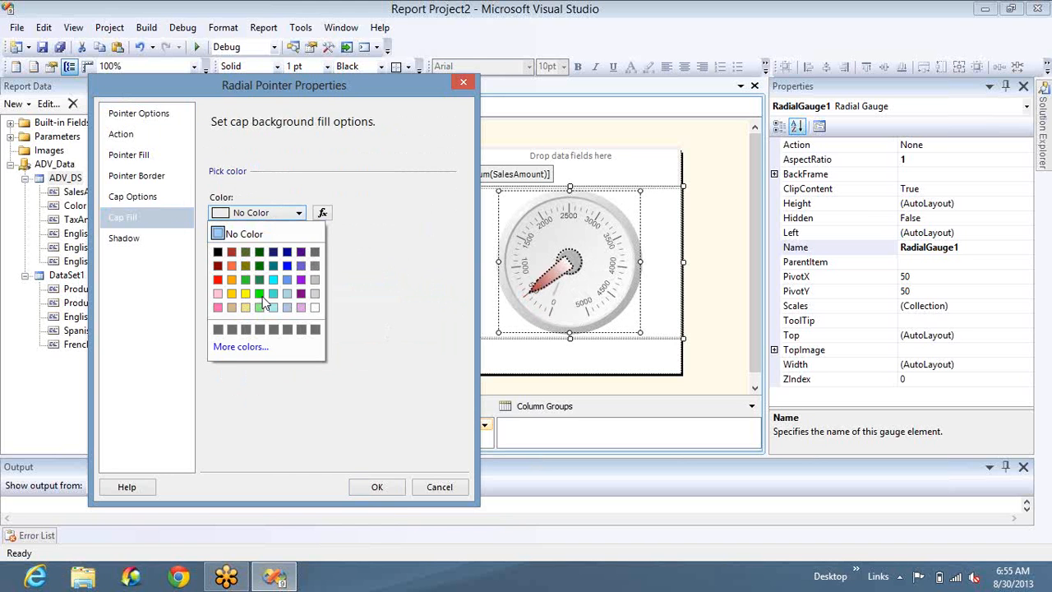
click(261, 295)
click(296, 213)
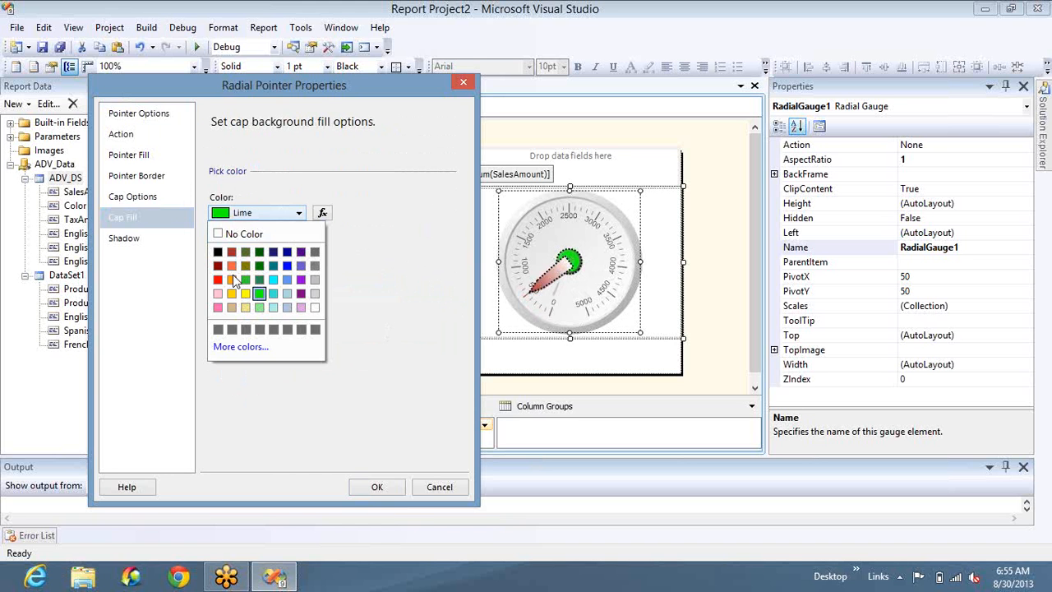
click(232, 279)
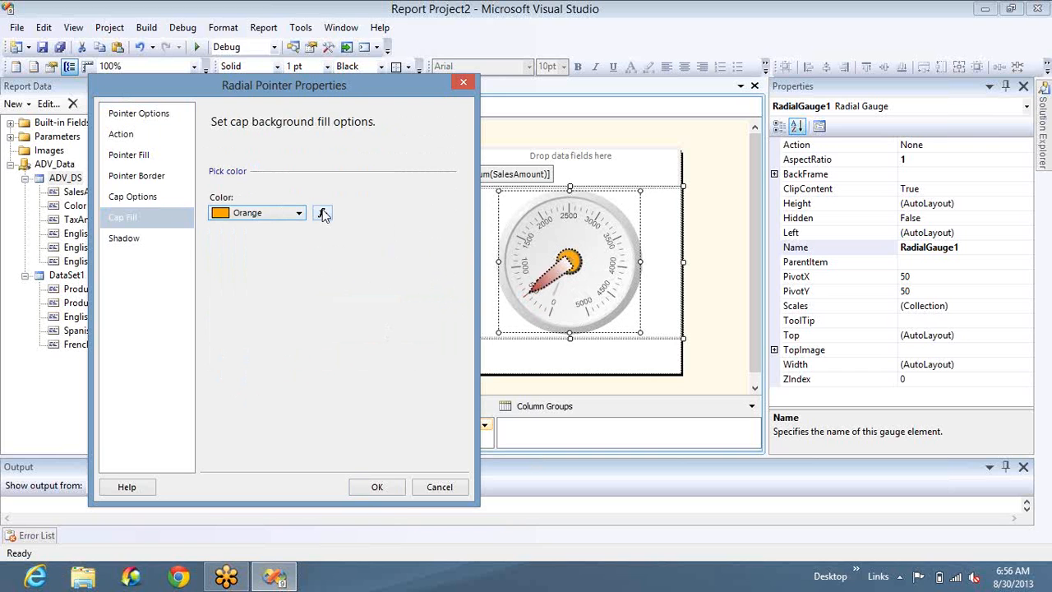
- Set the pointer's shadow offset to 8pt and apply the pointer properties
click(124, 238)
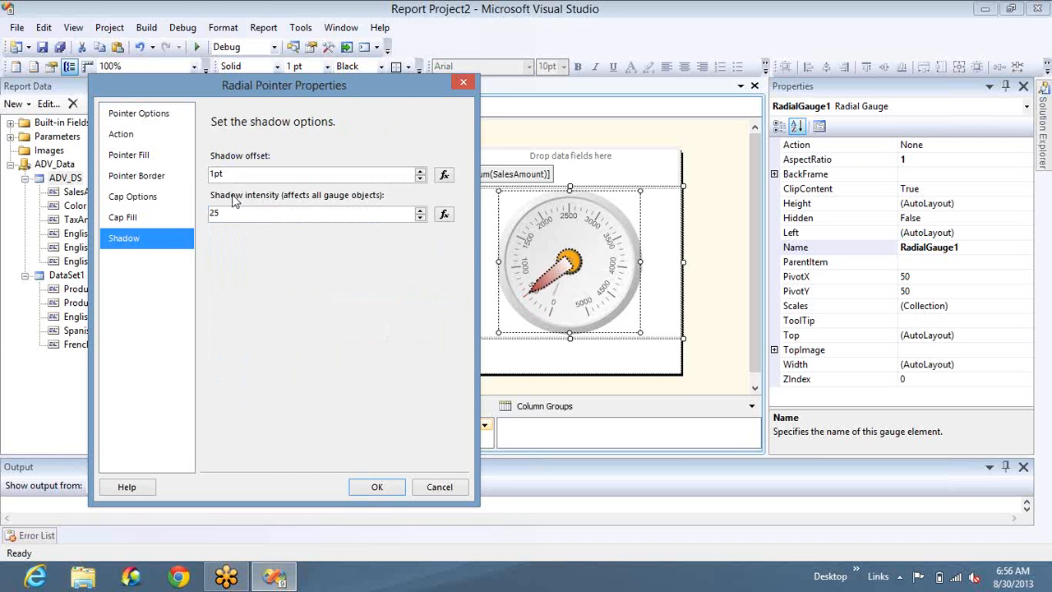
click(420, 176)
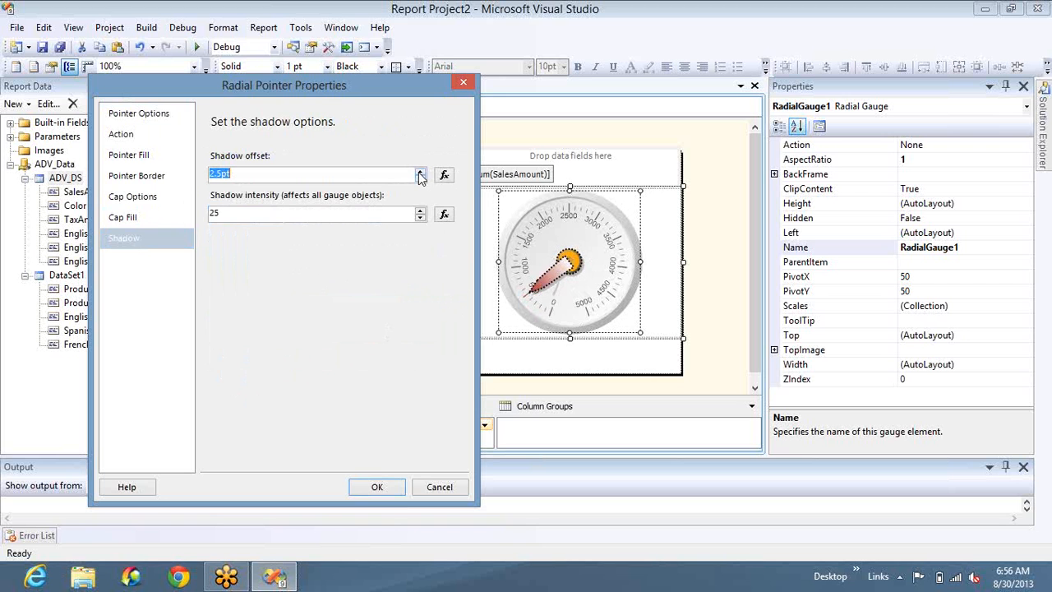
click(420, 175)
click(420, 176)
click(420, 175)
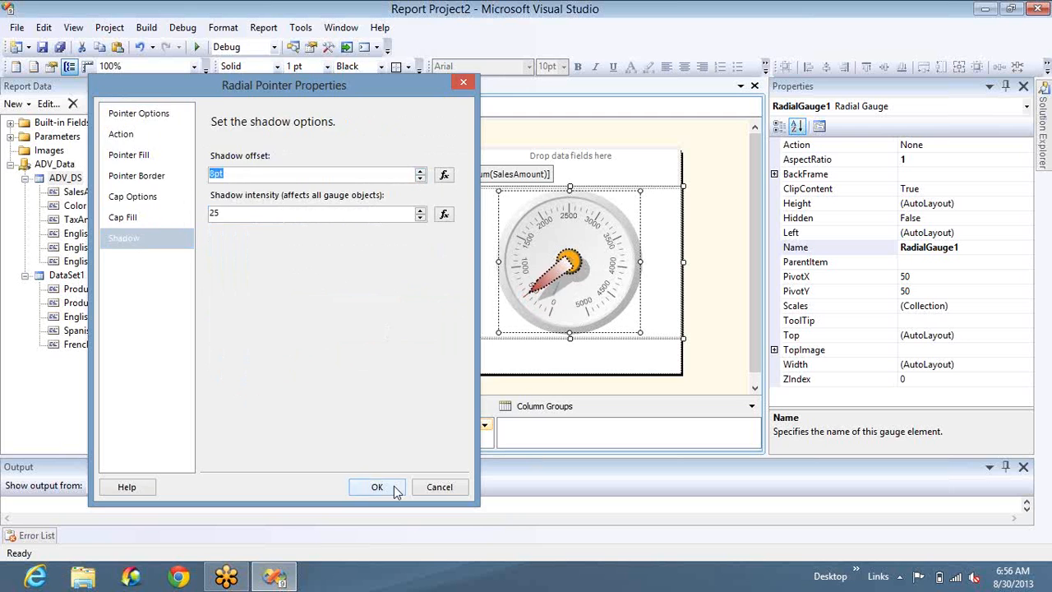
click(377, 487)
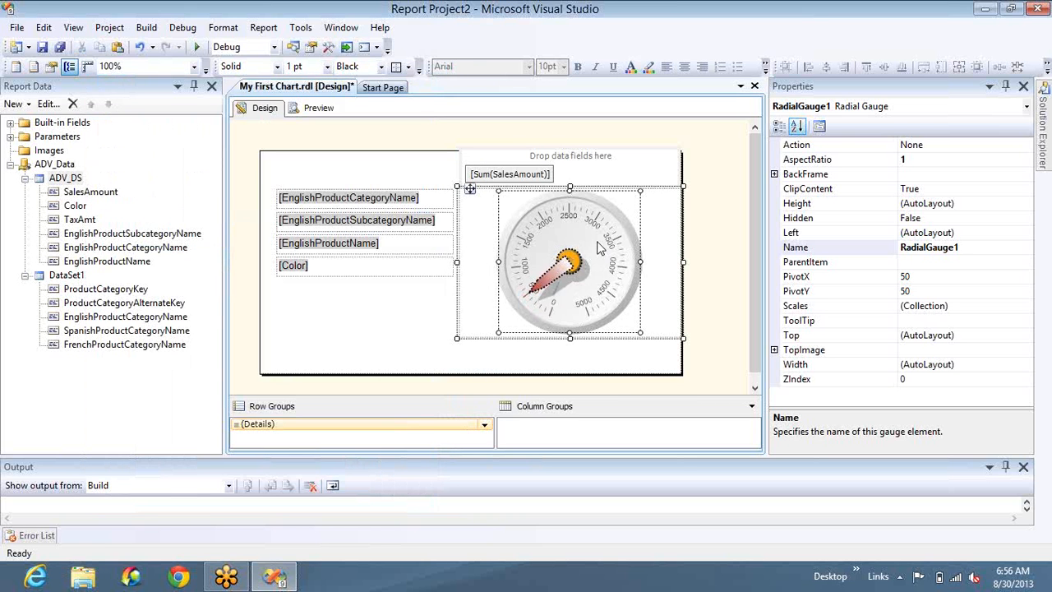
- Open the scale range properties of the radial gauge and keep the gauge in view beside them
click(787, 263)
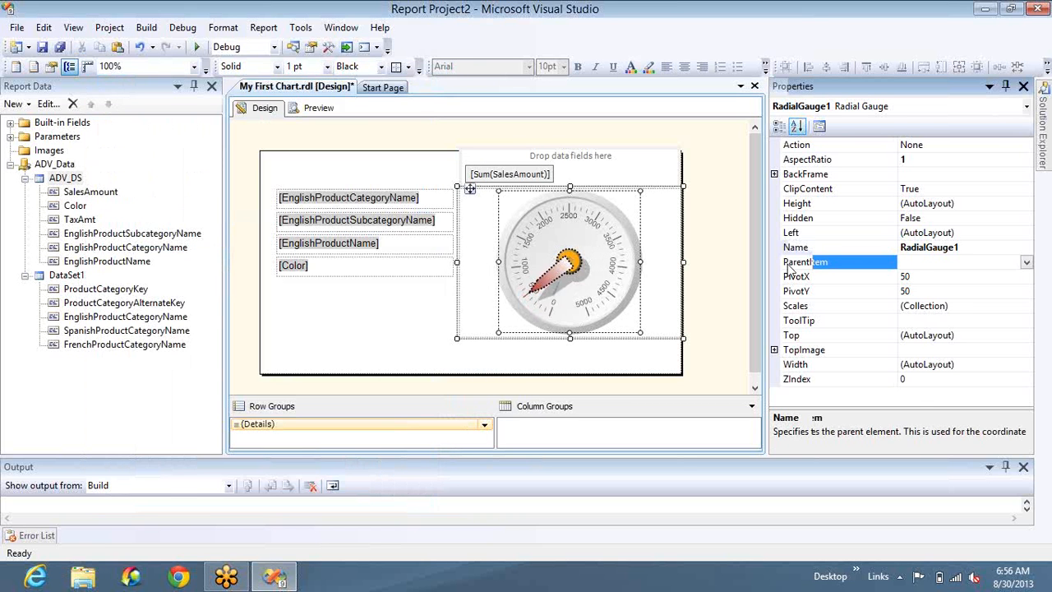
right_click(794, 265)
right_click(631, 209)
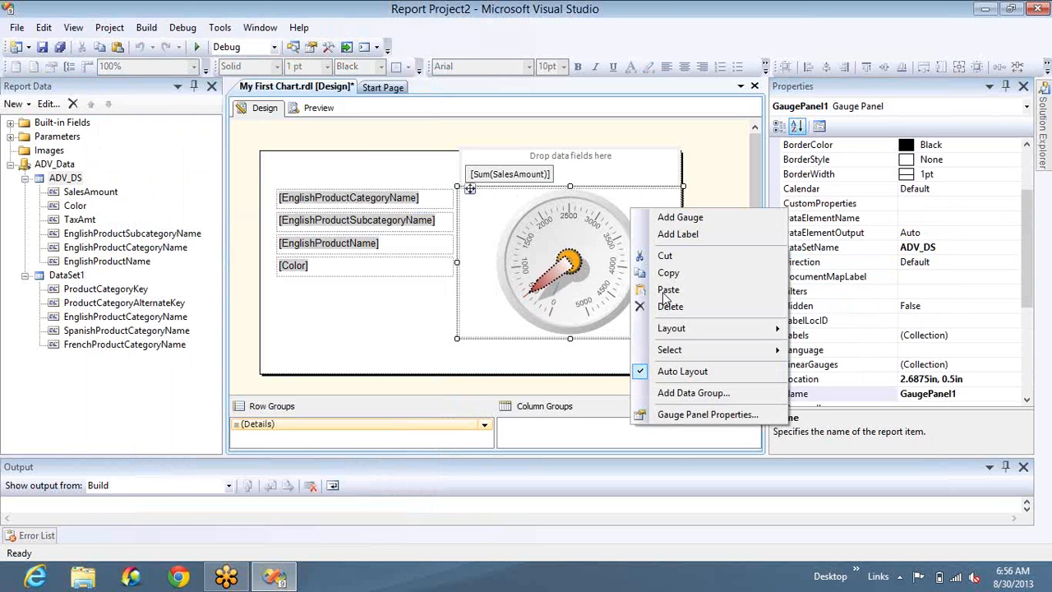
right_click(593, 245)
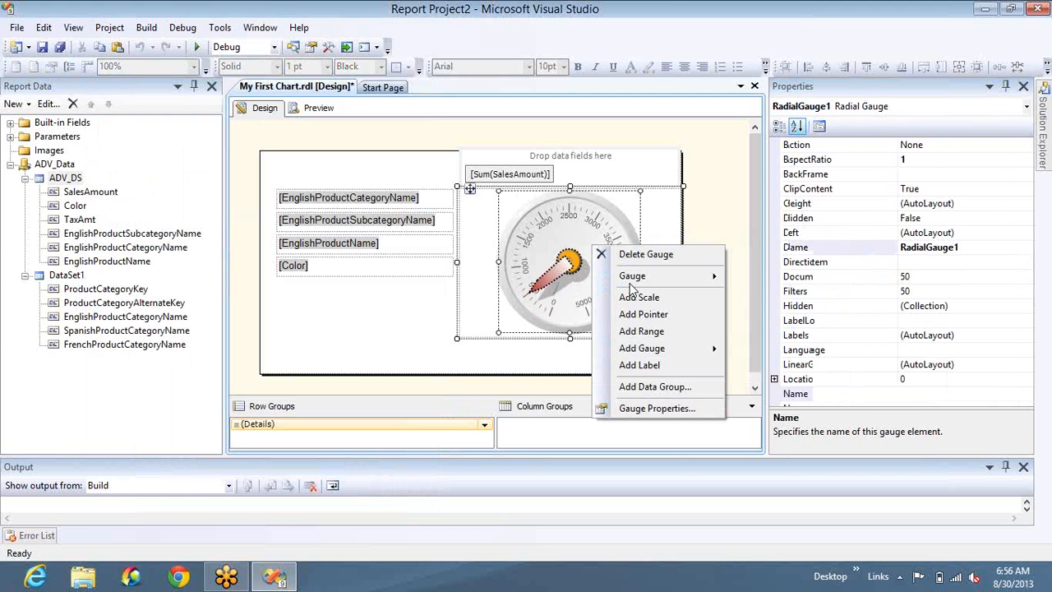
mouse_move(632, 279)
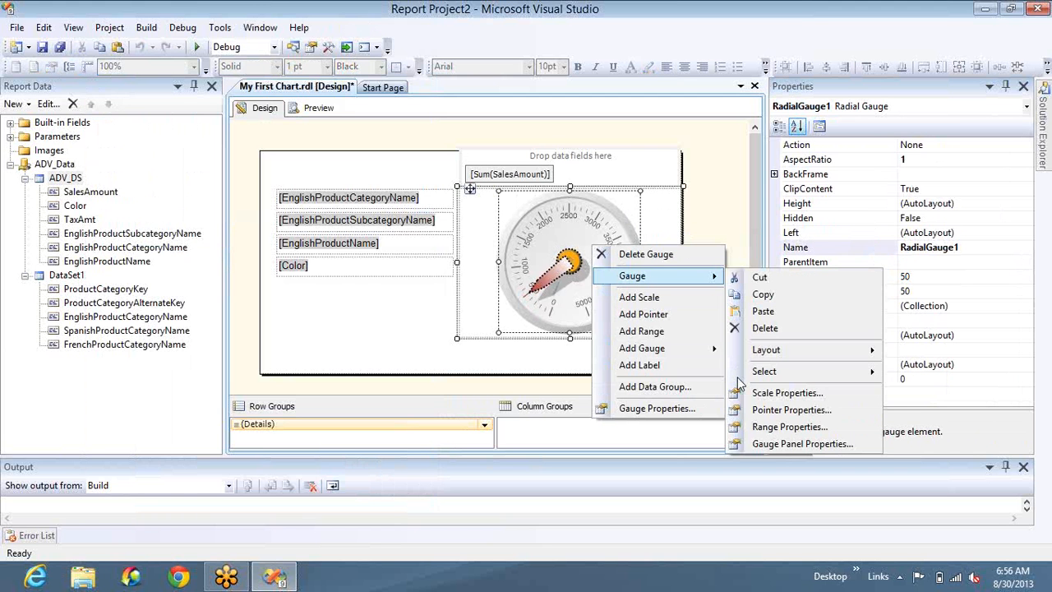
click(757, 428)
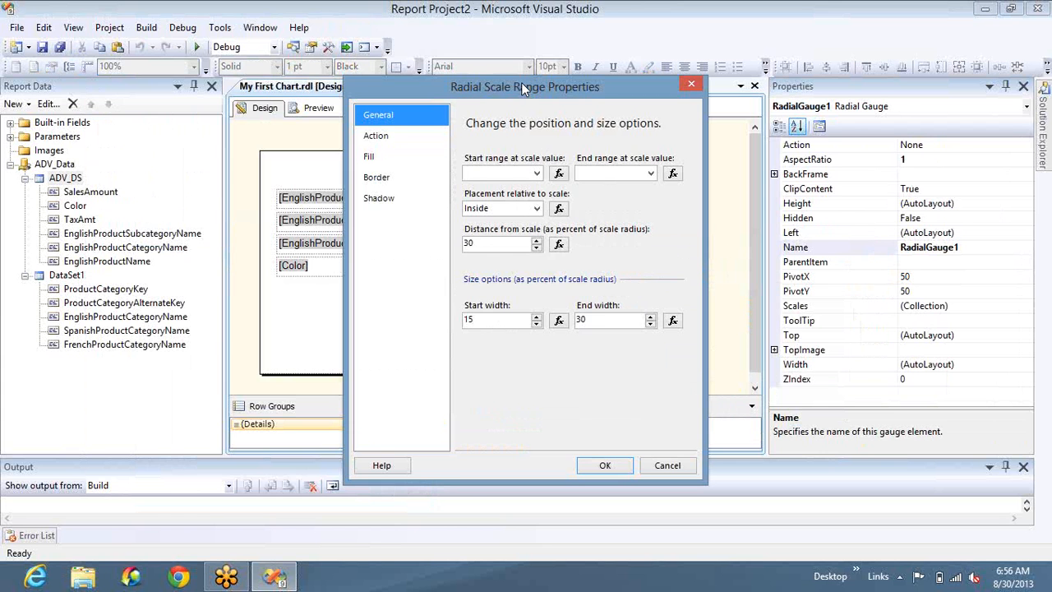
drag(521, 89, 282, 111)
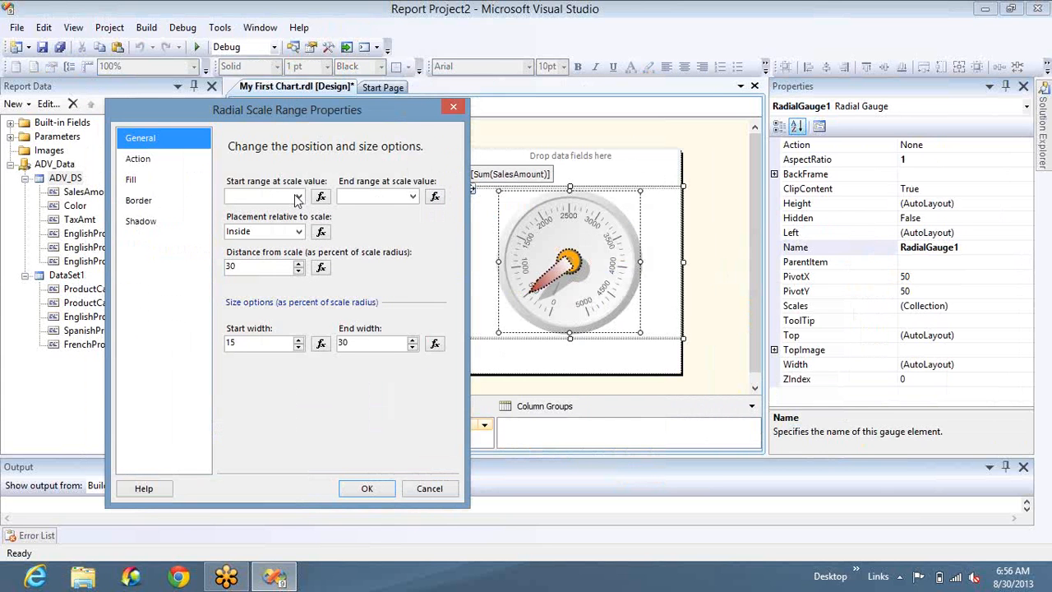
- Set the gauge range to start at 0 and end at 100, apply it, and preview the report before returning to the design
click(298, 198)
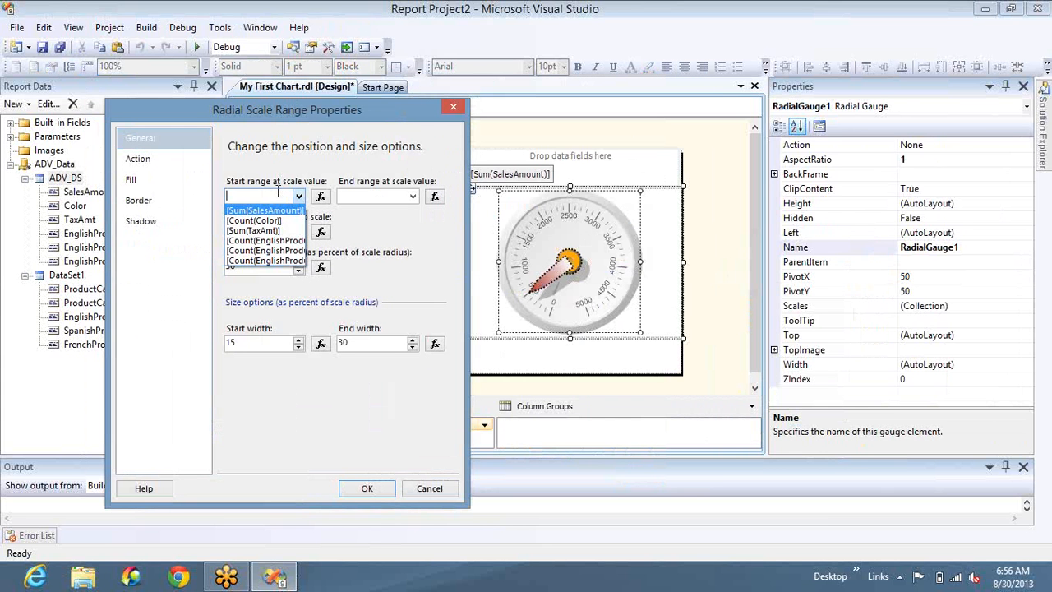
click(278, 194)
text(0)
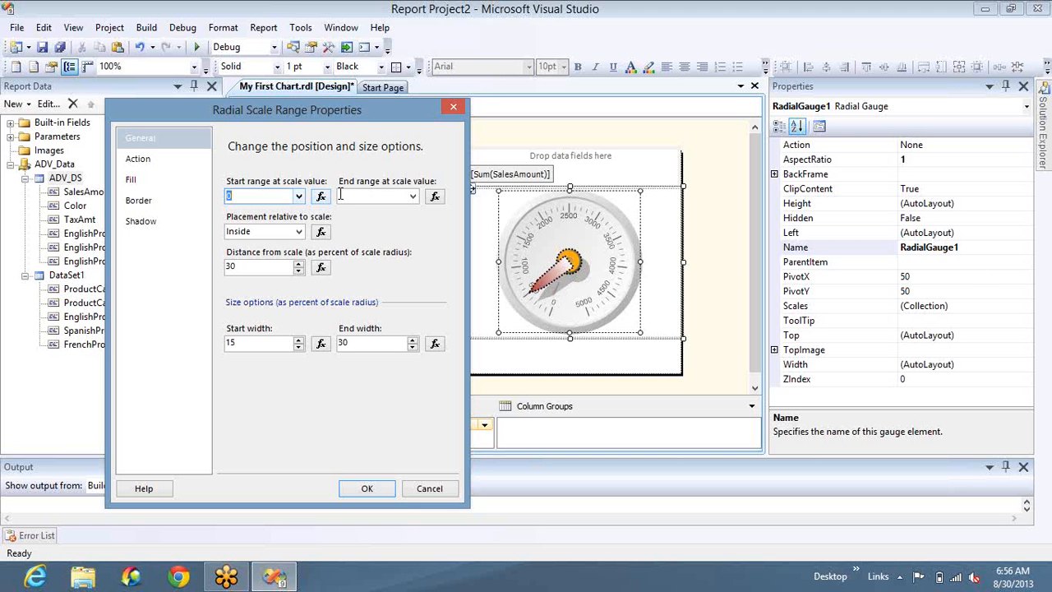
click(341, 194)
text(100)
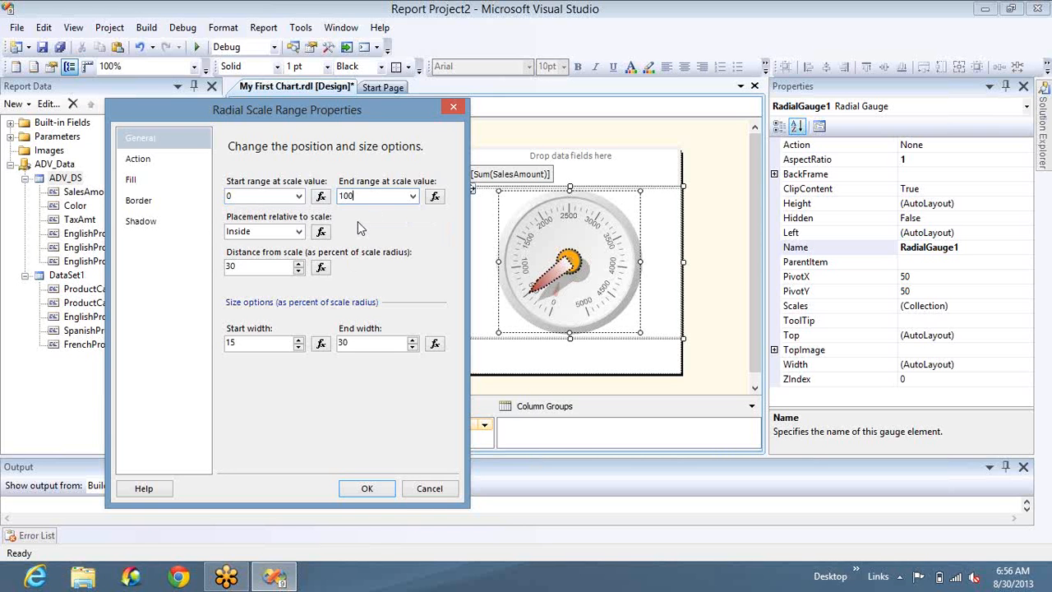
click(366, 488)
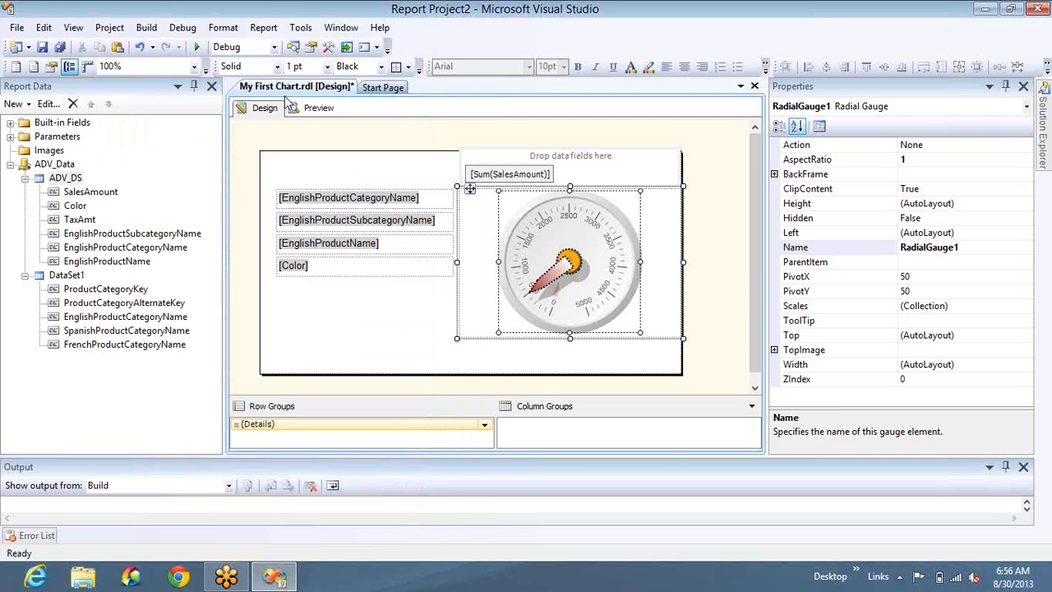
click(317, 108)
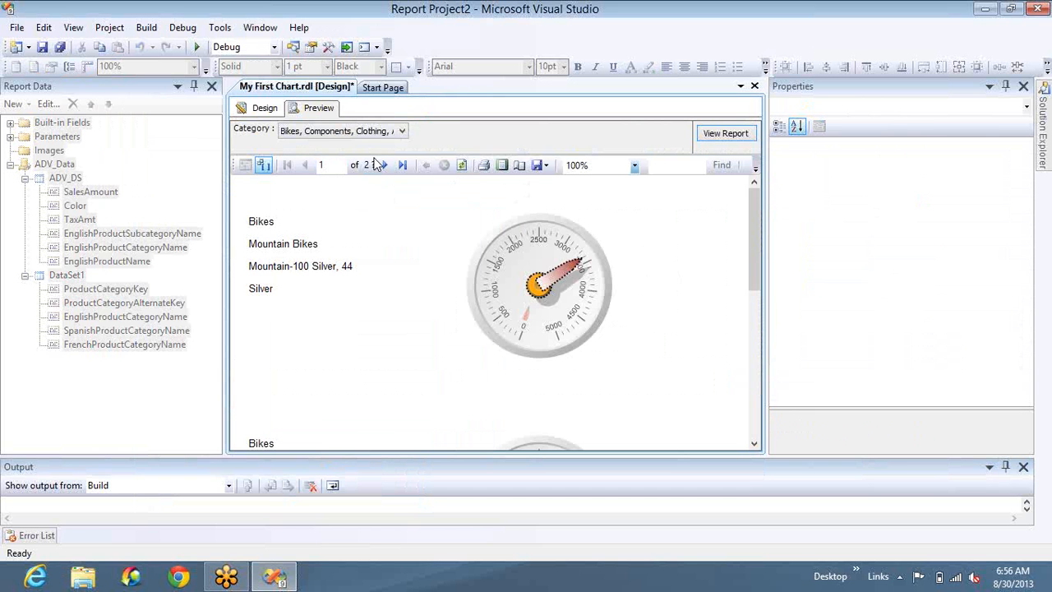
click(271, 110)
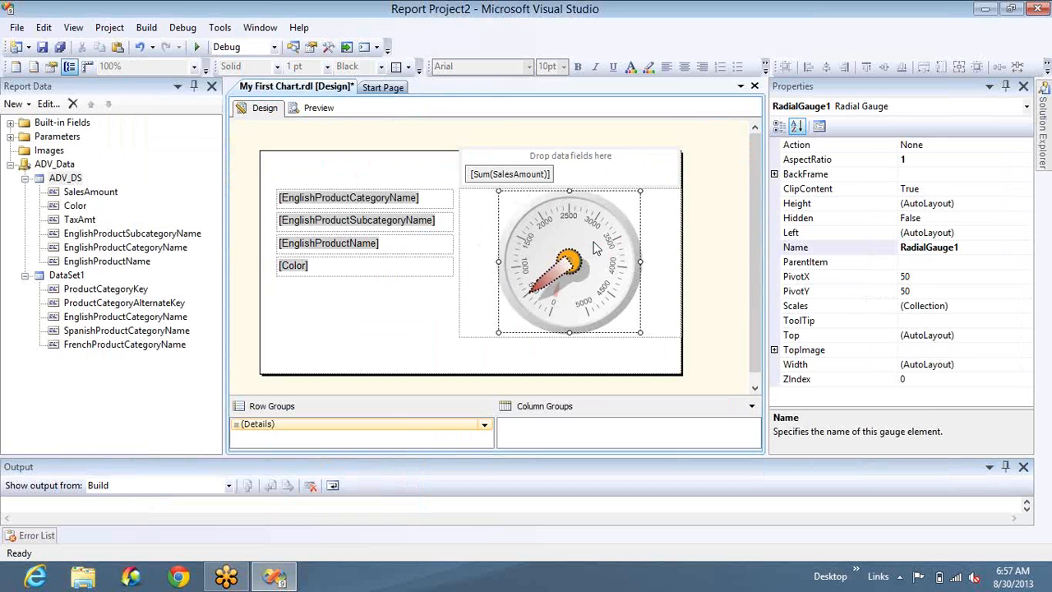
- Add a second range to the radial gauge, open its properties and look at the expression behind its end value
right_click(596, 246)
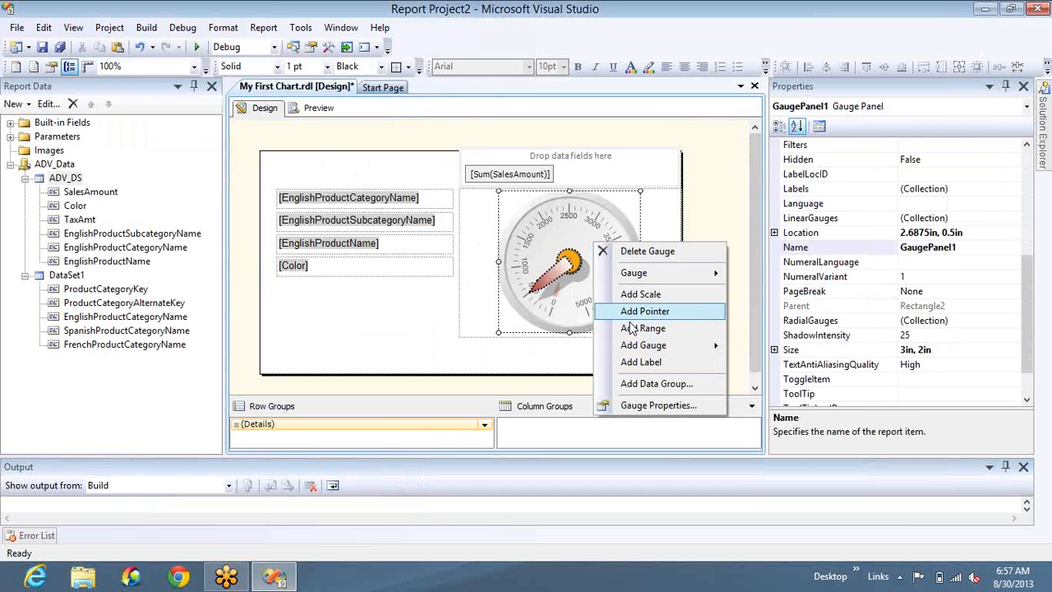
click(632, 328)
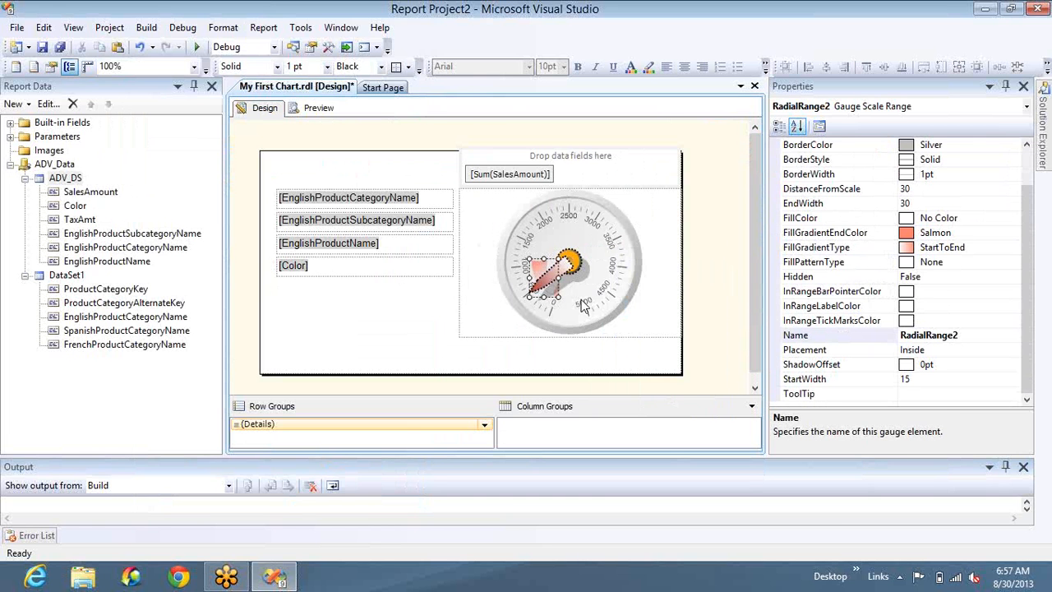
right_click(548, 265)
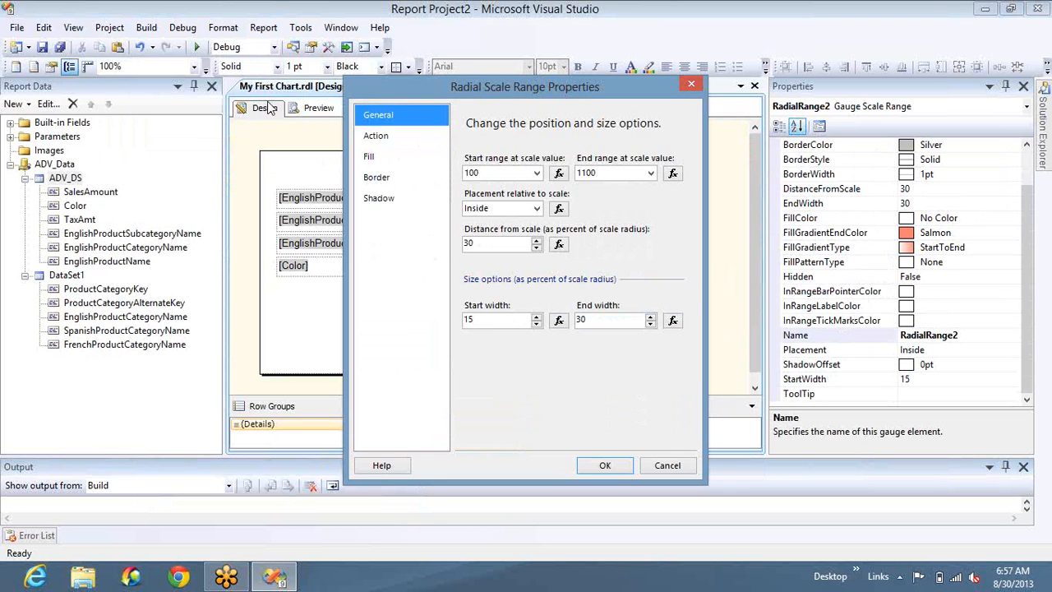
drag(540, 86, 242, 86)
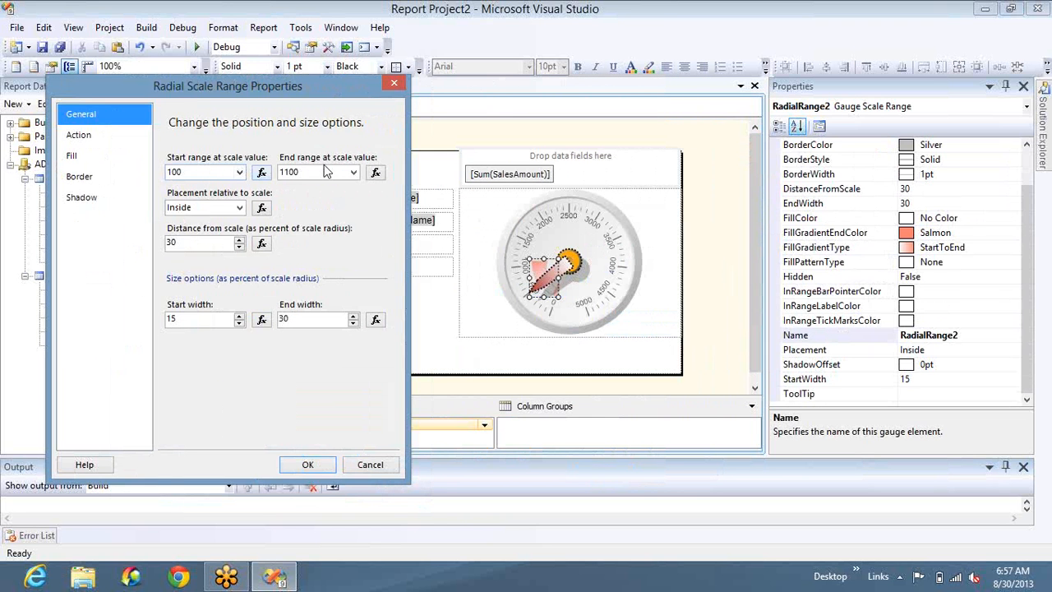
click(376, 172)
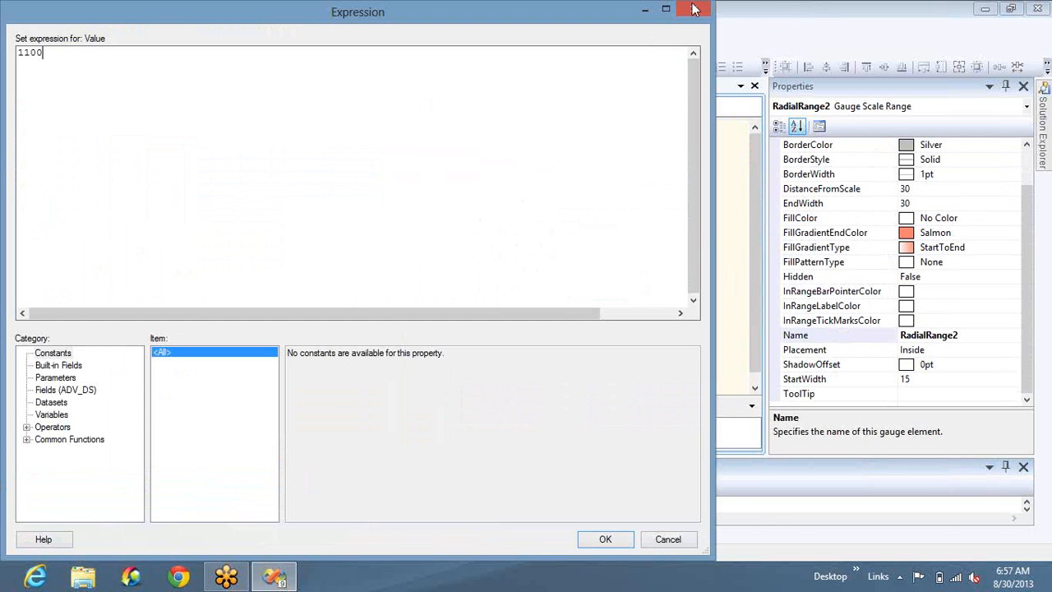
key(Escape)
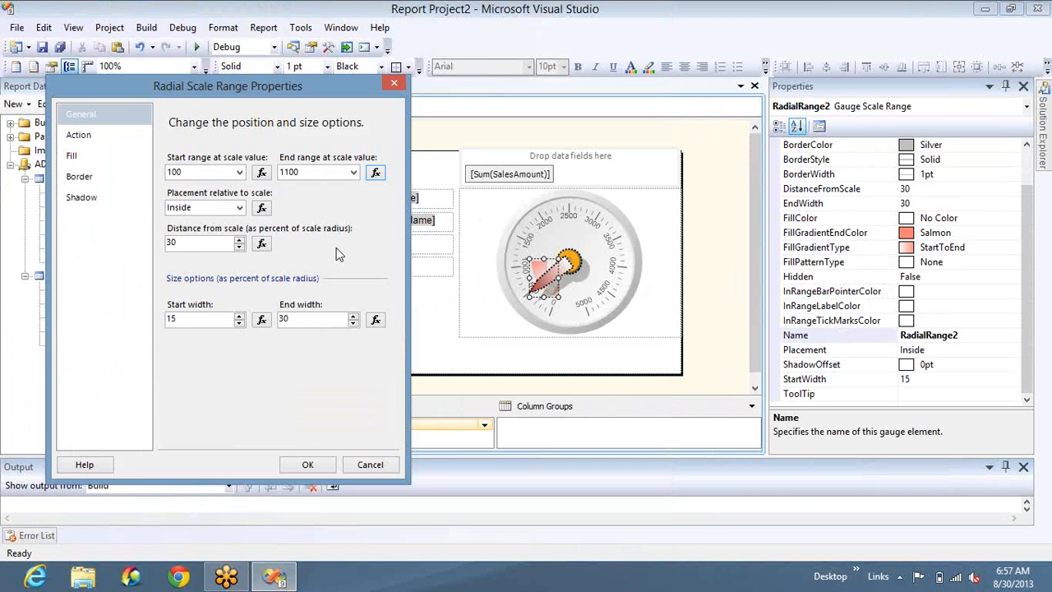
- Try the Outside placement for the new range and set its placement relative to the scale to Cross
click(239, 208)
click(210, 233)
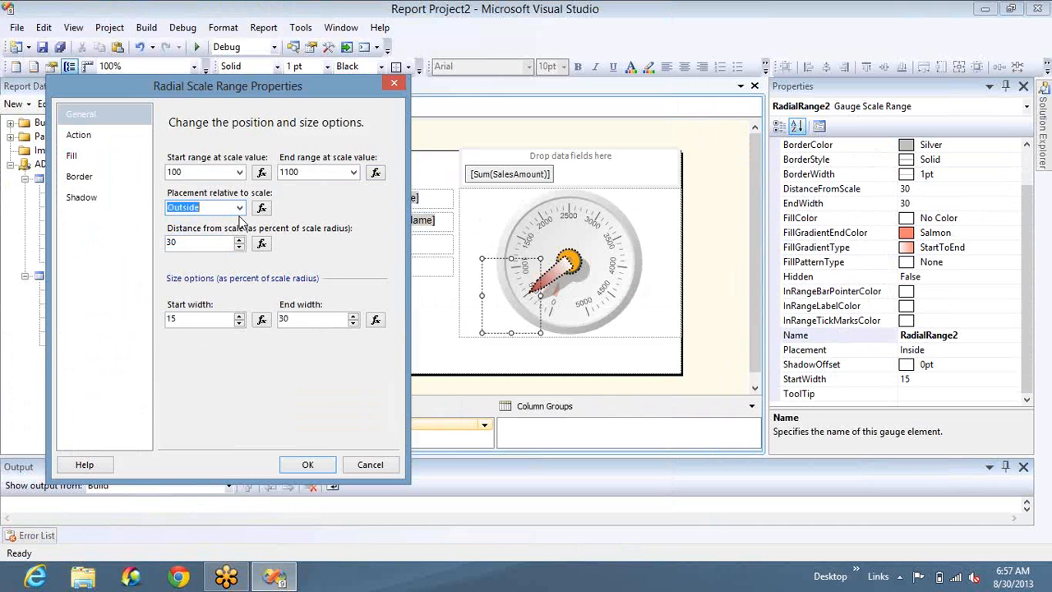
click(239, 208)
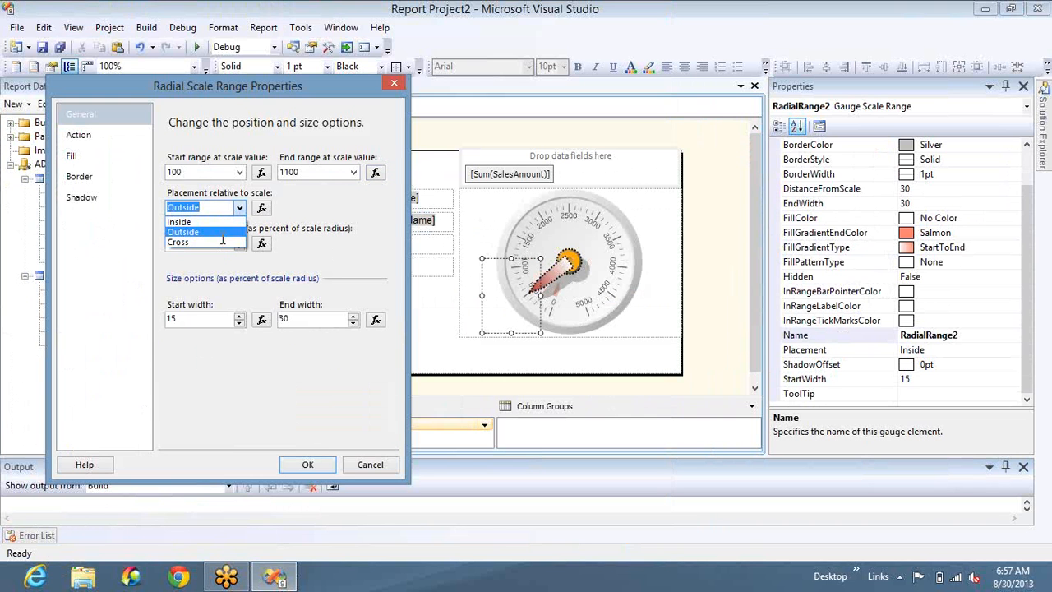
click(222, 241)
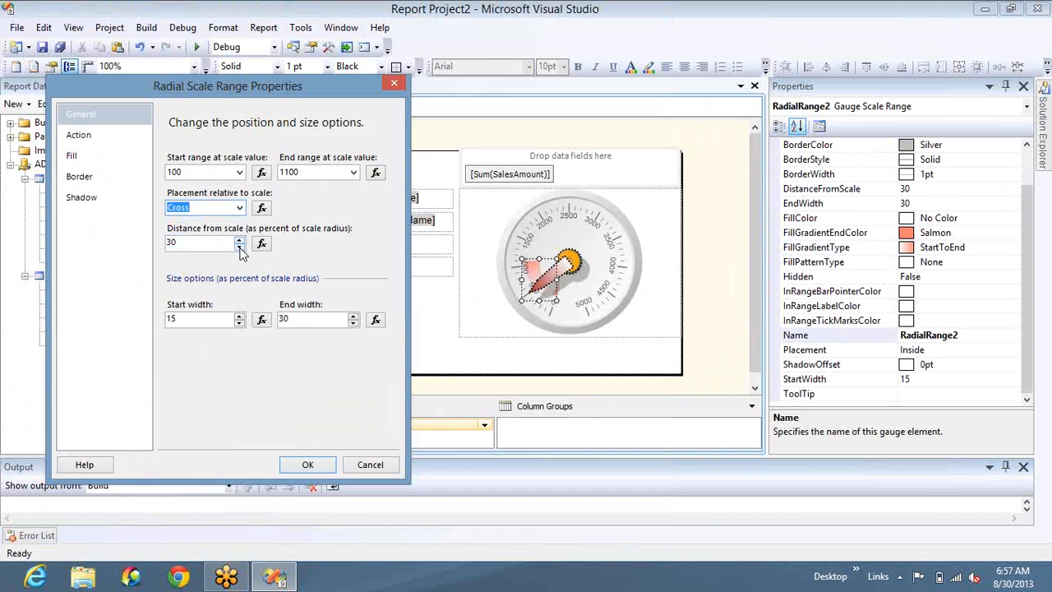
- Try negative distances down to -35 and set the new range's distance from the scale to 0
click(239, 247)
click(240, 248)
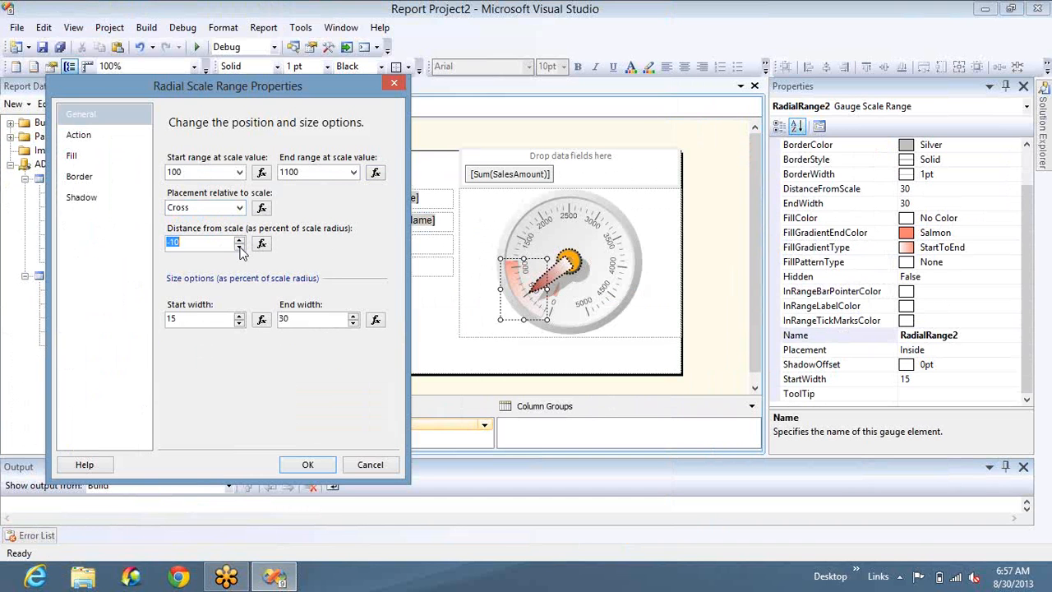
click(239, 248)
click(239, 247)
click(239, 247)
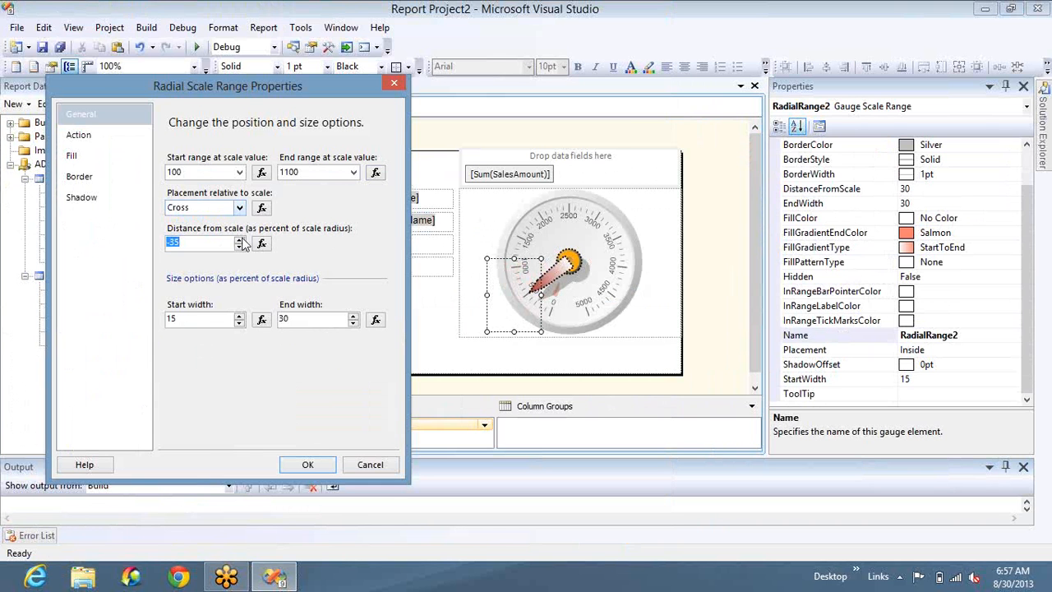
click(239, 239)
click(239, 239)
click(240, 239)
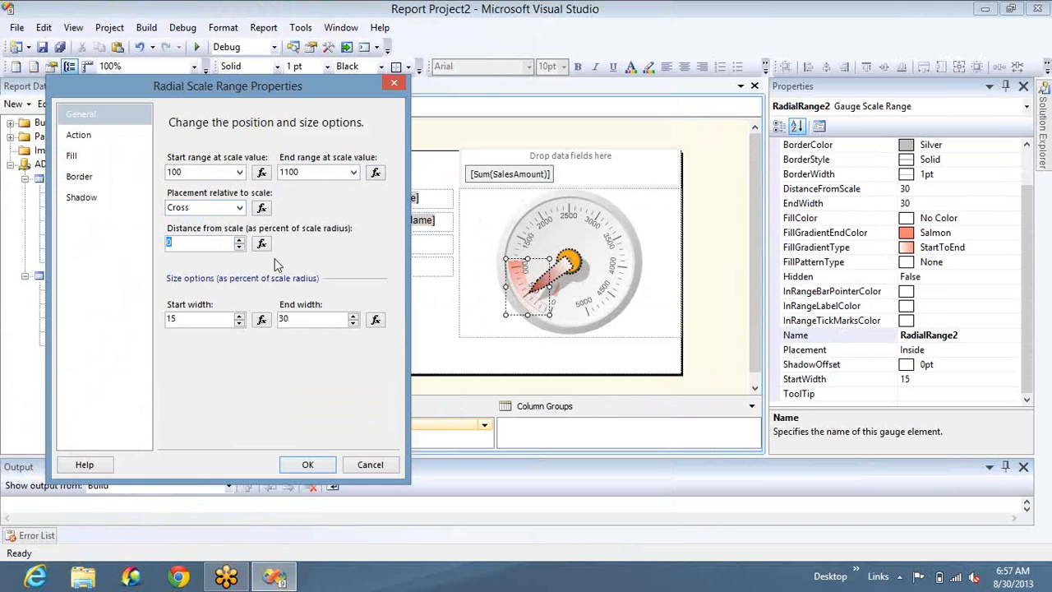
- Set the new range's start width to 0 and its end width to 25
click(240, 316)
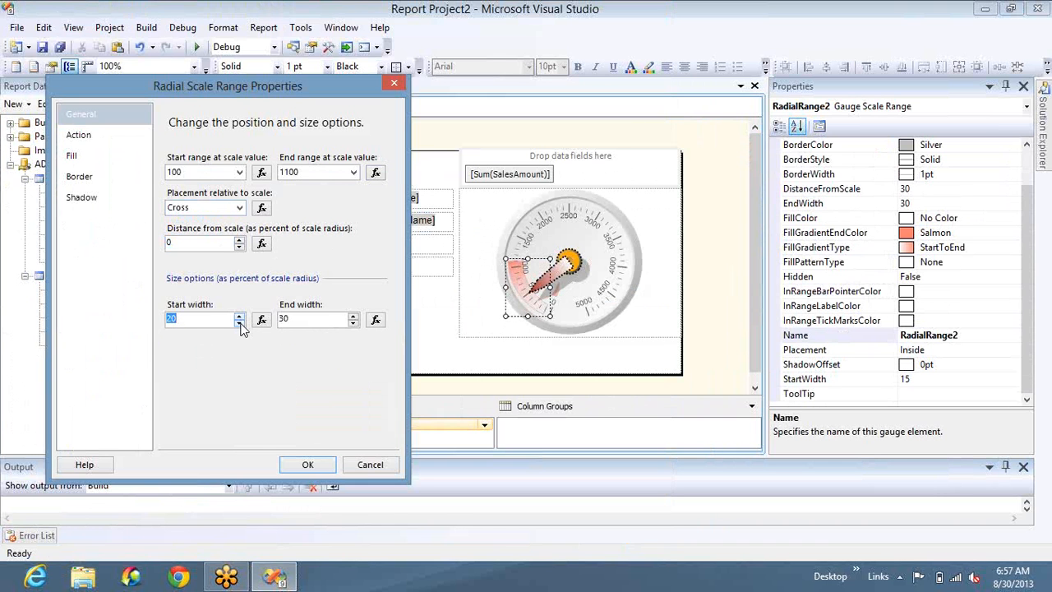
click(240, 324)
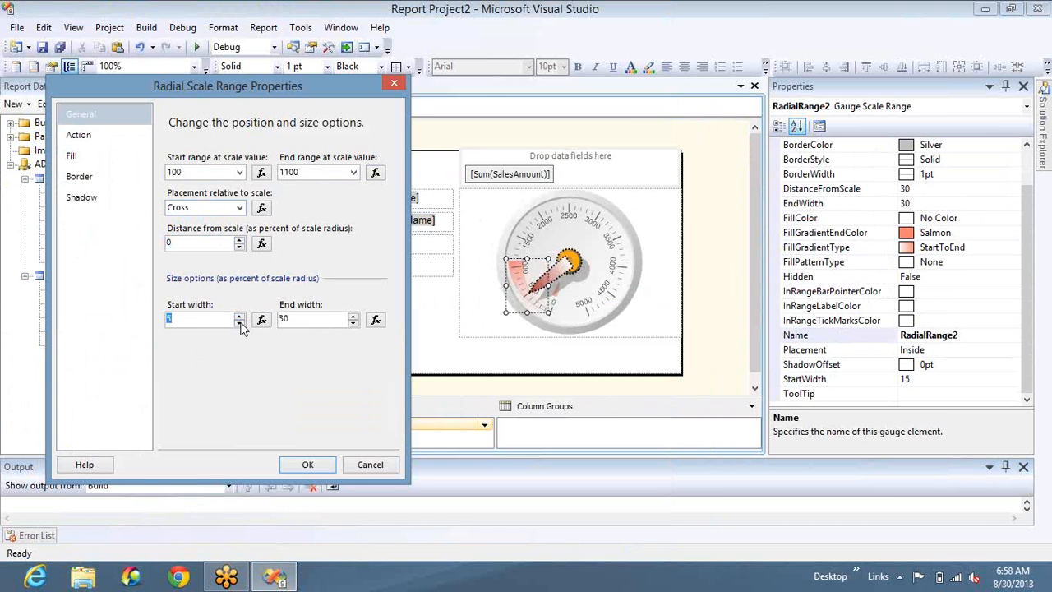
click(240, 324)
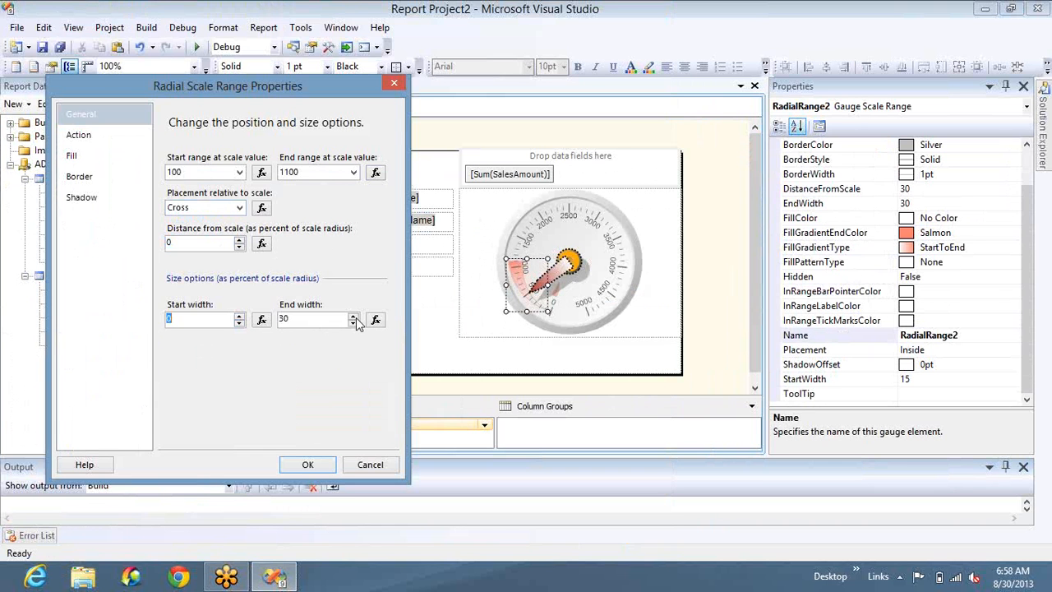
click(354, 324)
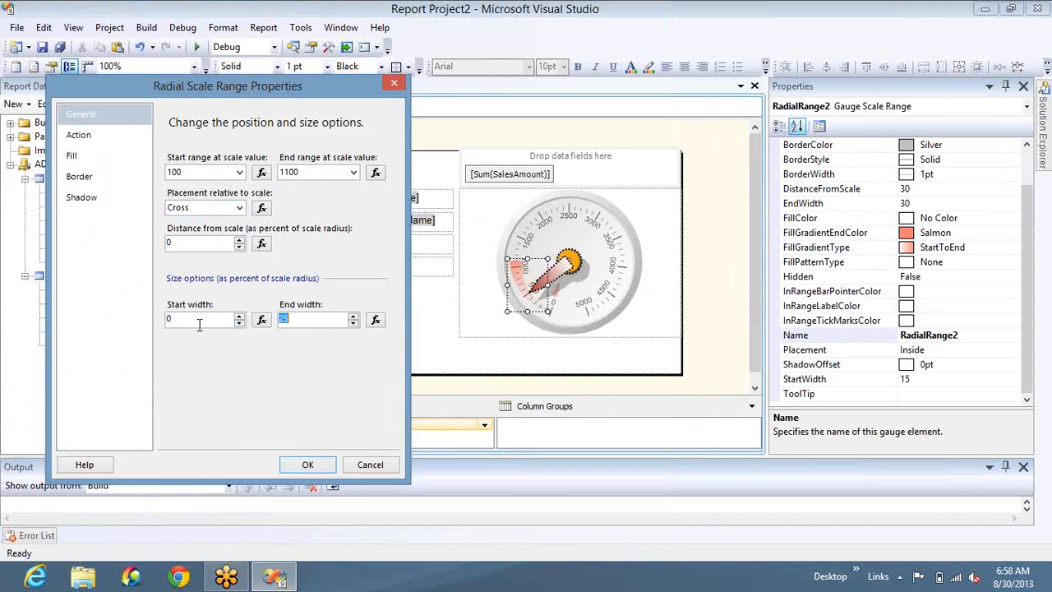
- Fill the new range with a backward diagonal pattern and set its main color to LimeGreen
click(83, 138)
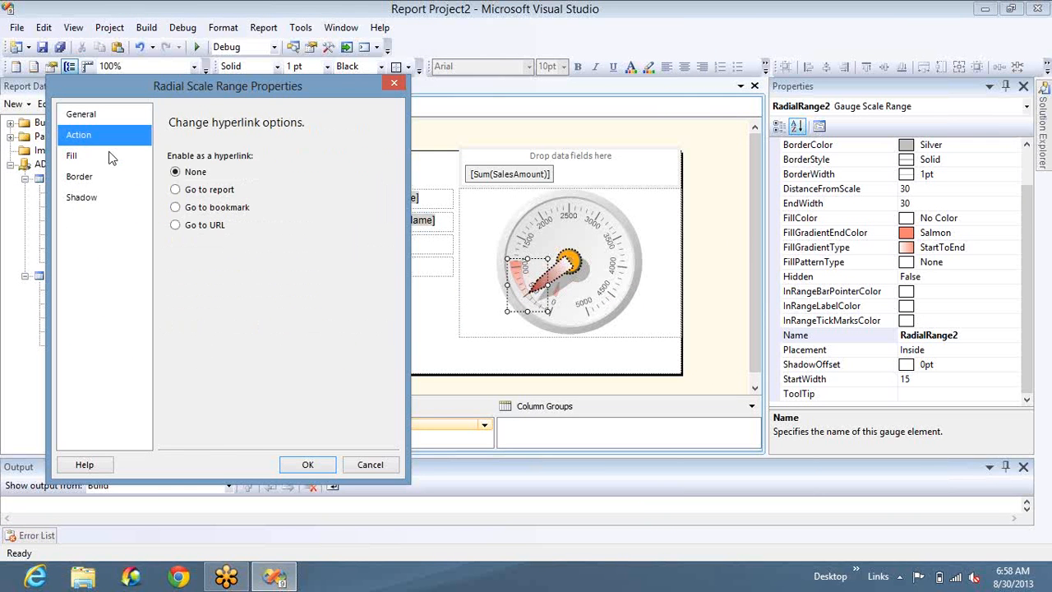
click(109, 155)
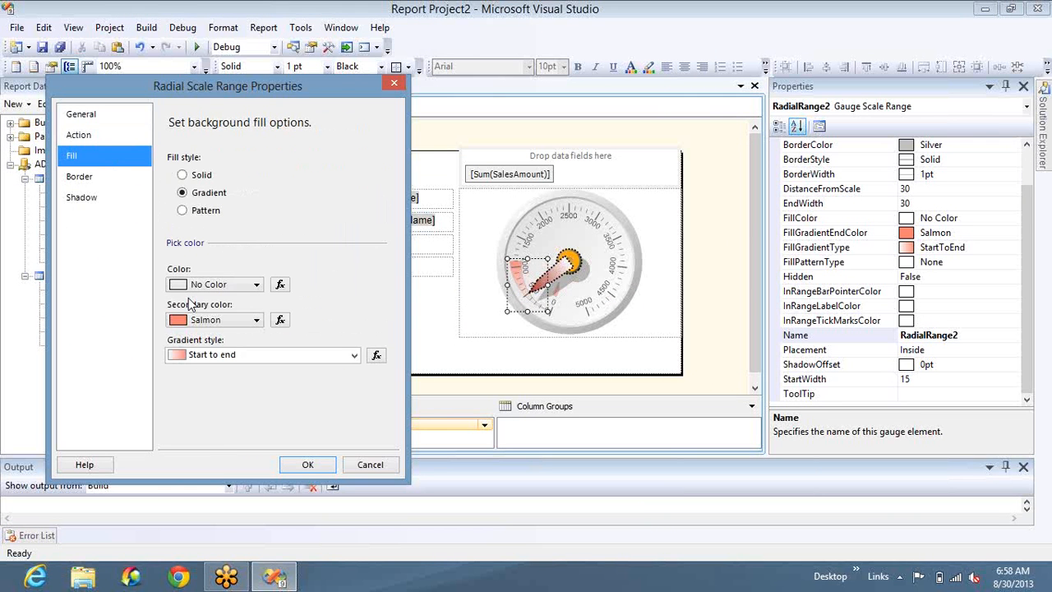
click(204, 212)
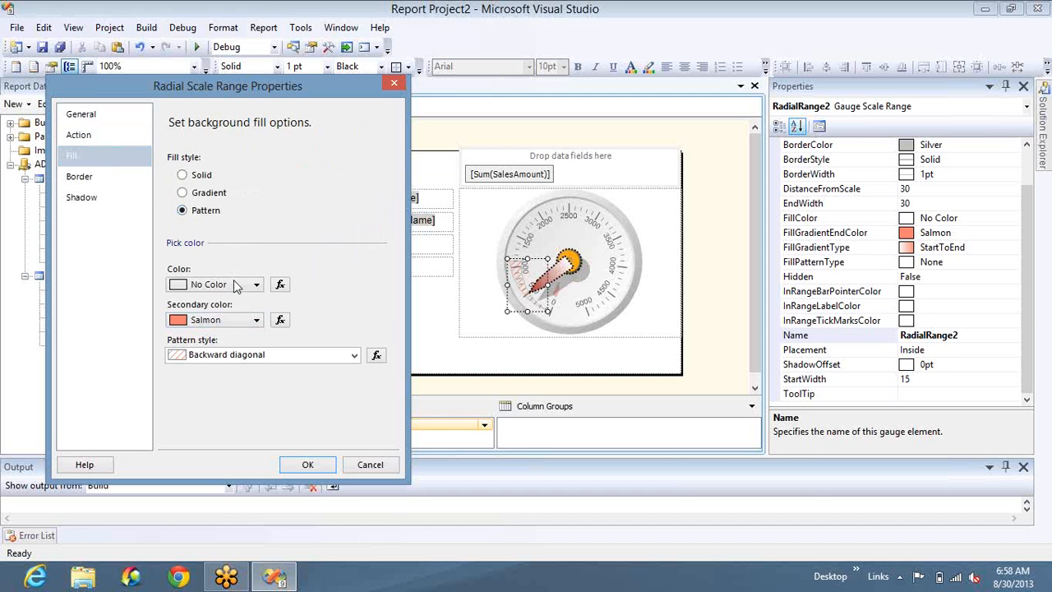
click(233, 284)
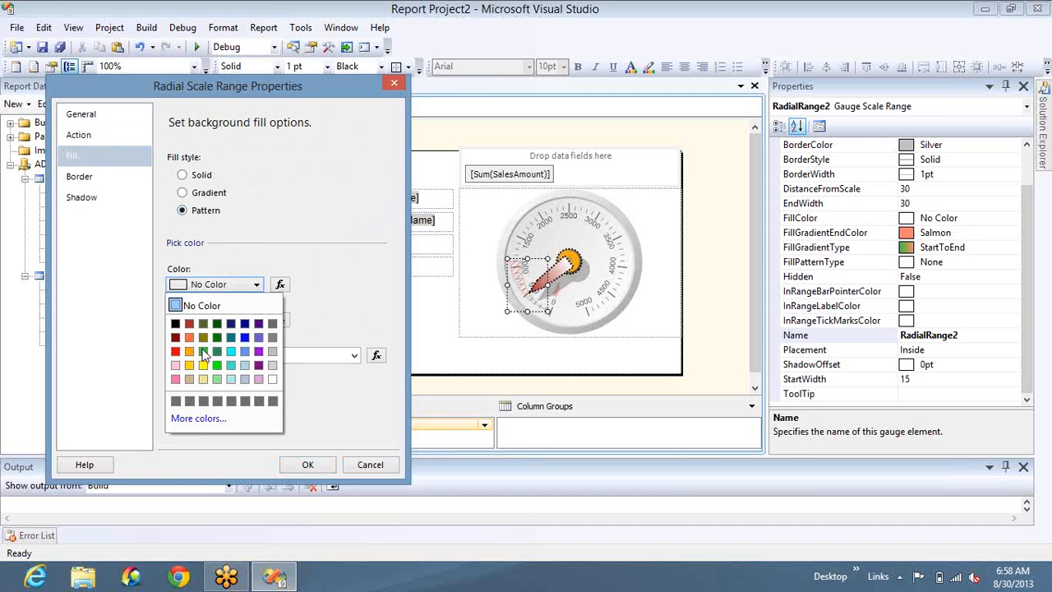
click(204, 352)
- Look at the range's border options, apply the range properties and preview the report
click(114, 176)
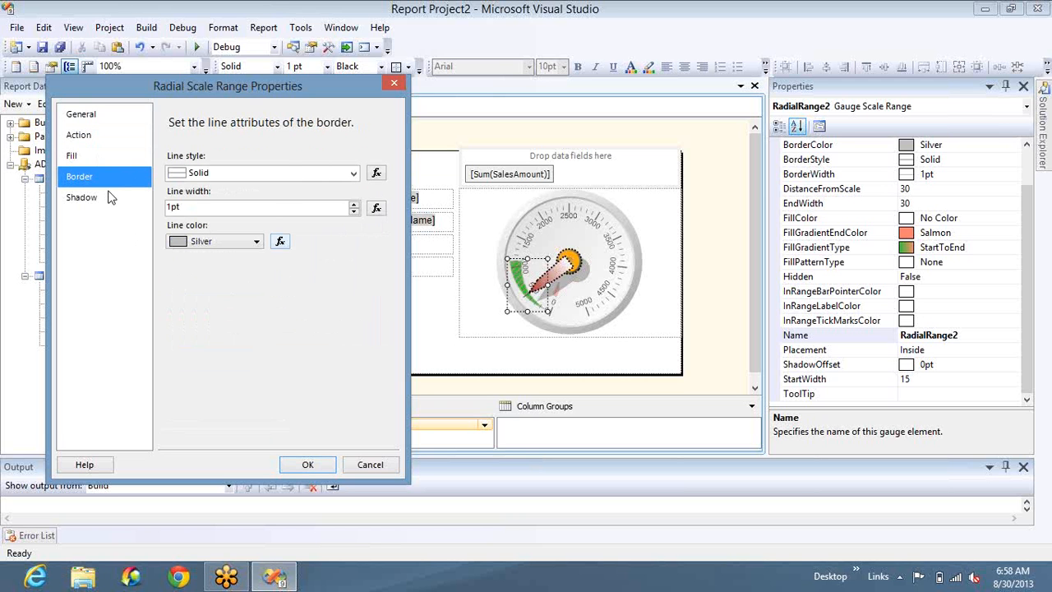
click(331, 465)
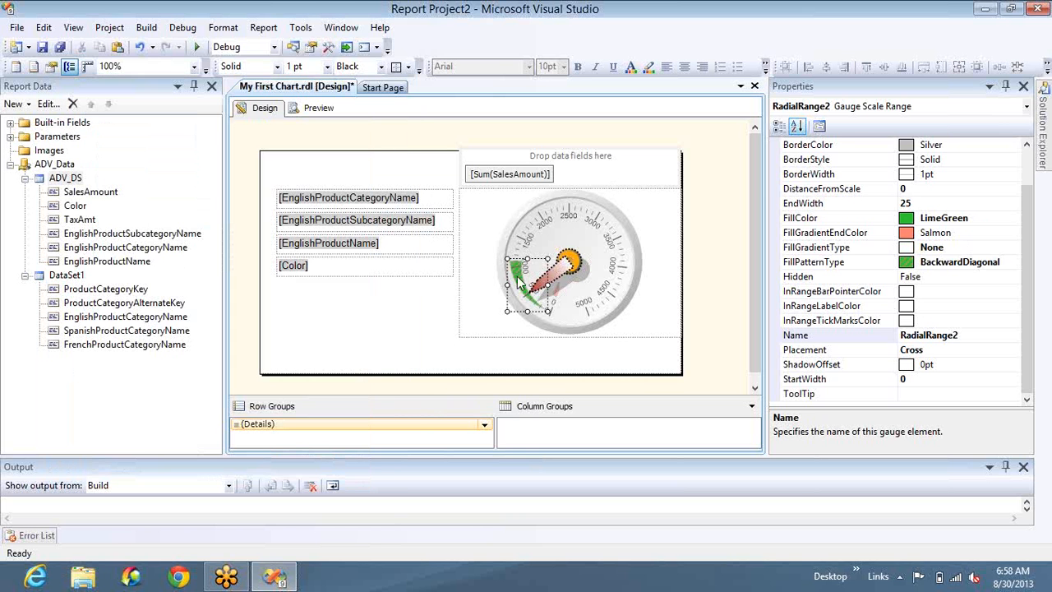
click(319, 113)
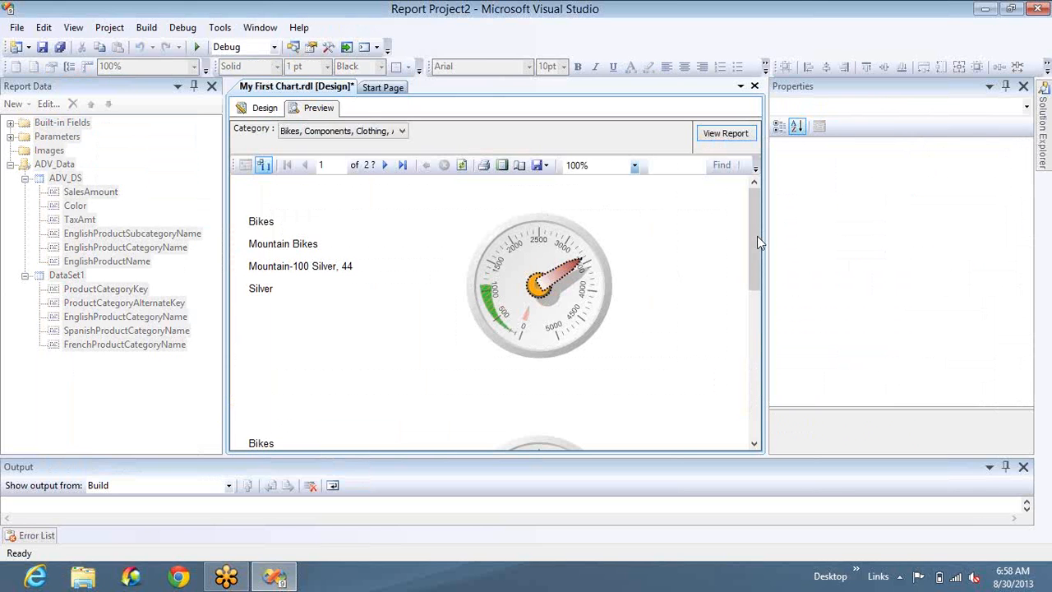
- Return from the report preview to the design and examine the gauge panel's general, visibility and filter properties
mouse_move(757, 236)
mouse_down()
mouse_move(757, 314)
mouse_move(760, 243)
mouse_up()
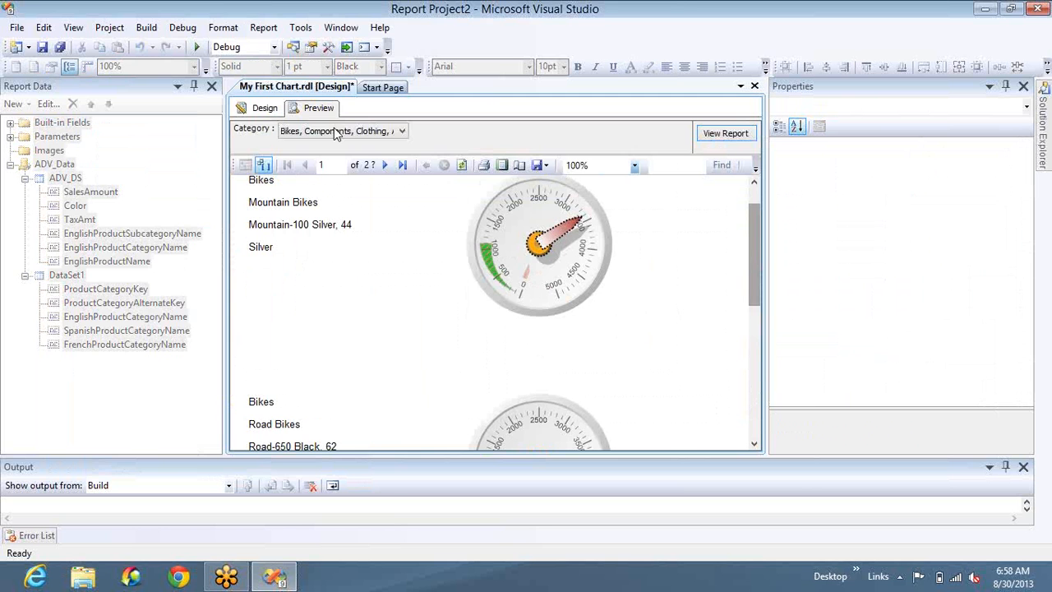
click(265, 111)
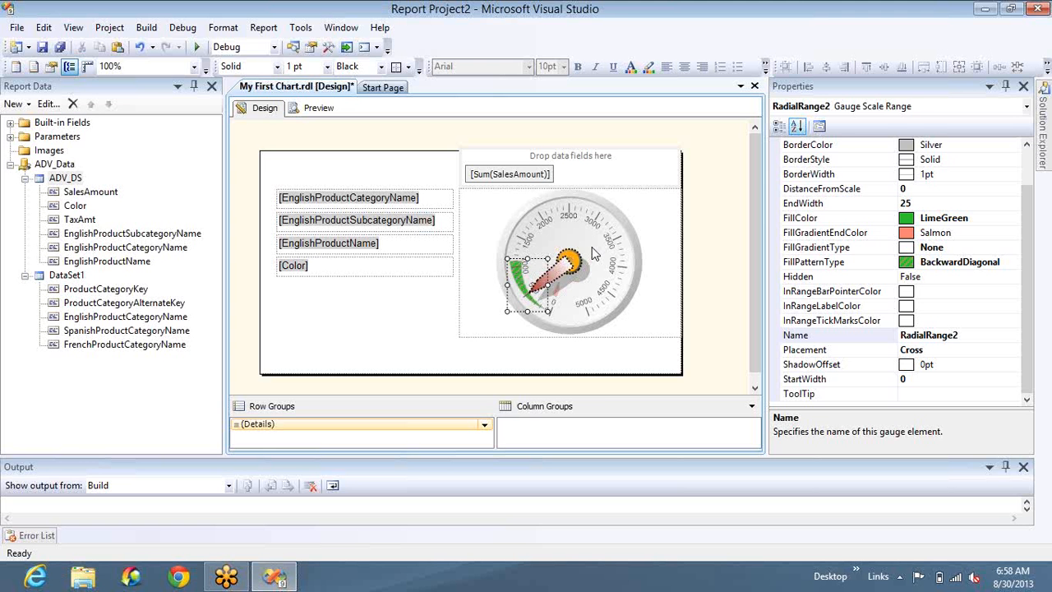
click(589, 247)
right_click(587, 246)
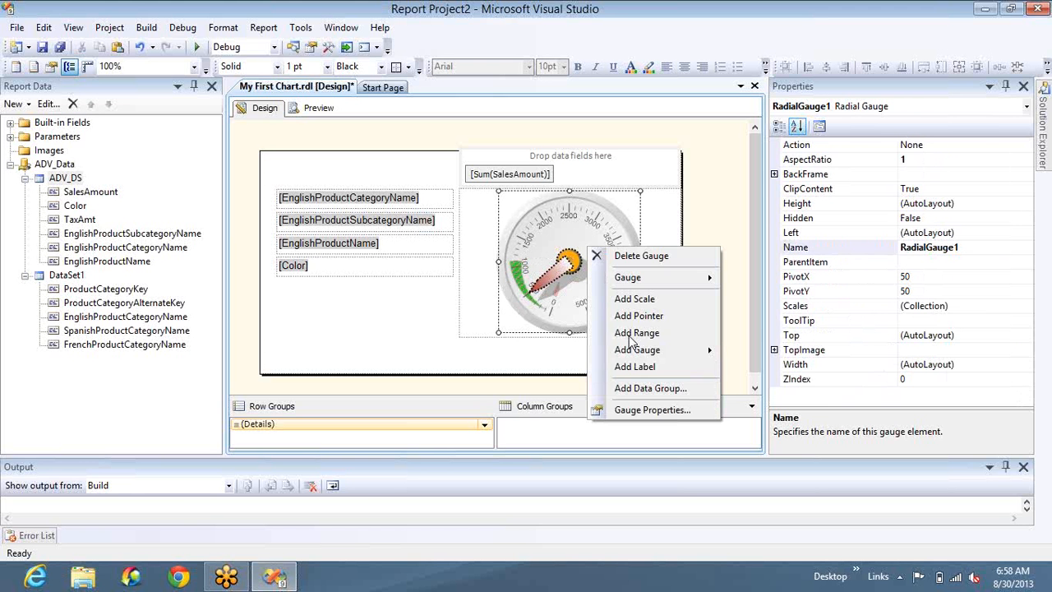
mouse_move(650, 278)
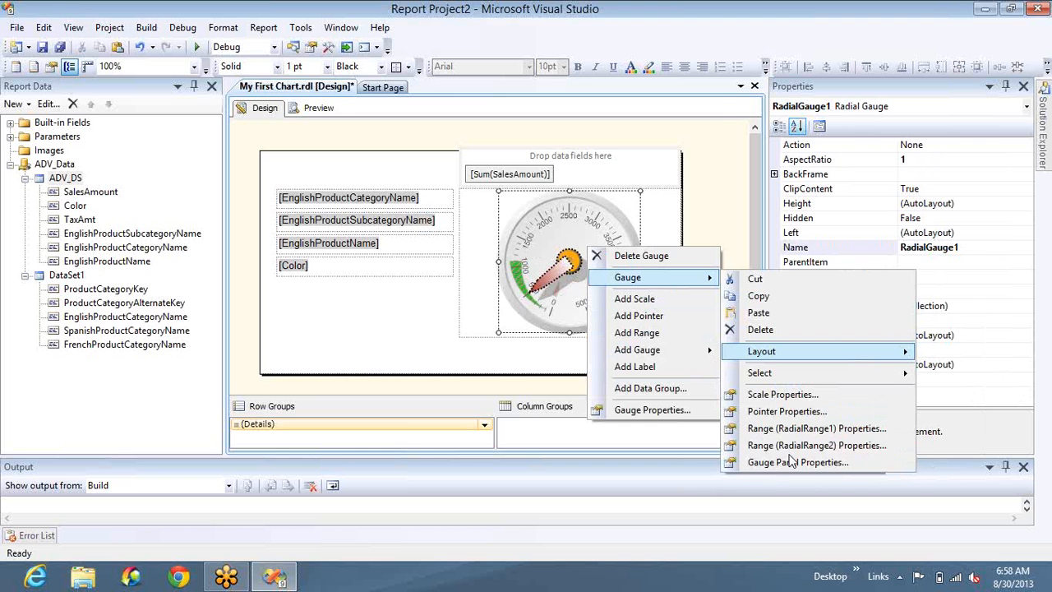
click(791, 463)
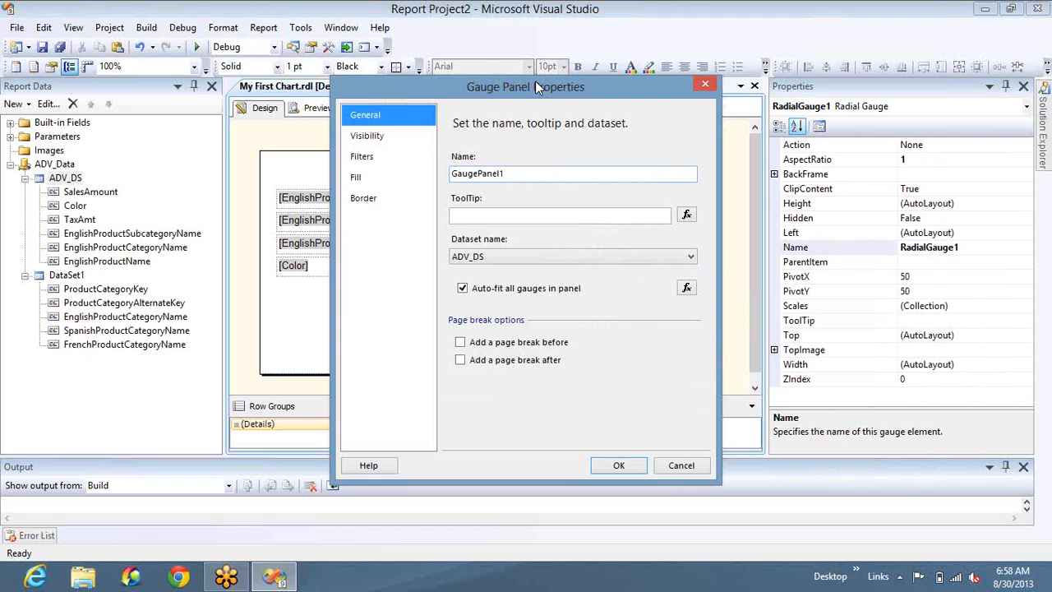
drag(535, 80, 269, 73)
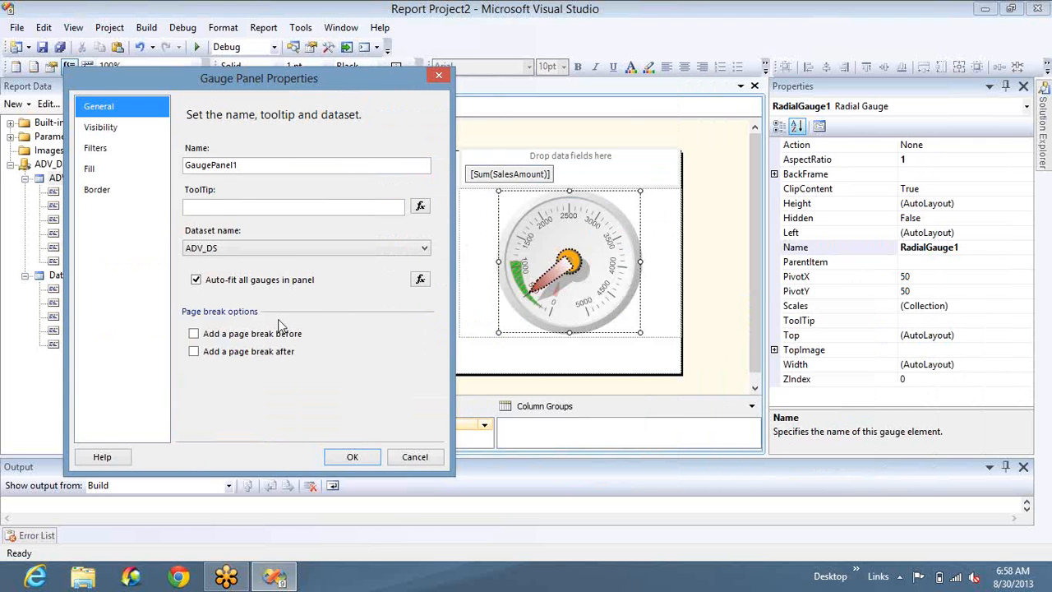
double_click(210, 281)
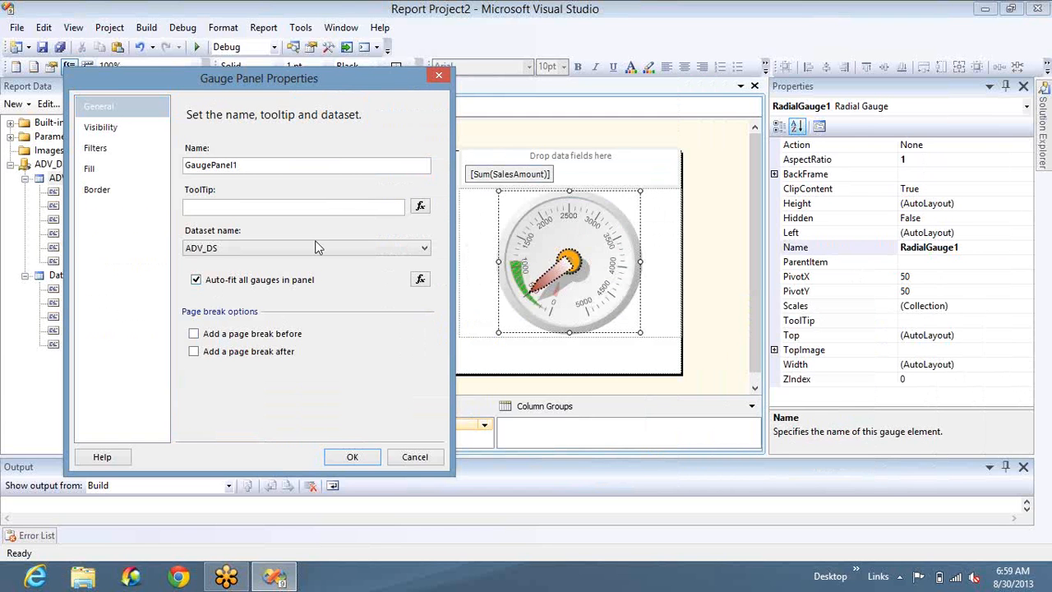
click(110, 130)
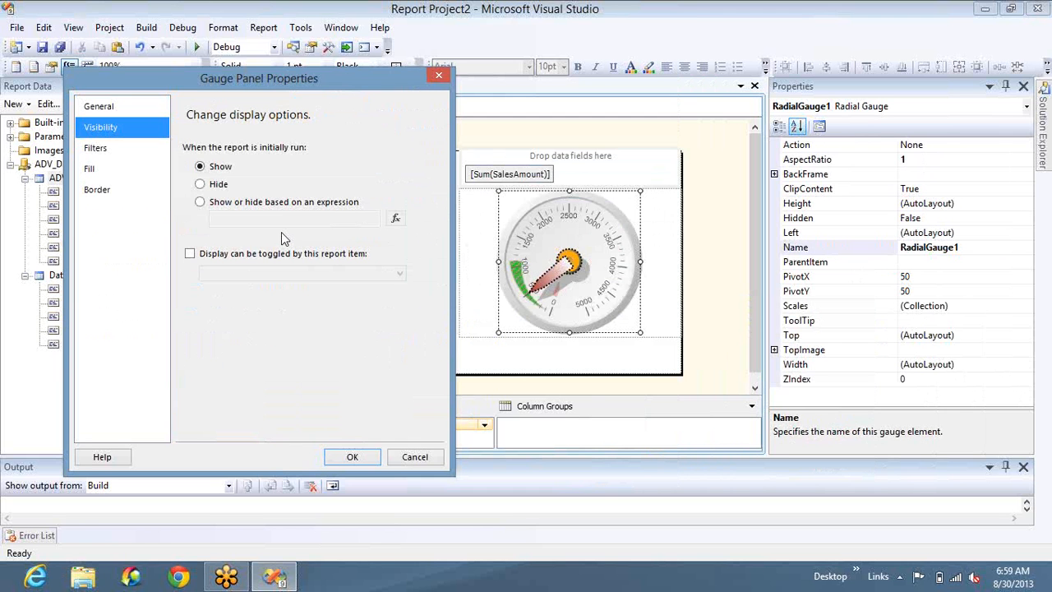
click(120, 146)
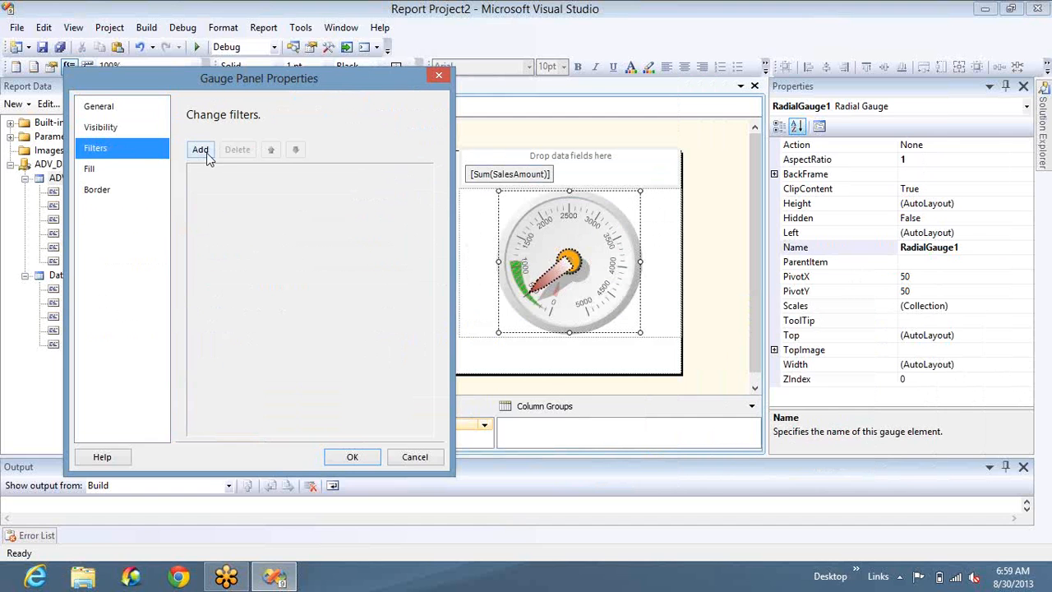
- Try a Brown background and a dashed 2.25pt border on the gauge panel, and discard these changes
click(115, 170)
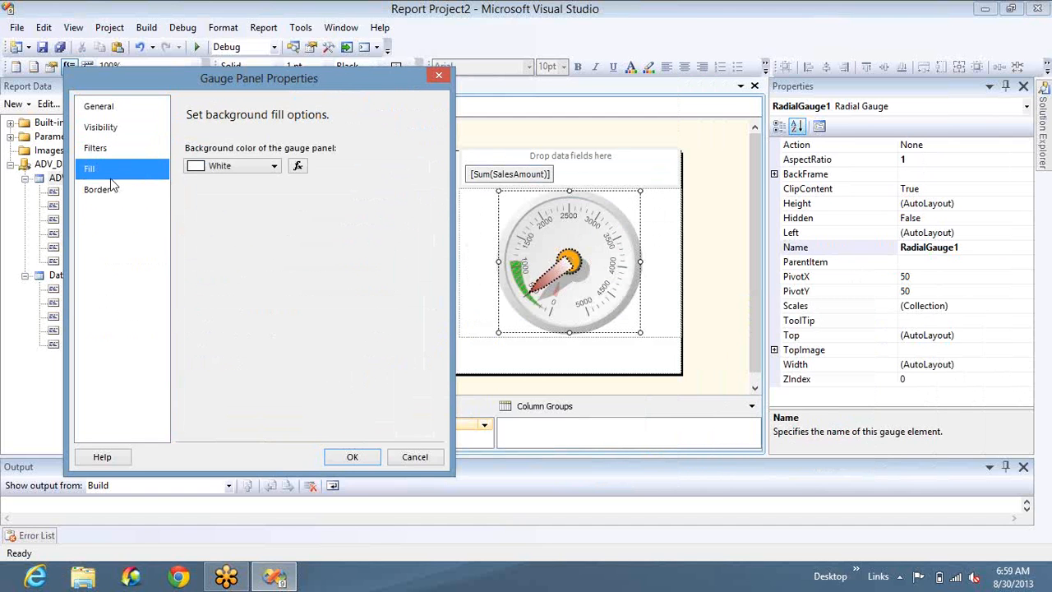
click(227, 166)
click(207, 205)
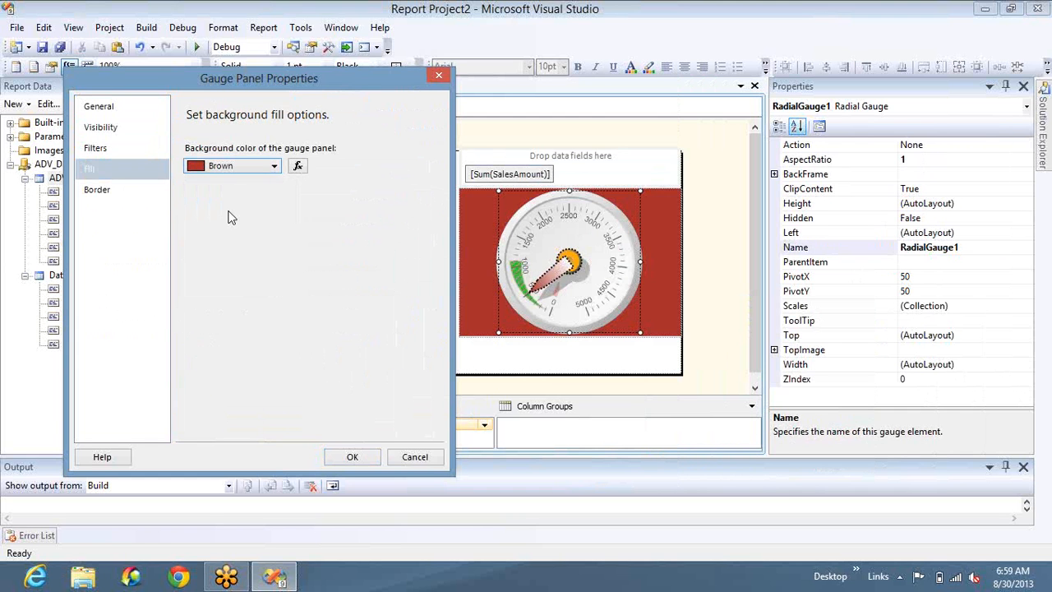
click(129, 190)
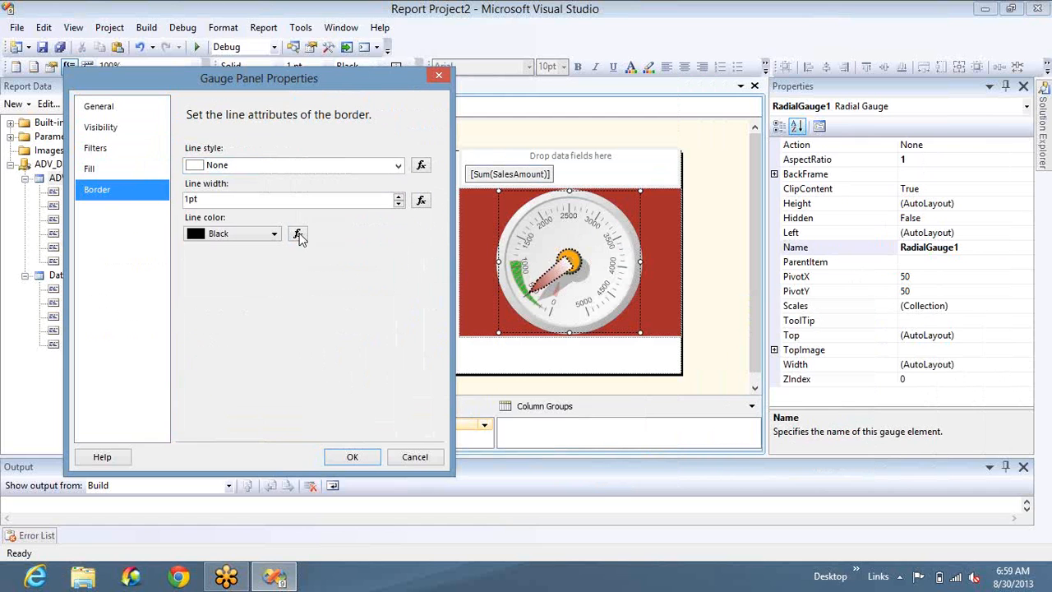
click(397, 198)
click(397, 171)
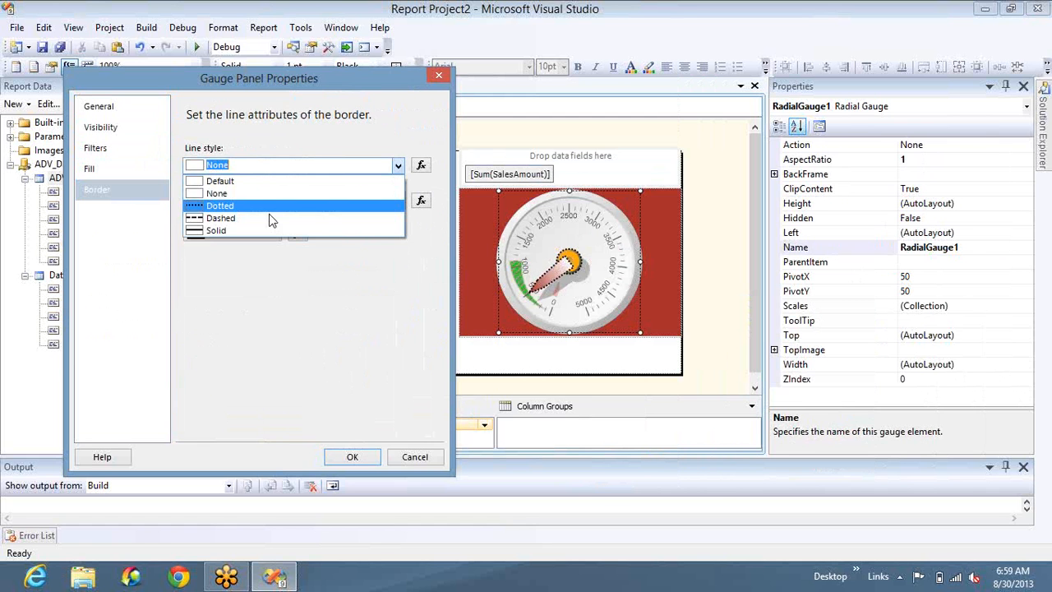
click(271, 219)
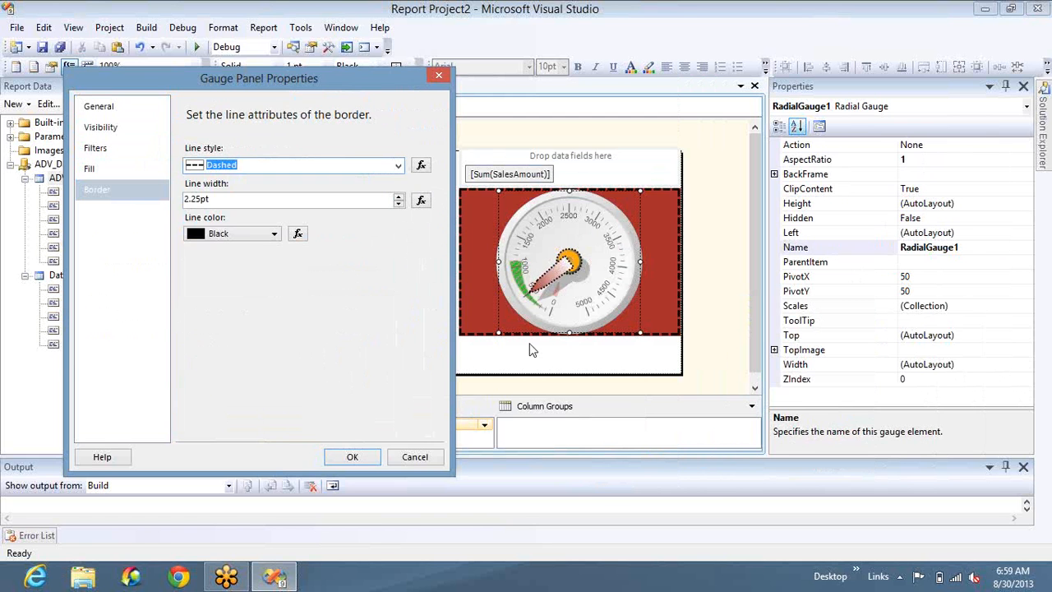
click(414, 457)
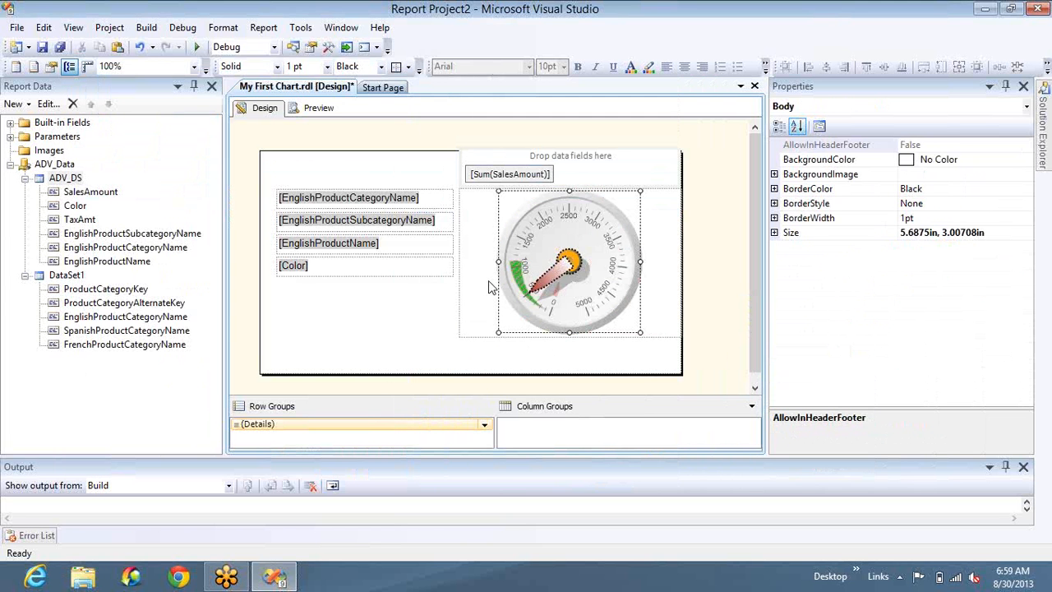
- Add two more scales to the radial gauge
right_click(490, 287)
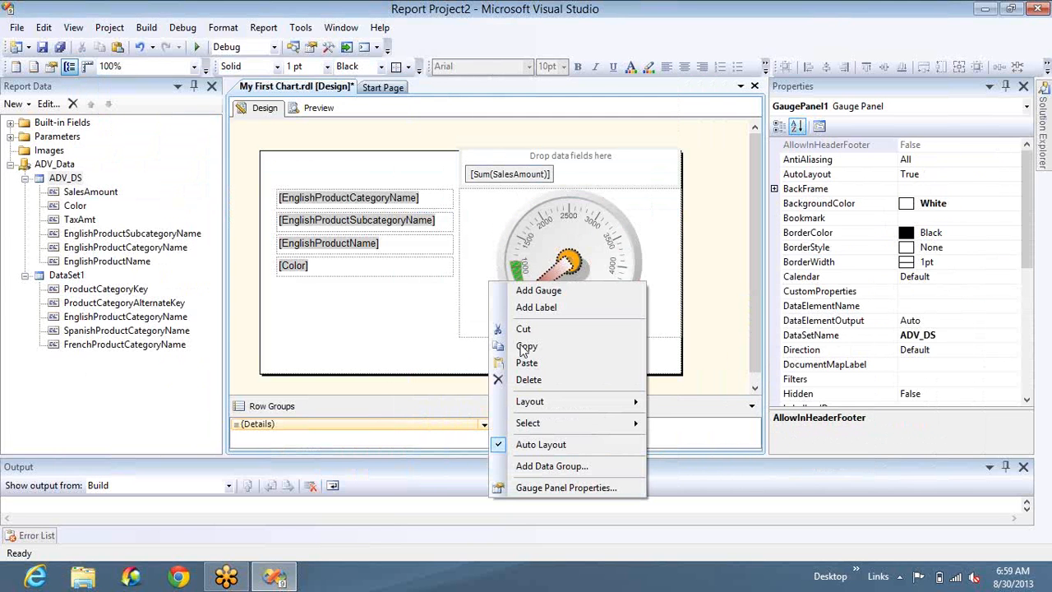
click(589, 237)
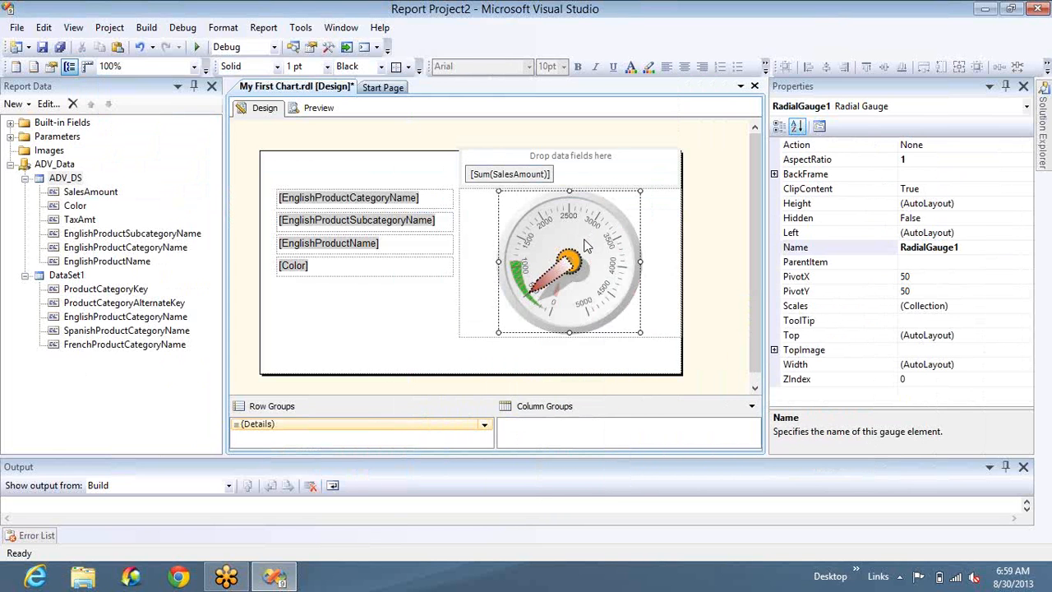
right_click(587, 240)
click(634, 293)
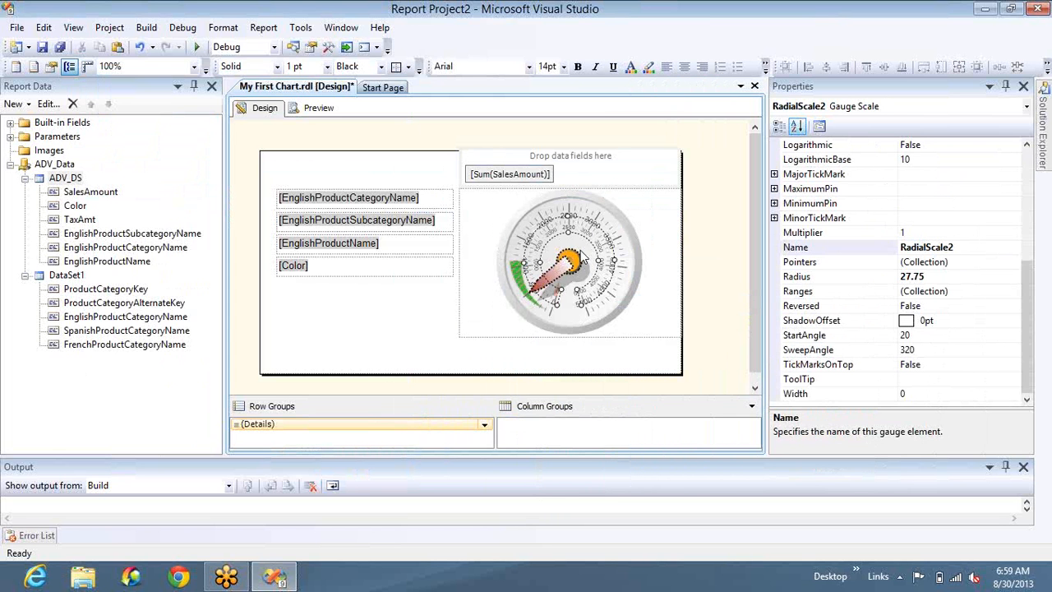
click(613, 292)
right_click(613, 292)
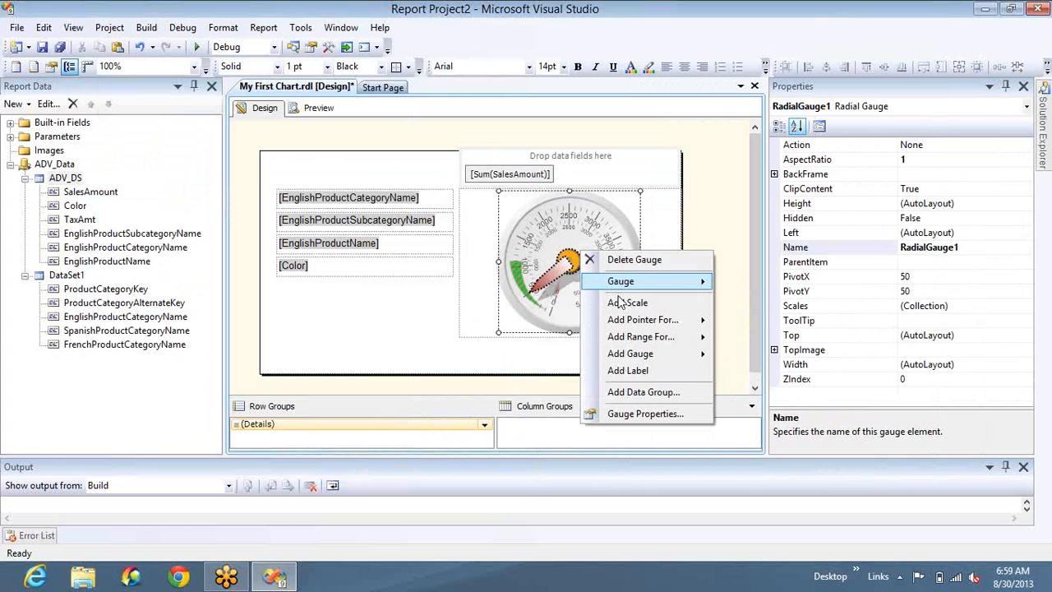
click(622, 303)
- Add a pointer for RadialScale3 and another pointer for RadialScale2 on the radial gauge
click(587, 262)
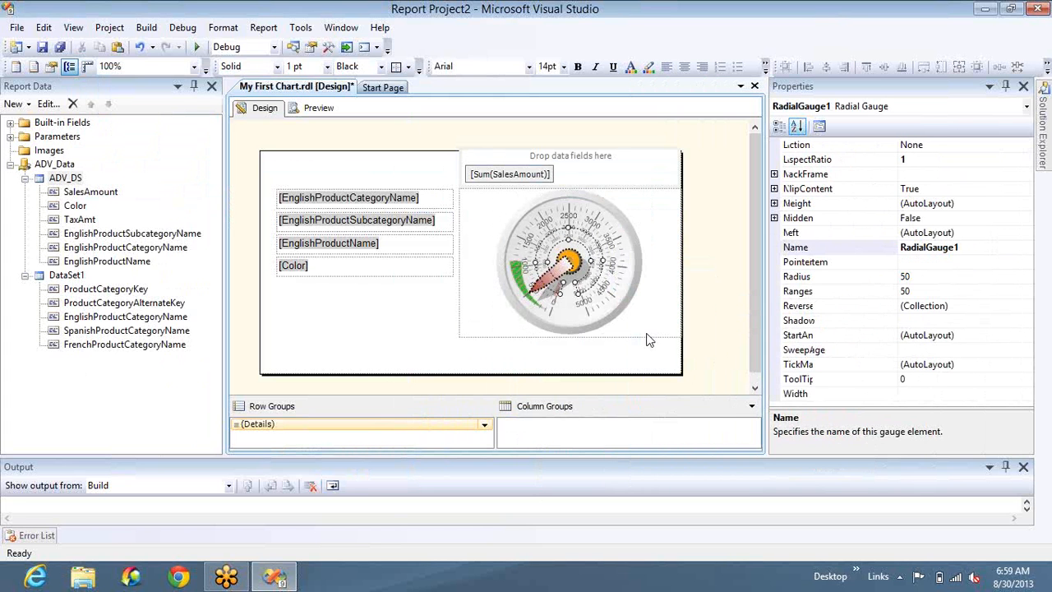
right_click(587, 257)
mouse_move(648, 328)
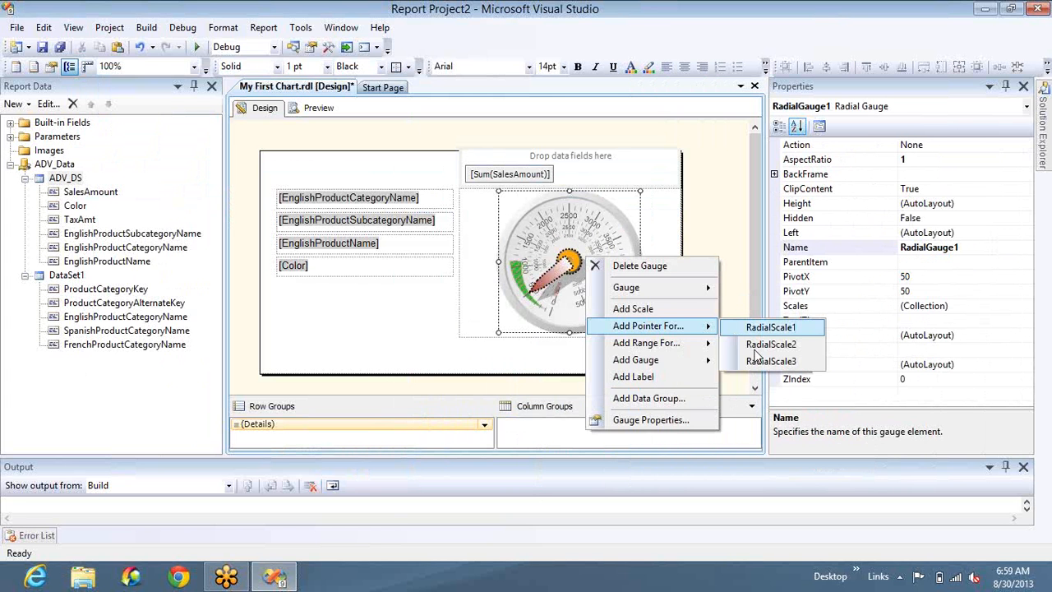
click(756, 362)
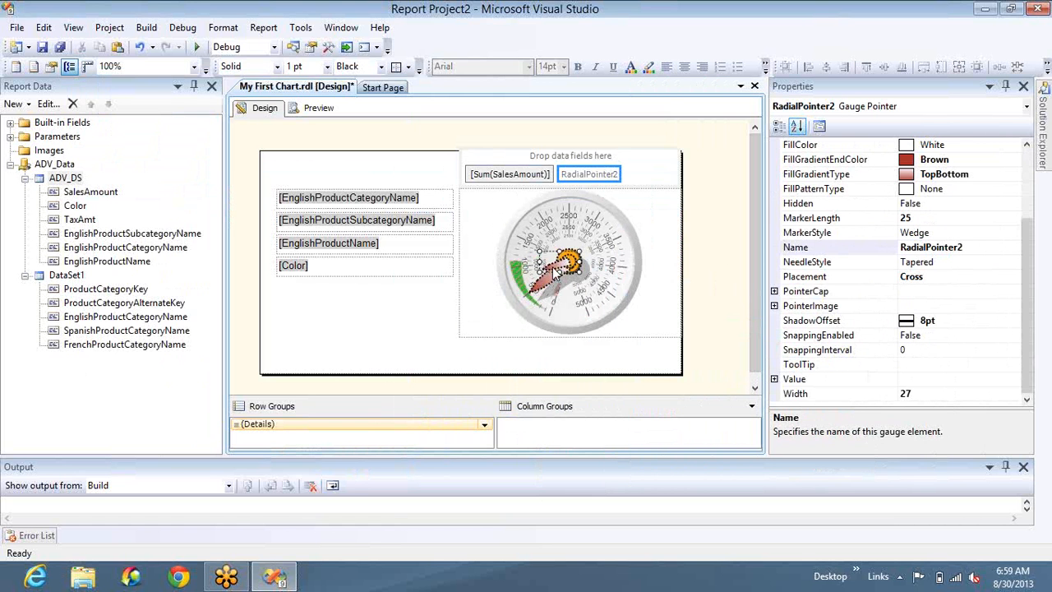
click(580, 251)
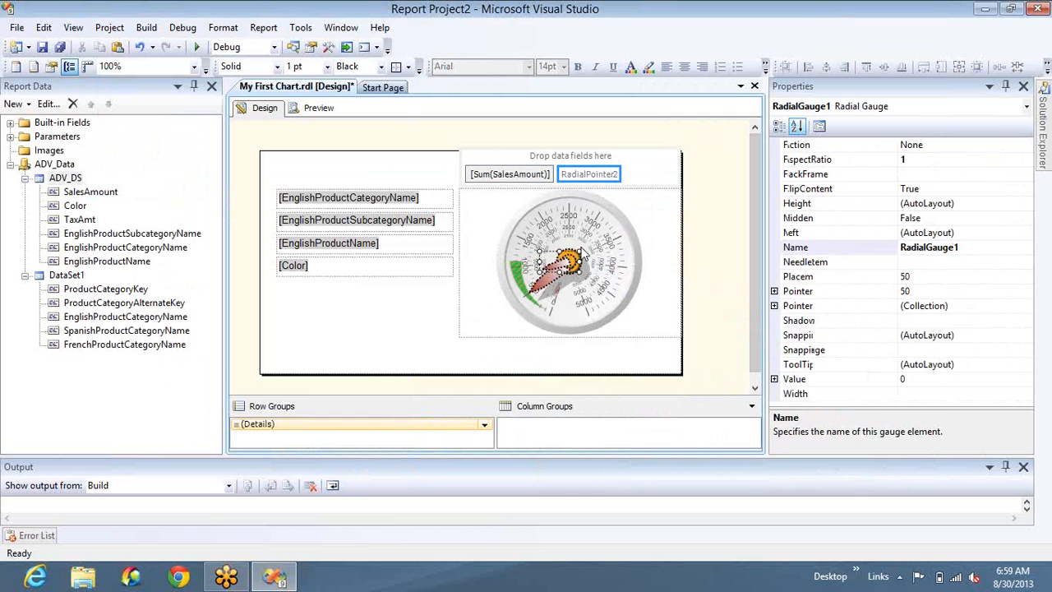
right_click(581, 244)
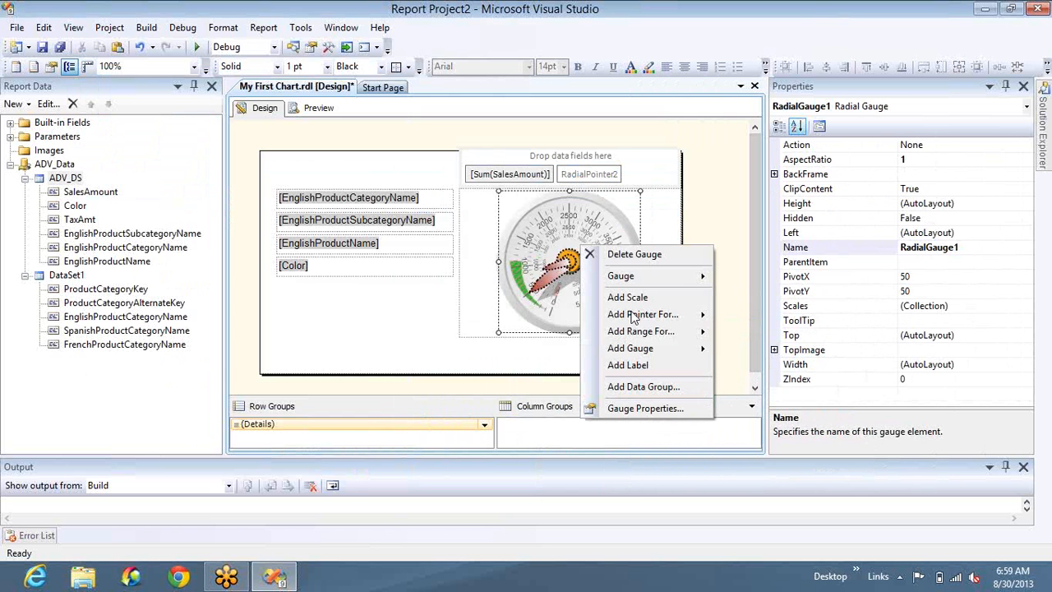
mouse_move(640, 316)
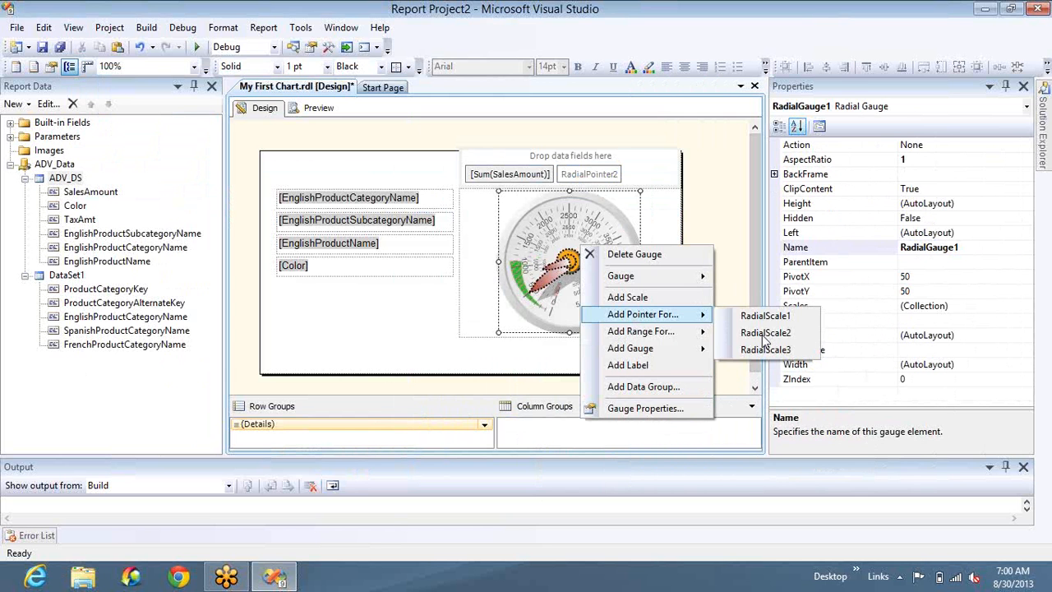
click(765, 337)
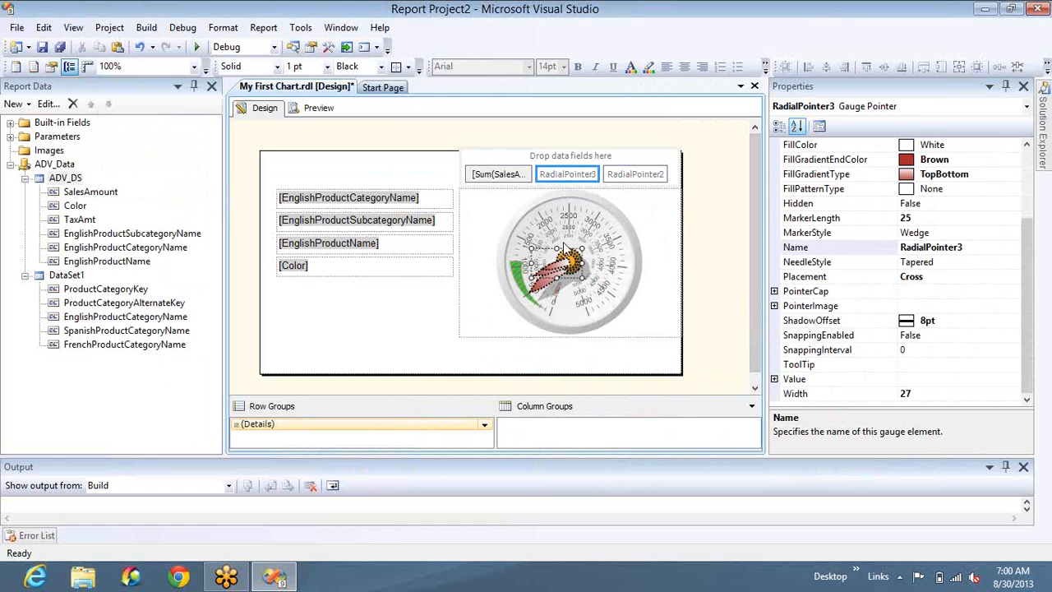
- Add a child gauge inside the radial gauge, using the downward-facing half-circle radial type
click(603, 285)
right_click(576, 245)
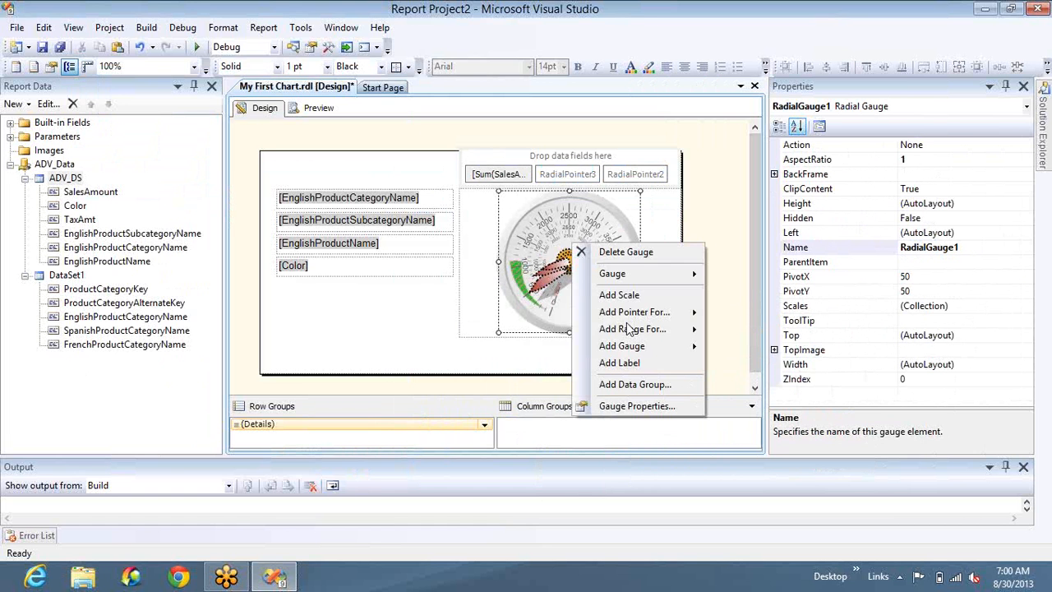
mouse_move(629, 329)
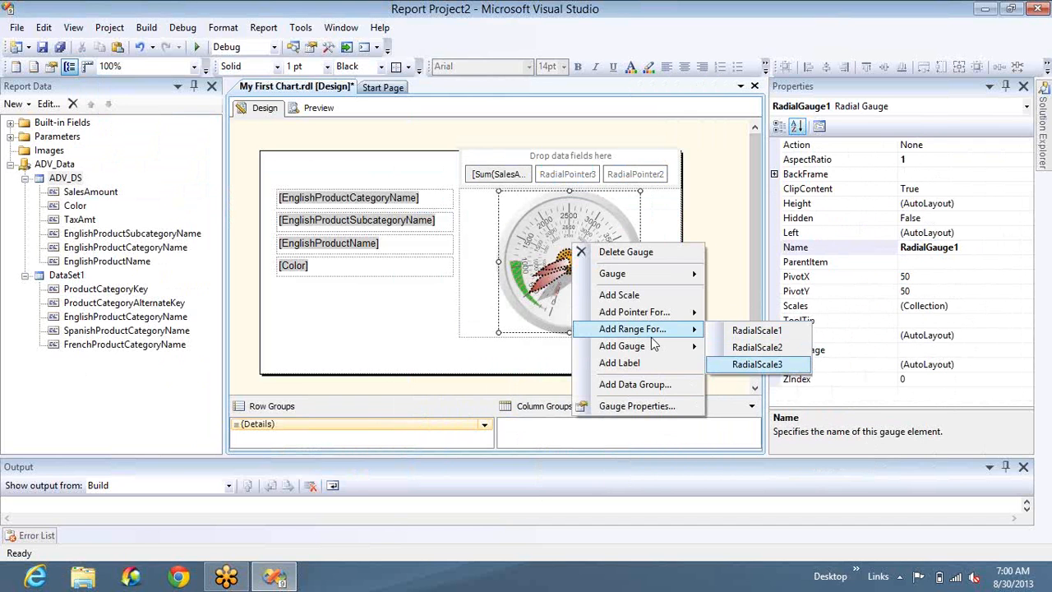
mouse_move(698, 344)
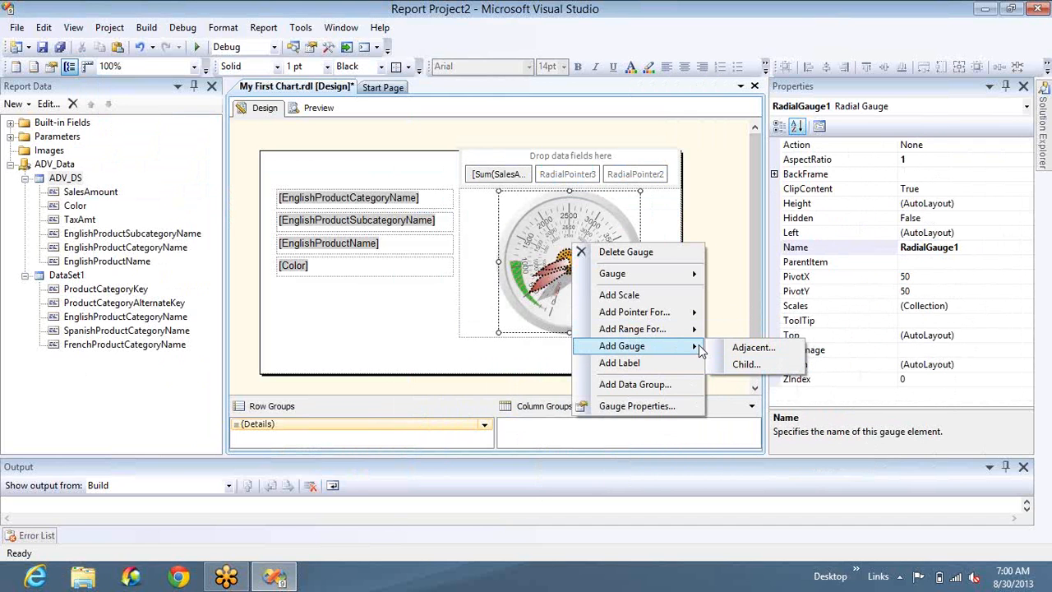
click(744, 364)
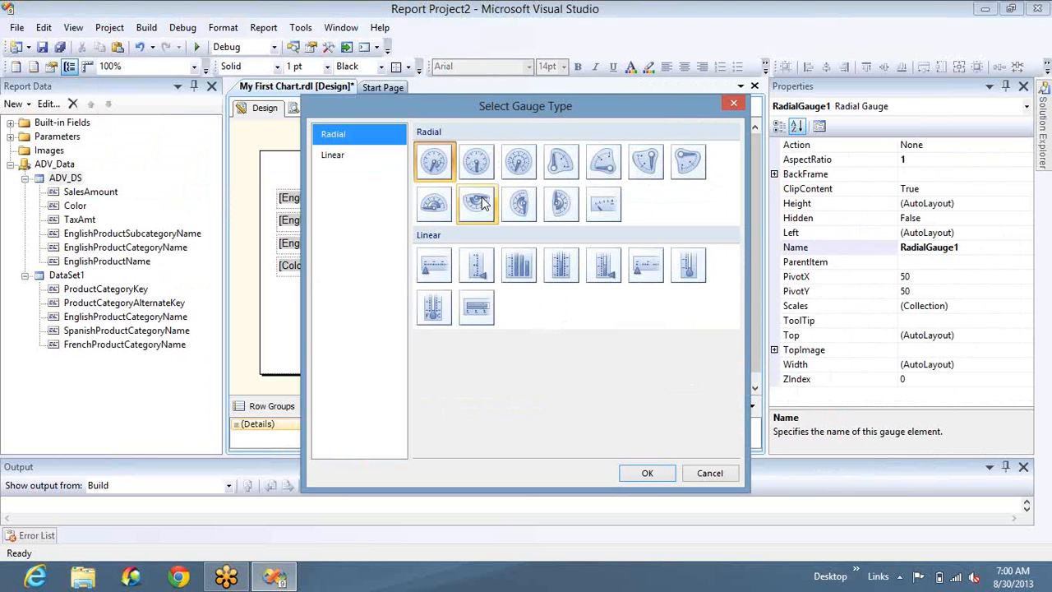
double_click(483, 205)
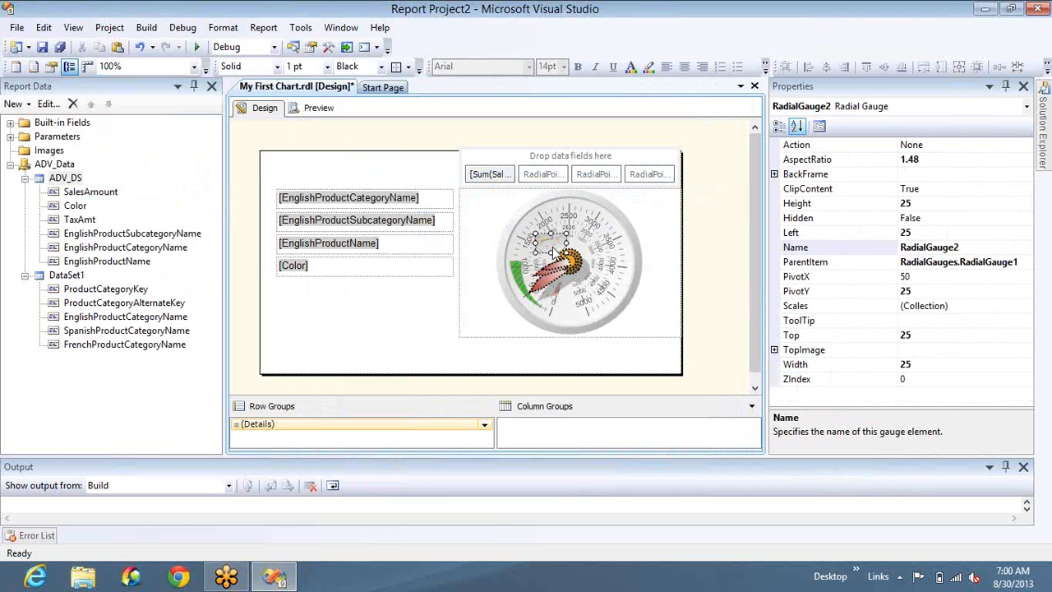
- Add an adjacent gauge beside the main radial gauge, using the upward-facing half-circle radial type
click(580, 257)
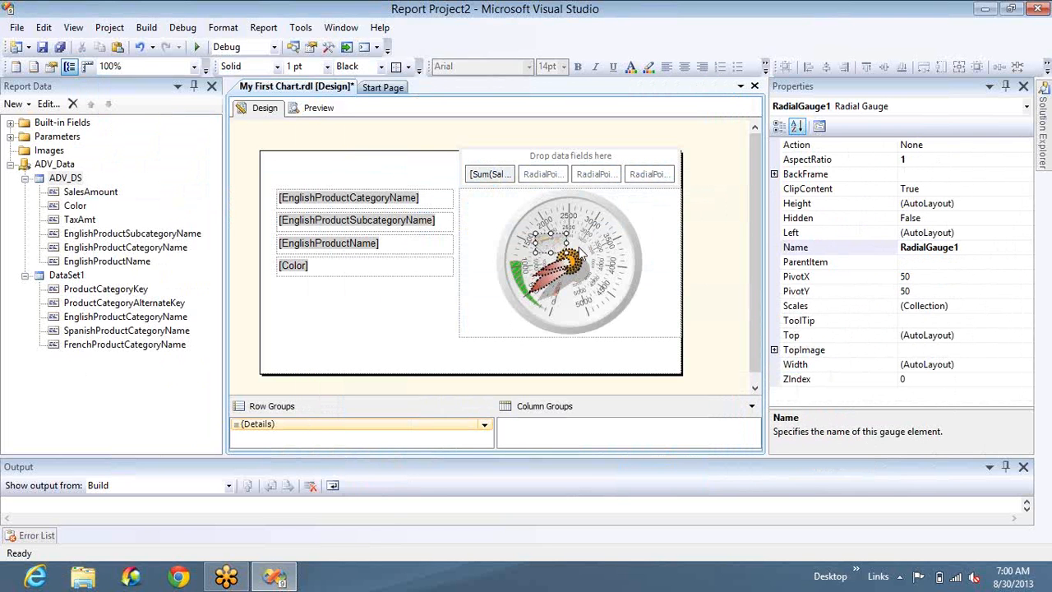
right_click(580, 251)
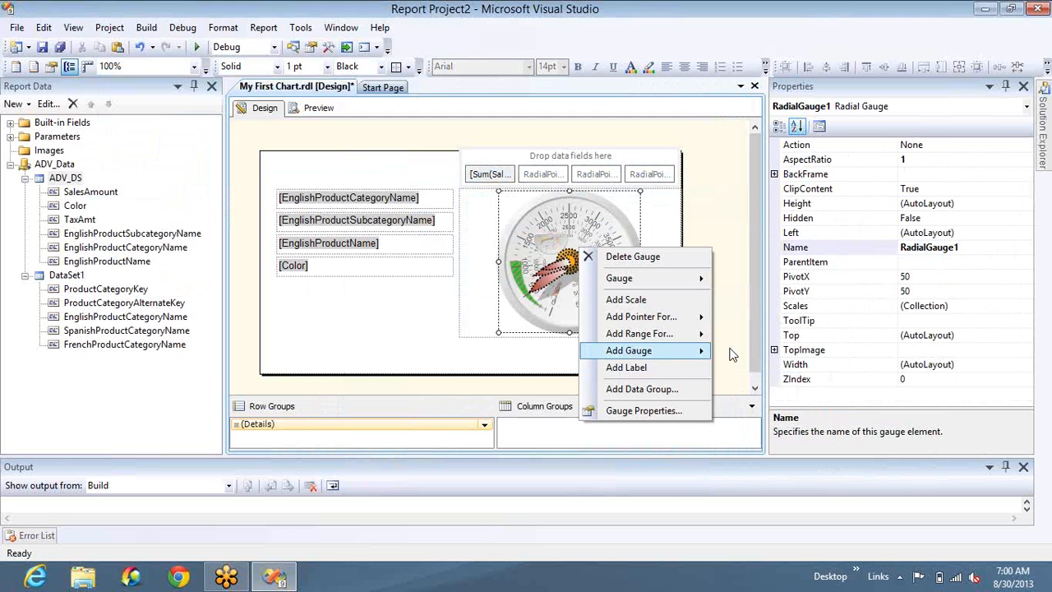
click(758, 352)
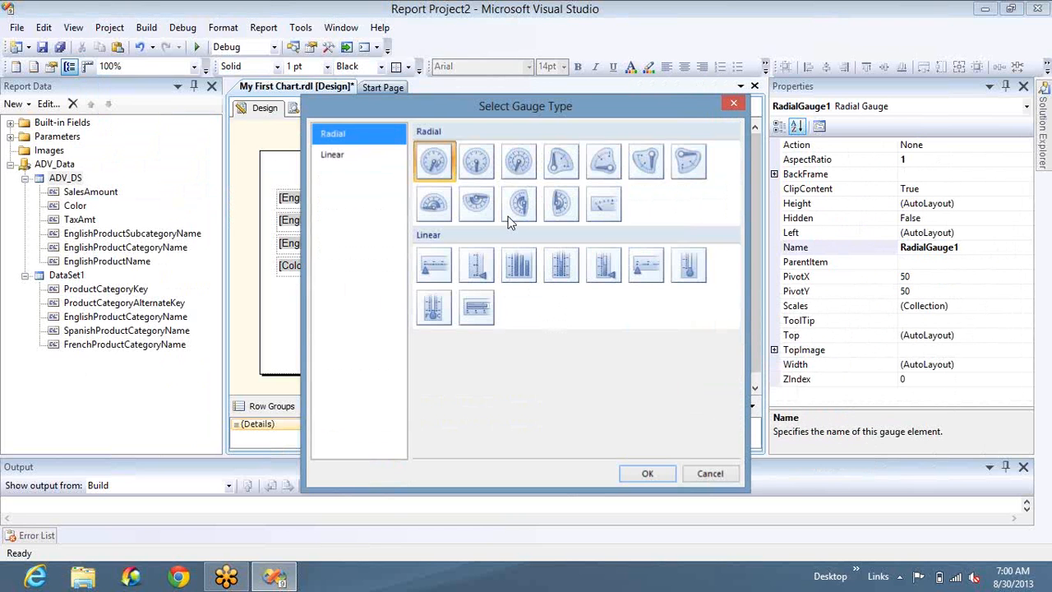
click(444, 206)
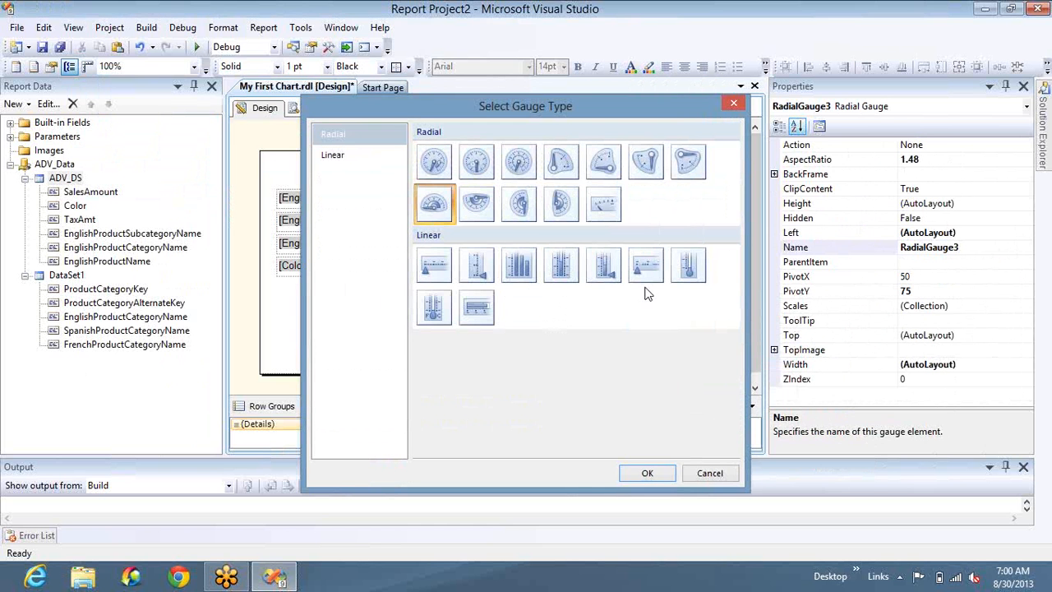
- Add a label to the round radial gauge
key(Return)
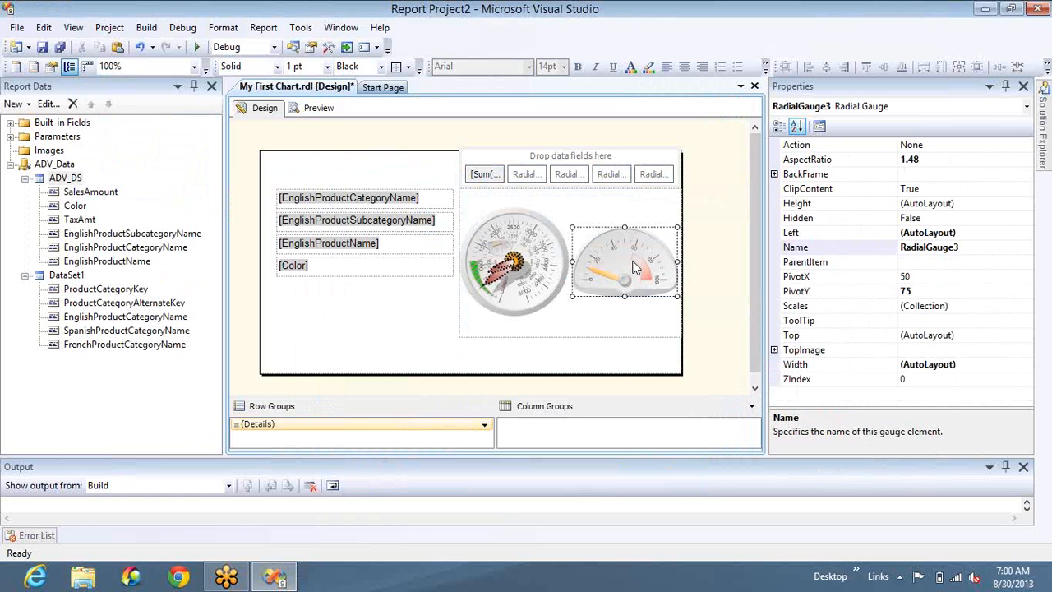
right_click(531, 264)
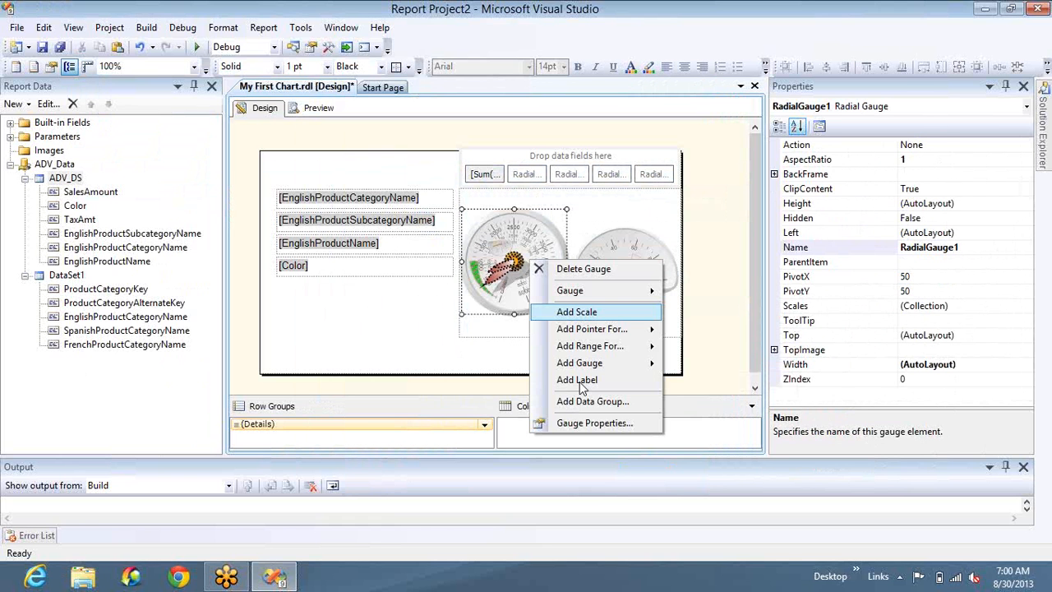
click(580, 382)
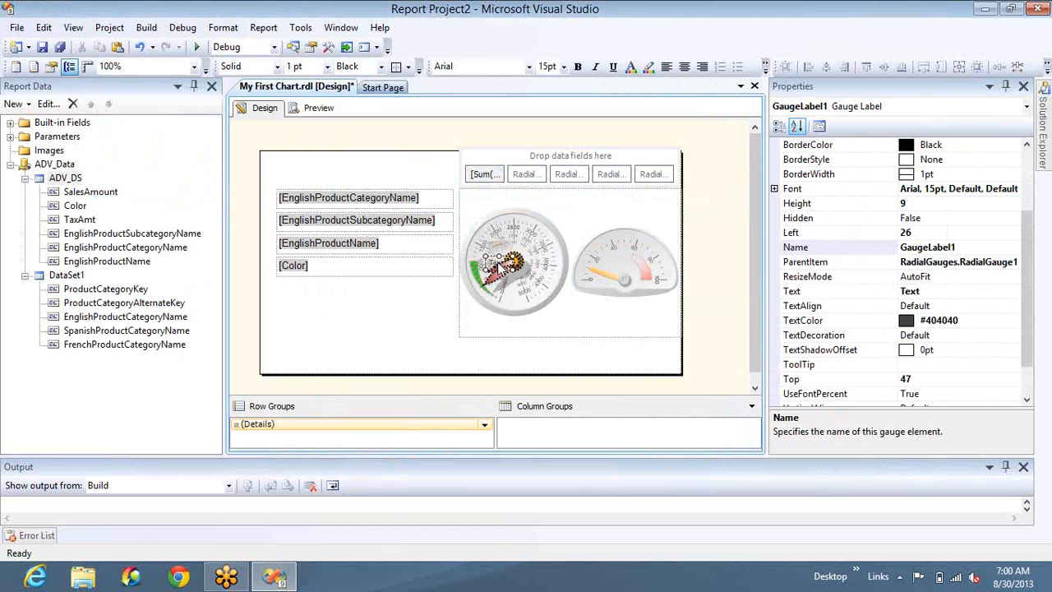
click(613, 254)
right_click(612, 255)
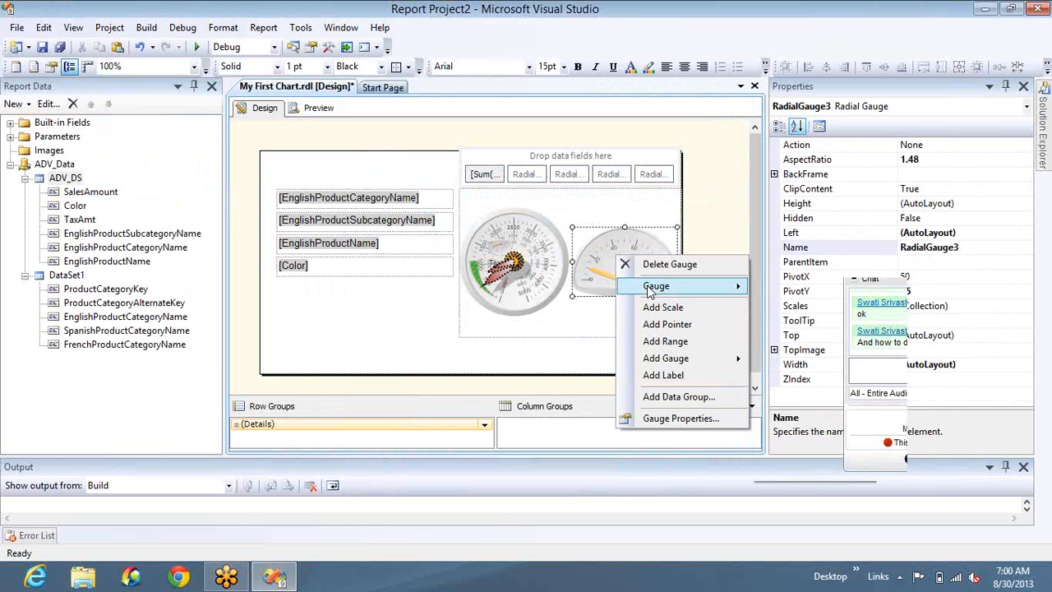
mouse_move(651, 289)
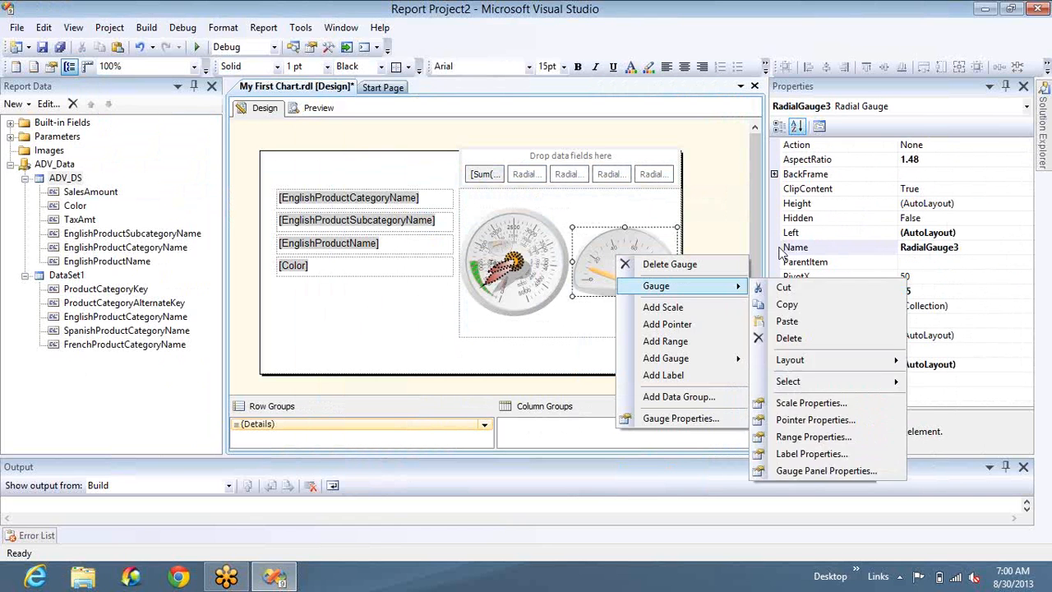
click(871, 136)
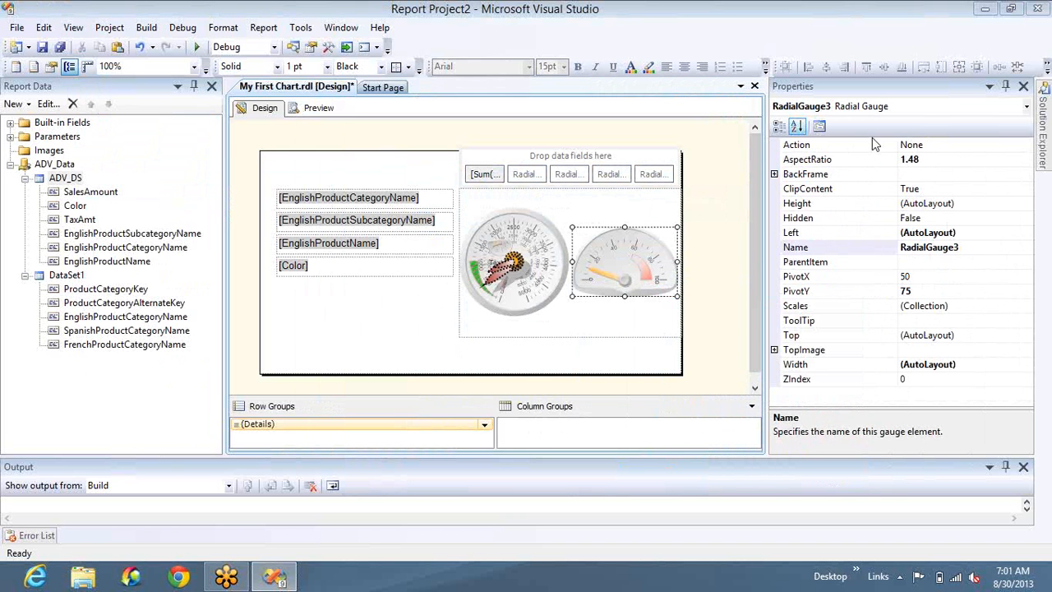